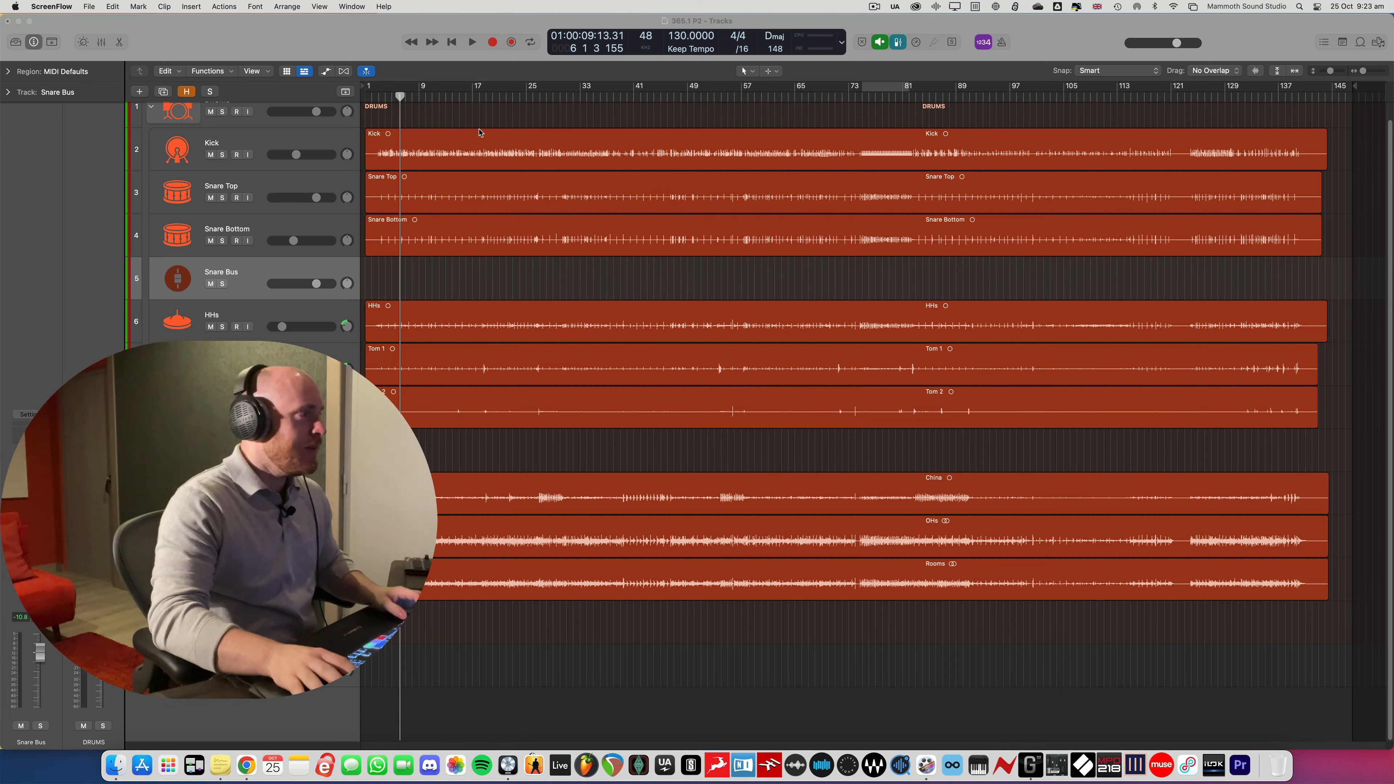
Play the drum mix from bar 3 to hear its starting sound
click(386, 96)
key(comma)
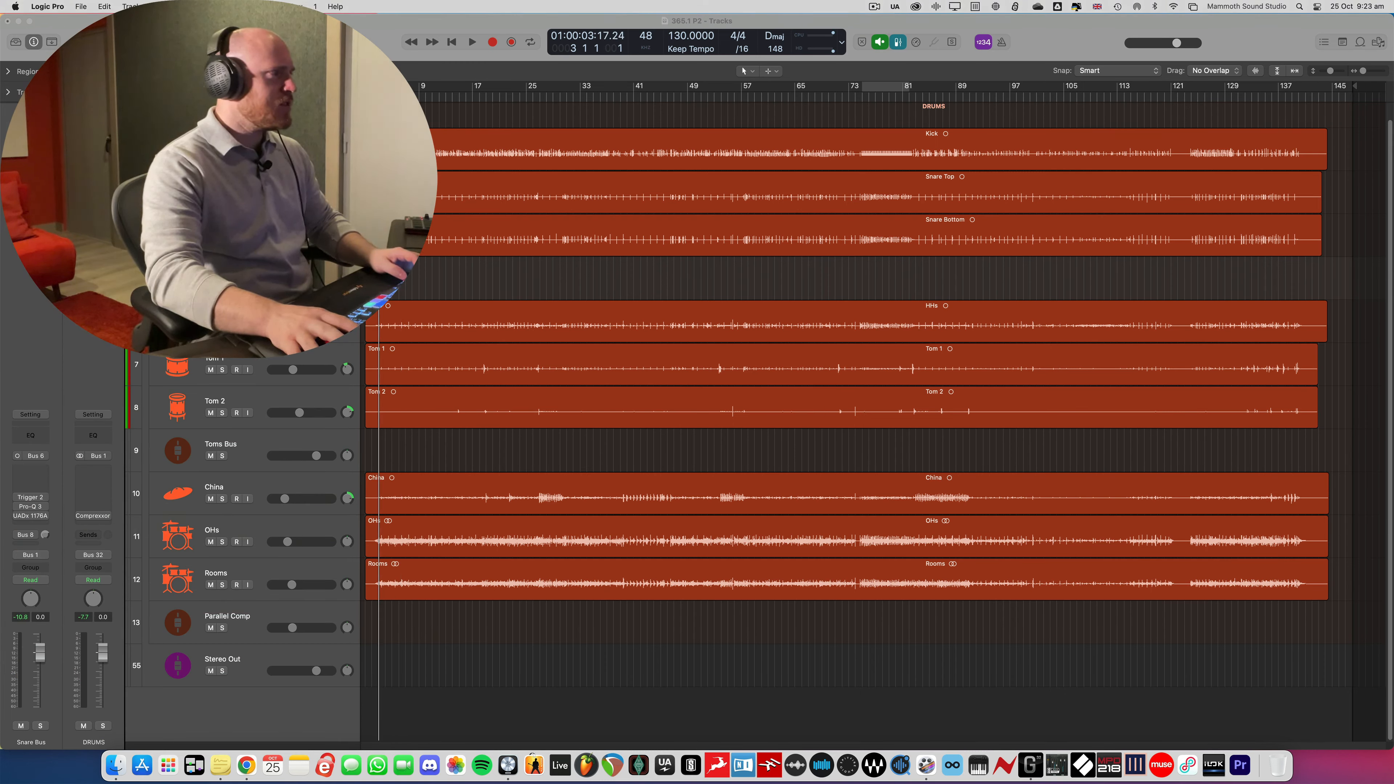
key(space)
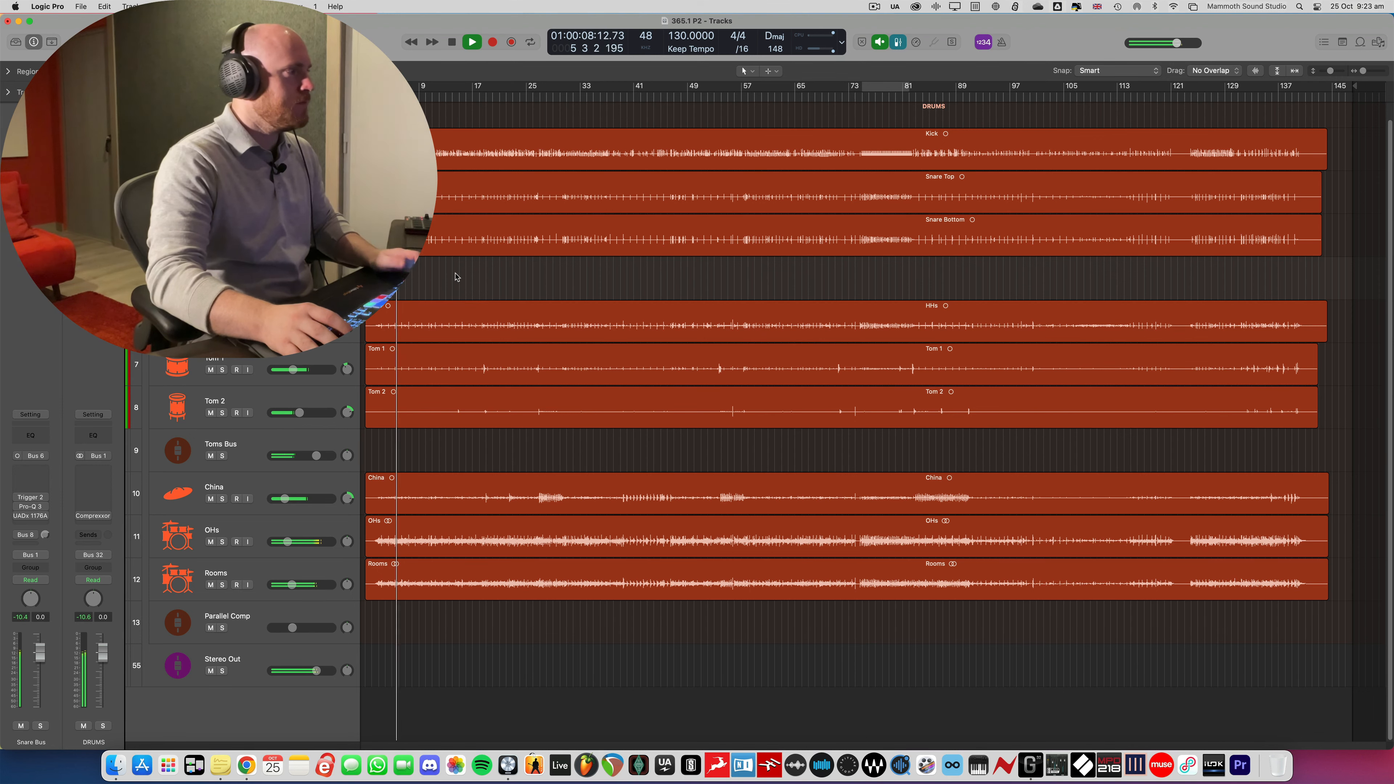
key(space)
Show the mixer and play the drum mix with the channel plug-ins active
key(x)
drag(363, 469, 363, 473)
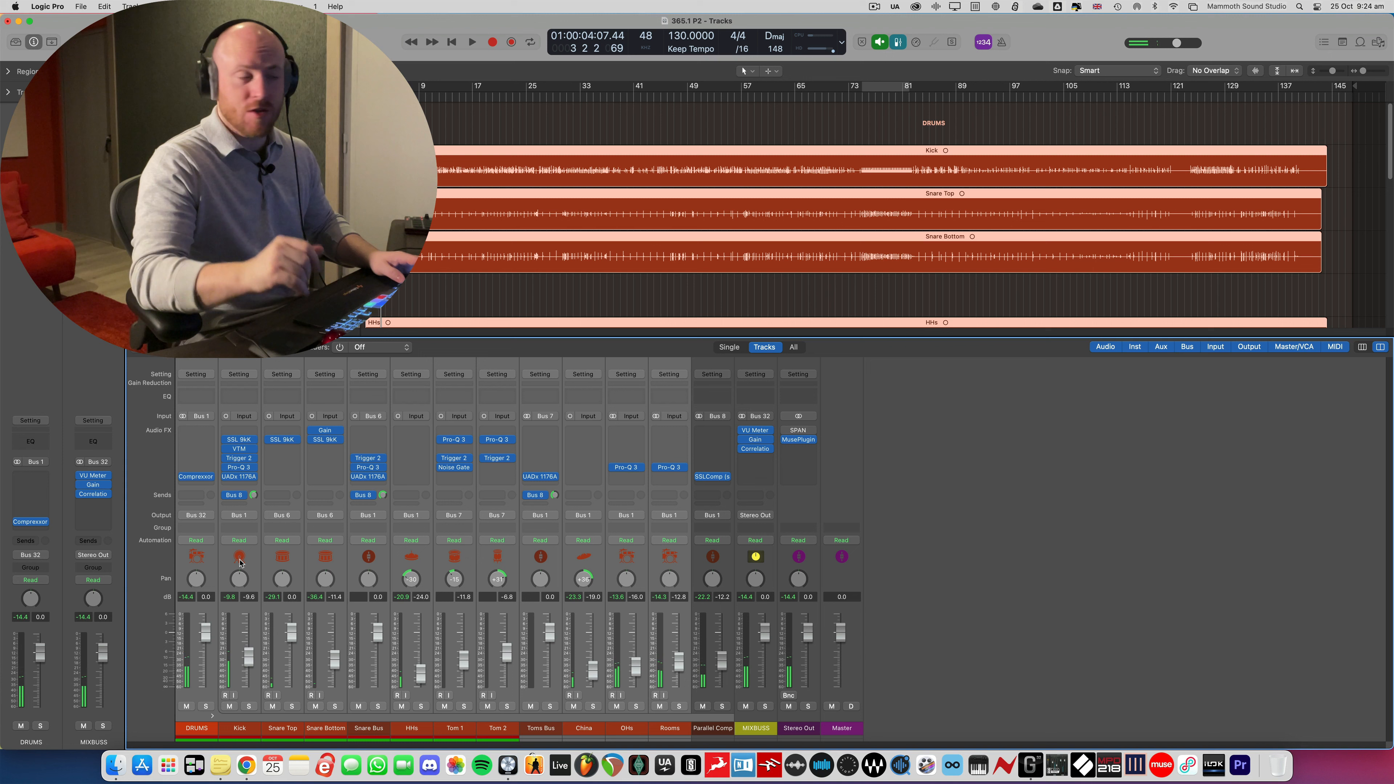
key(space)
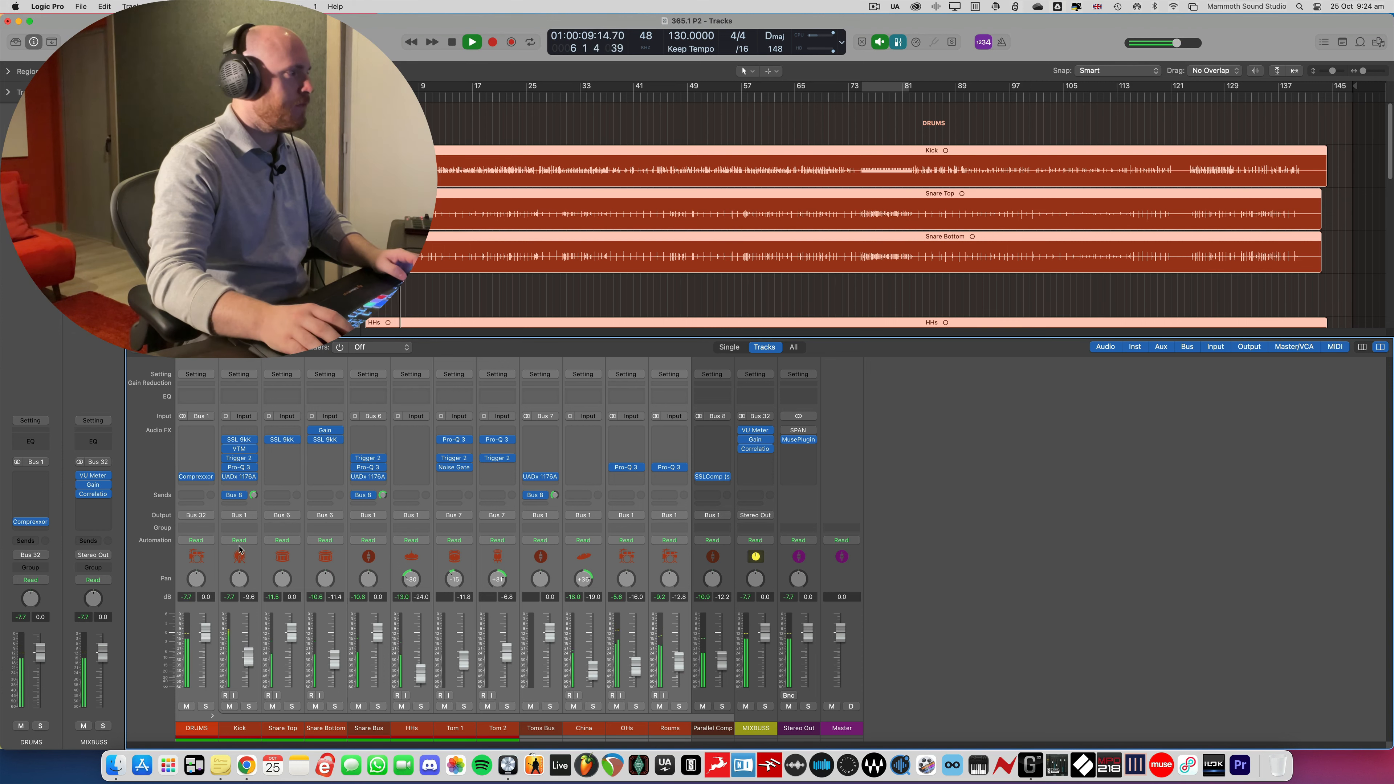
key(space)
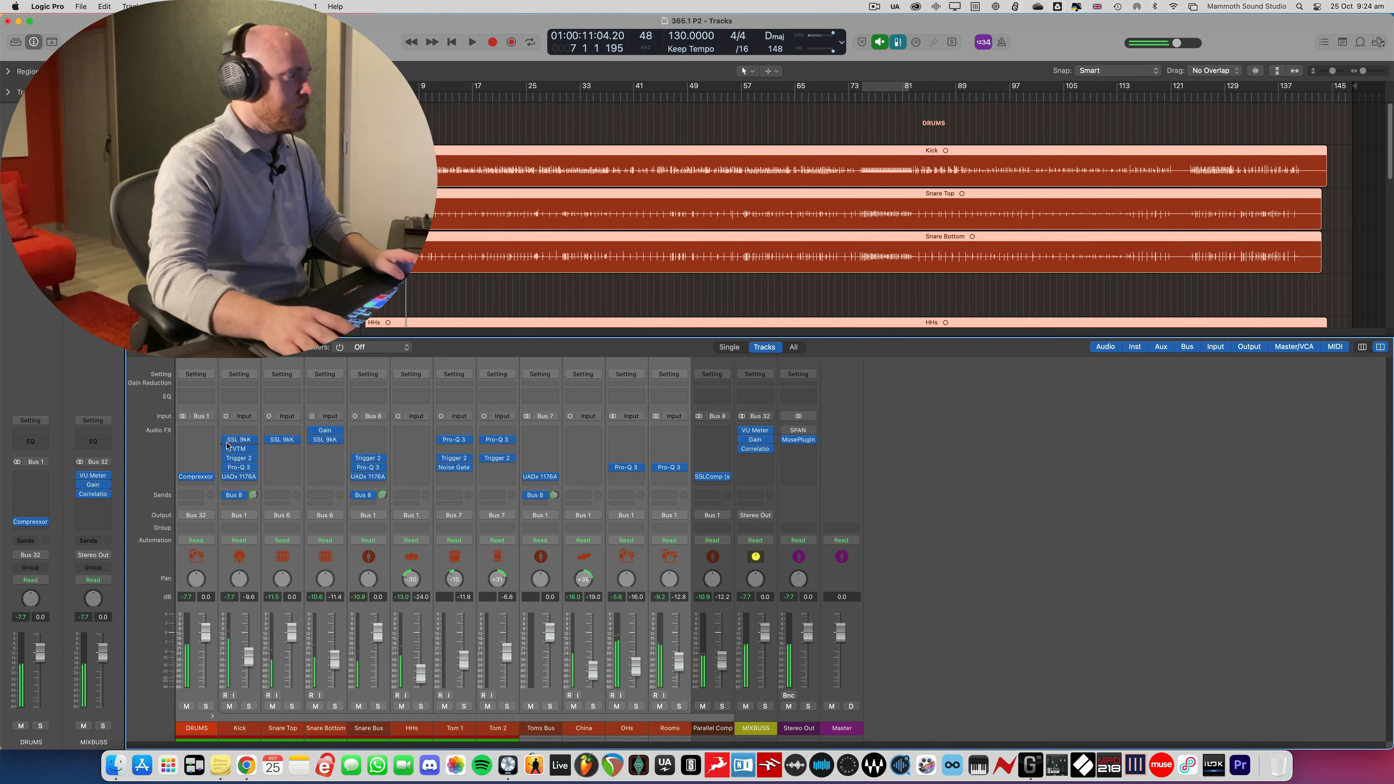
Select the Snare Top channel, set a cycle range over the early bars, and solo Snare Top
click(362, 566)
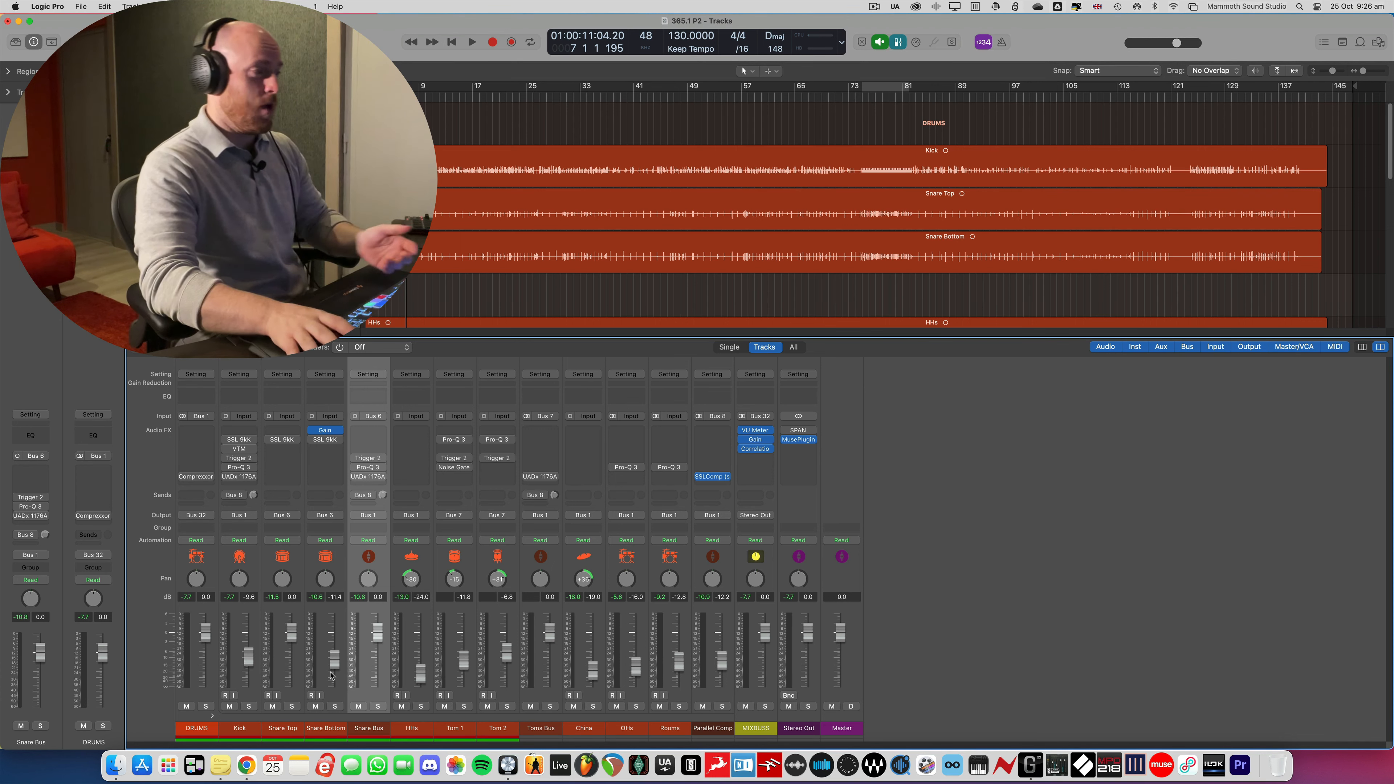
click(297, 568)
click(308, 568)
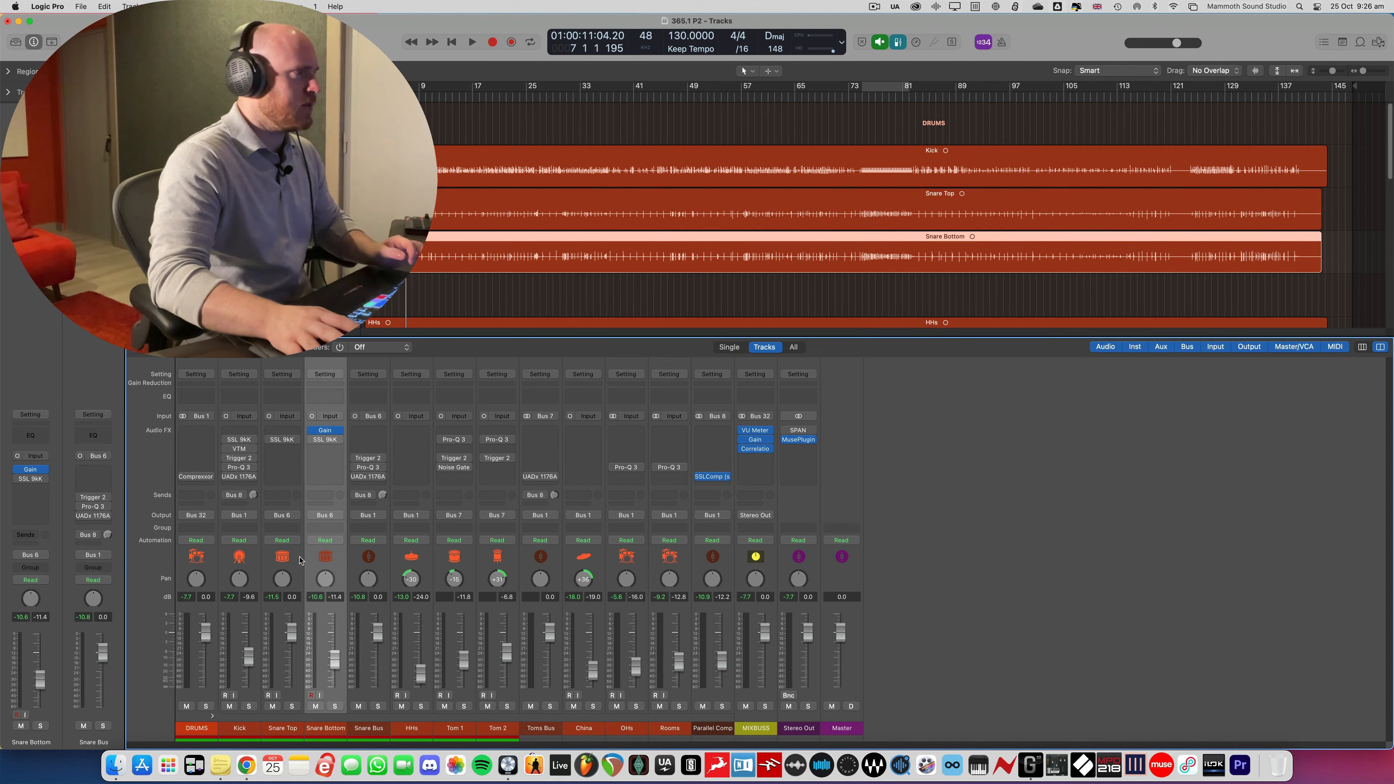
click(300, 560)
drag(389, 86, 432, 86)
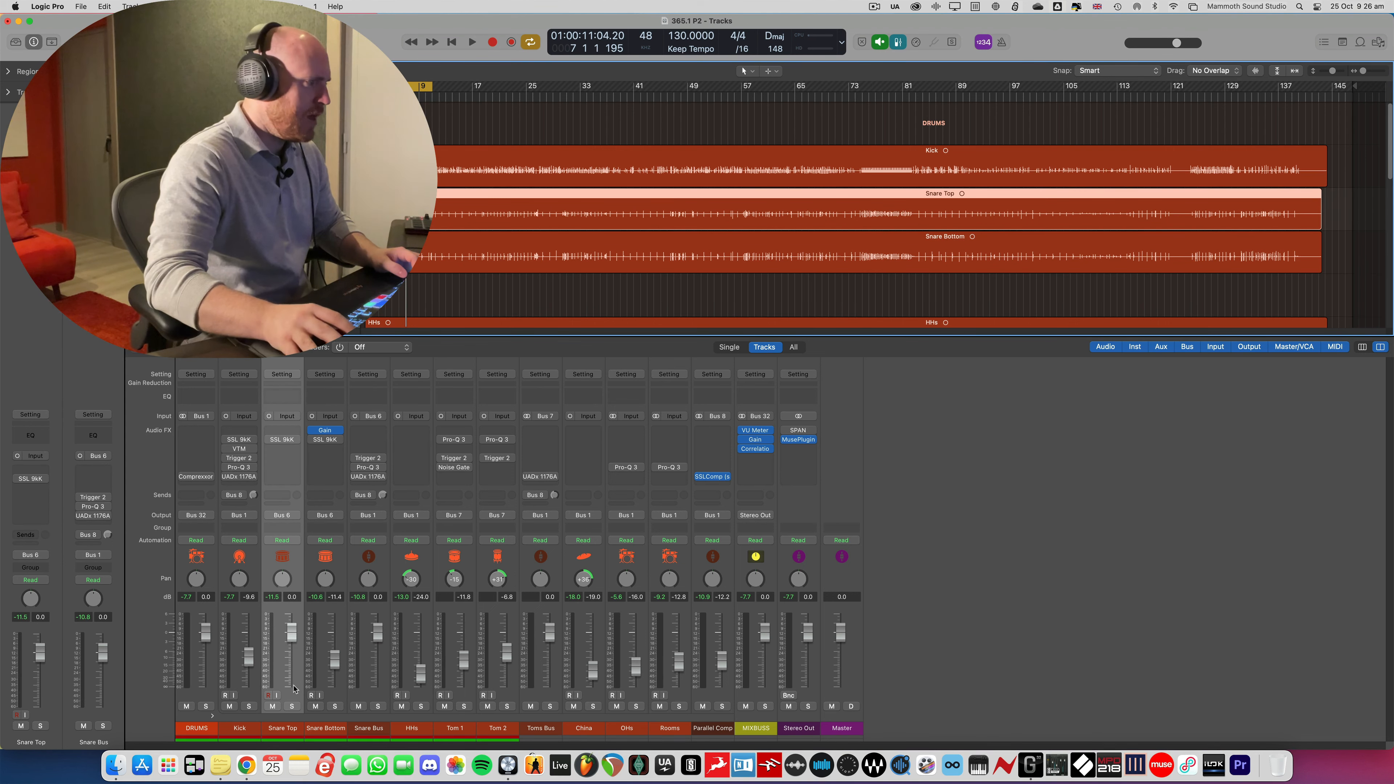
click(291, 706)
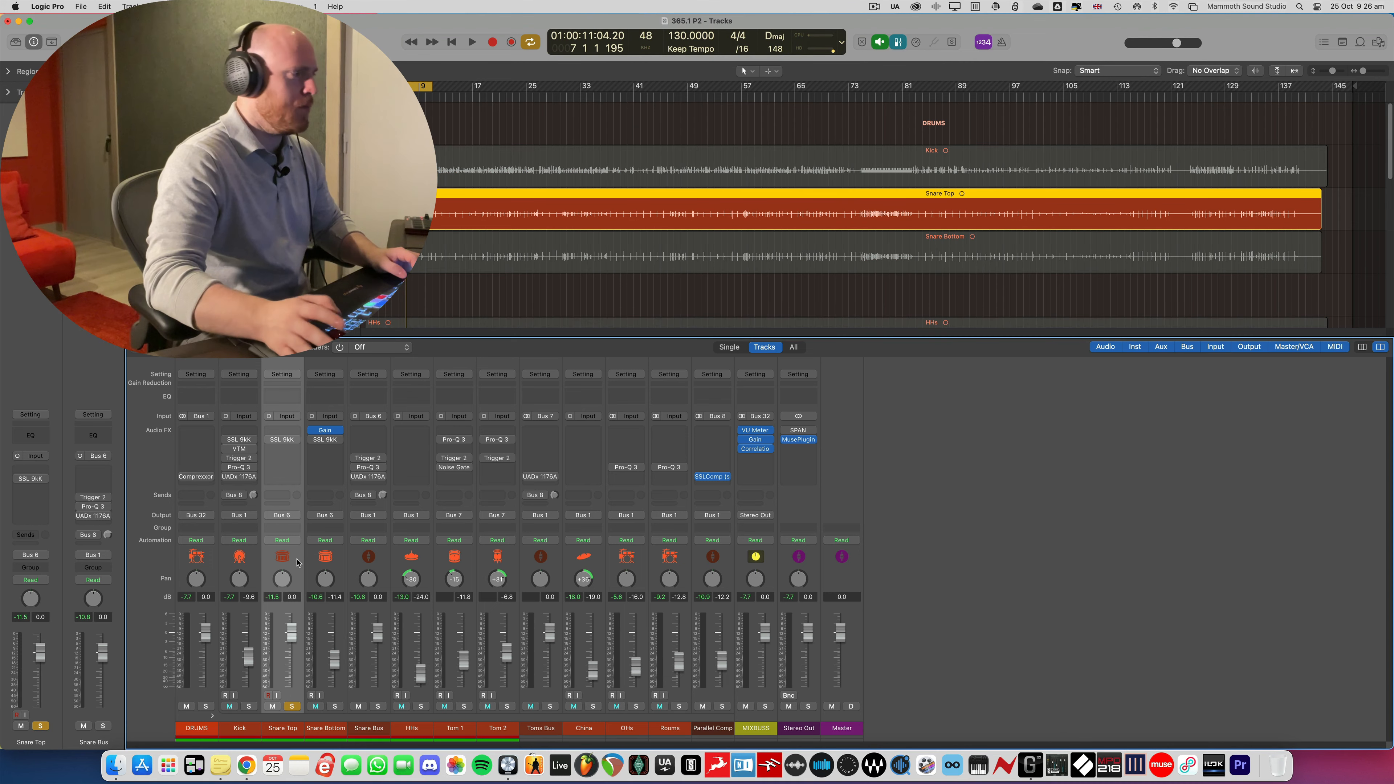
Audition the soloed Snare Top and open its SSL 9000 K channel strip, placing the plug-in window clear of the channel
key(space)
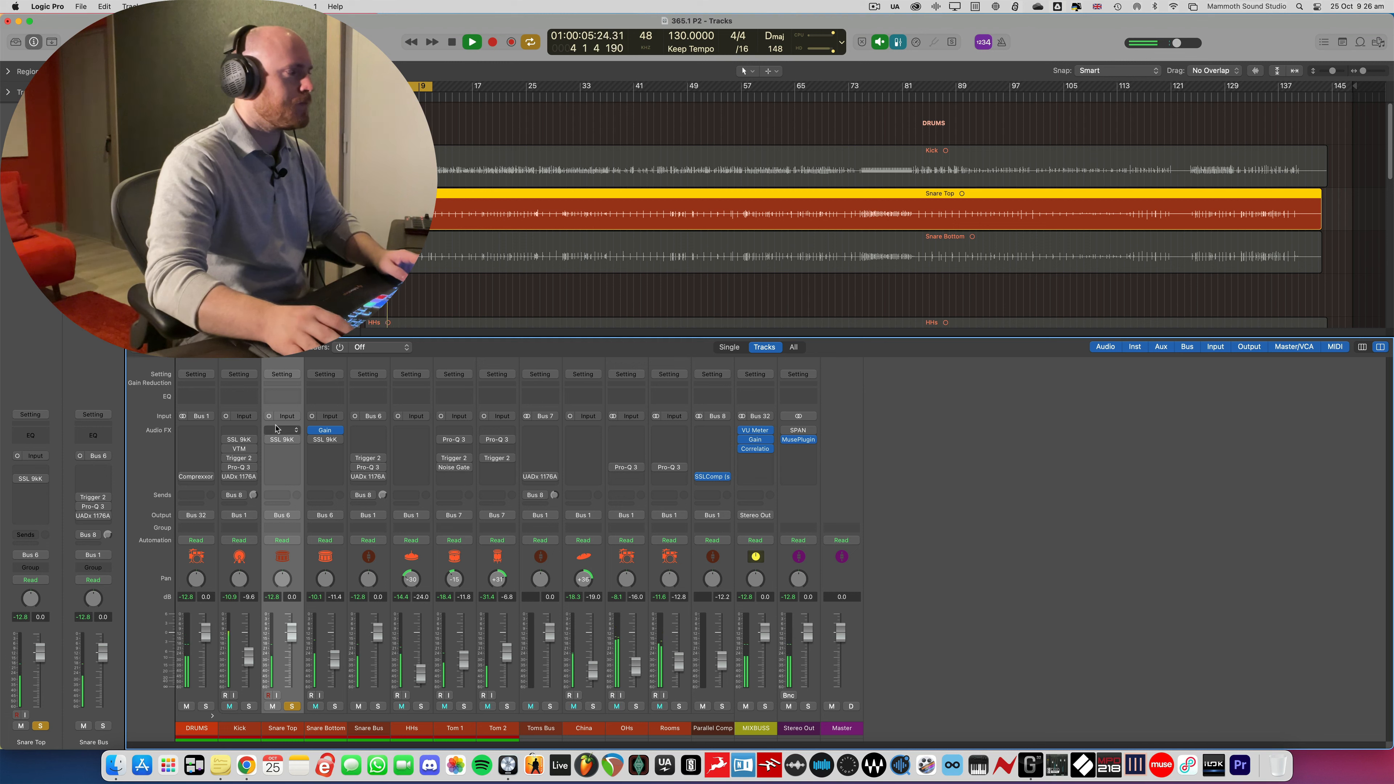
click(282, 440)
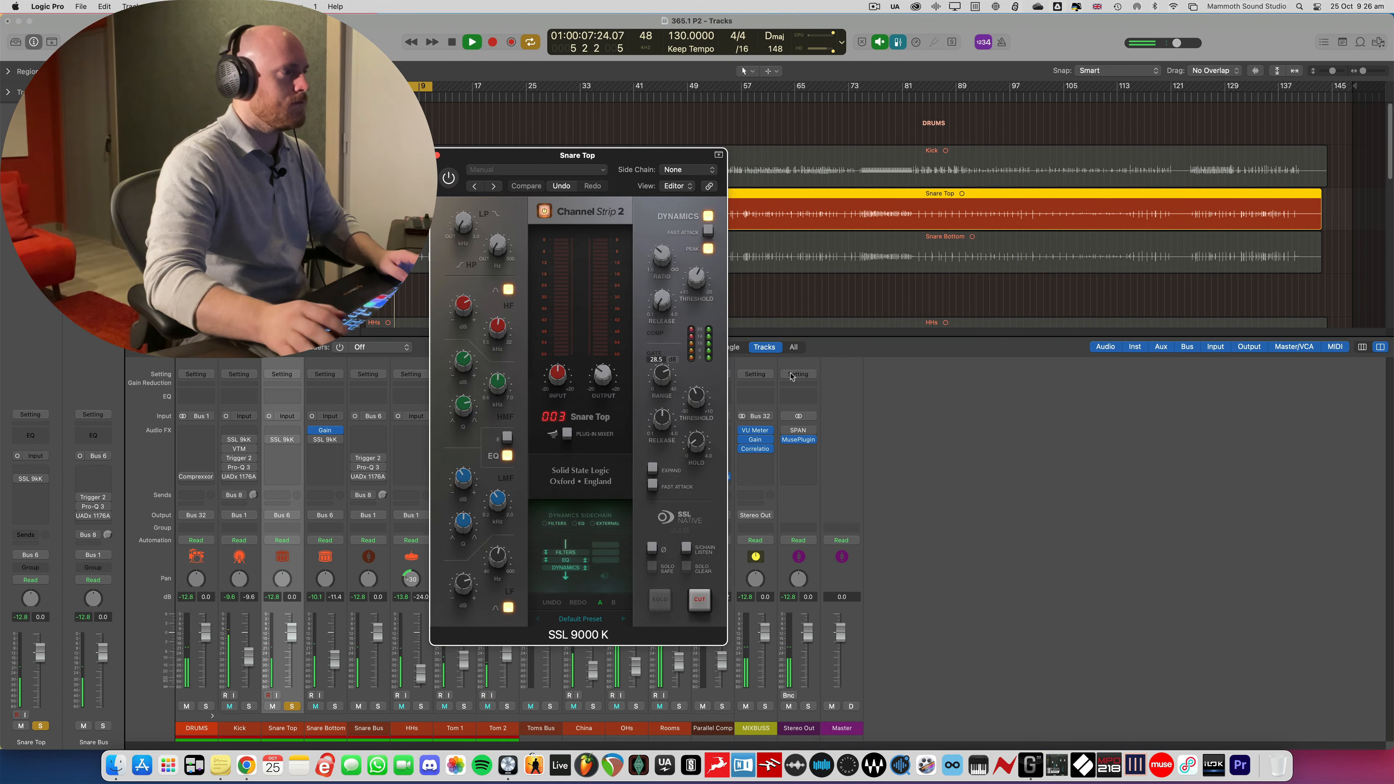
drag(677, 161, 684, 151)
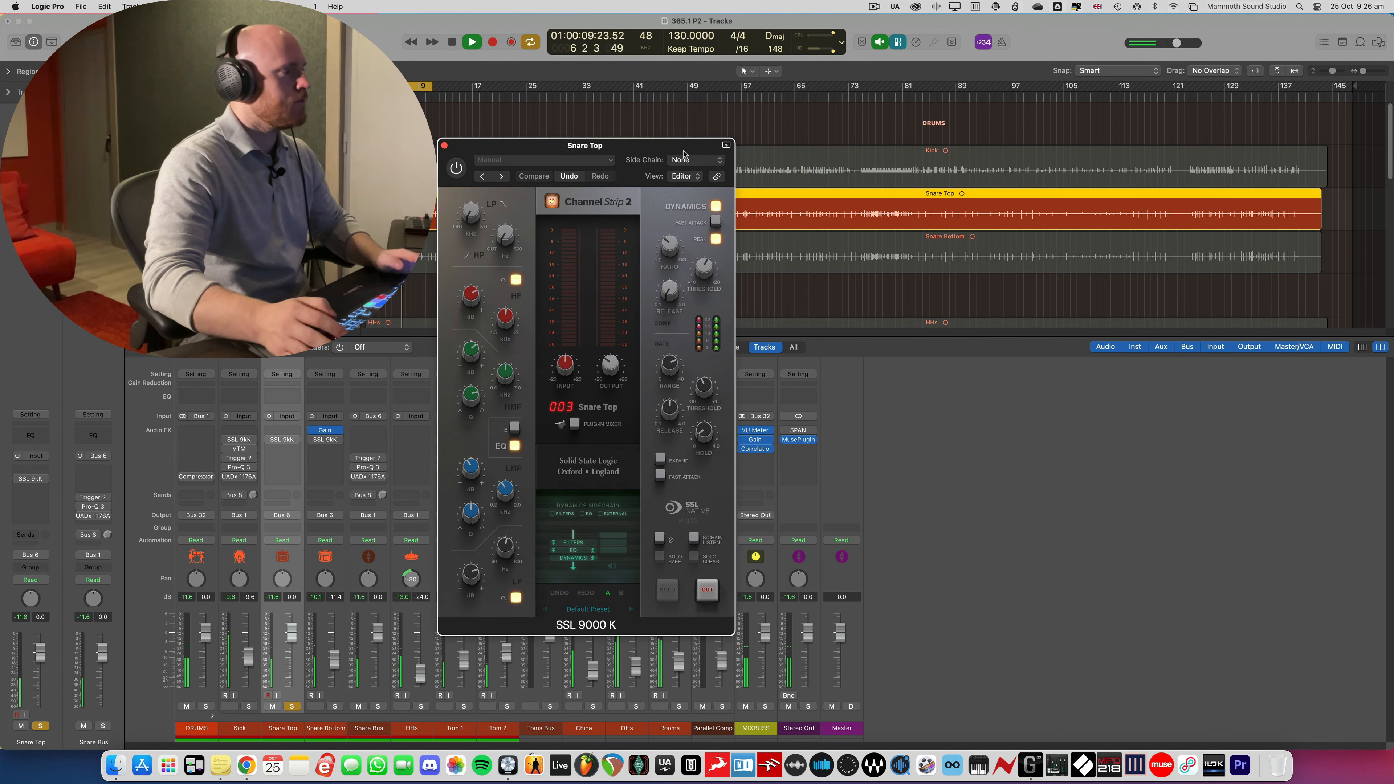
key(space)
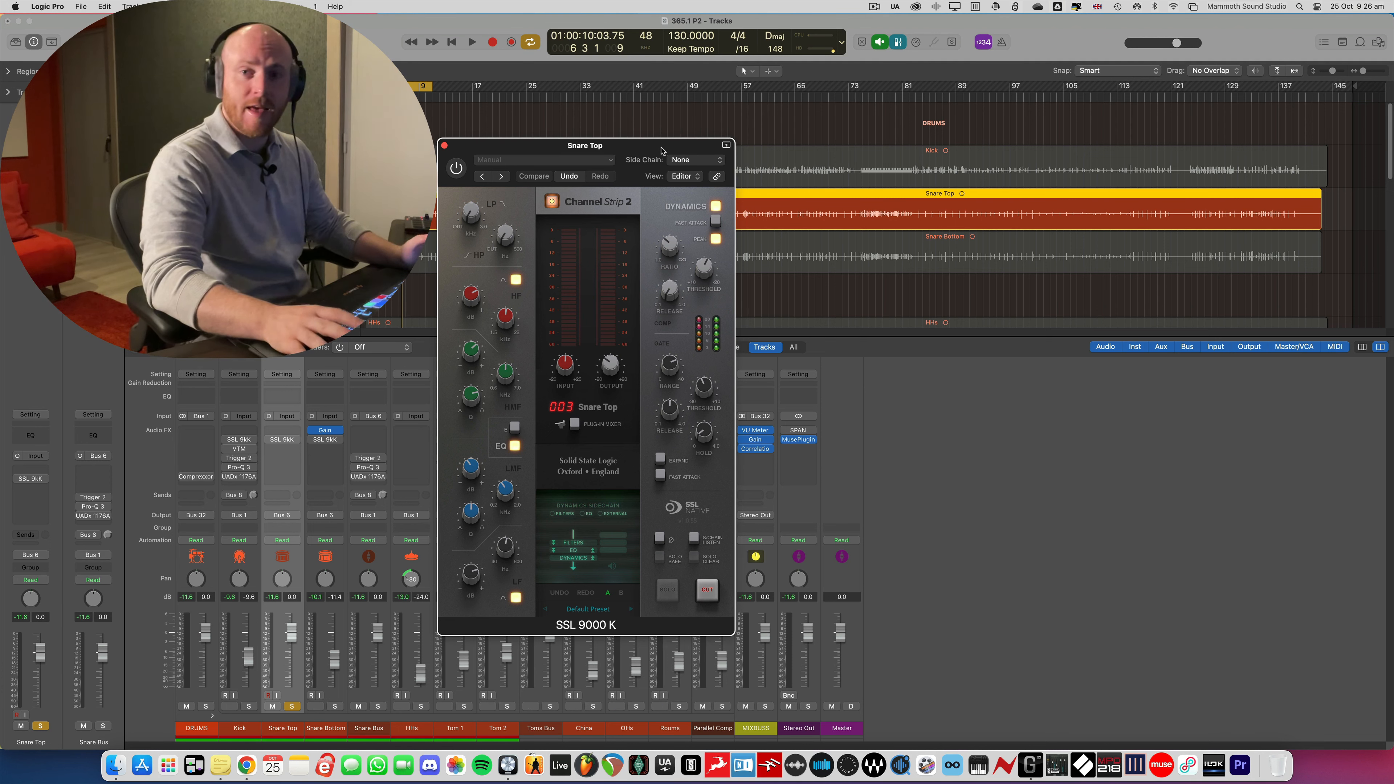
drag(662, 152, 666, 152)
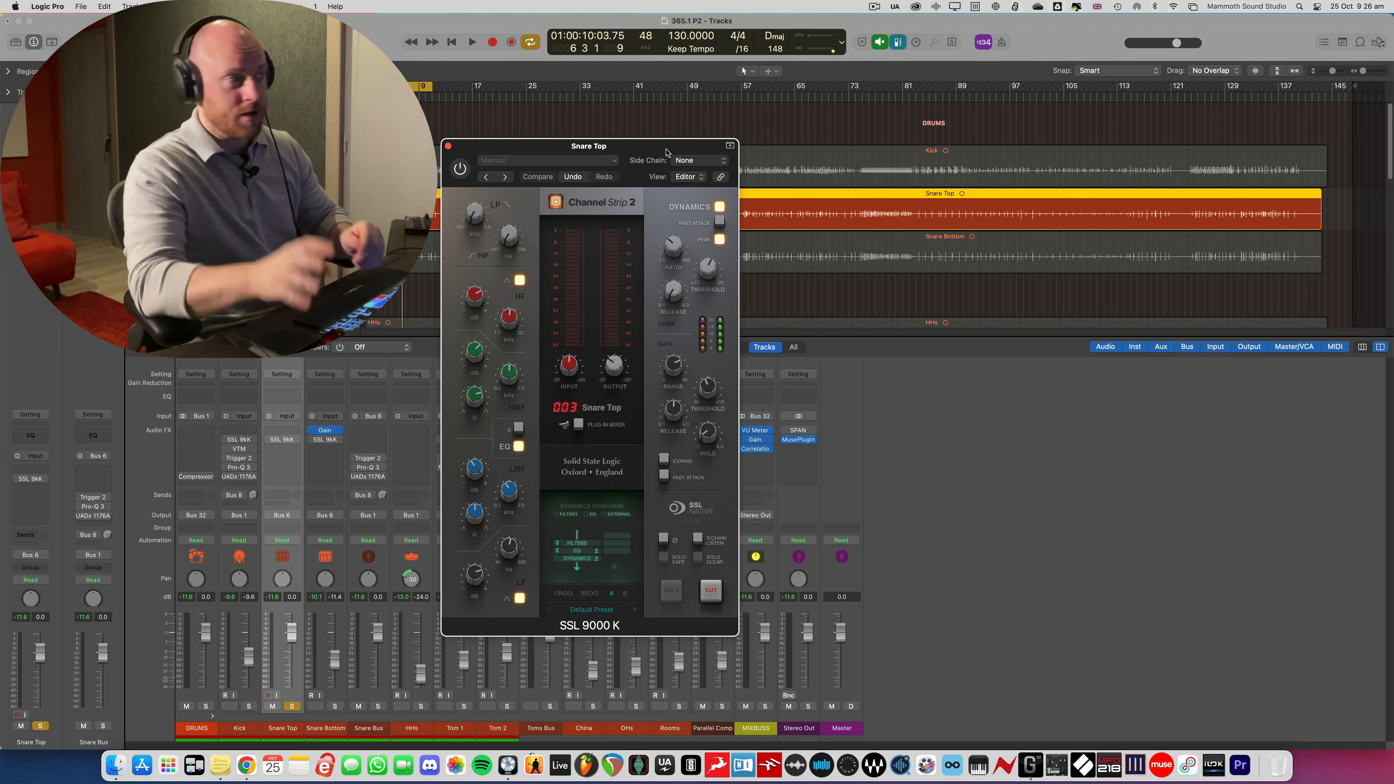
drag(648, 152, 659, 141)
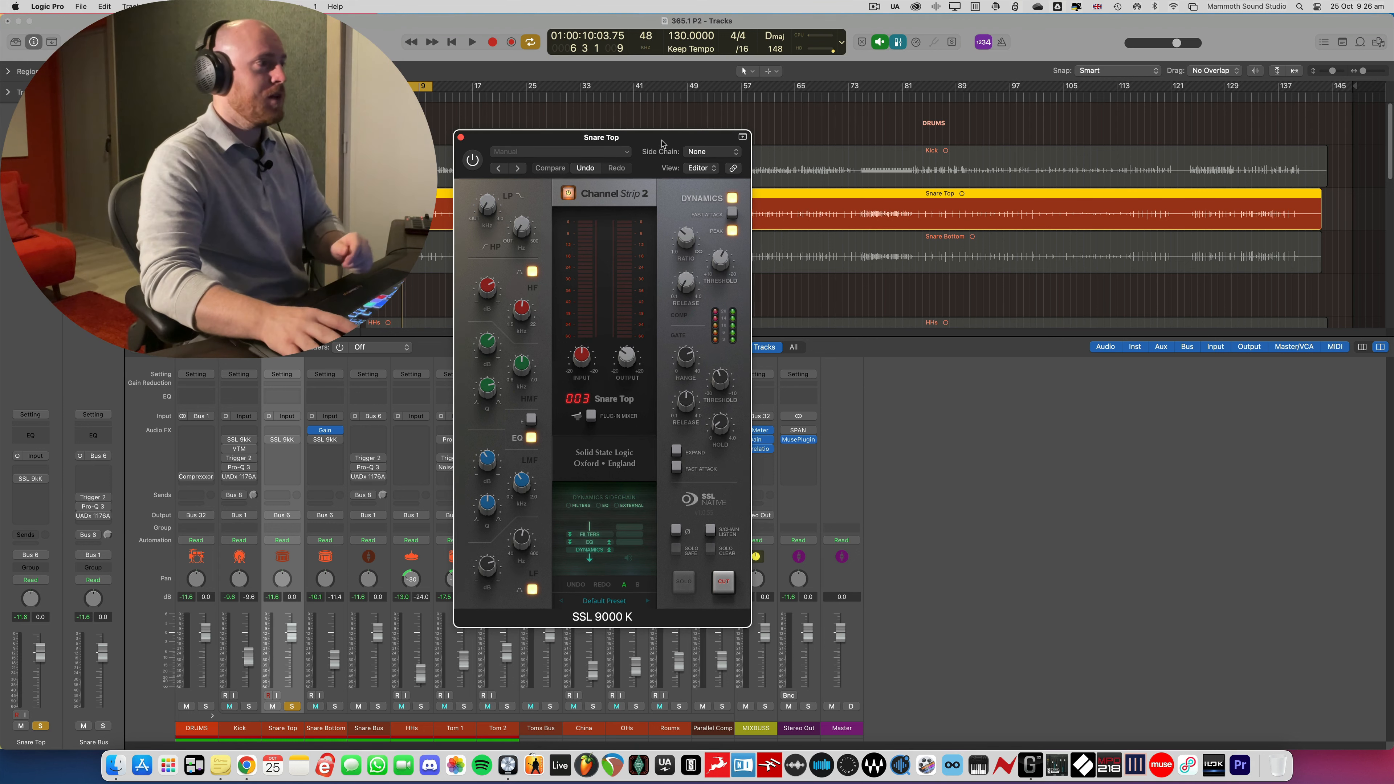
drag(662, 141, 663, 144)
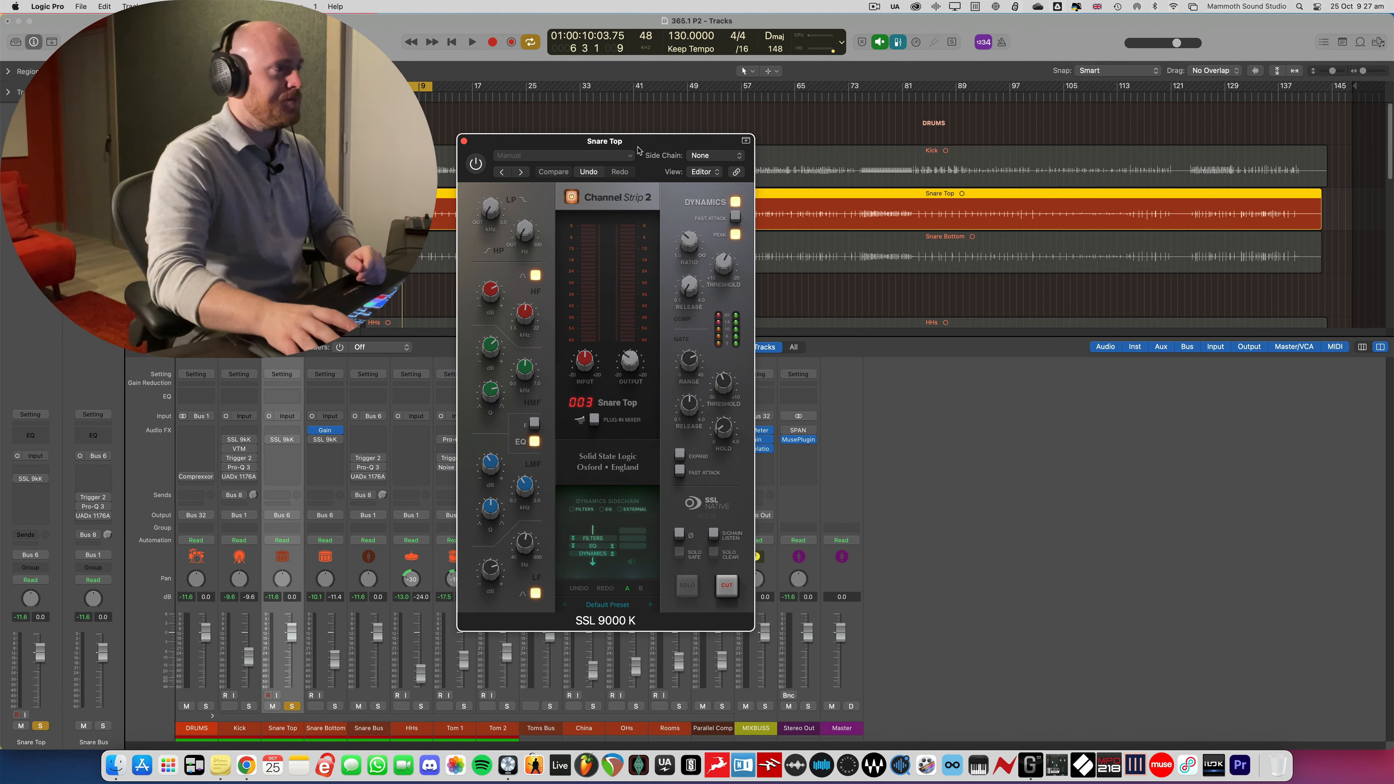
drag(644, 172, 653, 169)
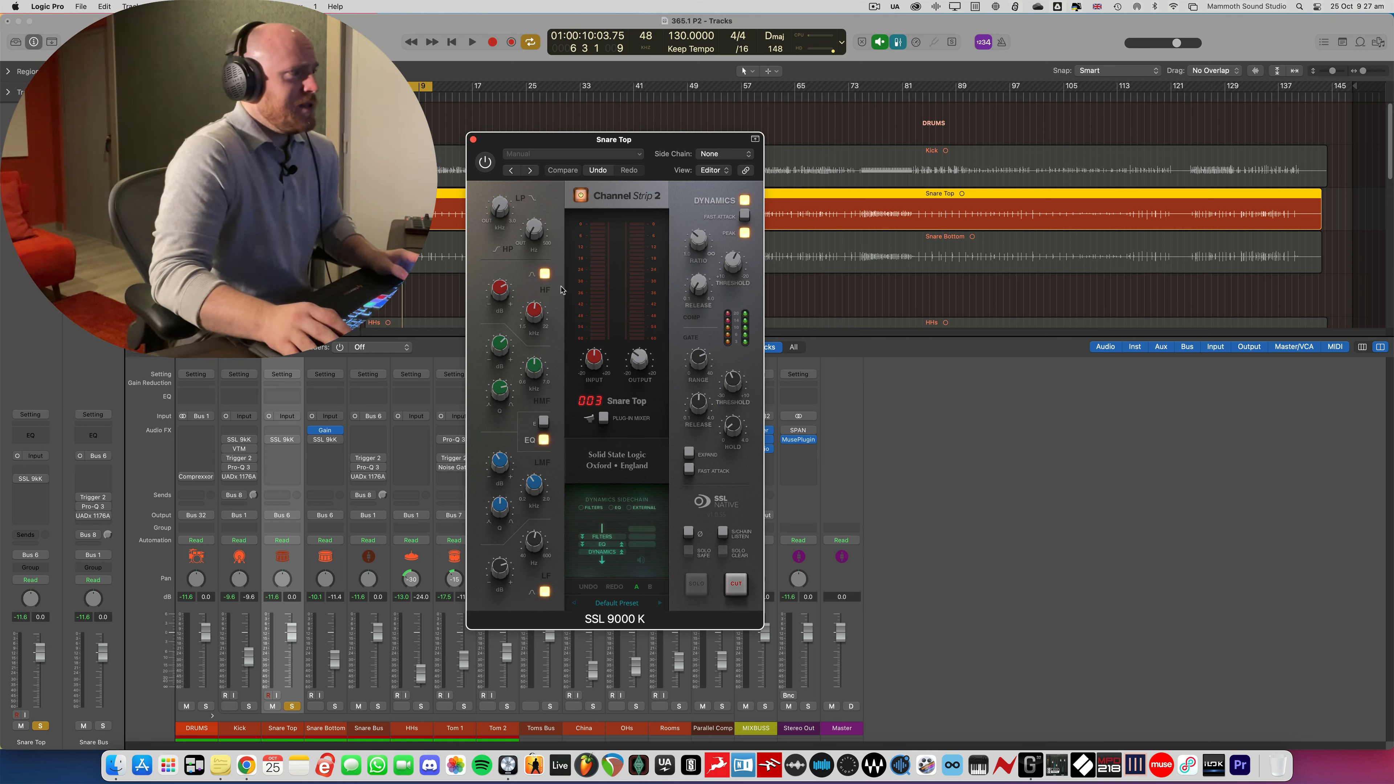
Examine the frequency settings of the HF, HMF, LMF and LF bands in the Snare Top EQ
mouse_move(535, 319)
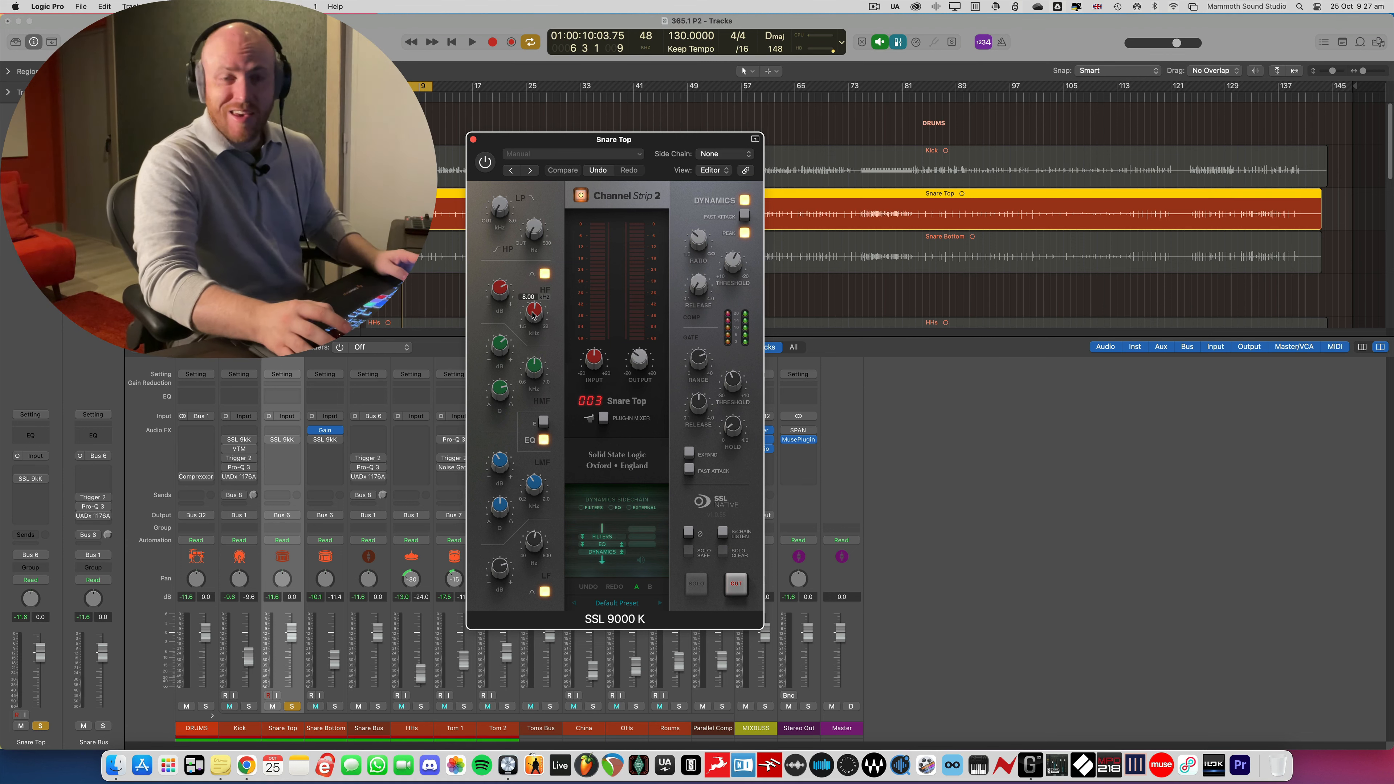
mouse_move(532, 376)
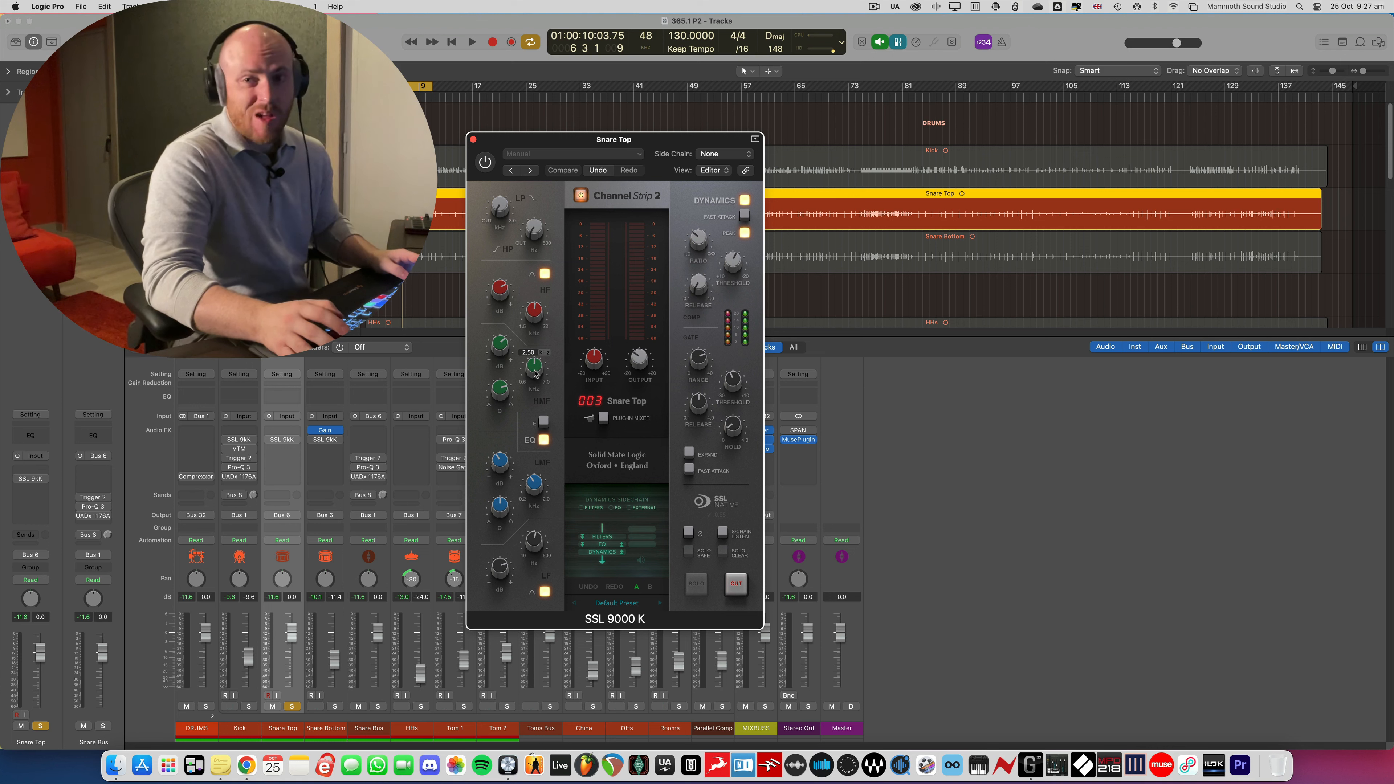
mouse_move(541, 487)
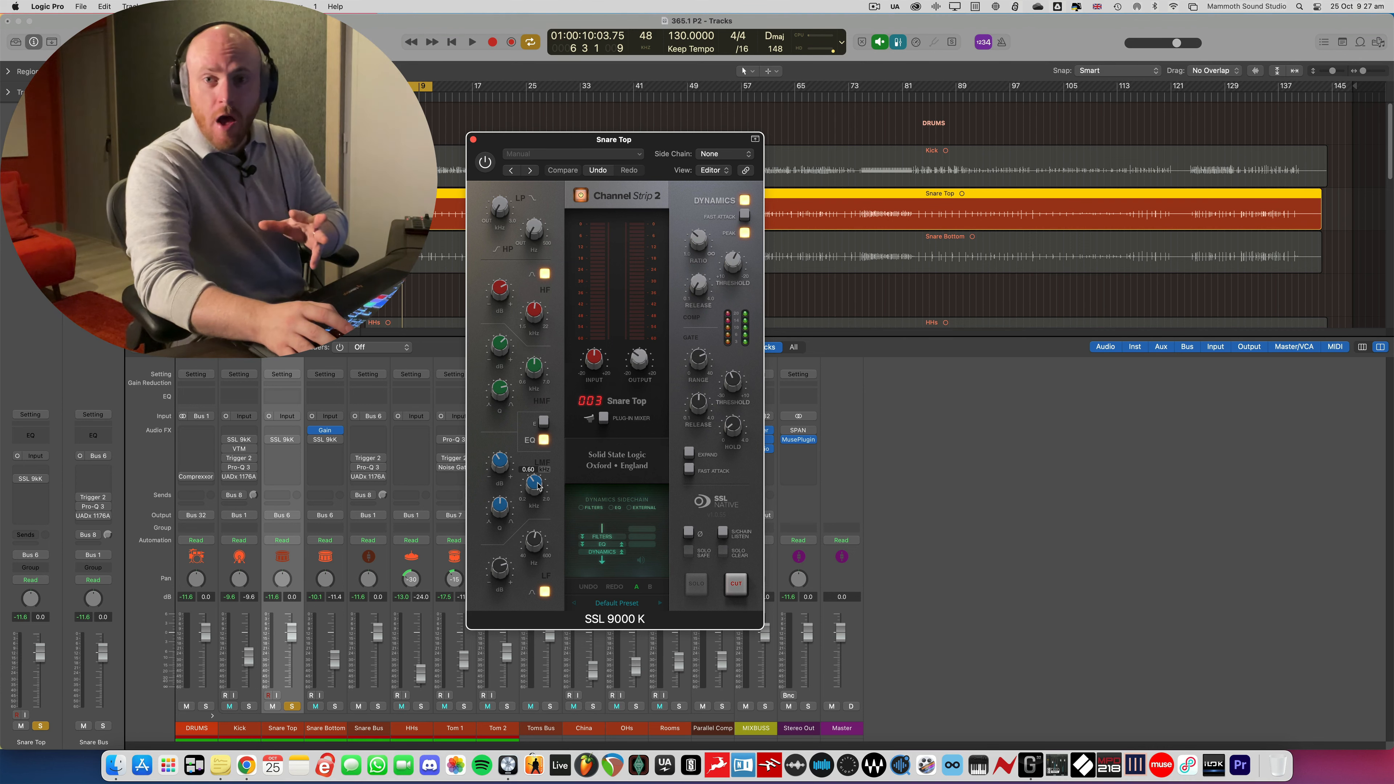
mouse_move(542, 553)
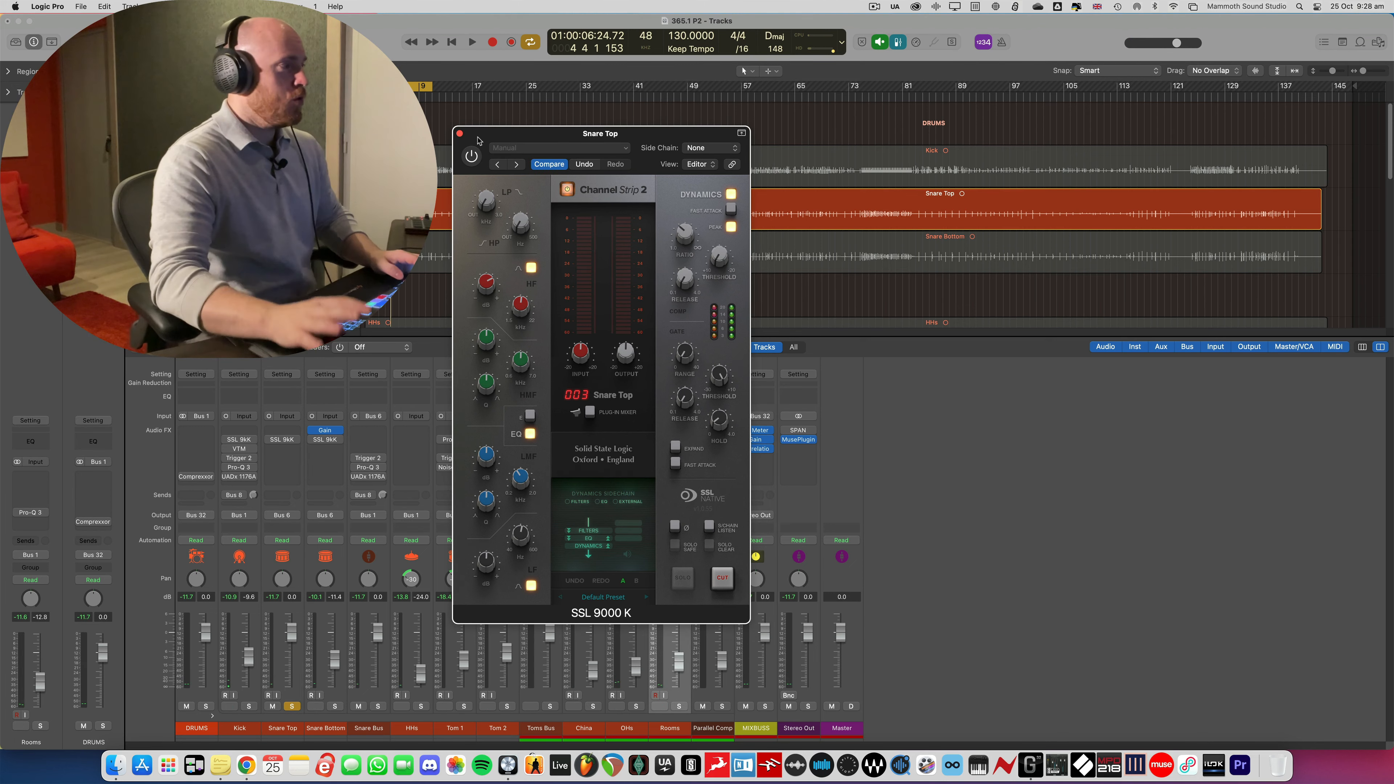
Enable the SSL 9000 K on Snare Top and set the HF gain to about 8 dB, comparing lower and higher boosts during playback
mouse_move(489, 286)
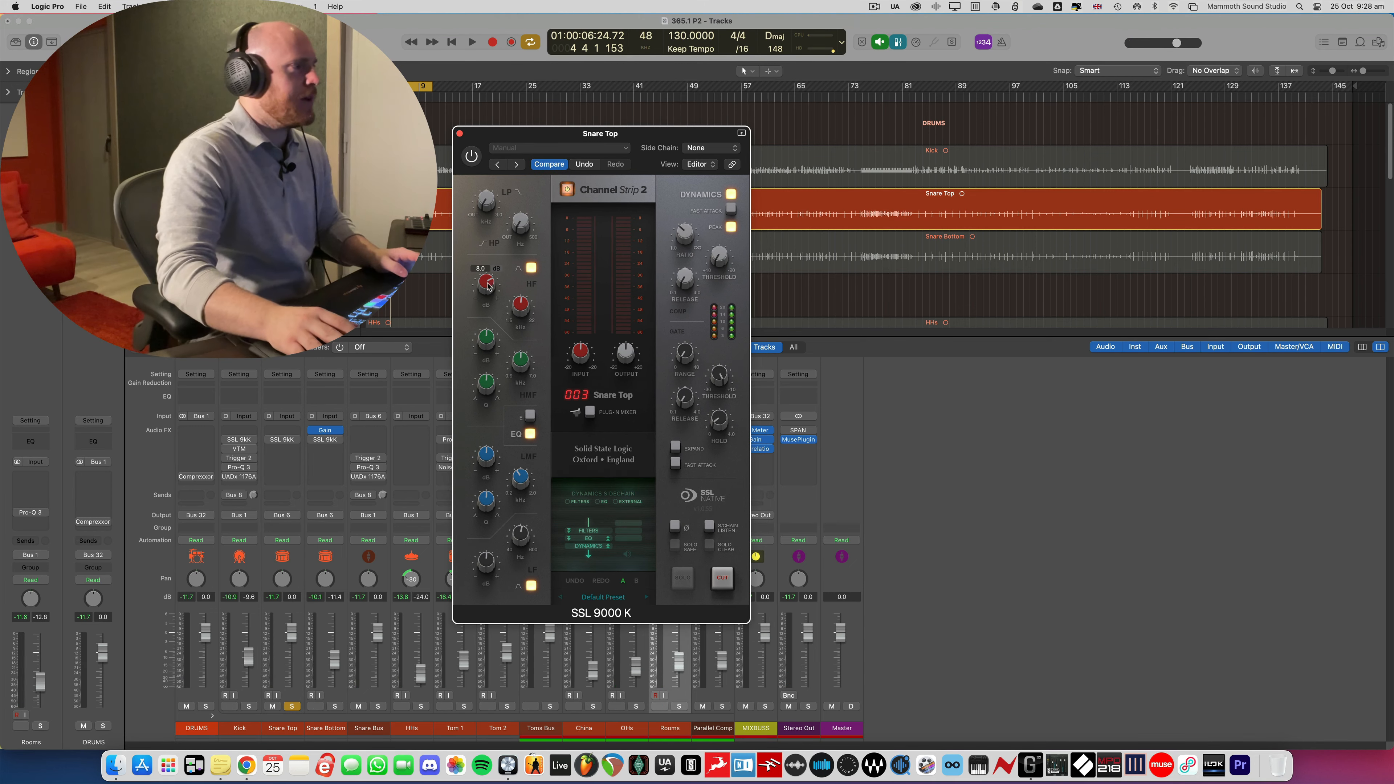
mouse_move(520, 310)
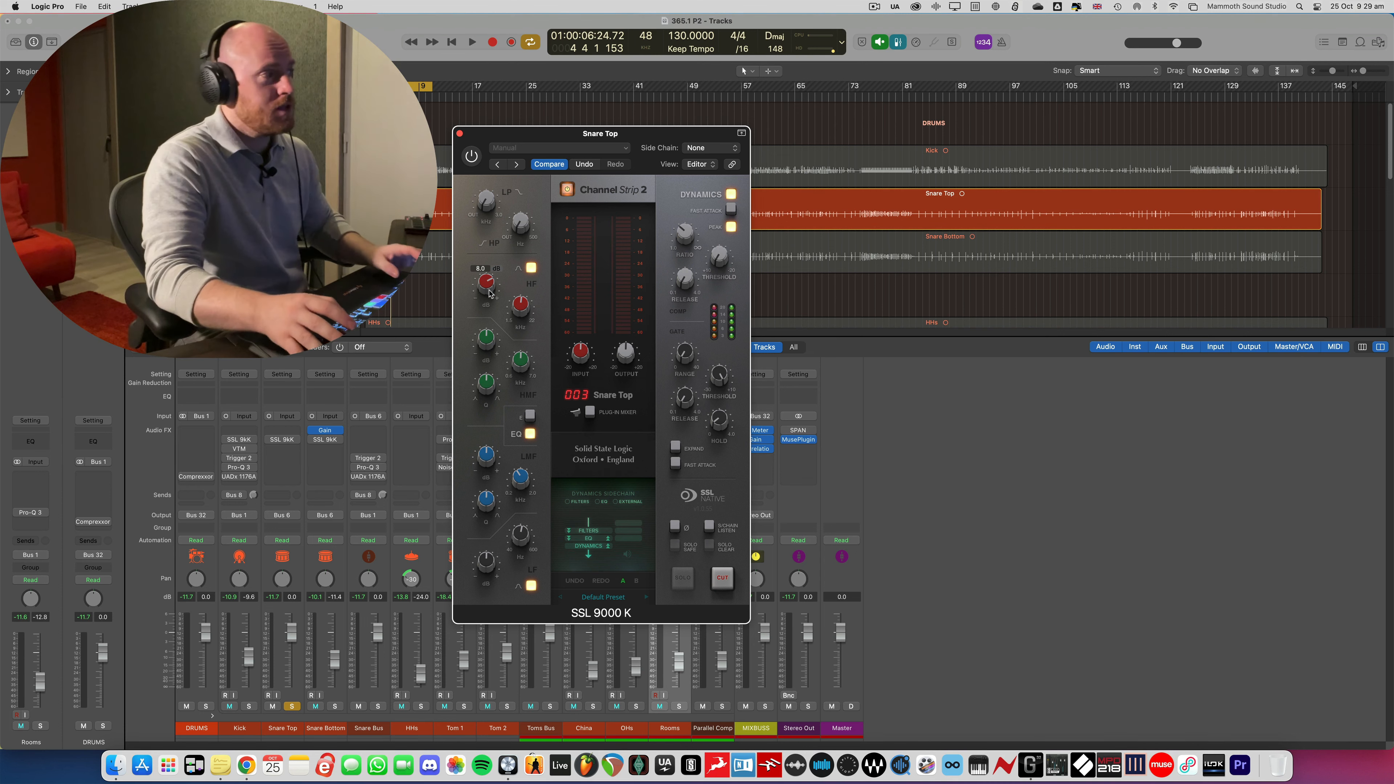
click(473, 162)
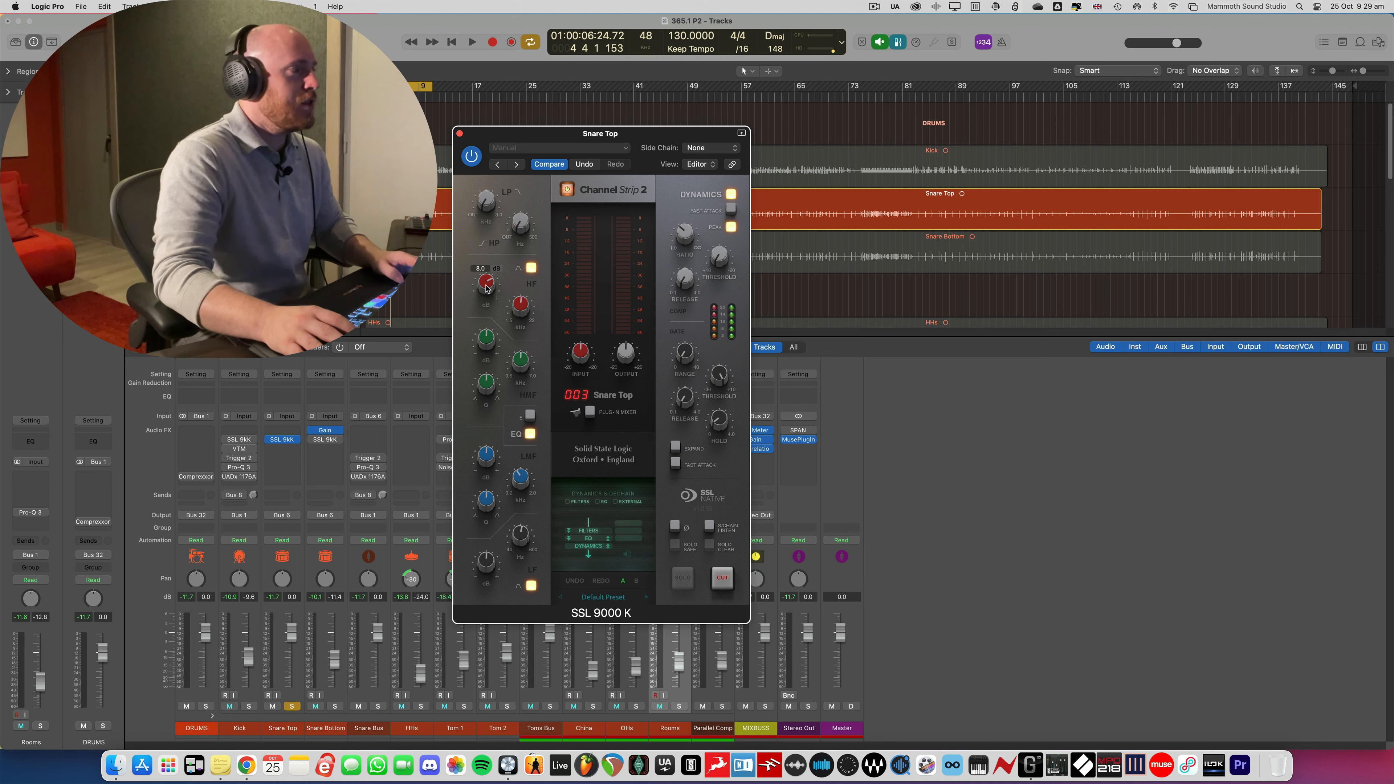
key(space)
drag(486, 288, 481, 311)
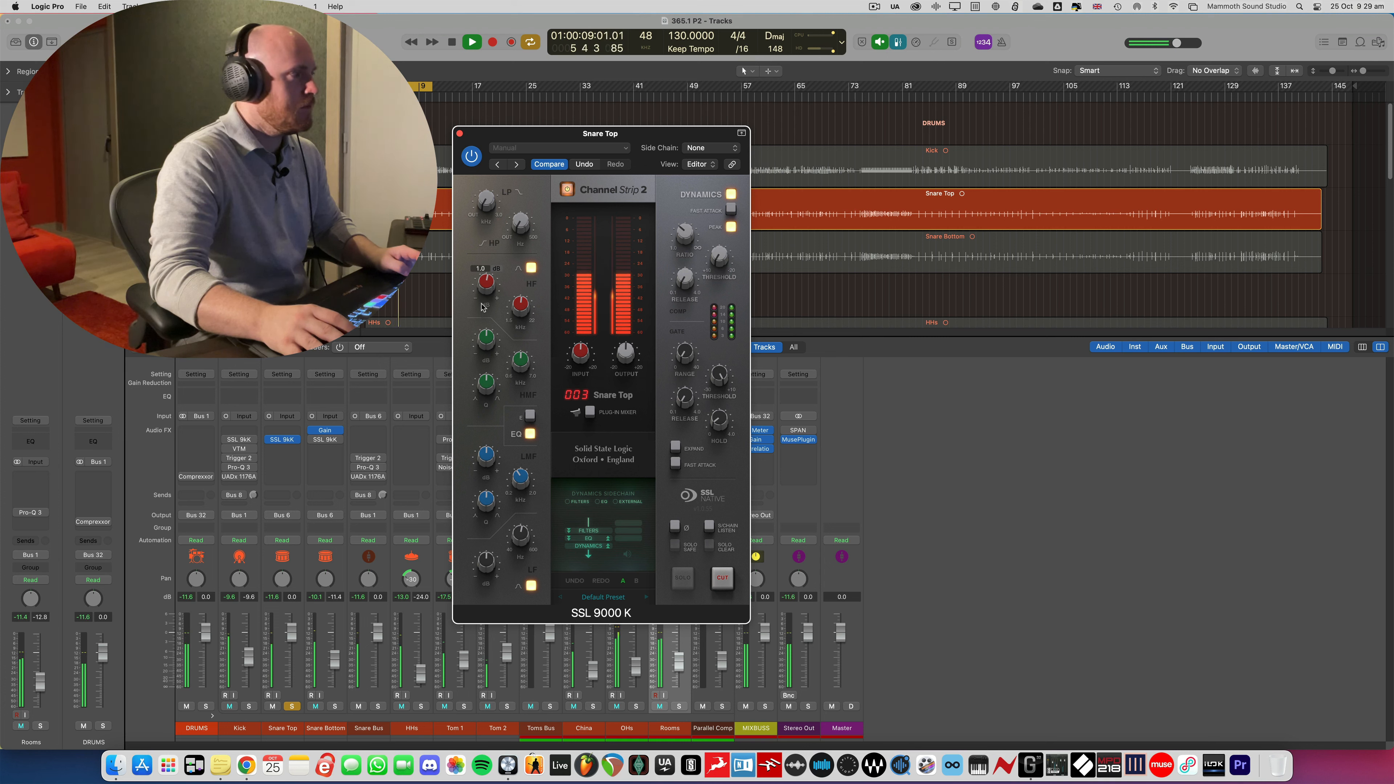
drag(481, 312, 487, 289)
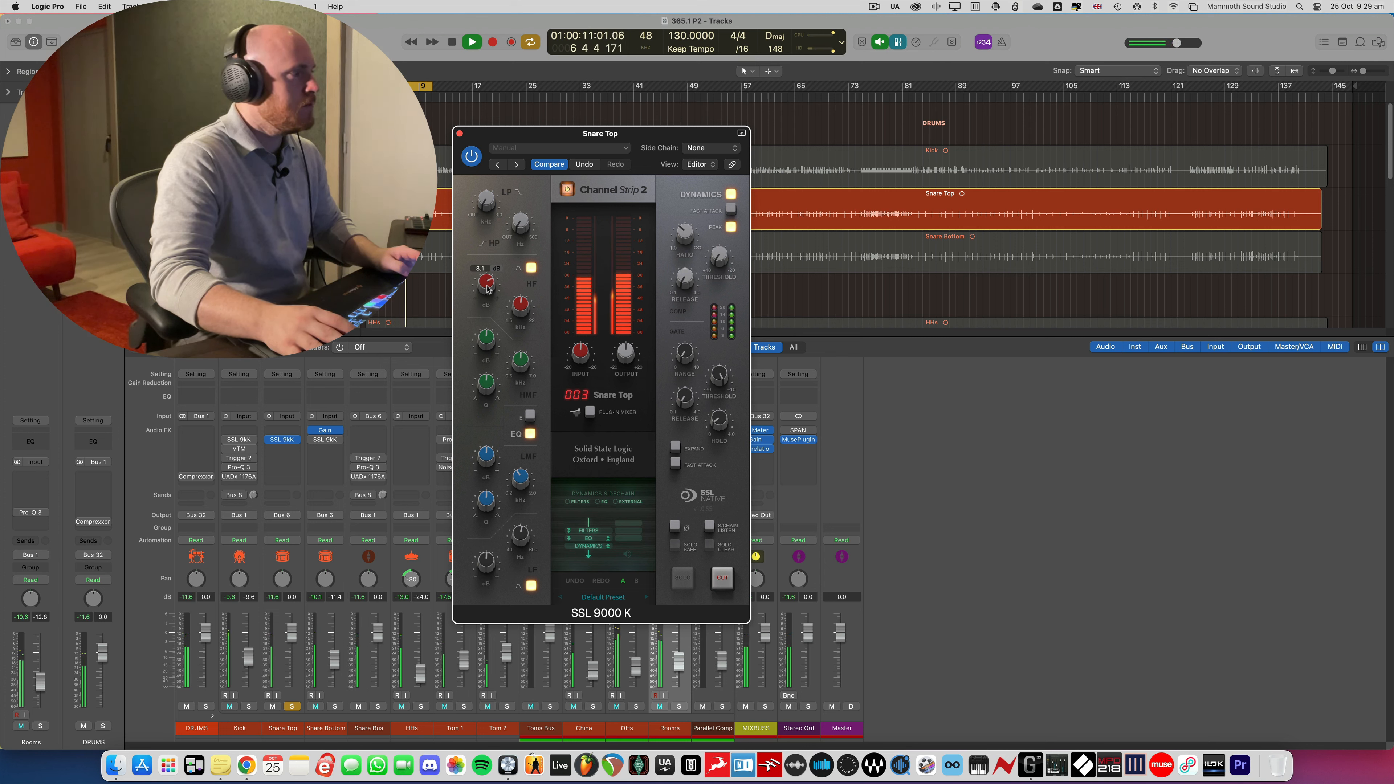
key(space)
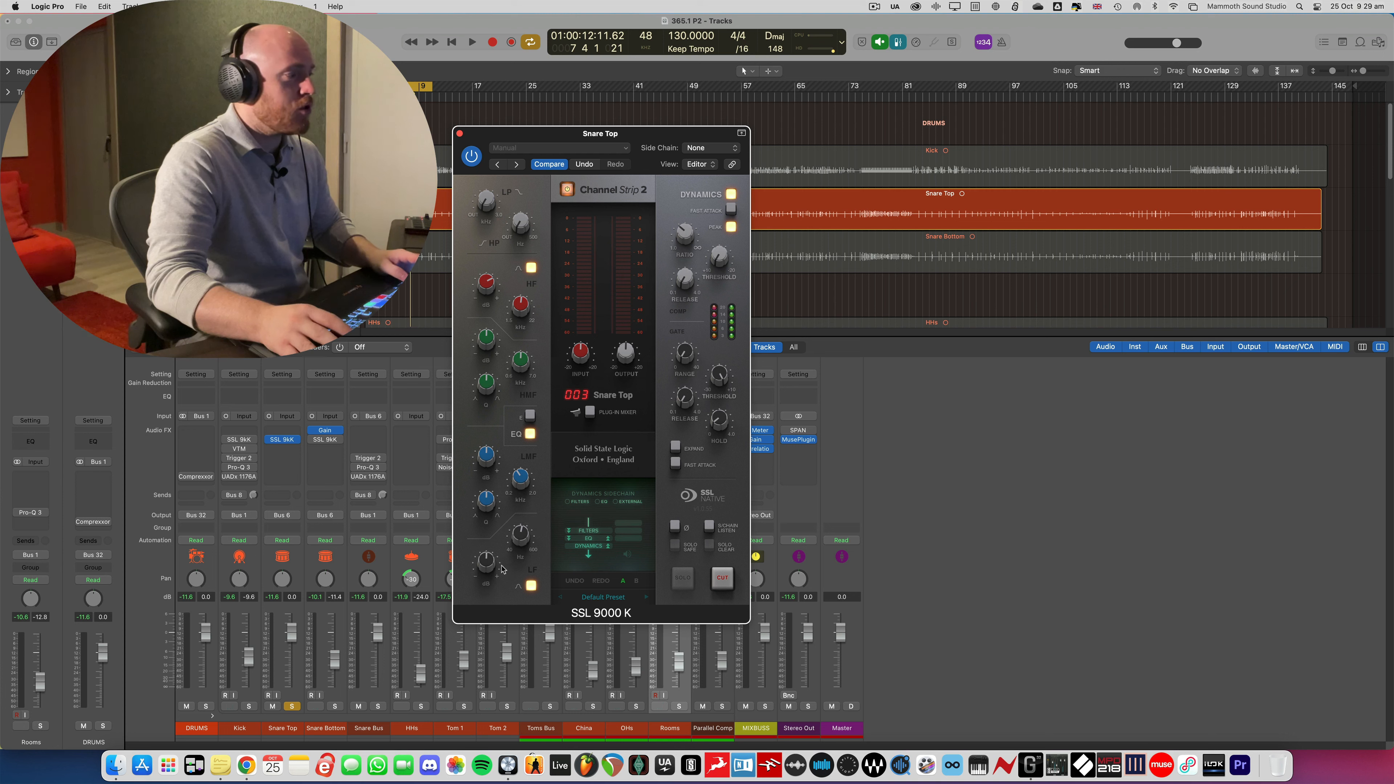
Boost the LF gain on the Snare Top EQ to about 5.7 dB during playback
mouse_move(489, 567)
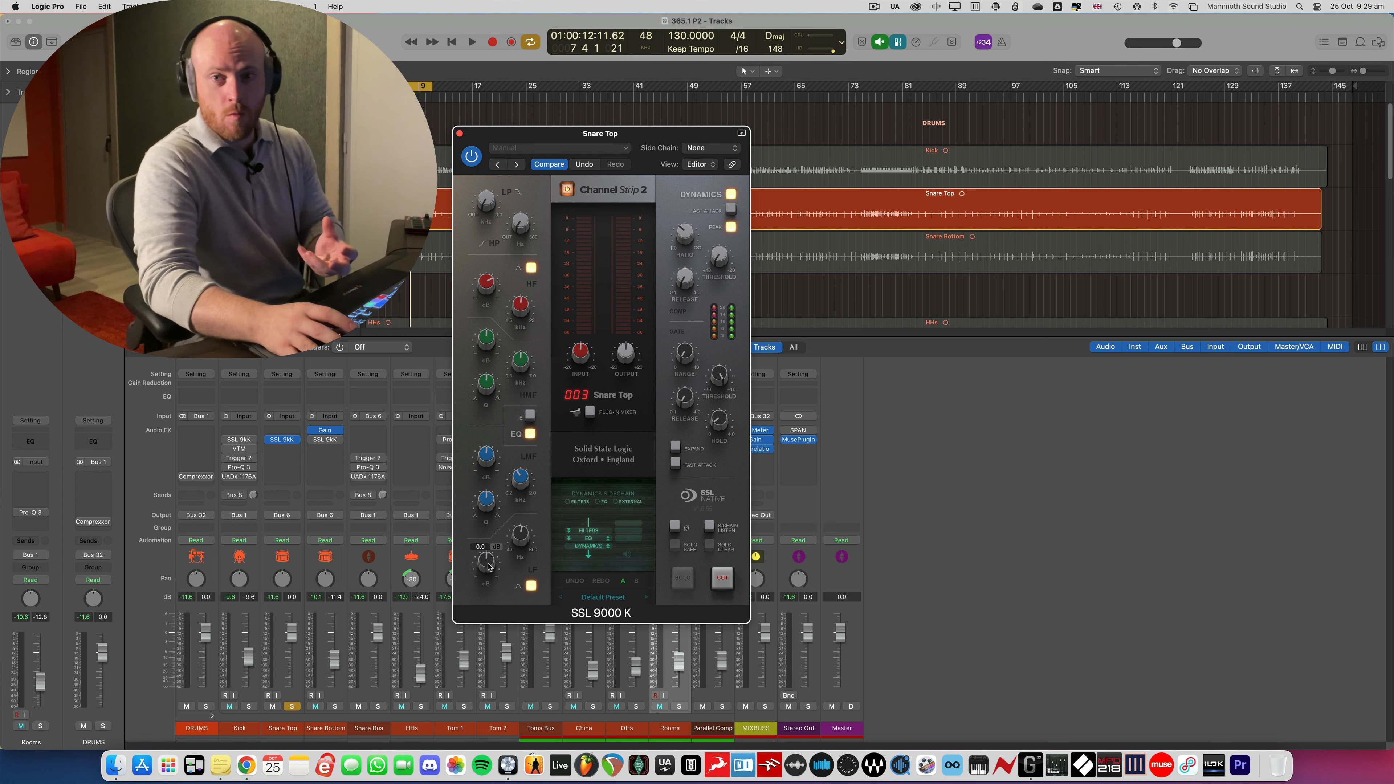
key(space)
drag(490, 566, 493, 547)
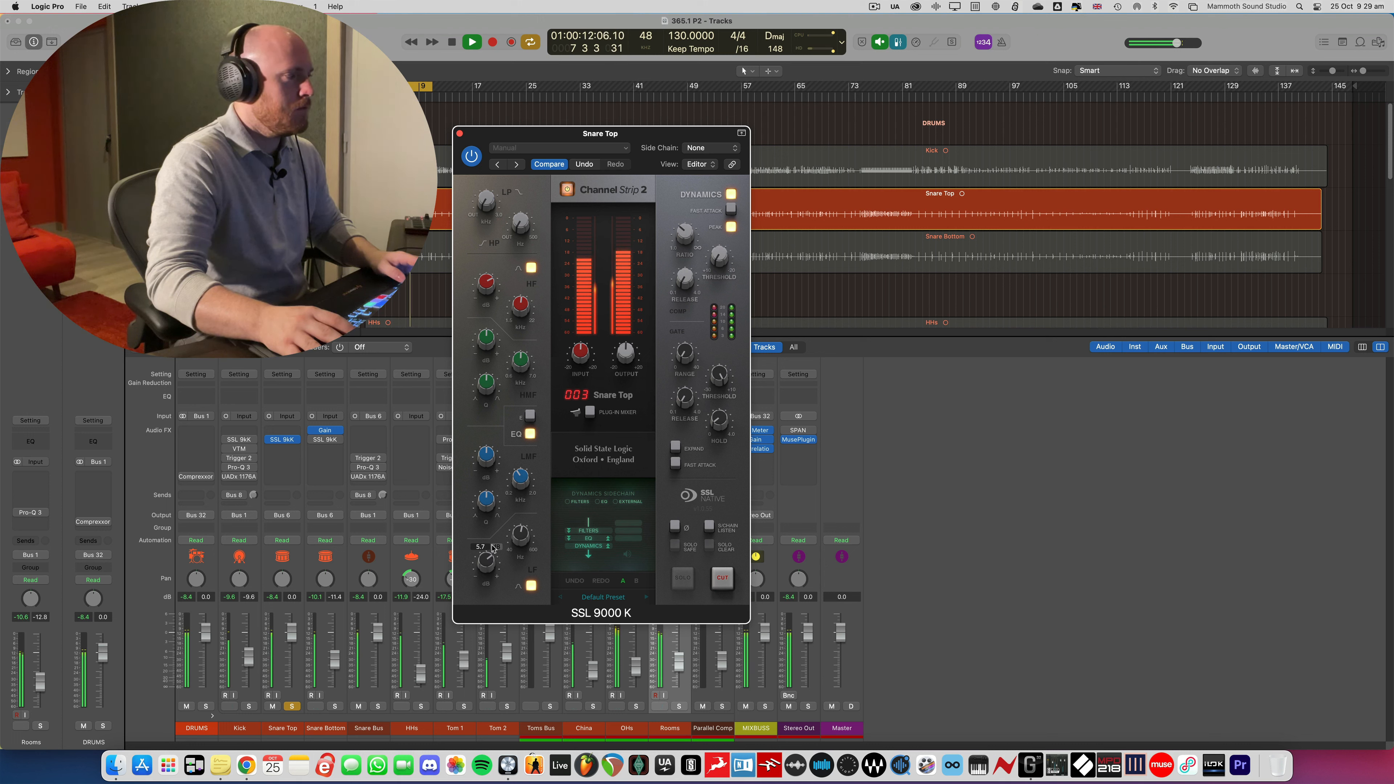
key(space)
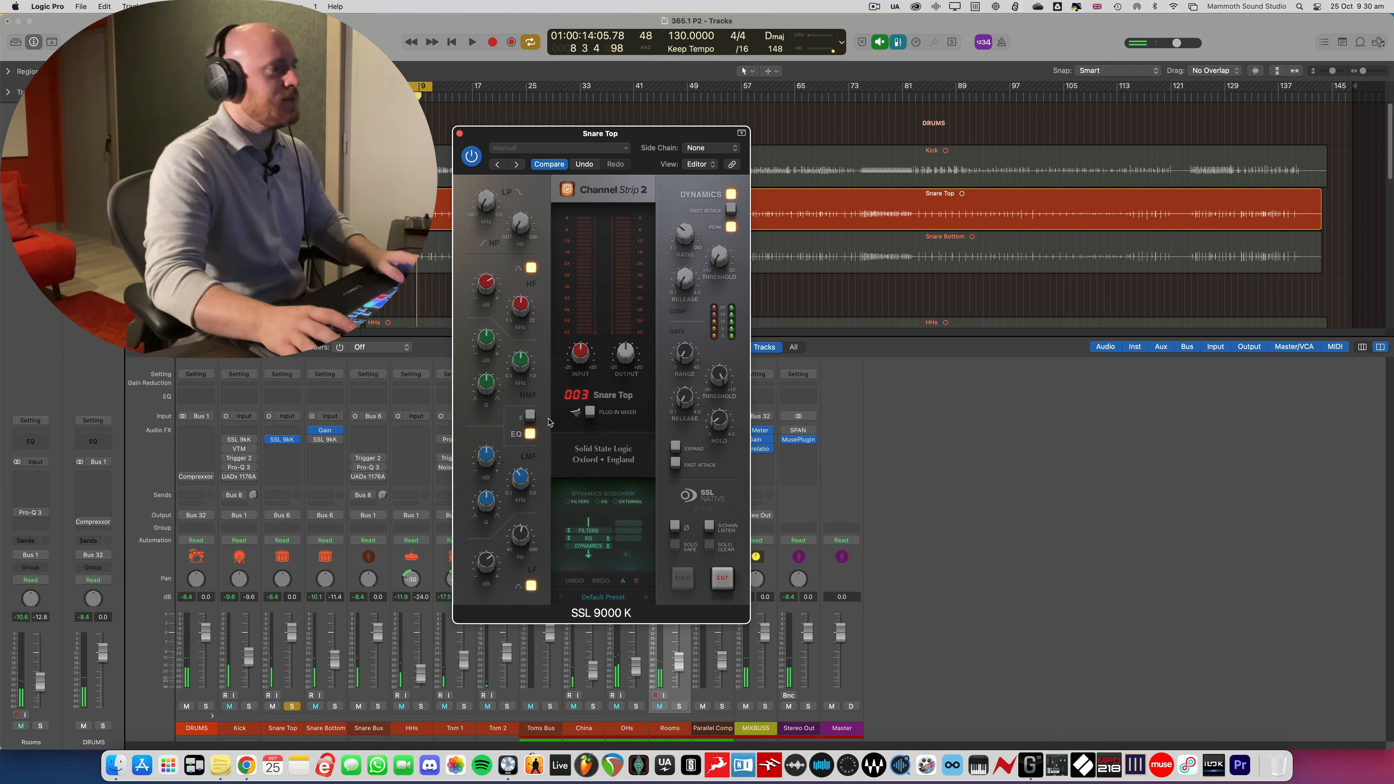
Compare the Snare Top sound with the EQ section off and on during playback
click(530, 434)
key(space)
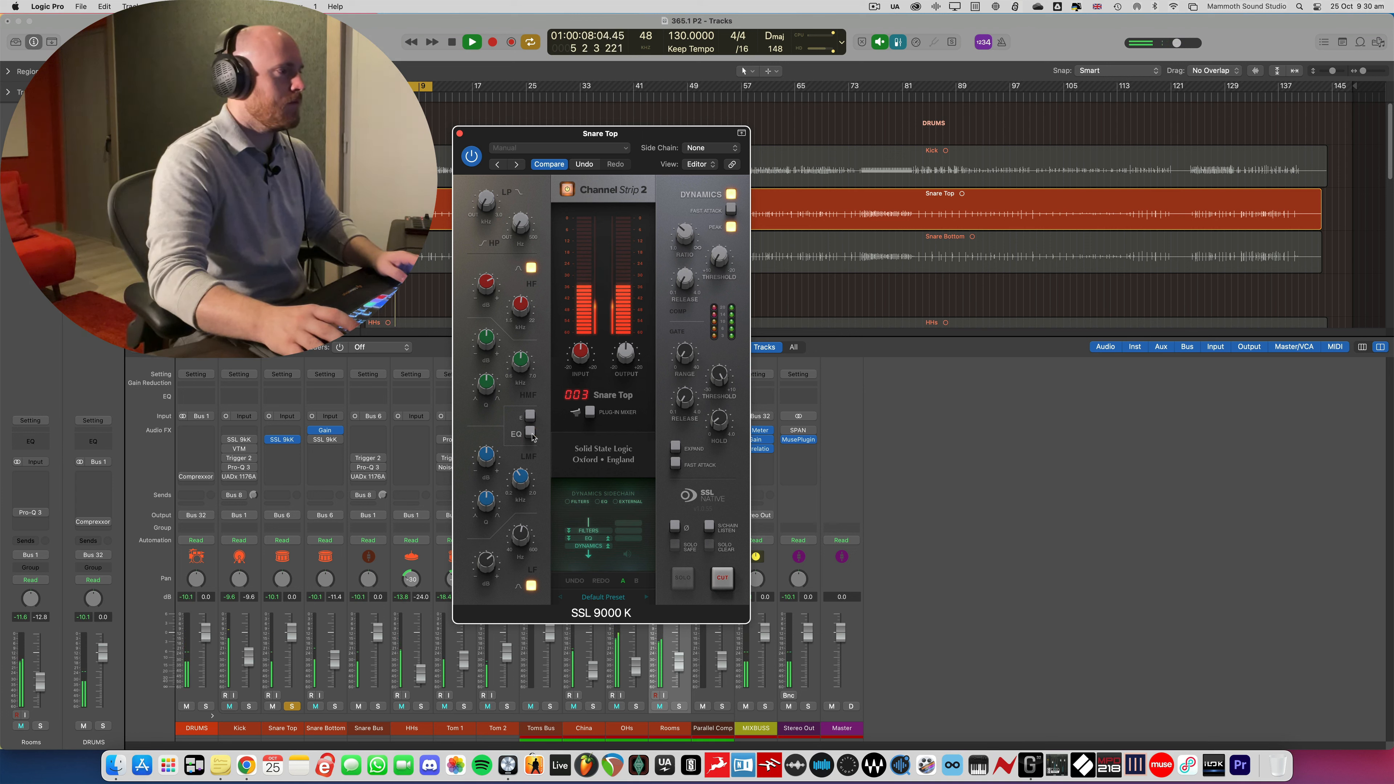
click(530, 434)
key(space)
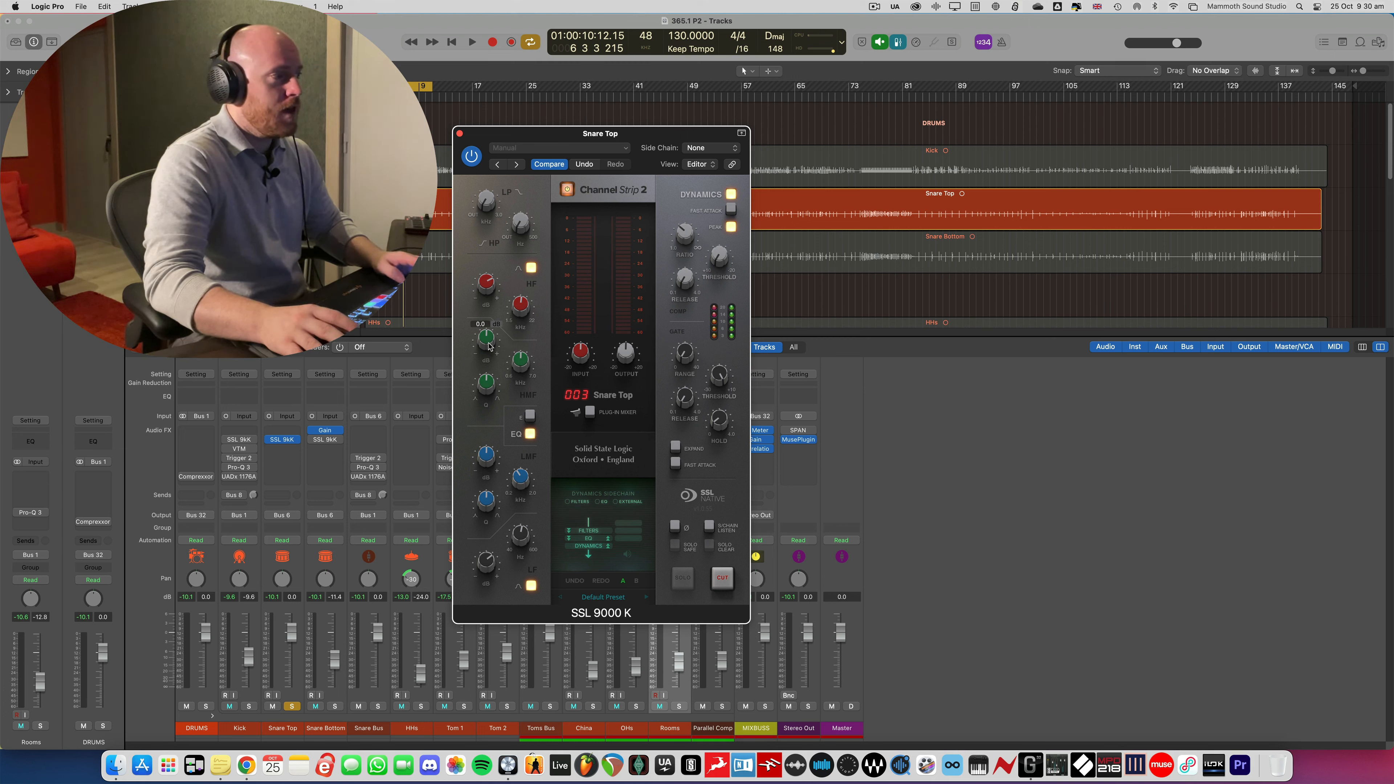
Raise the HMF gain on the Snare Top EQ while the loop plays
key(space)
drag(489, 344, 505, 349)
key(space)
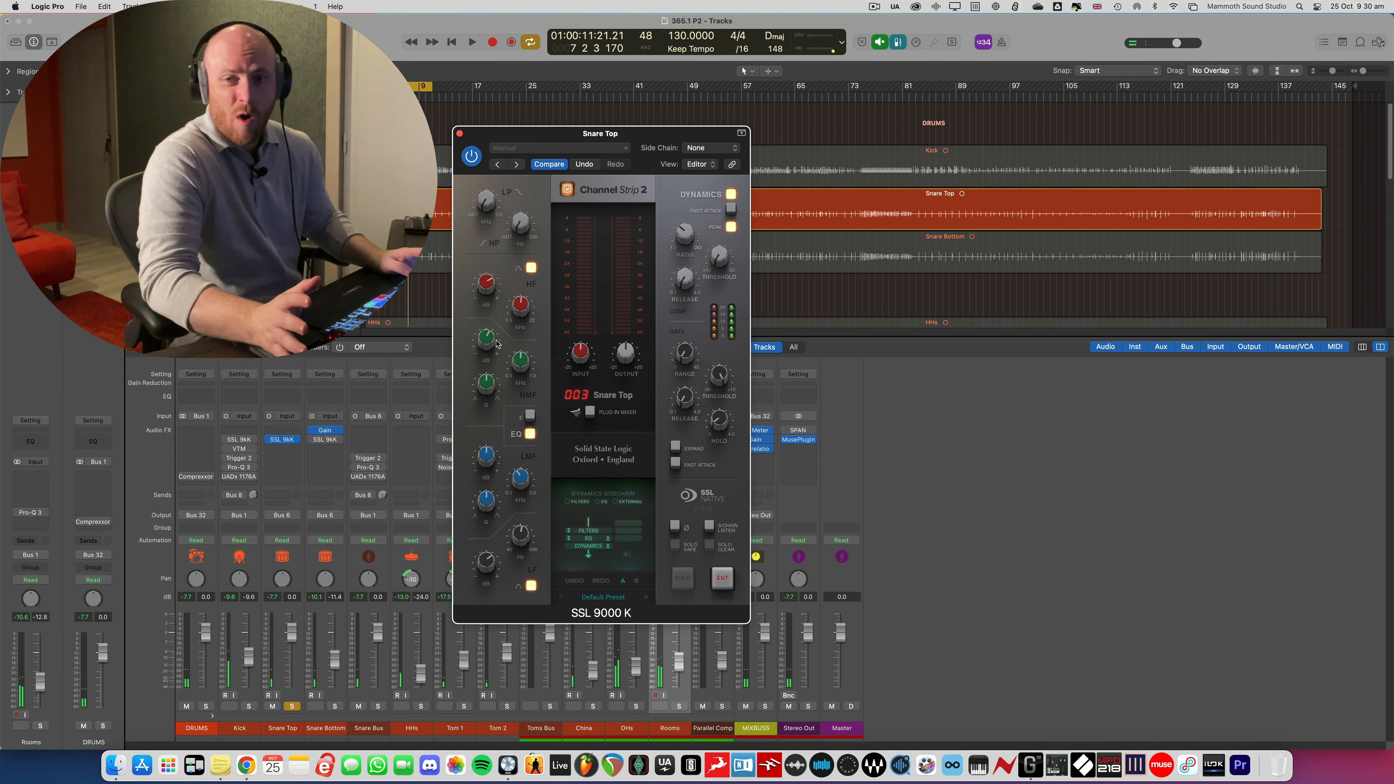
Raise the HMF Q on the Snare Top EQ and audition it during playback
mouse_move(485, 387)
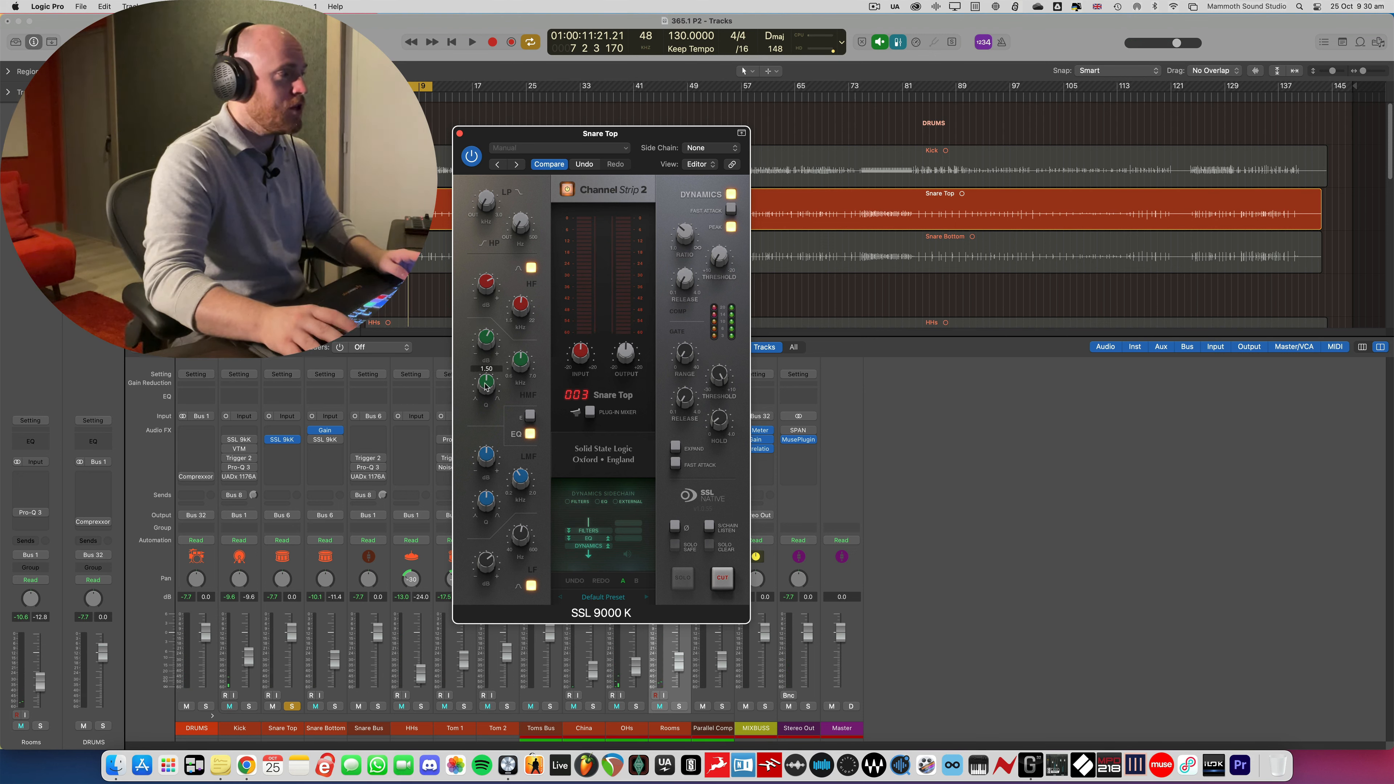
drag(485, 386, 491, 343)
key(space)
mouse_move(485, 339)
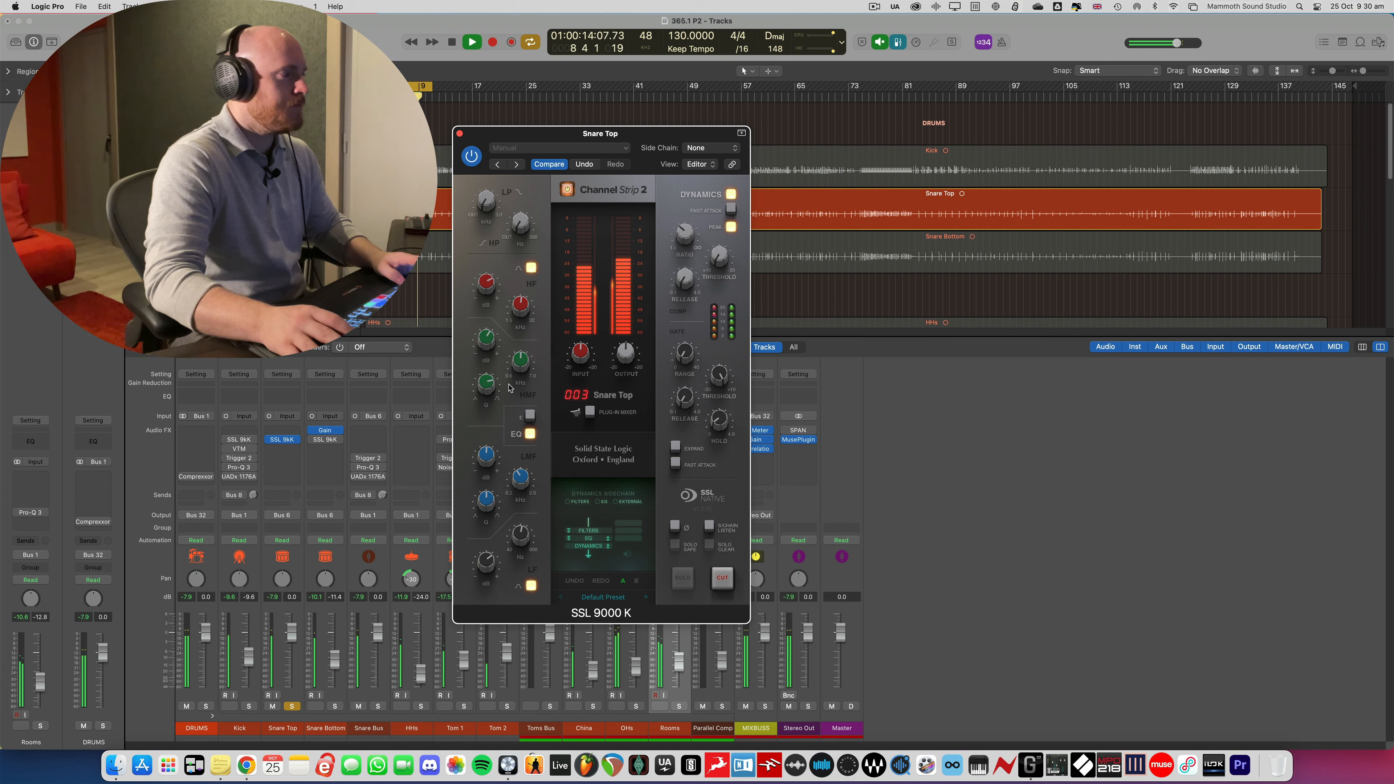
key(space)
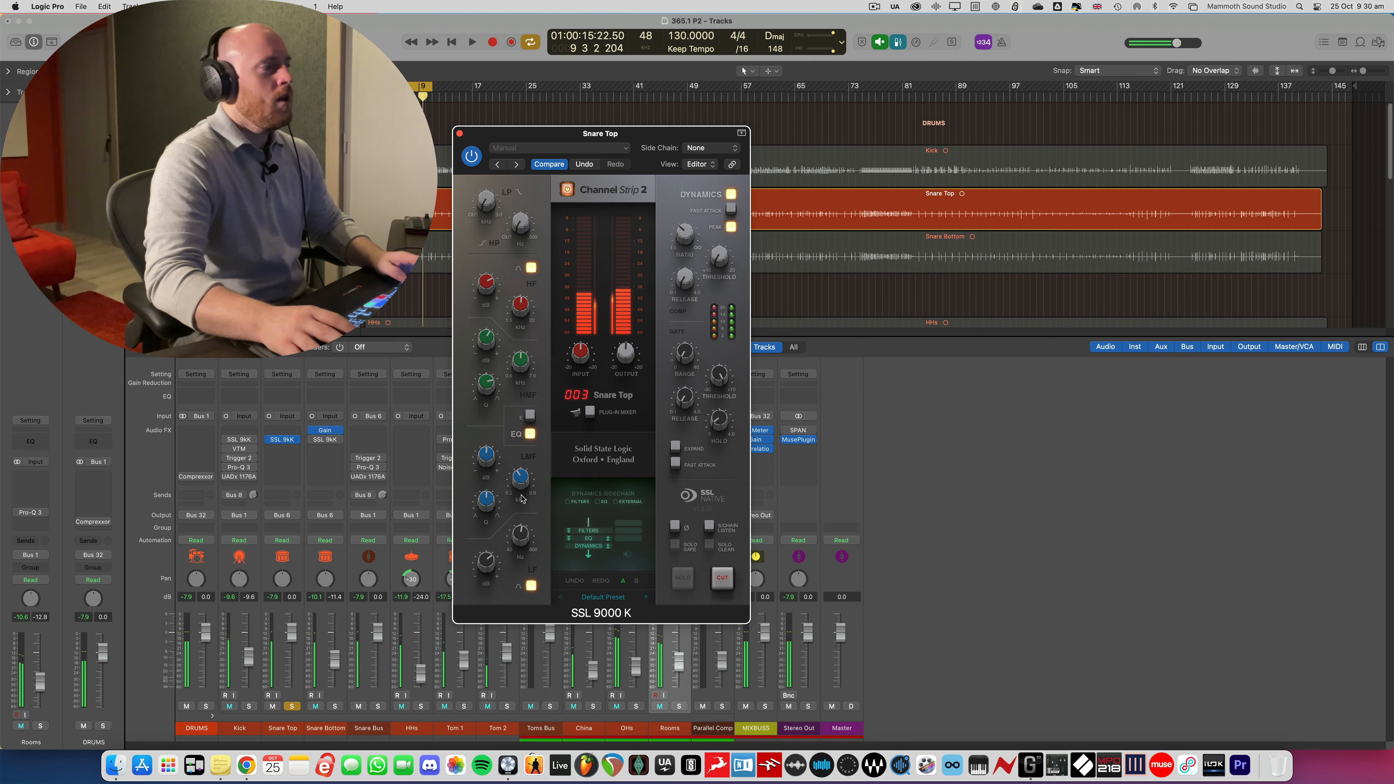
Boost the LMF band to sweep its frequency, settle at about 0.61 kHz, and cut the gain to about -4.9 dB
mouse_move(517, 479)
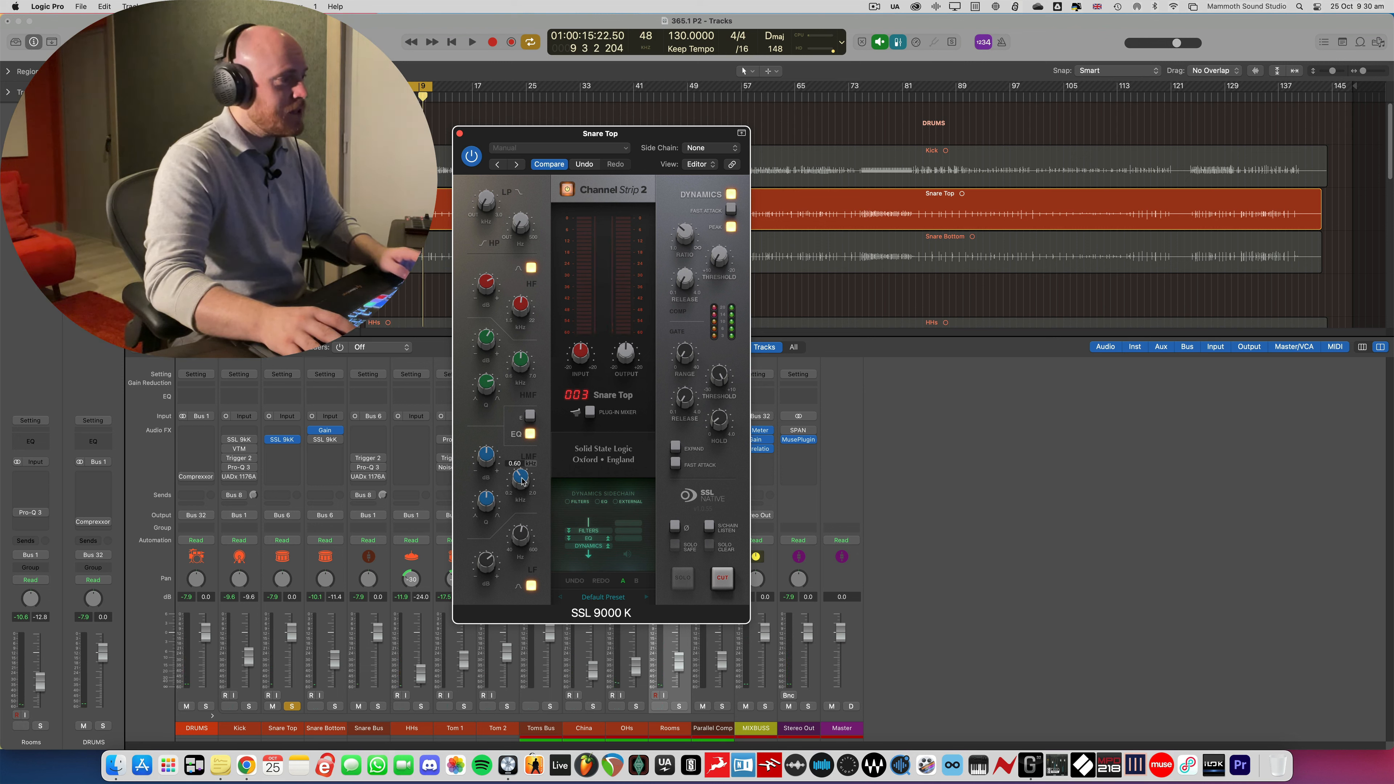
drag(486, 456, 512, 444)
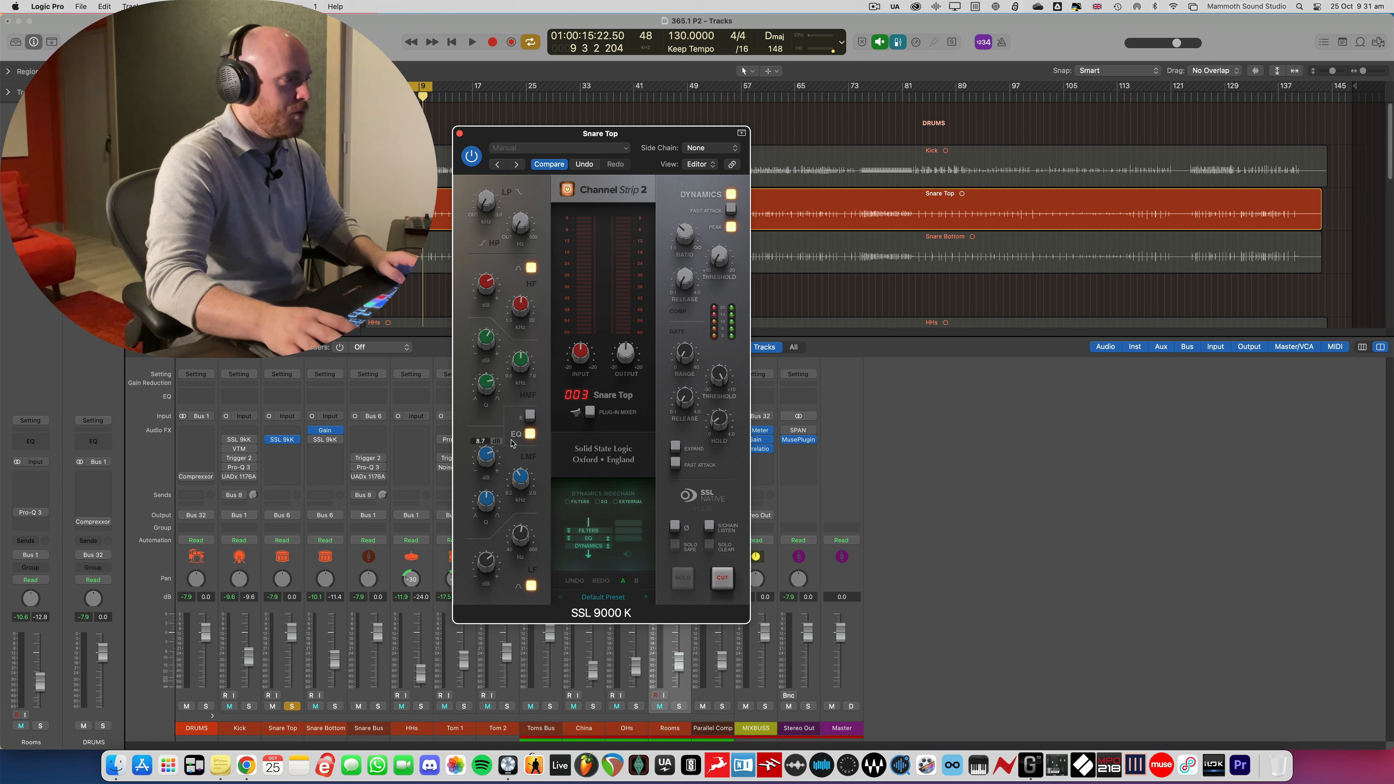
mouse_move(522, 481)
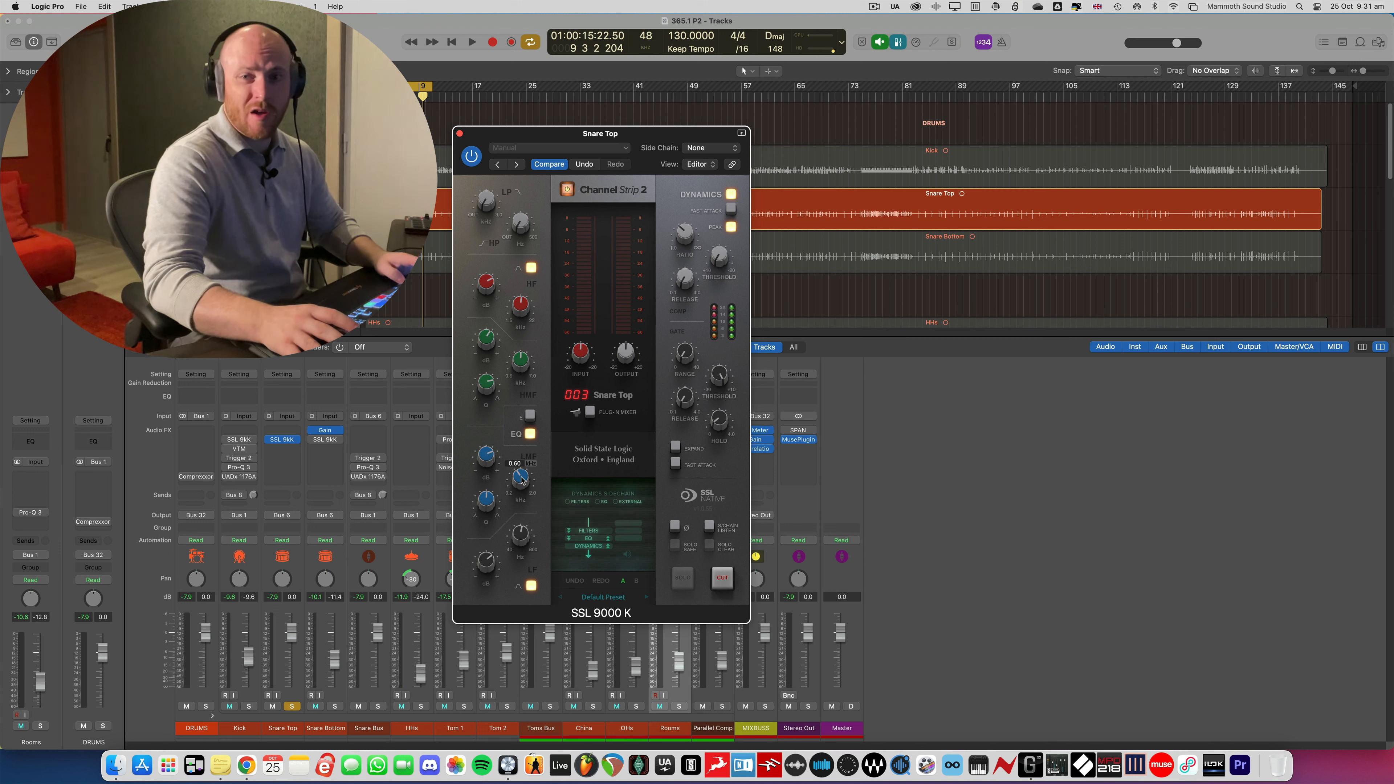
key(space)
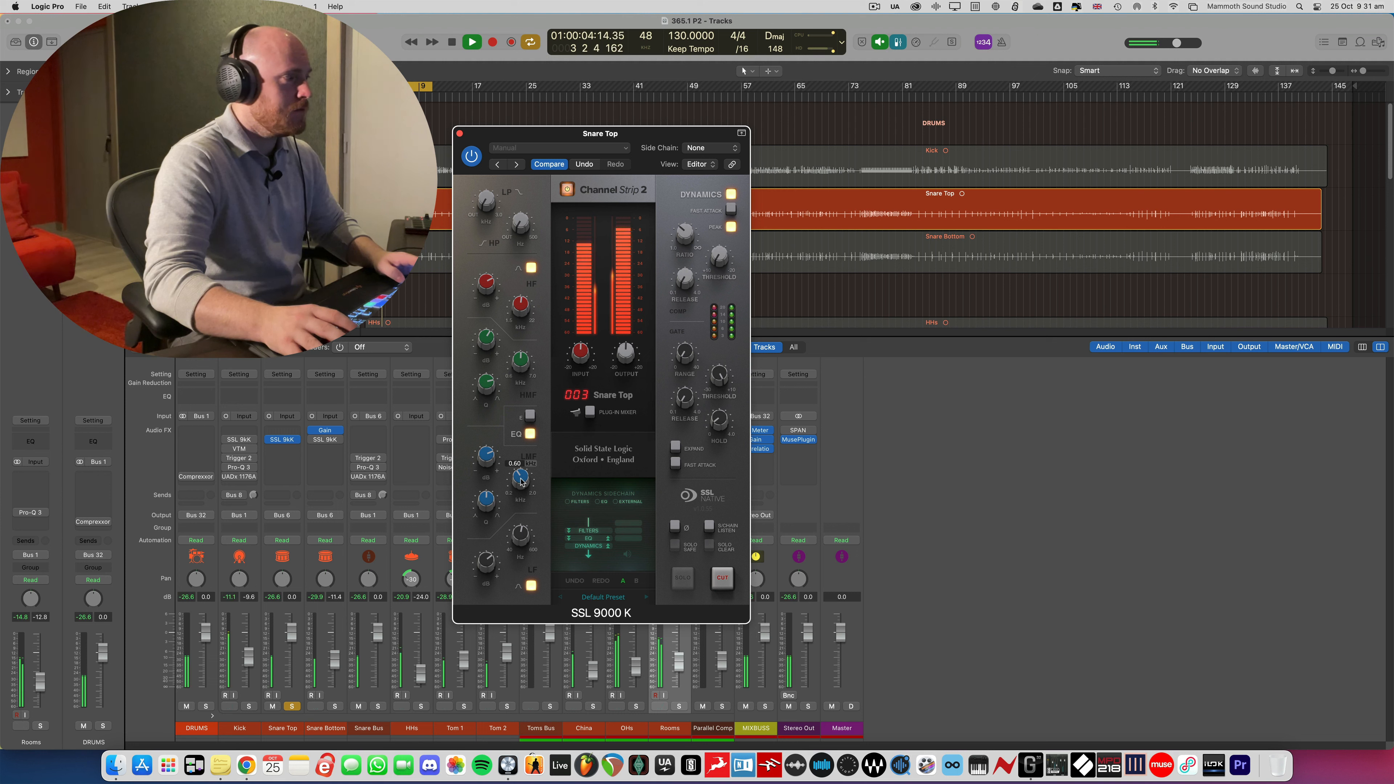
mouse_move(522, 481)
mouse_down()
mouse_move(528, 466)
mouse_move(527, 488)
mouse_up()
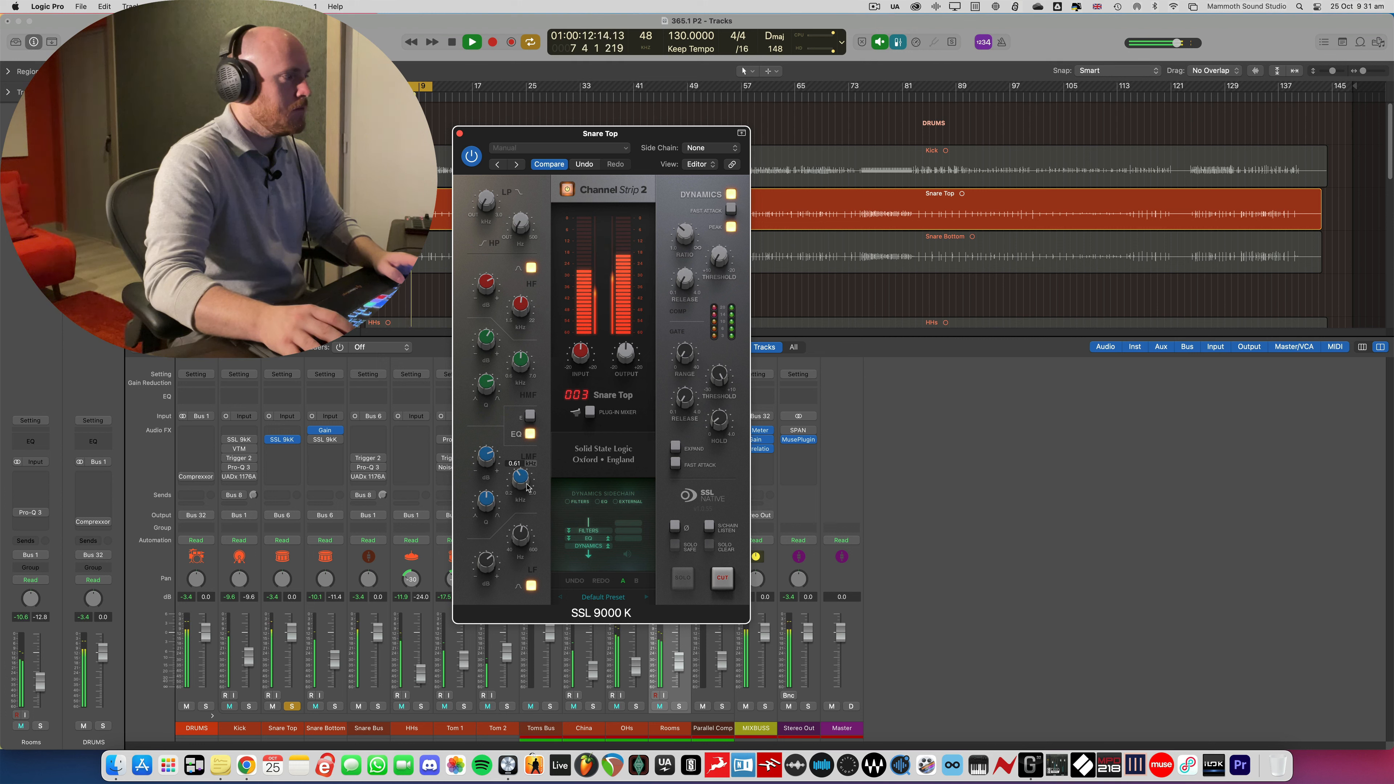
drag(488, 464, 483, 507)
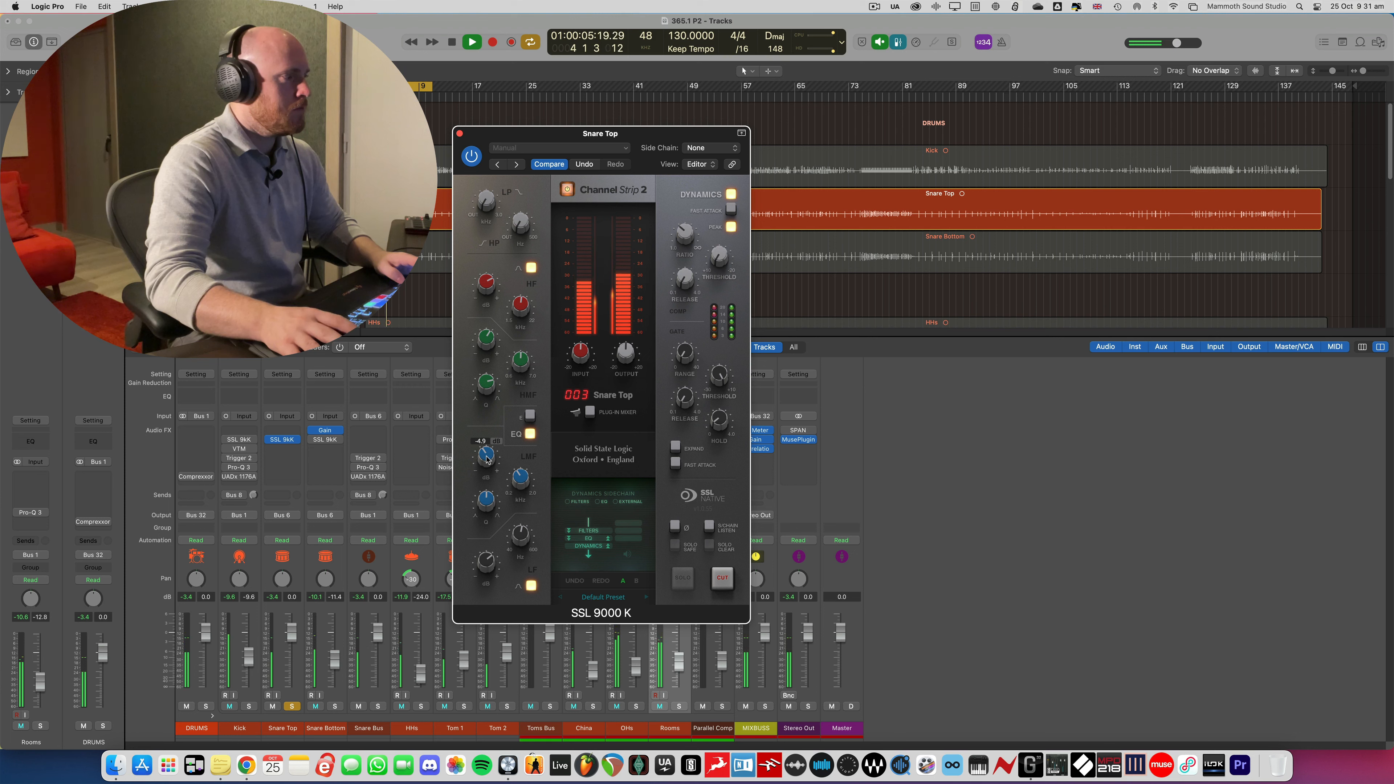
key(space)
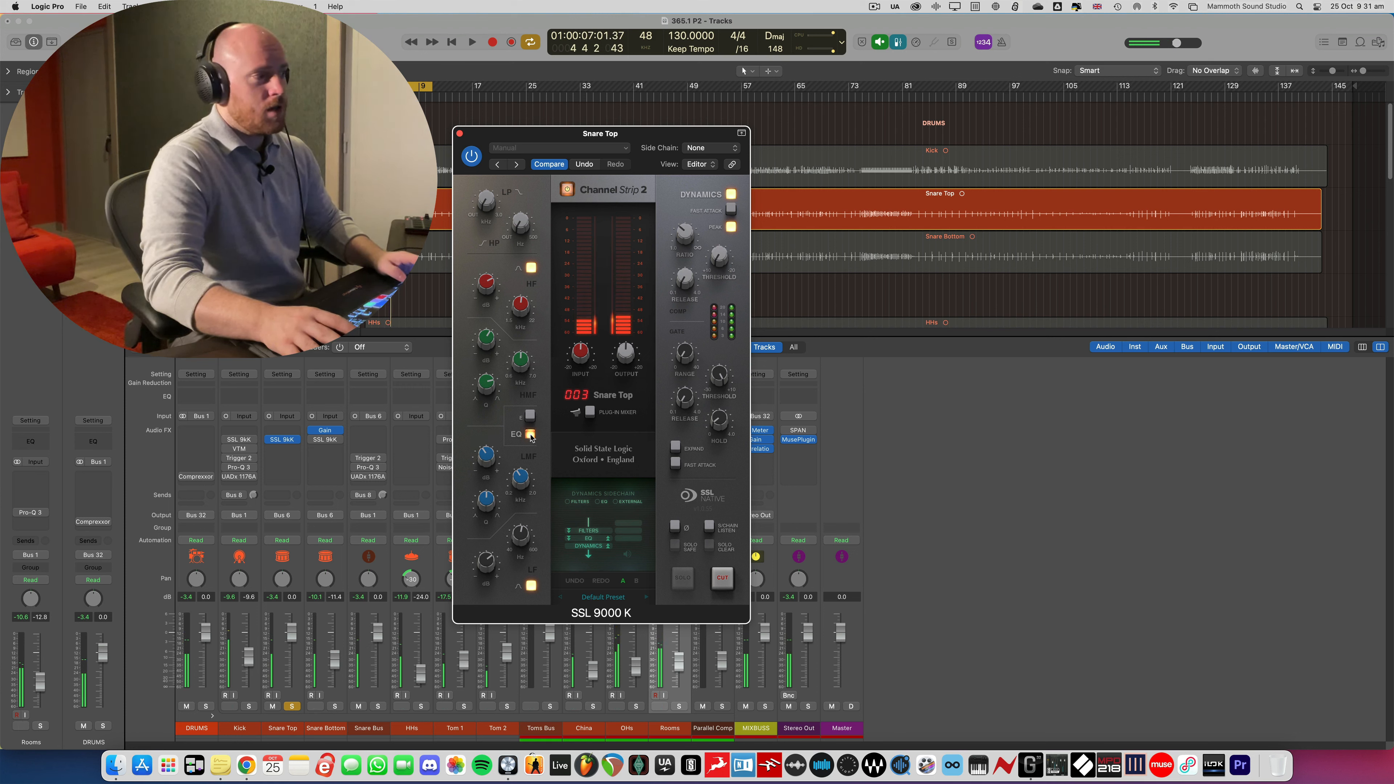
Compare Snare Top with the EQ section bypassed and engaged while the loop plays
key(space)
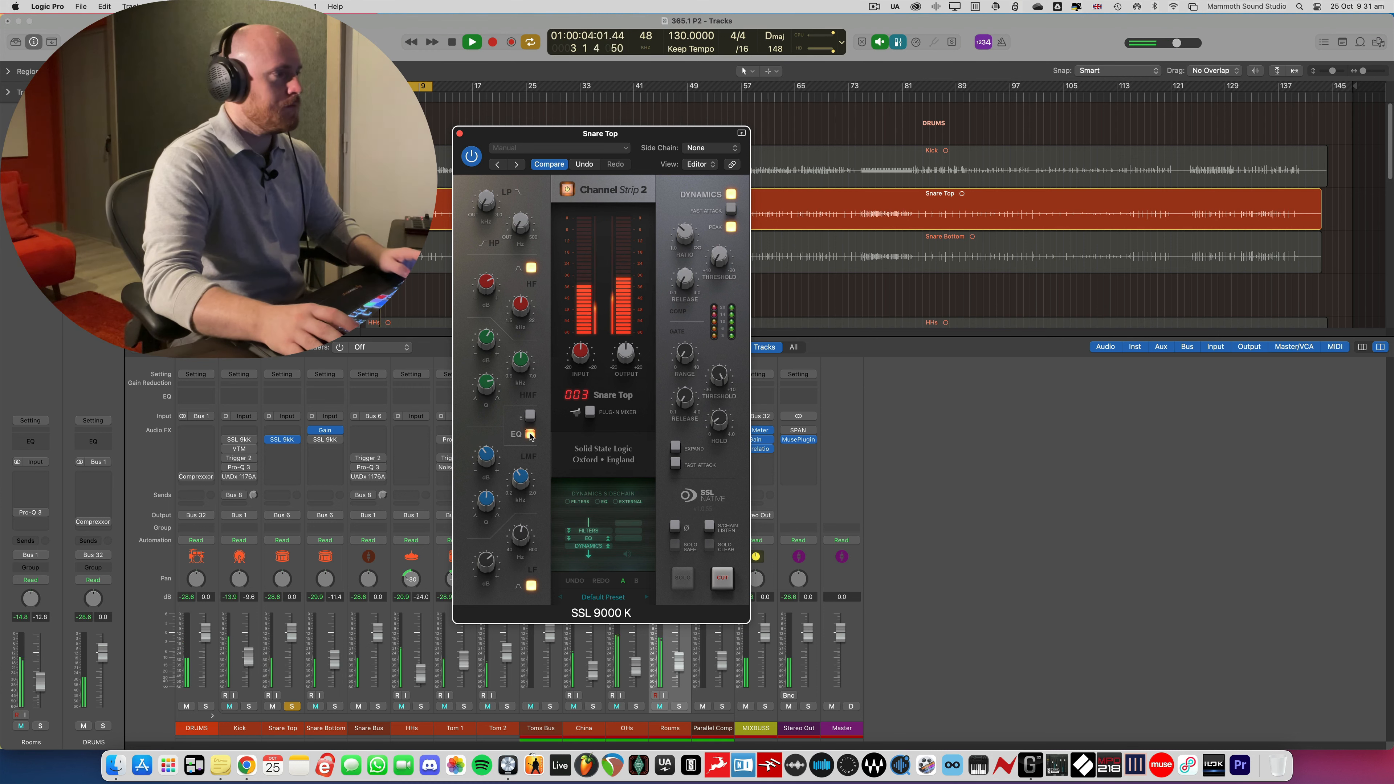
click(530, 434)
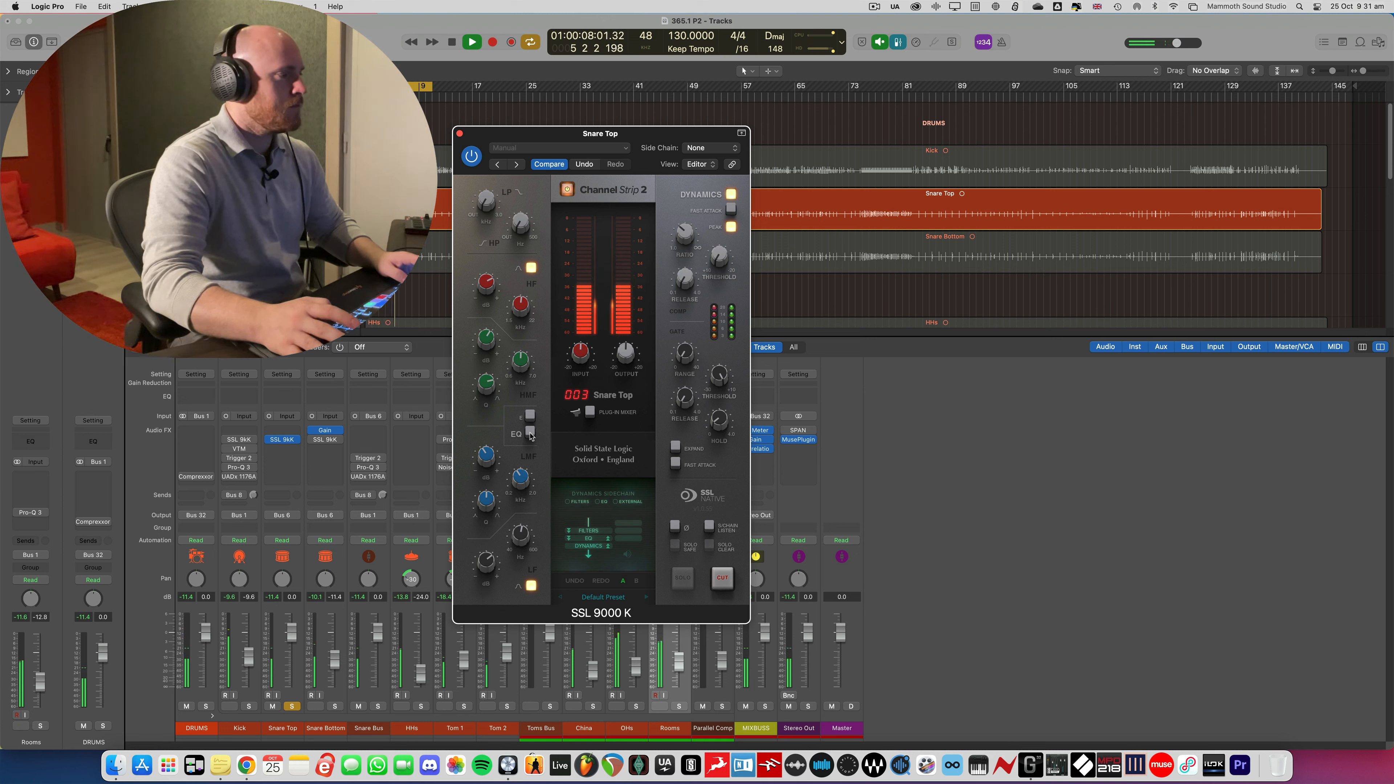
click(530, 434)
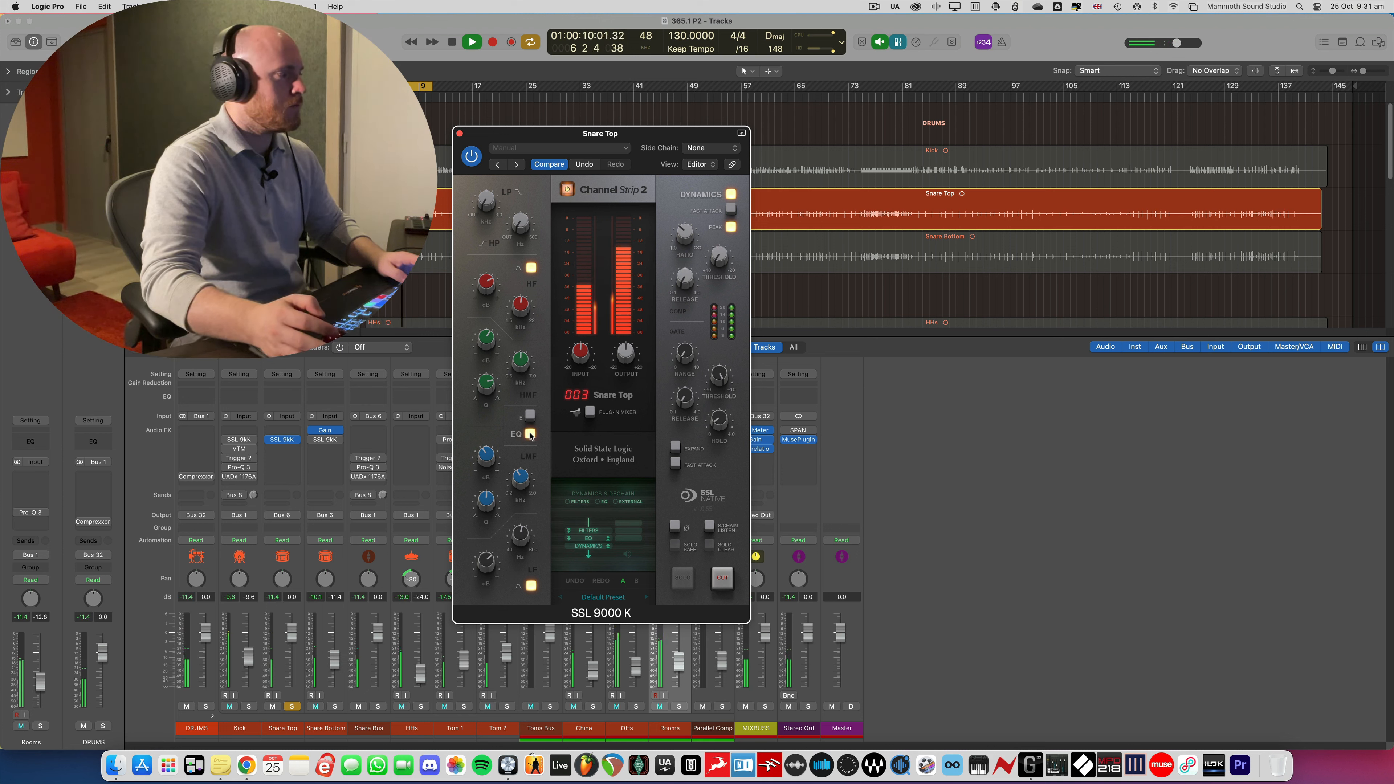
key(space)
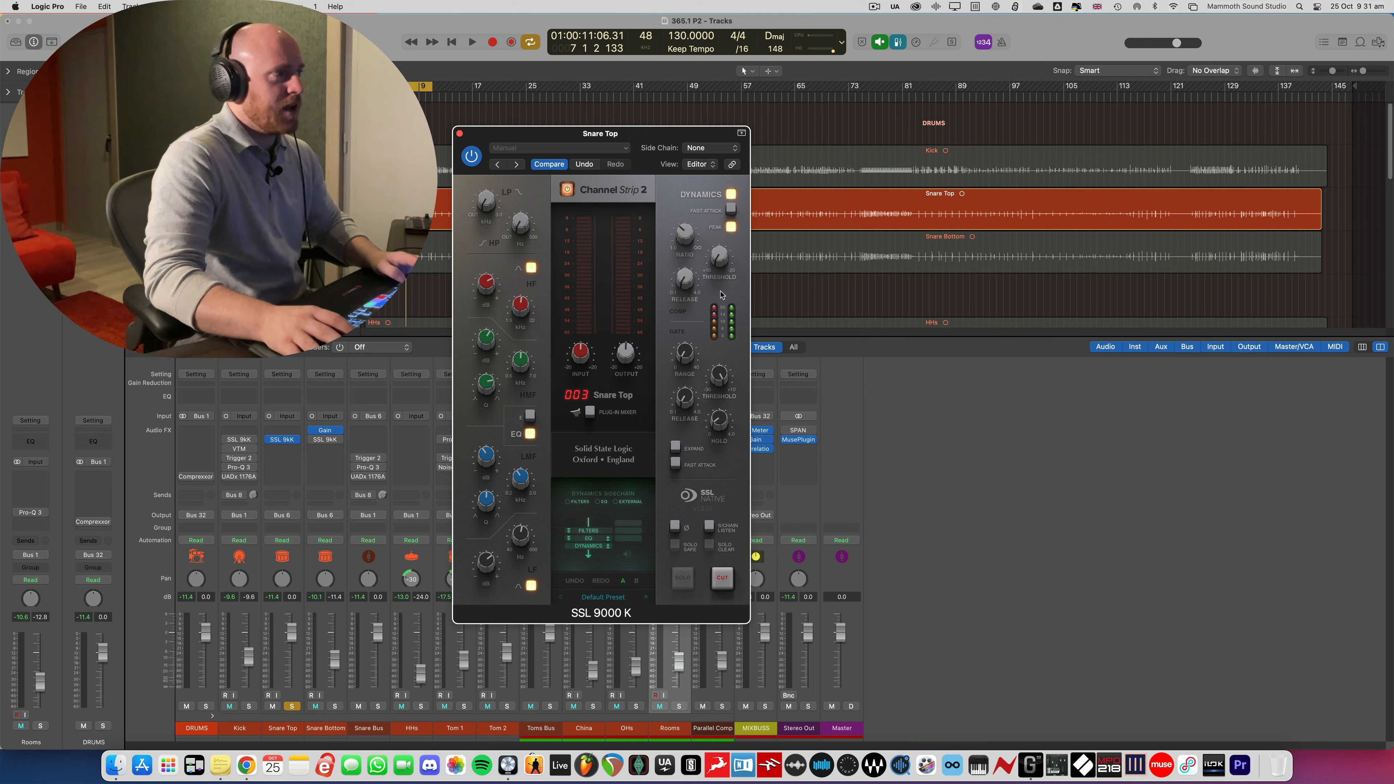
Adjust the Snare Top compressor threshold and set its ratio to about 3.0 during playback
key(space)
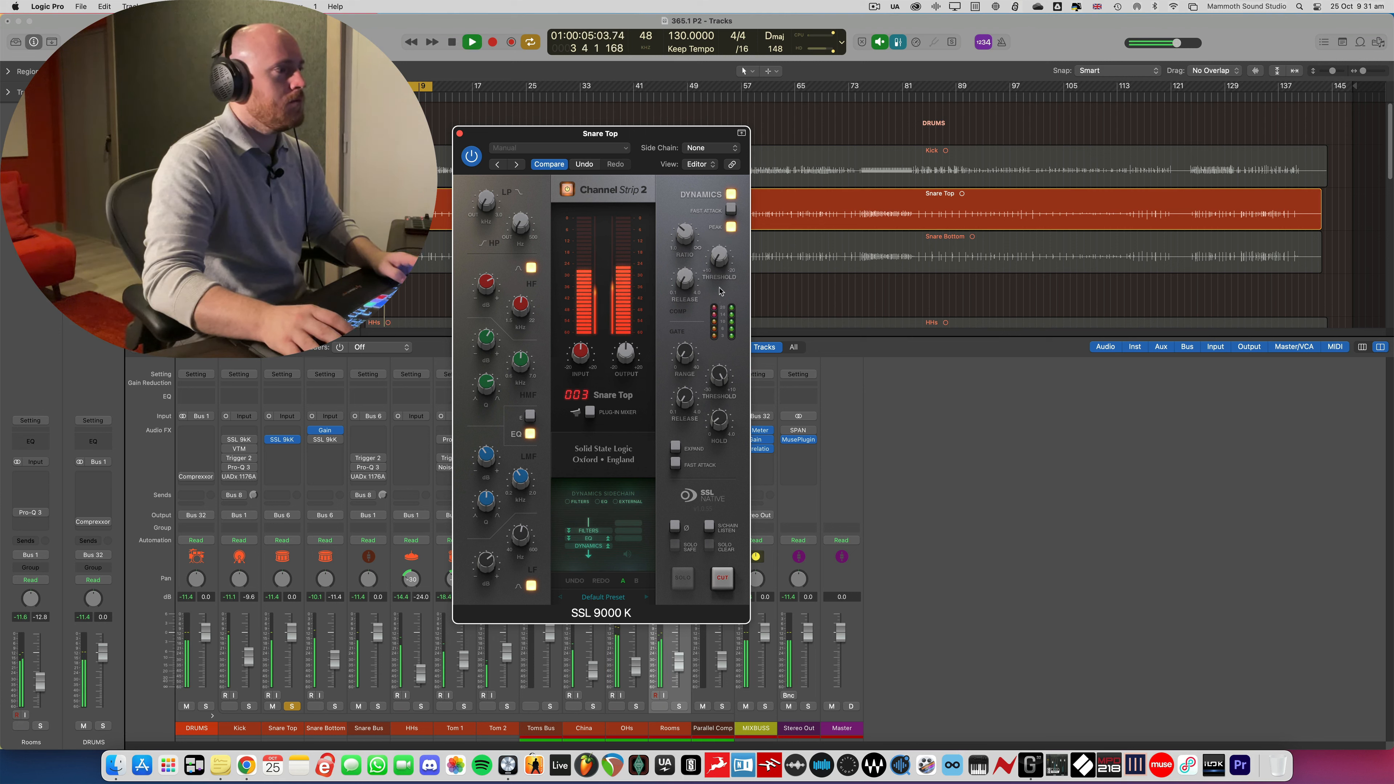
drag(719, 261, 720, 192)
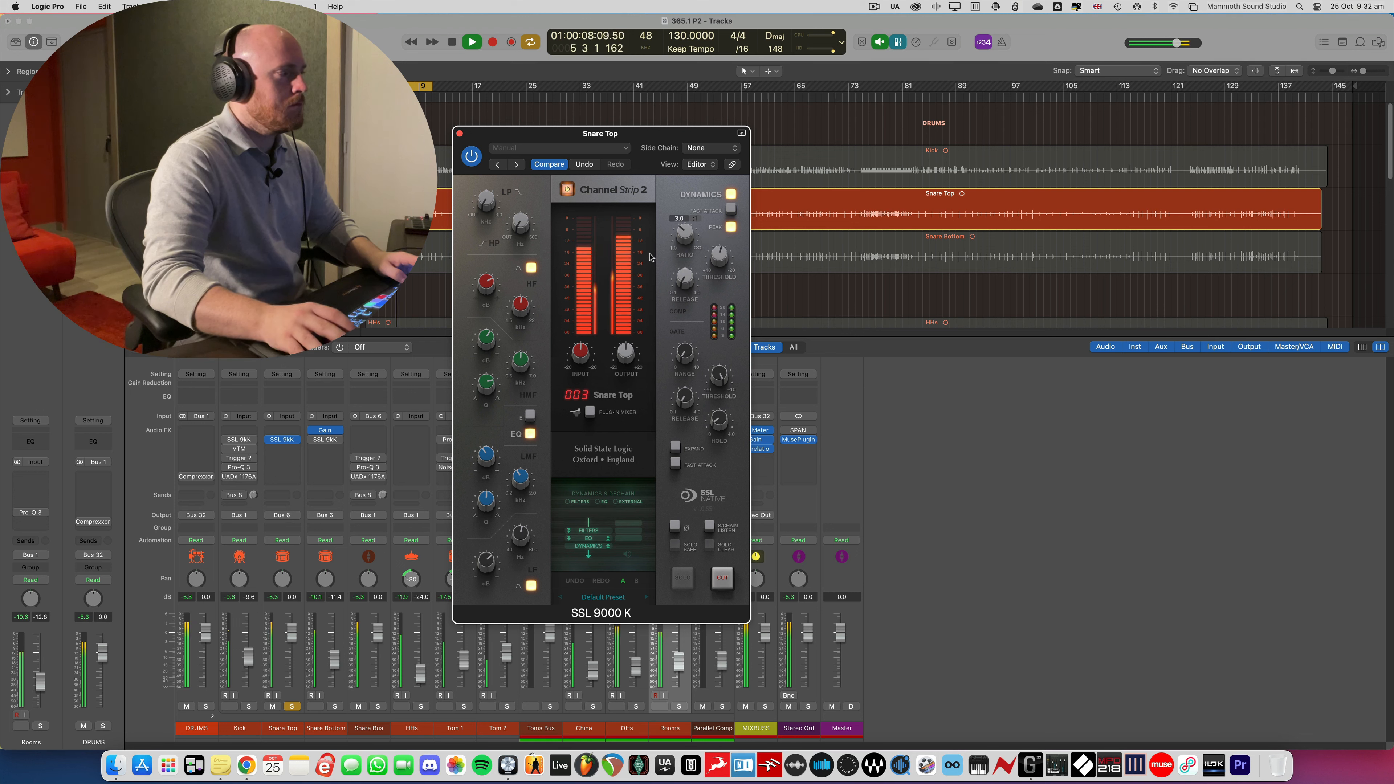
drag(627, 141, 633, 141)
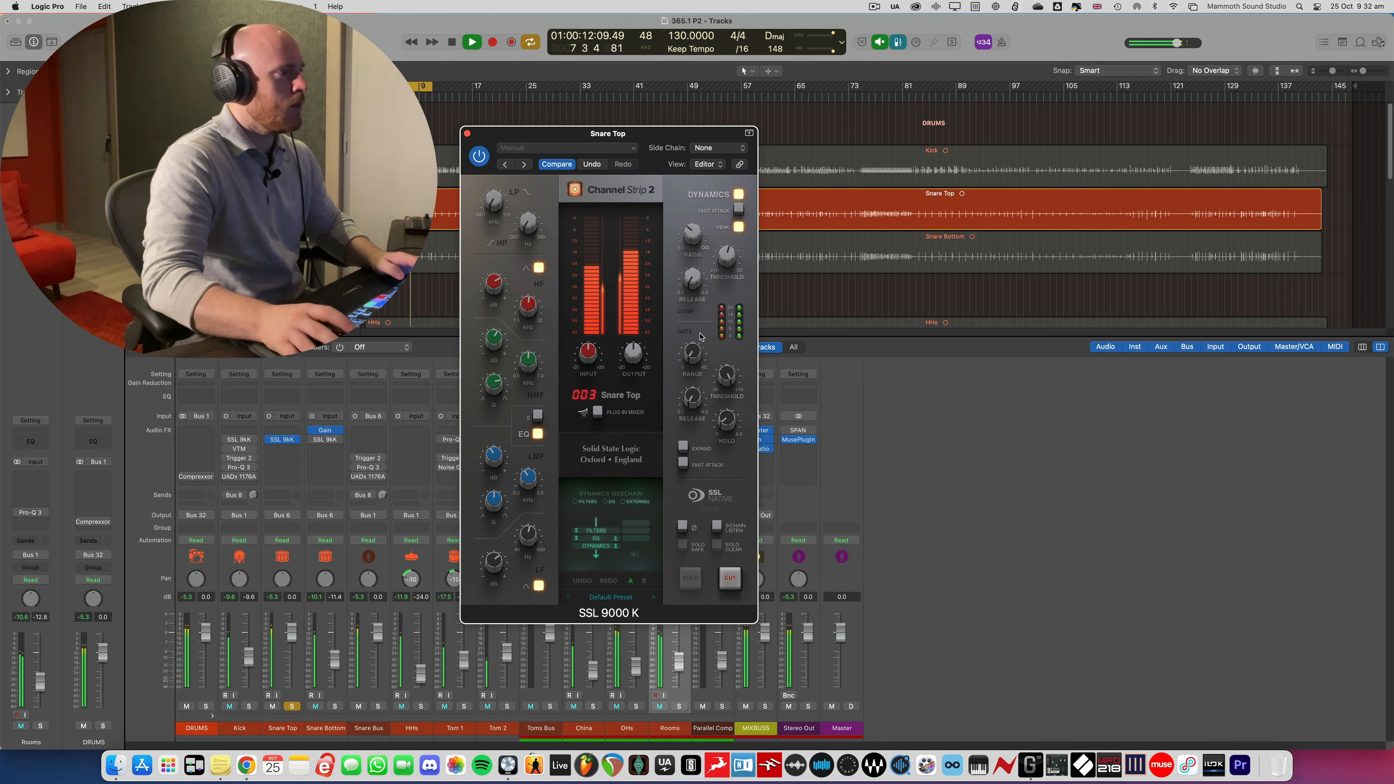
key(space)
Adjust the gate threshold on Snare Top and set the gate range to 40 dB during playback
mouse_move(716, 375)
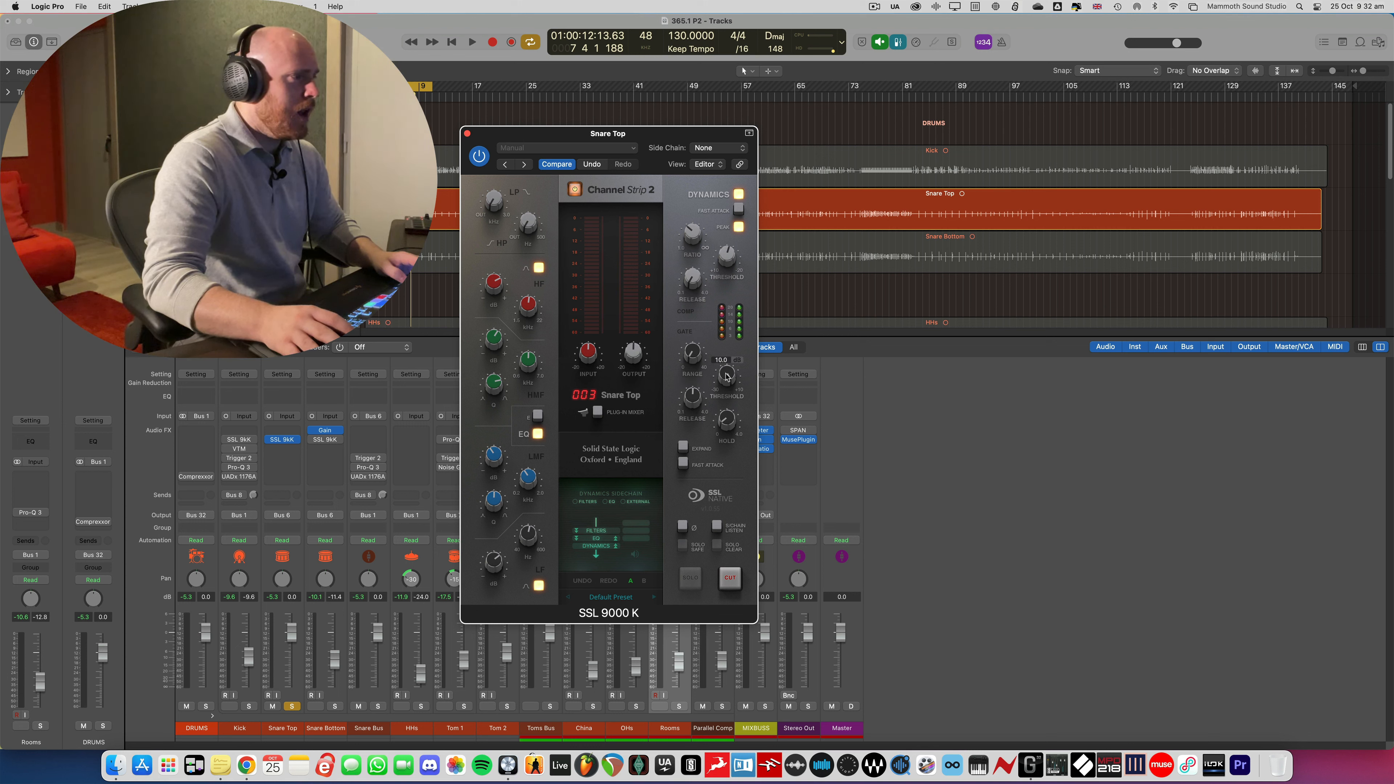
key(space)
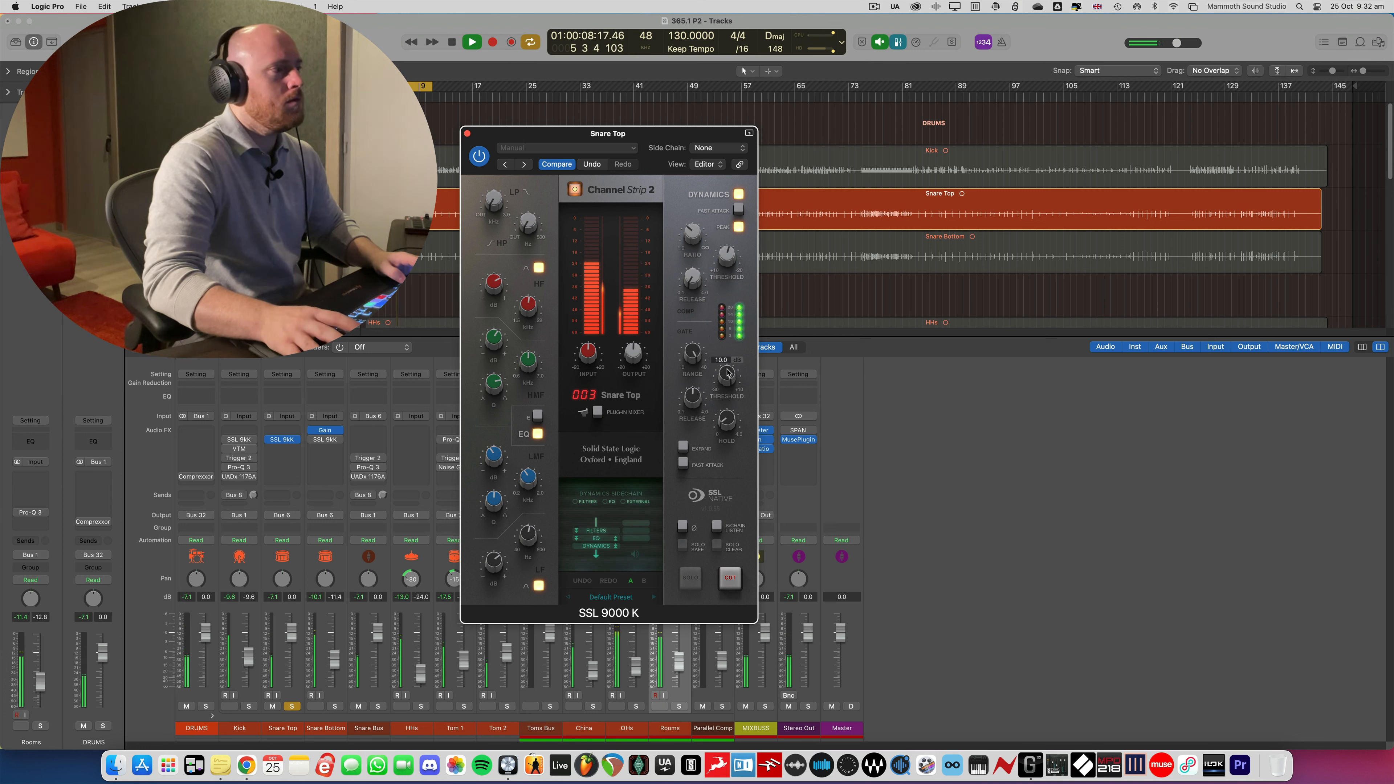
drag(727, 374, 694, 354)
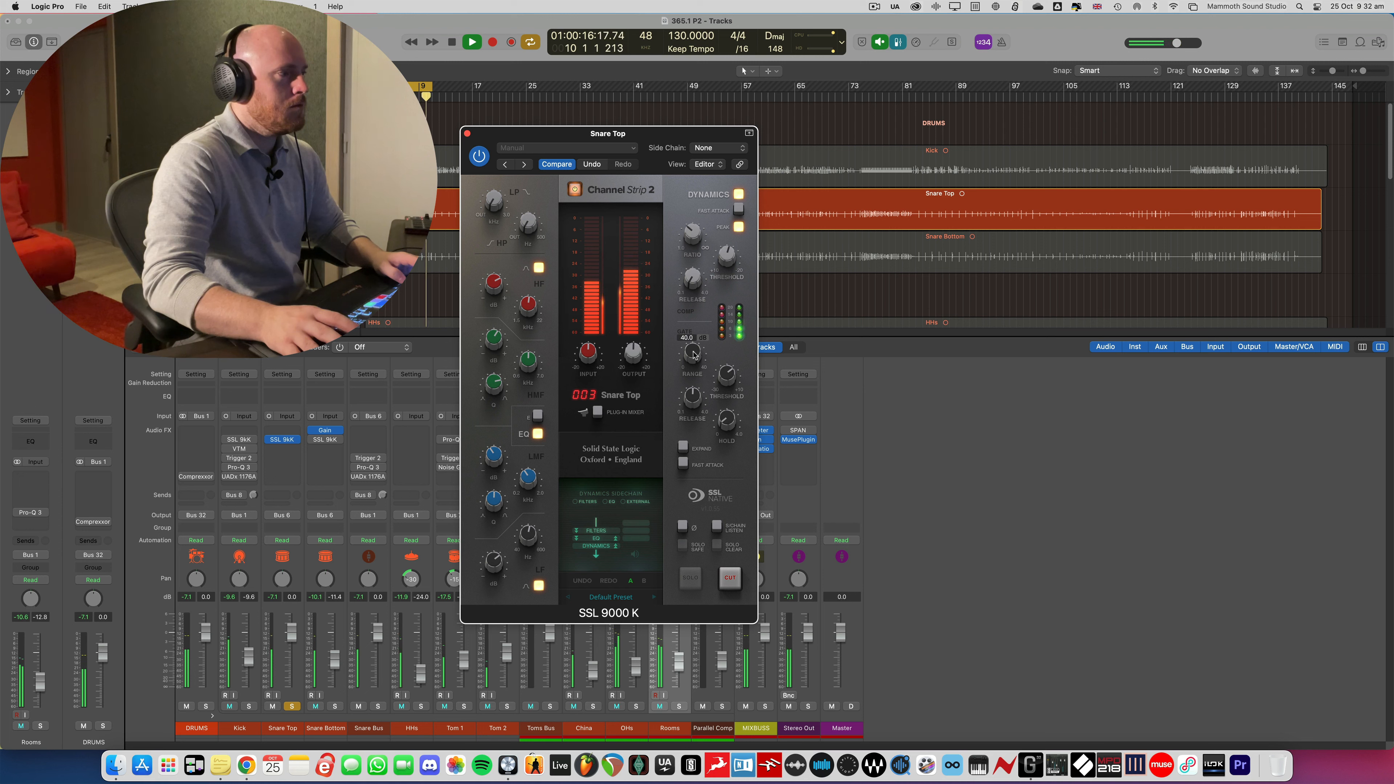
key(space)
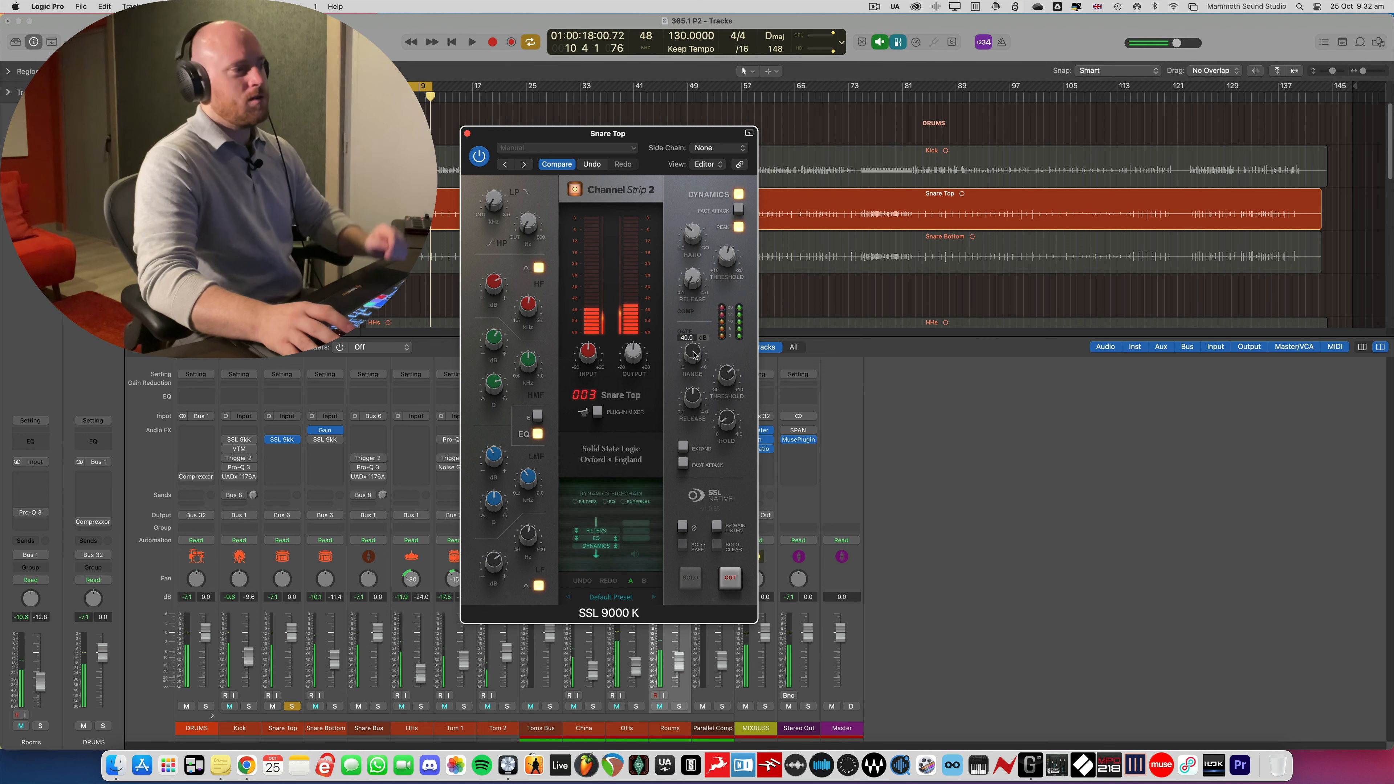
Bypass the SSL 9000 K, select the Snare Top channel, and play the loop to check its unprocessed peak level
mouse_move(695, 401)
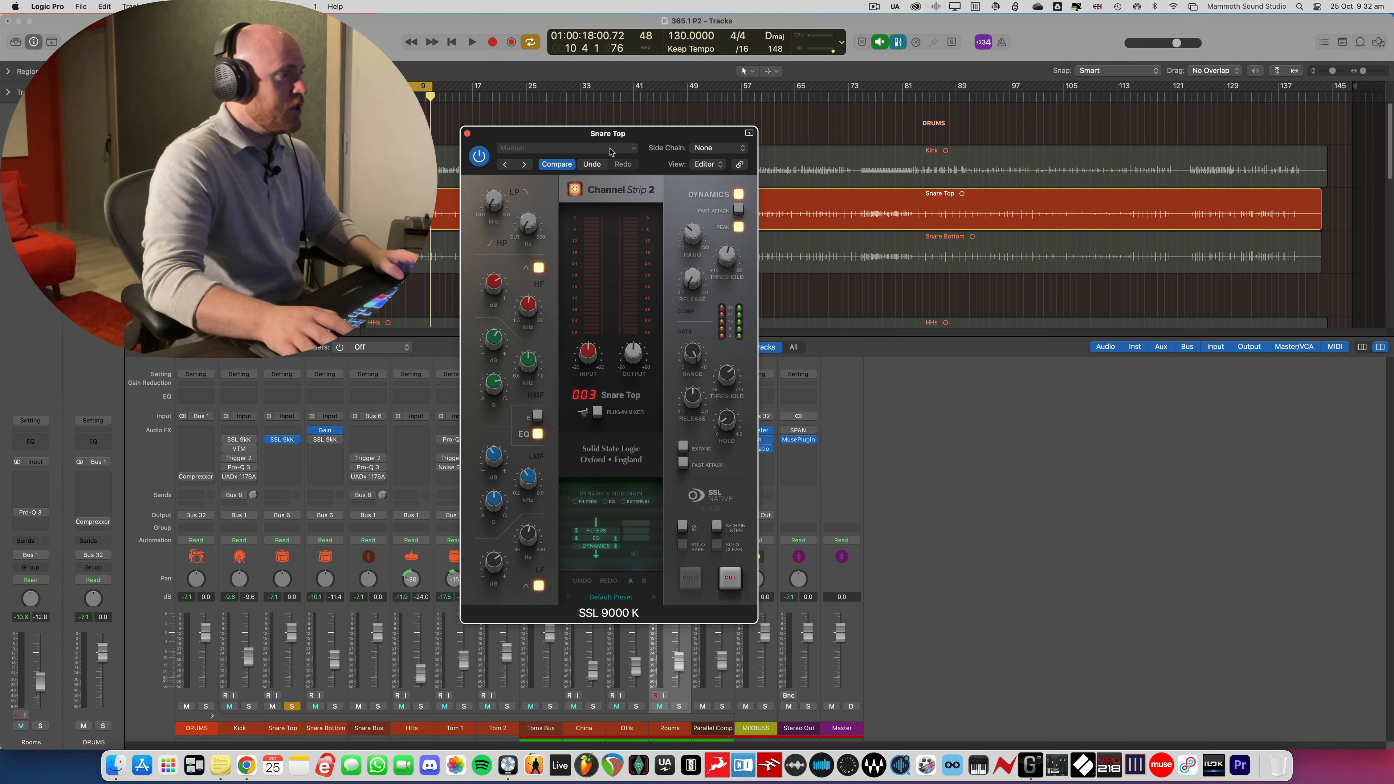
drag(614, 137, 609, 142)
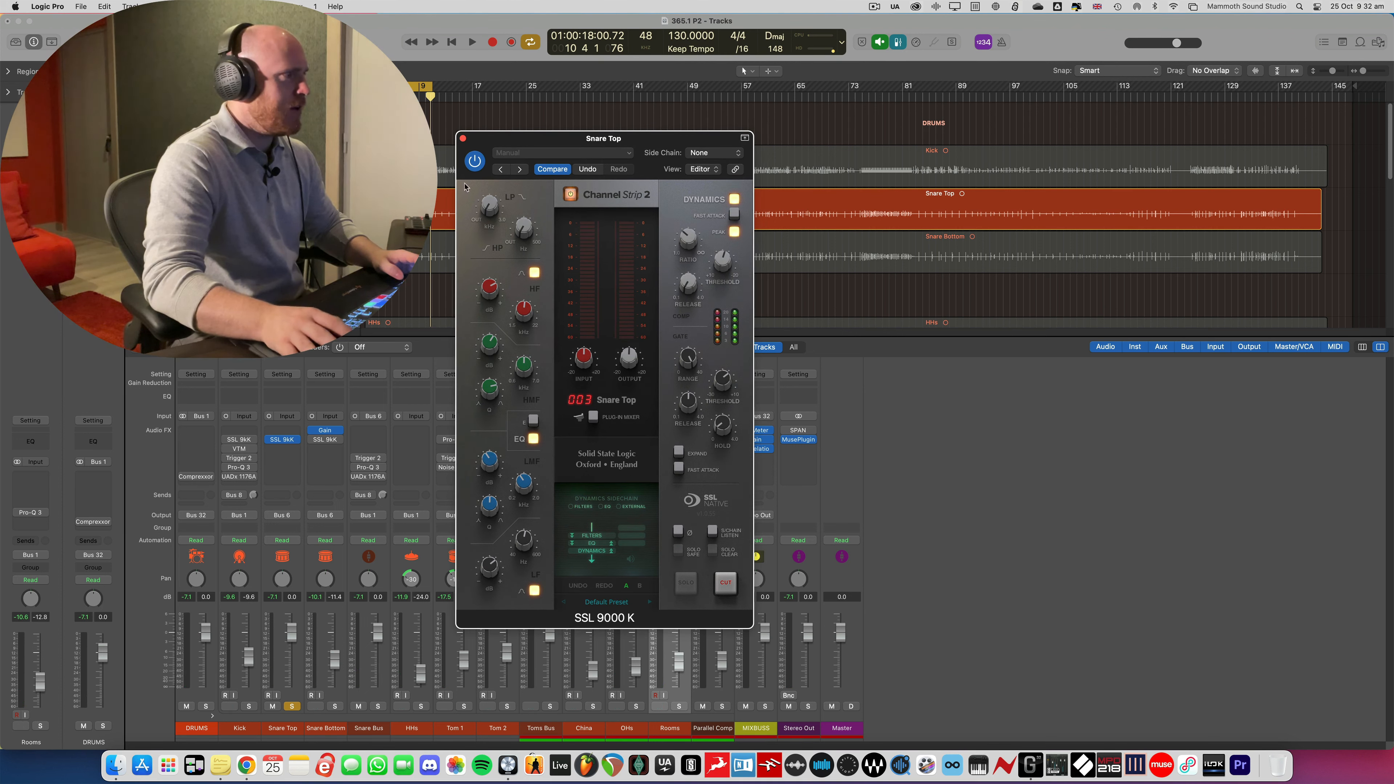
click(473, 162)
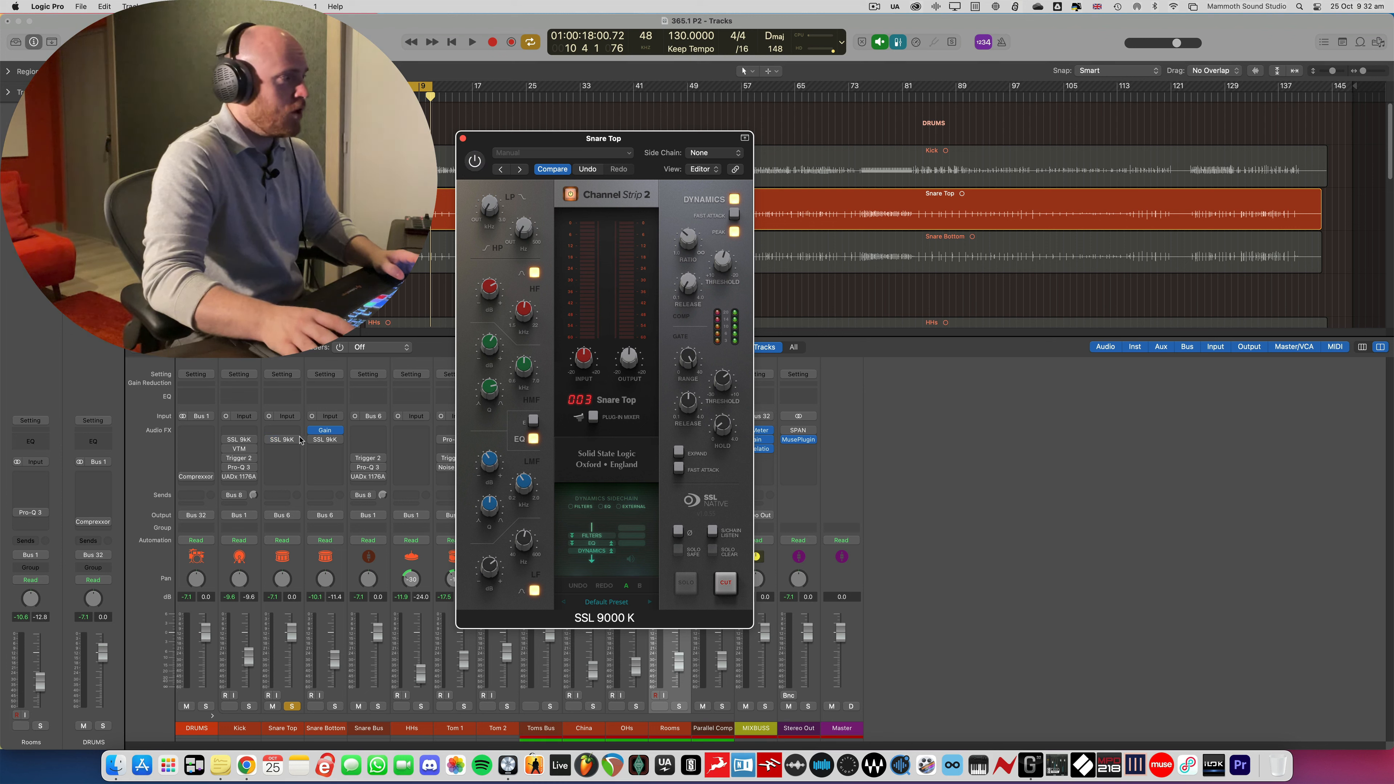
click(291, 555)
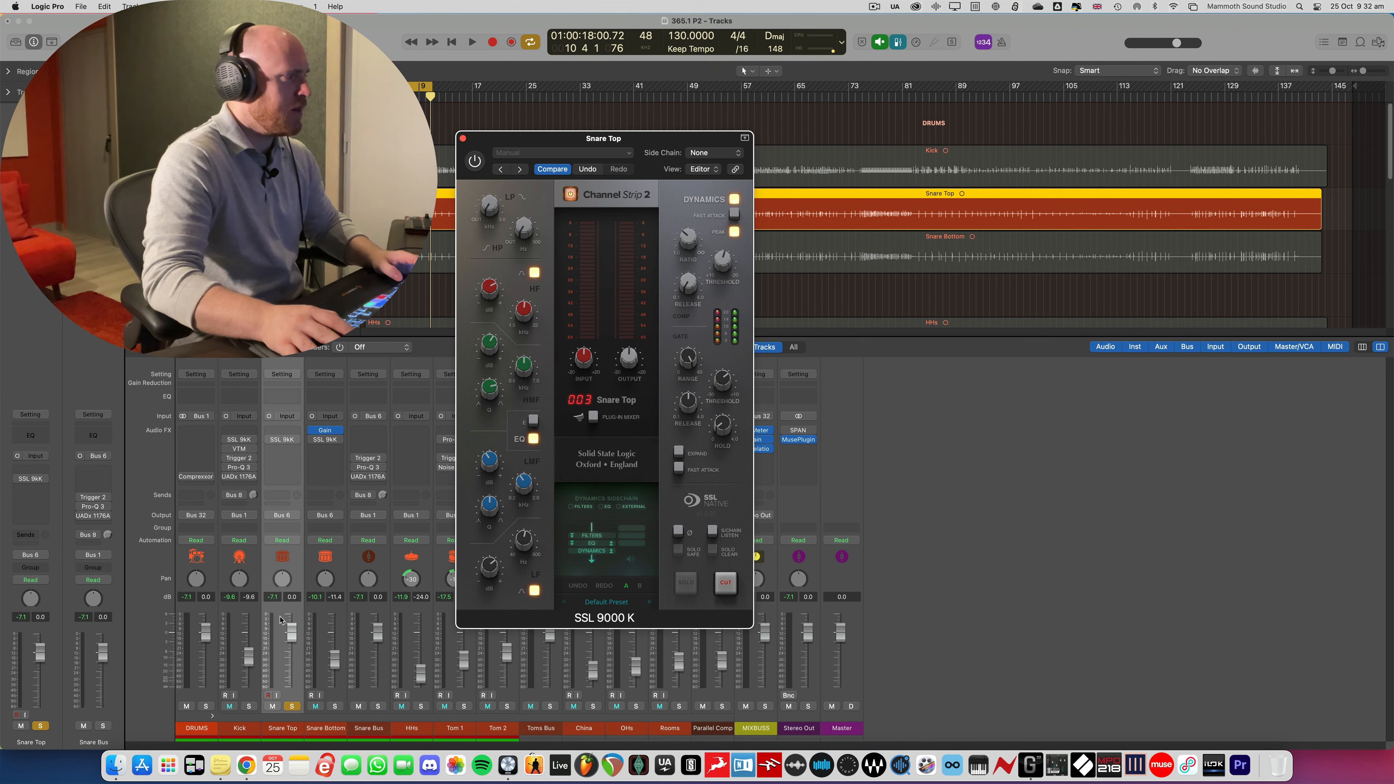
key(space)
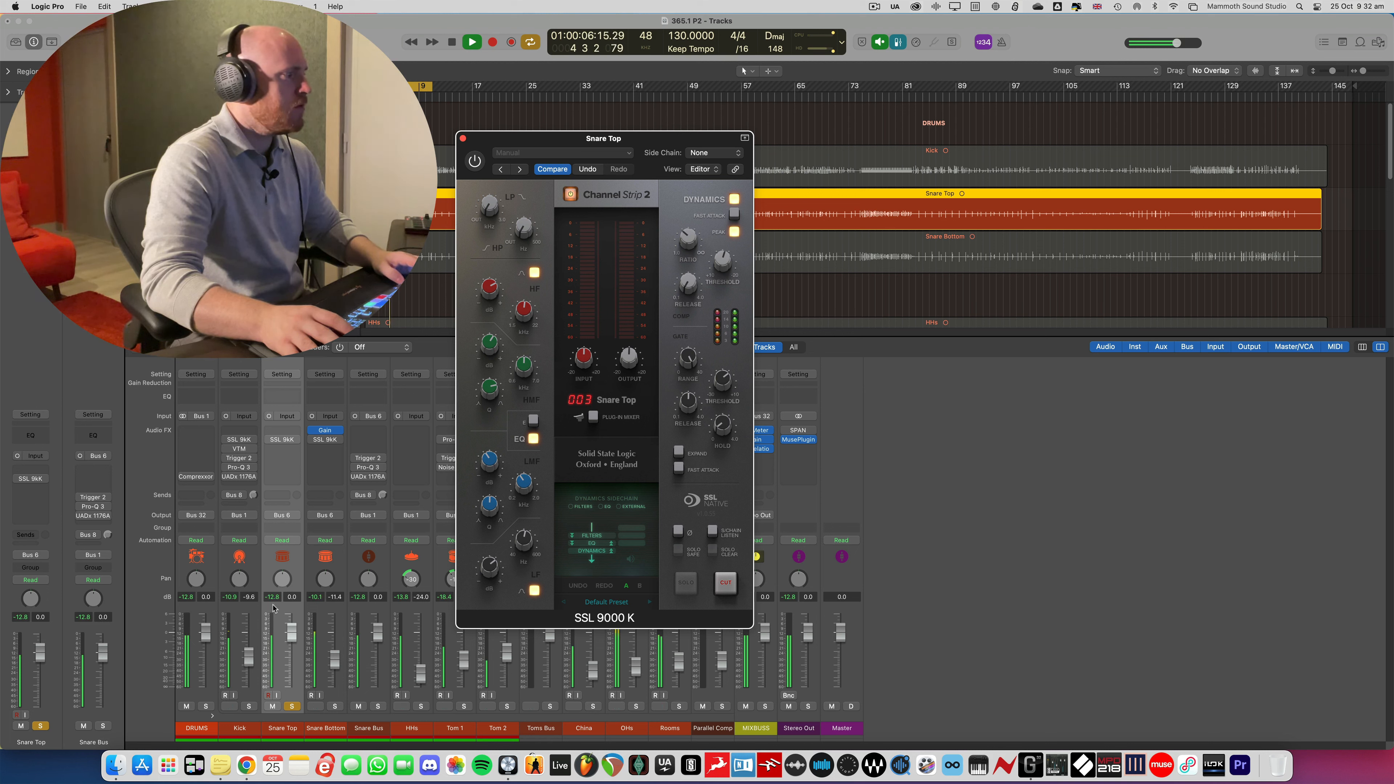
key(space)
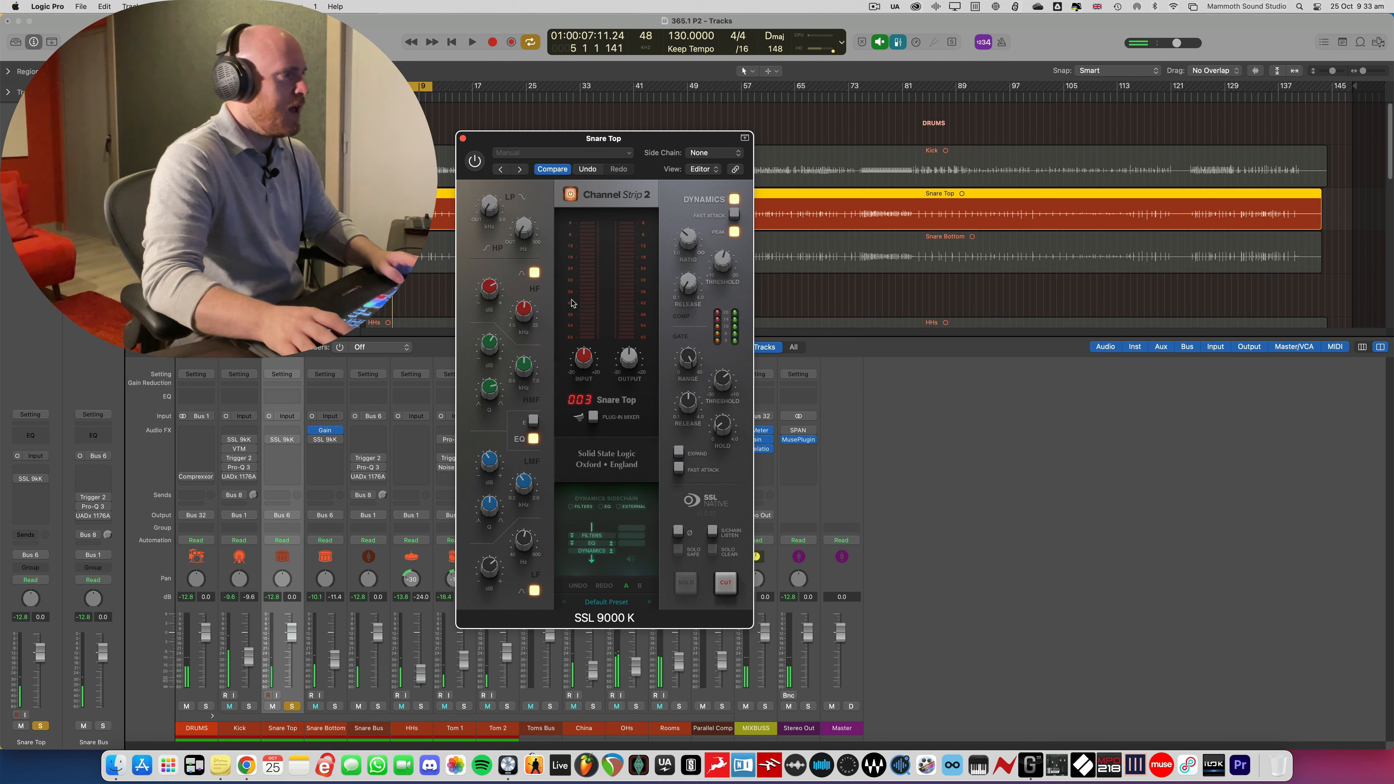
Re-enable the SSL 9000 K on Snare Top and lower its output to about -3.3 dB while replaying the loop to match the bypassed level
click(475, 162)
mouse_move(621, 356)
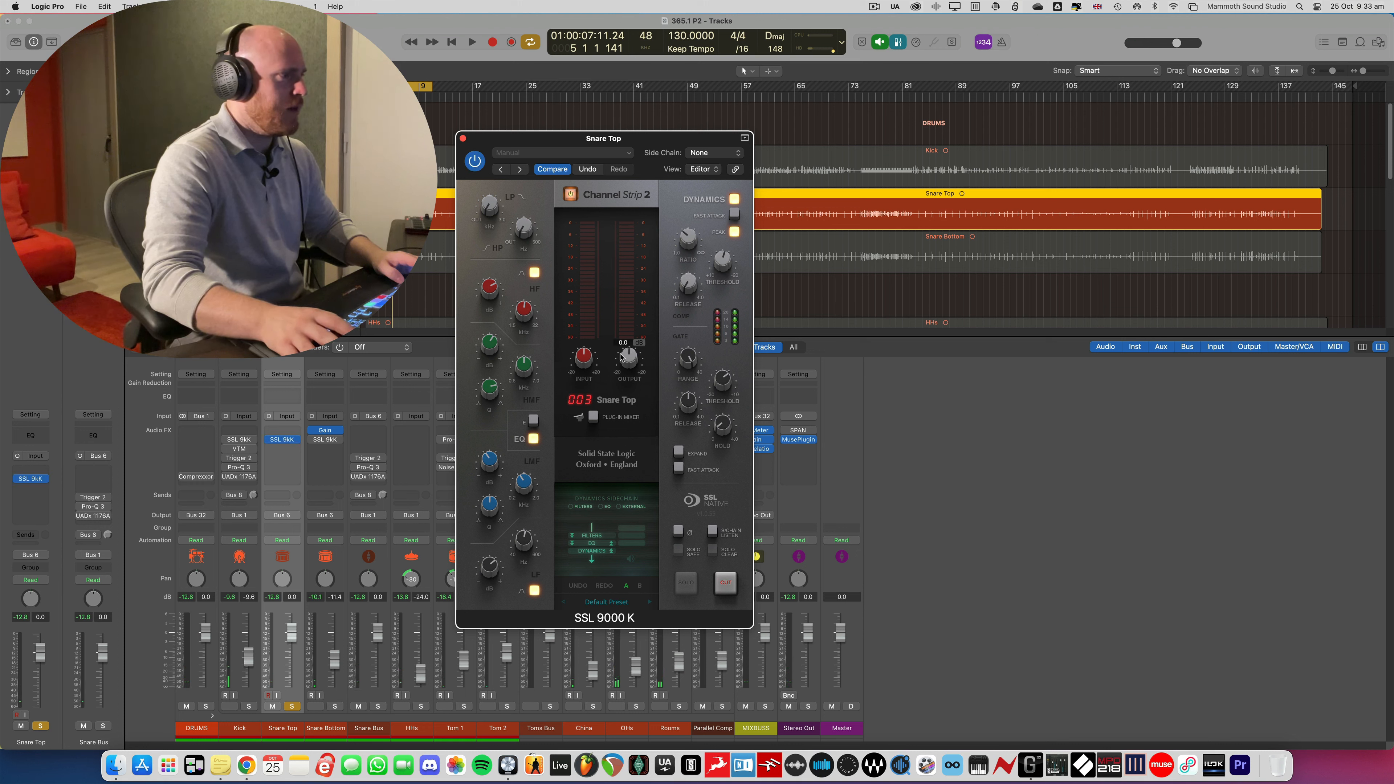
key(space)
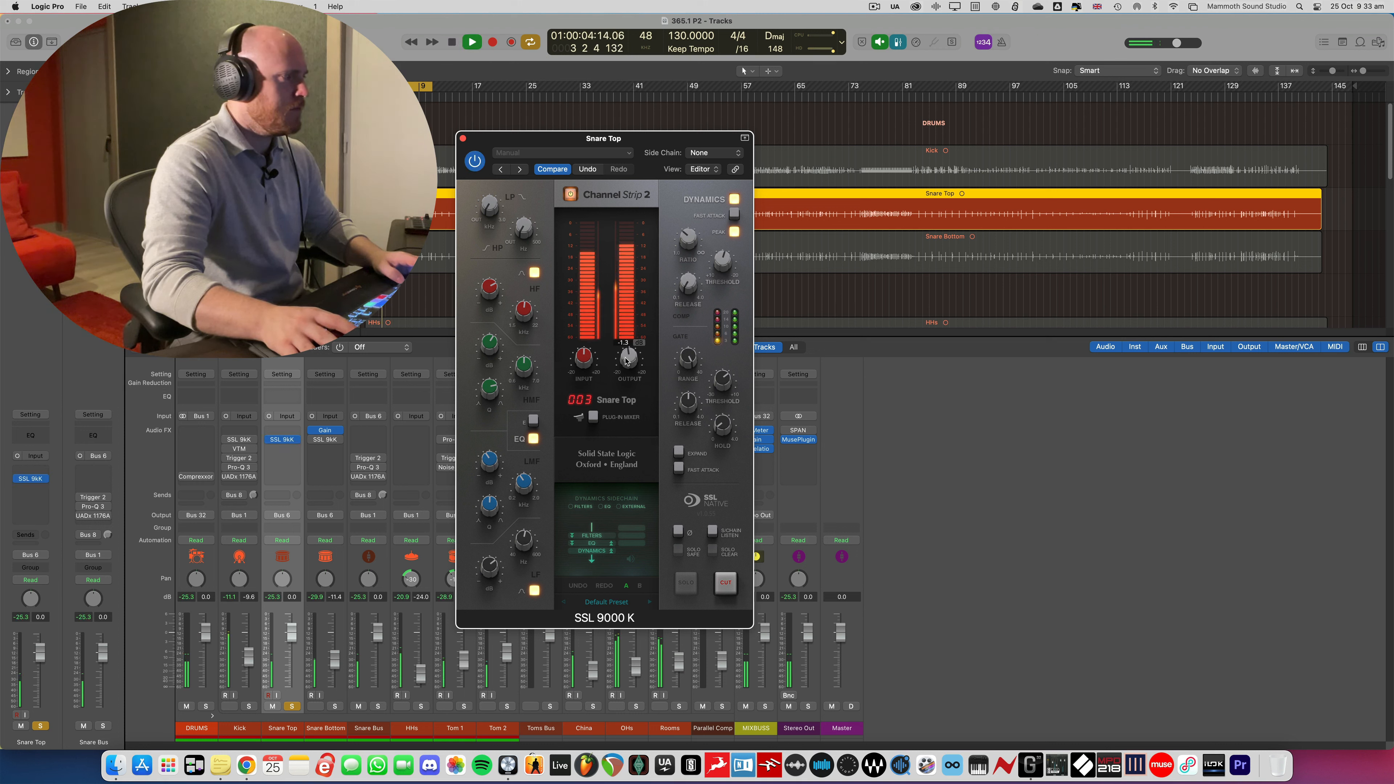
drag(627, 359, 628, 363)
key(Return)
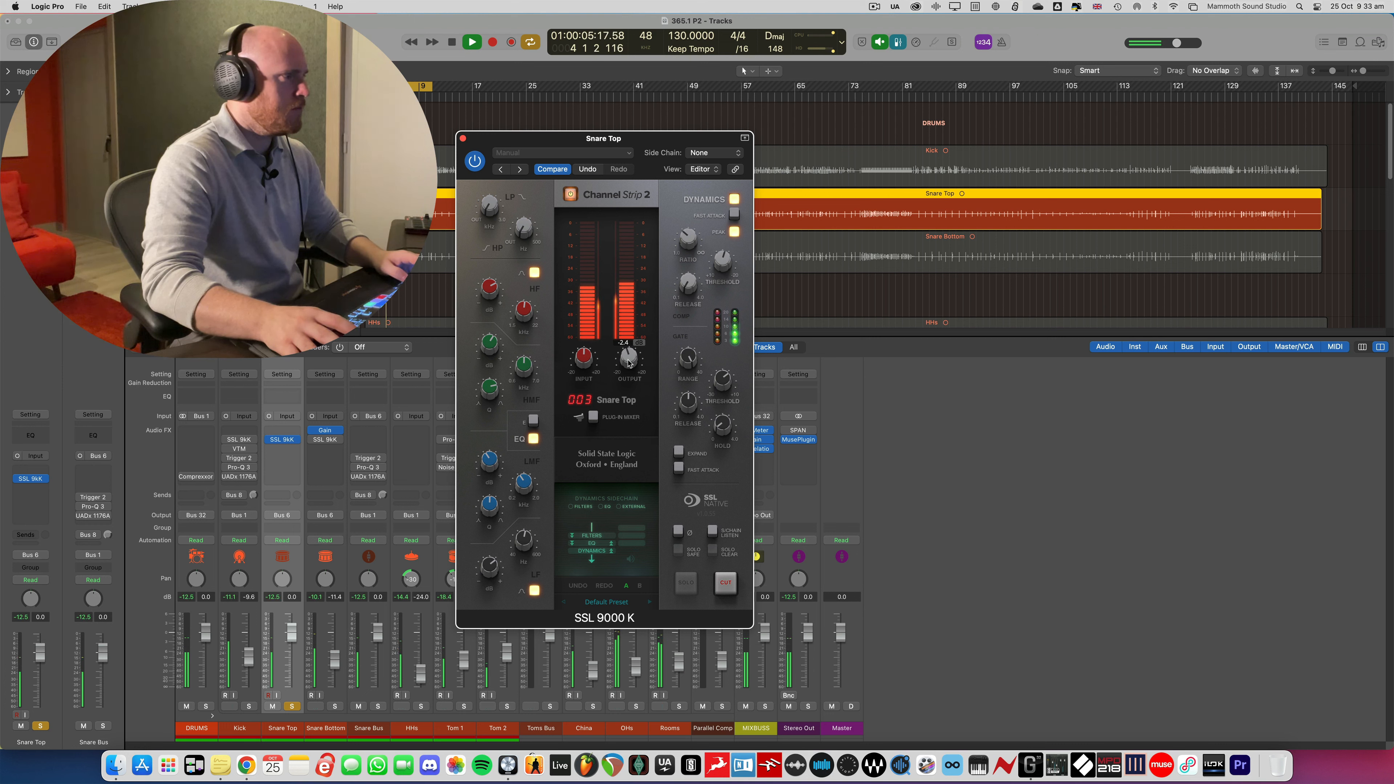
drag(629, 362, 630, 366)
key(Return)
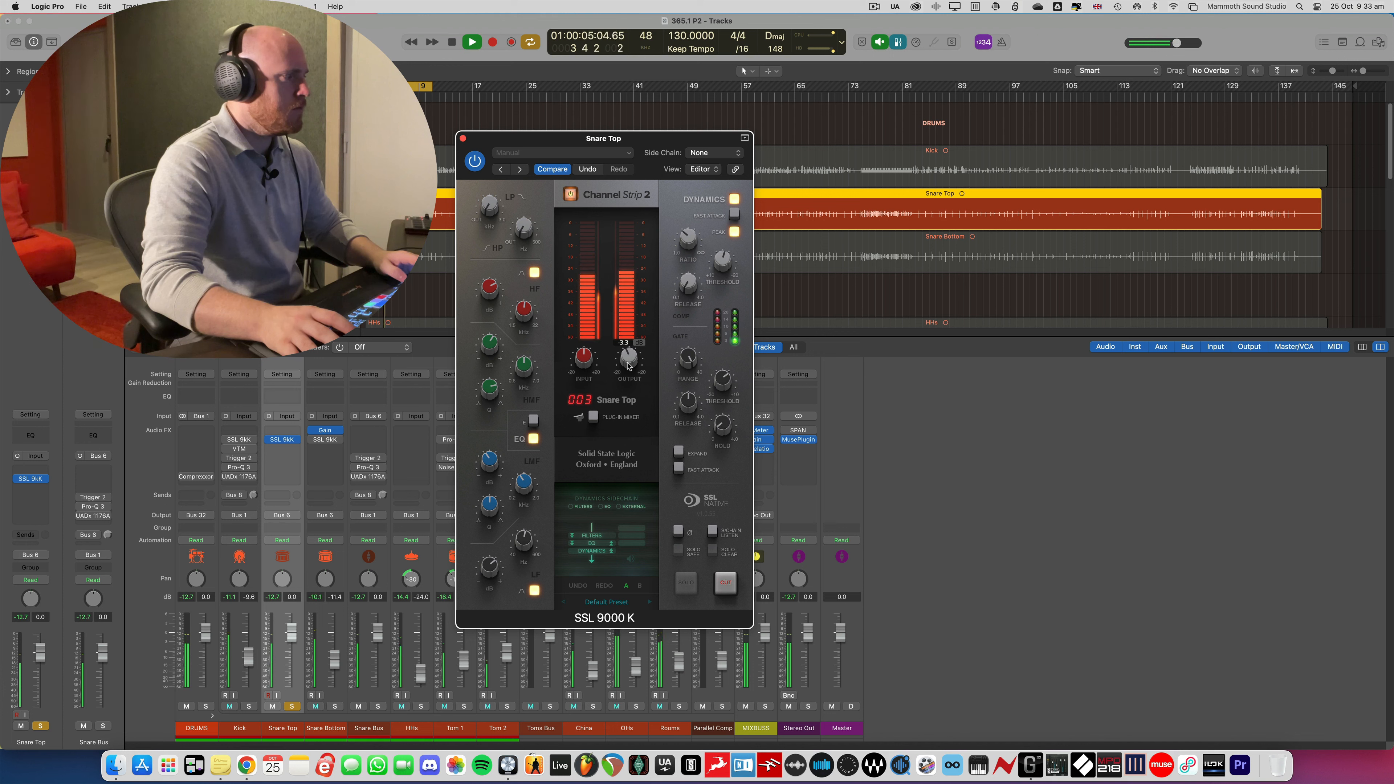
key(space)
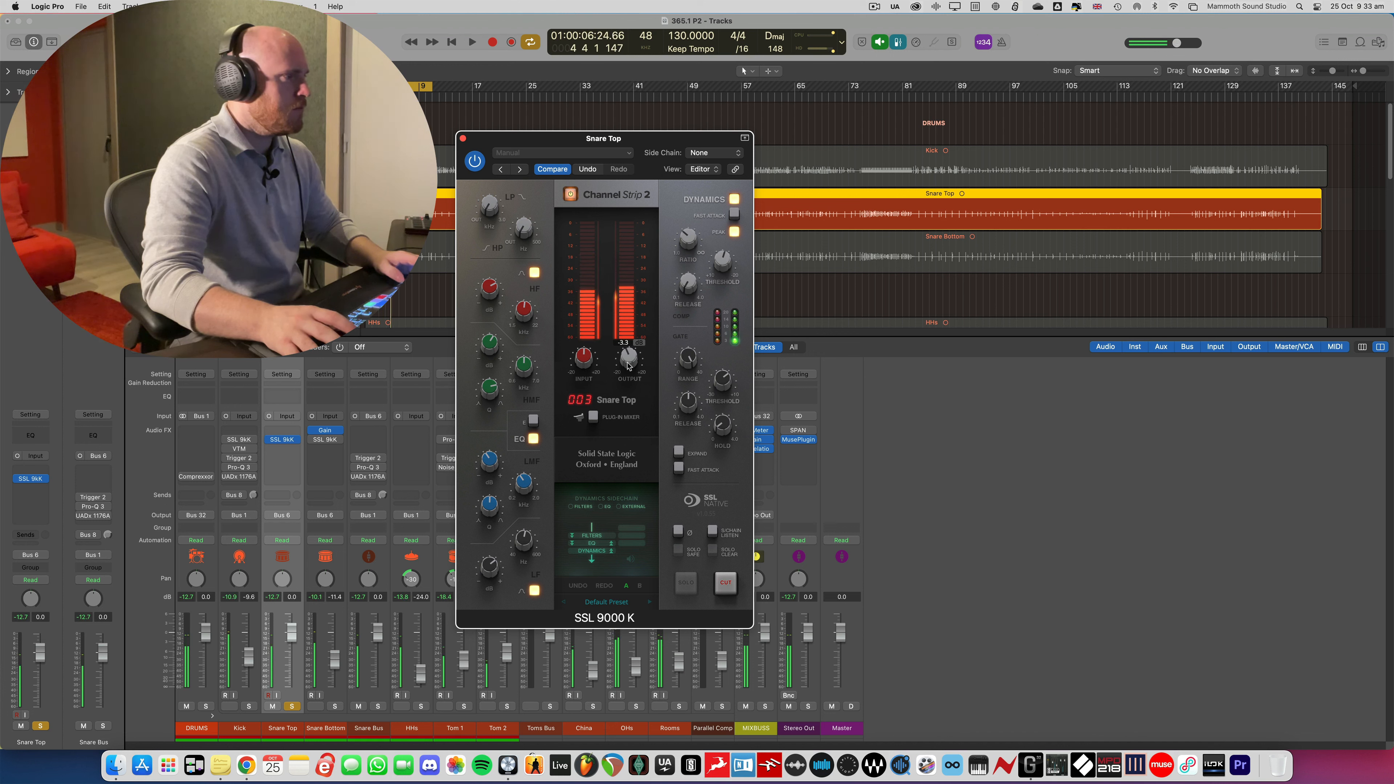
Compare Snare Top with the whole SSL 9000 K bypassed and enabled during playback
key(space)
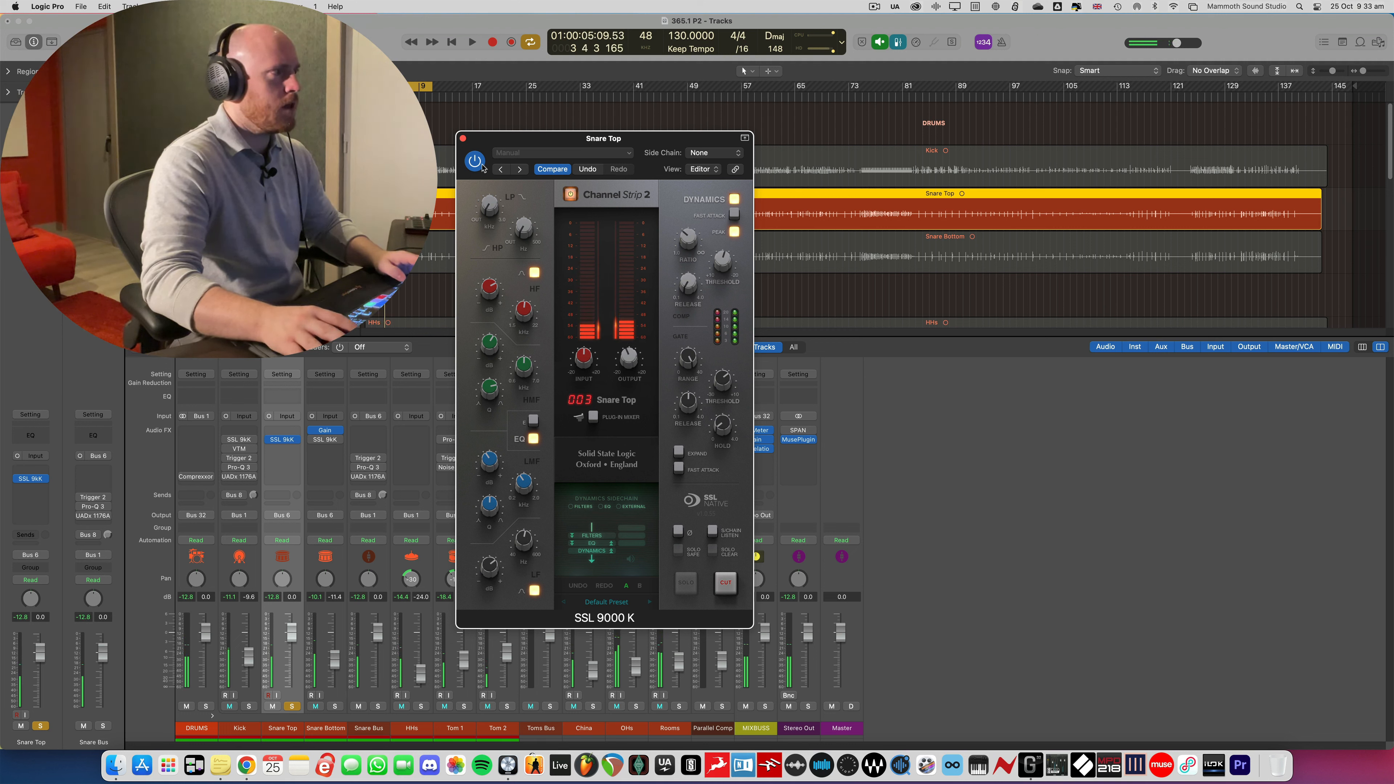
key(space)
click(475, 162)
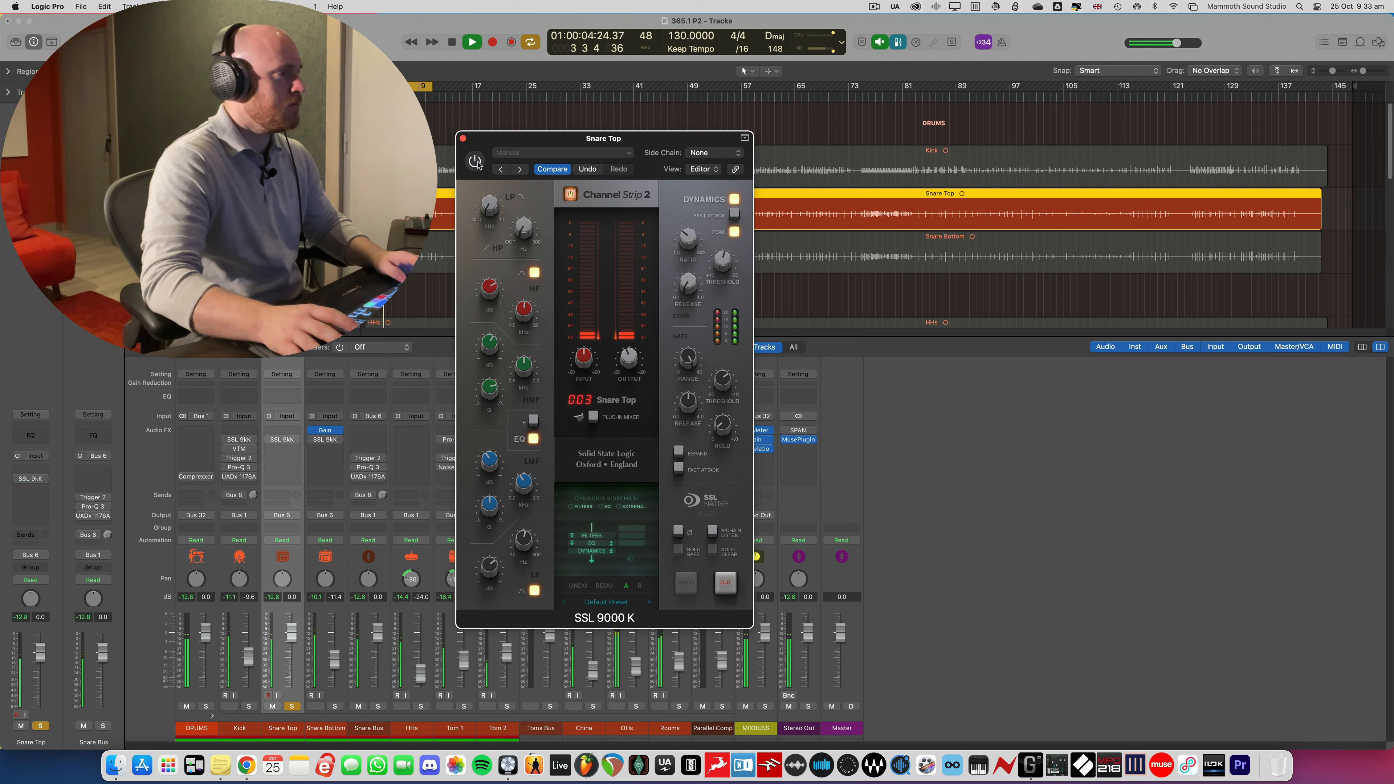
click(475, 162)
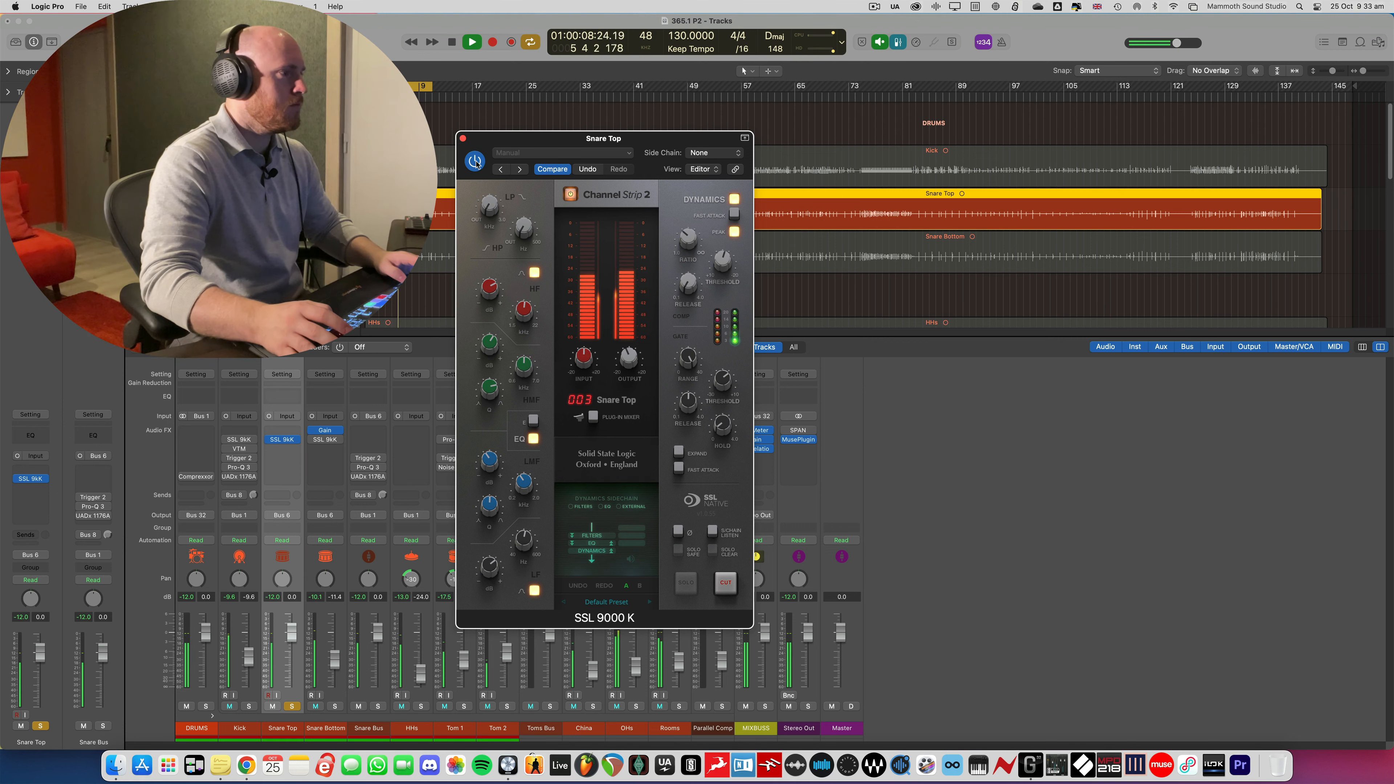
key(space)
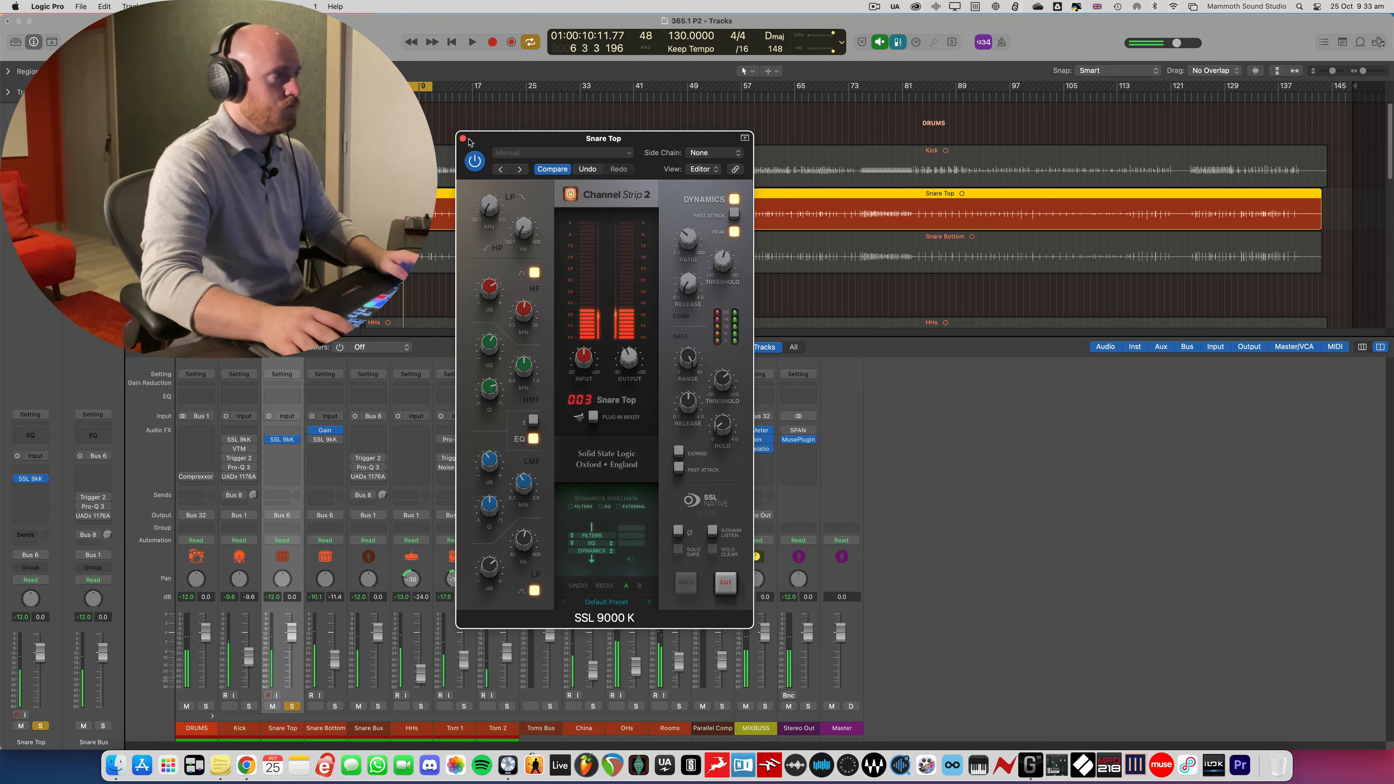
click(463, 138)
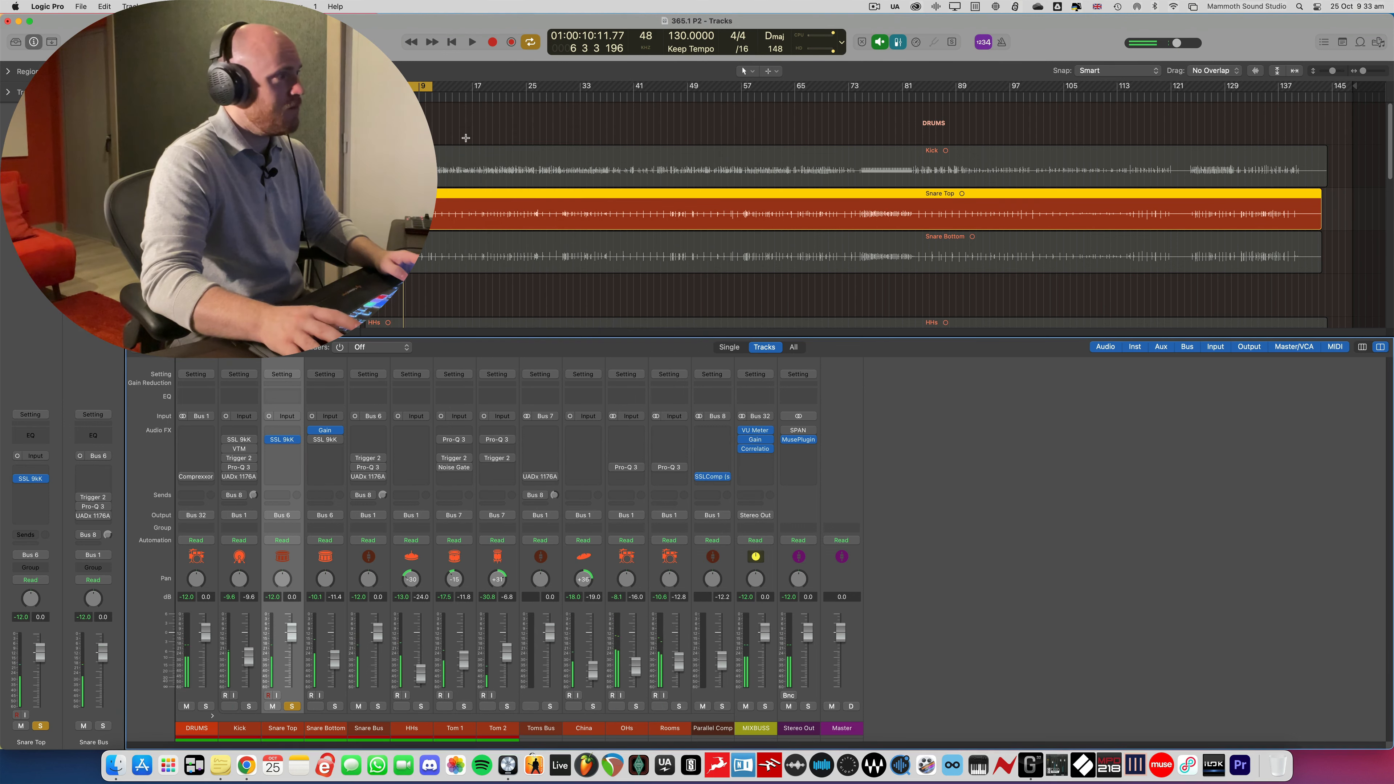
click(336, 706)
click(292, 706)
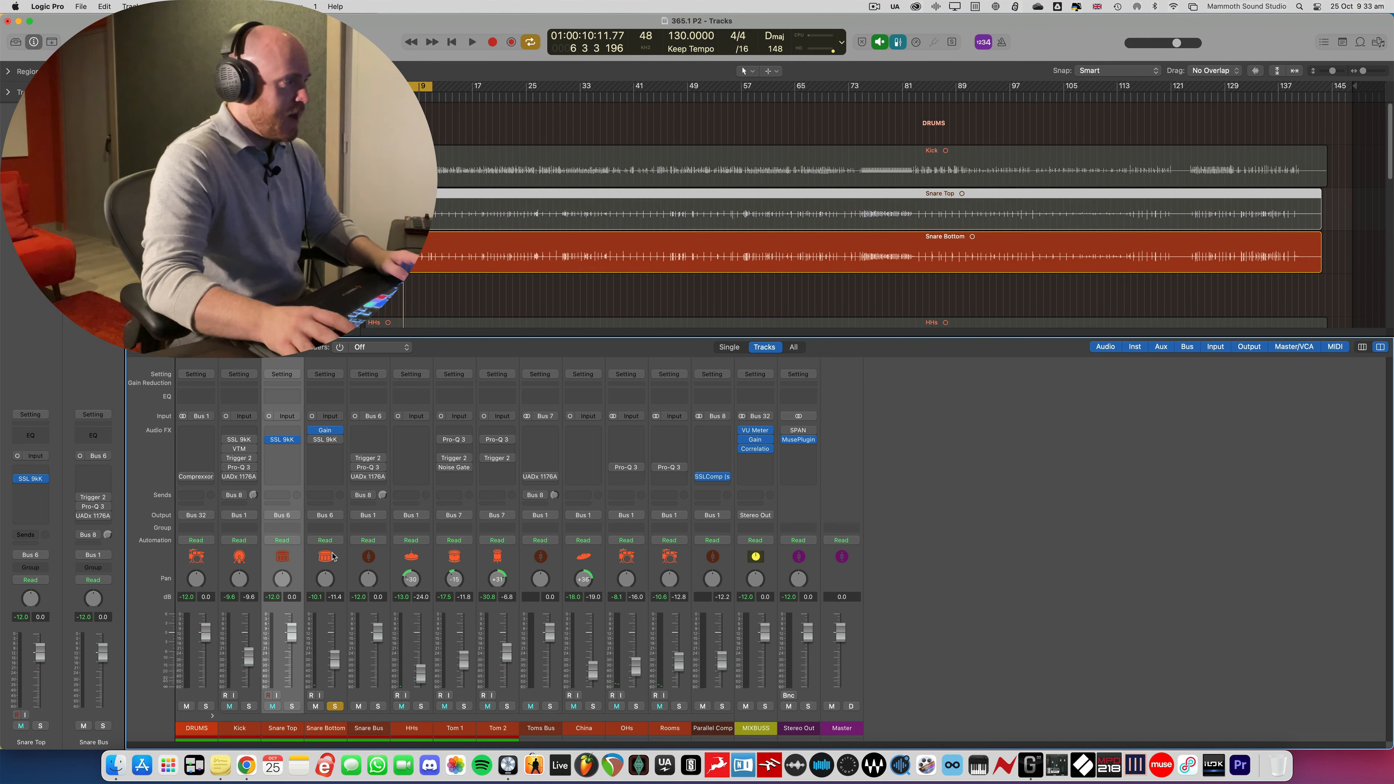
Open the SSL 9000 K on Snare Bottom and enable it while the loop plays
click(326, 500)
click(327, 441)
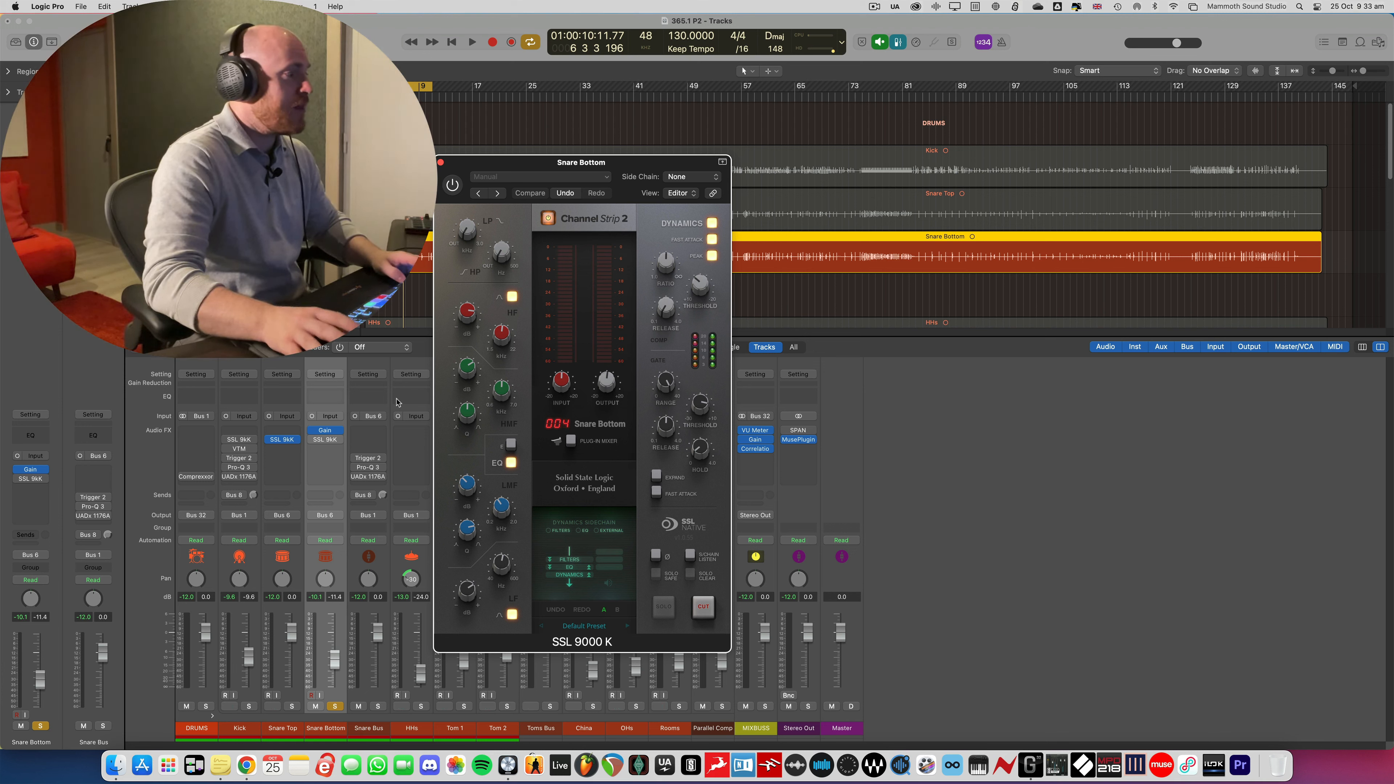
key(space)
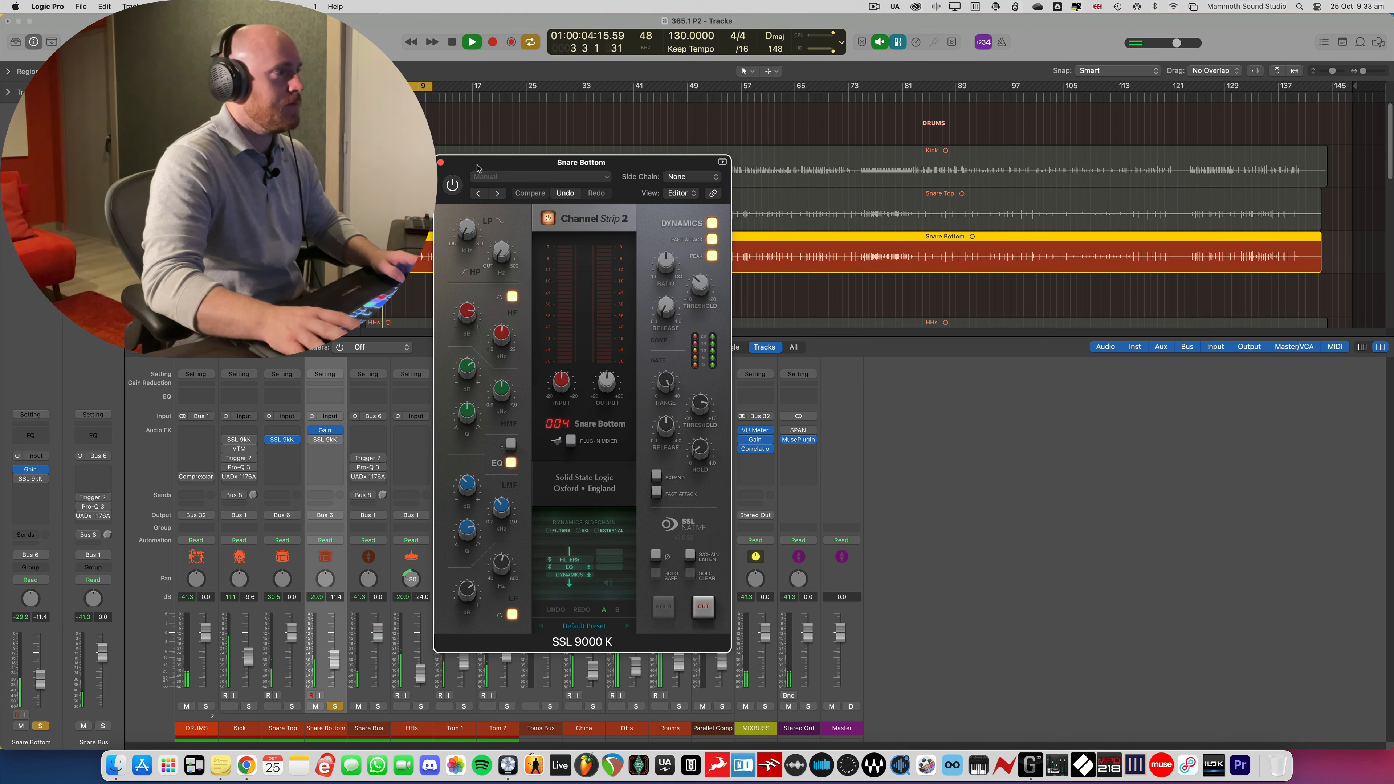
drag(477, 169, 487, 167)
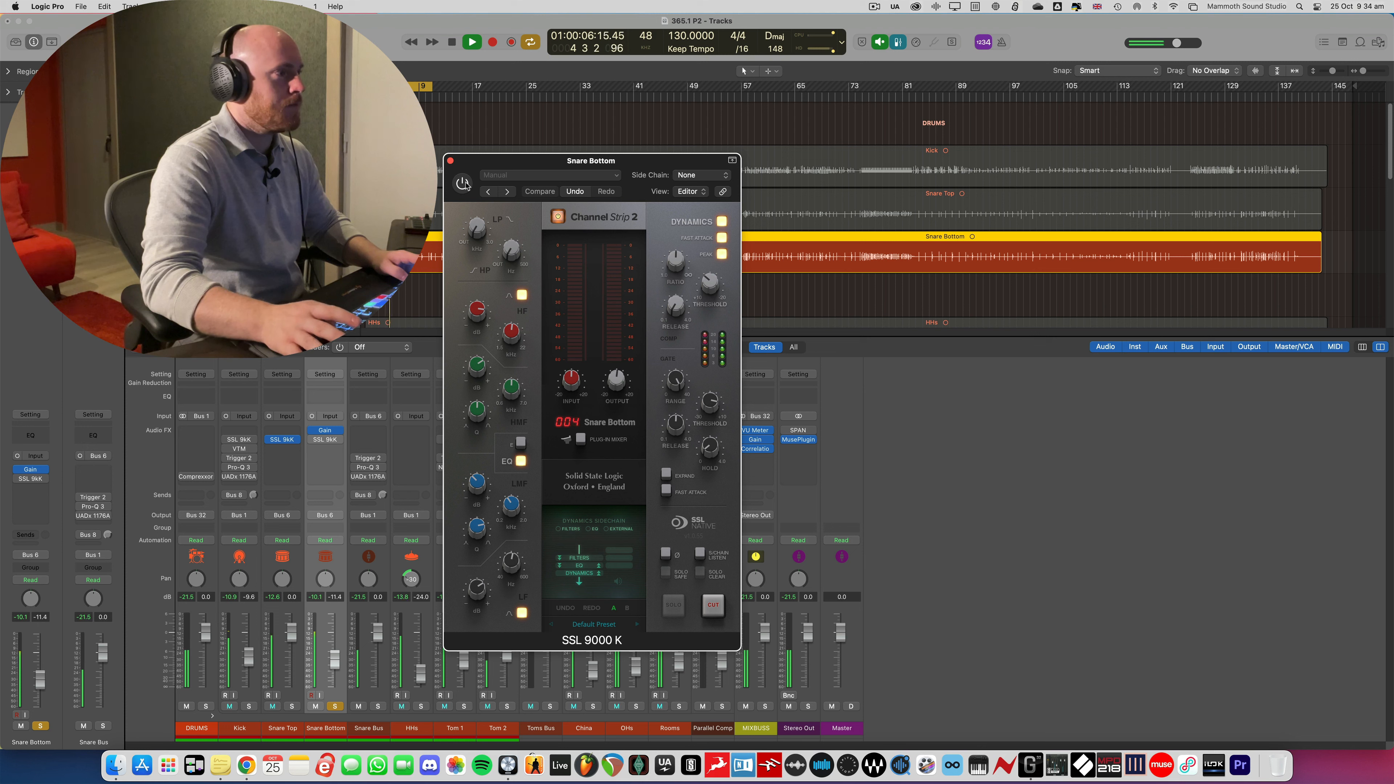
click(464, 183)
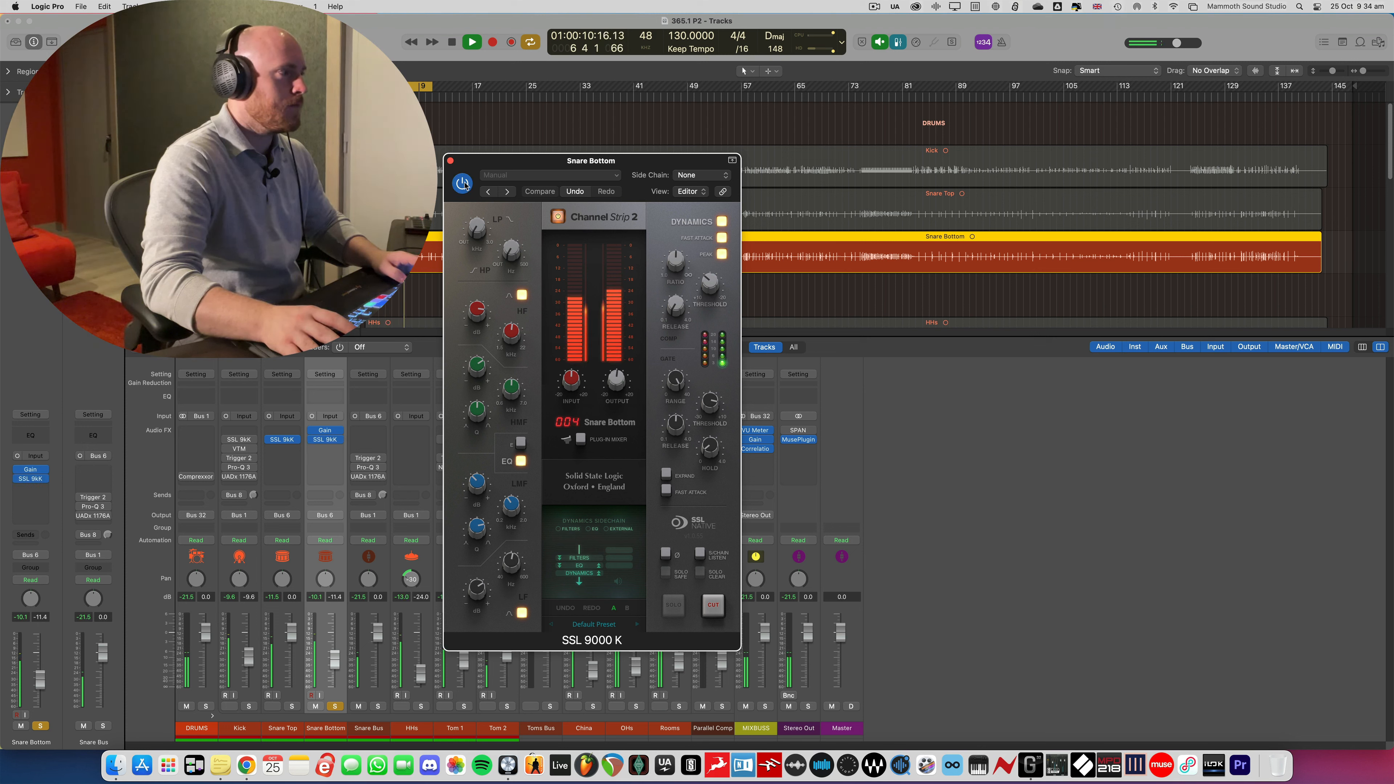
Compare Snare Bottom with the SSL 9000 K bypassed and enabled, leaving it enabled, and close its window and stop playback
click(463, 185)
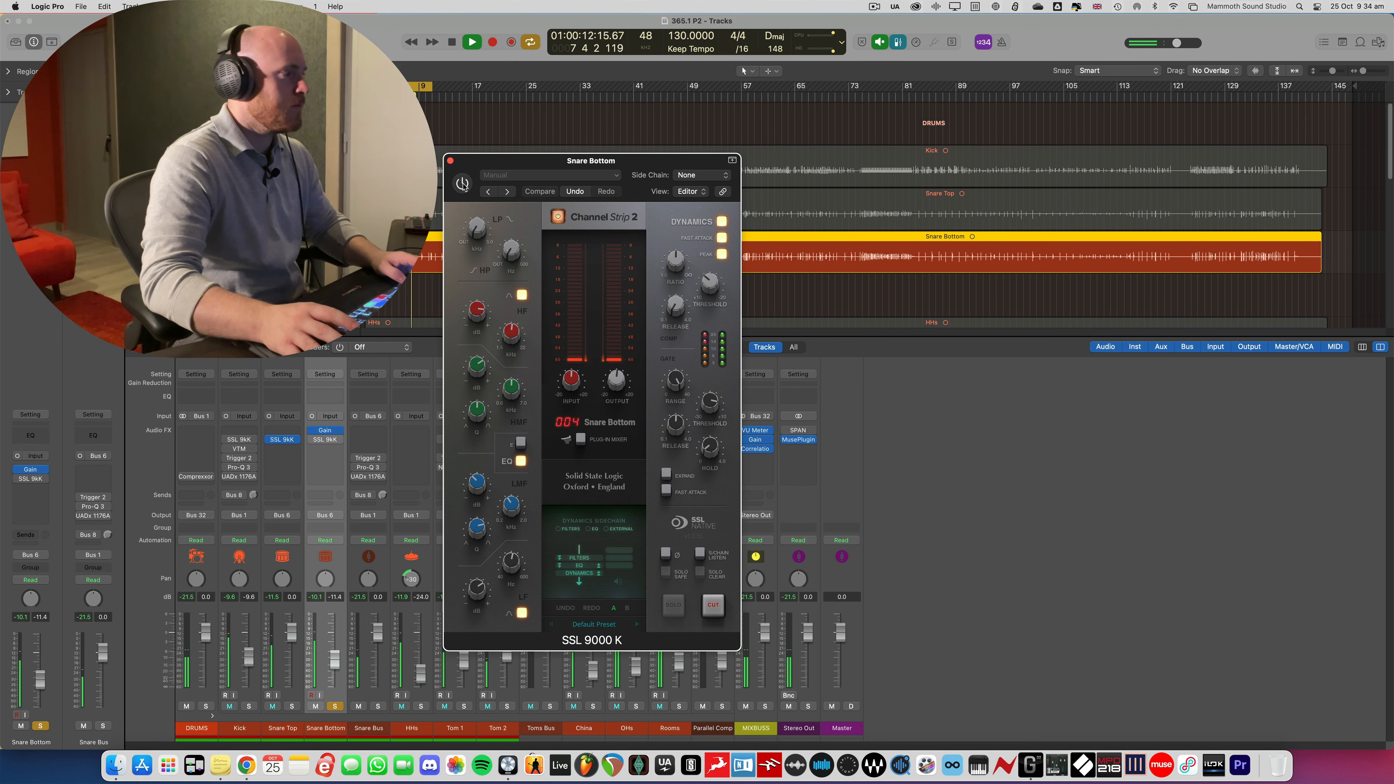
click(464, 184)
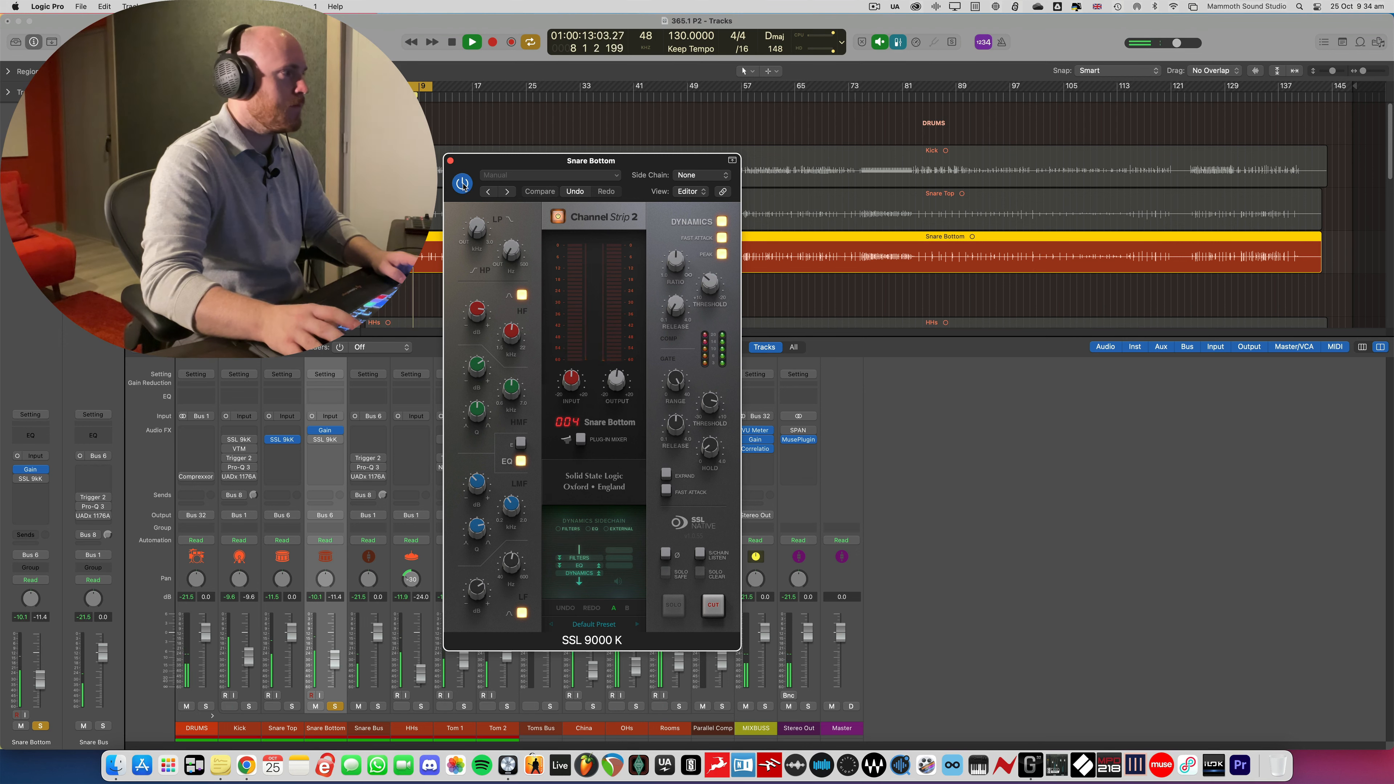
click(450, 161)
key(space)
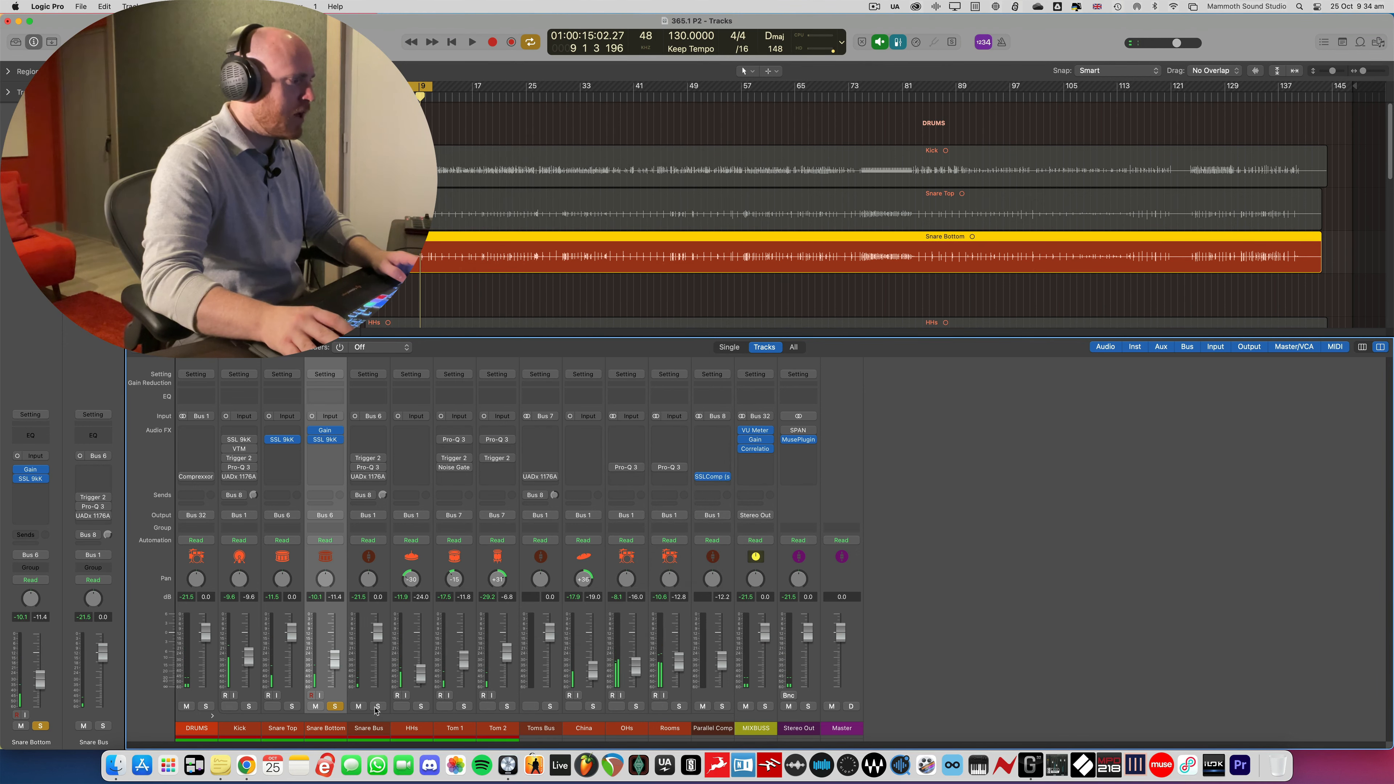
Move the solo from Snare Bottom to Snare Bus and select the Snare Bus channel
click(377, 707)
click(336, 707)
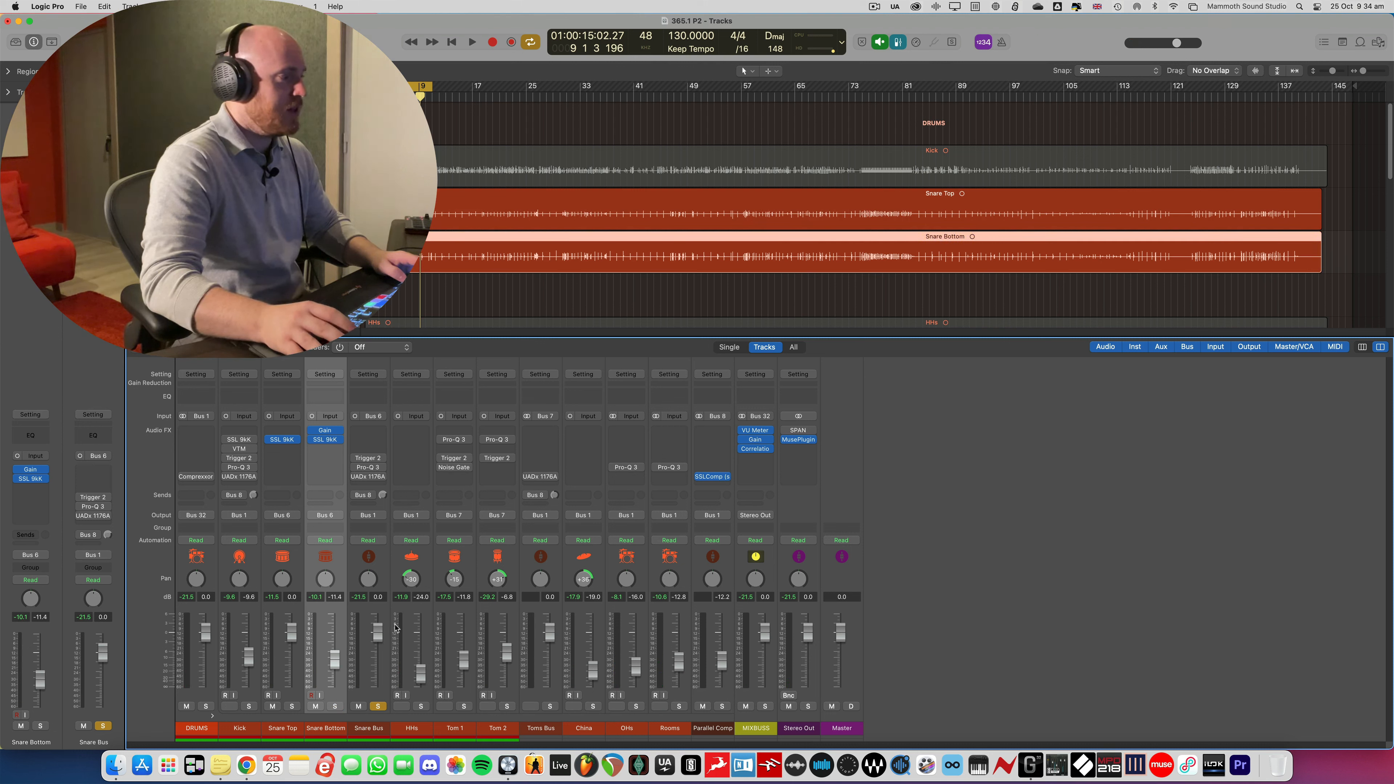
click(379, 557)
Play the soloed Snare Bus and compare Snare Top and Snare Bottom together with their SSL 9000 K plug-ins bypassed and enabled
key(space)
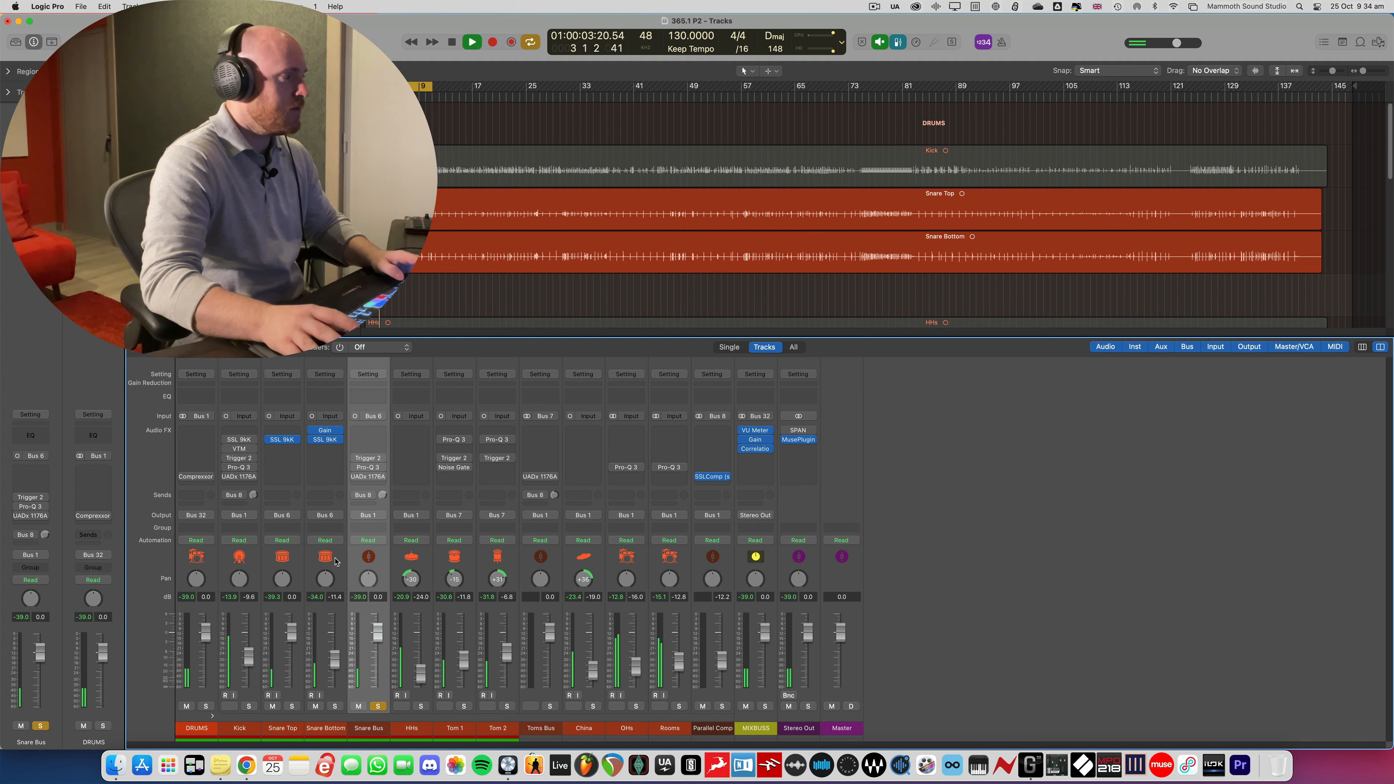
drag(336, 559, 293, 561)
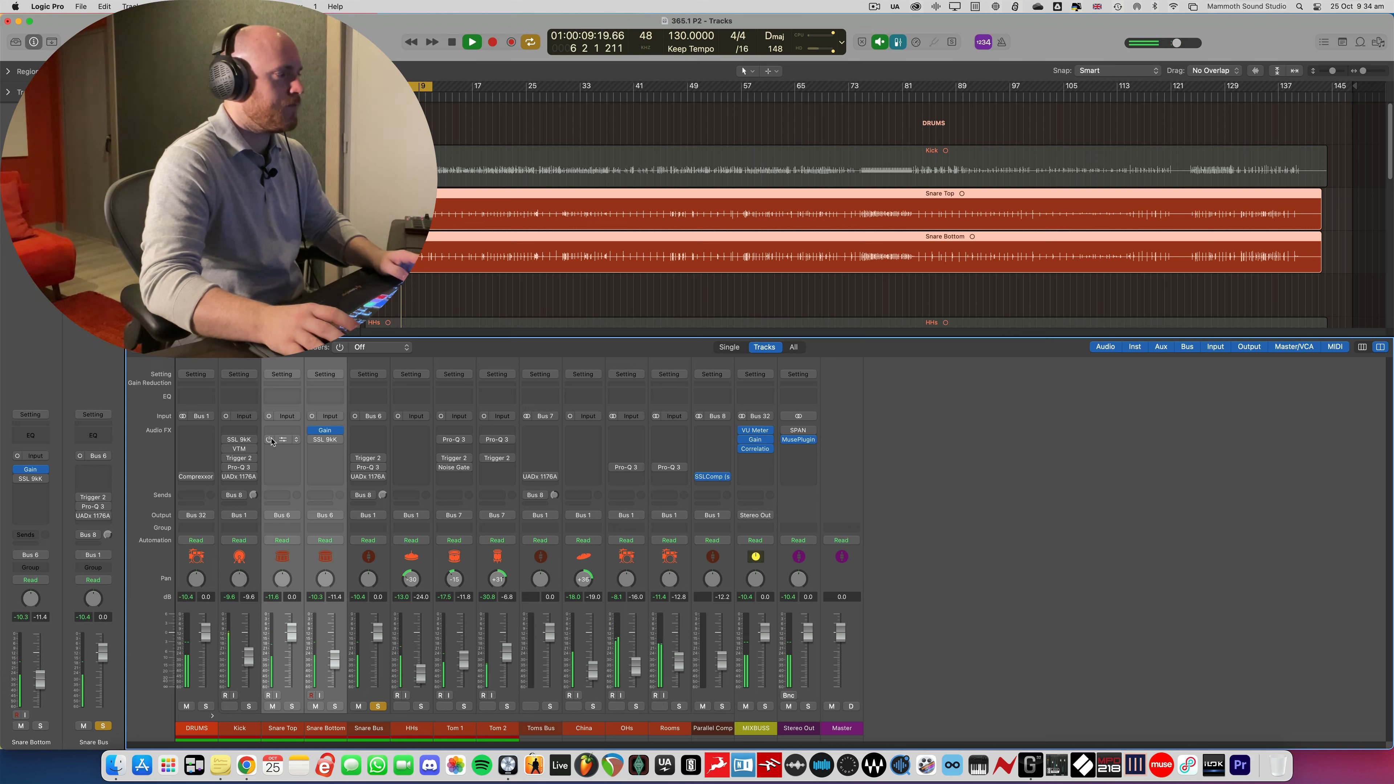
click(271, 440)
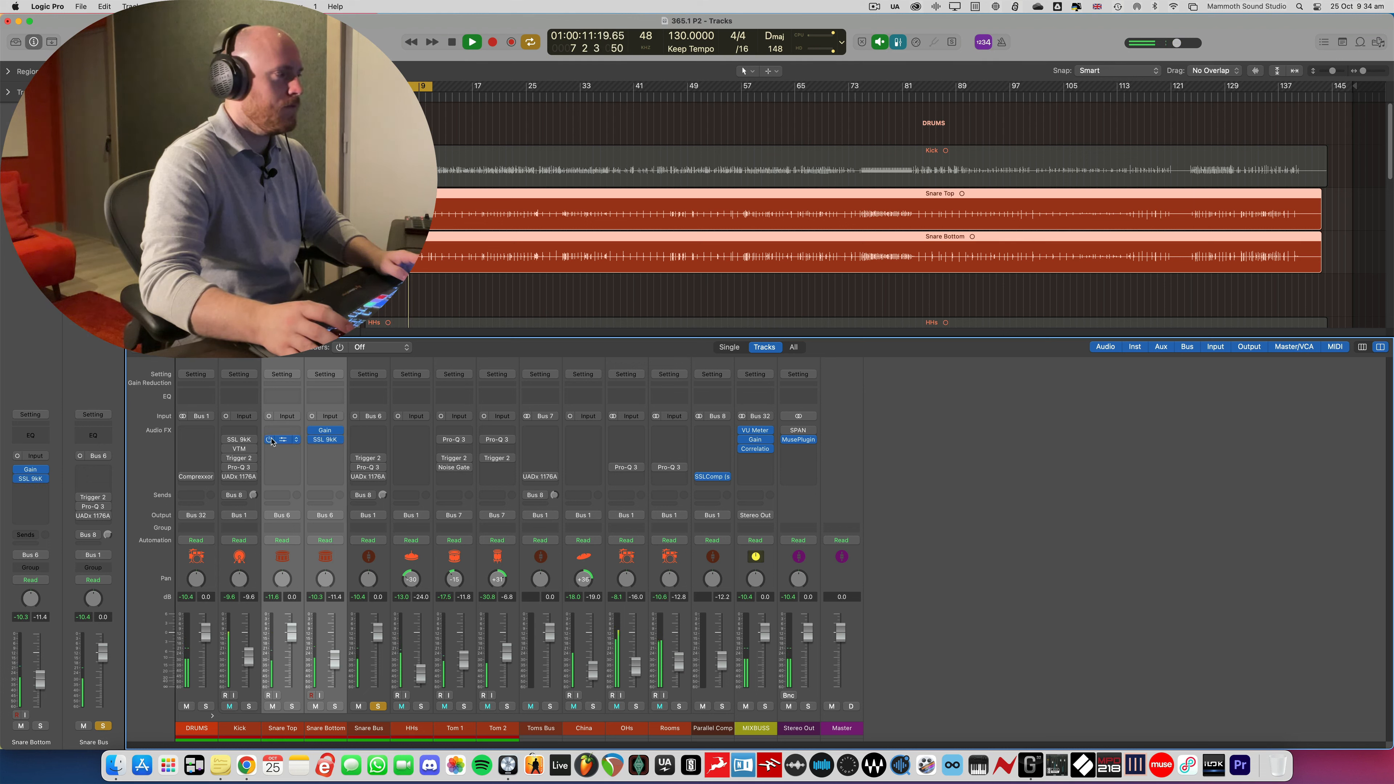
key(space)
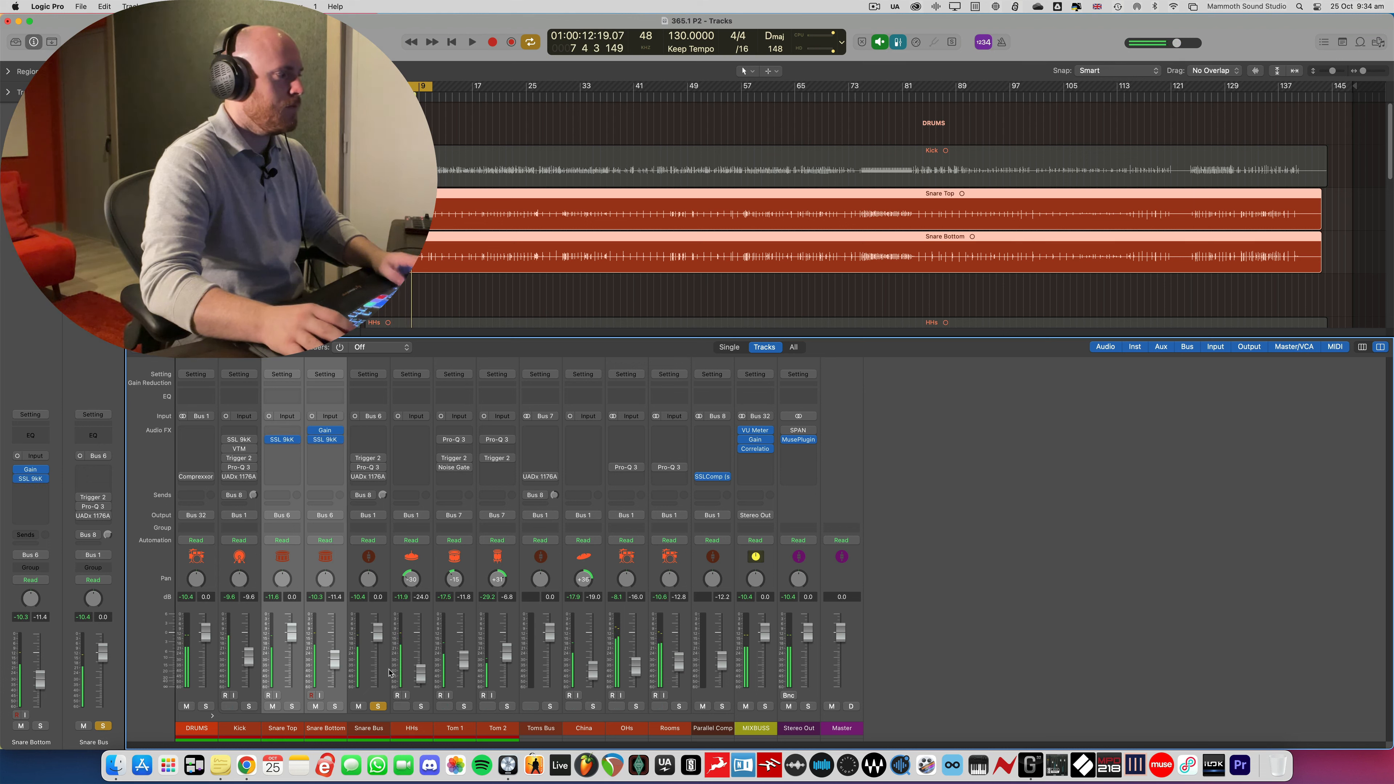
Unsolo Snare Bus and compare both snare channels' SSL 9000 K plug-ins bypassed and enabled within the full drum mix
click(380, 707)
key(space)
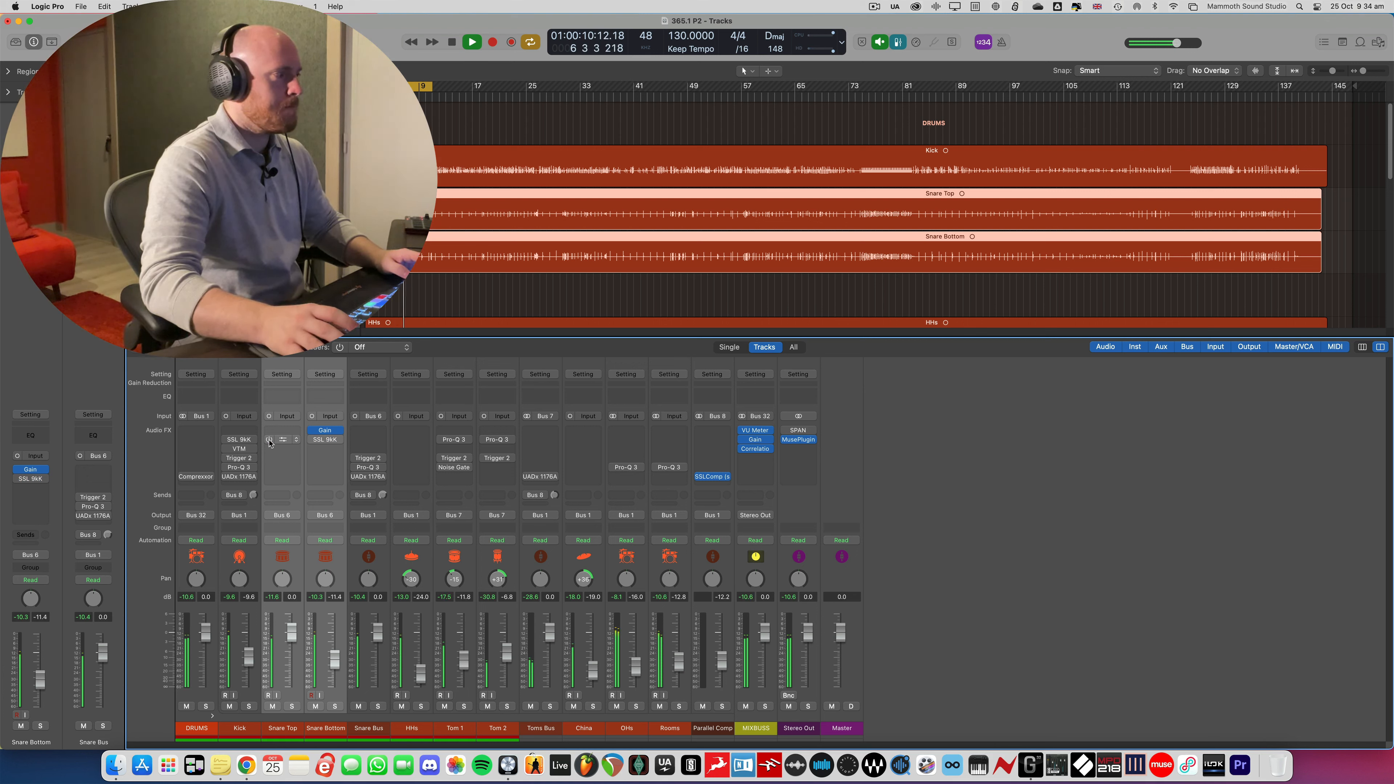
click(269, 439)
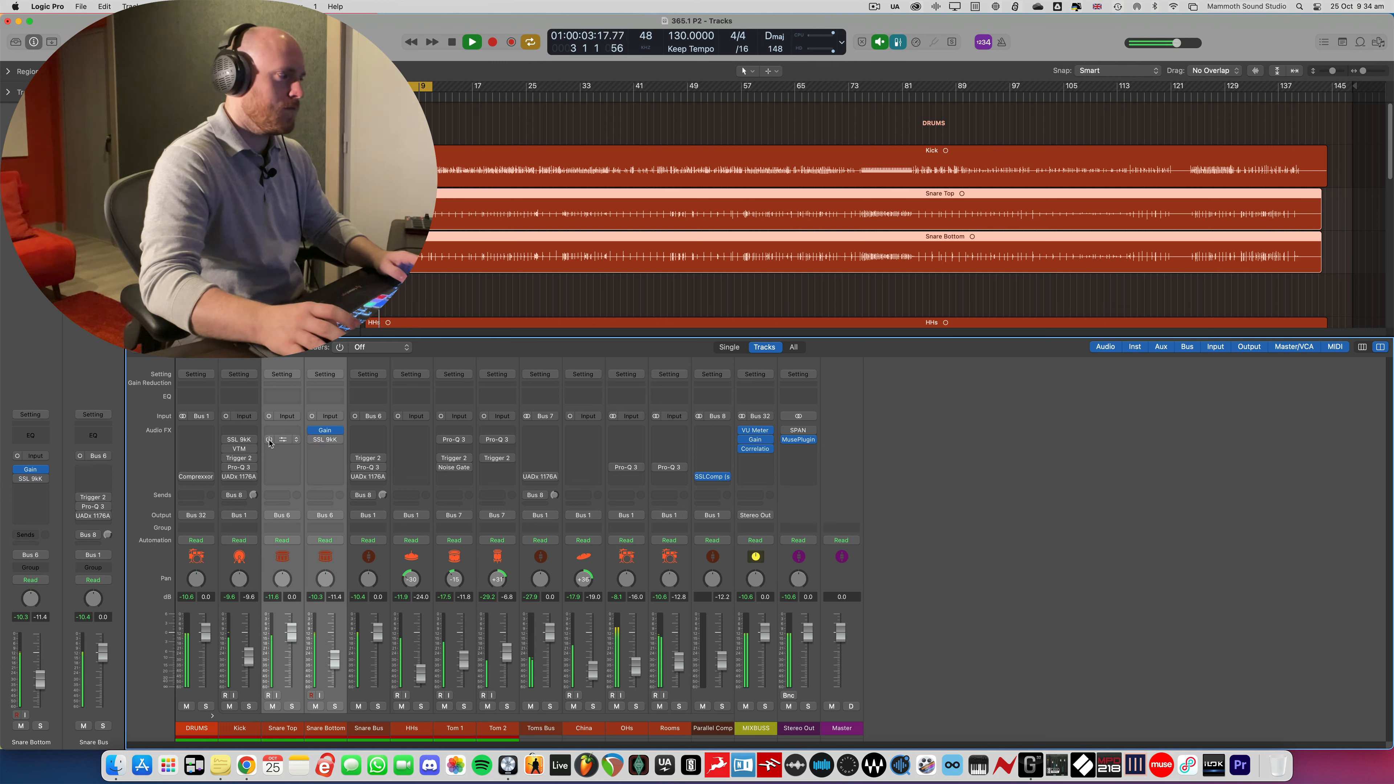
click(269, 440)
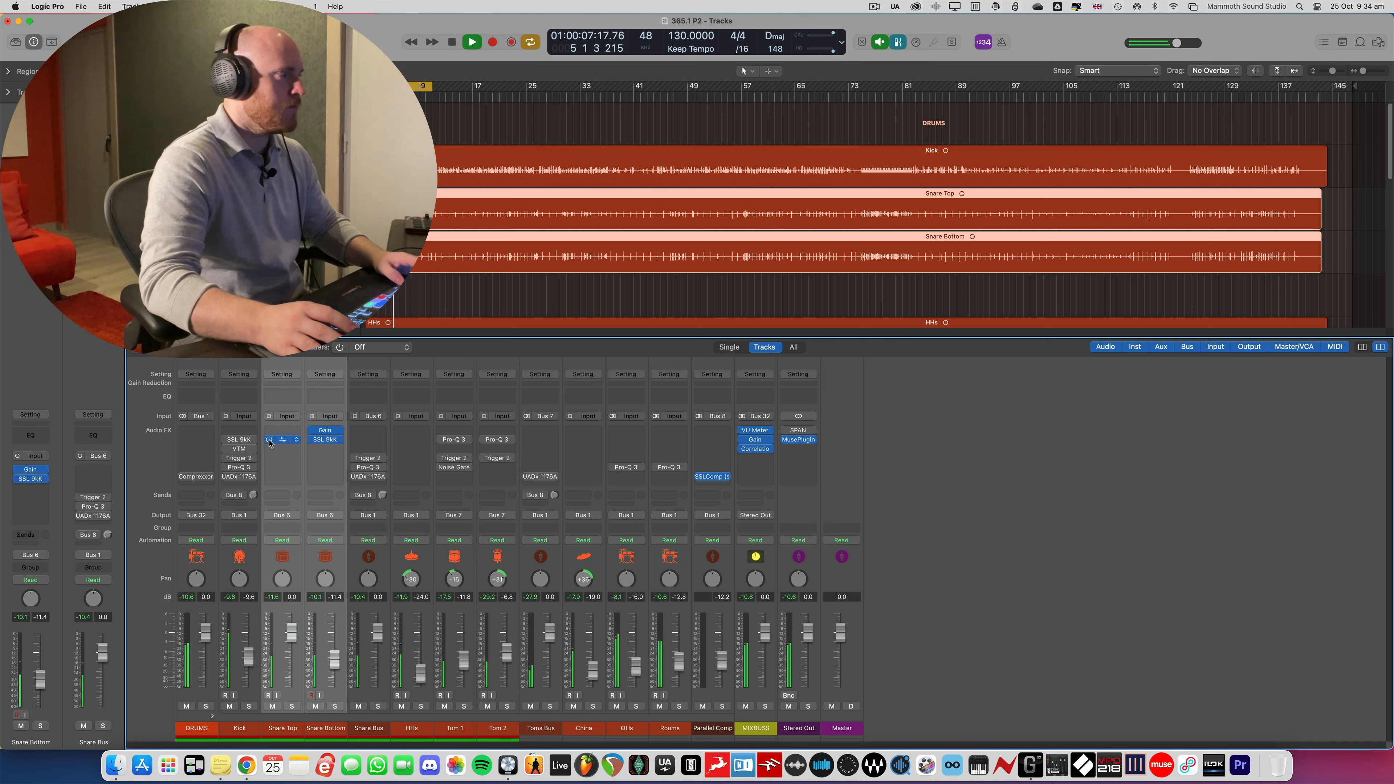
key(space)
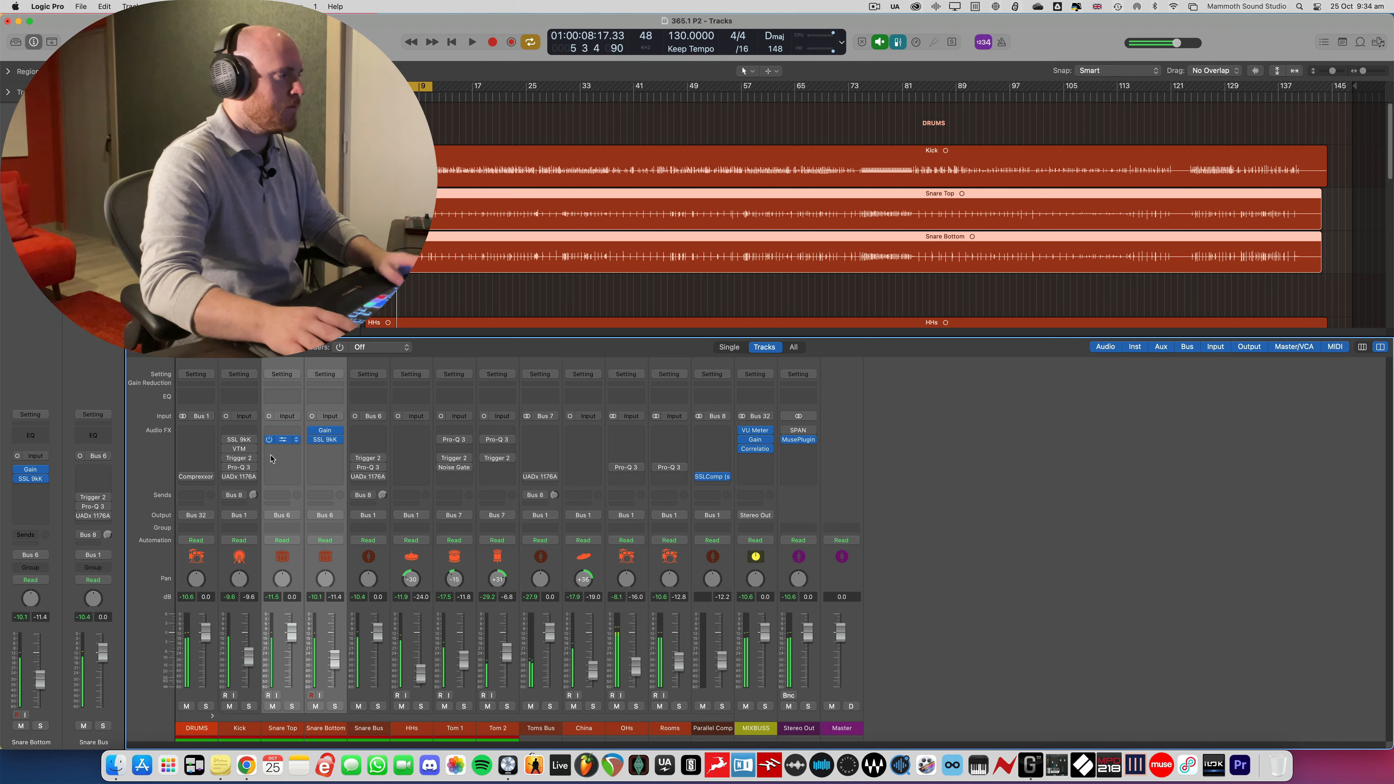
Select the Snare Bus channel and open its Trigger 2 plug-in, moving the window clear of the snare channel strips
click(331, 561)
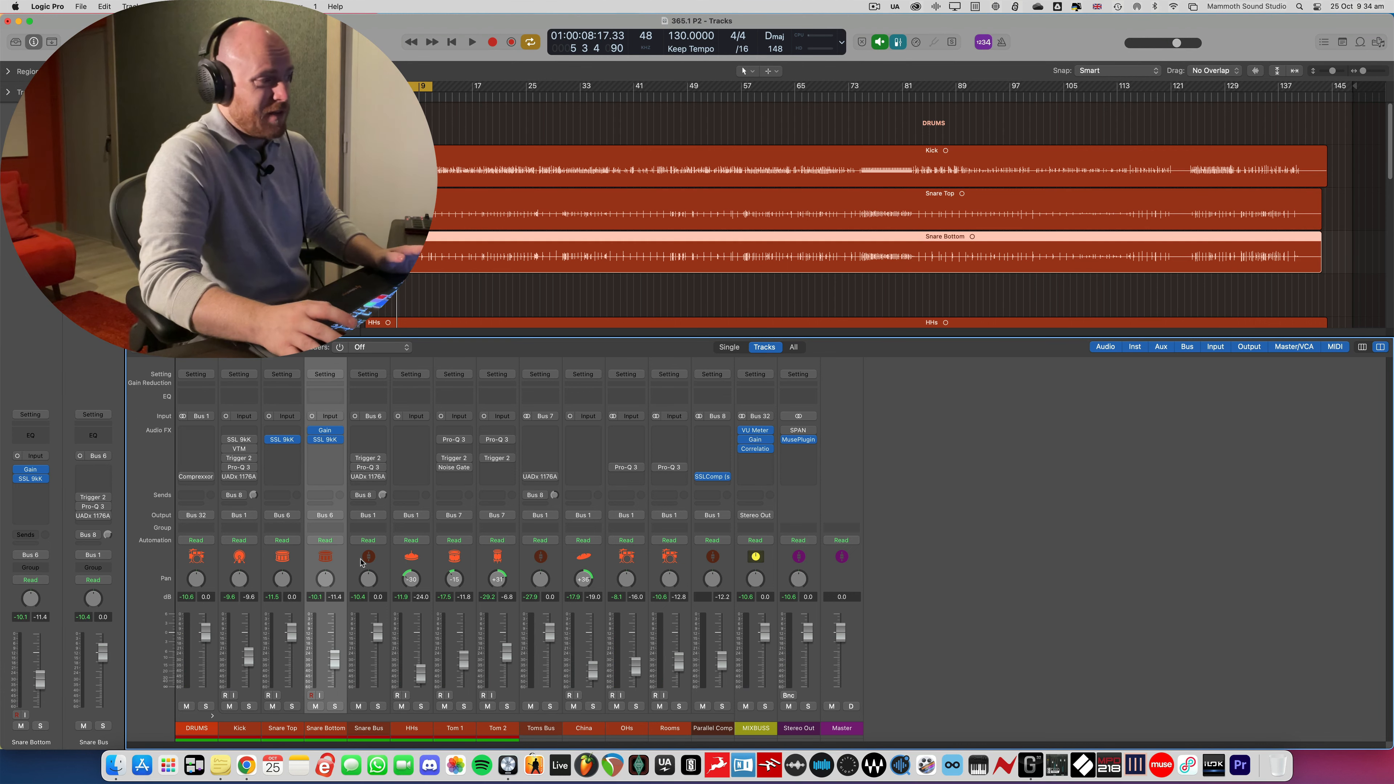
click(368, 557)
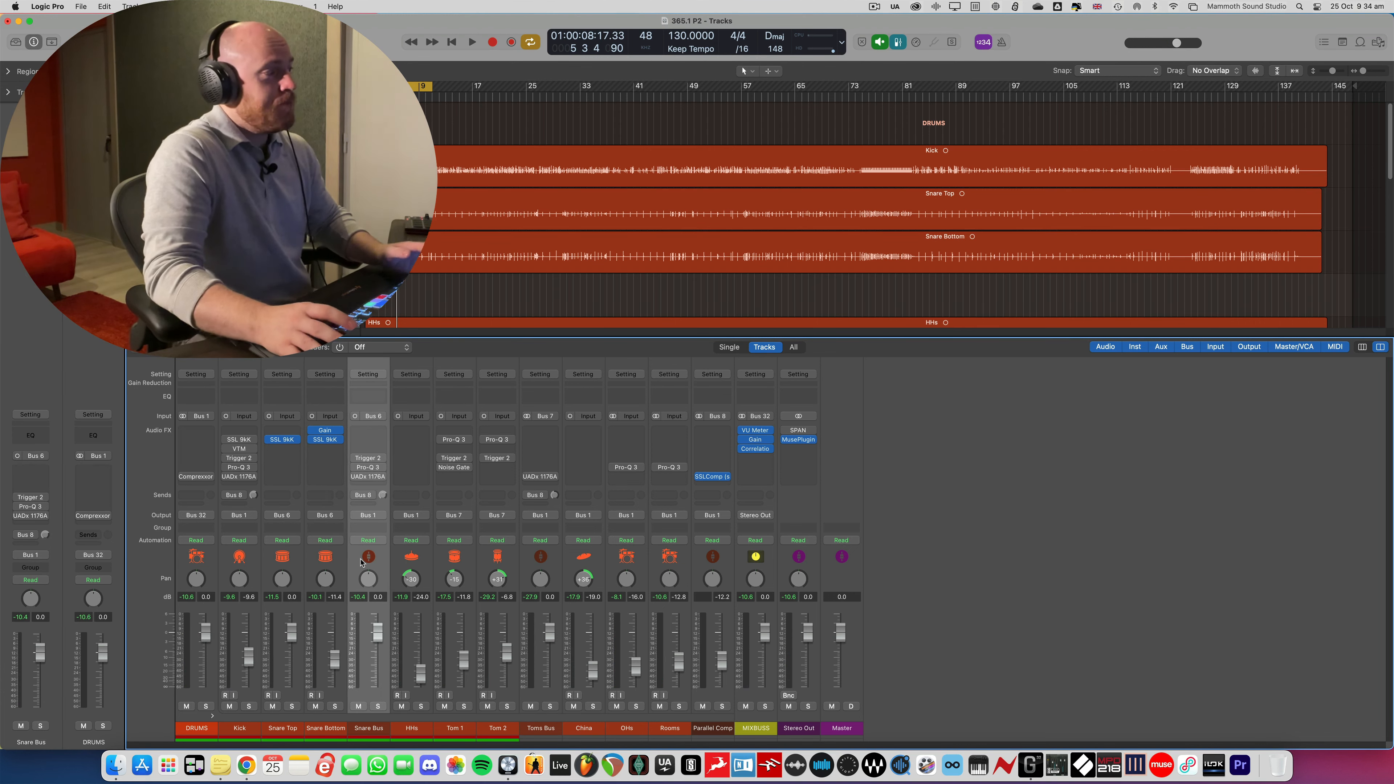
click(368, 458)
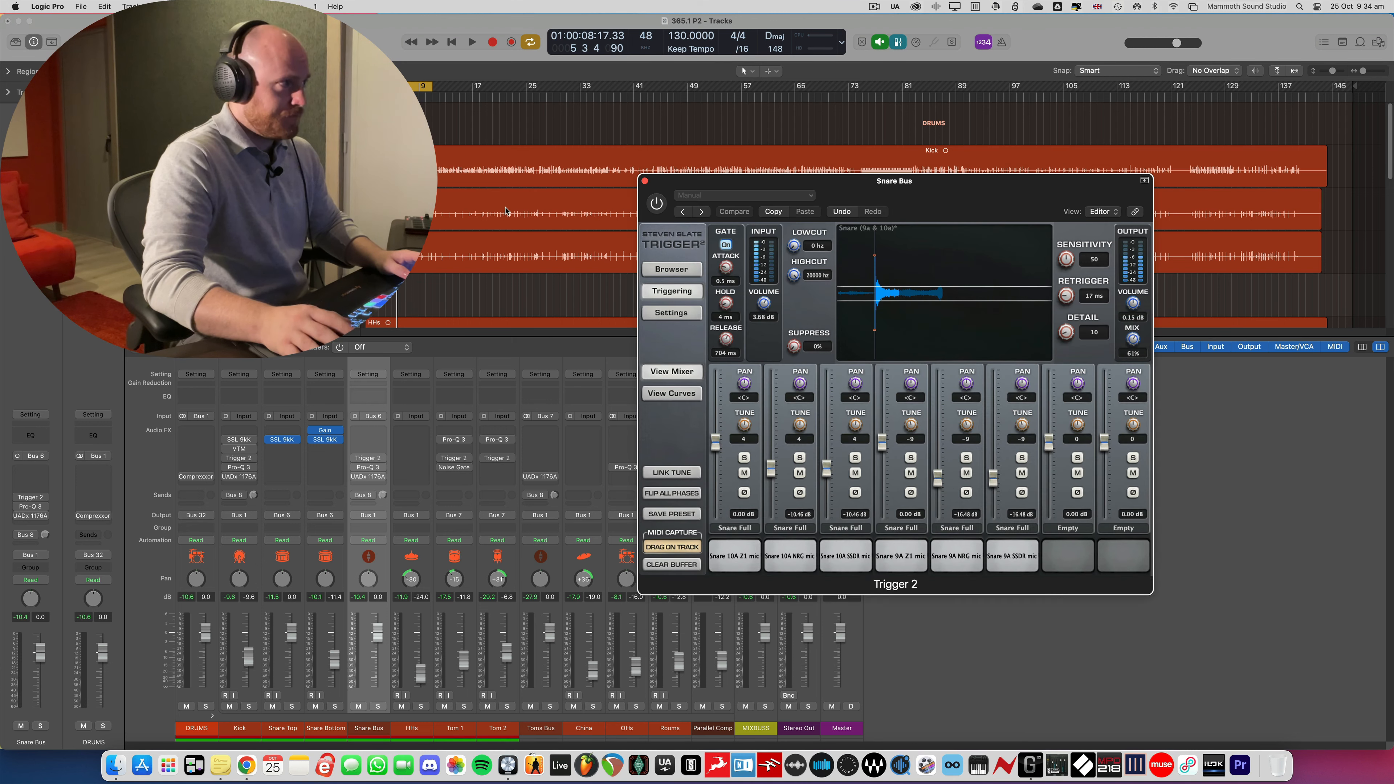
drag(686, 180, 632, 190)
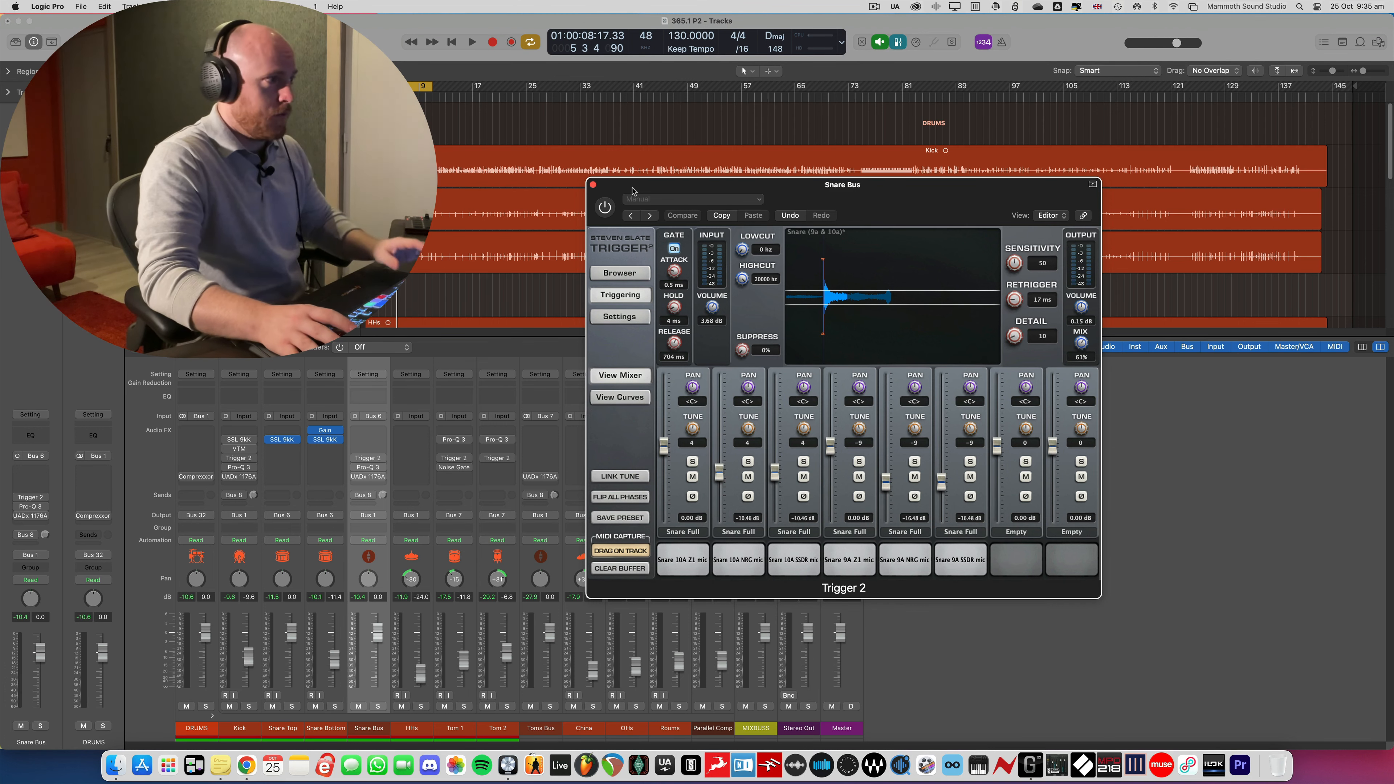
drag(632, 190, 615, 195)
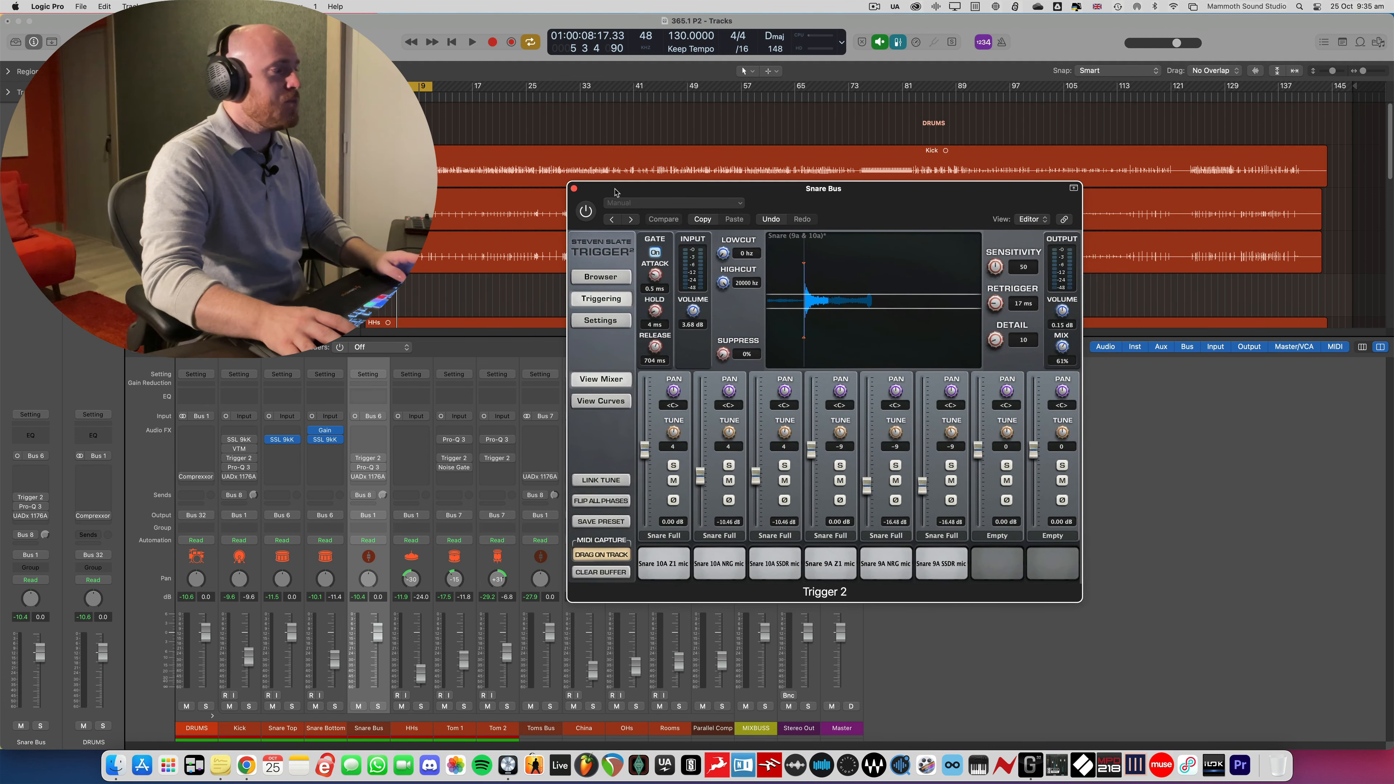
Enable Trigger 2 on Snare Bus during playback, compare it bypassed and enabled, and leave it enabled
key(space)
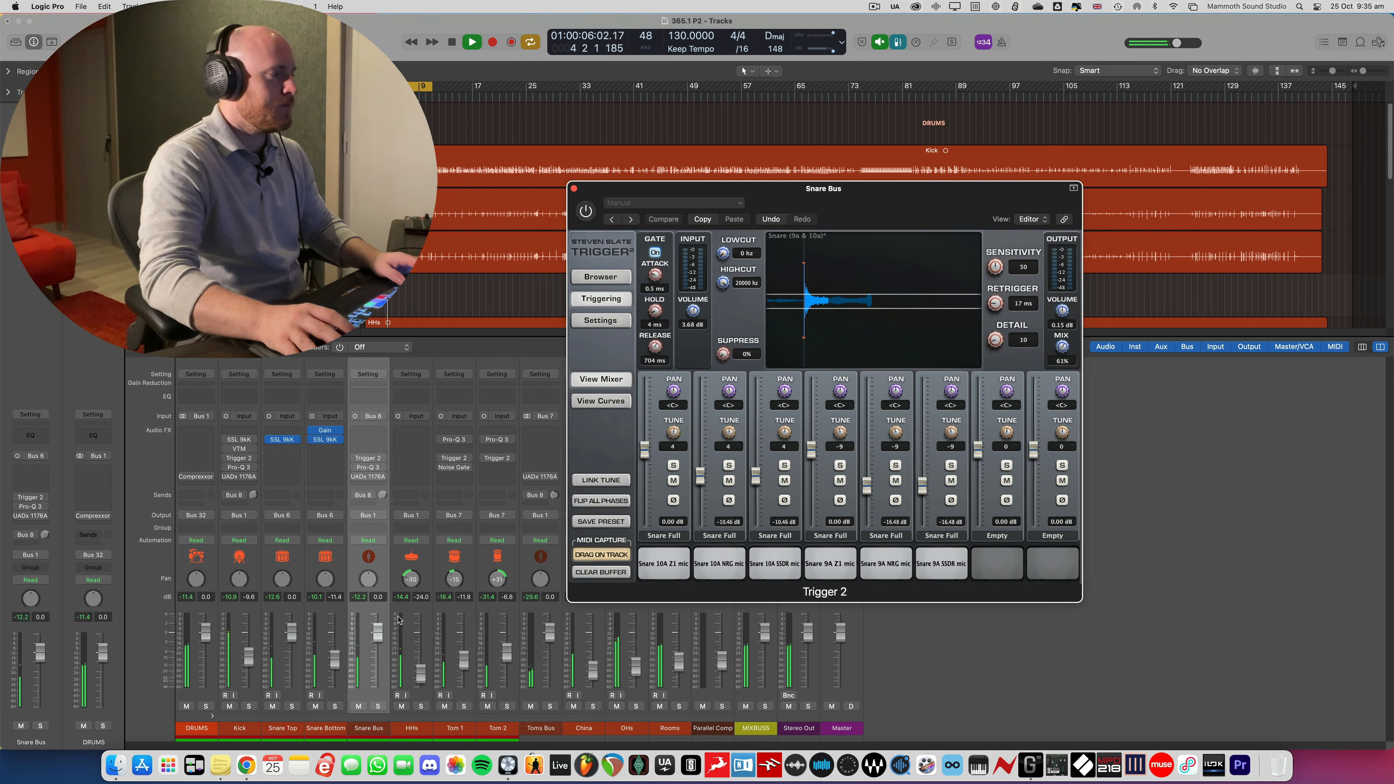
click(578, 214)
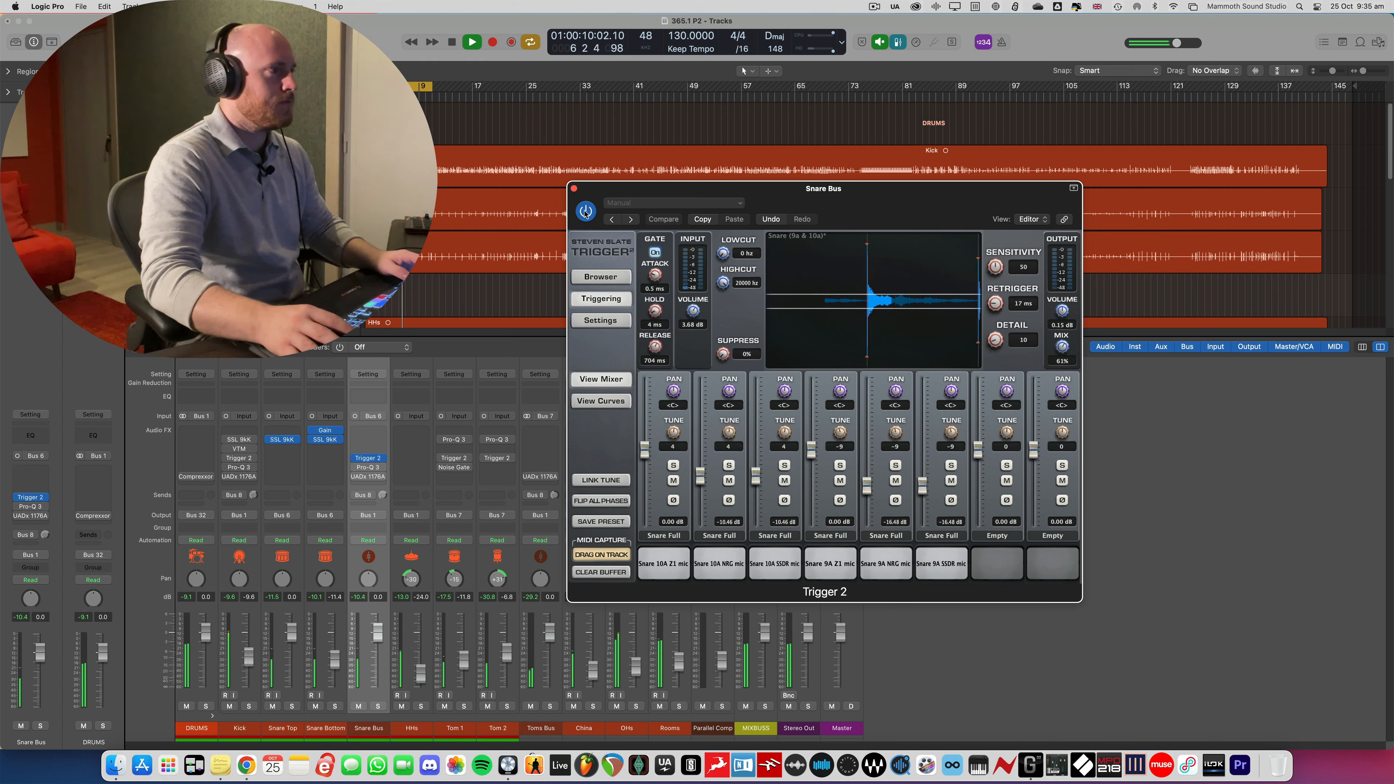
click(585, 214)
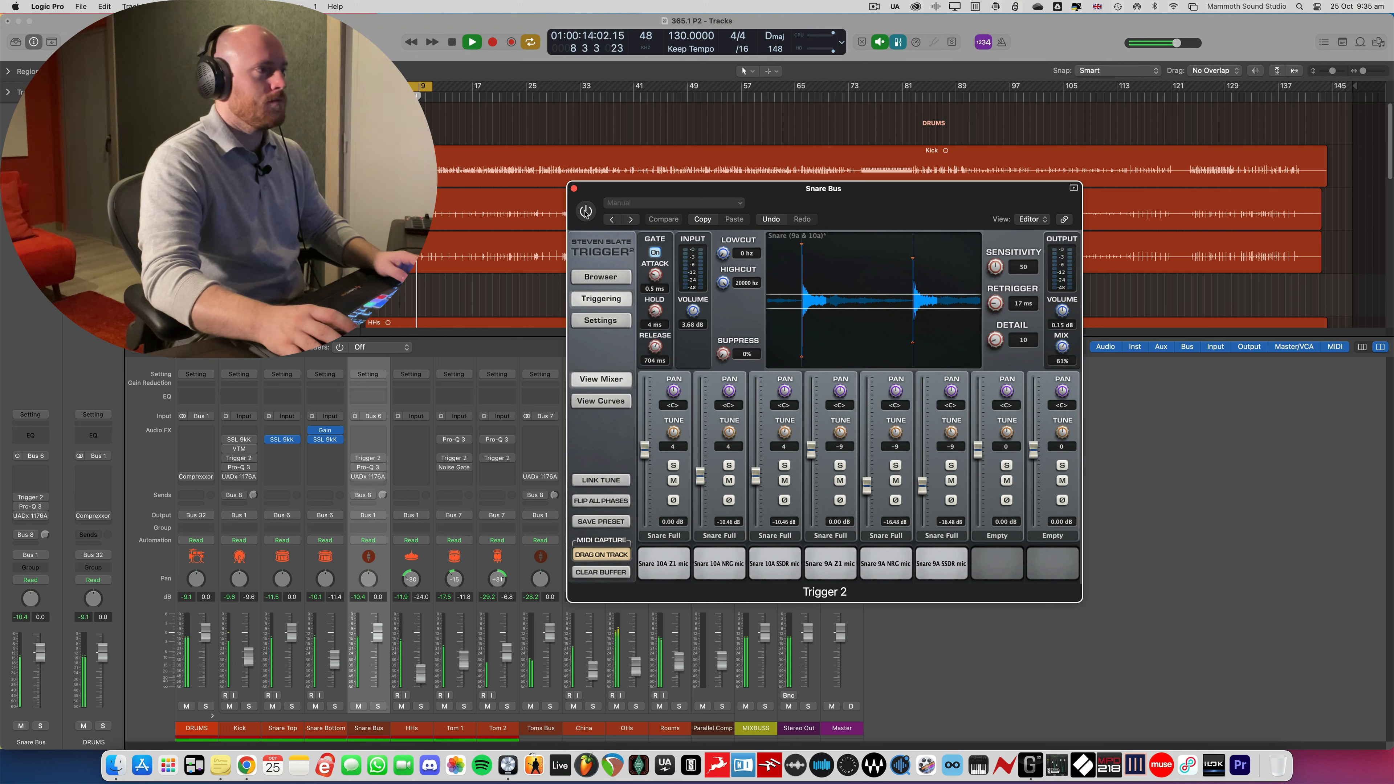
click(585, 212)
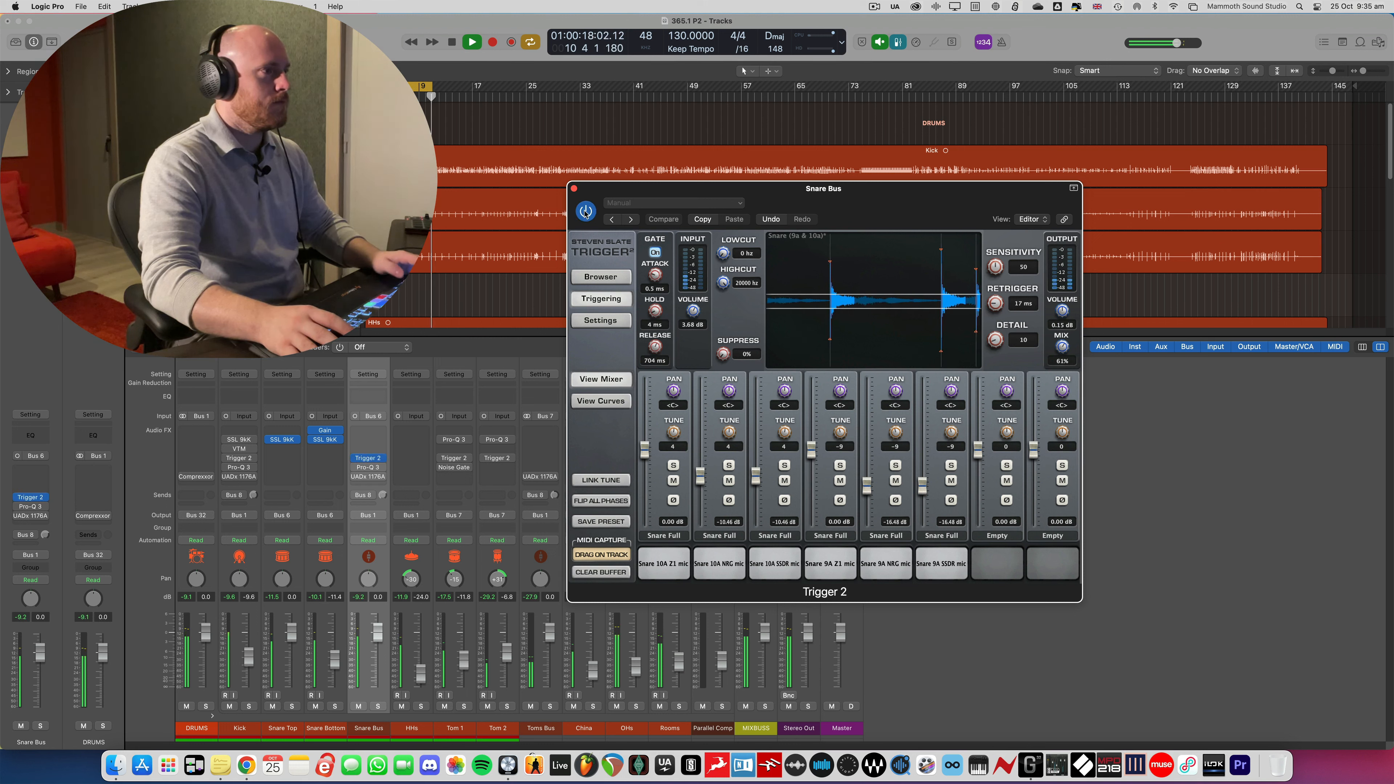
key(space)
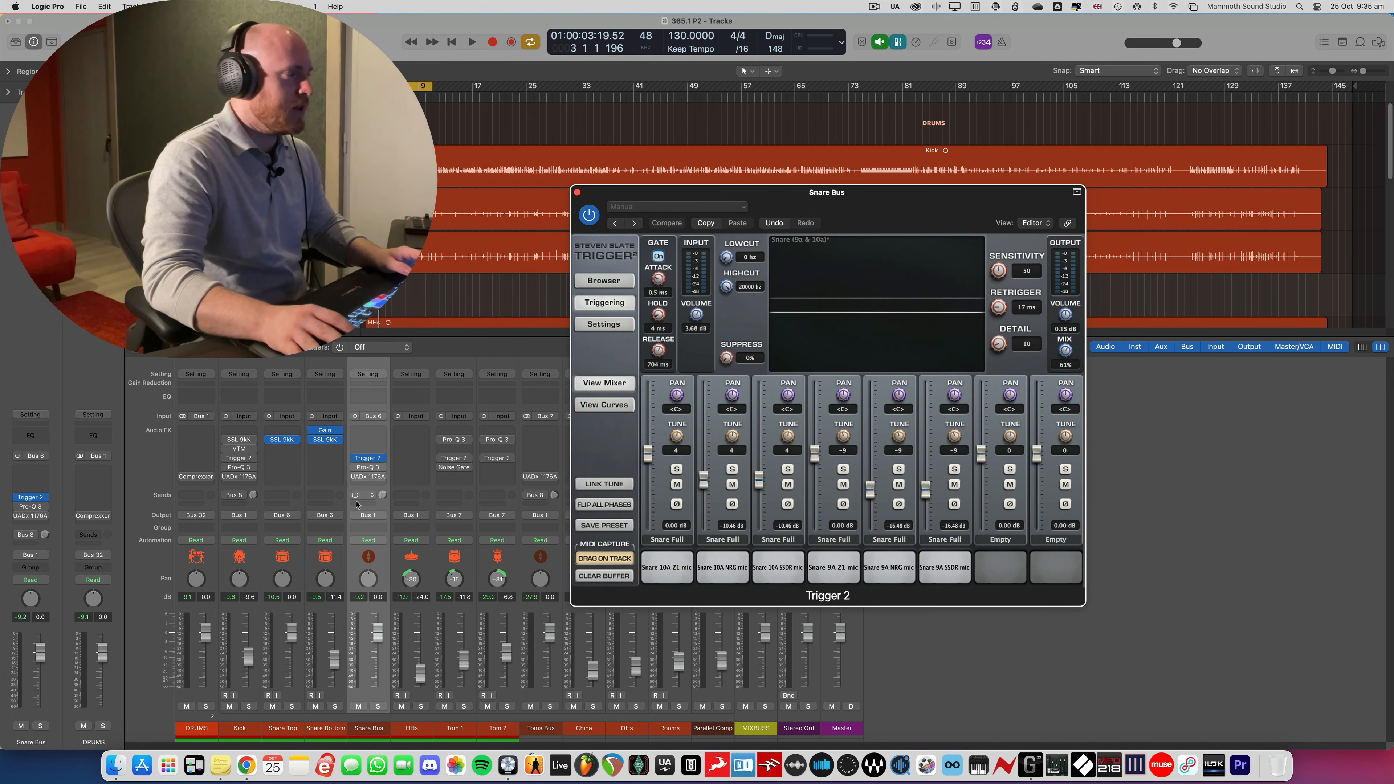
Insert a second Steven Slate Trigger 2 on Snare Bus ahead of the existing one and bypass the existing instance
click(368, 449)
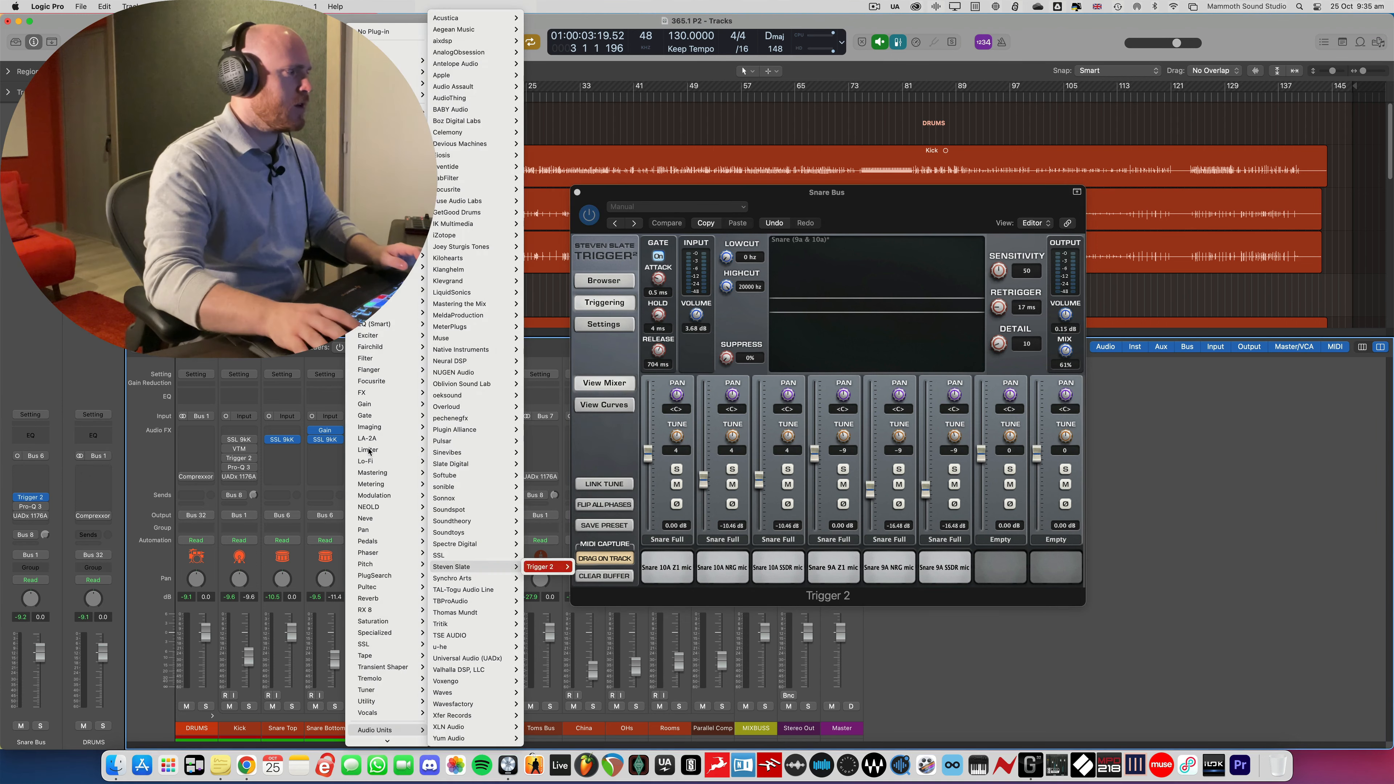
key(Return)
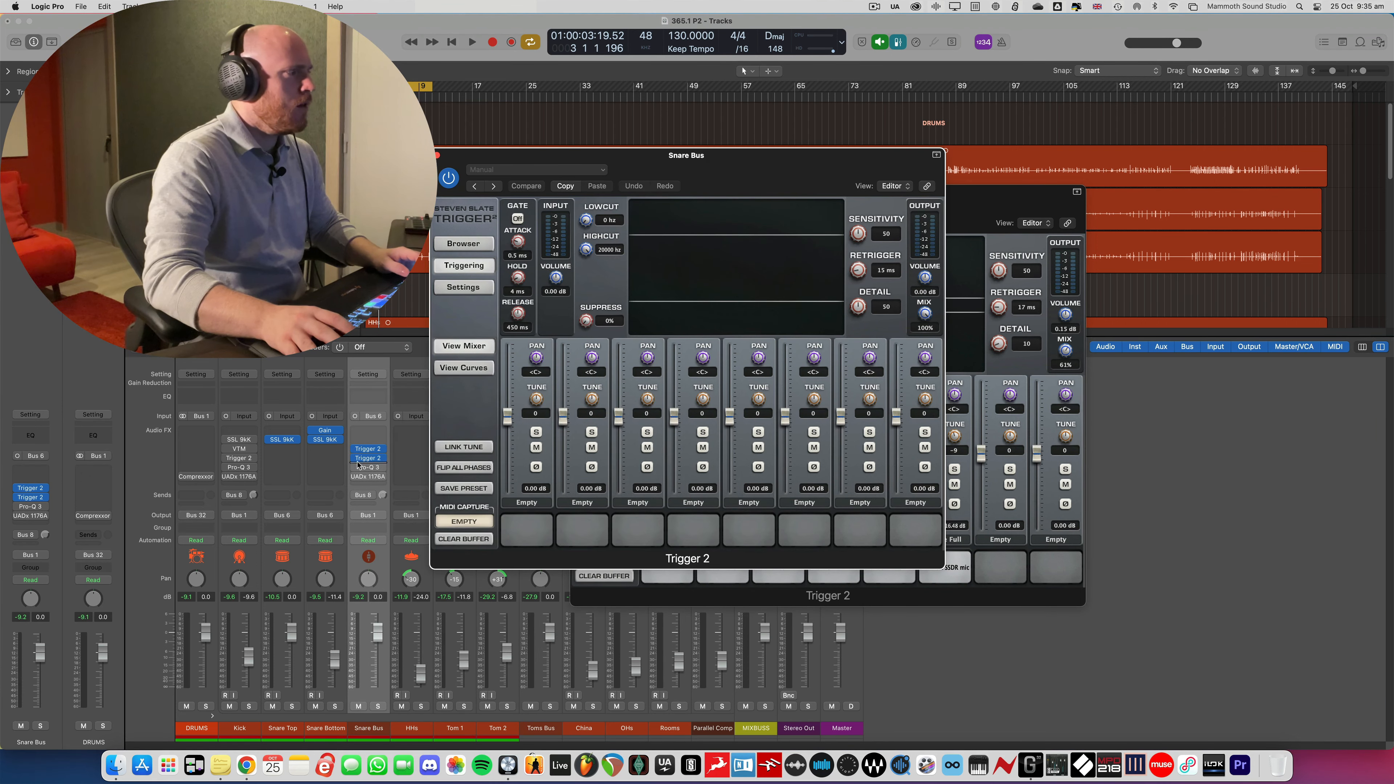
click(660, 163)
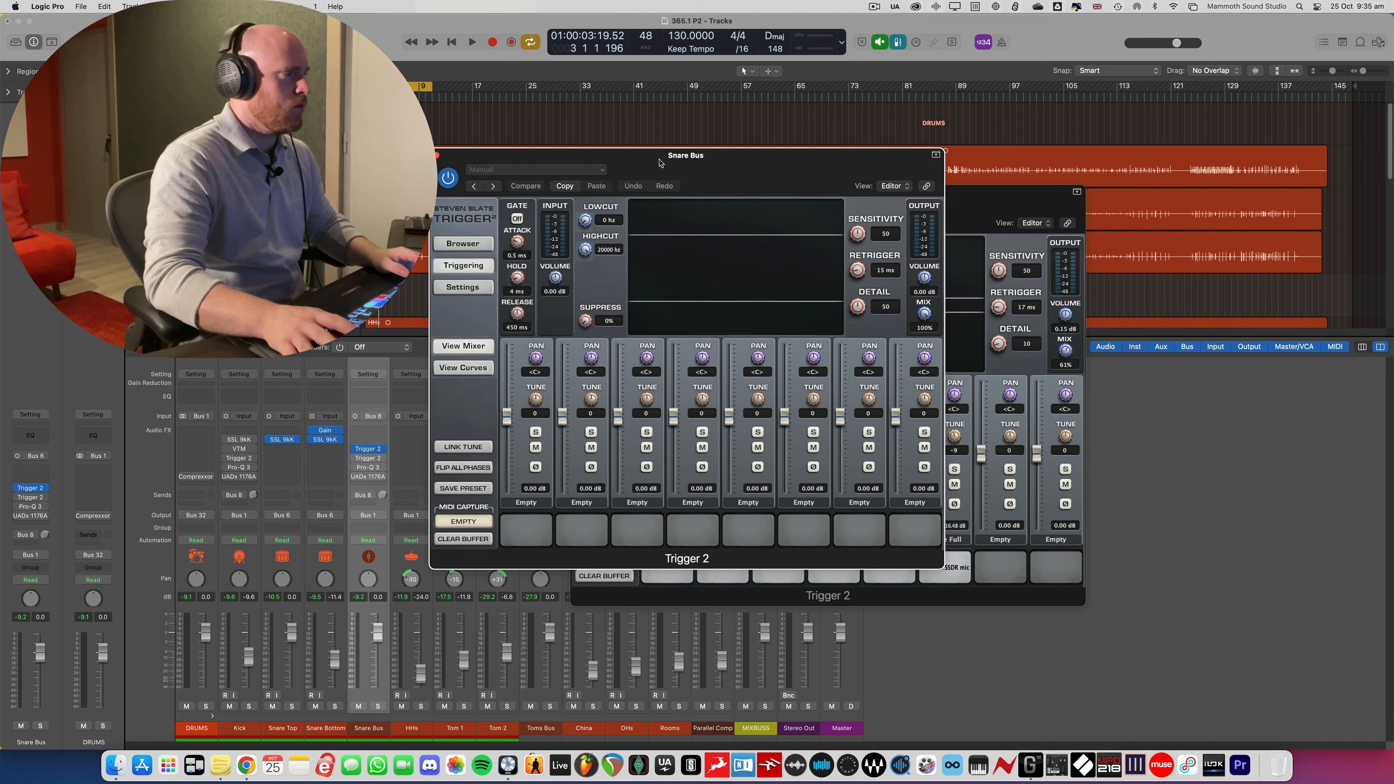
Arrange the two Trigger 2 windows side by side and open the sample browser in the empty instance
drag(661, 163, 387, 184)
drag(741, 199, 895, 181)
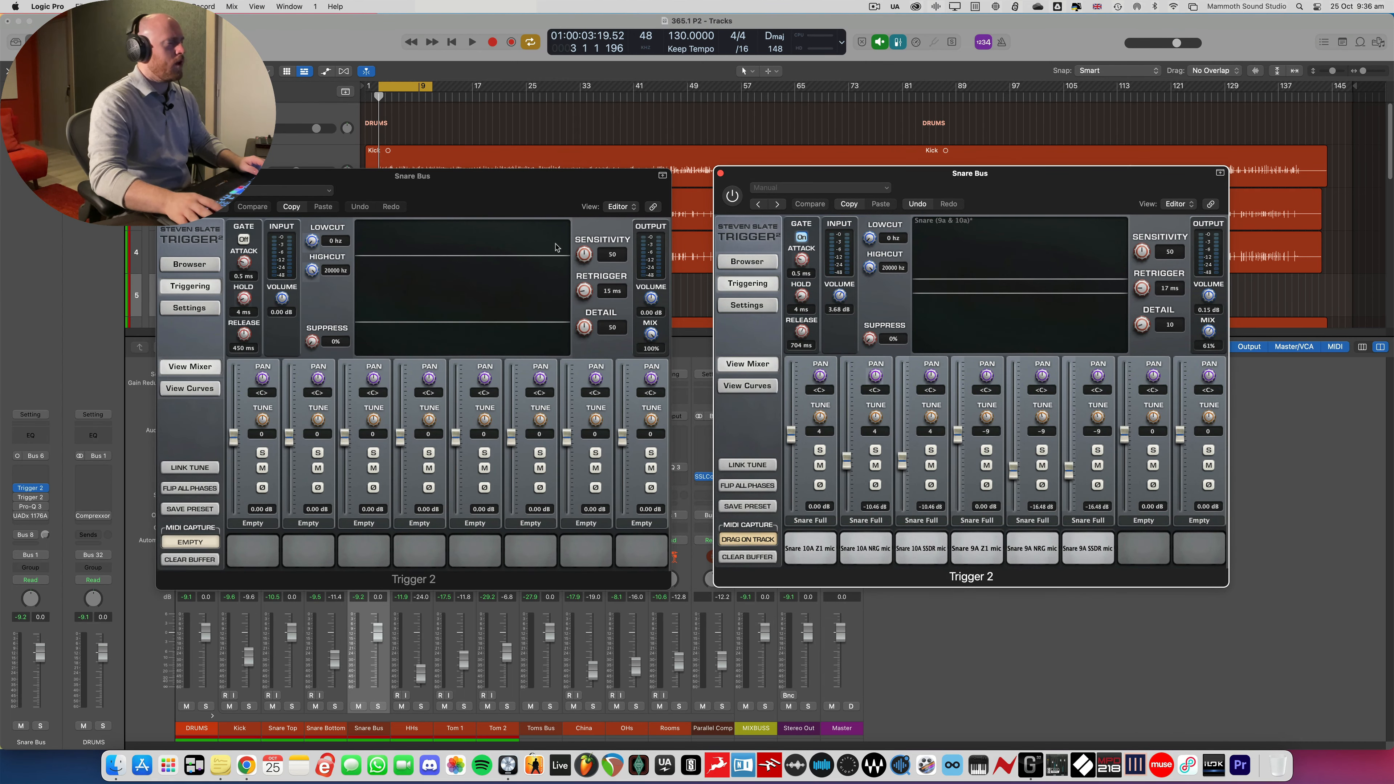
drag(438, 193, 451, 197)
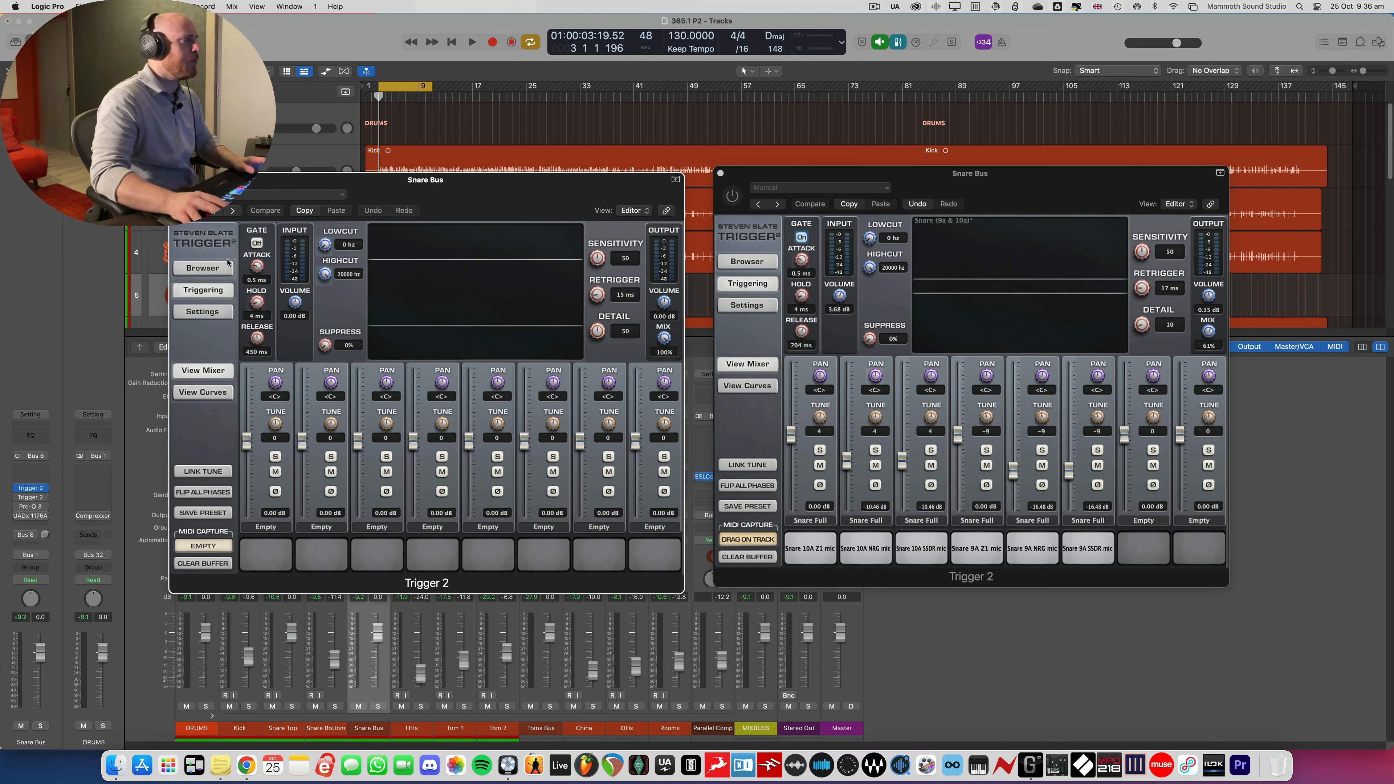
click(203, 268)
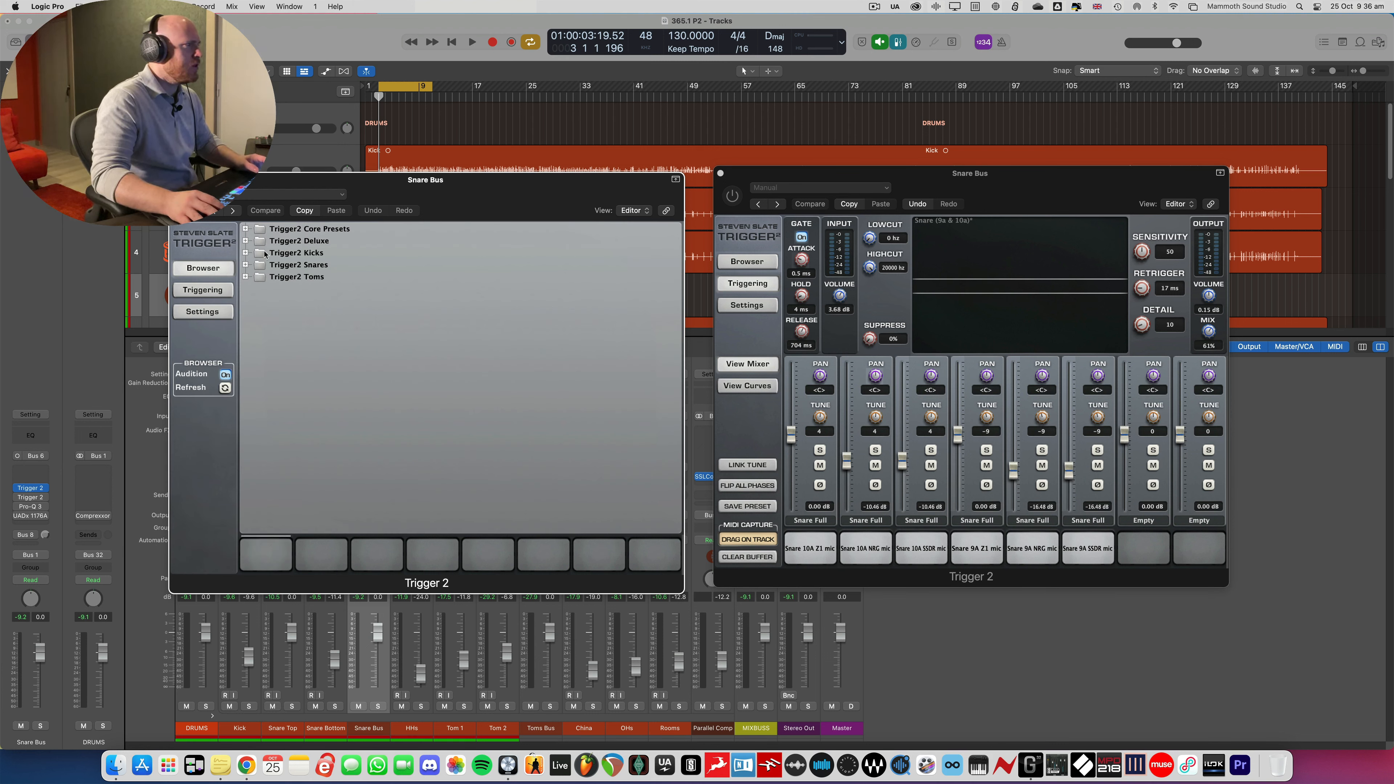
Load the Snare (9a & 10a) preset from the SSD Classic Kit Presets' Paramore Kit into the new Trigger 2 and show its triggering controls
click(246, 229)
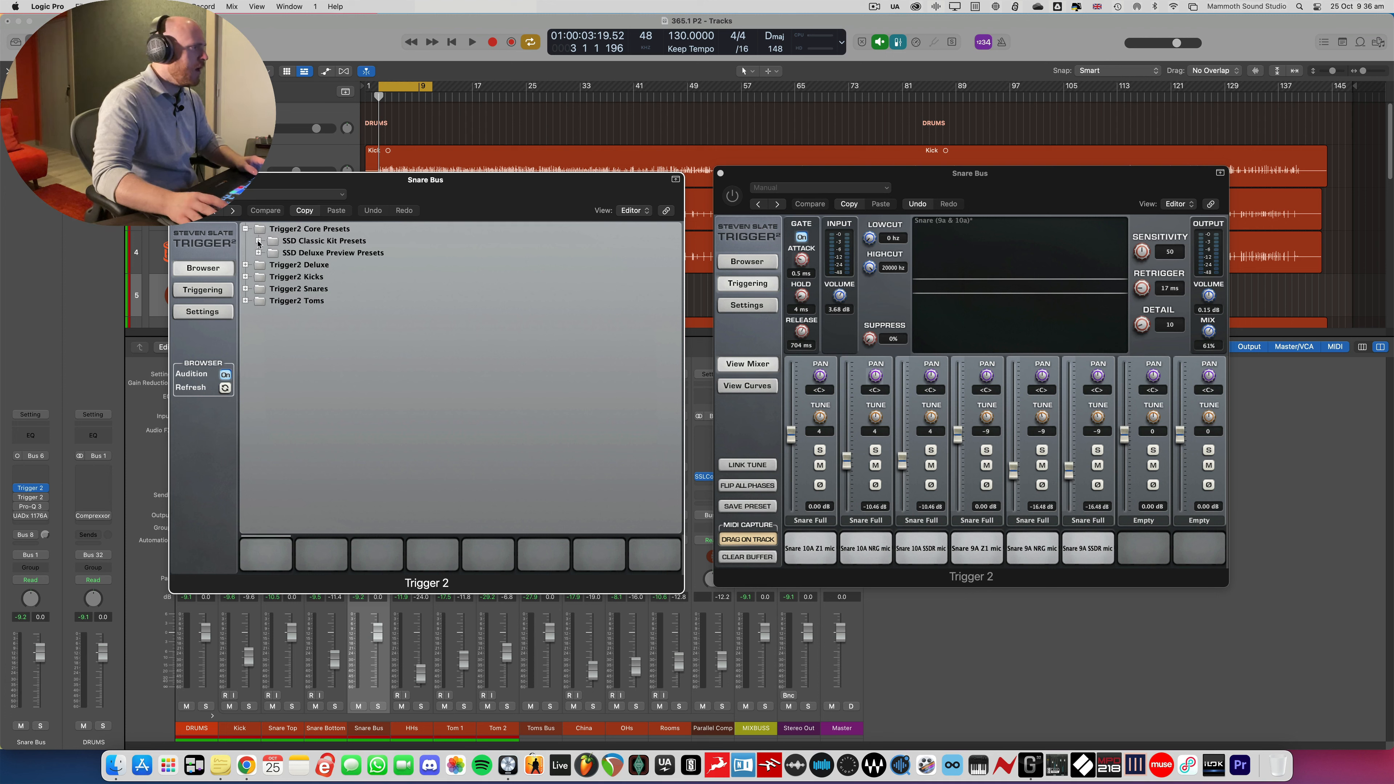
click(258, 241)
scroll(338, 369, down, 1)
scroll(339, 369, down, 15)
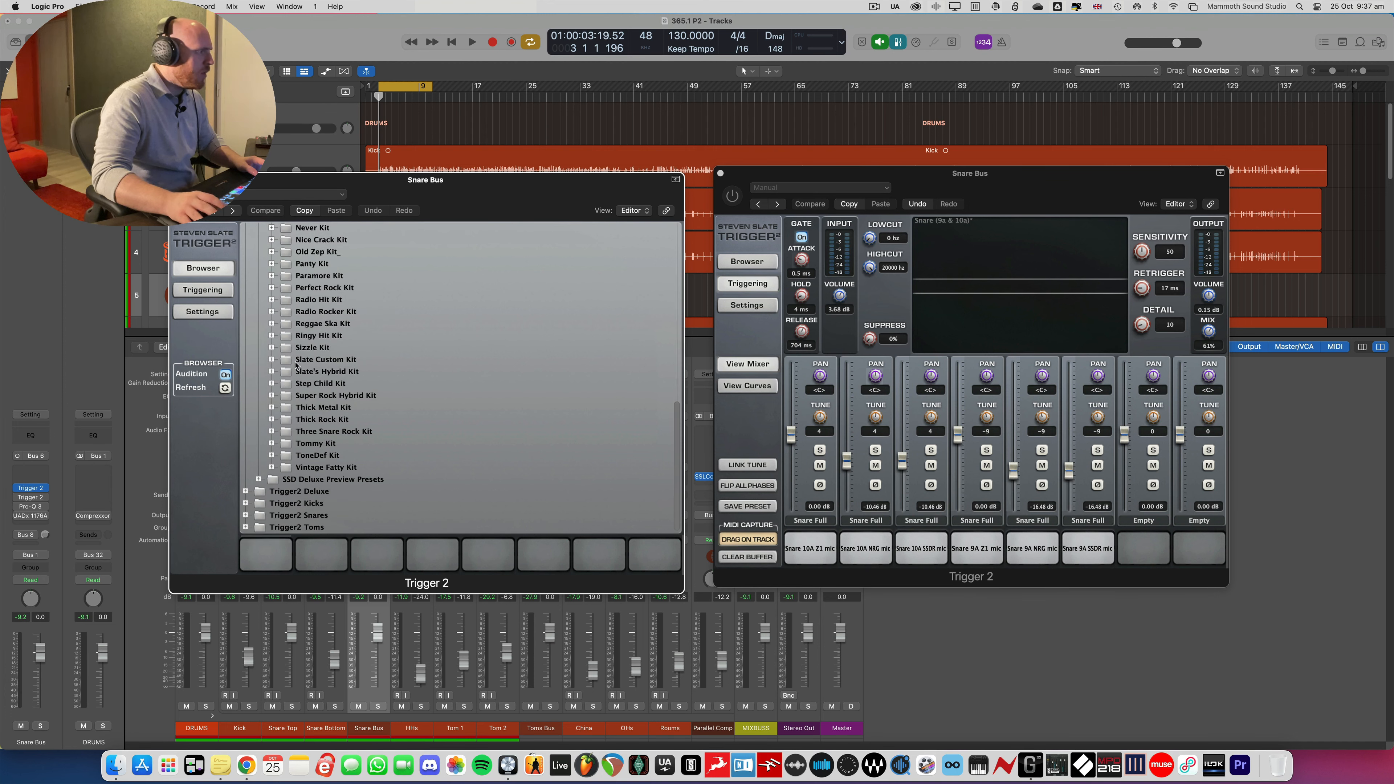
click(272, 275)
double_click(336, 348)
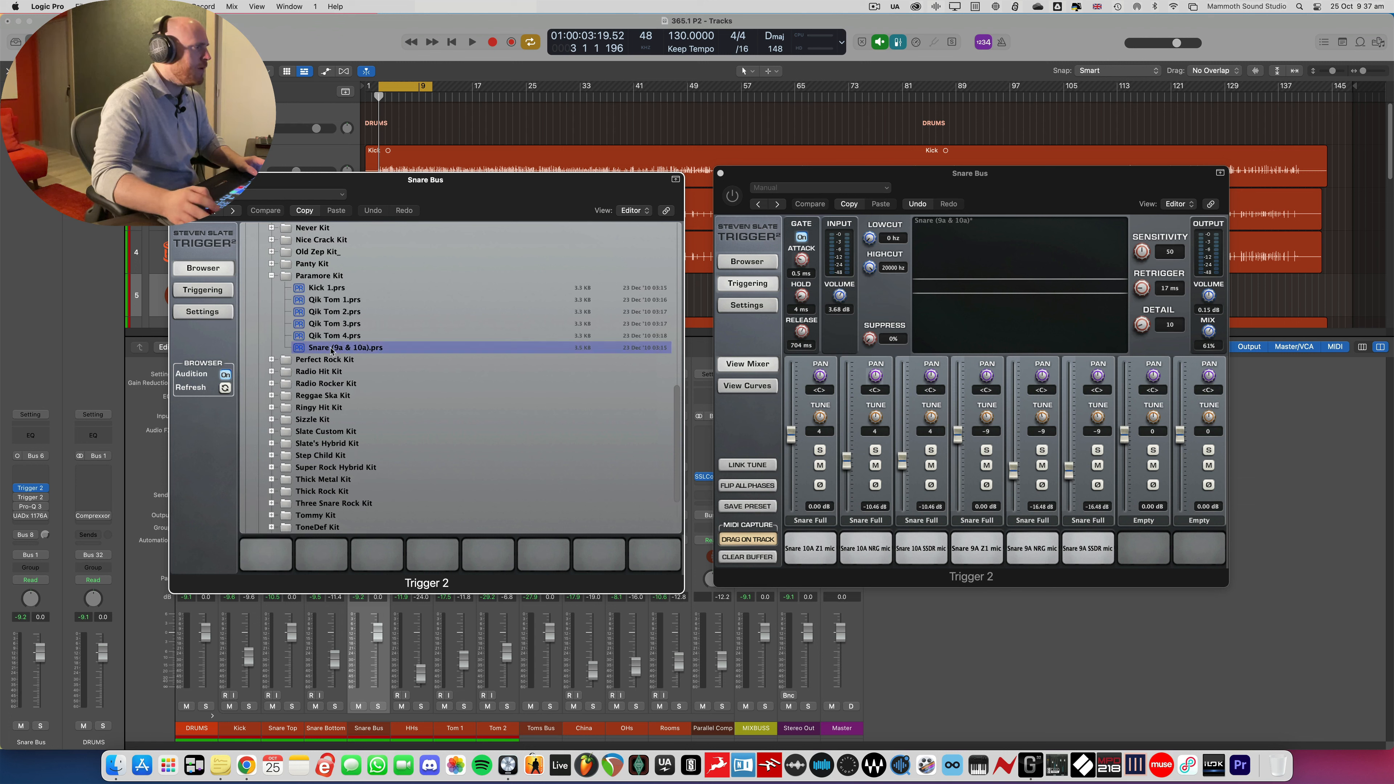
click(203, 289)
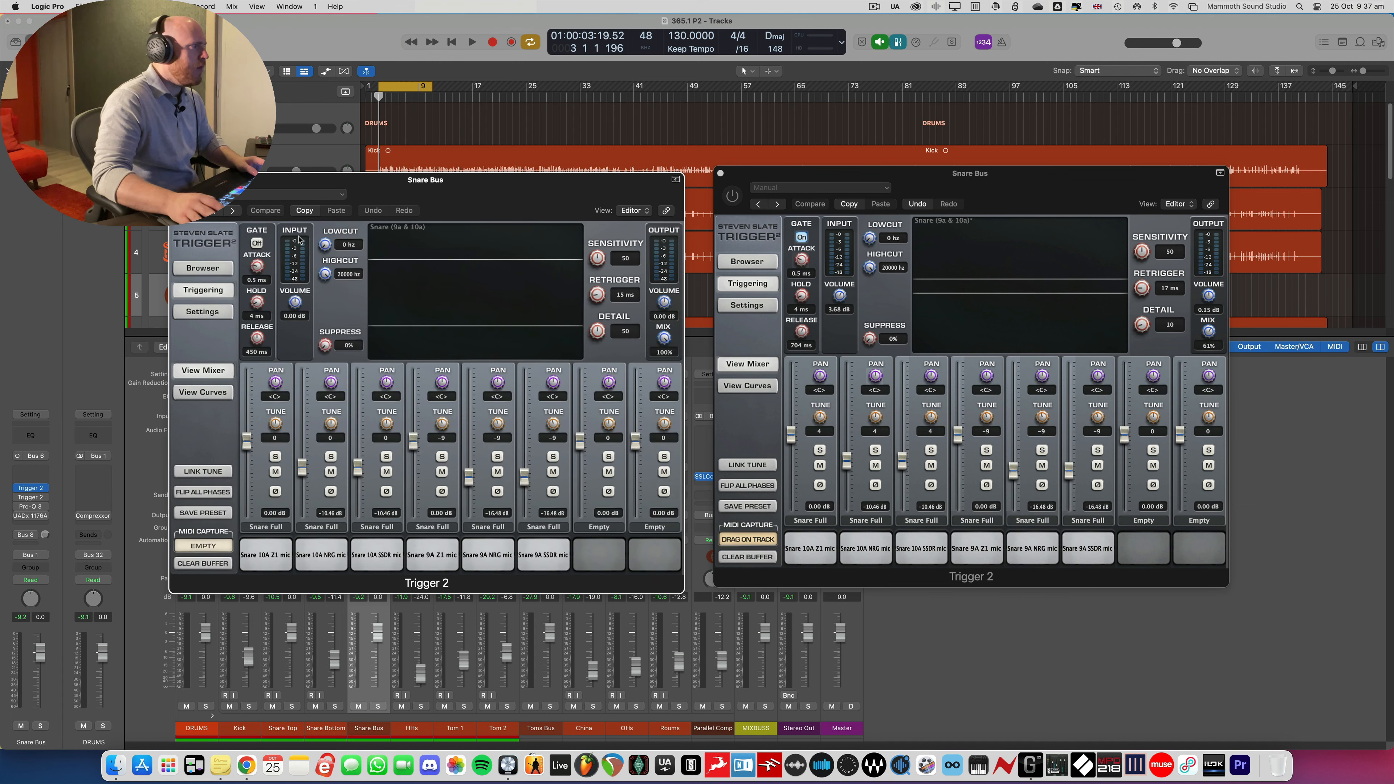
drag(368, 183, 356, 178)
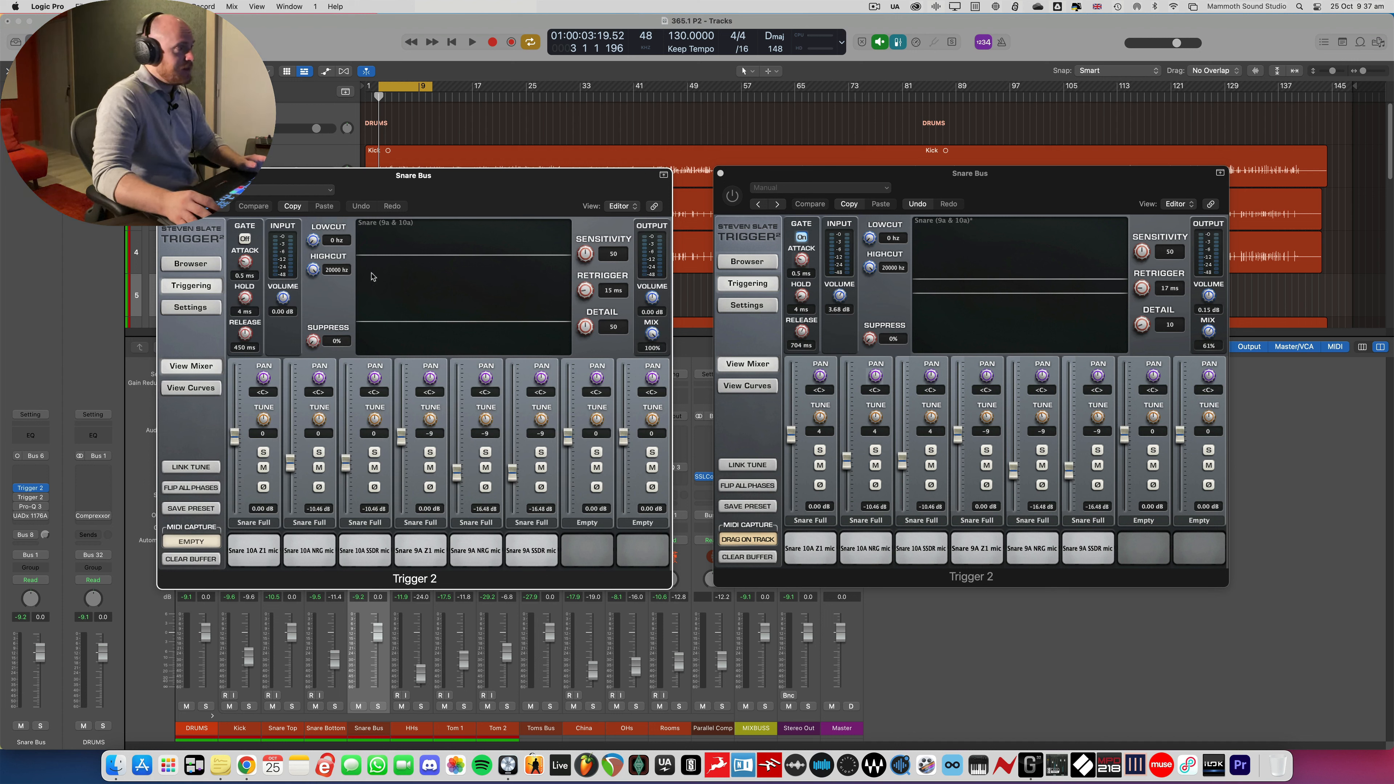
Solo Snare Bus and lower the new Trigger 2's Detail to 25, checking the detected hits during playback
key(space)
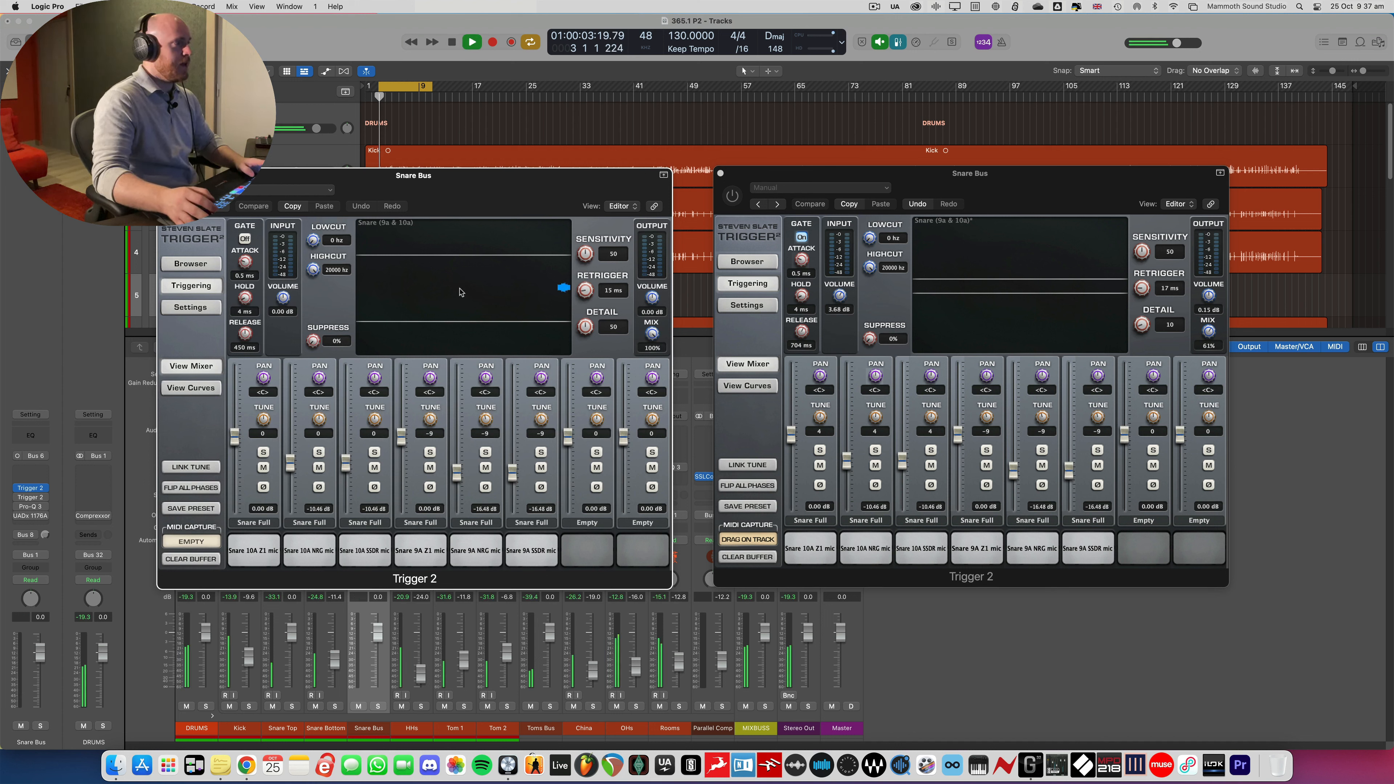
click(377, 707)
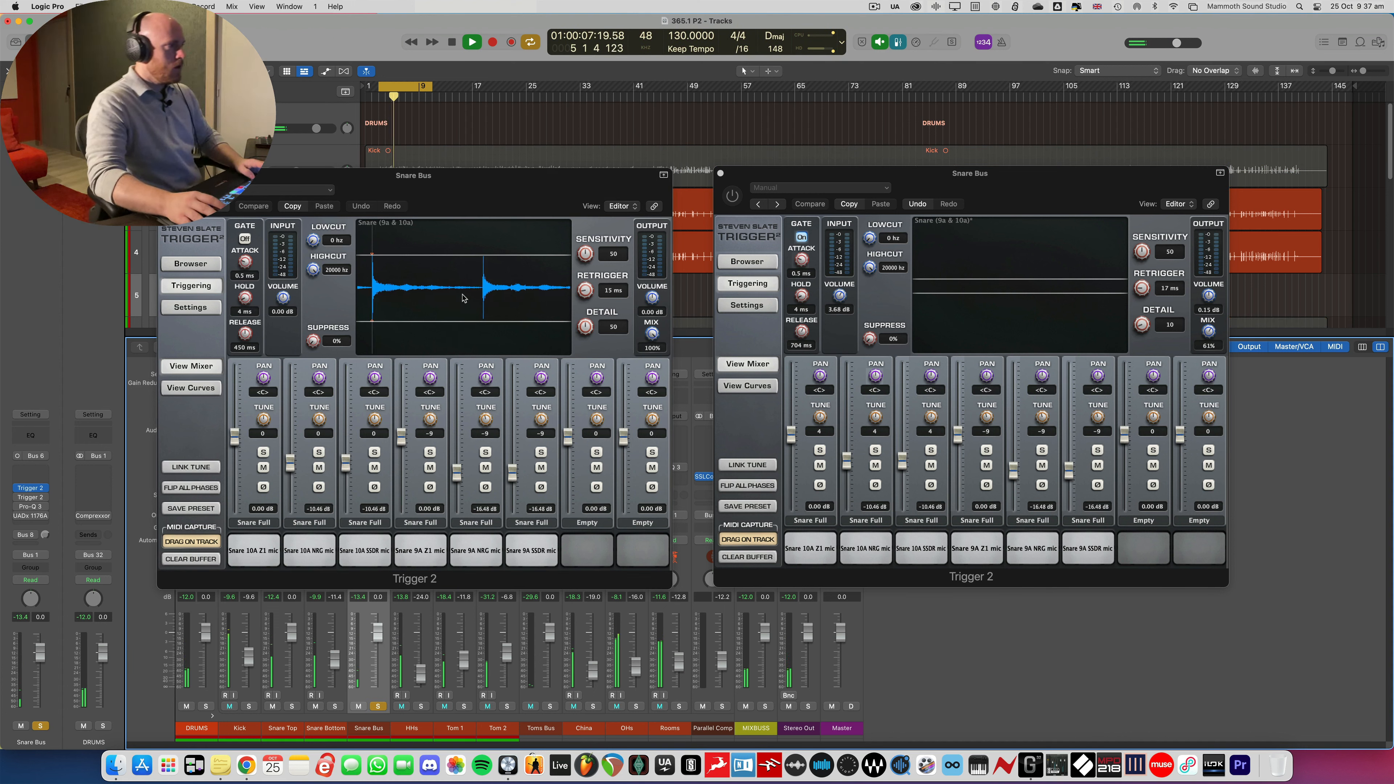
key(space)
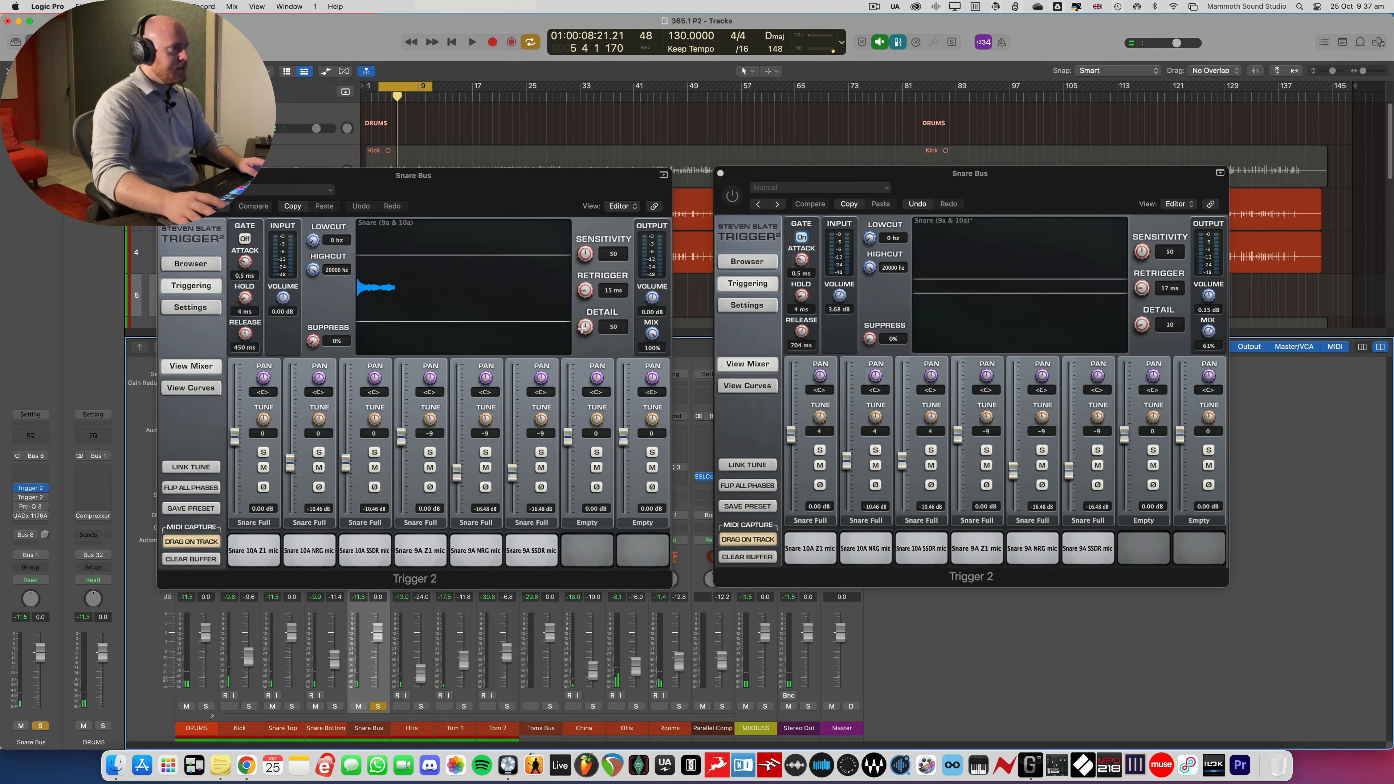
drag(586, 327, 584, 343)
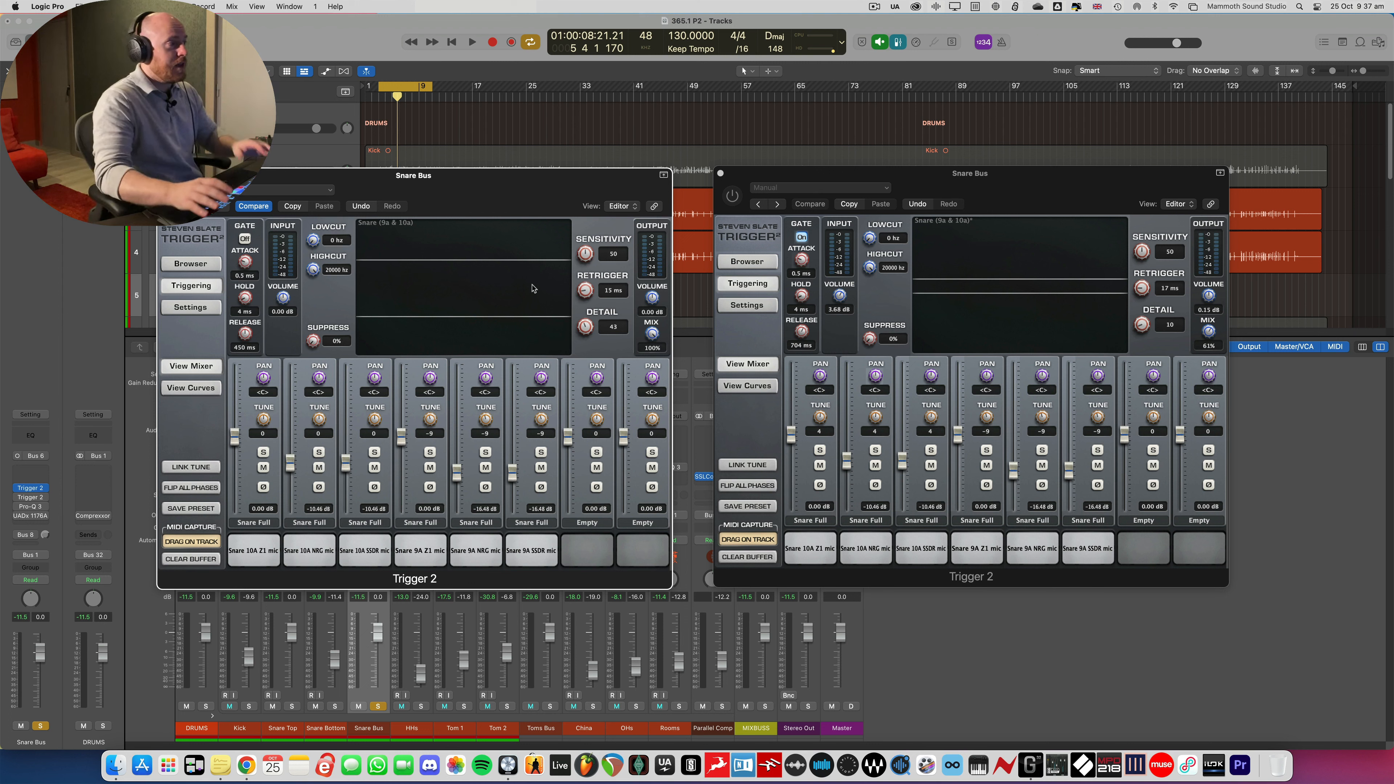
key(space)
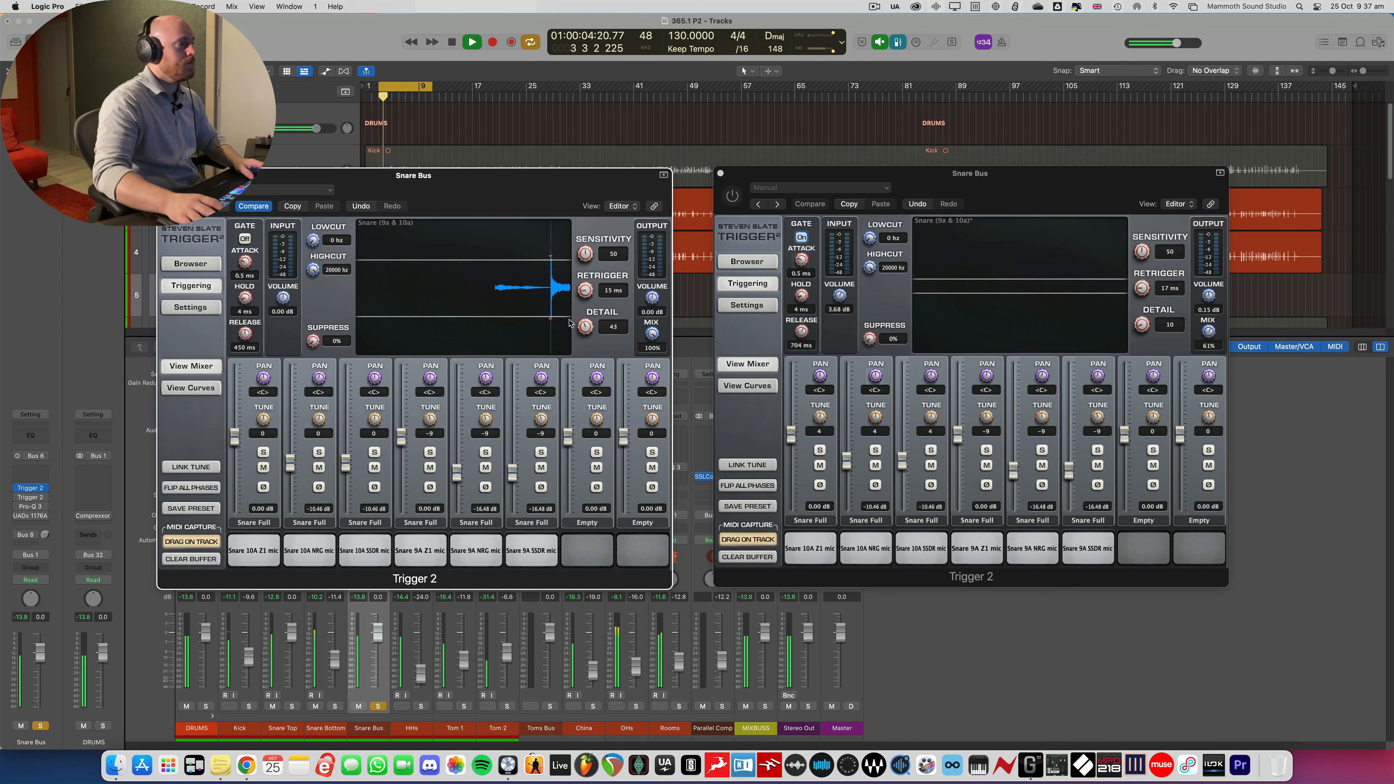
drag(576, 326, 582, 356)
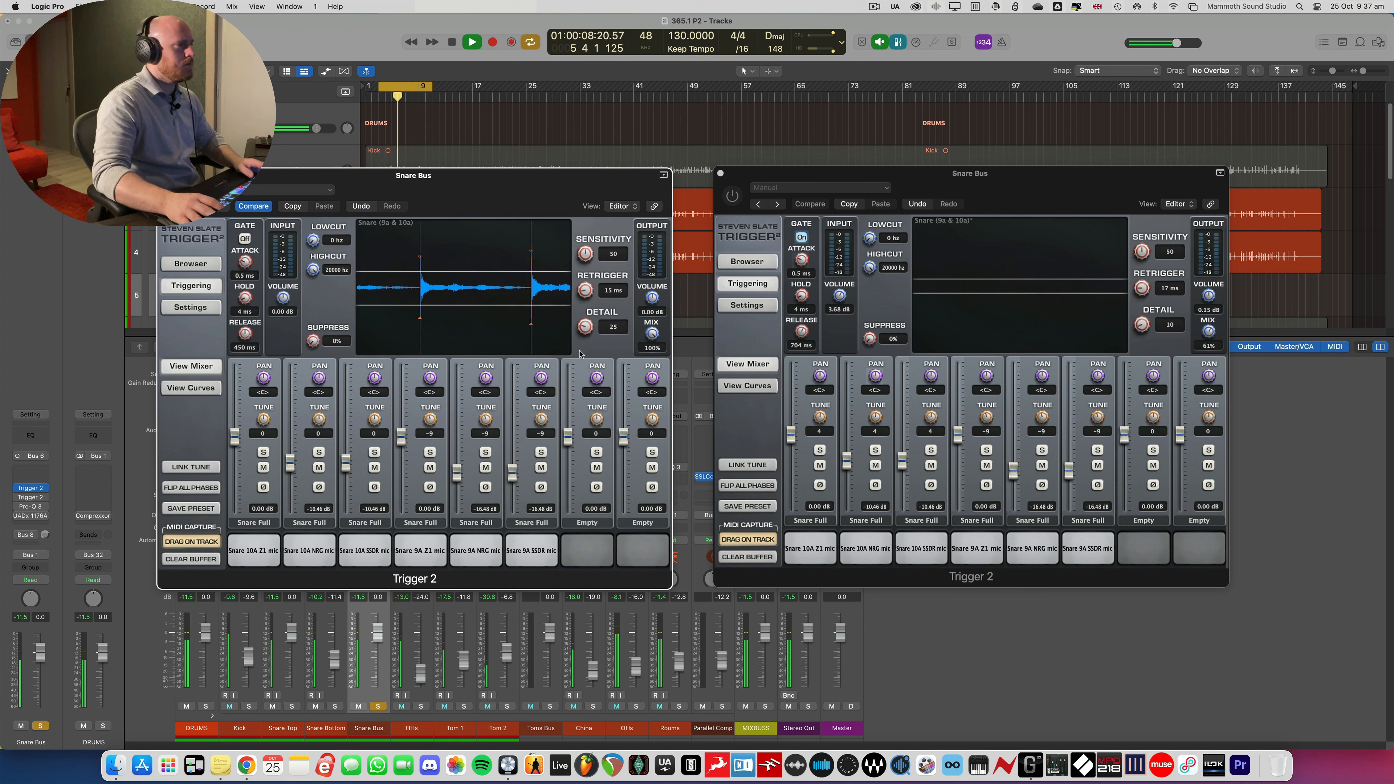
key(space)
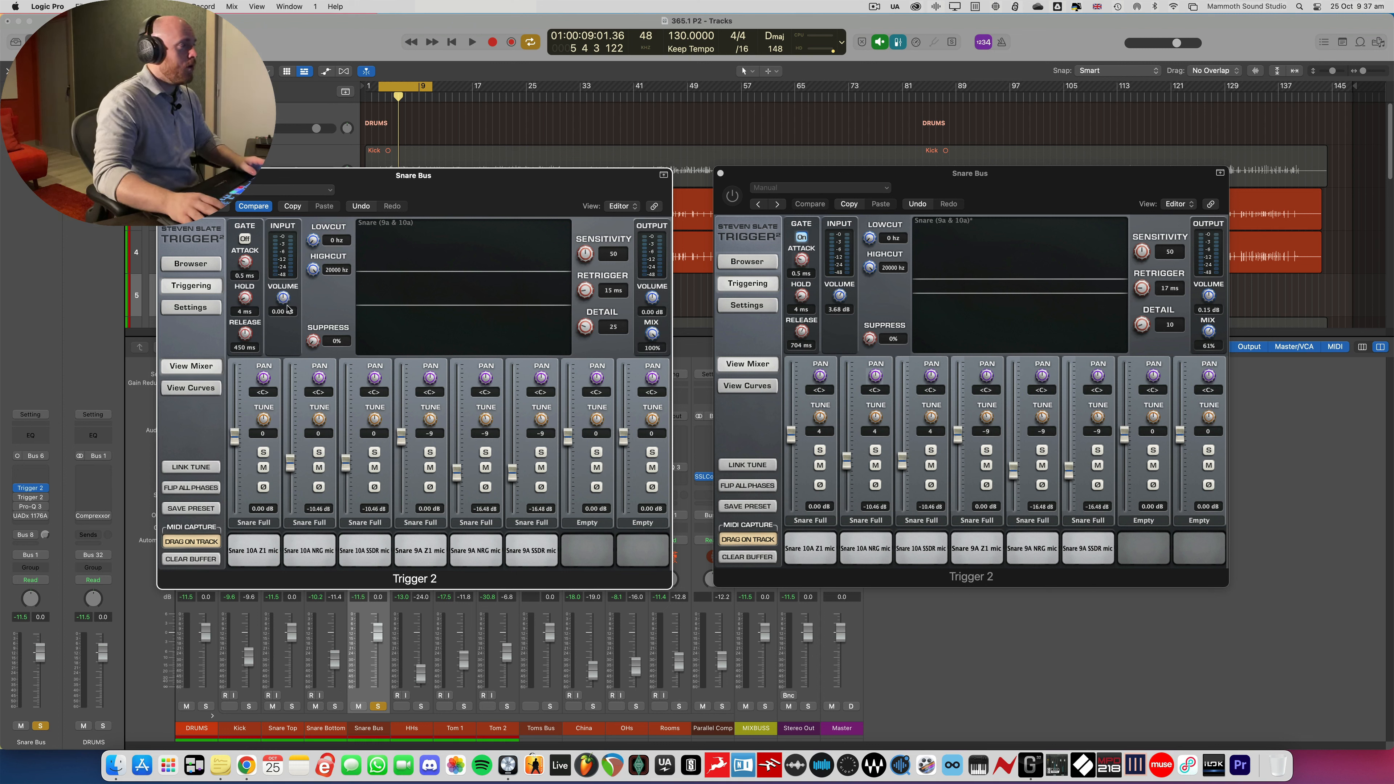
Raise the new Trigger 2's input volume to 3.64 dB and set Detail to 23 during playback
key(space)
scroll(285, 296, up, 2)
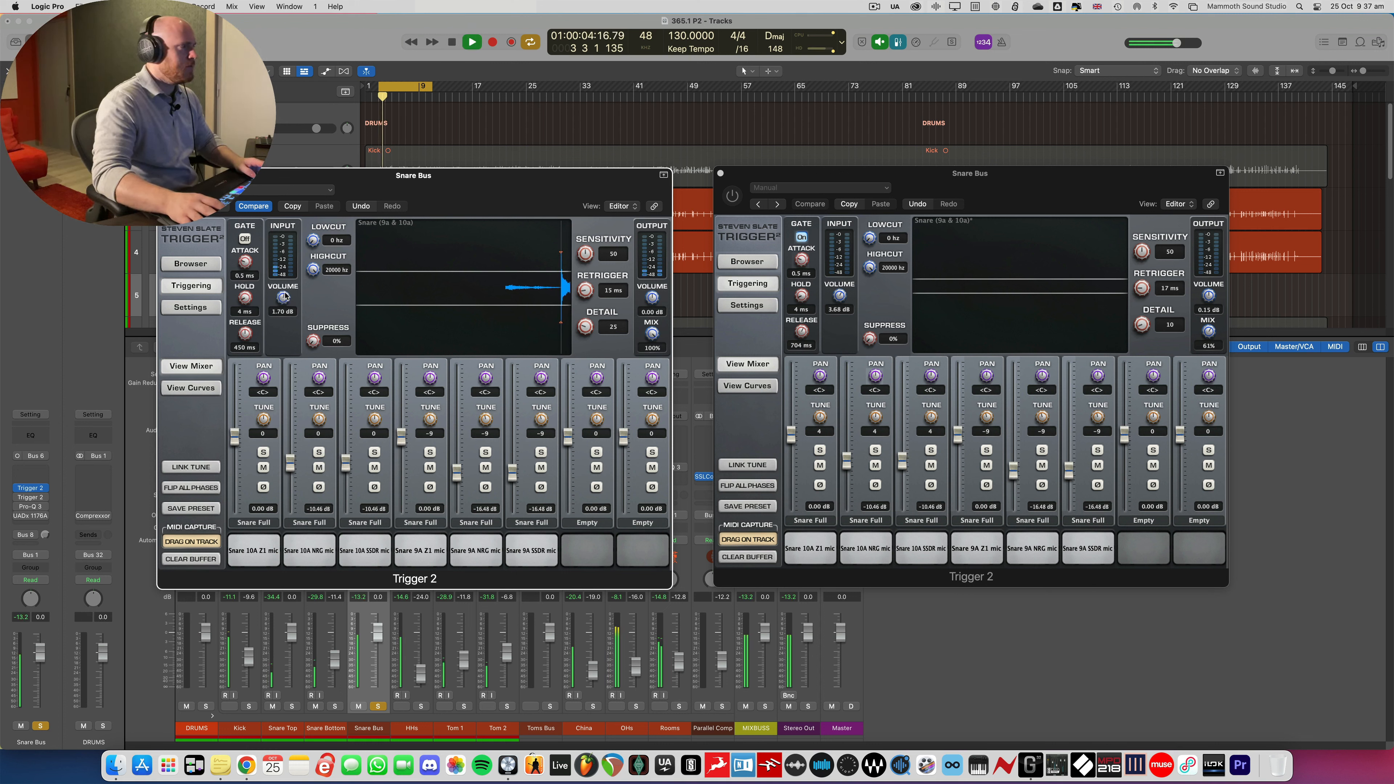
scroll(285, 296, up, 2)
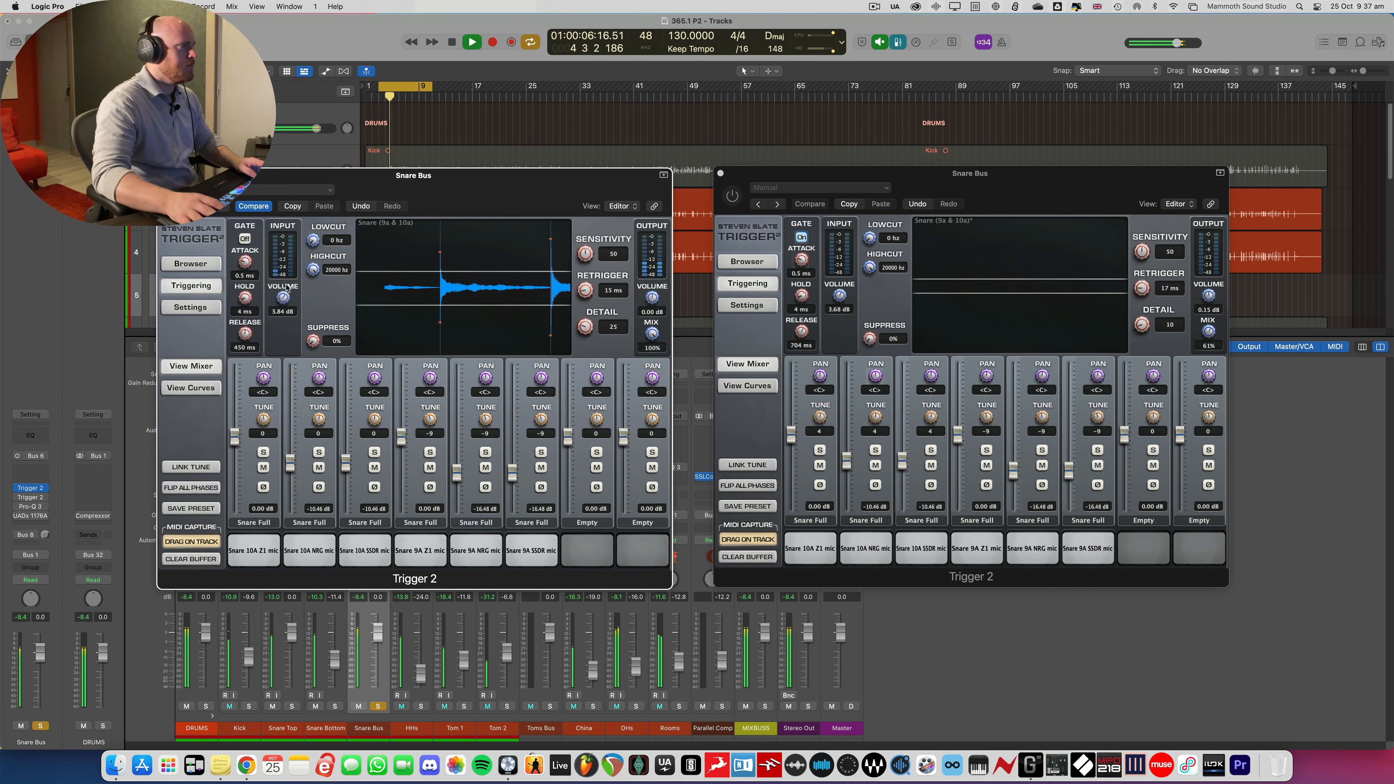
drag(286, 285, 288, 286)
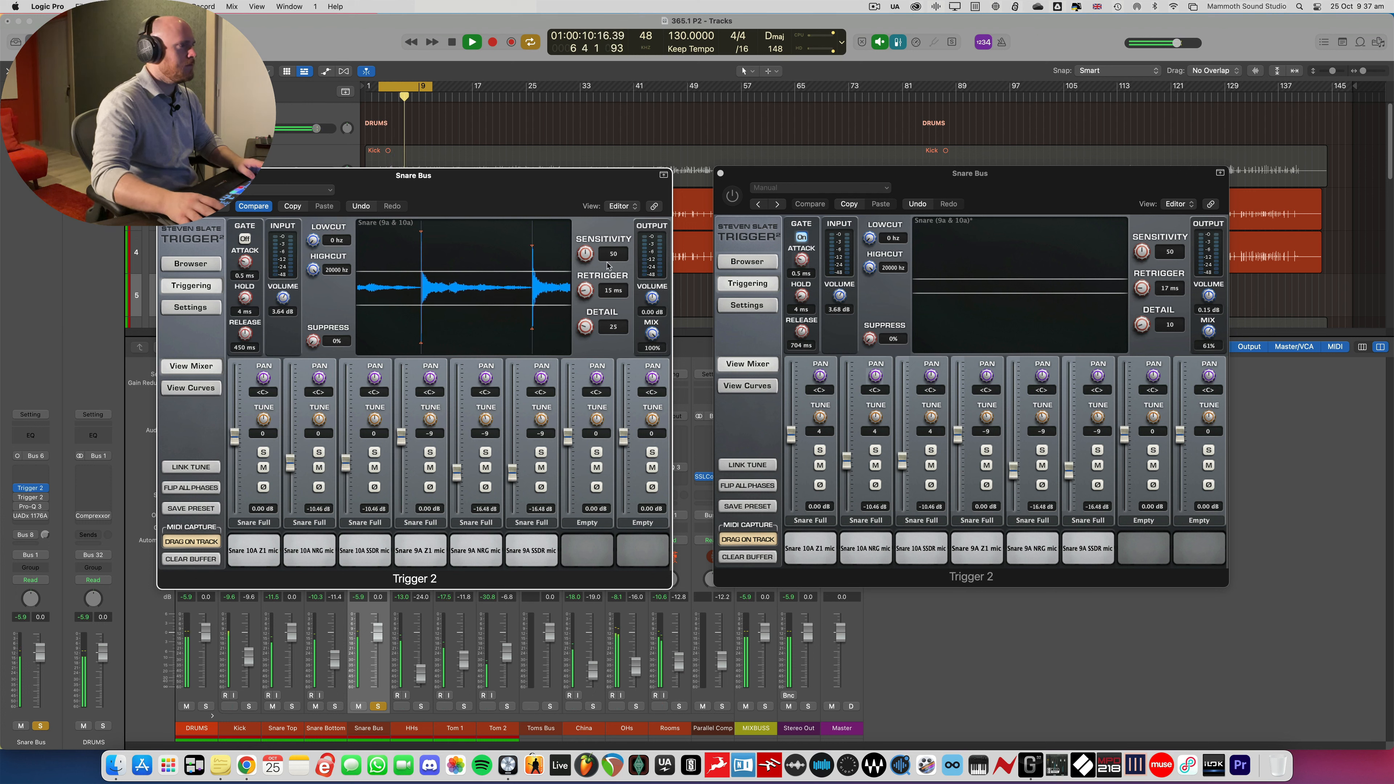
drag(583, 328, 583, 331)
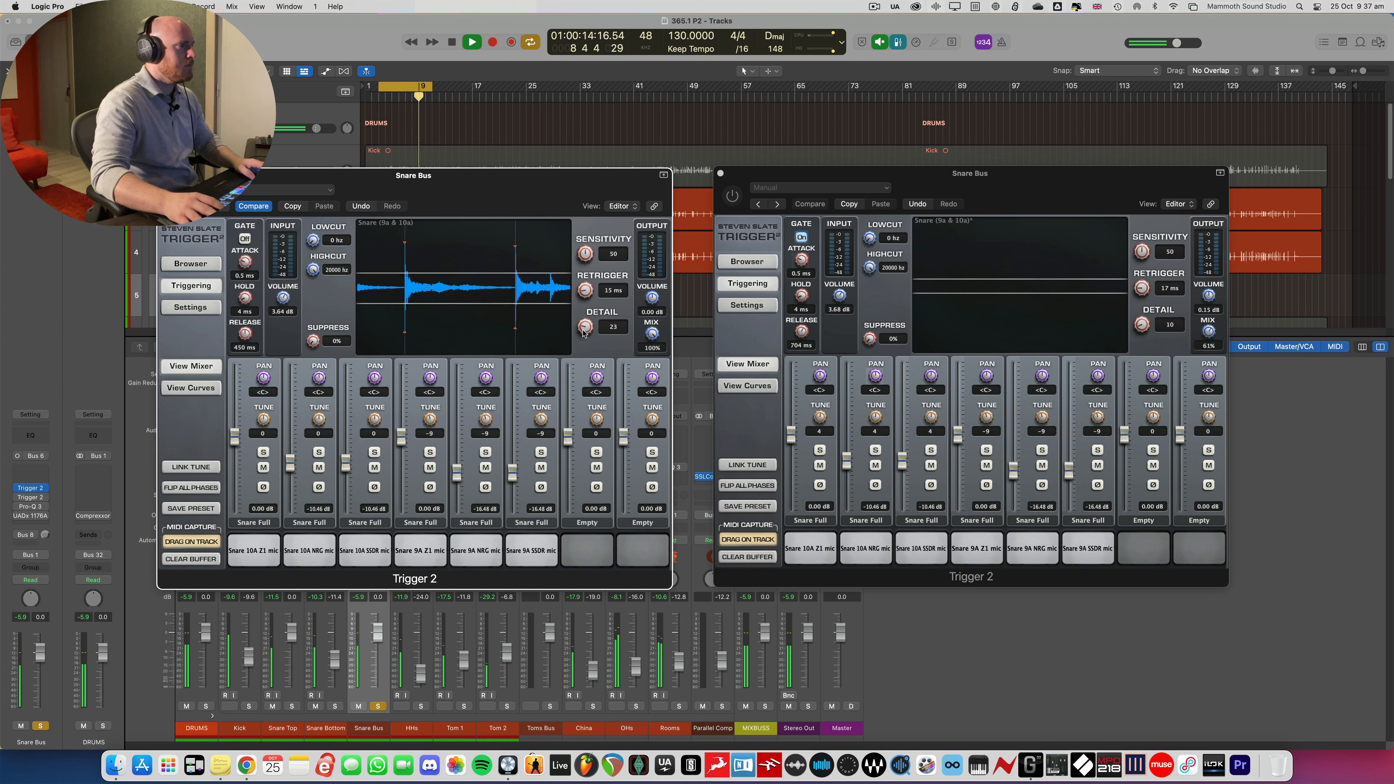
key(space)
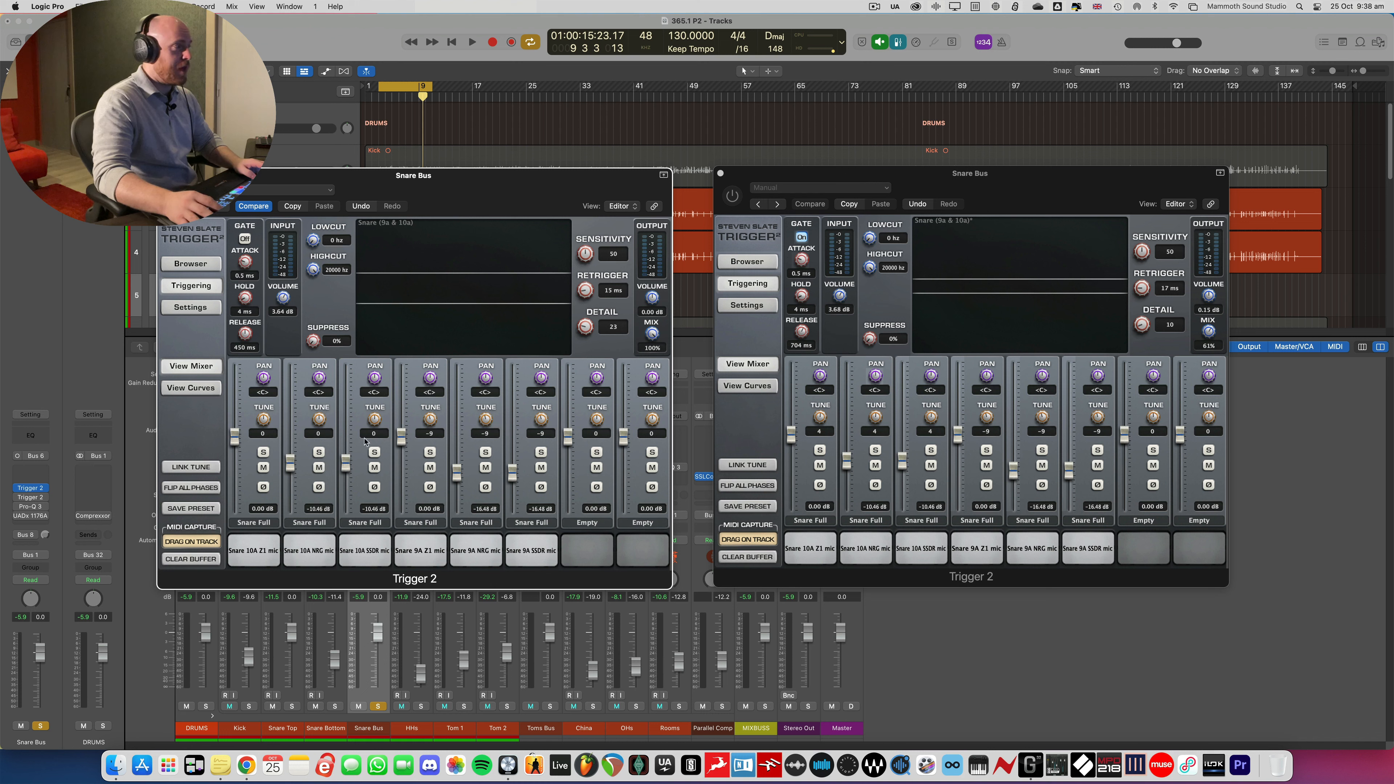
Mute every loaded sample except Snare 10A Z1 during playback to audition it alone
key(space)
click(319, 468)
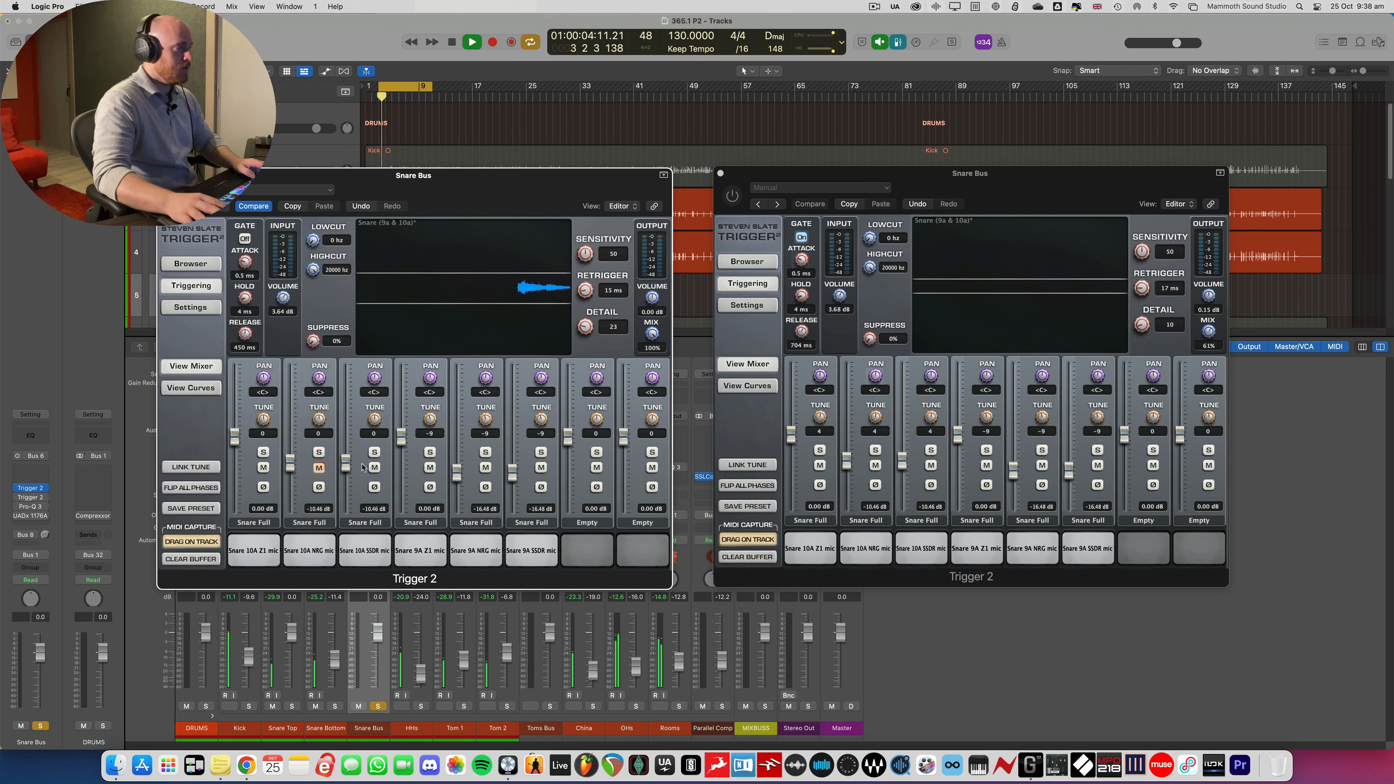
click(374, 468)
click(432, 468)
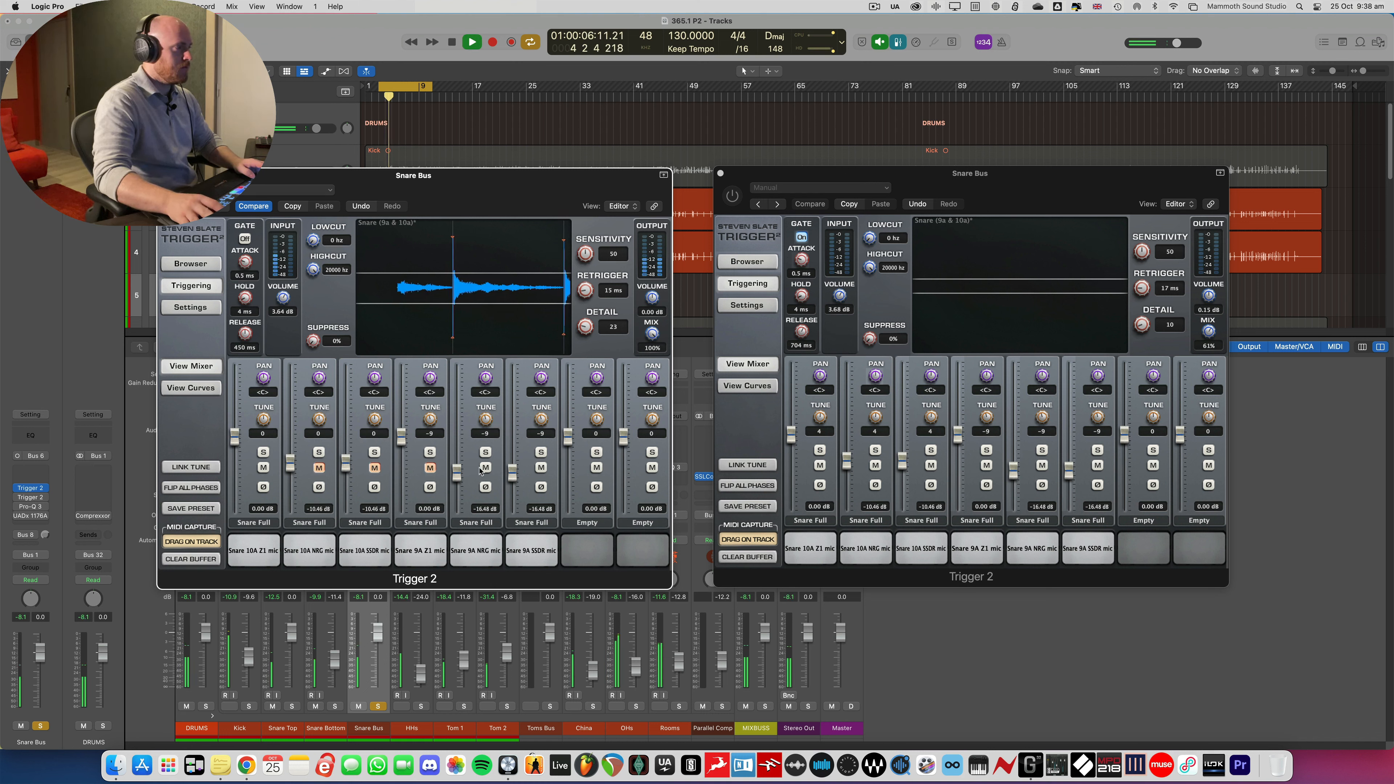
click(486, 468)
click(541, 468)
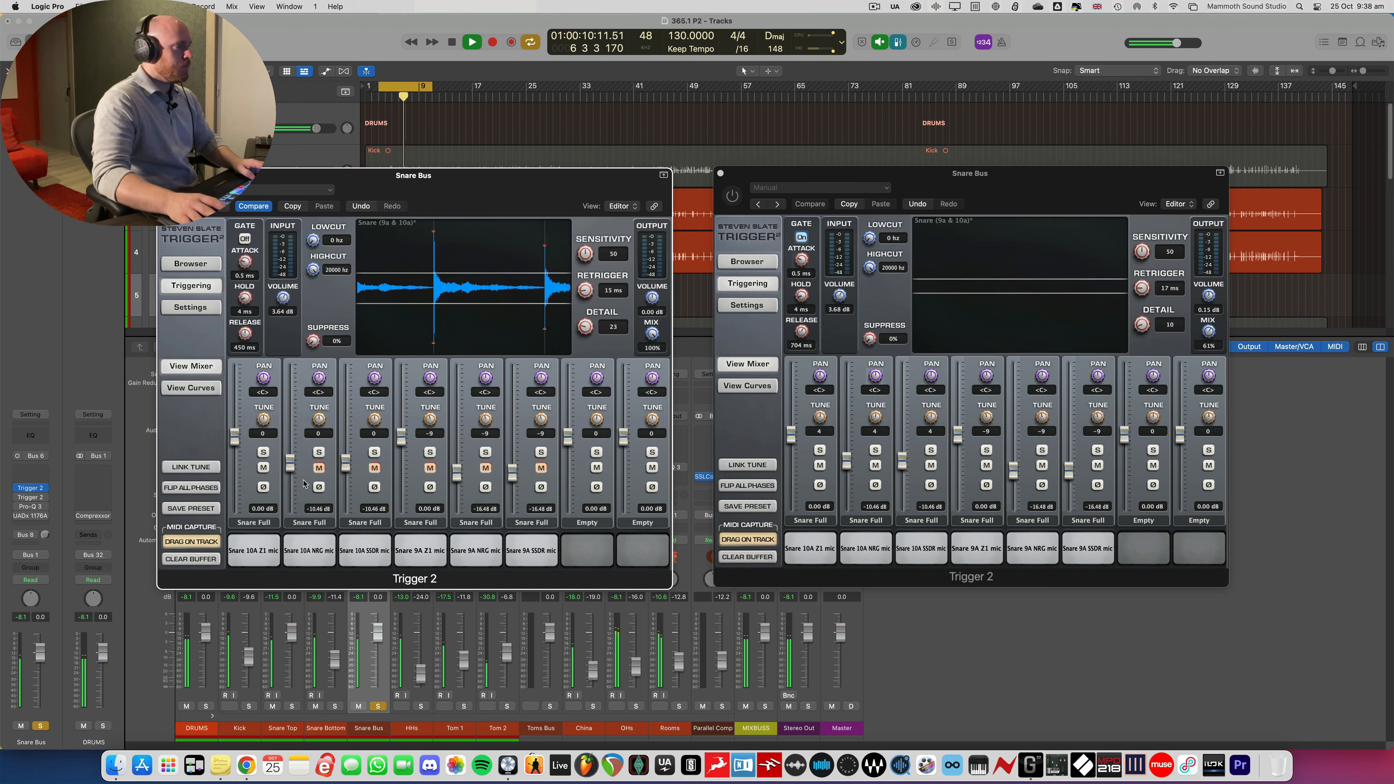
key(space)
Audition the Snare 10A NRG, Snare 10A SSDR and Snare 9A Z1 samples one at a time by switching their mutes
click(318, 468)
click(264, 468)
key(space)
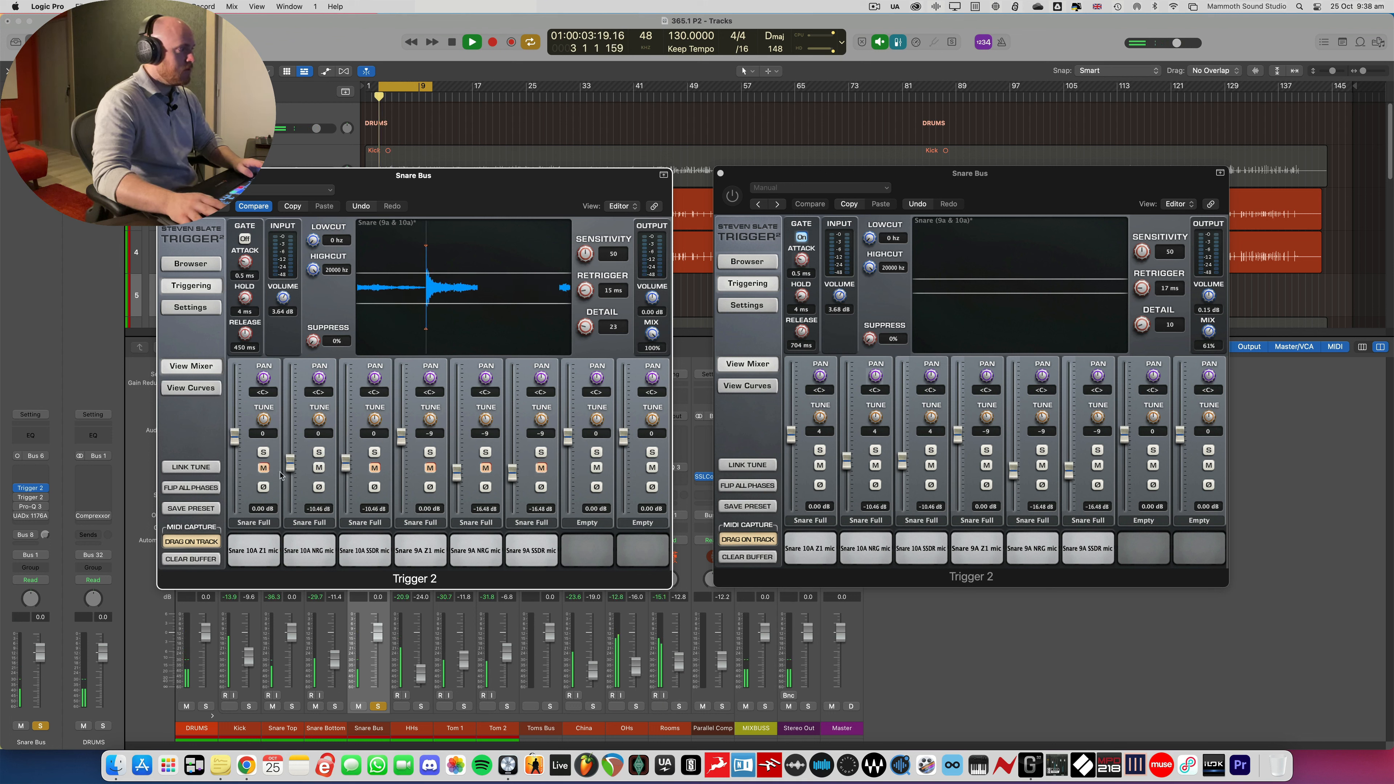
click(319, 468)
click(374, 468)
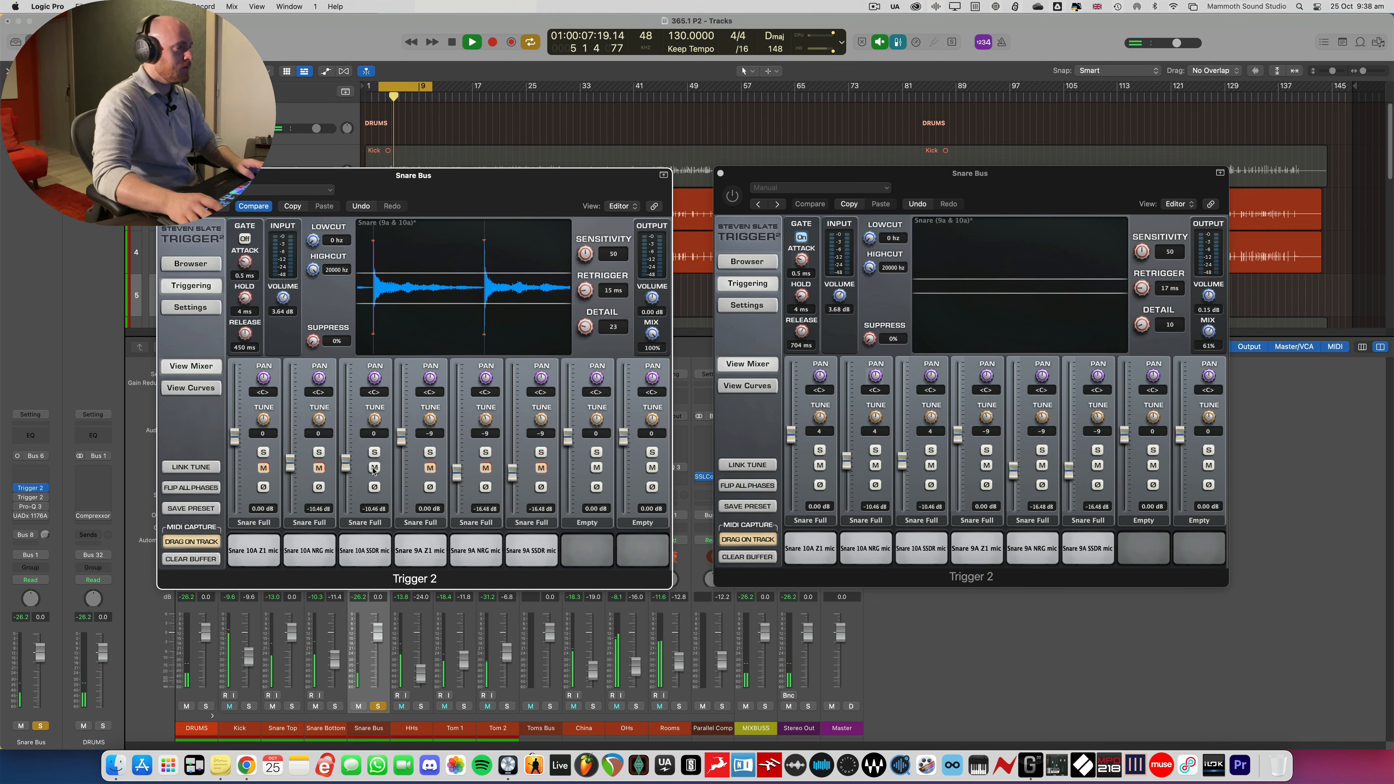
click(430, 468)
click(375, 469)
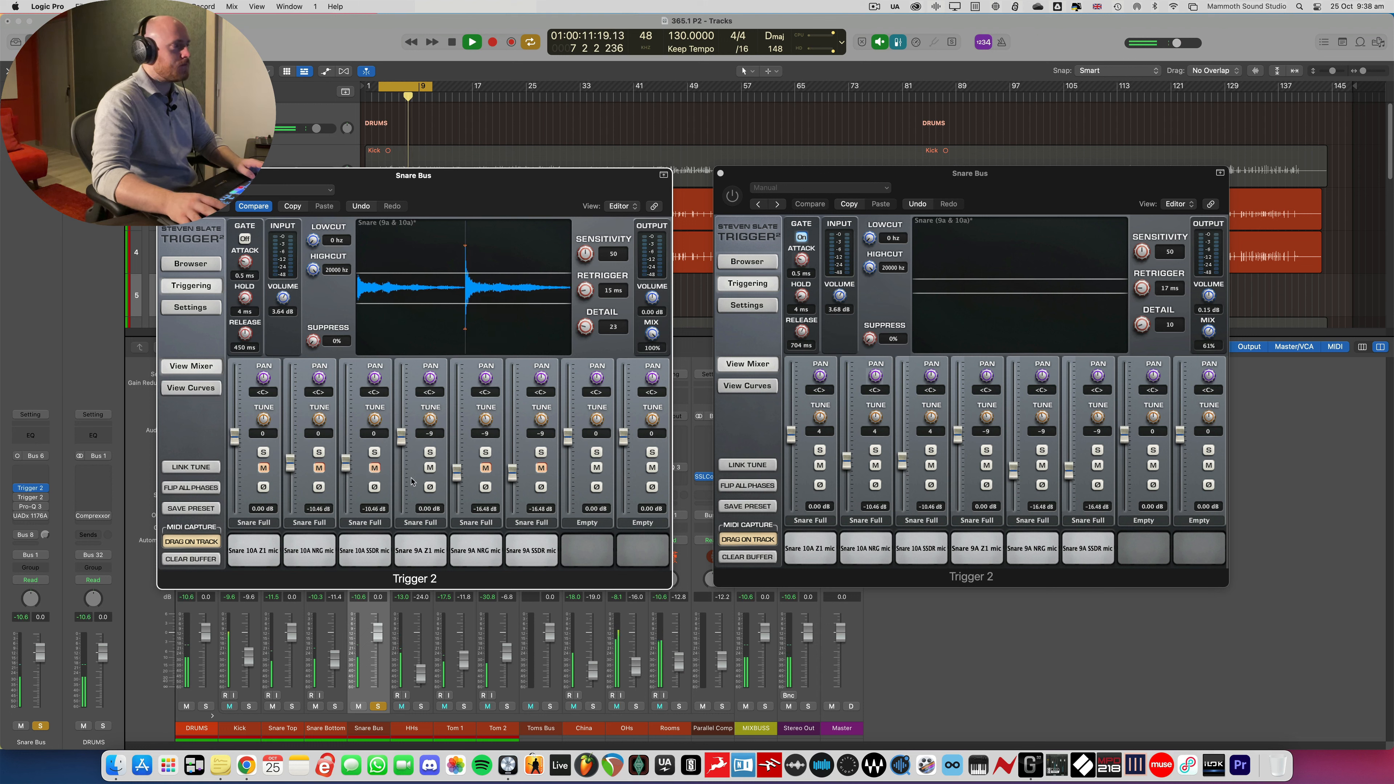
key(space)
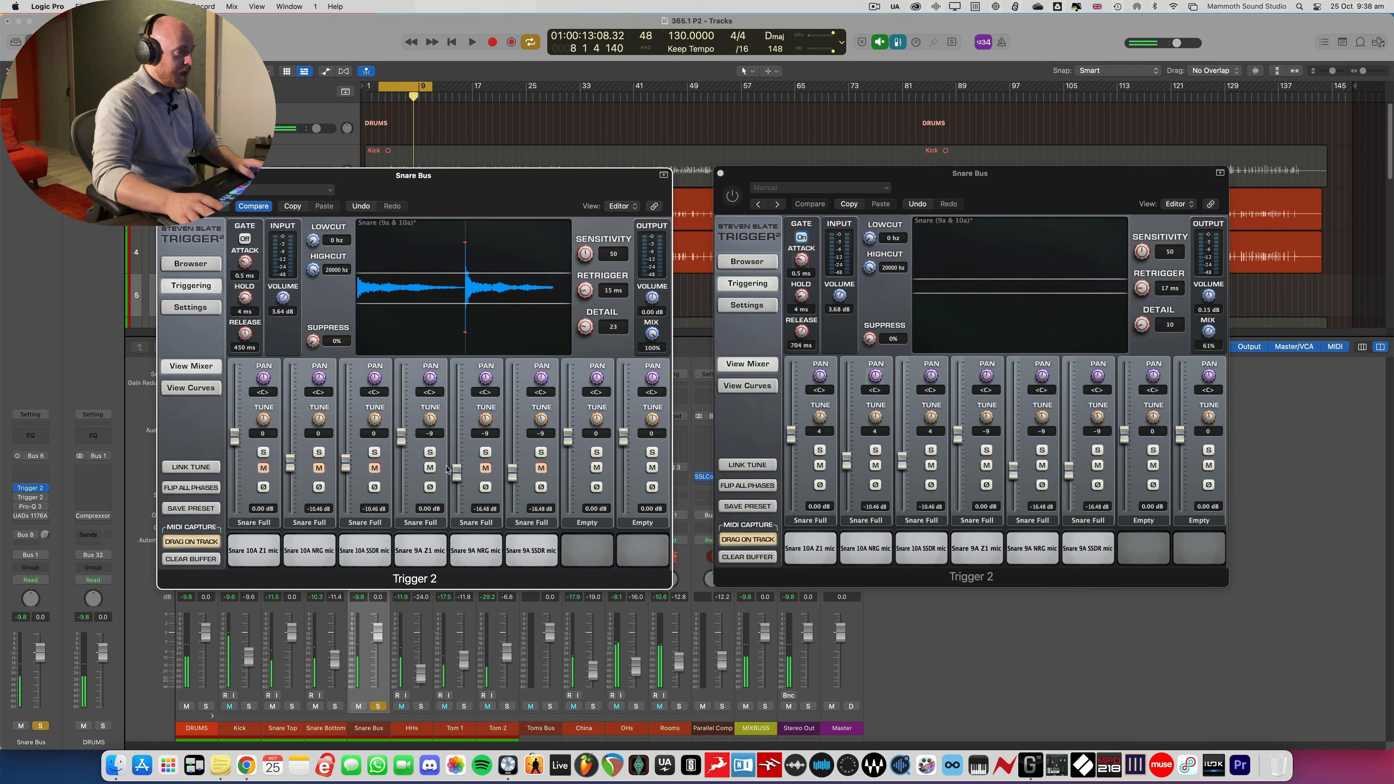
Audition the Snare 9A SSDR sample, bring the remaining samples back in until all six are unmuted, and stop playback
key(space)
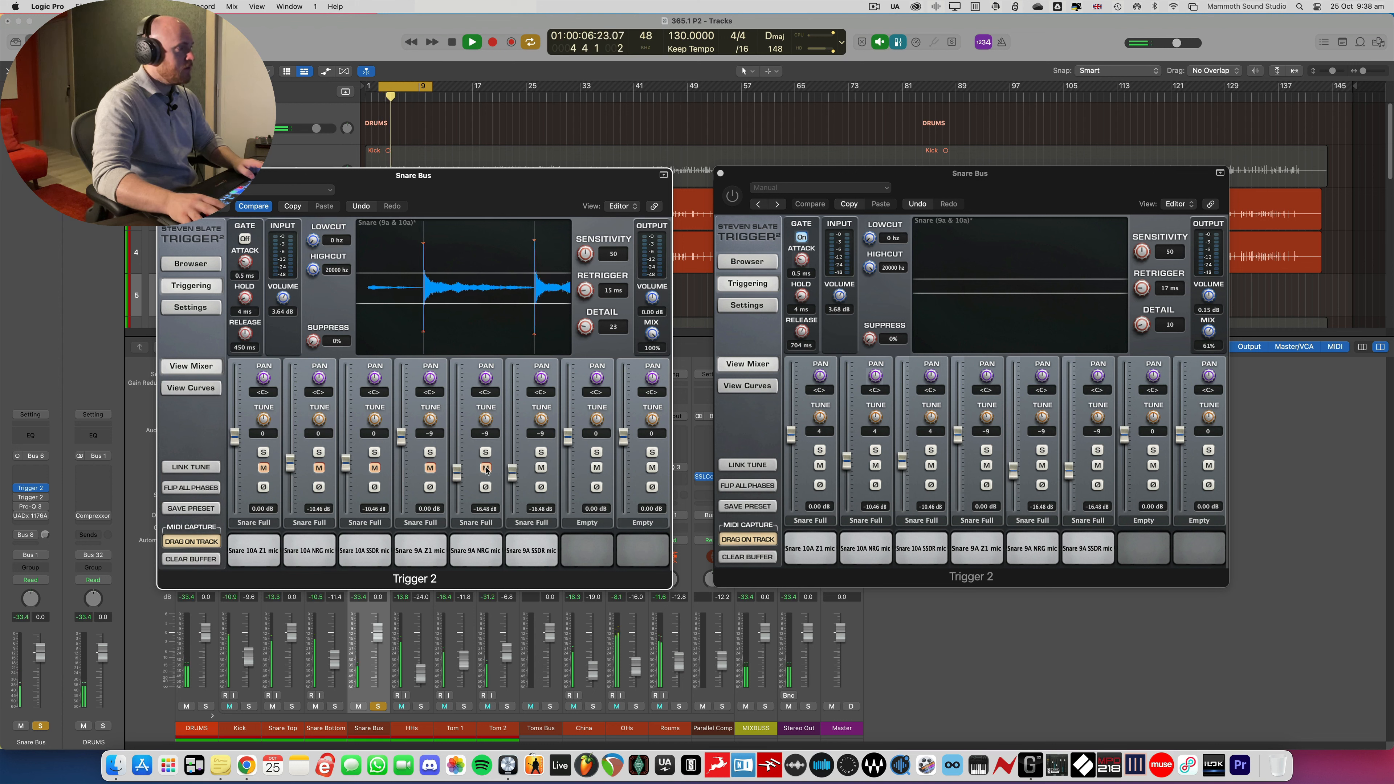
click(430, 468)
click(374, 467)
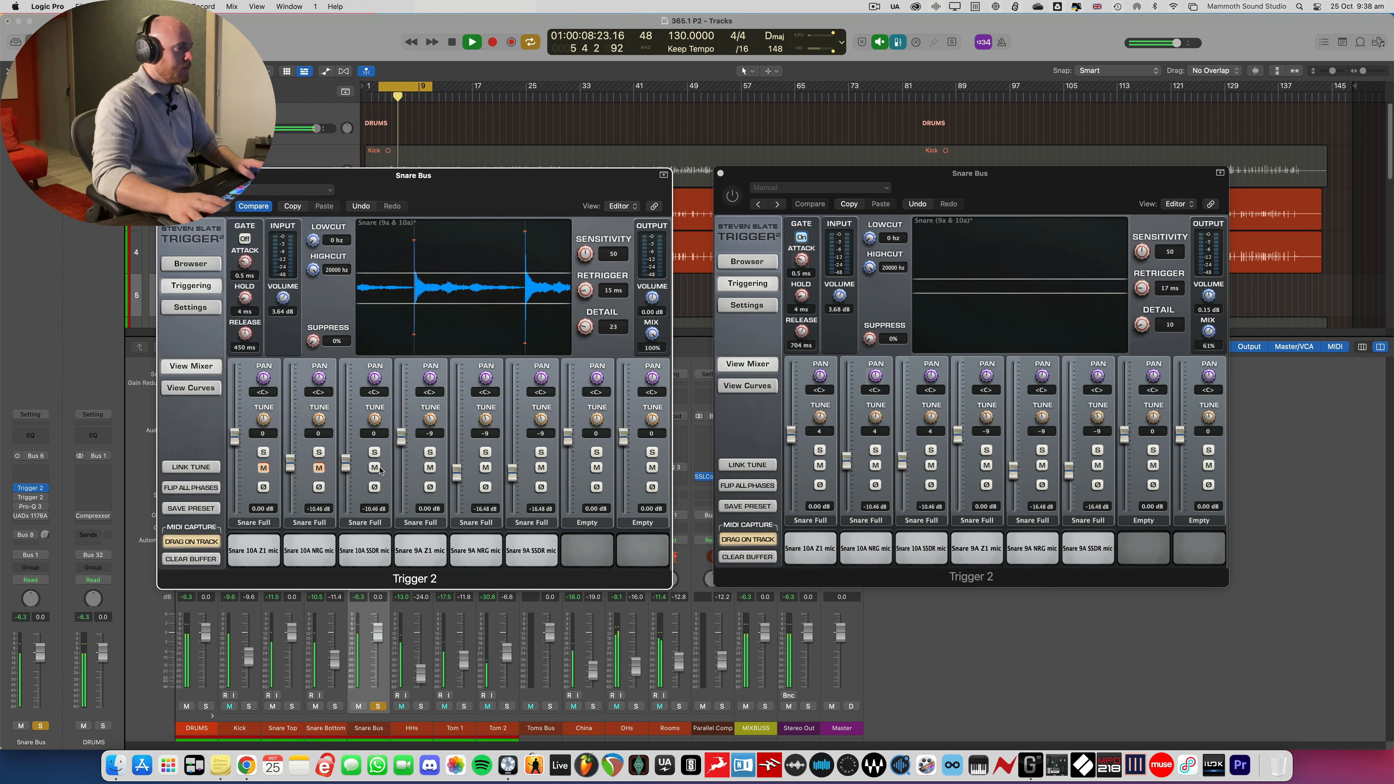
click(318, 468)
click(263, 468)
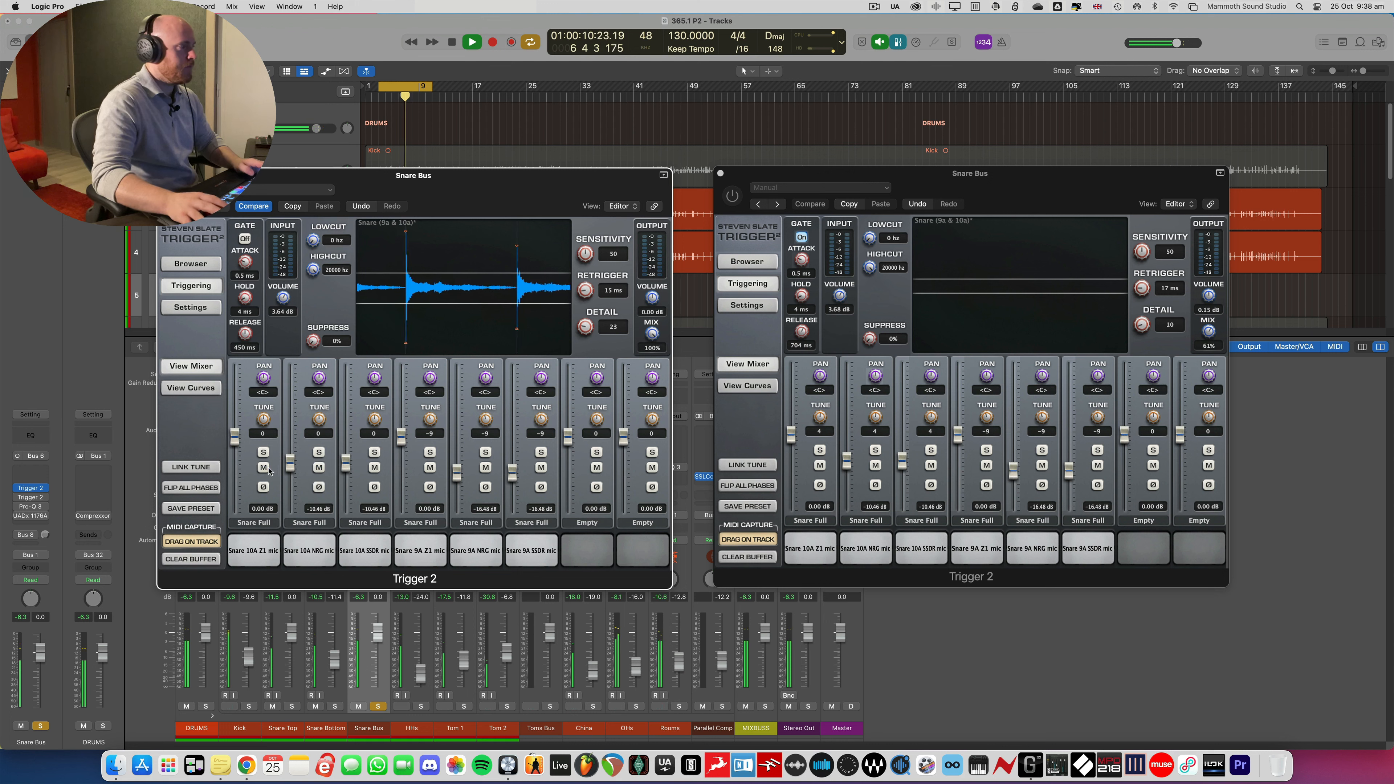
key(space)
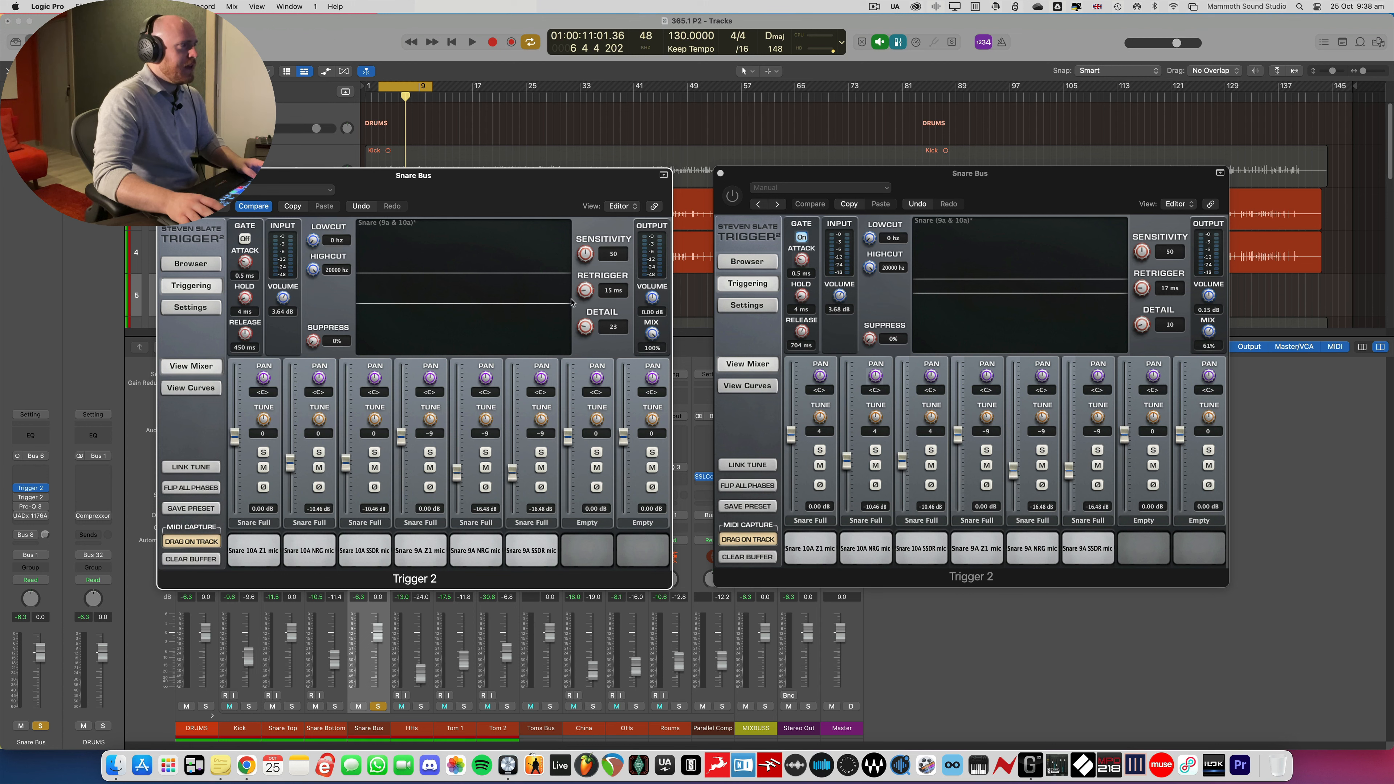
Move both Trigger 2 windows clear of the Snare Top and Snare Bottom tracks and play from around bar 45
drag(539, 190, 531, 298)
scroll(569, 187, down, 2)
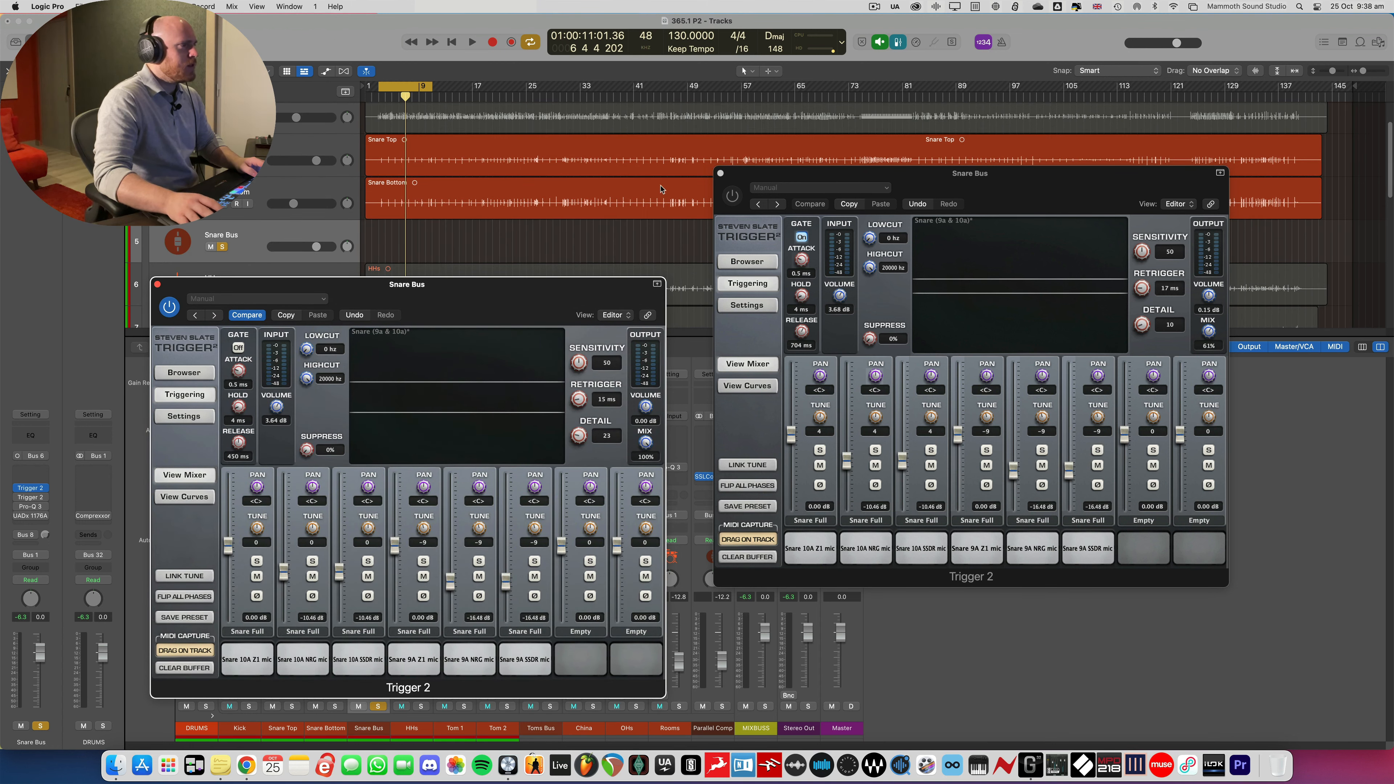
drag(745, 185, 732, 279)
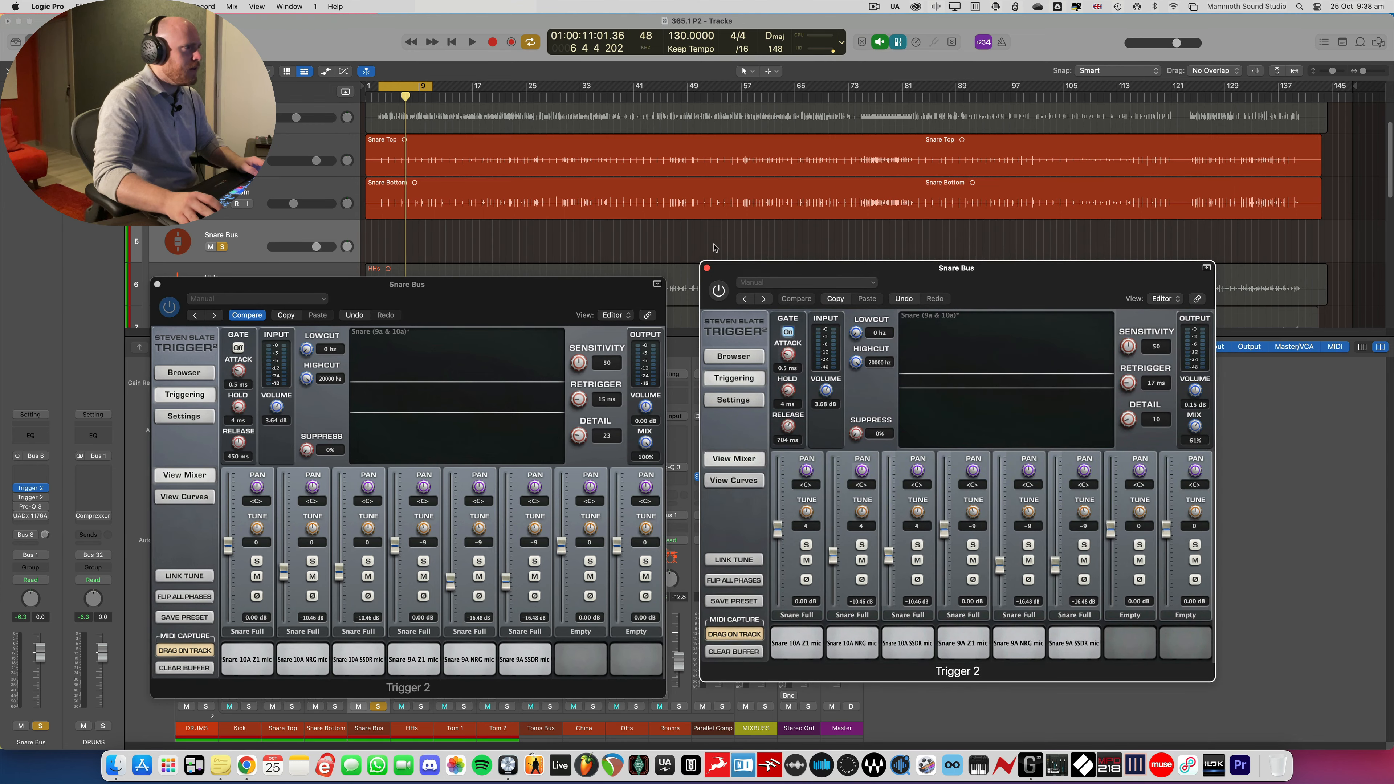
click(667, 100)
key(space)
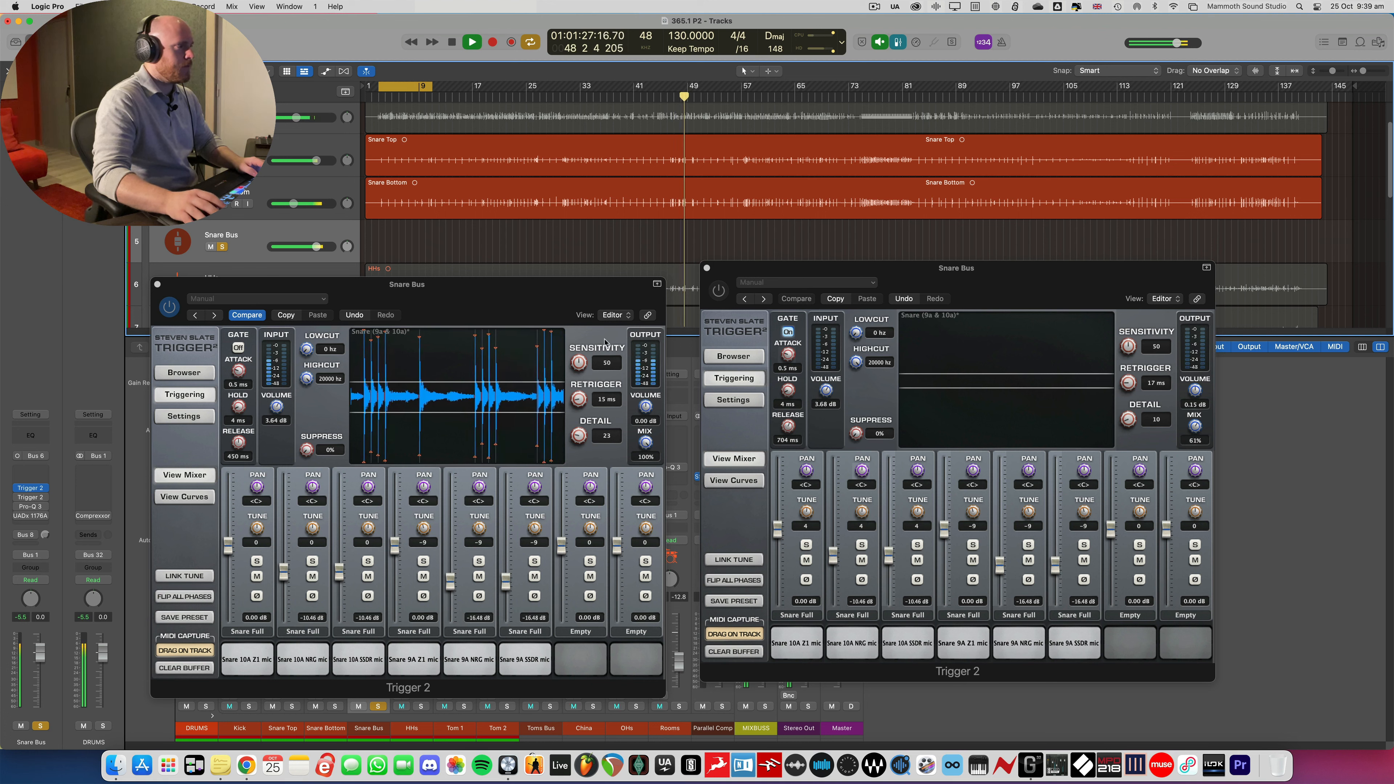
Match the new Trigger 2 to the bypassed instance with Retrigger at 17 ms, Detail at 10 and Mix at 61%
drag(581, 290, 586, 267)
key(space)
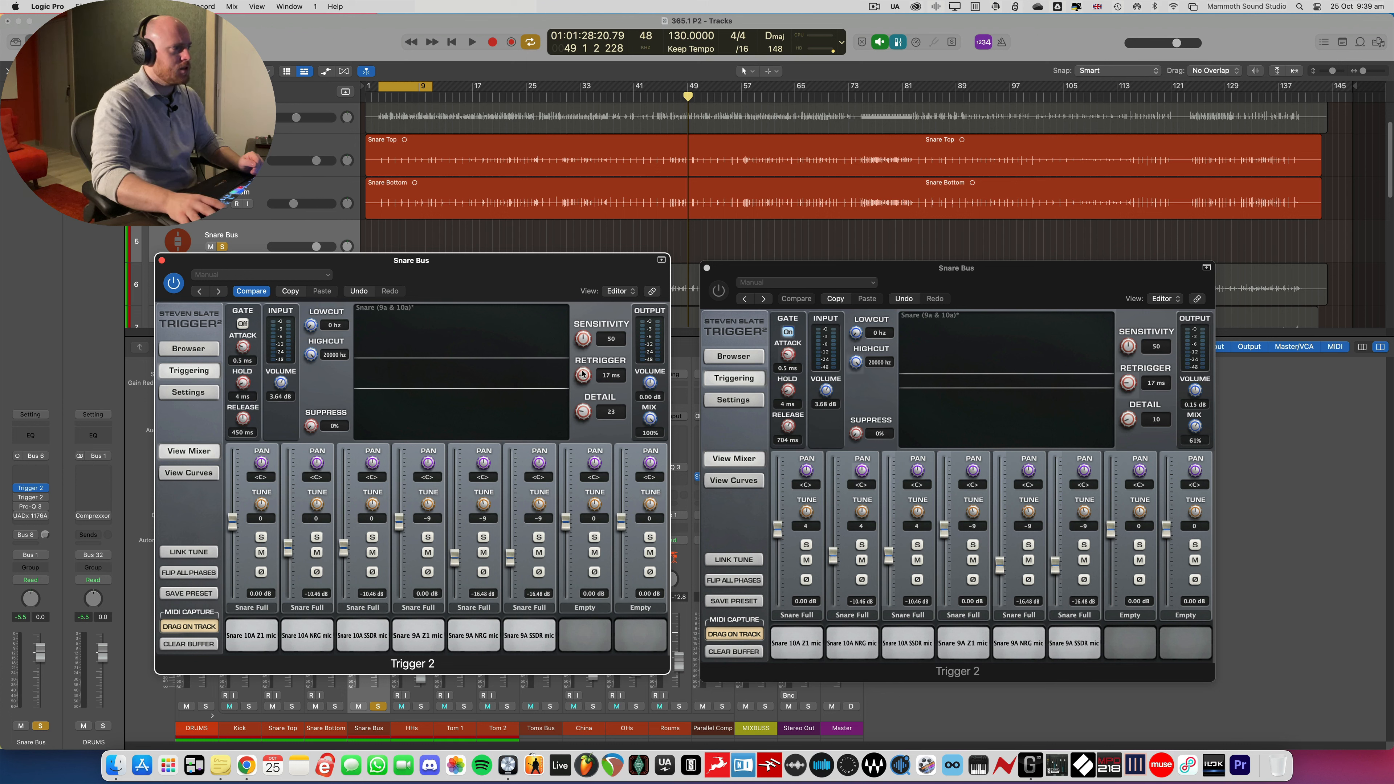
drag(553, 277, 553, 247)
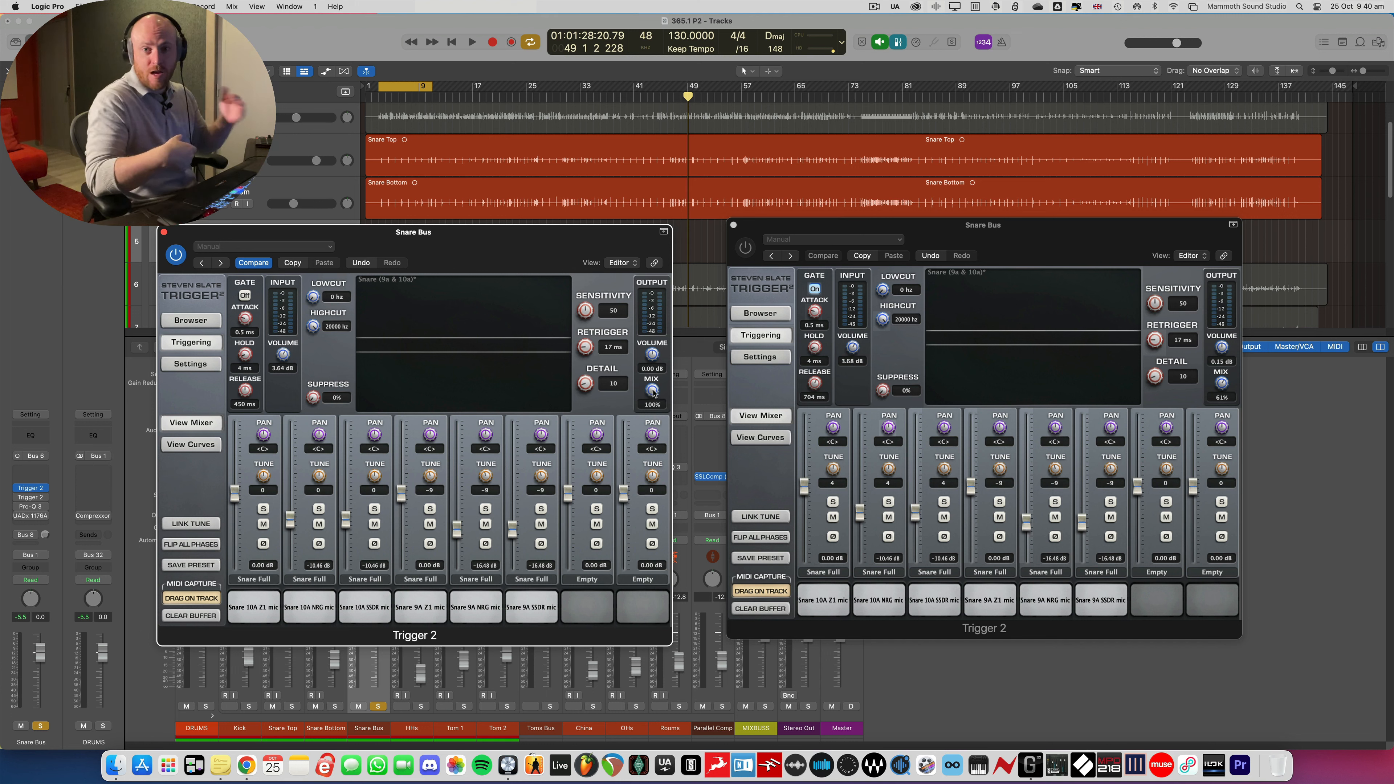
key(space)
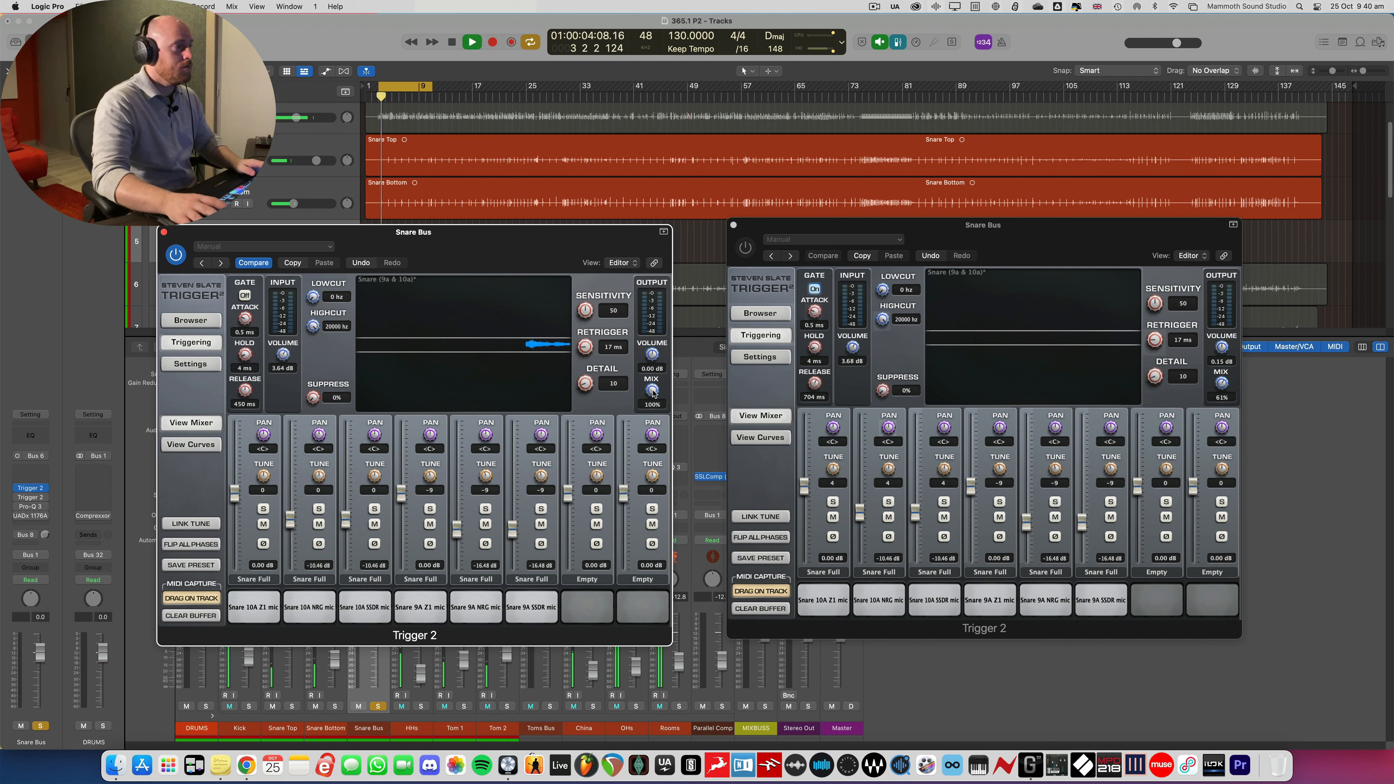
drag(653, 392, 631, 445)
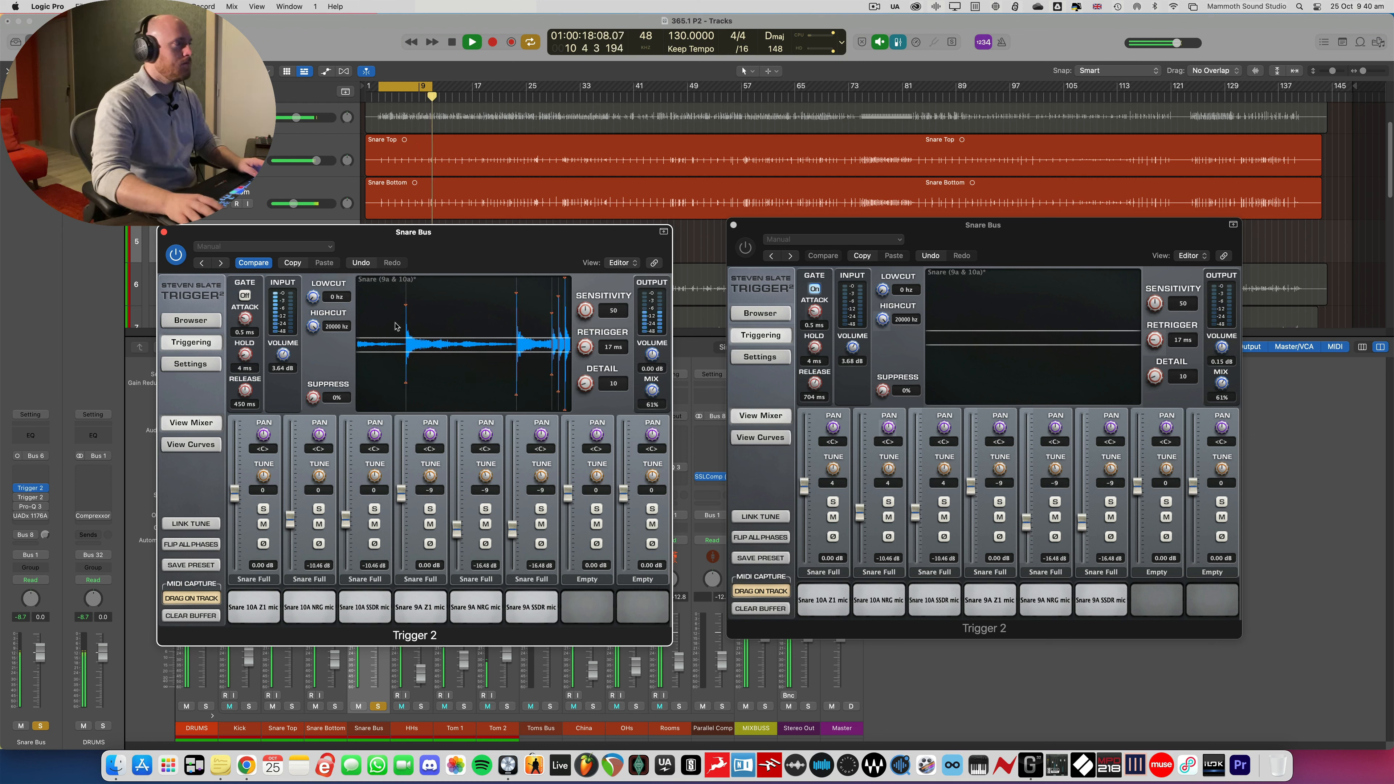
Compare the Snare Bus with the new Trigger 2 bypassed and enabled, and stop playback
click(177, 254)
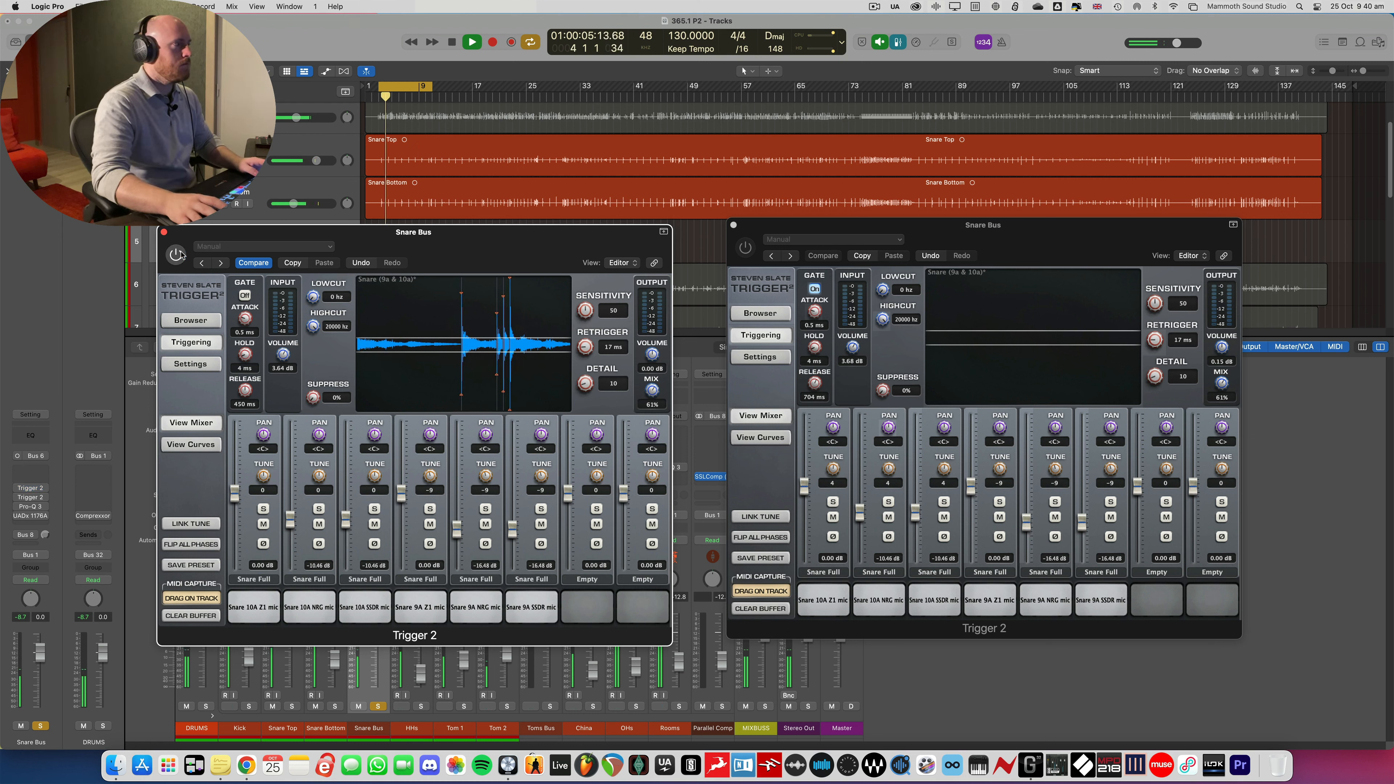
click(177, 254)
key(space)
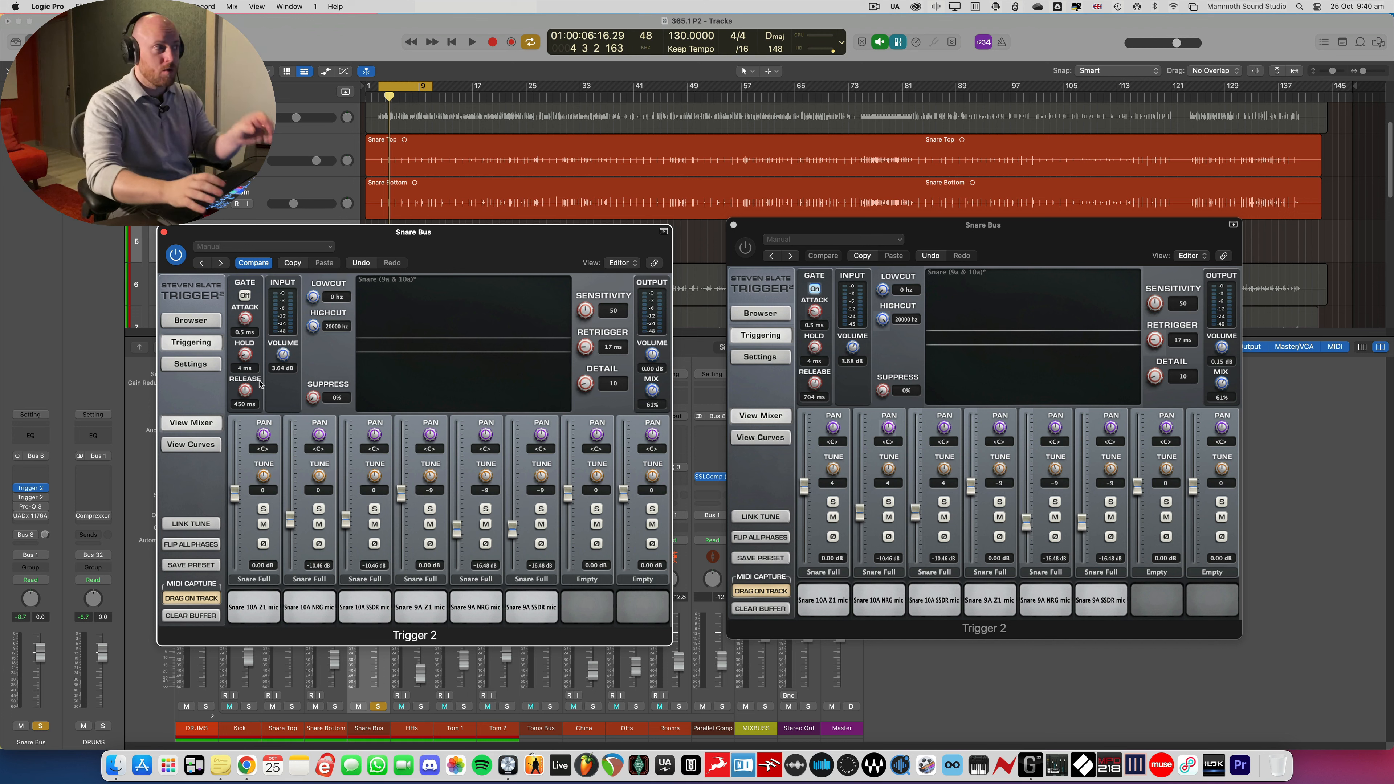
Turn on the gate in the new Trigger 2 during playback and set its Release to 708 ms
drag(434, 242, 454, 237)
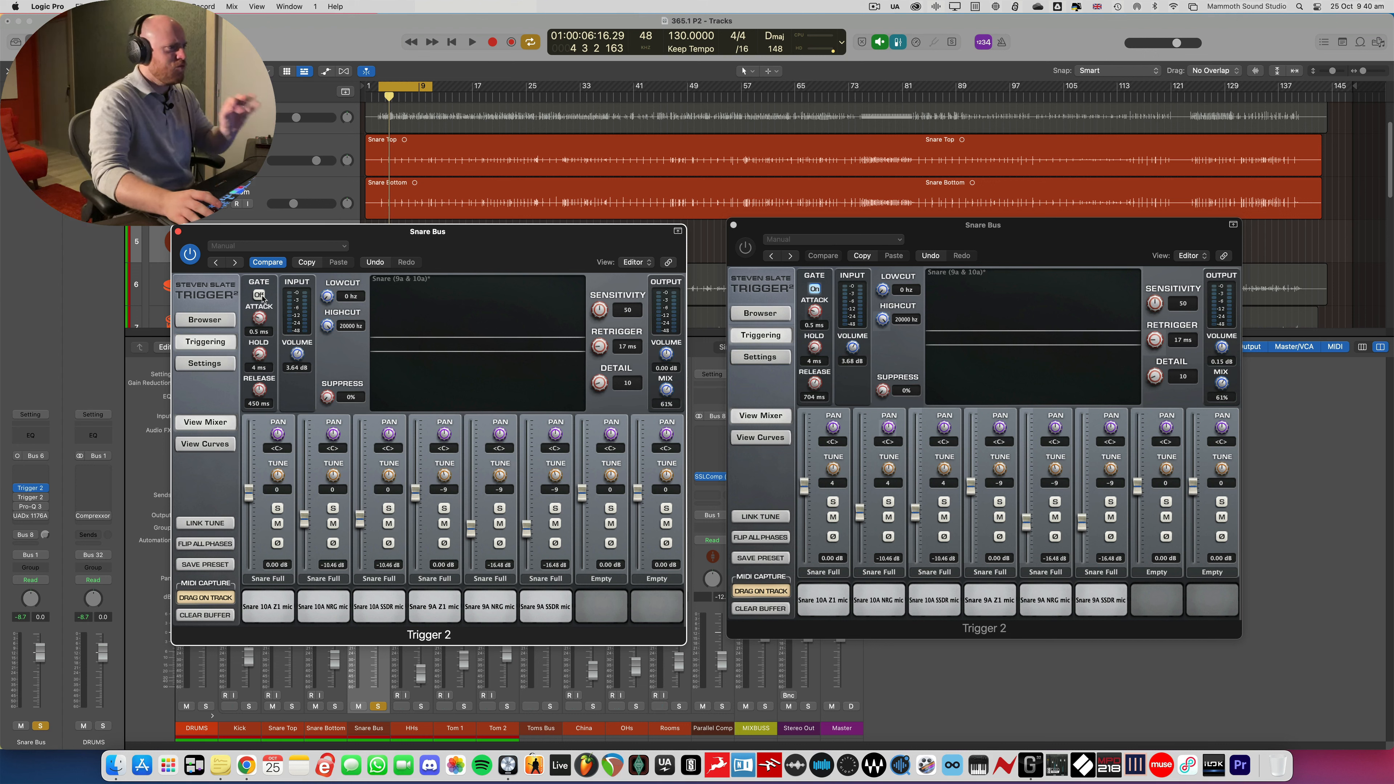
key(space)
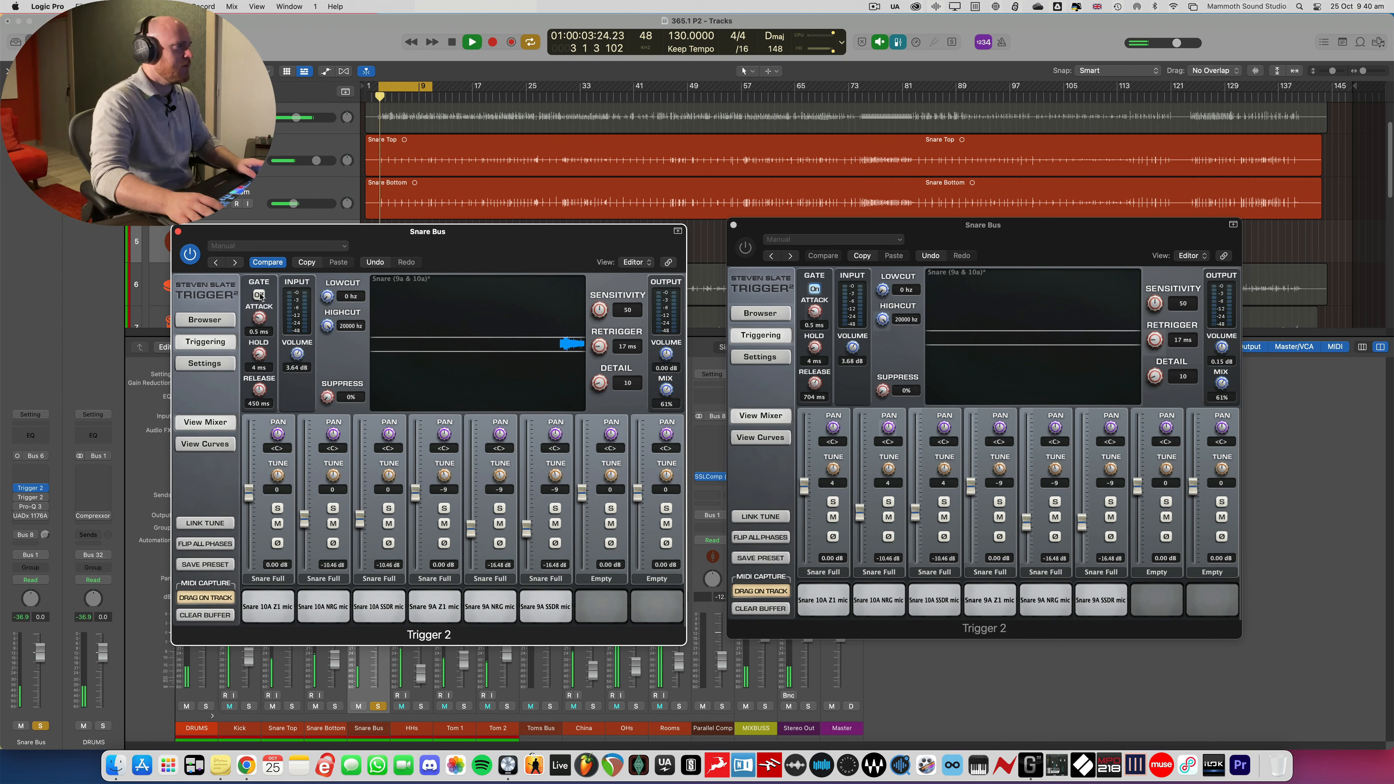
click(259, 295)
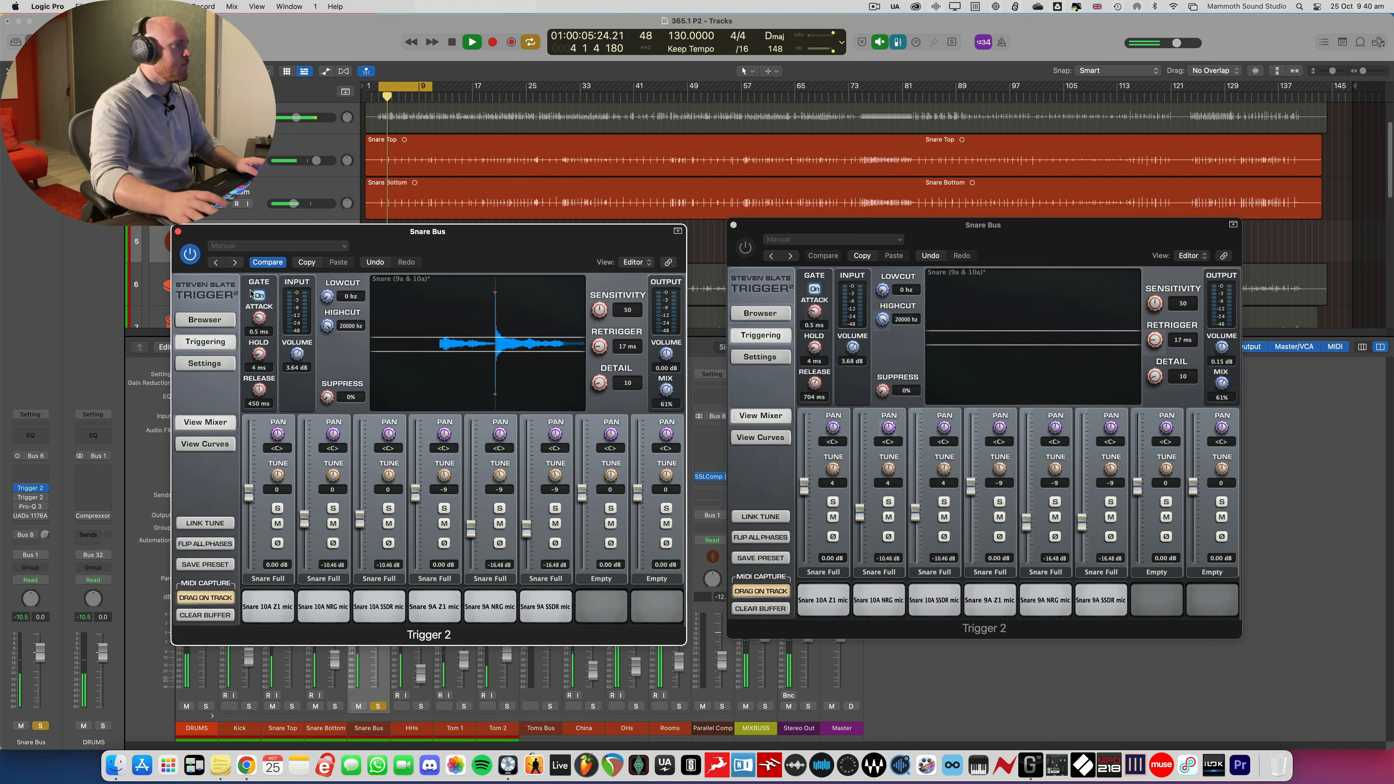
drag(261, 391, 264, 379)
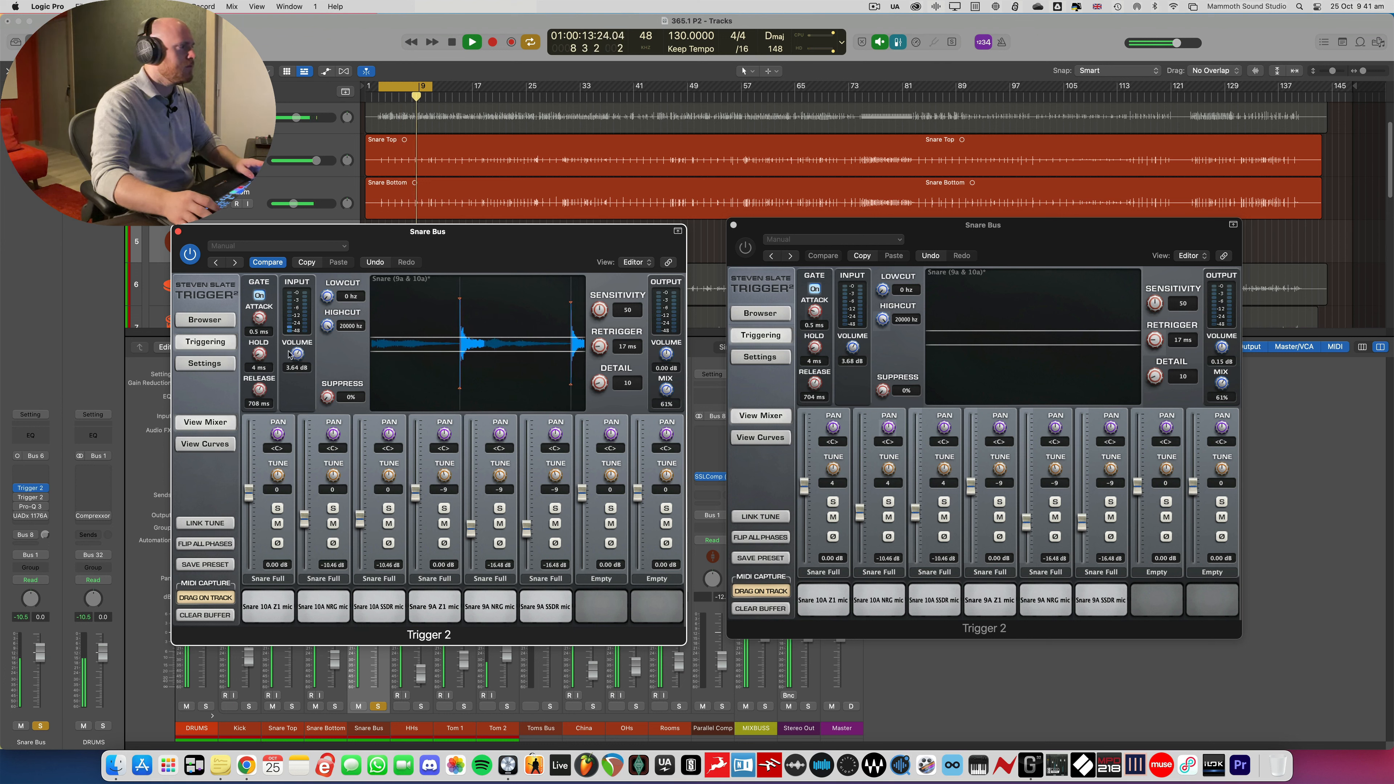
Compare the snare with the gate off and on, and close the new Trigger 2 with its output Volume at 0.15 dB
click(260, 296)
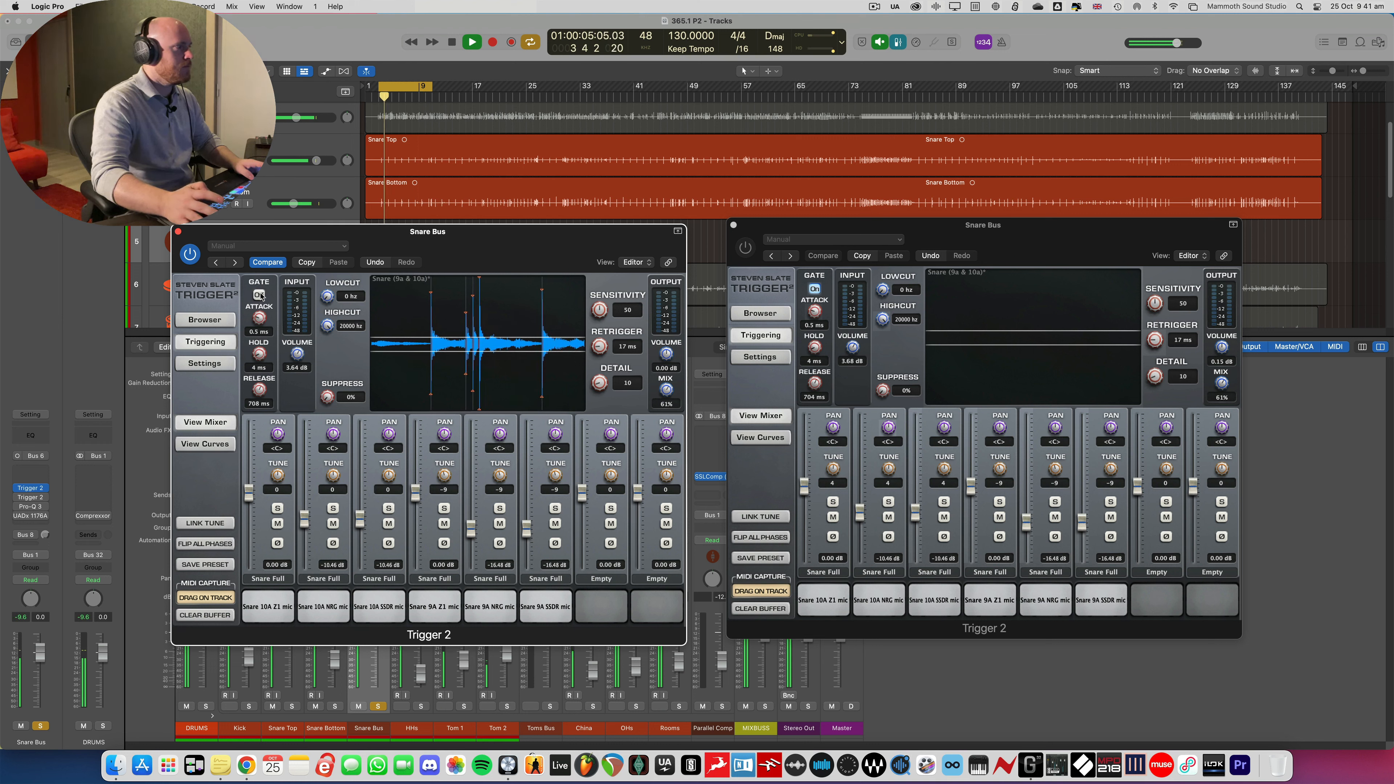
click(261, 296)
key(space)
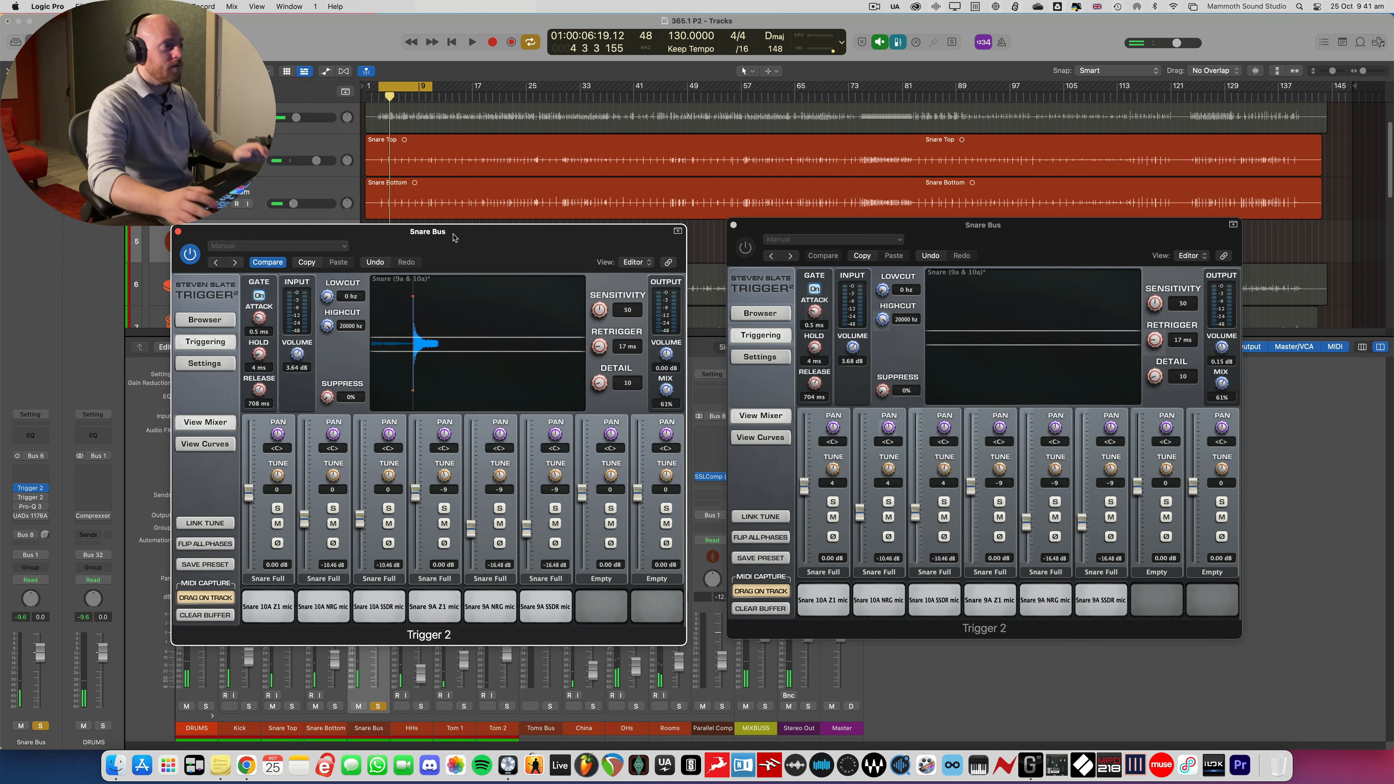
drag(509, 237, 514, 230)
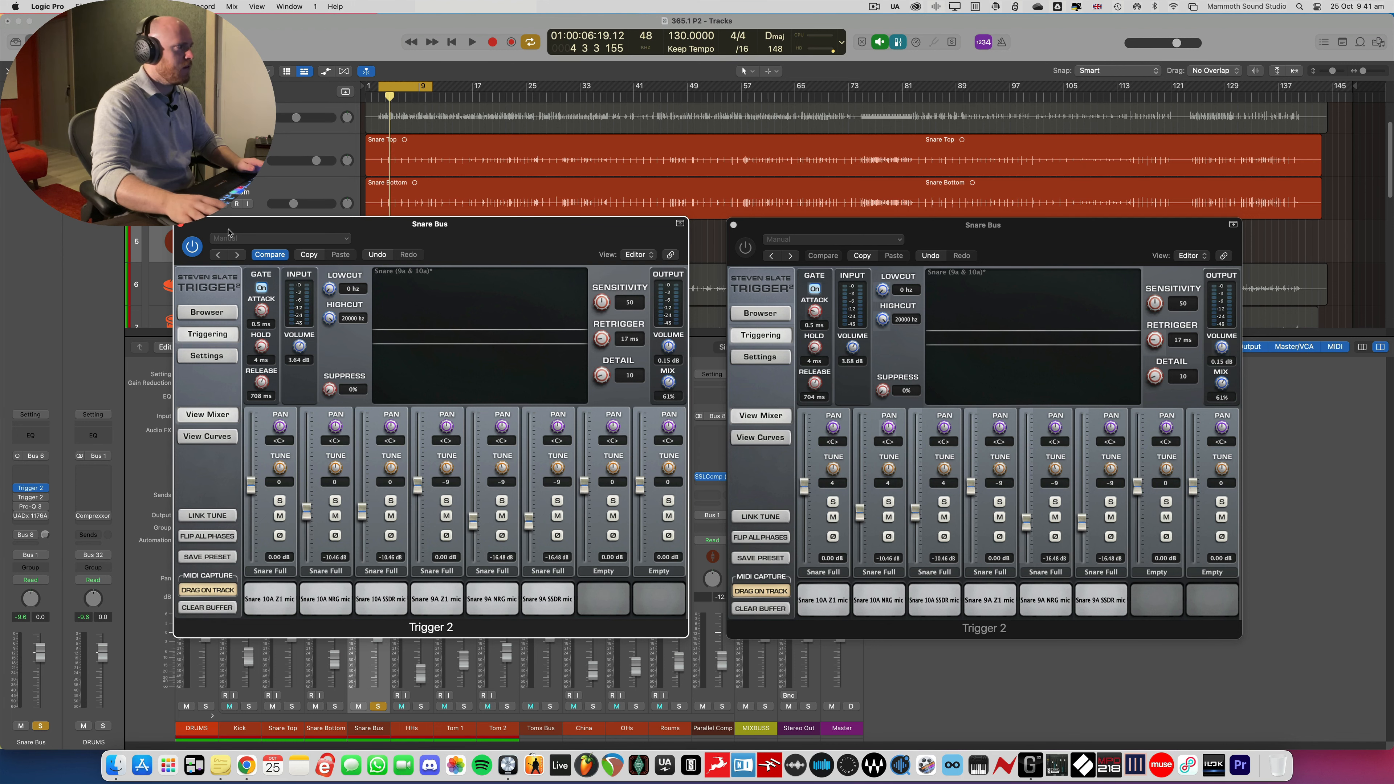
click(182, 225)
Unsolo the Snare Bus and compare the full drum mix with the new Trigger 2 bypassed and enabled
key(space)
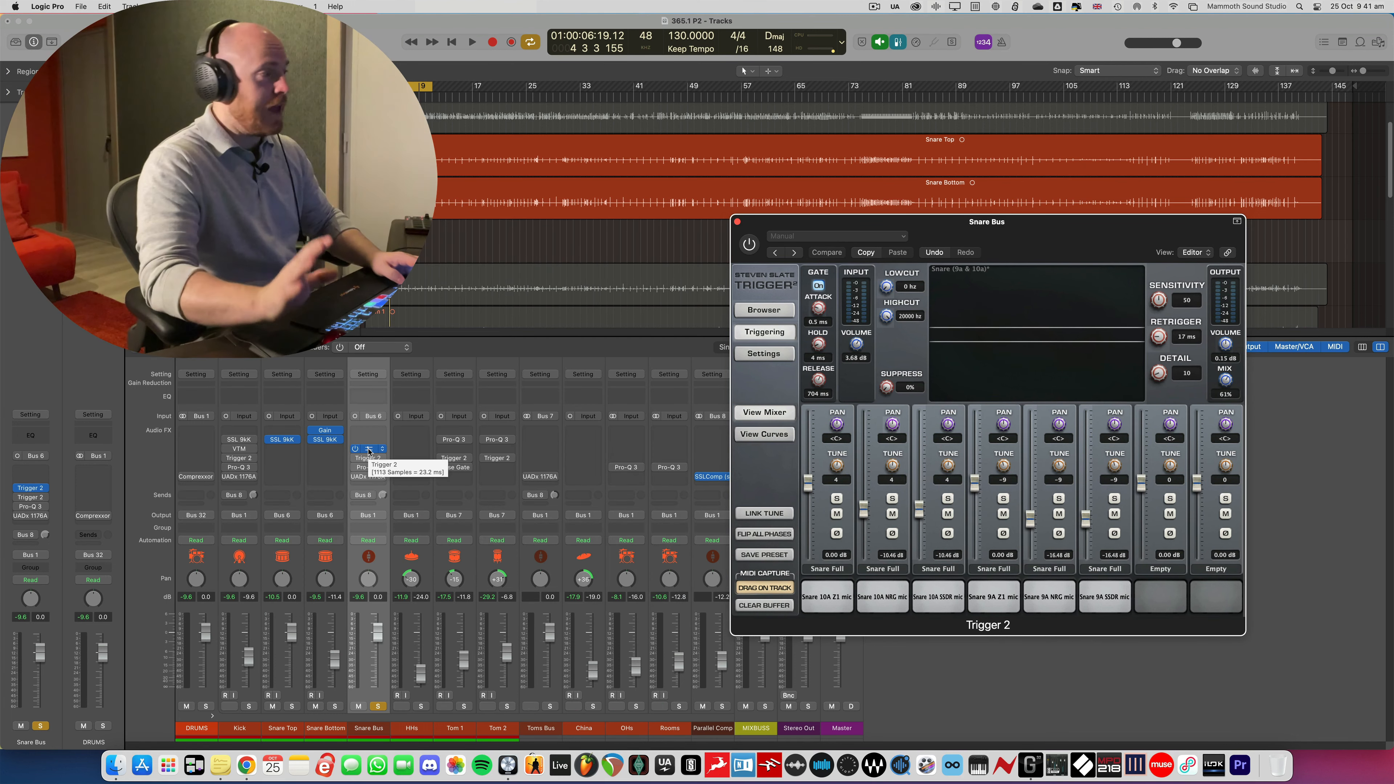
click(377, 707)
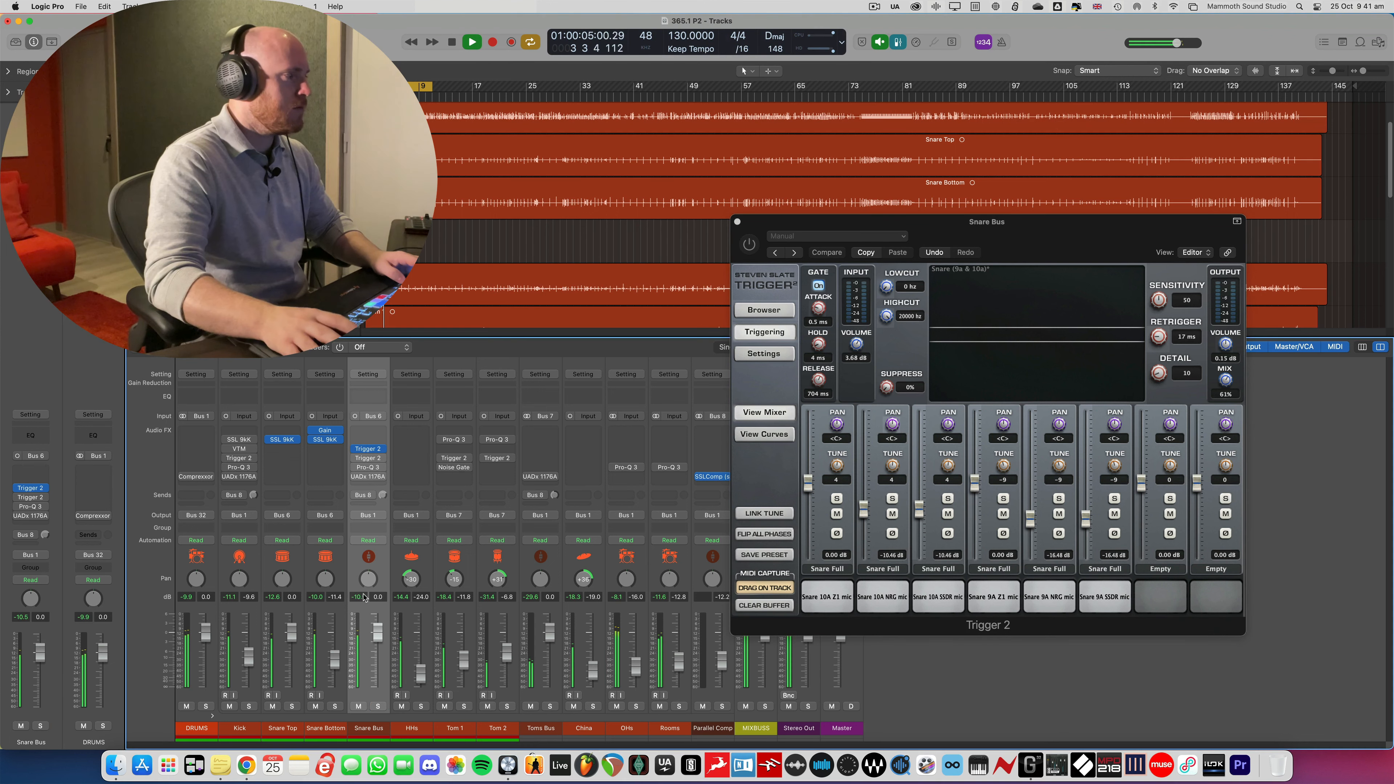
mouse_move(354, 450)
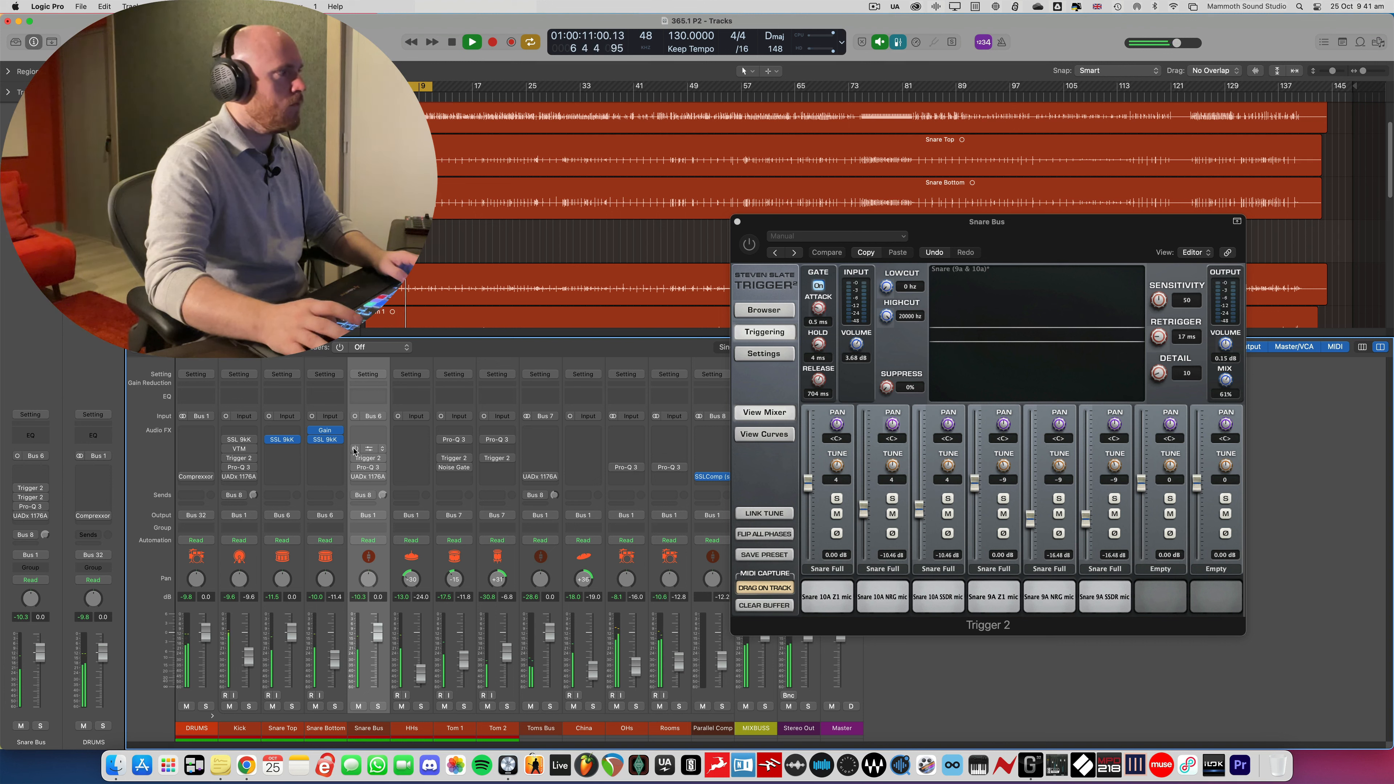
click(354, 449)
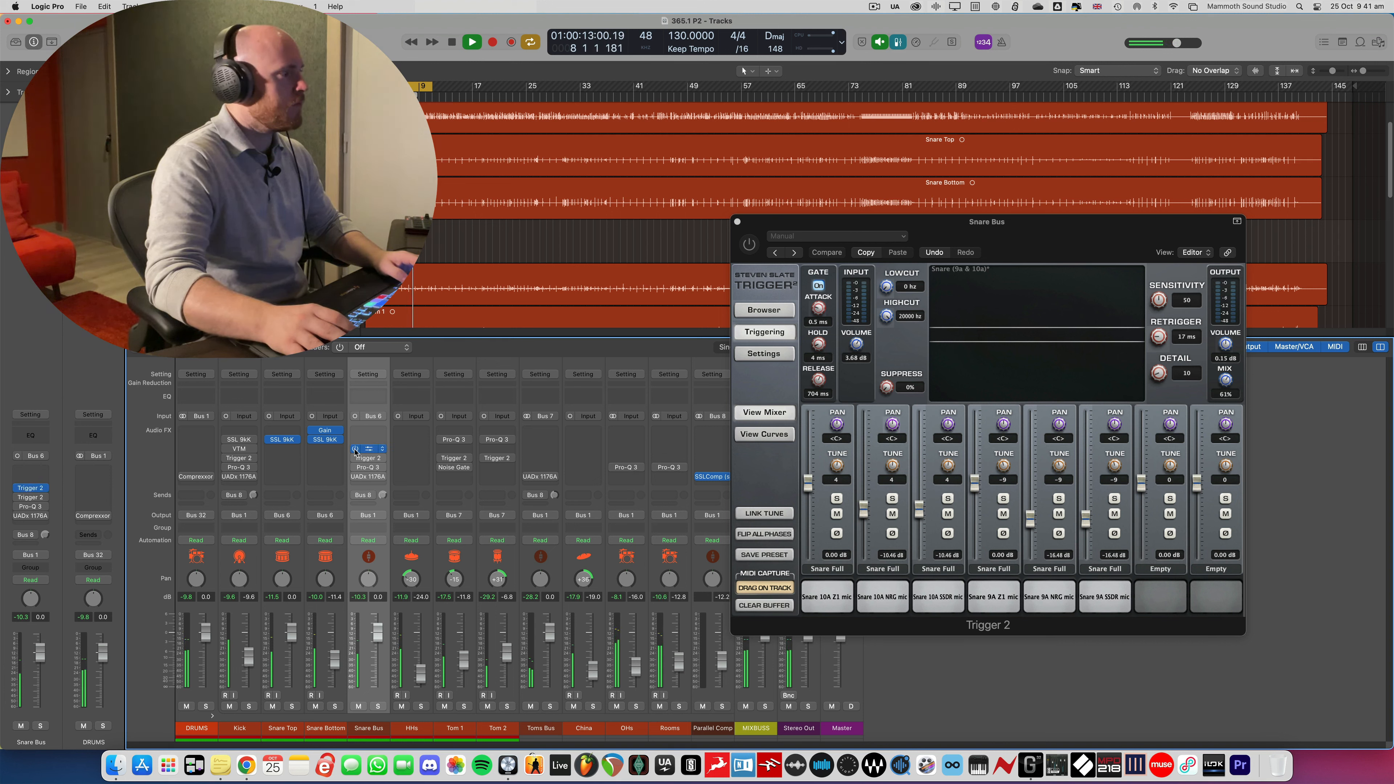
click(356, 450)
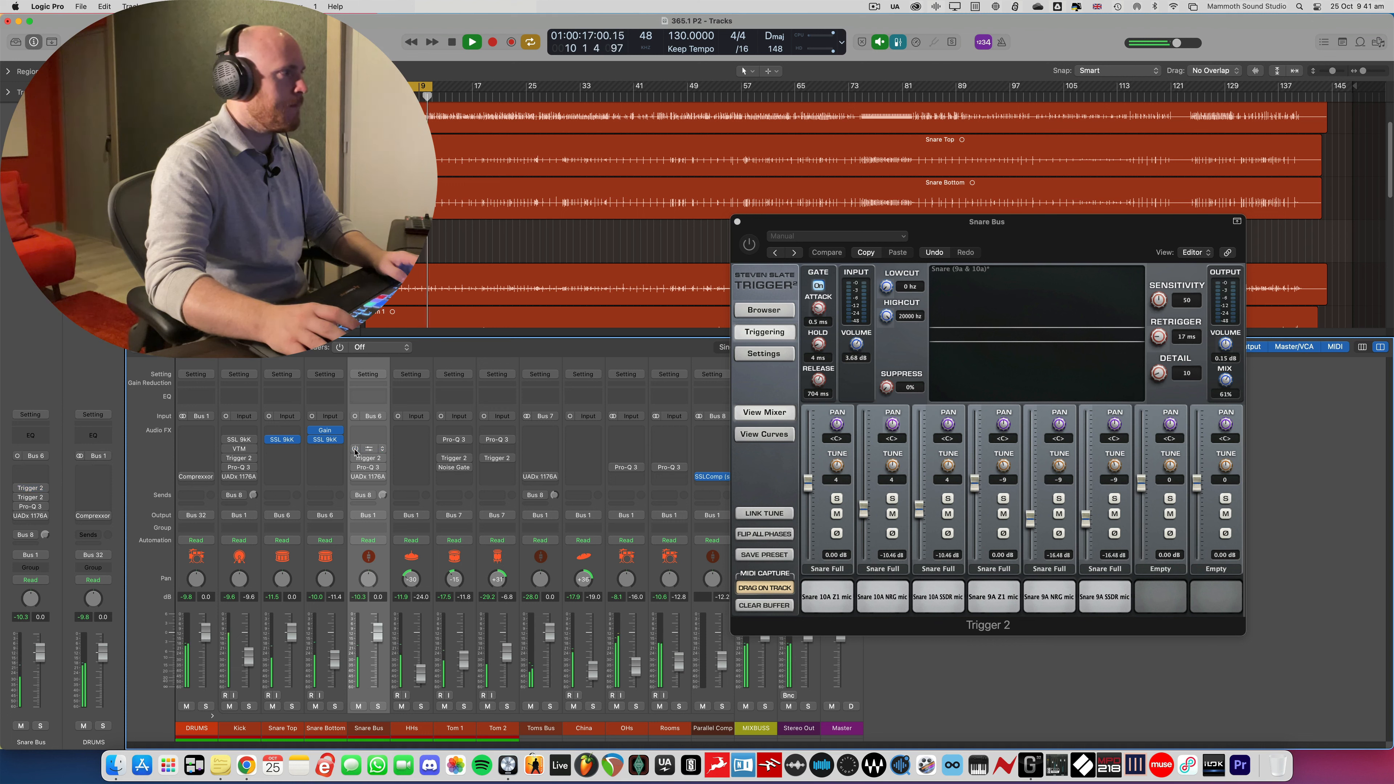
click(355, 450)
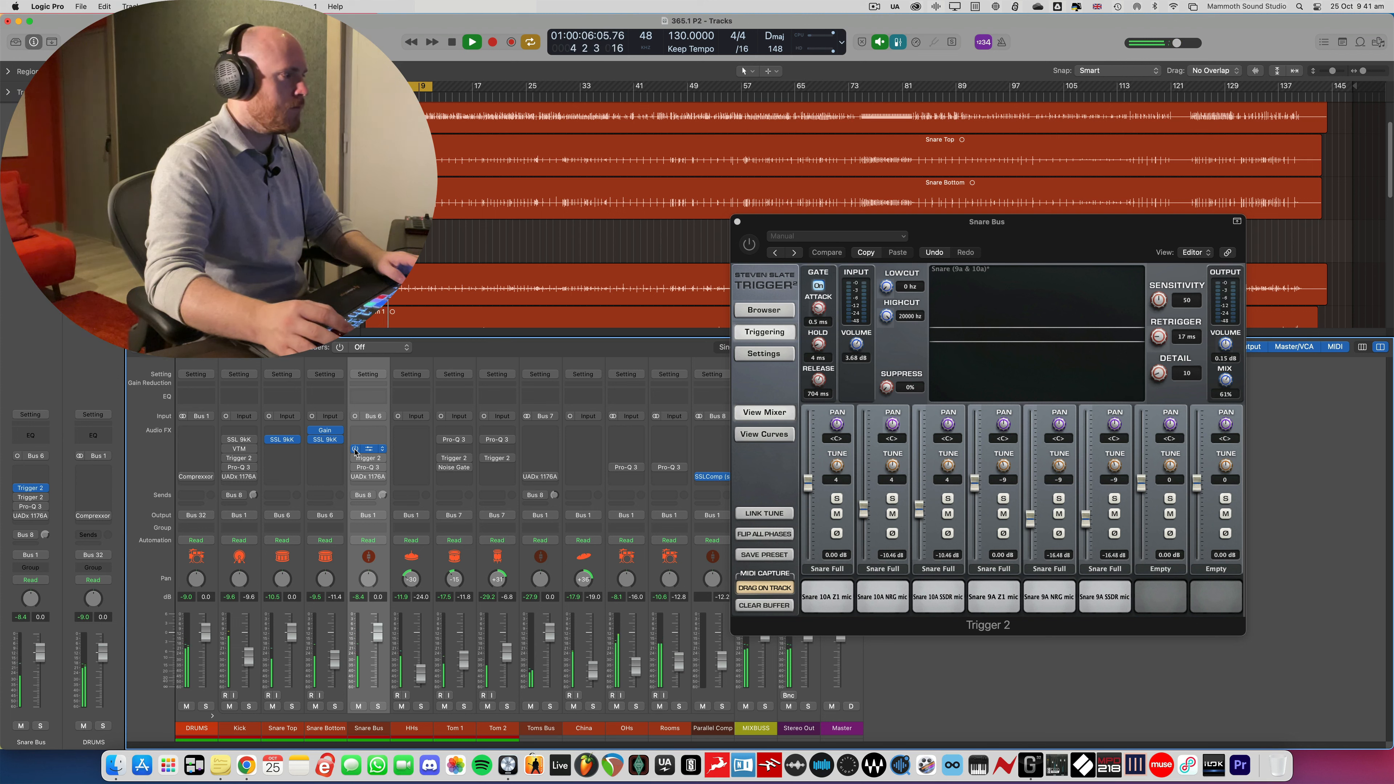
key(space)
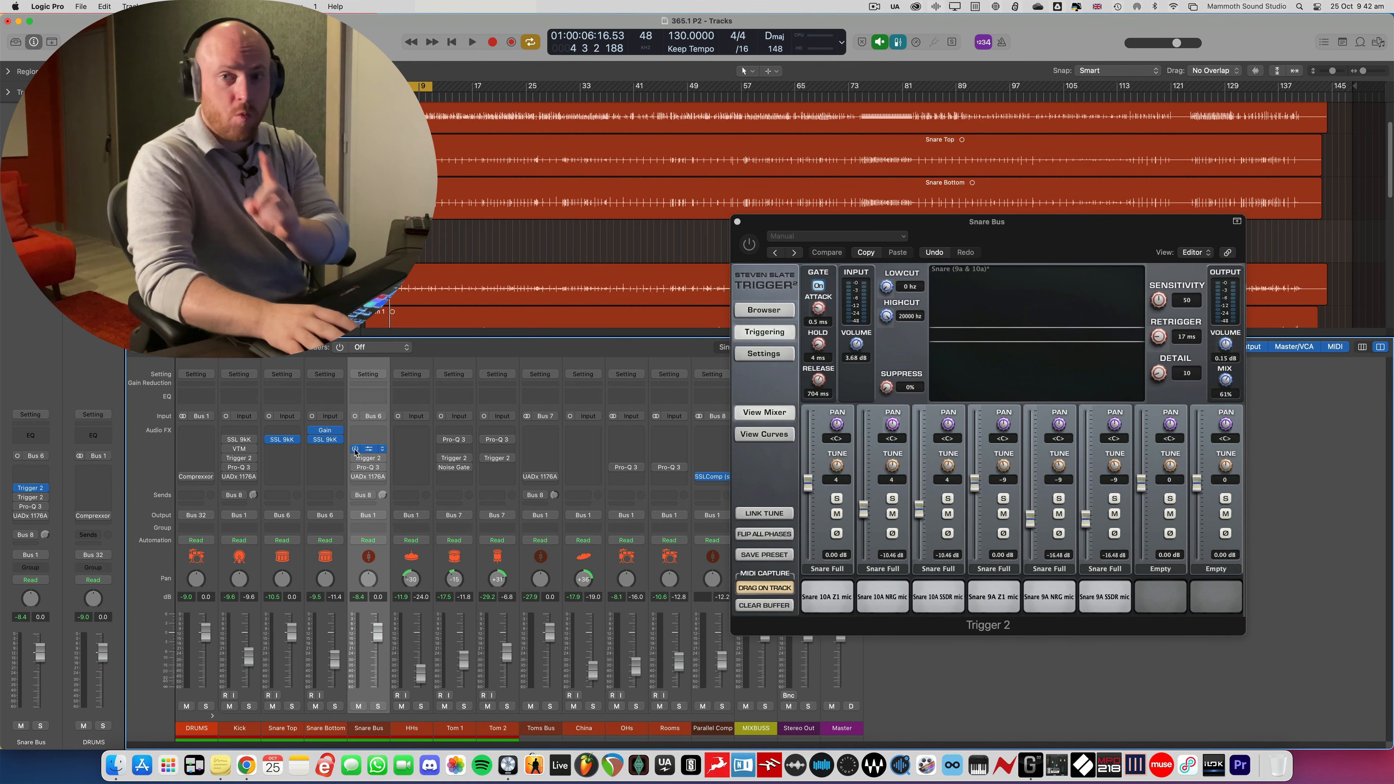
Add Pro-Q 3 at the end of the Snare Bus effects chain and remove the new Trigger 2 instance
click(370, 486)
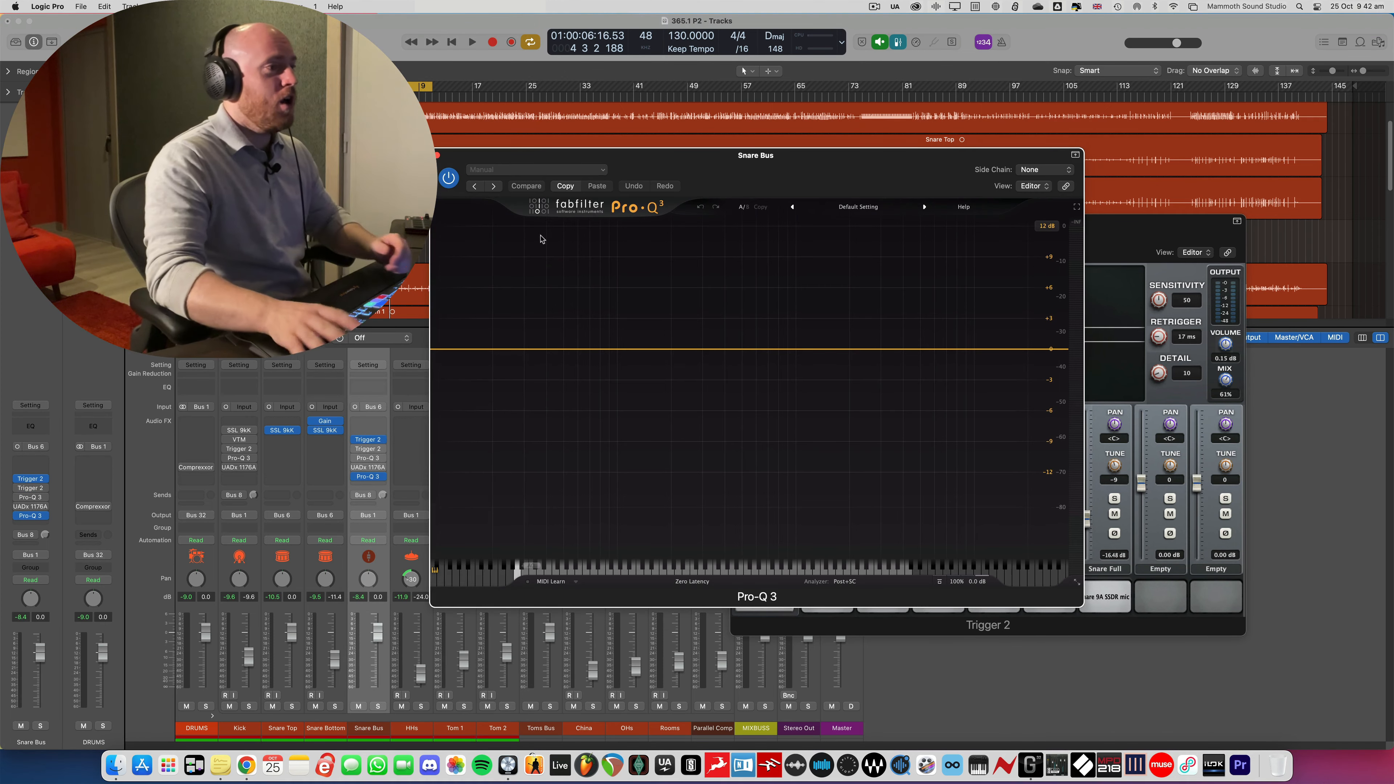
click(437, 158)
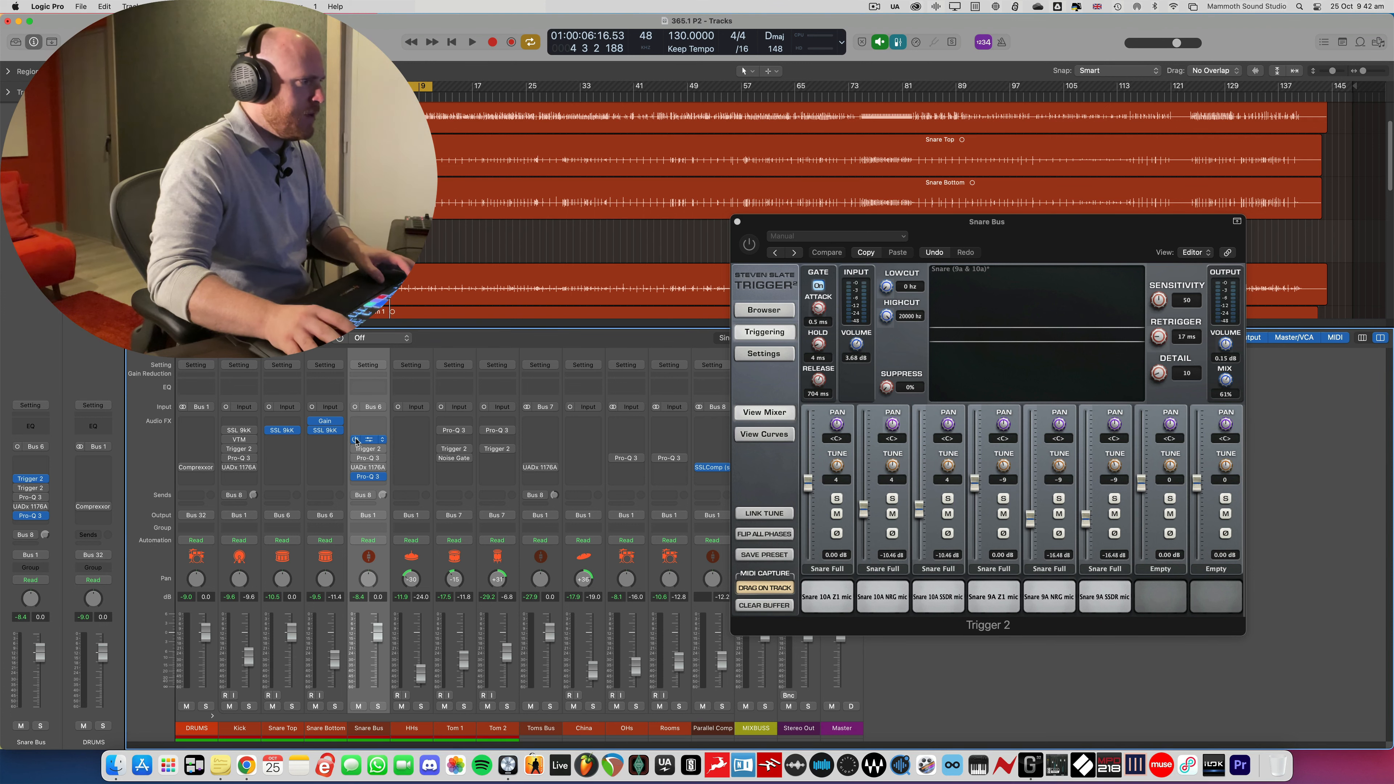
click(383, 441)
click(362, 449)
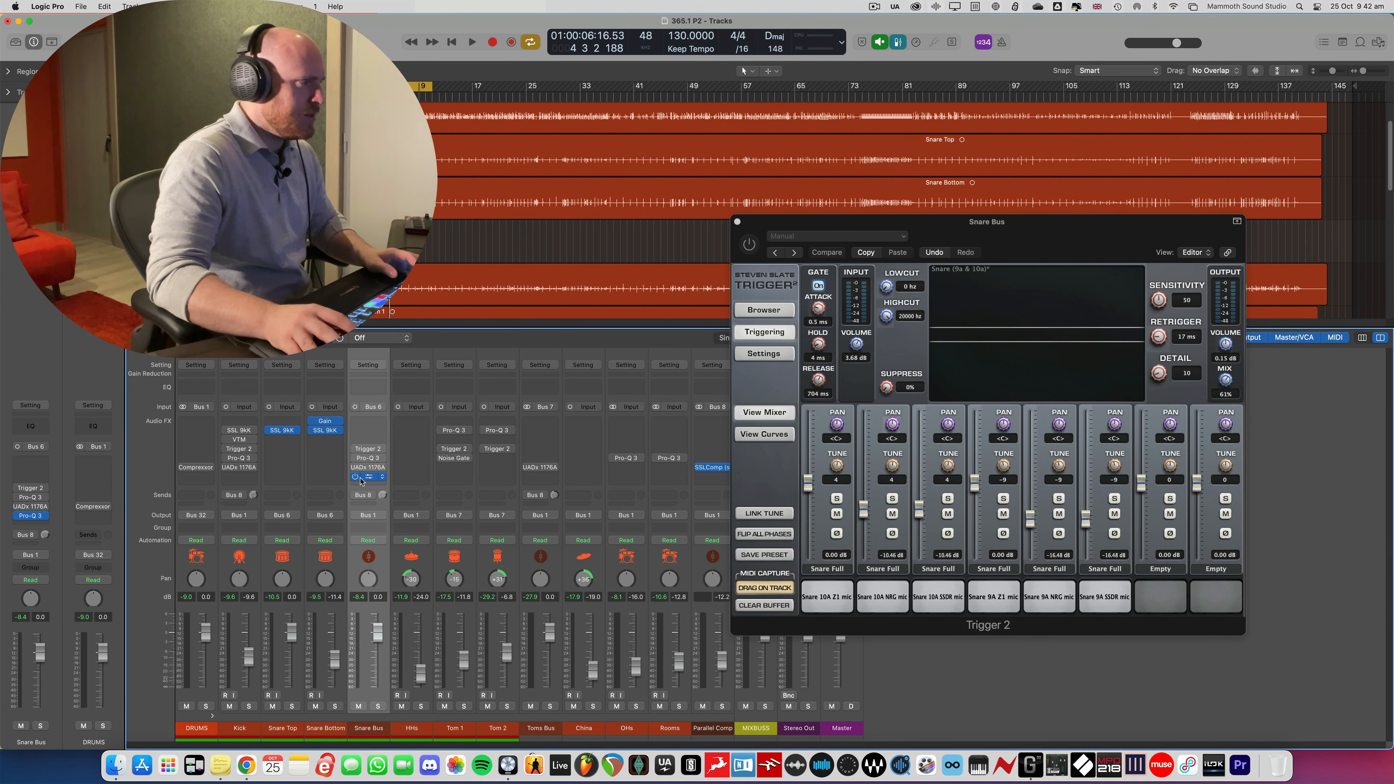
click(367, 458)
drag(730, 171, 626, 178)
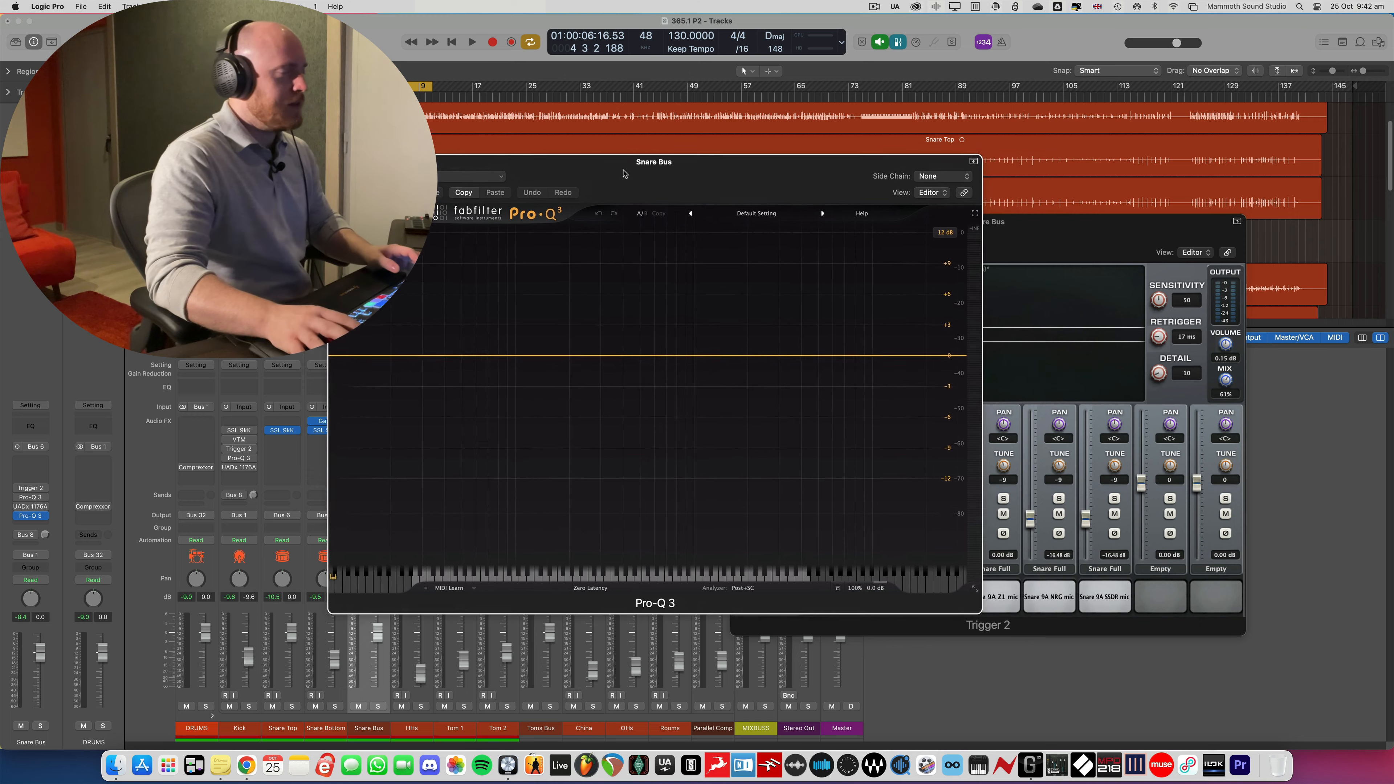
Solo the Snare Bus and mark the untriggered snare's low peak with a nearly flat Pro-Q 3 band at about 218 Hz
click(377, 706)
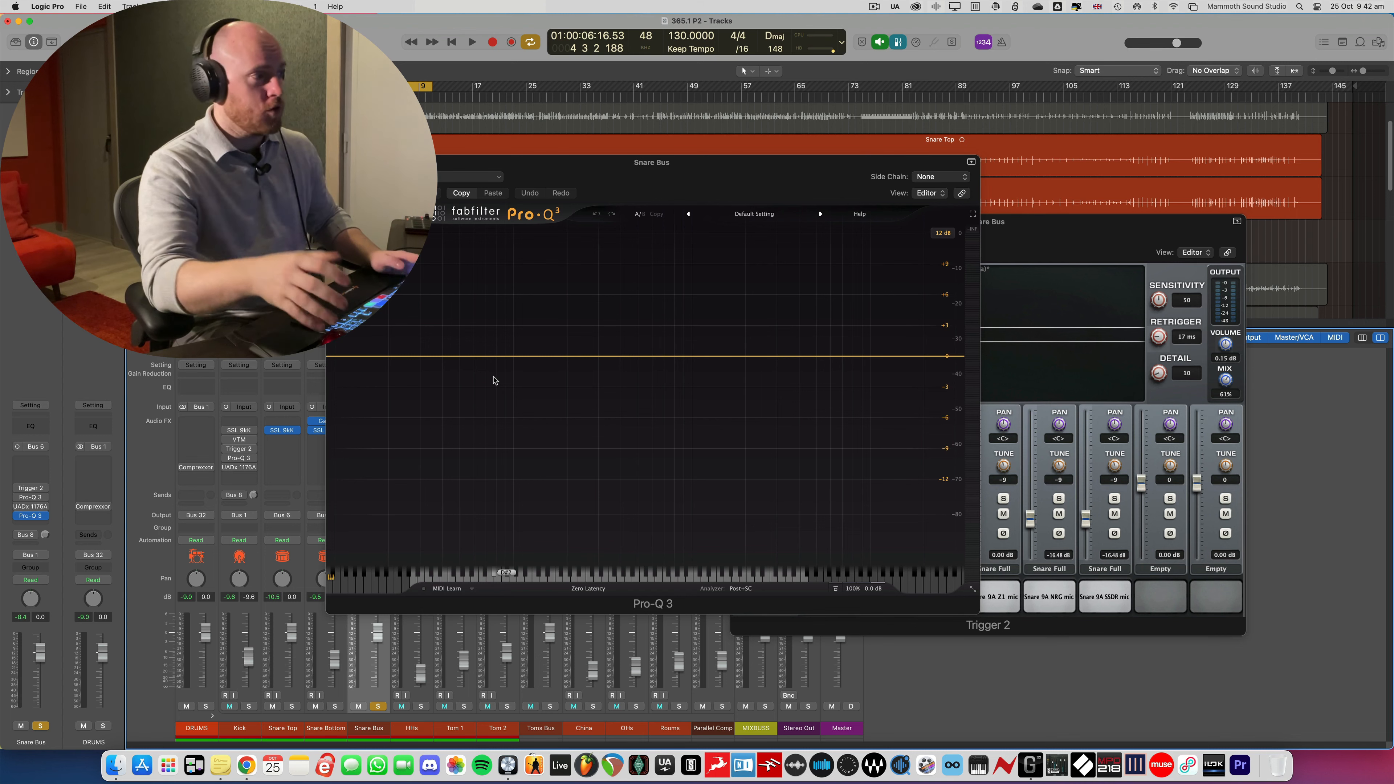
key(space)
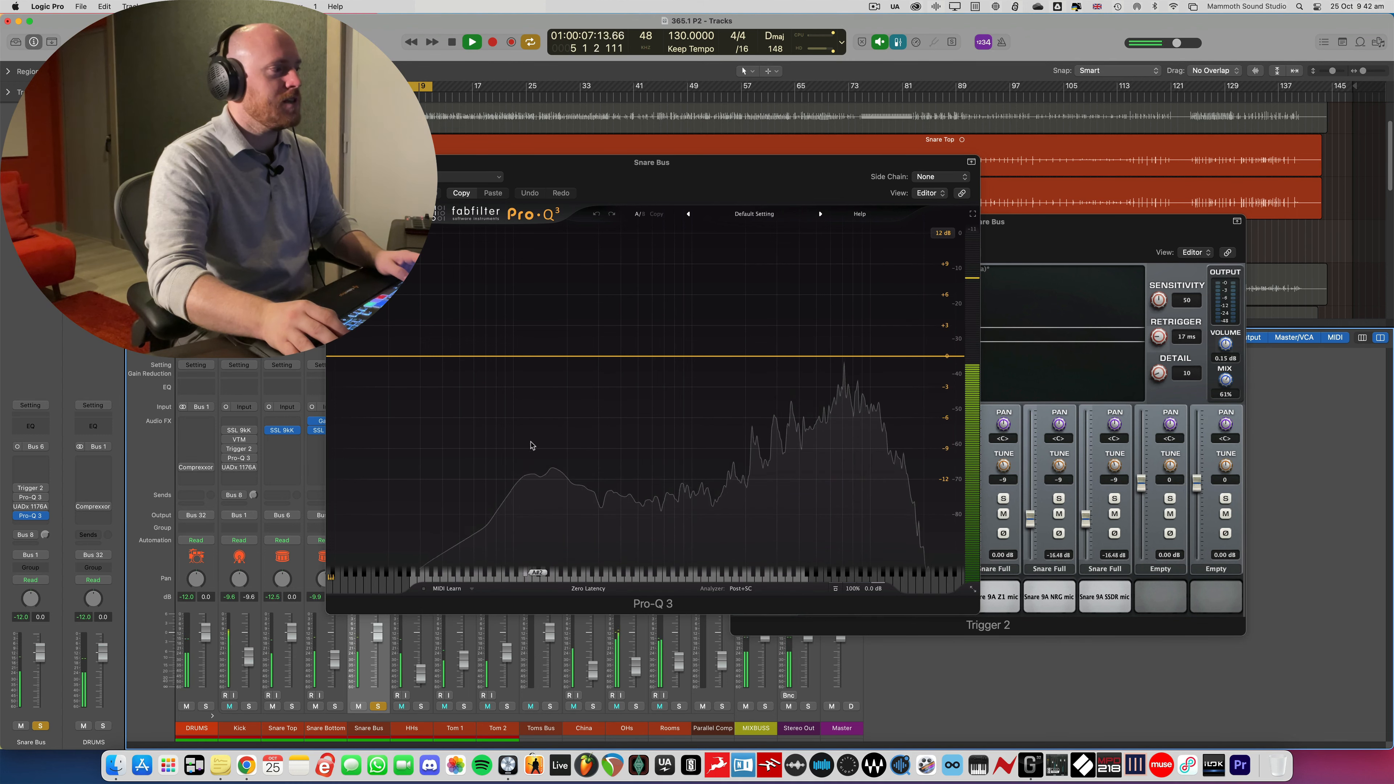
click(564, 515)
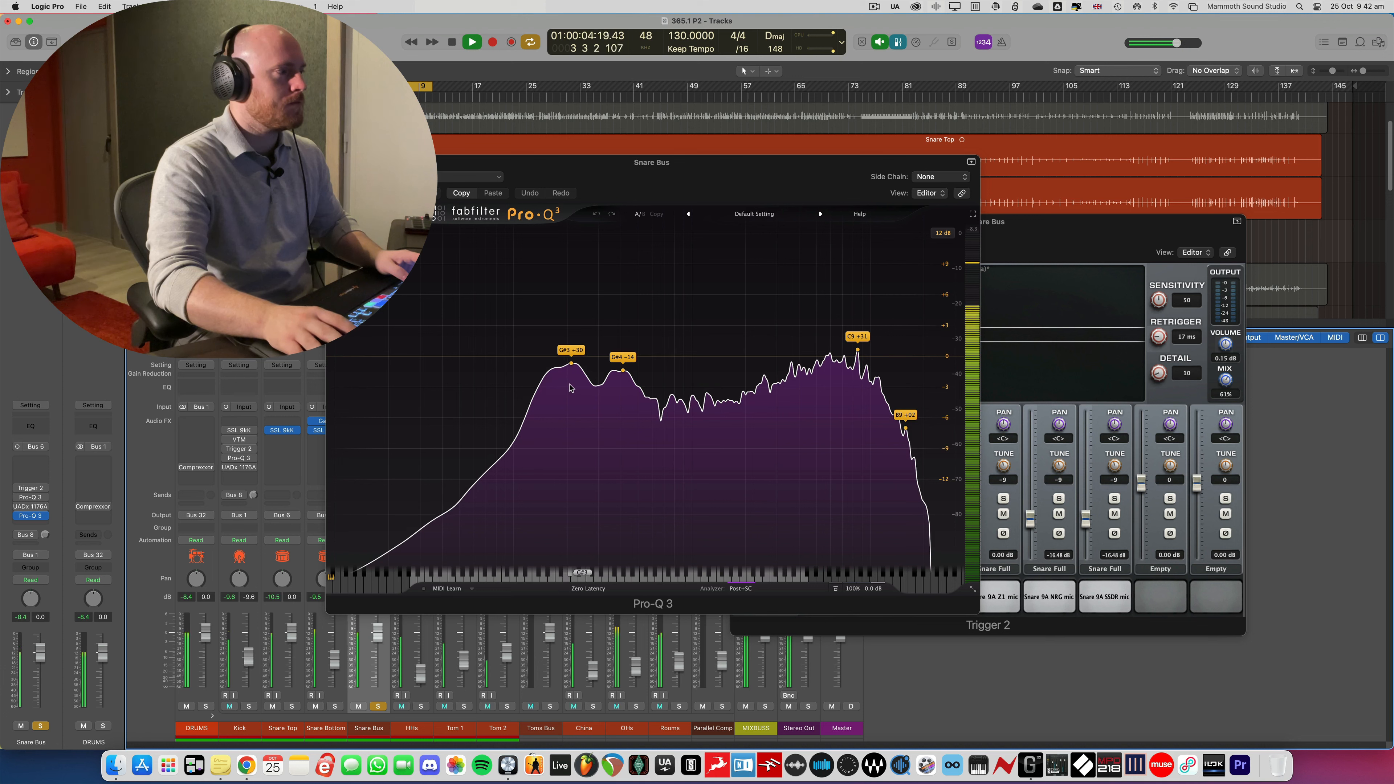
key(space)
double_click(574, 365)
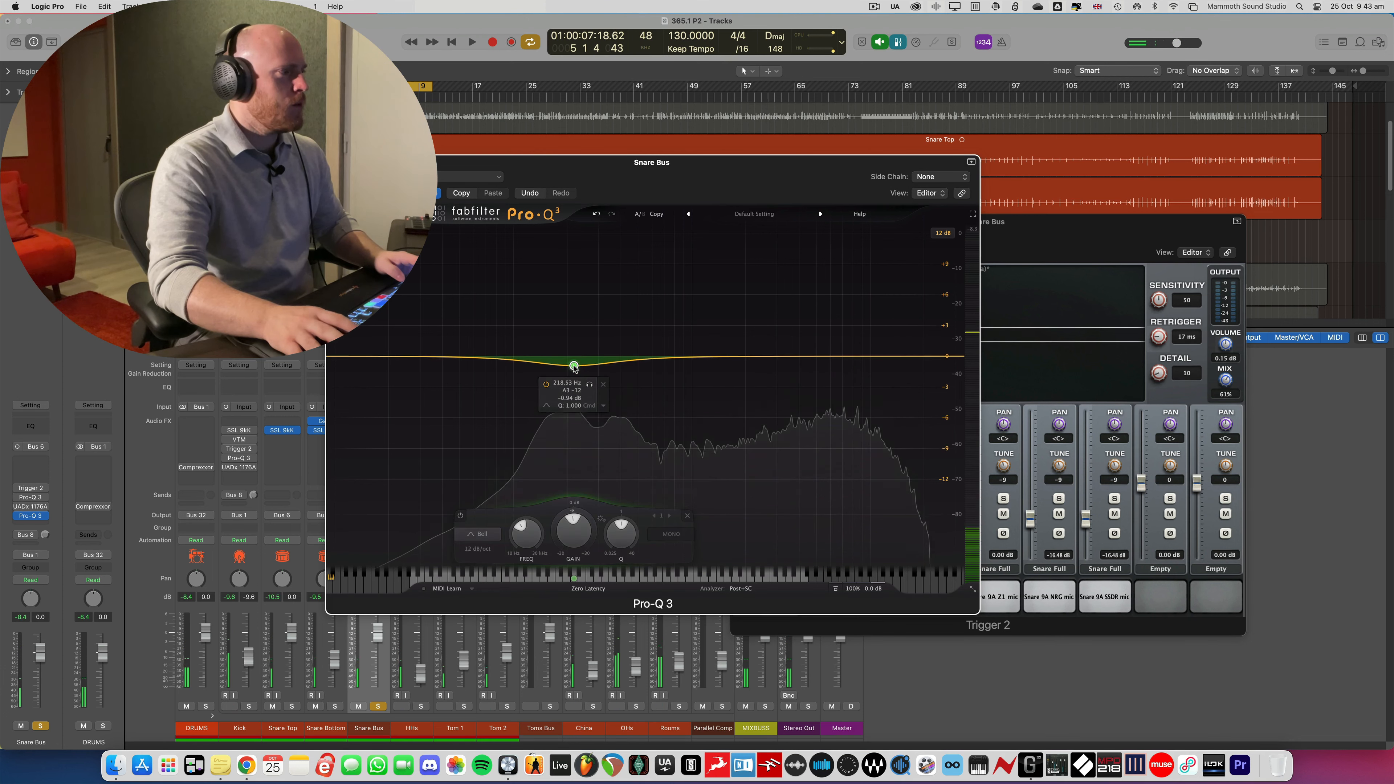
drag(573, 366, 573, 357)
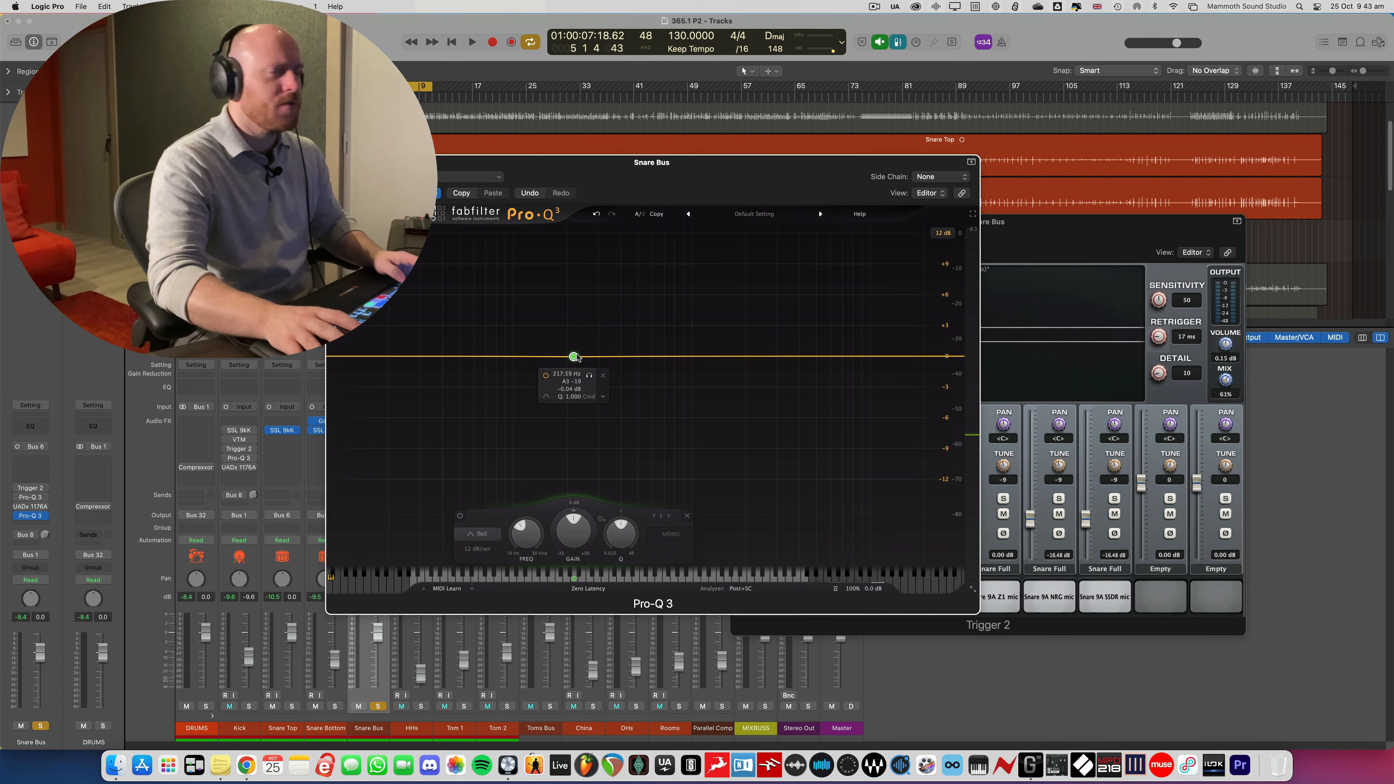
Enable the remaining Trigger 2 on the Snare Bus and compare the samples' low spectrum peak with the marked band
drag(538, 179, 648, 157)
click(355, 449)
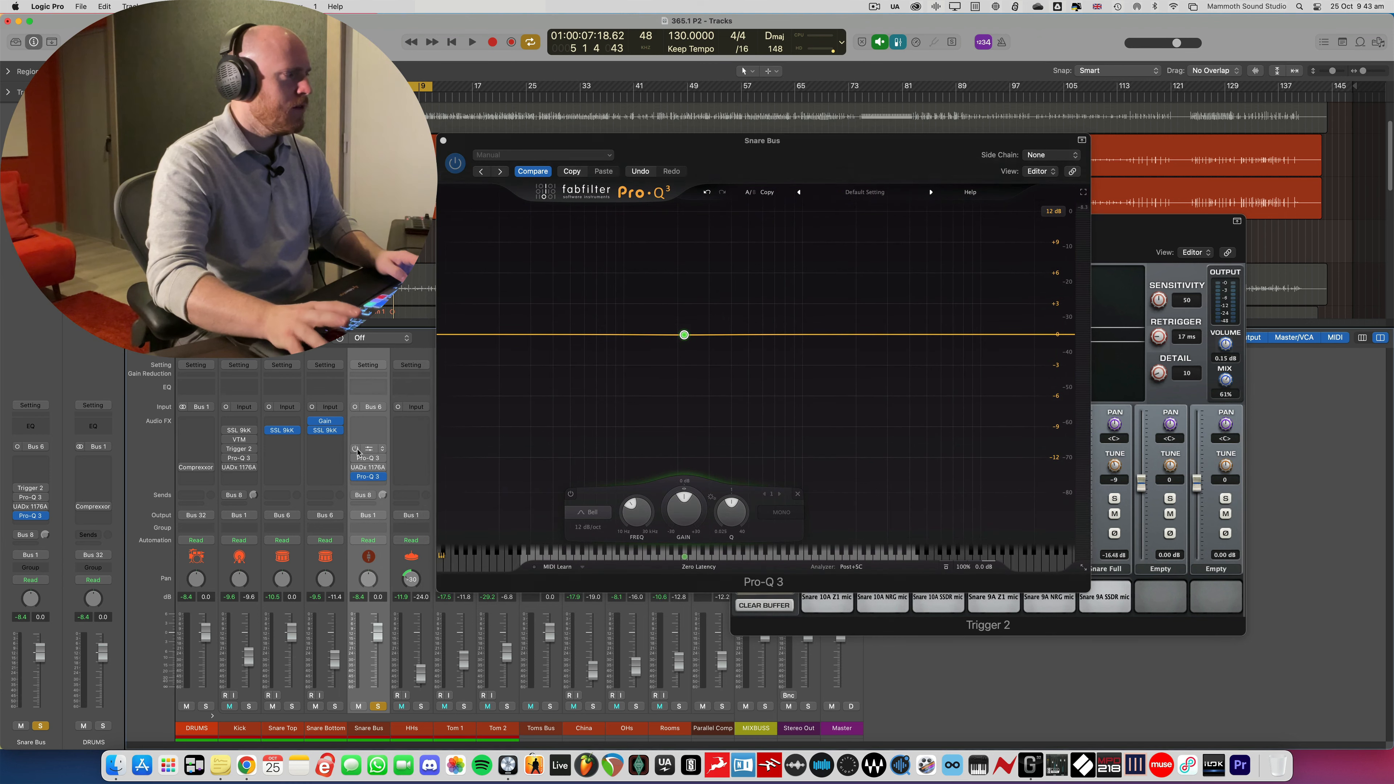
key(space)
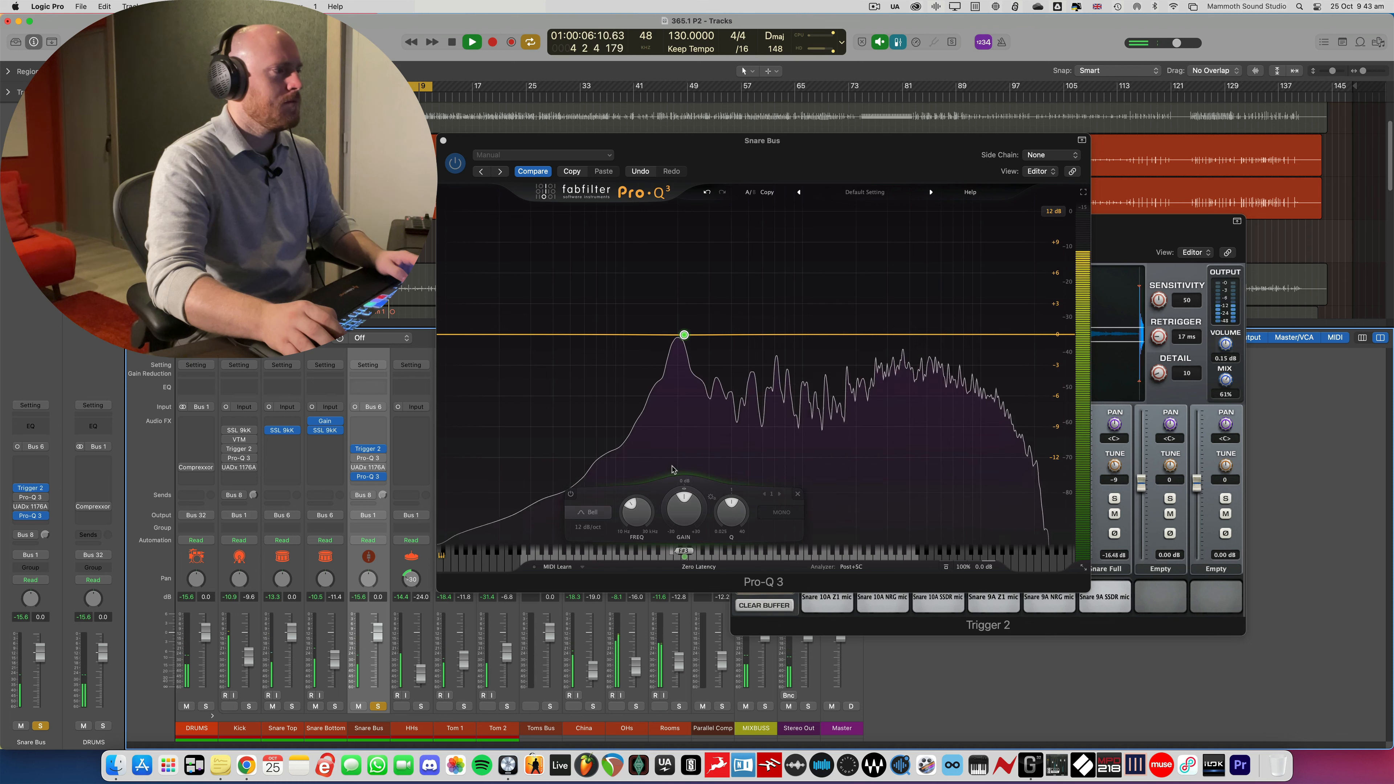
mouse_move(672, 465)
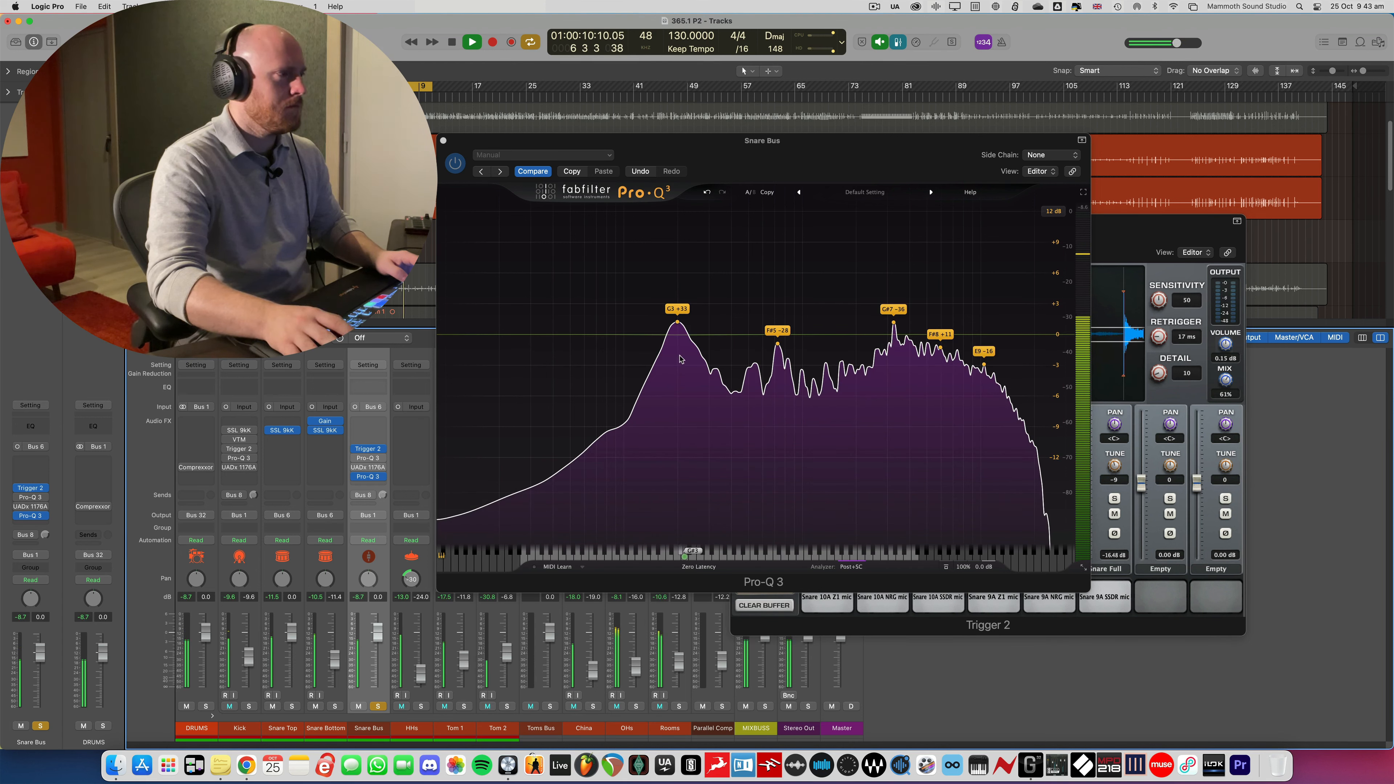
key(space)
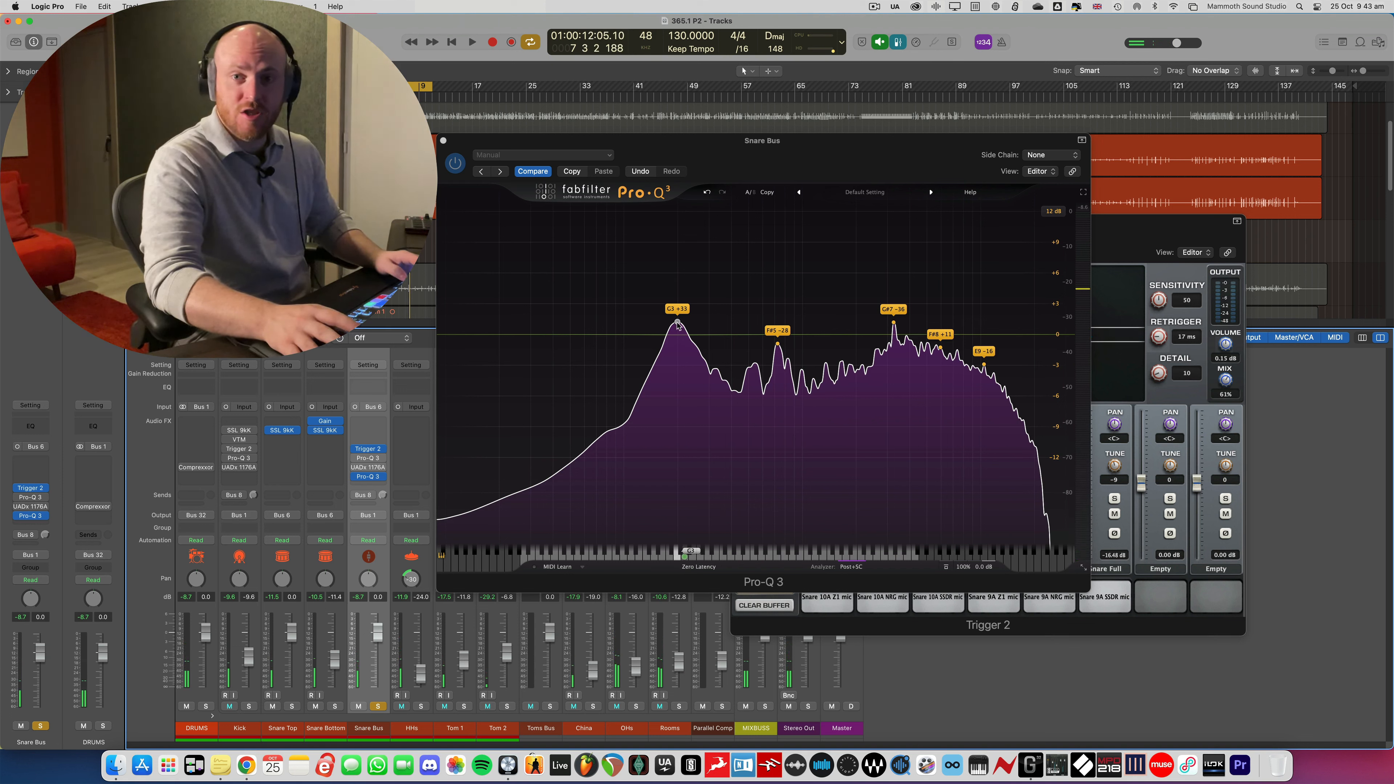
click(684, 334)
Retune the Trigger 2 samples: all three Snare 10A to 10, Snare 9A Z1 to -4, 9A NRG to -6 and 9A SSDR to -3
click(369, 449)
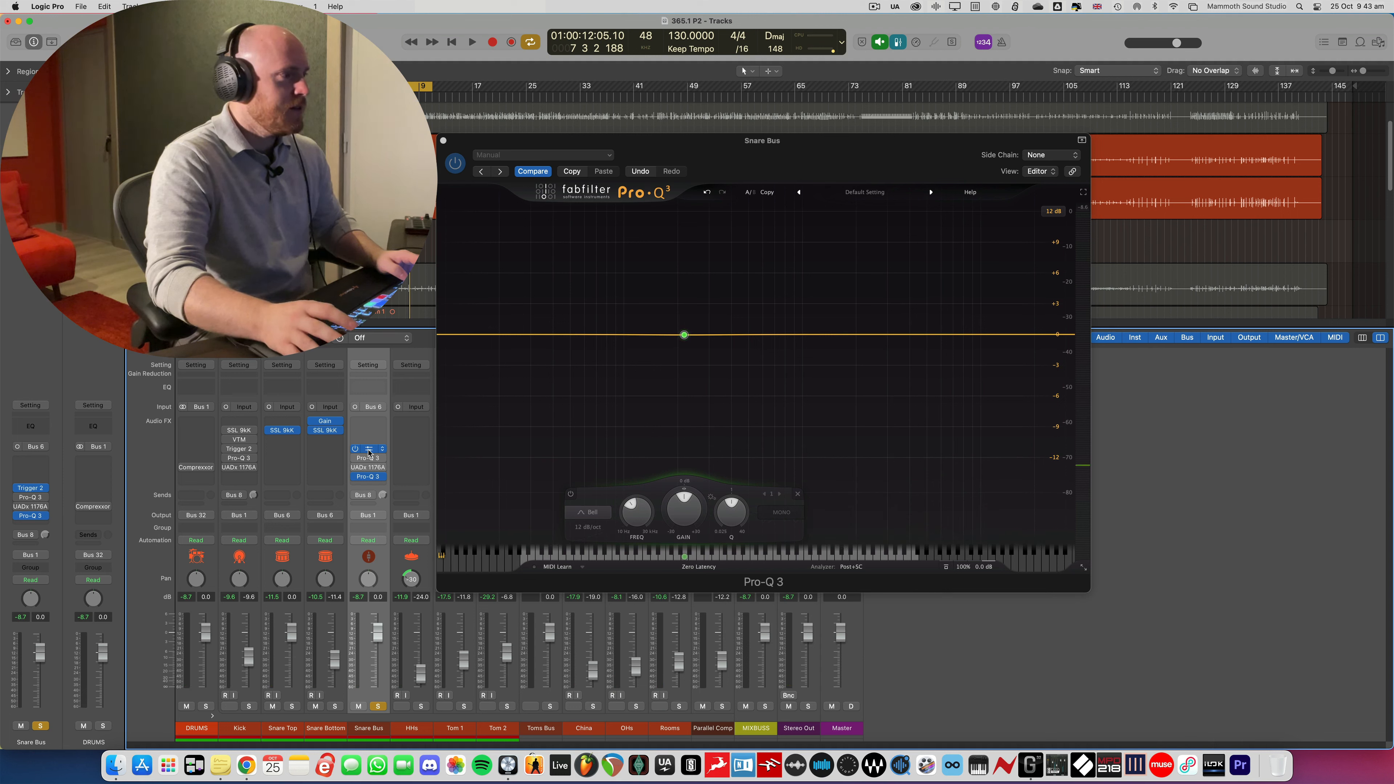
click(369, 451)
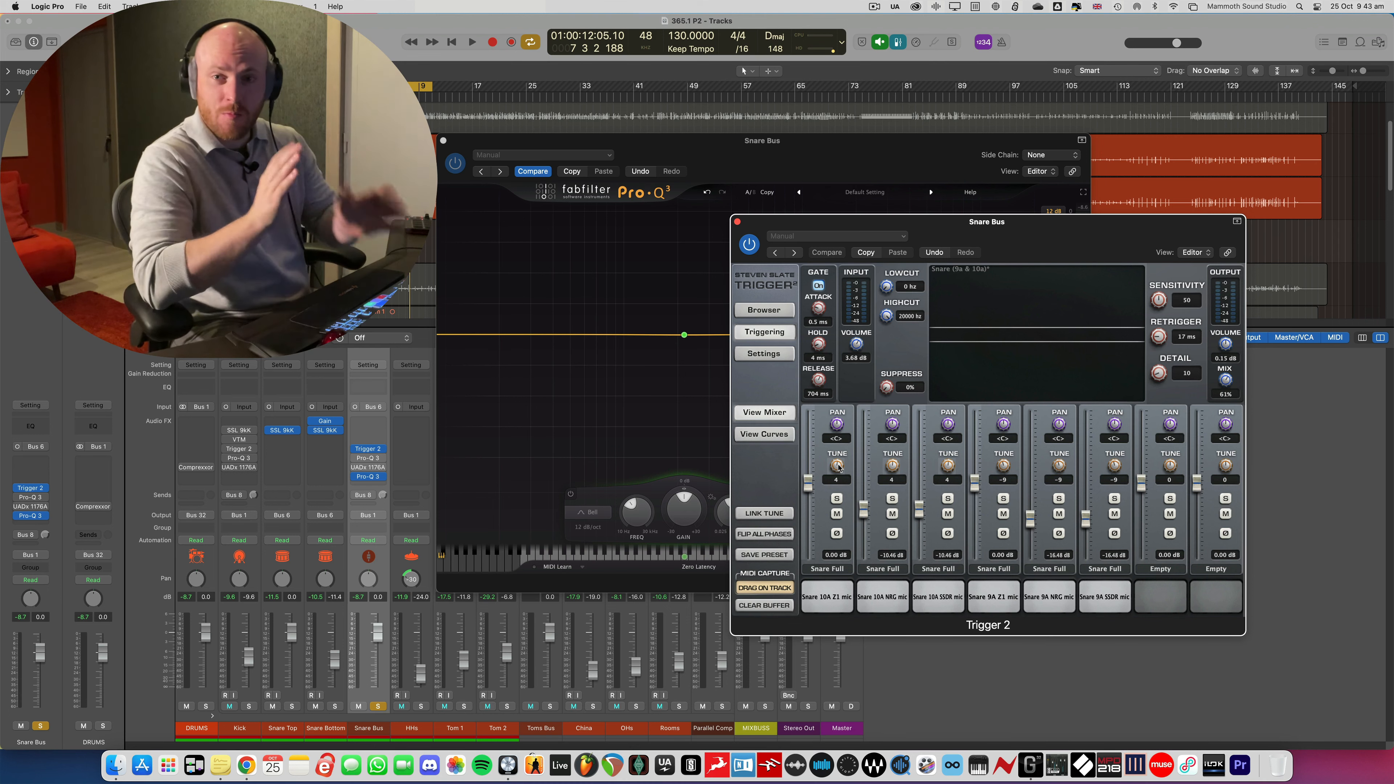
key(space)
drag(838, 466, 1112, 462)
Check the retuned snare's low peak against the marked band in Pro-Q 3, stop playback and close the equalizer
click(675, 453)
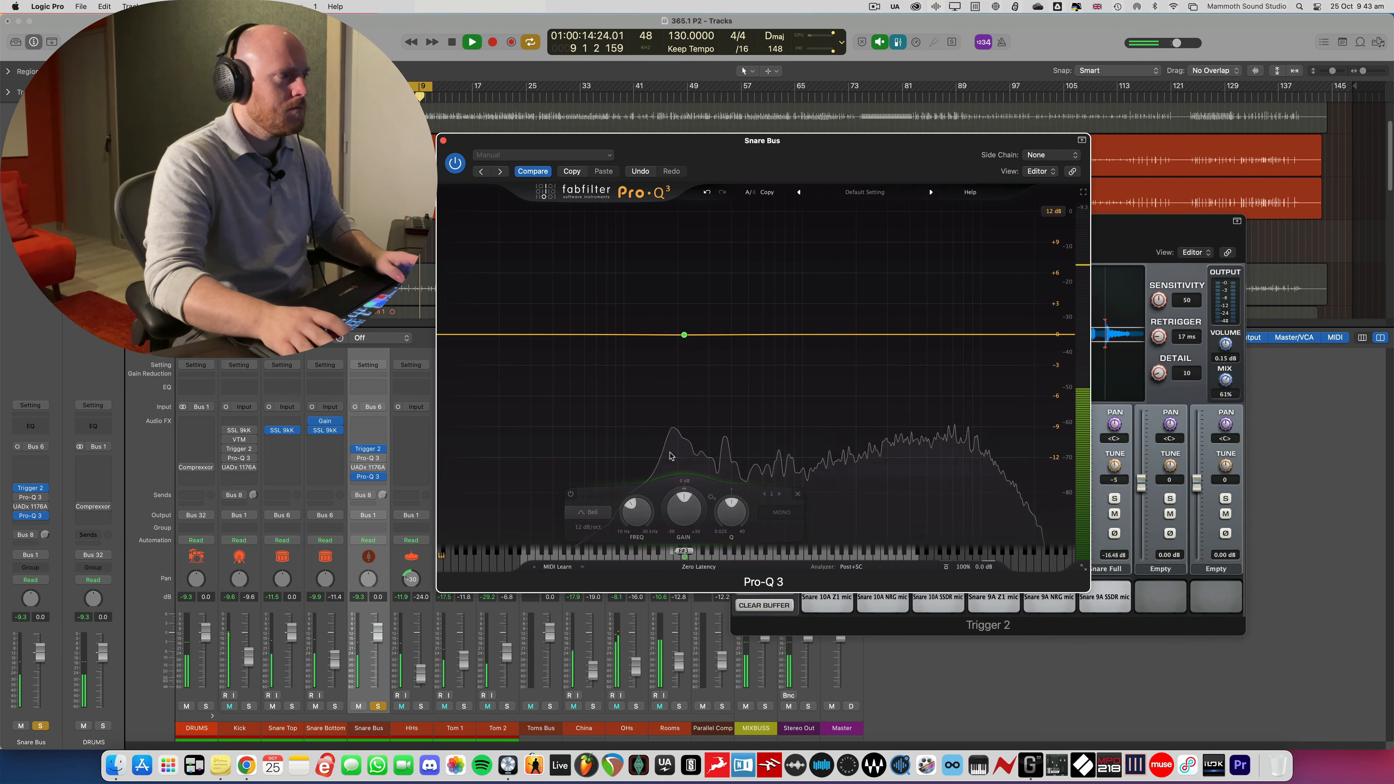
mouse_move(676, 453)
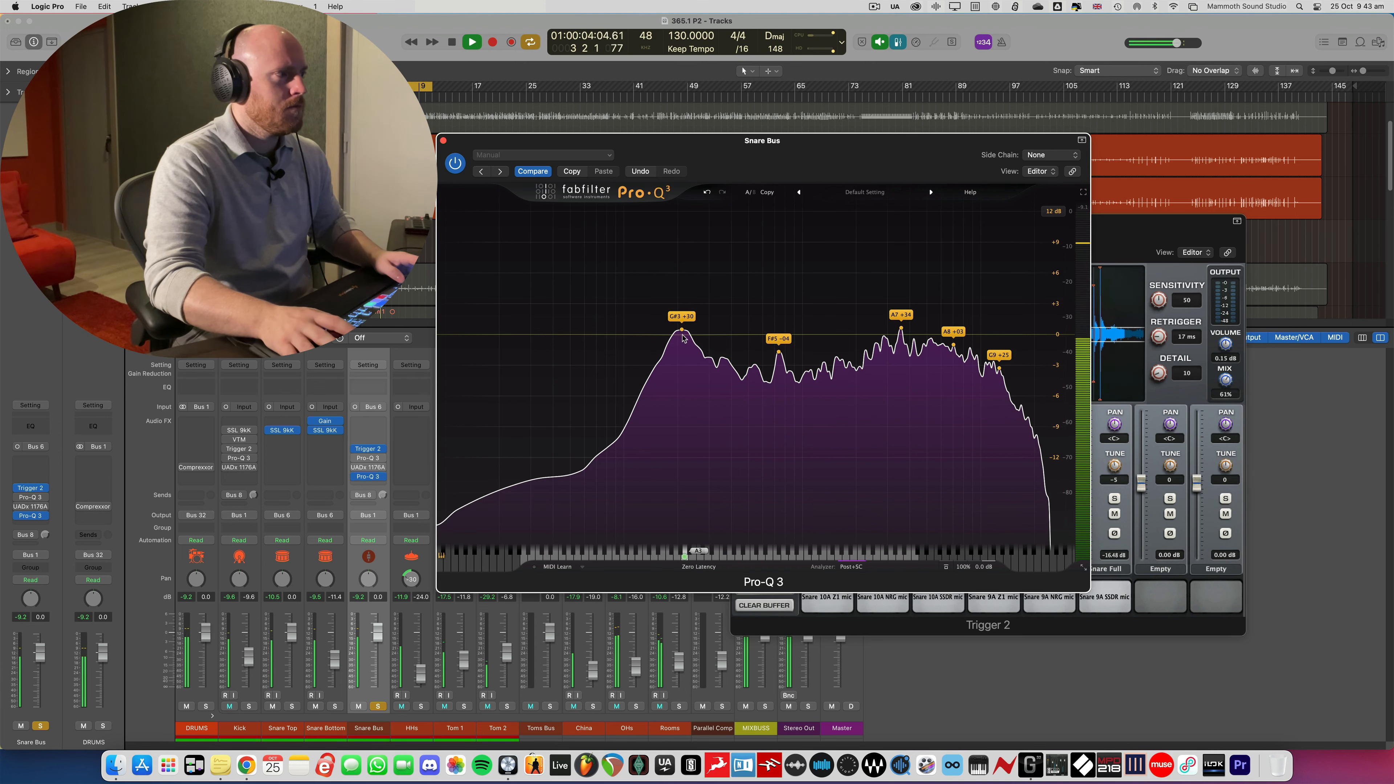
key(space)
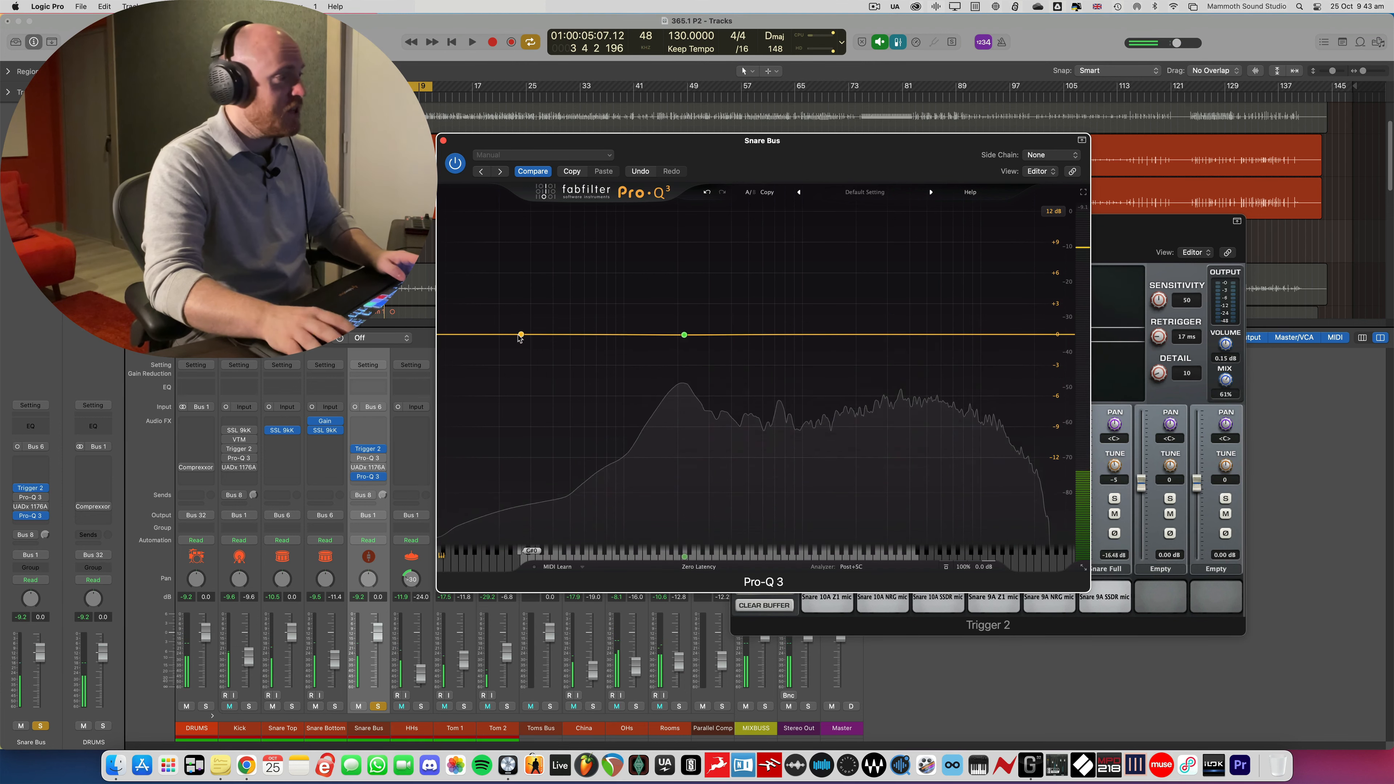
click(443, 141)
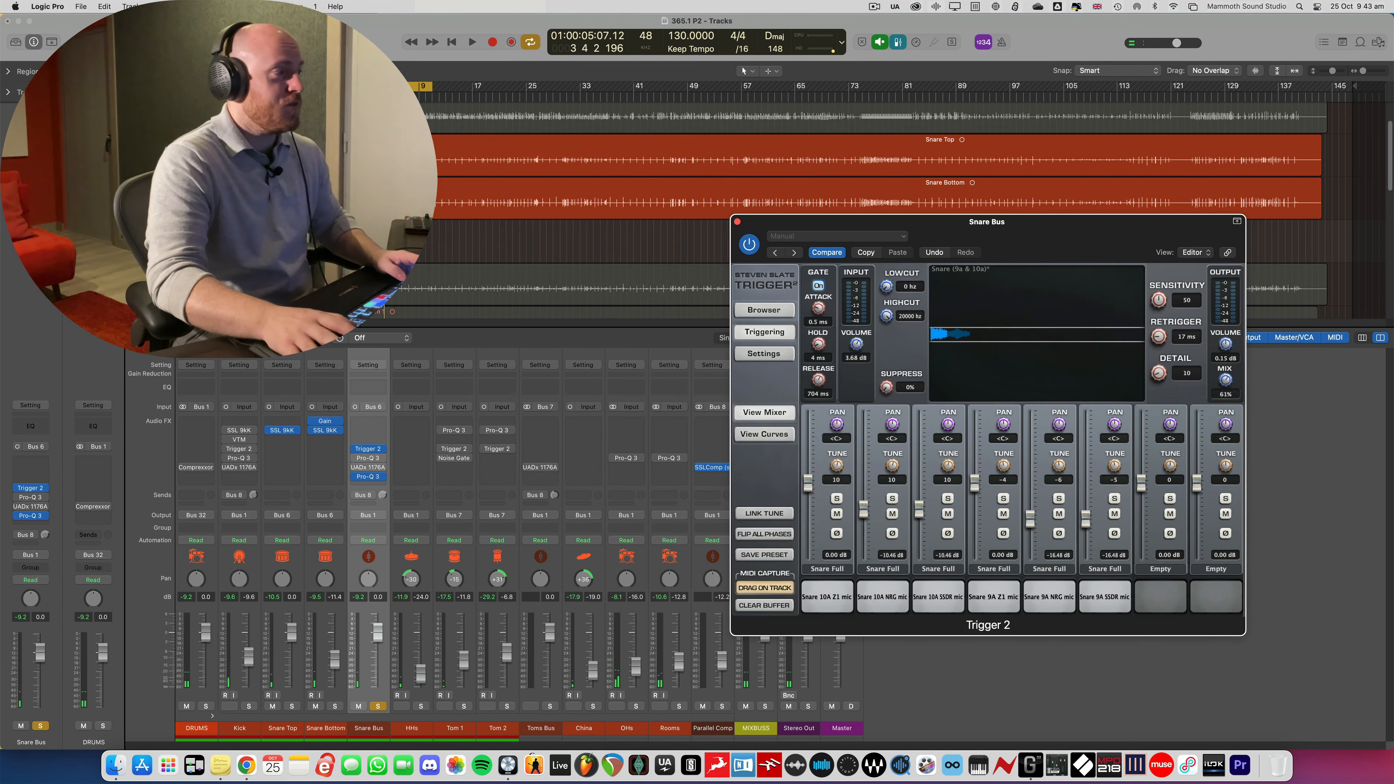
Play the soloed Snare Bus and compare its sound with Trigger 2 bypassed and enabled, leaving the plug-in enabled
key(space)
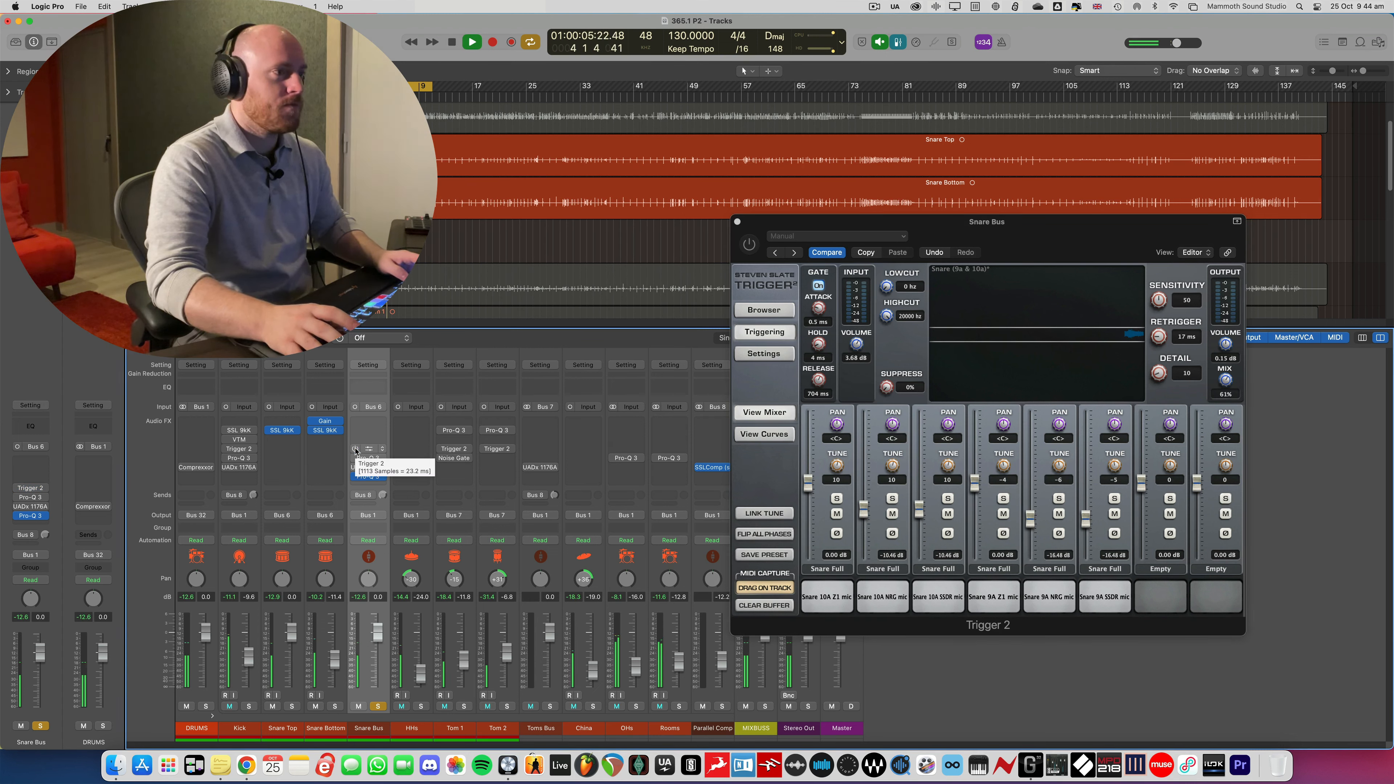
click(355, 449)
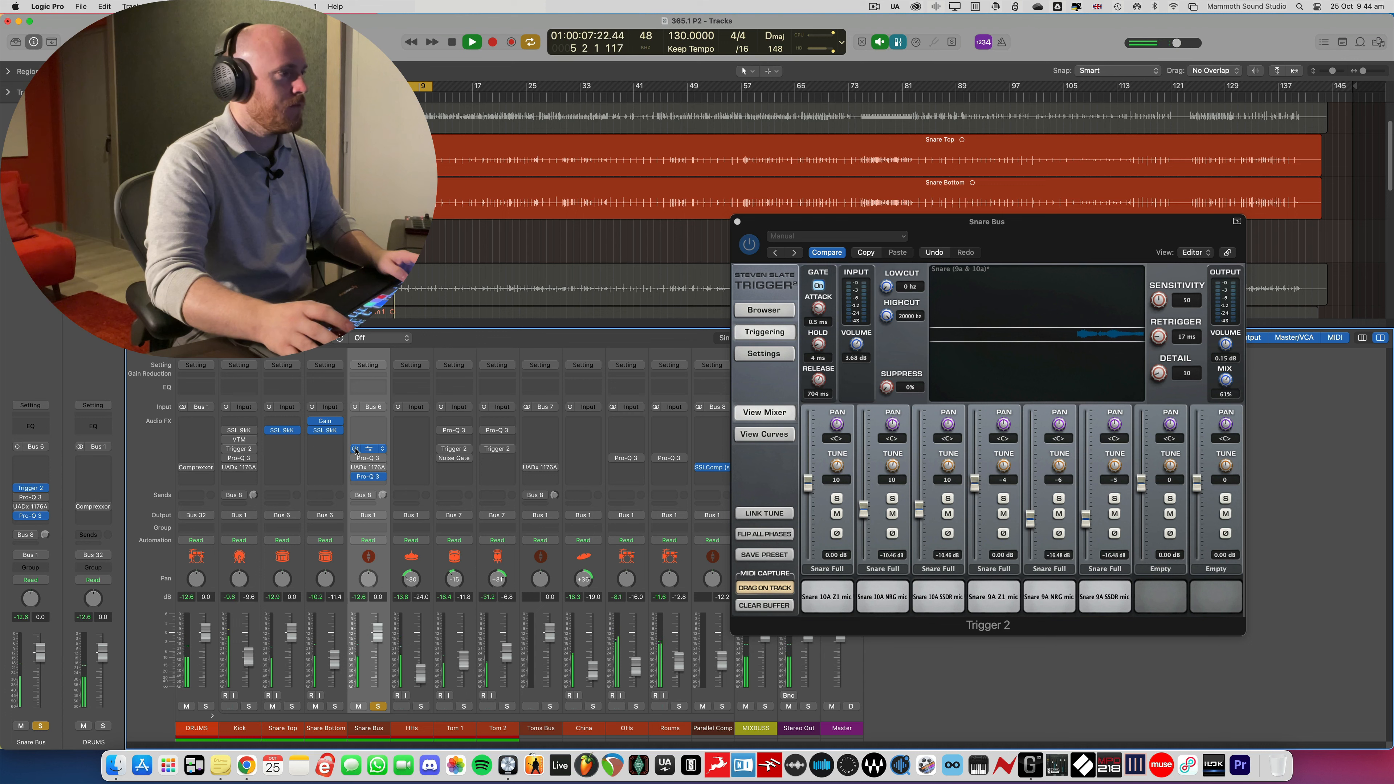
click(356, 449)
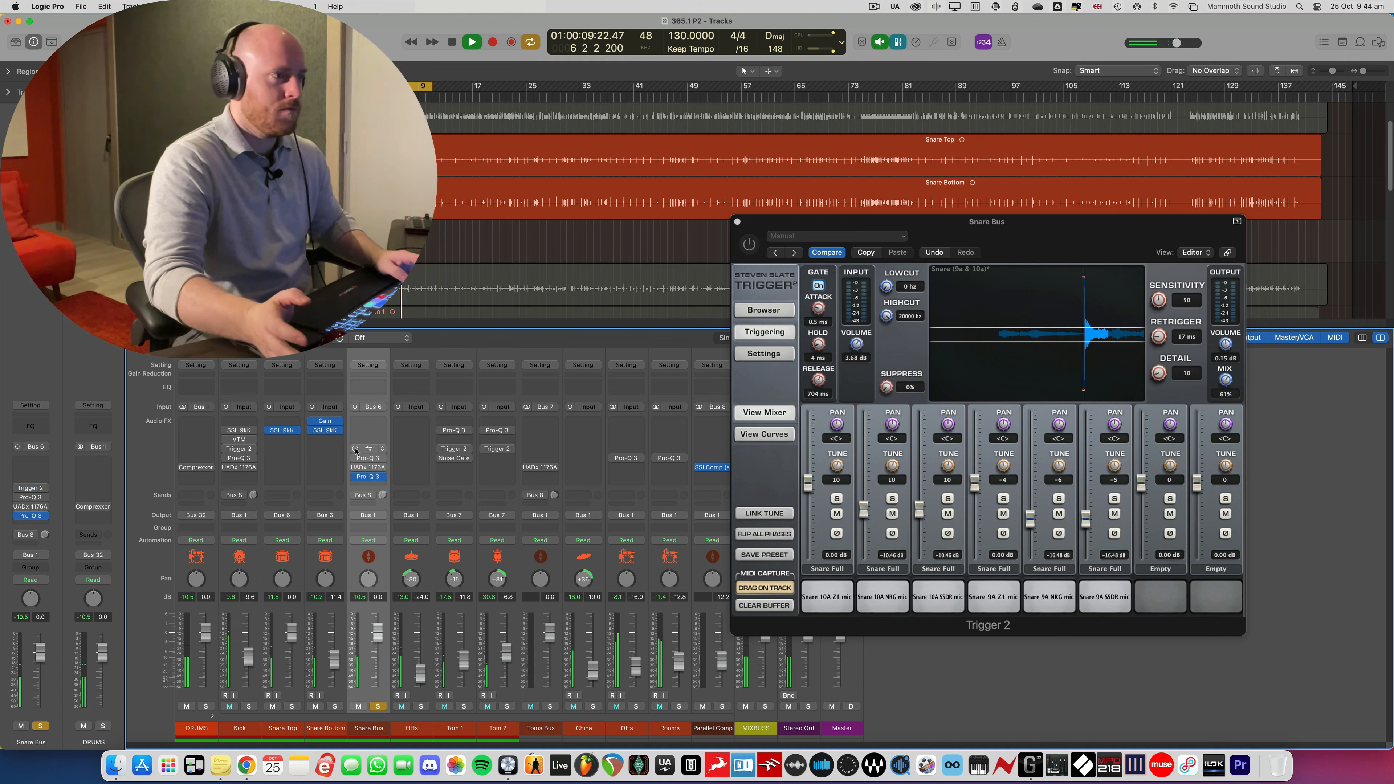
click(355, 449)
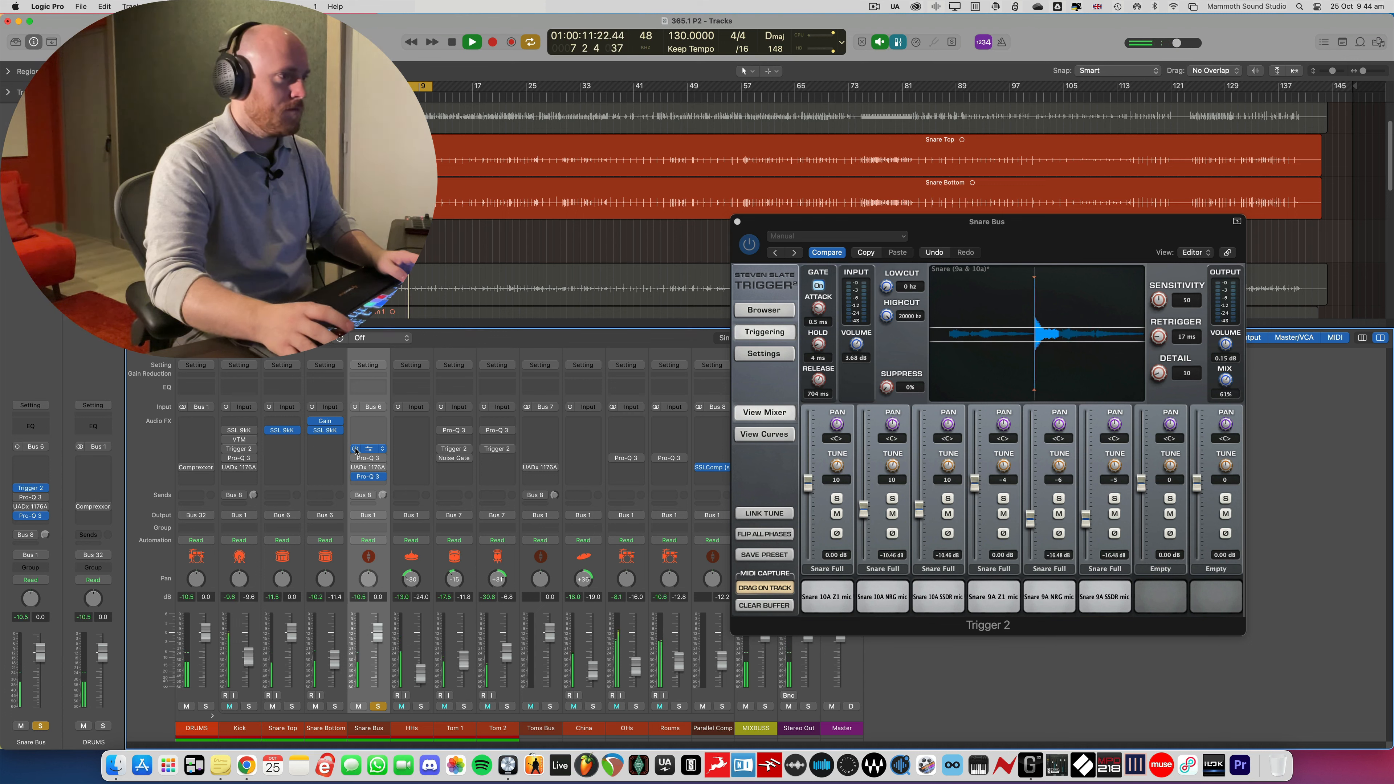
click(355, 449)
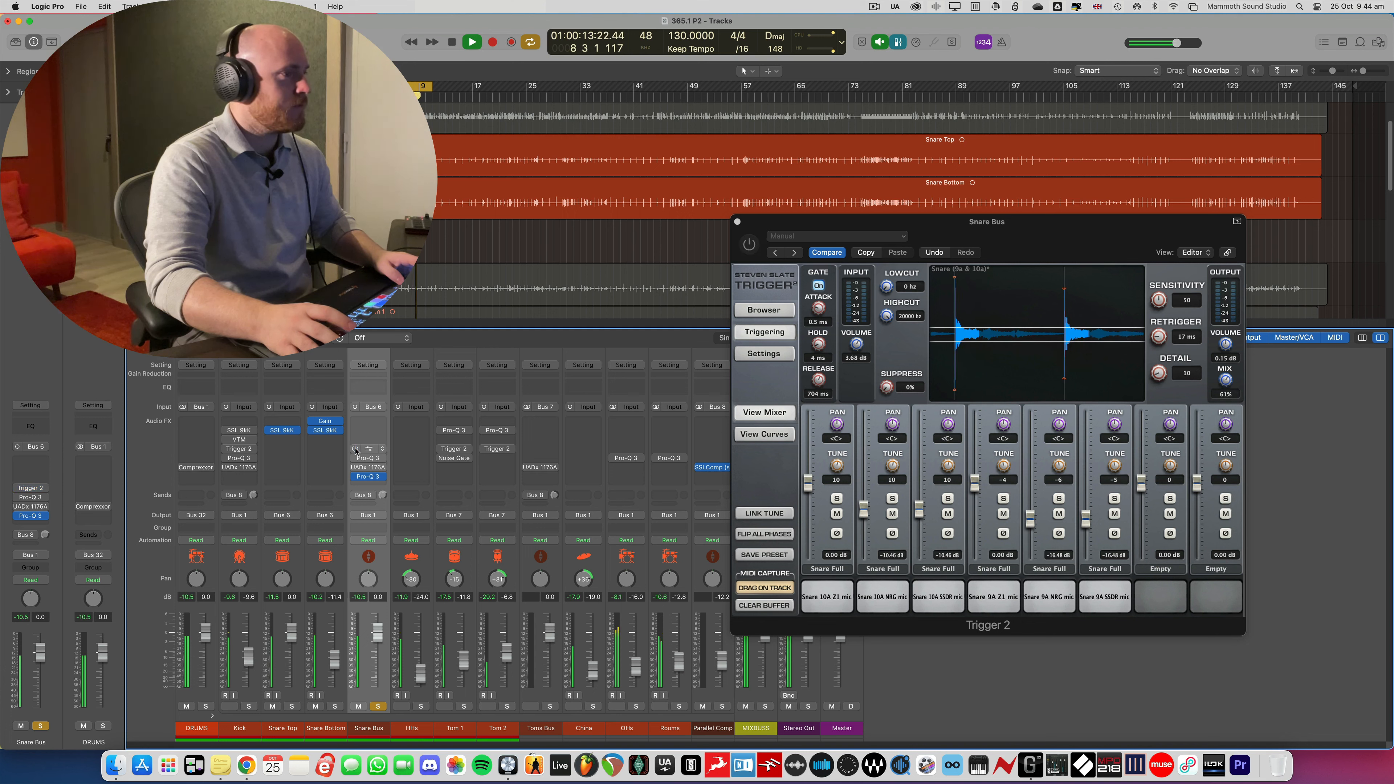
key(space)
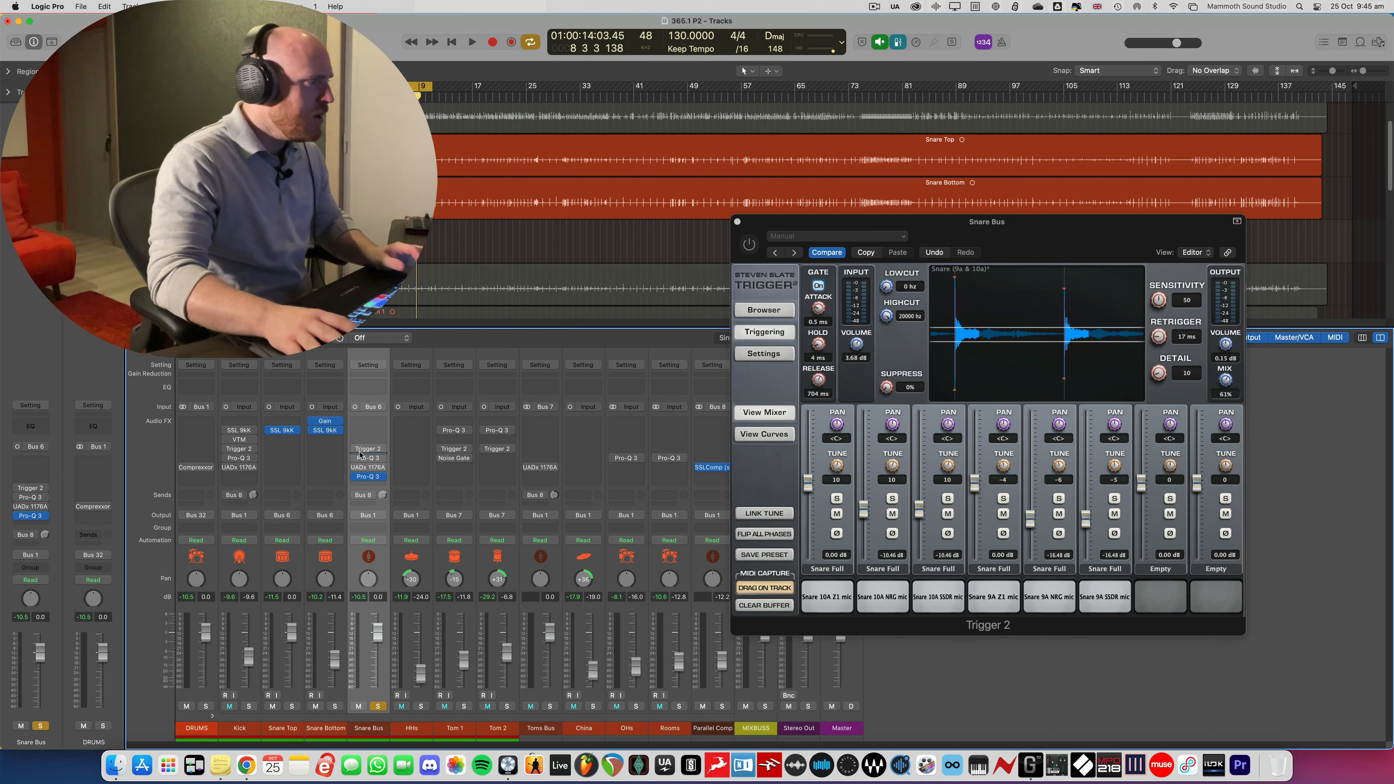
click(355, 449)
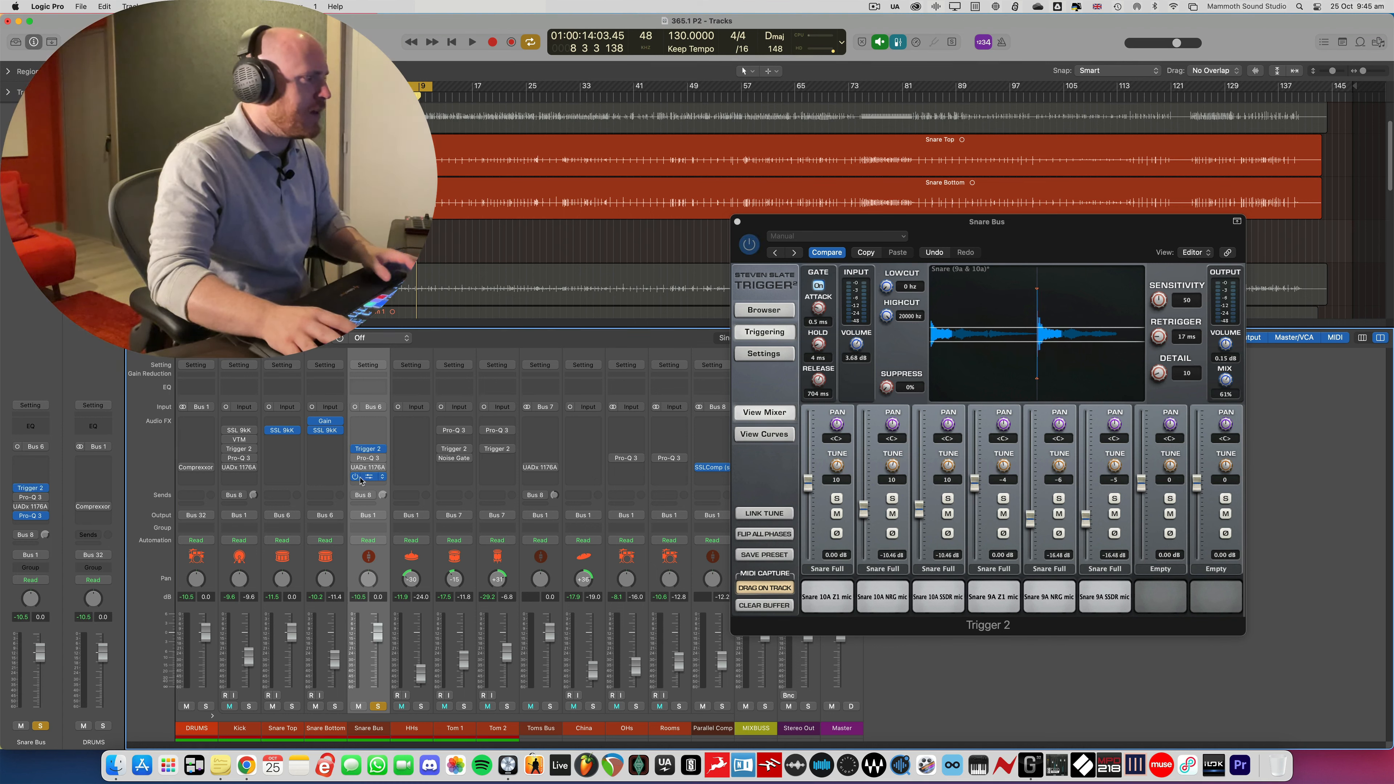
Remove the extra Pro-Q 3 from the end of the Snare Bus chain and close the Trigger 2 window
click(383, 477)
click(385, 478)
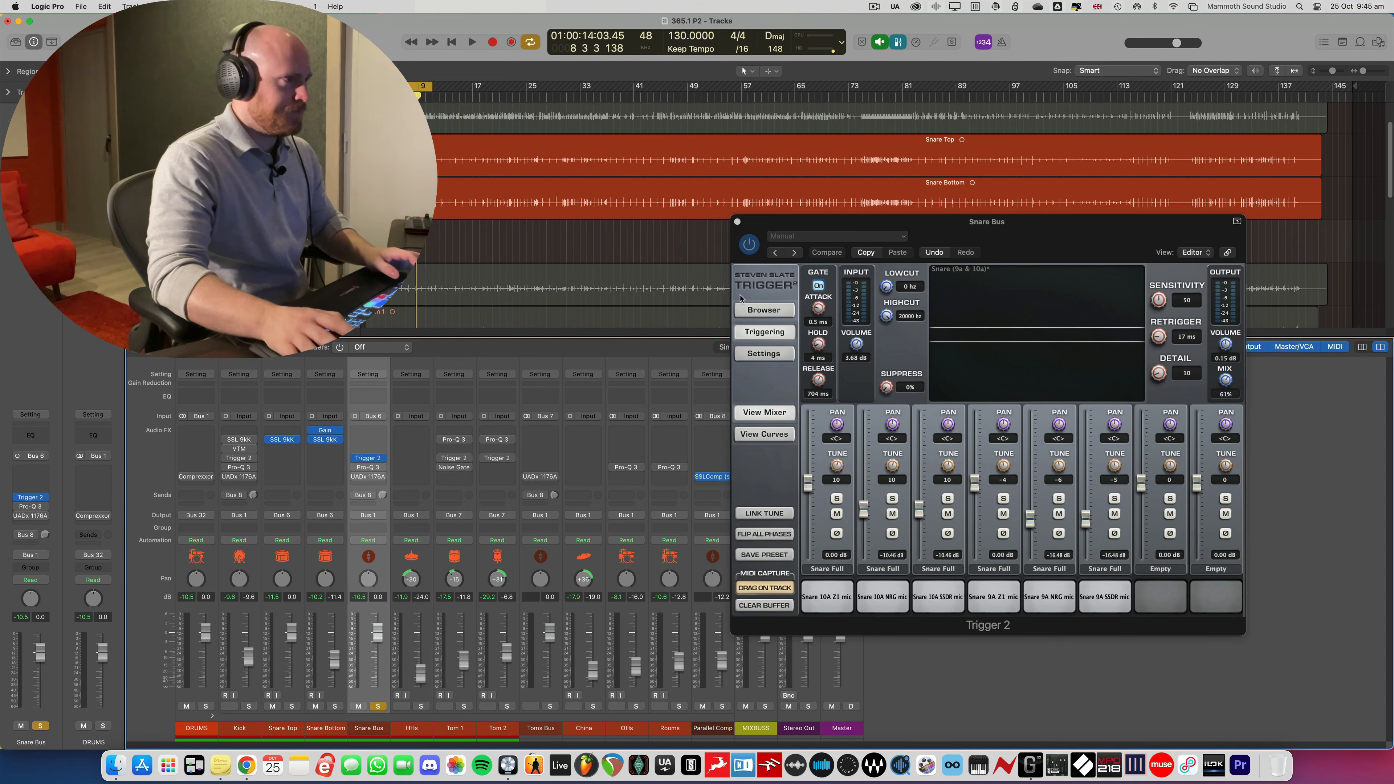
click(737, 222)
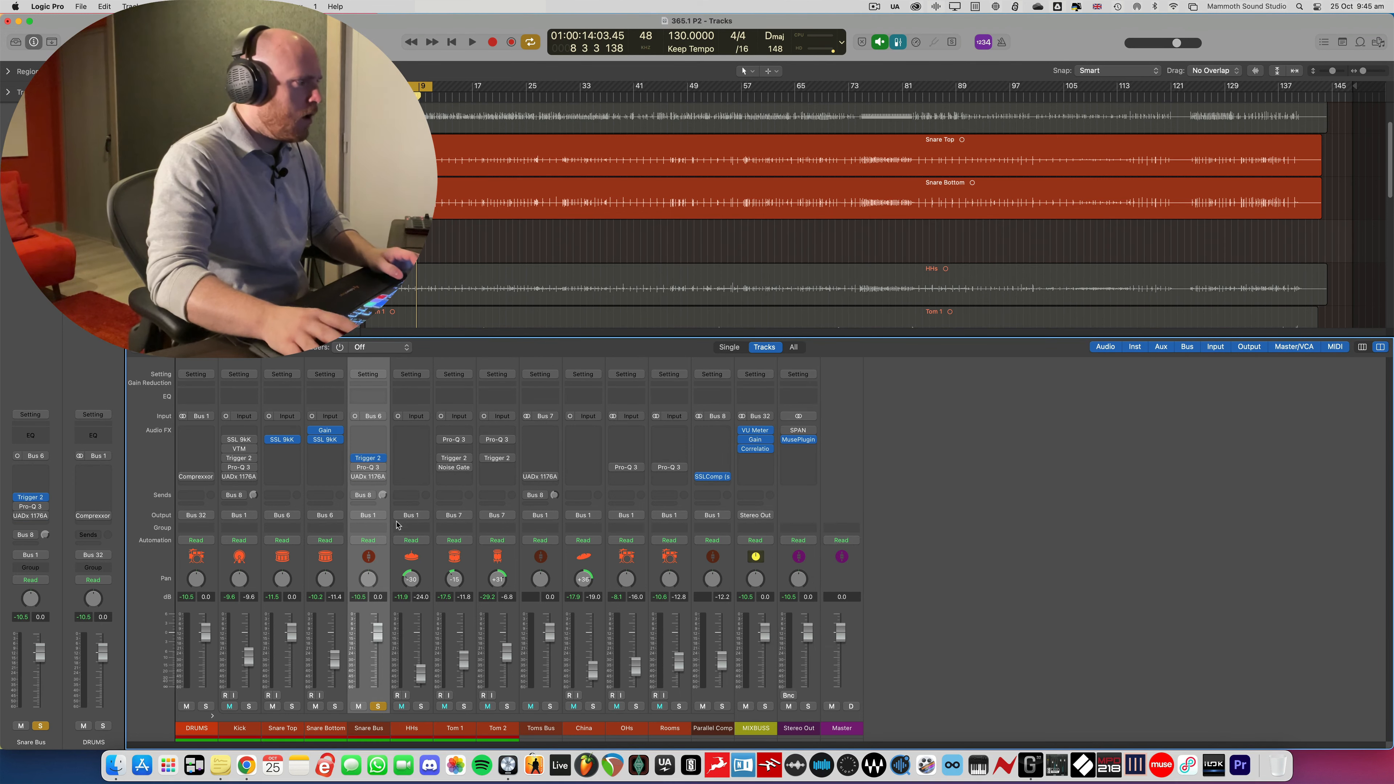
Enable the Snare Bus Pro-Q 3 carrying the Snare preset while playing back the soloed snare
click(370, 468)
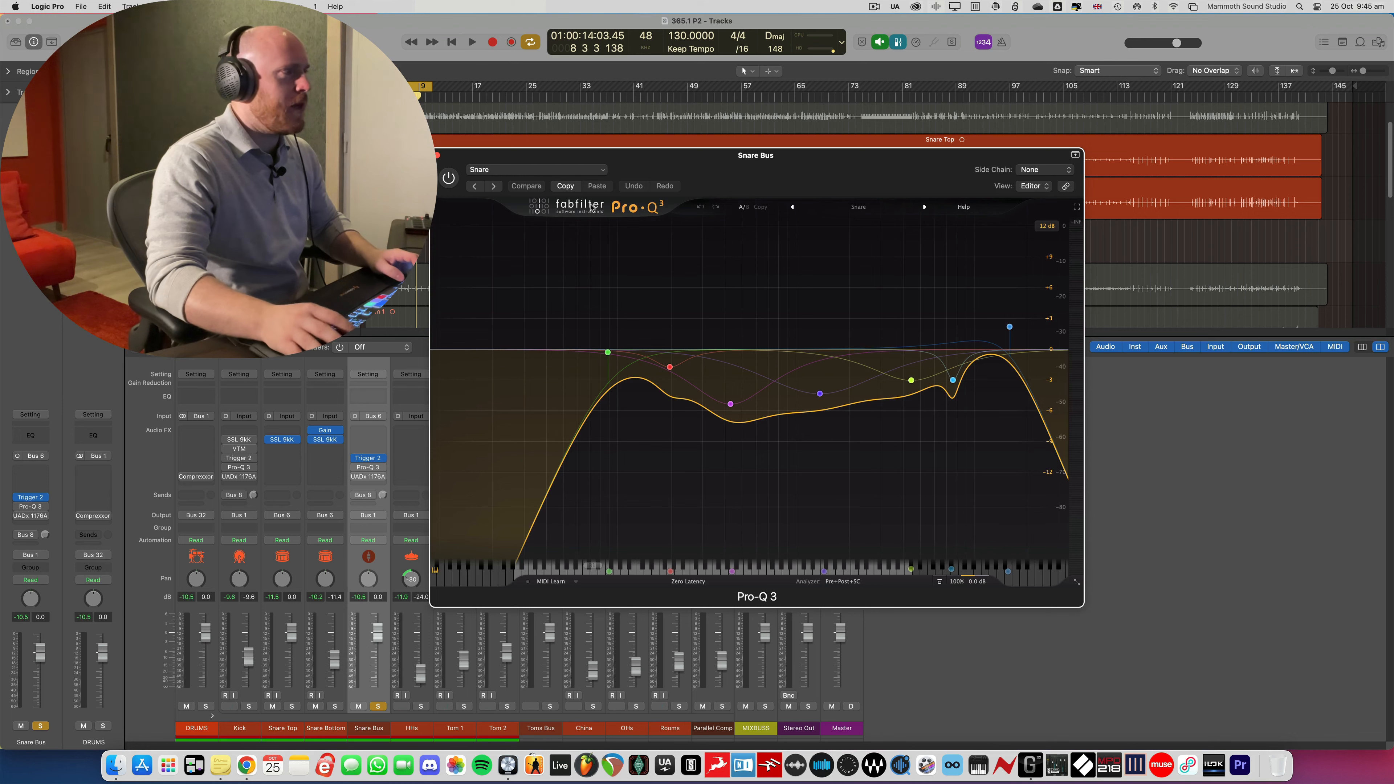
drag(633, 171, 693, 165)
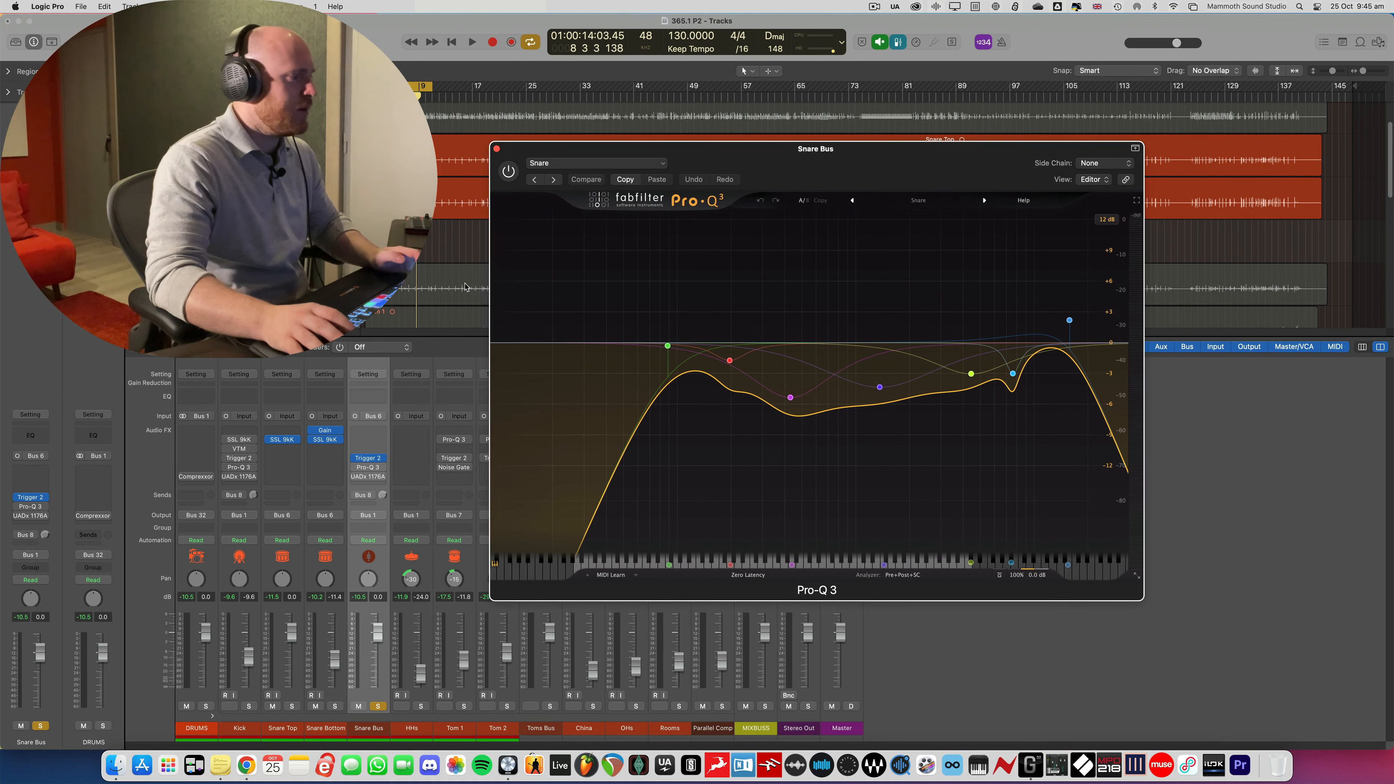
key(space)
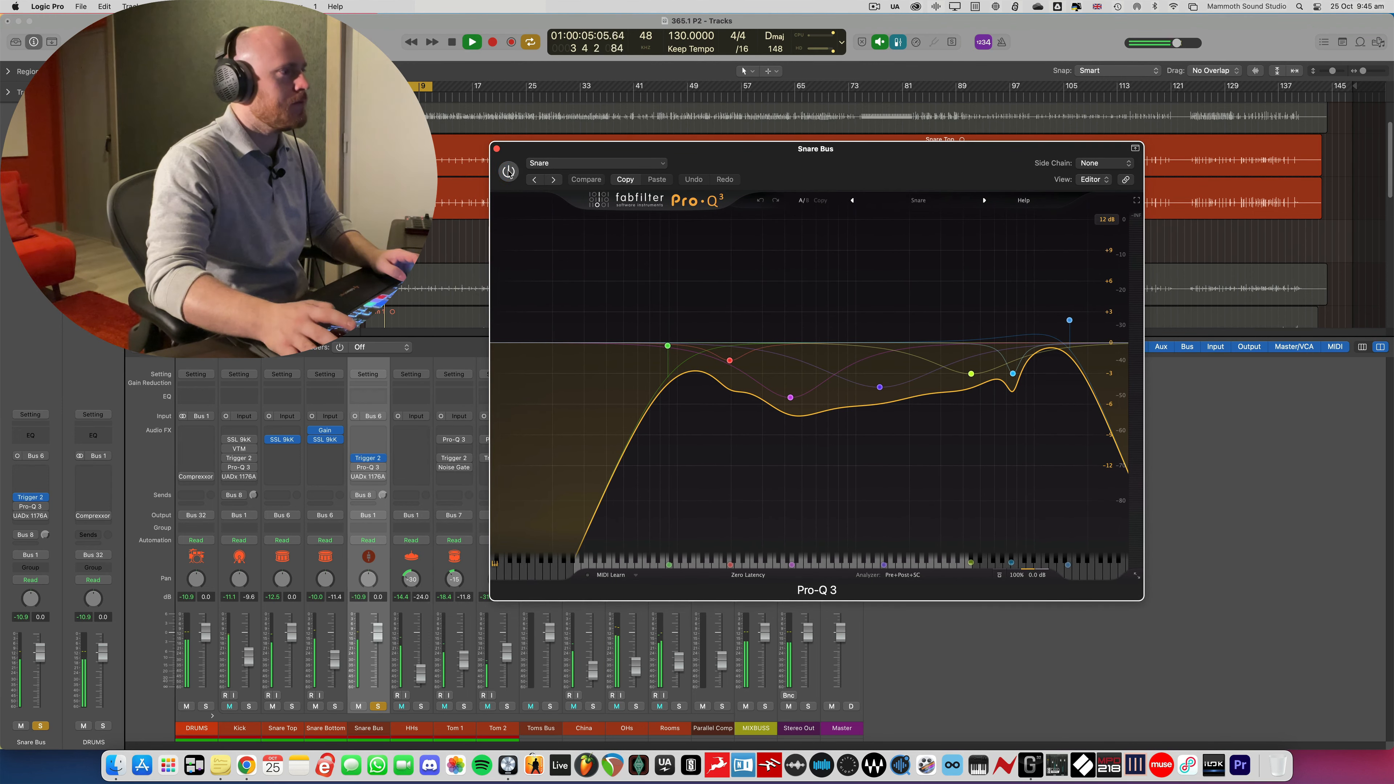
click(508, 171)
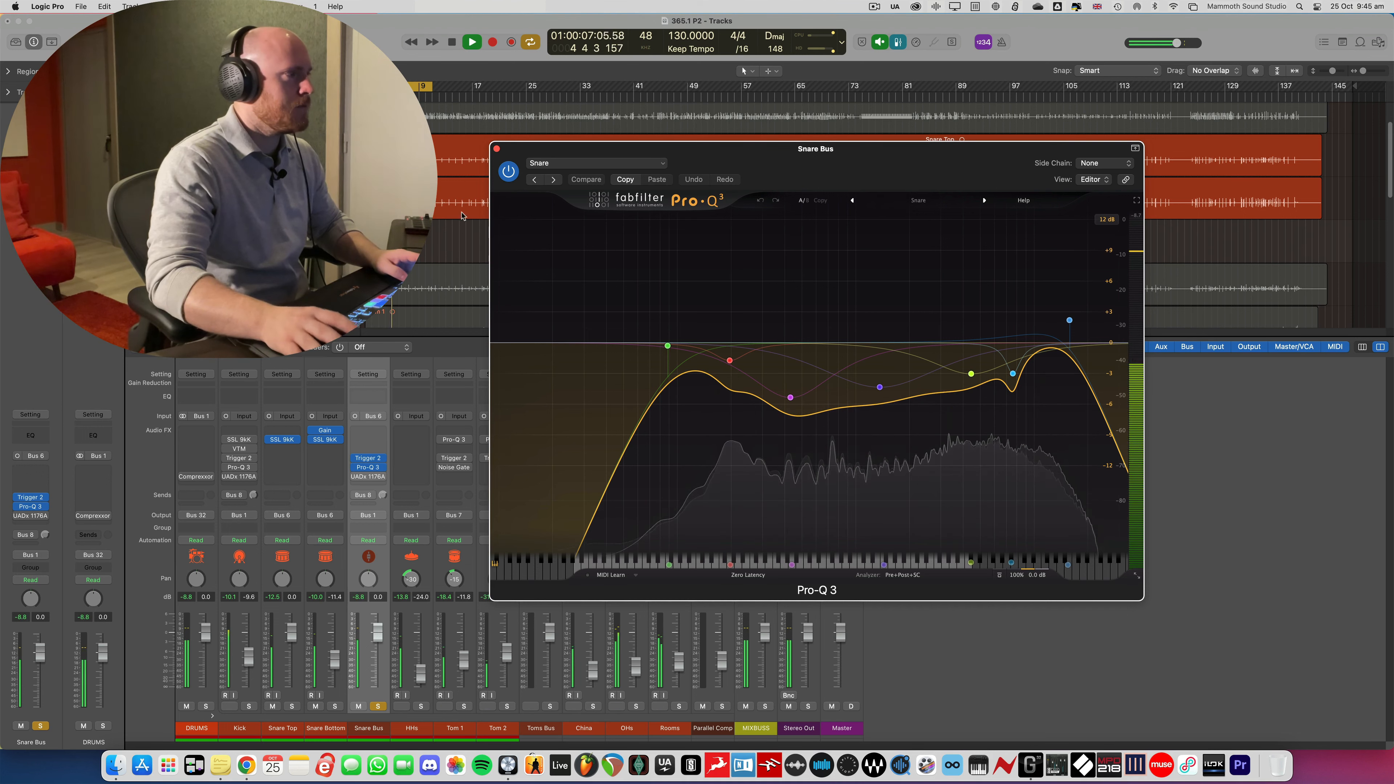
key(space)
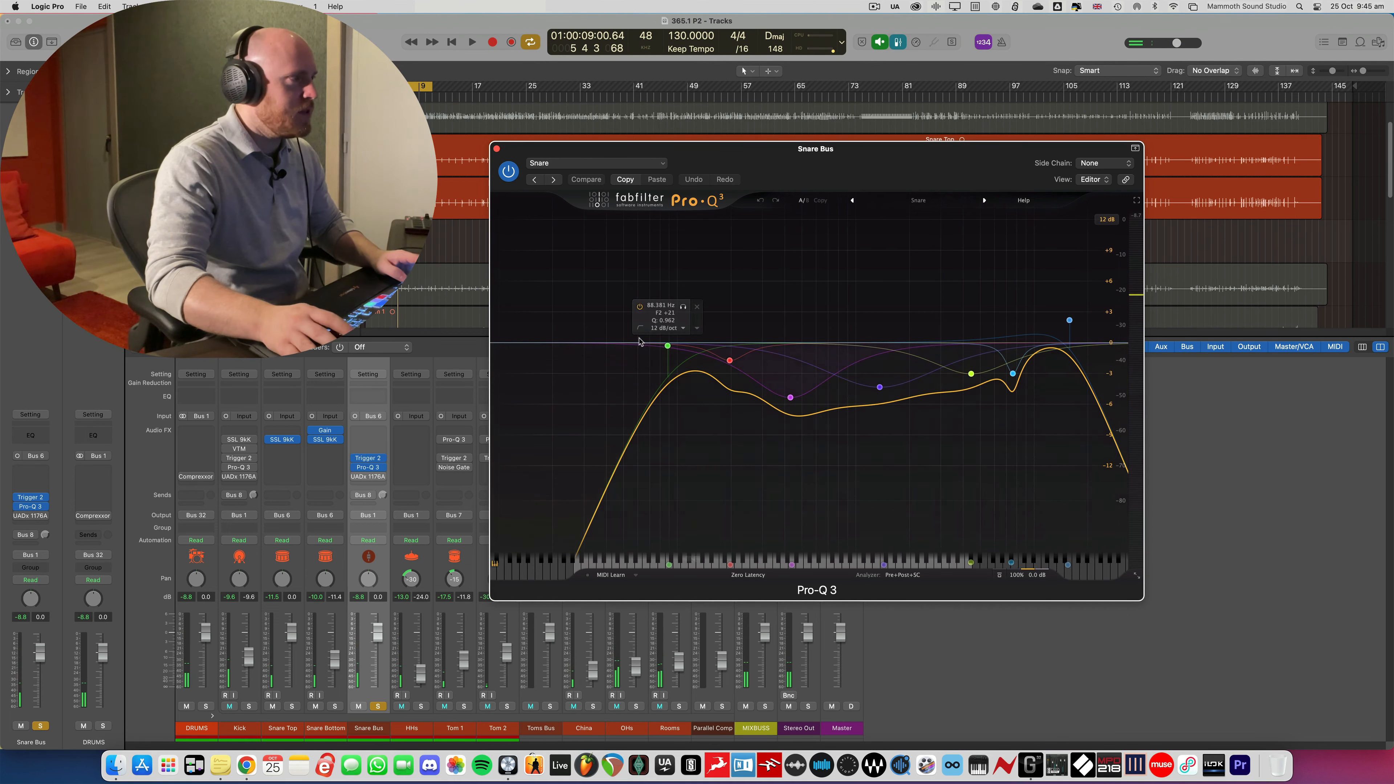
Enable the Snare Bus UADx 1176AE Compressor with the Snare Smasher preset during playback of the soloed snare
click(367, 476)
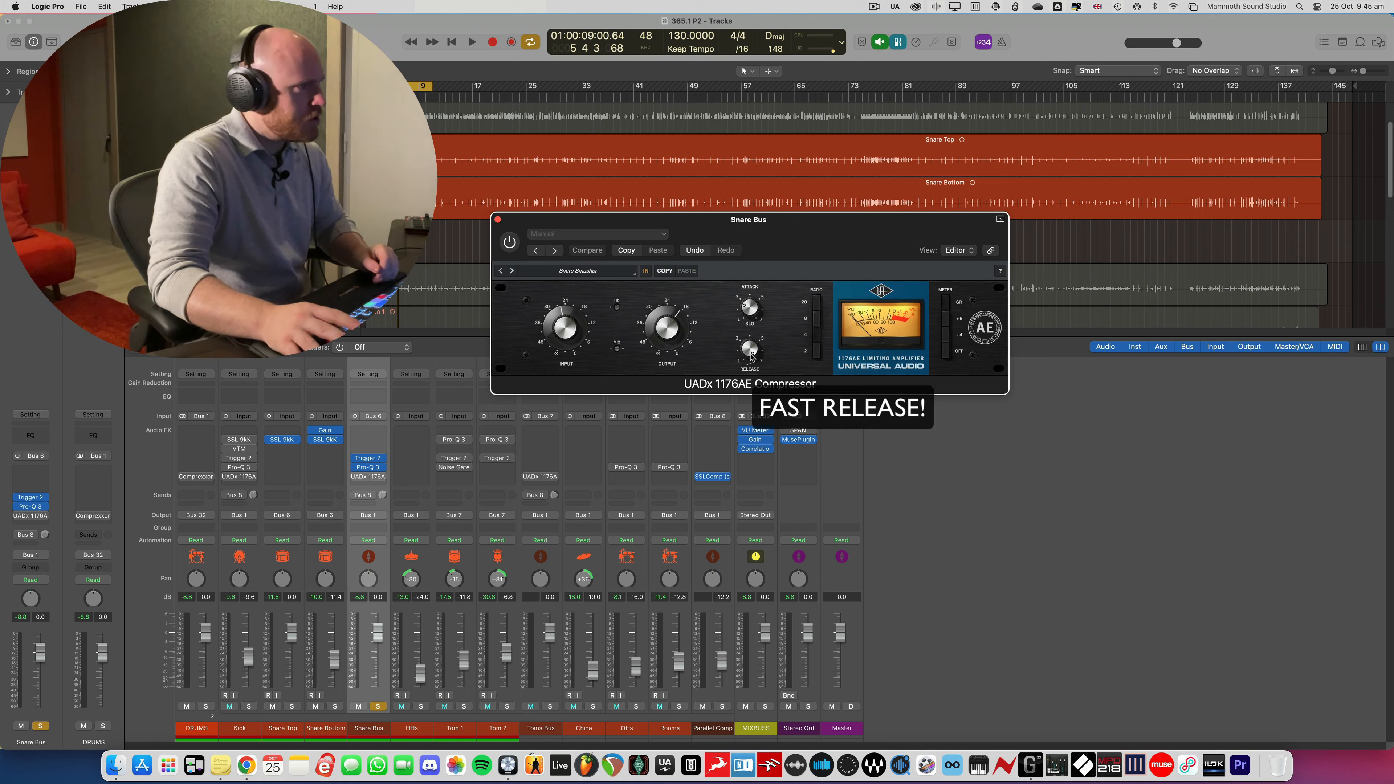
click(617, 351)
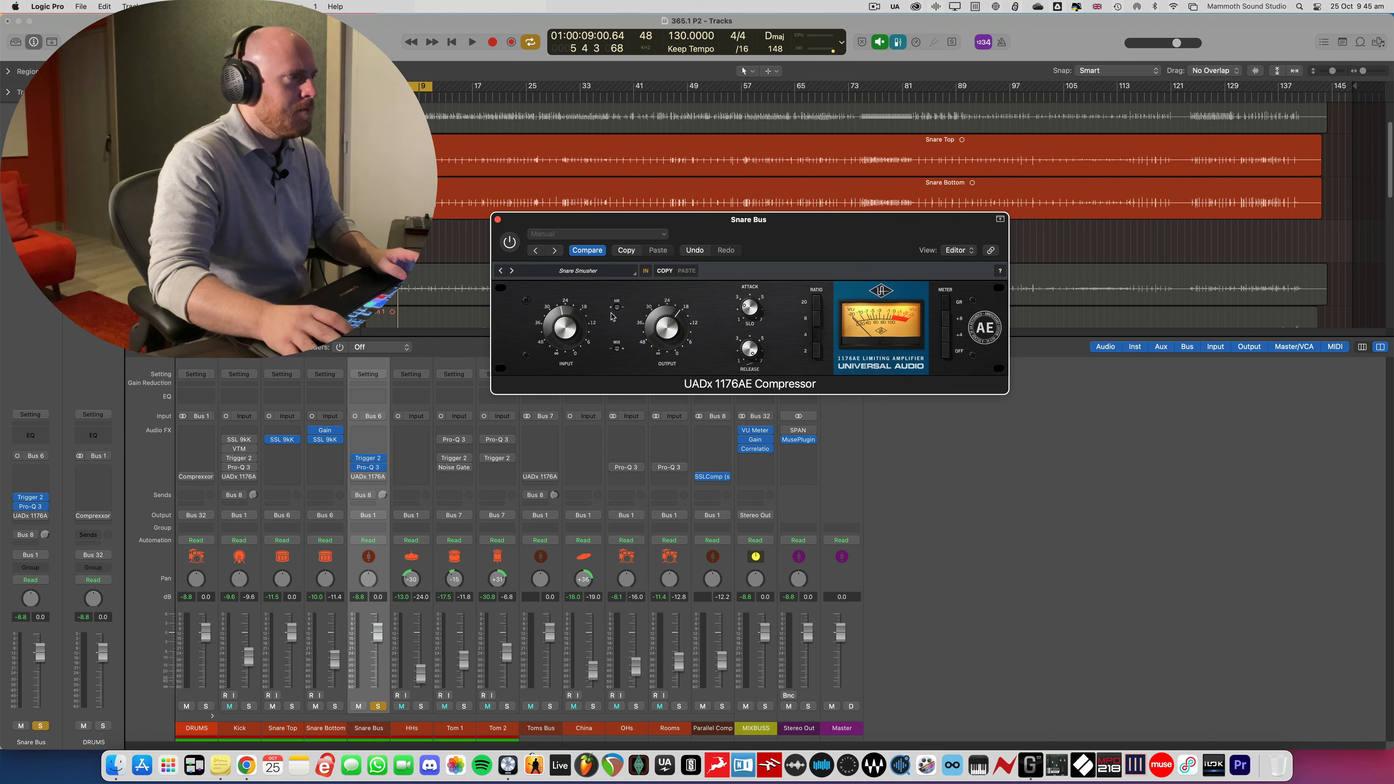
key(space)
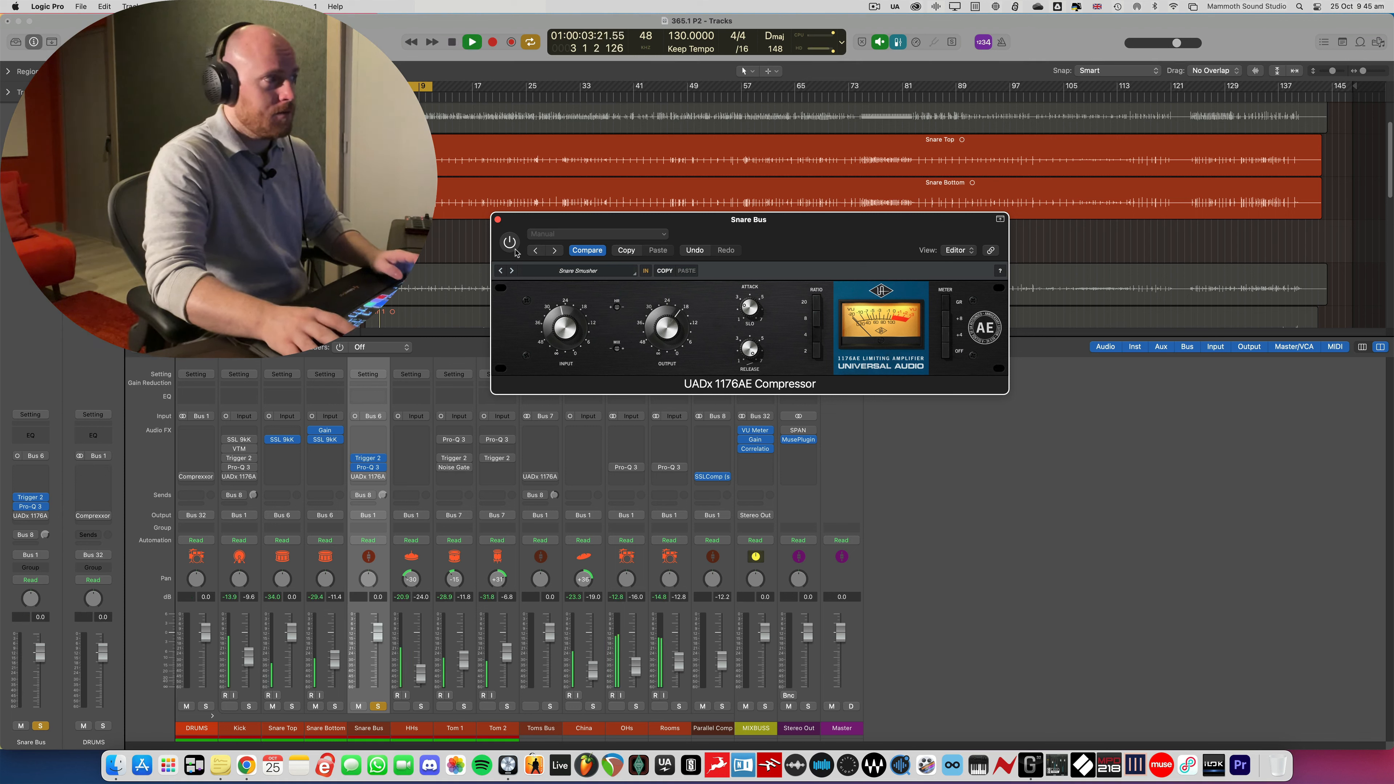
click(509, 243)
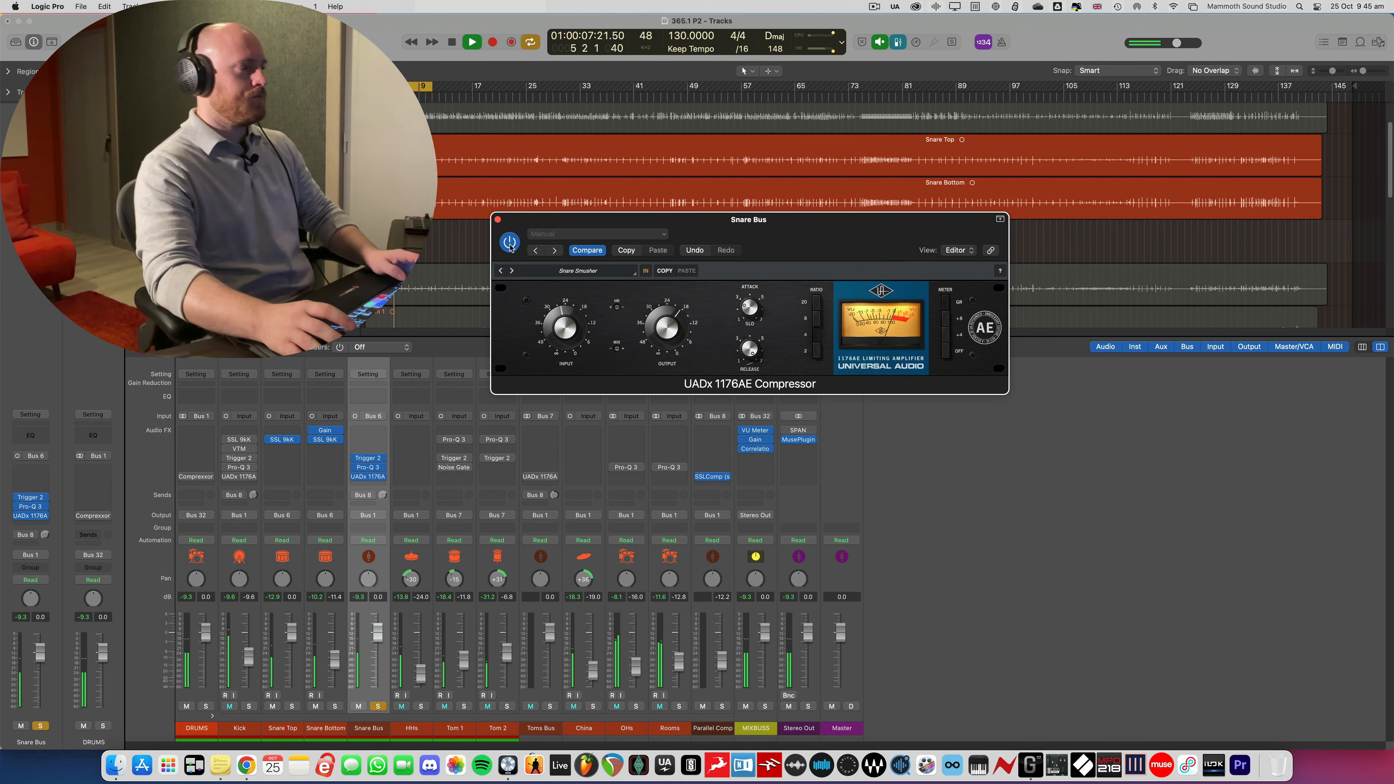
key(space)
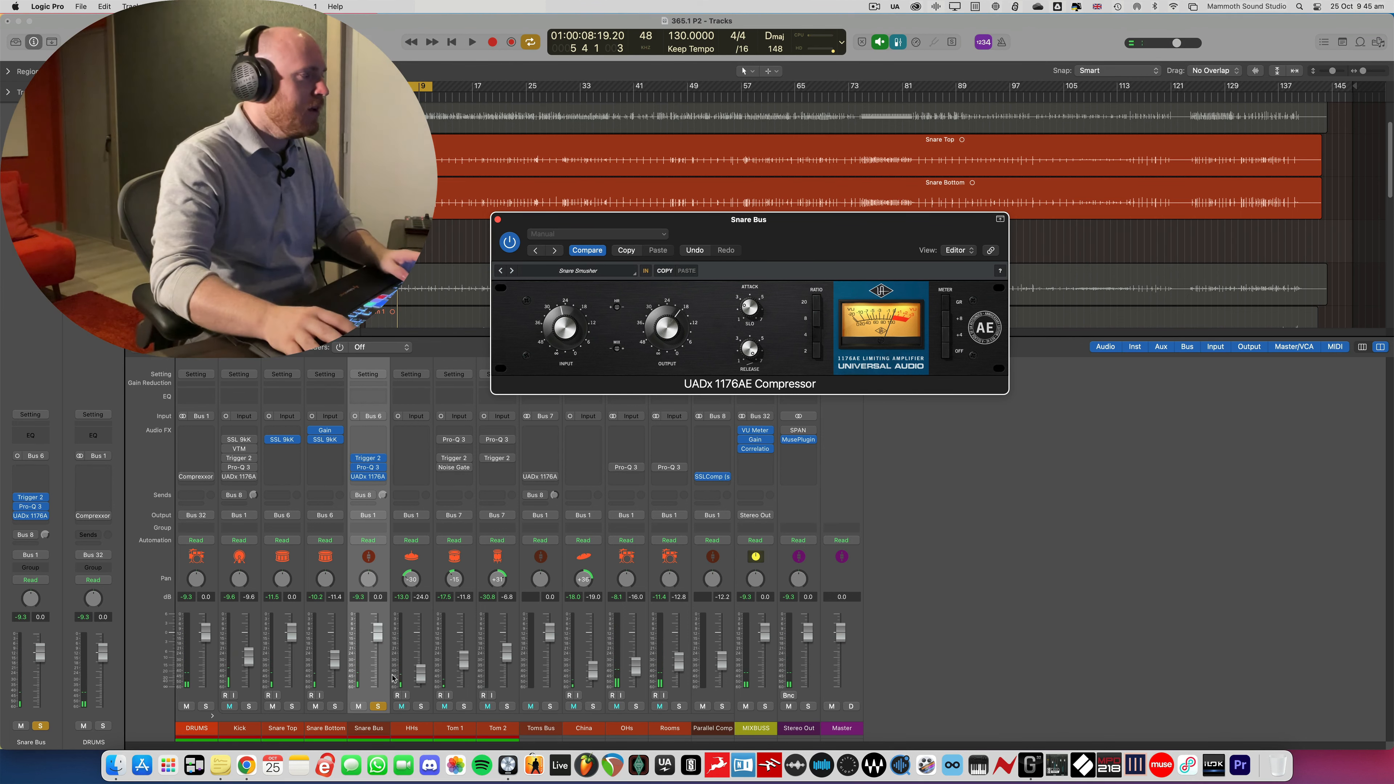
Unsolo the Snare Bus and compare its Trigger 2, Pro-Q 3 and 1176 bypassed and enabled within the full drum kit
click(383, 707)
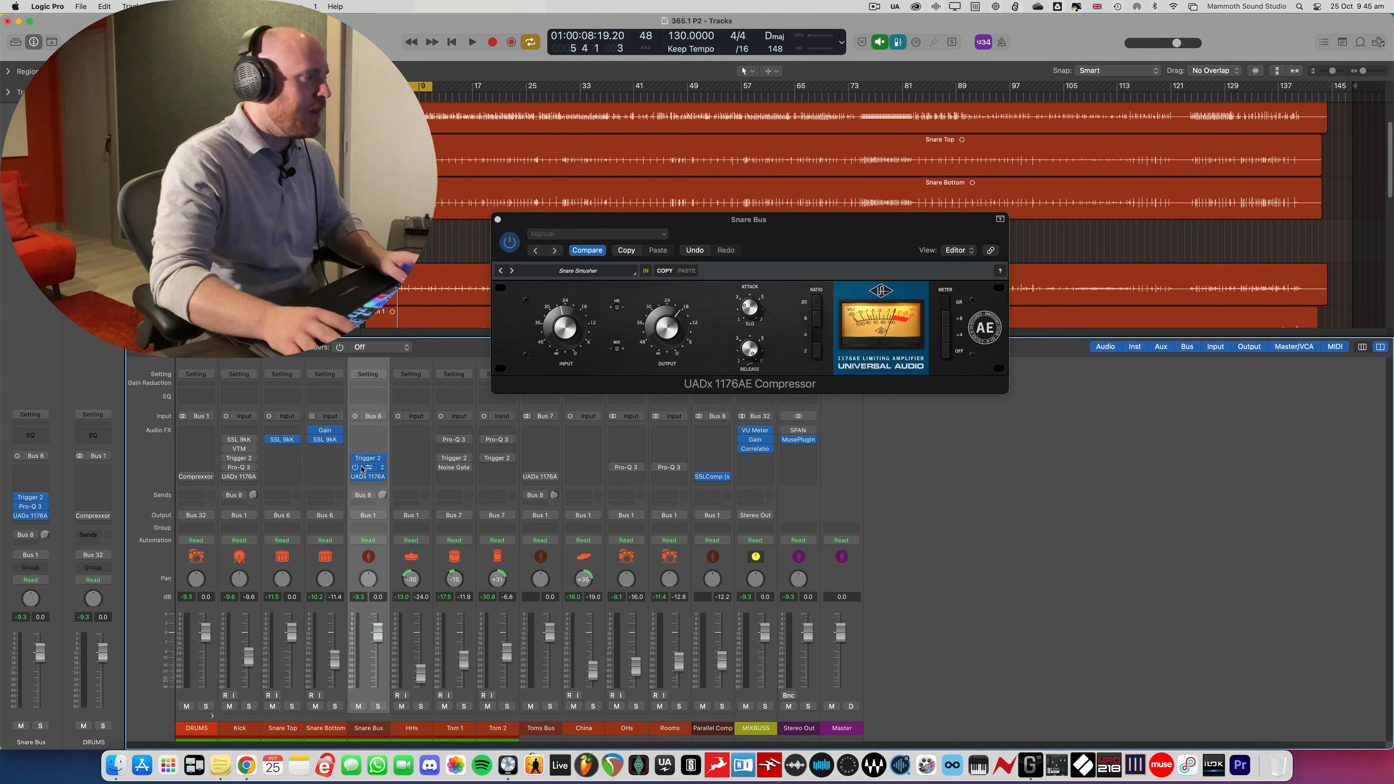
click(355, 476)
key(space)
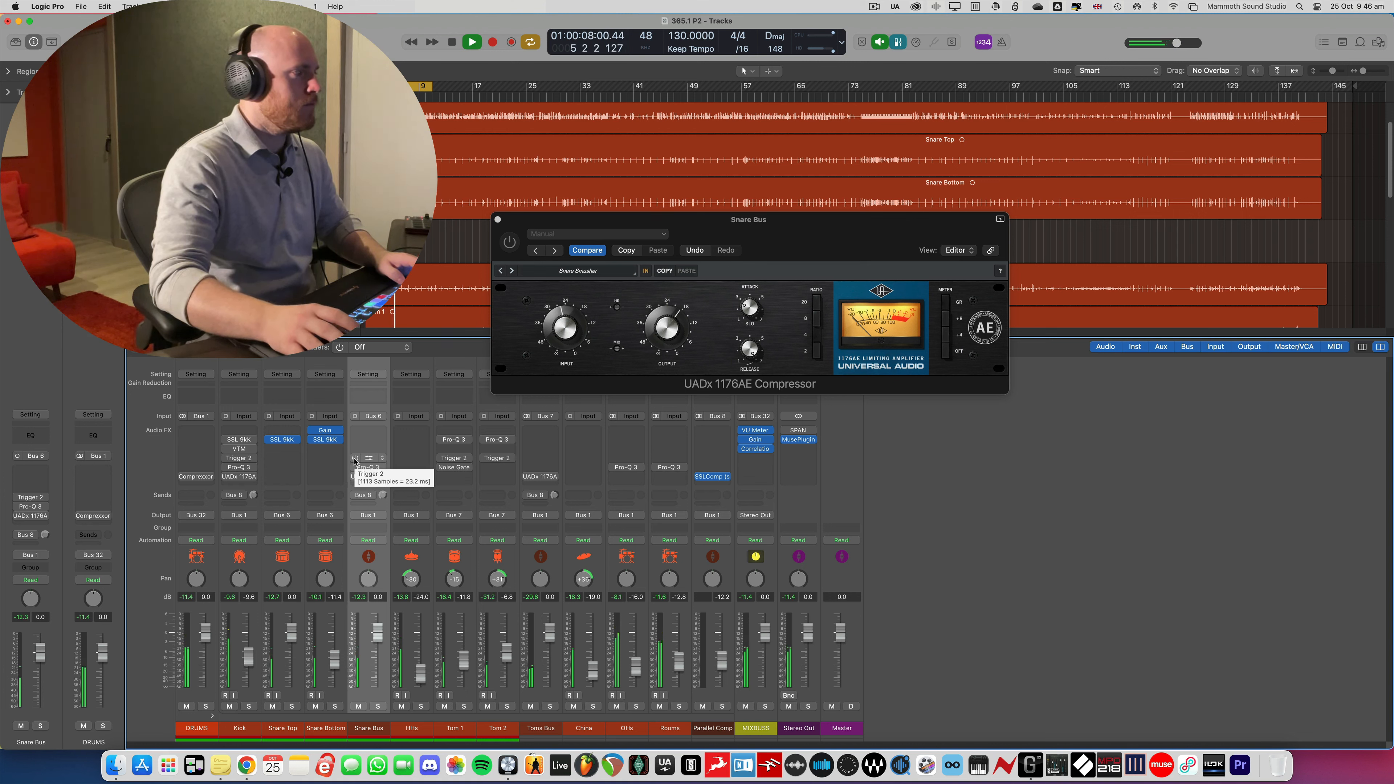
click(355, 458)
click(356, 467)
click(356, 477)
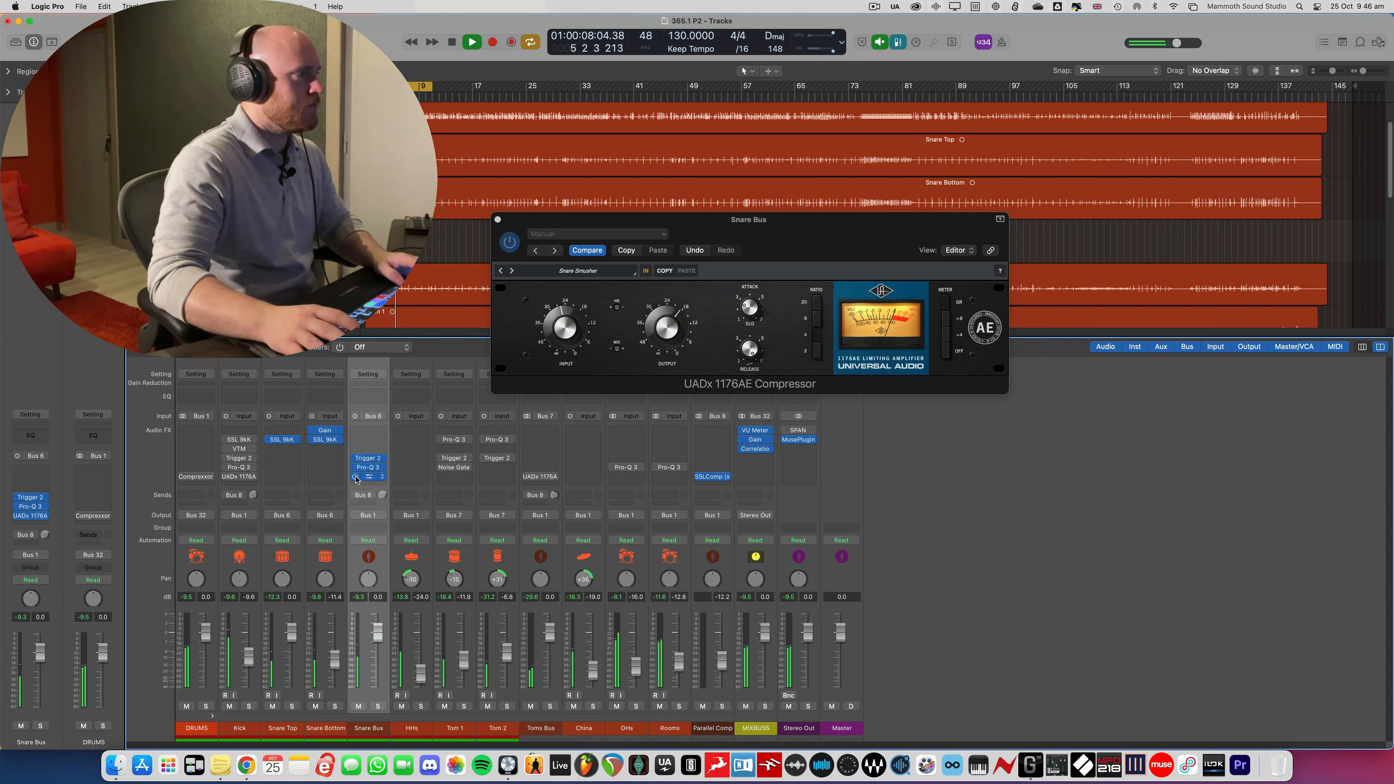
key(space)
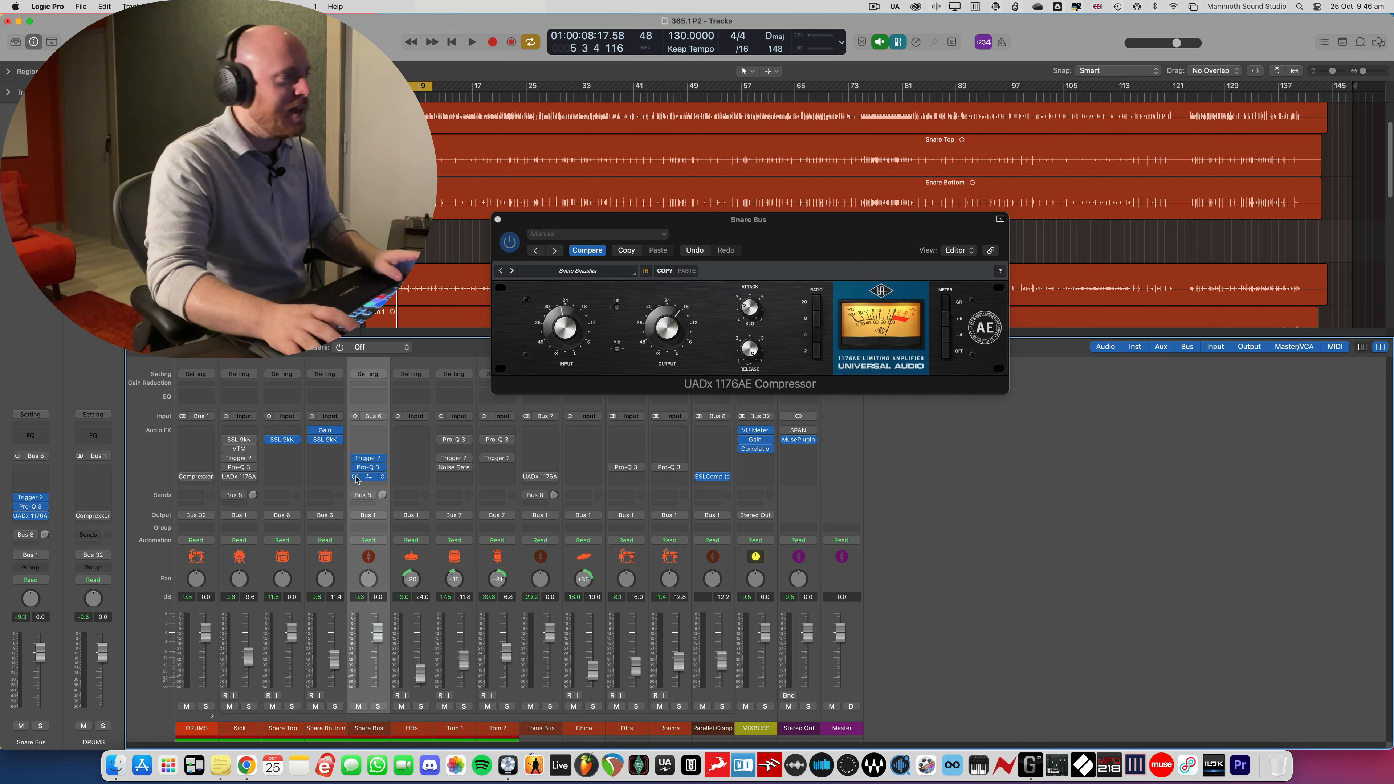
Repeat the bypassed-versus-enabled comparison of the three Snare Bus plug-ins in the full kit and close the compressor window
click(355, 476)
click(355, 467)
click(355, 458)
key(space)
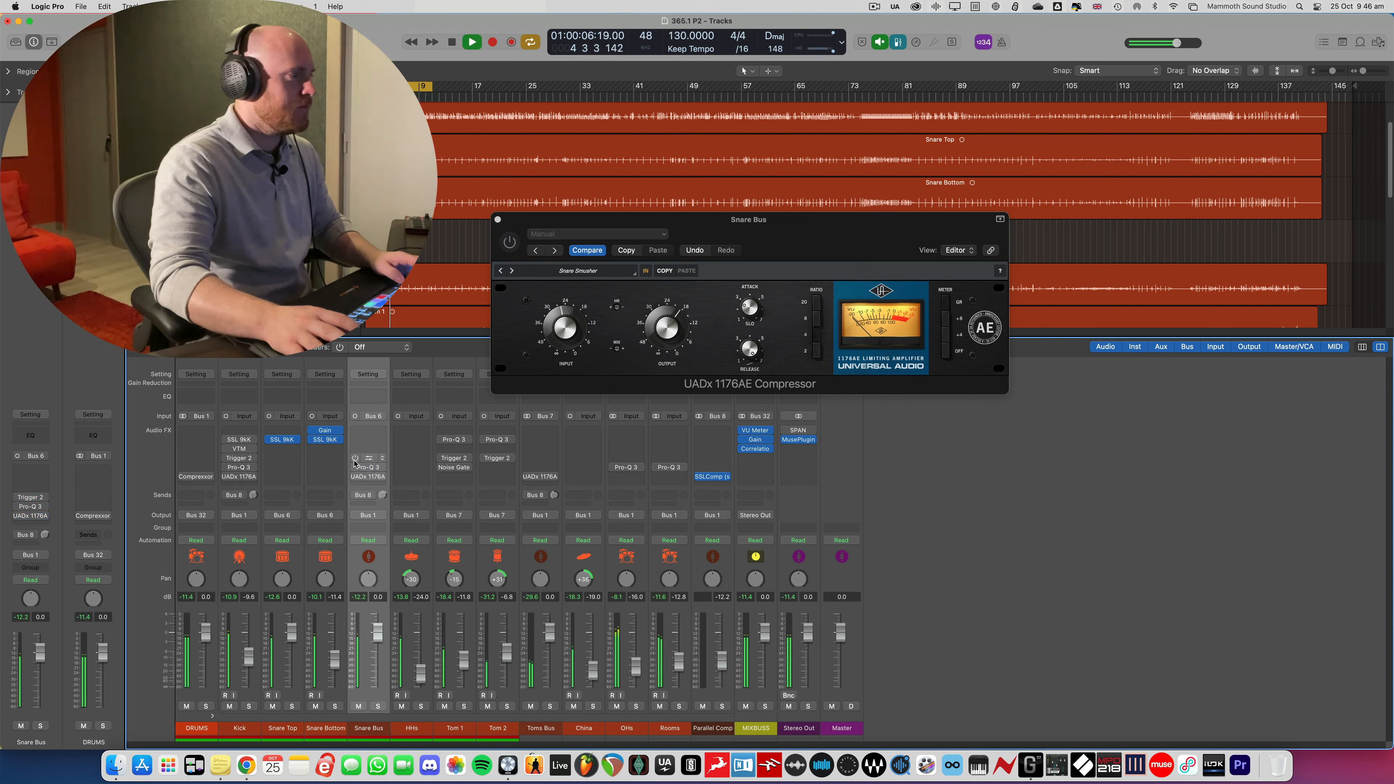
click(355, 458)
click(354, 467)
click(354, 476)
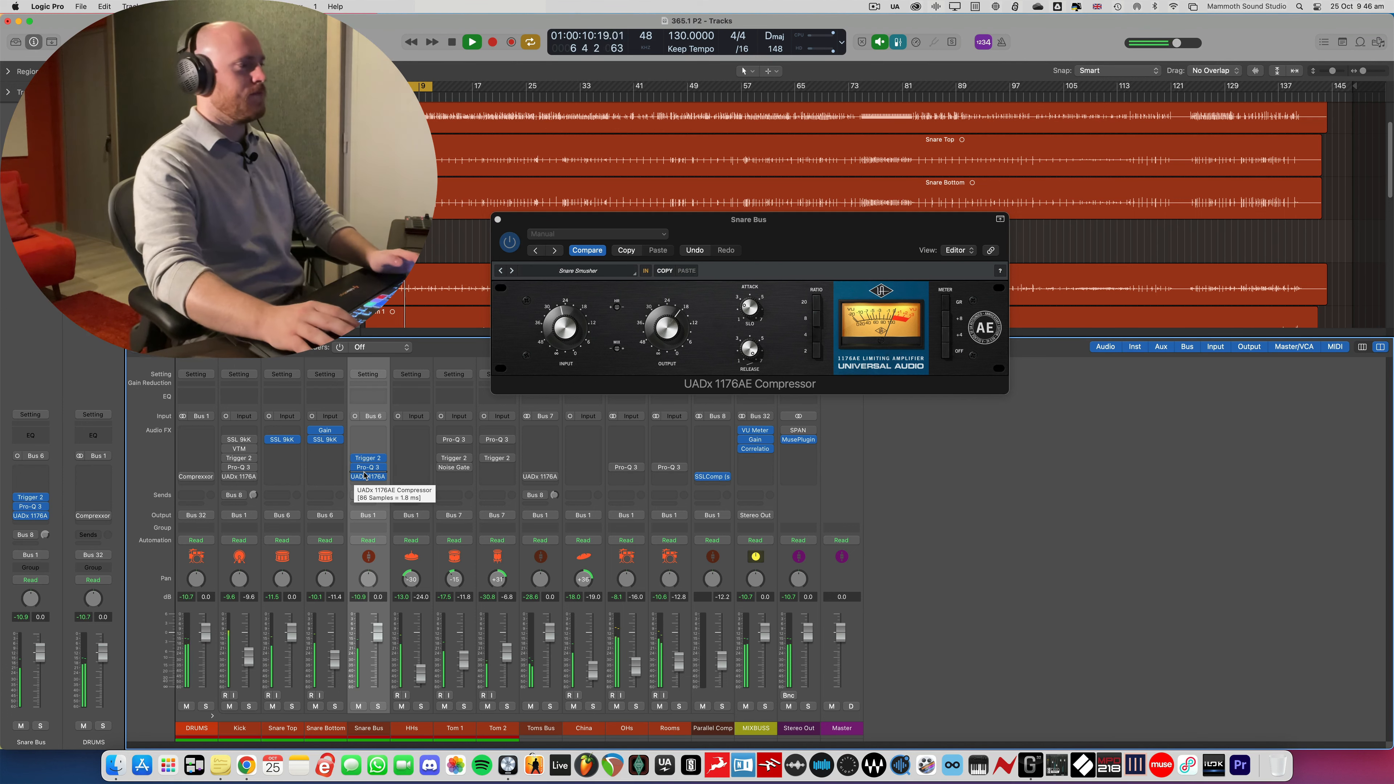
key(space)
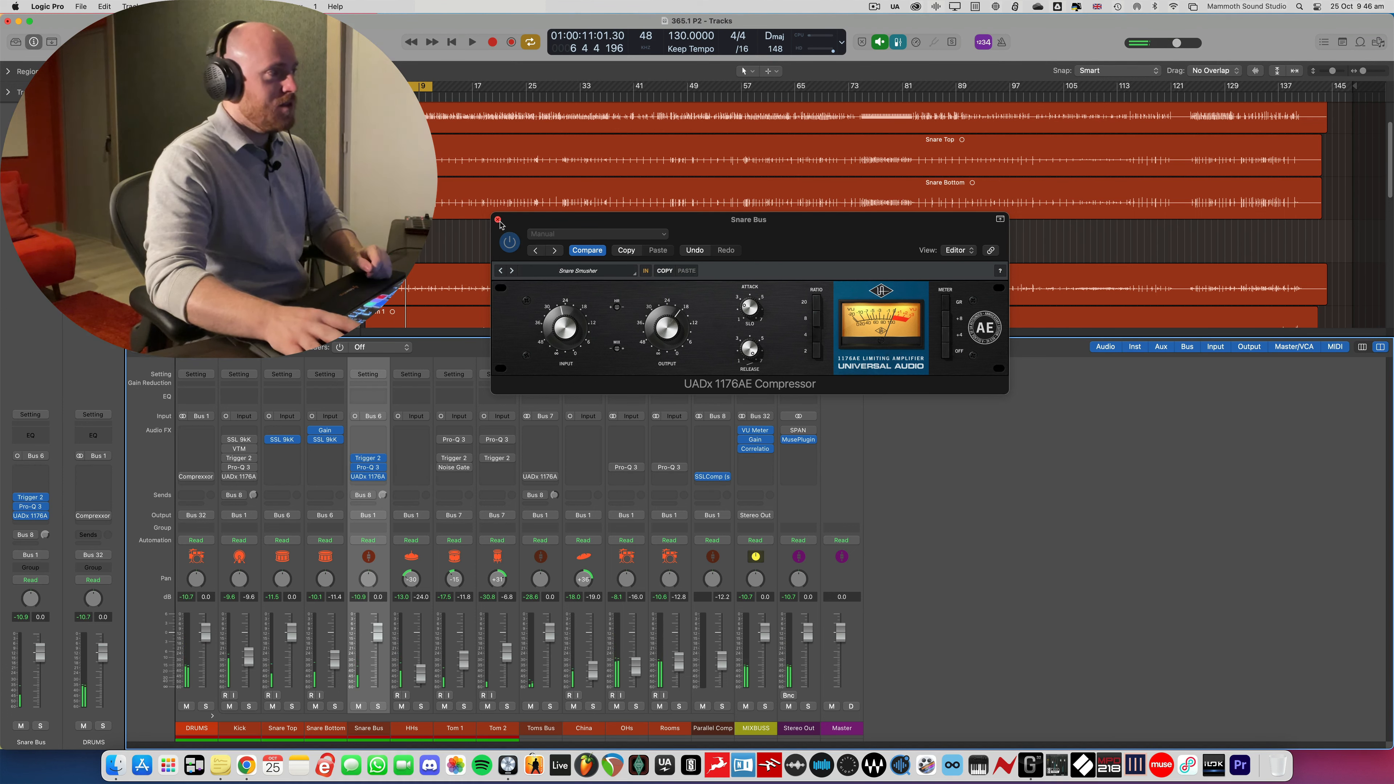
click(498, 220)
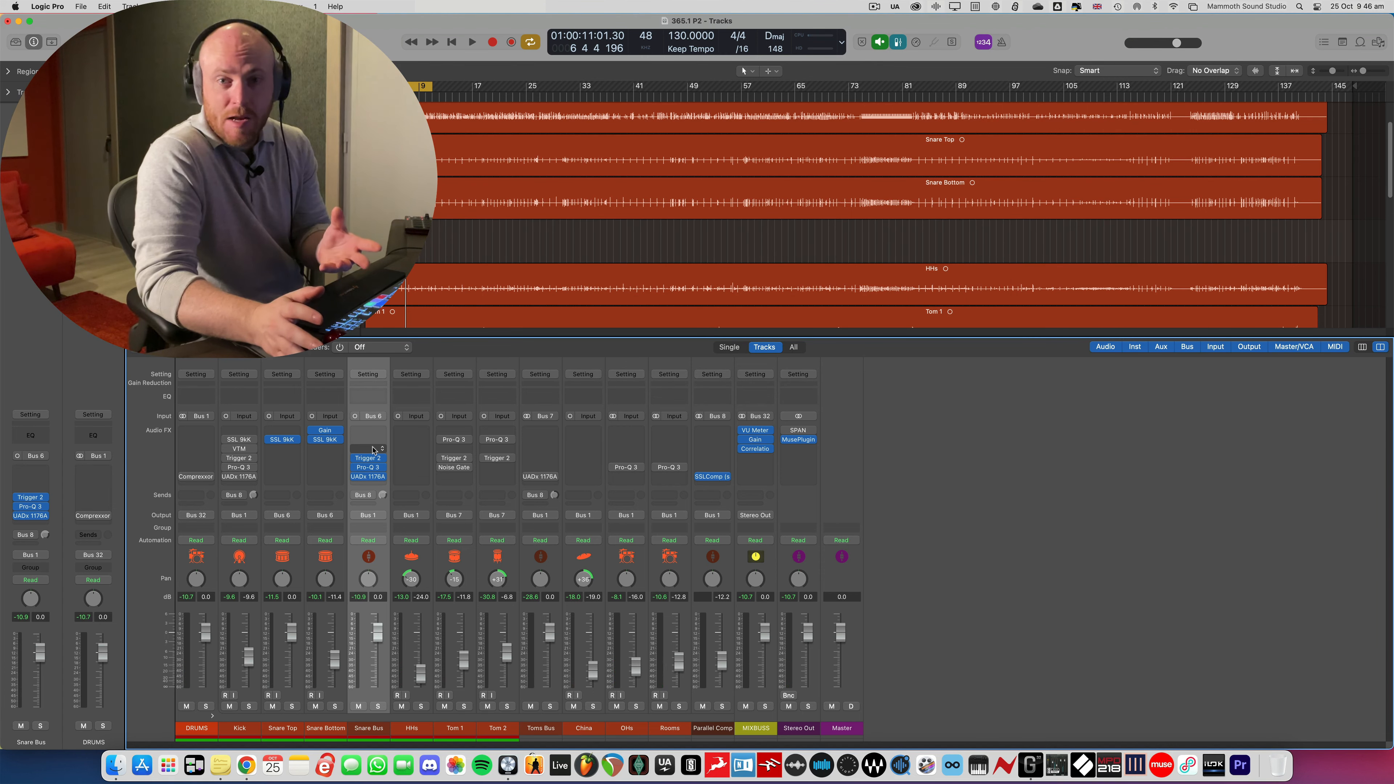
Open the SSL 9000 K channel strip on the Kick channel and examine its filter, EQ and dynamics settings
click(257, 566)
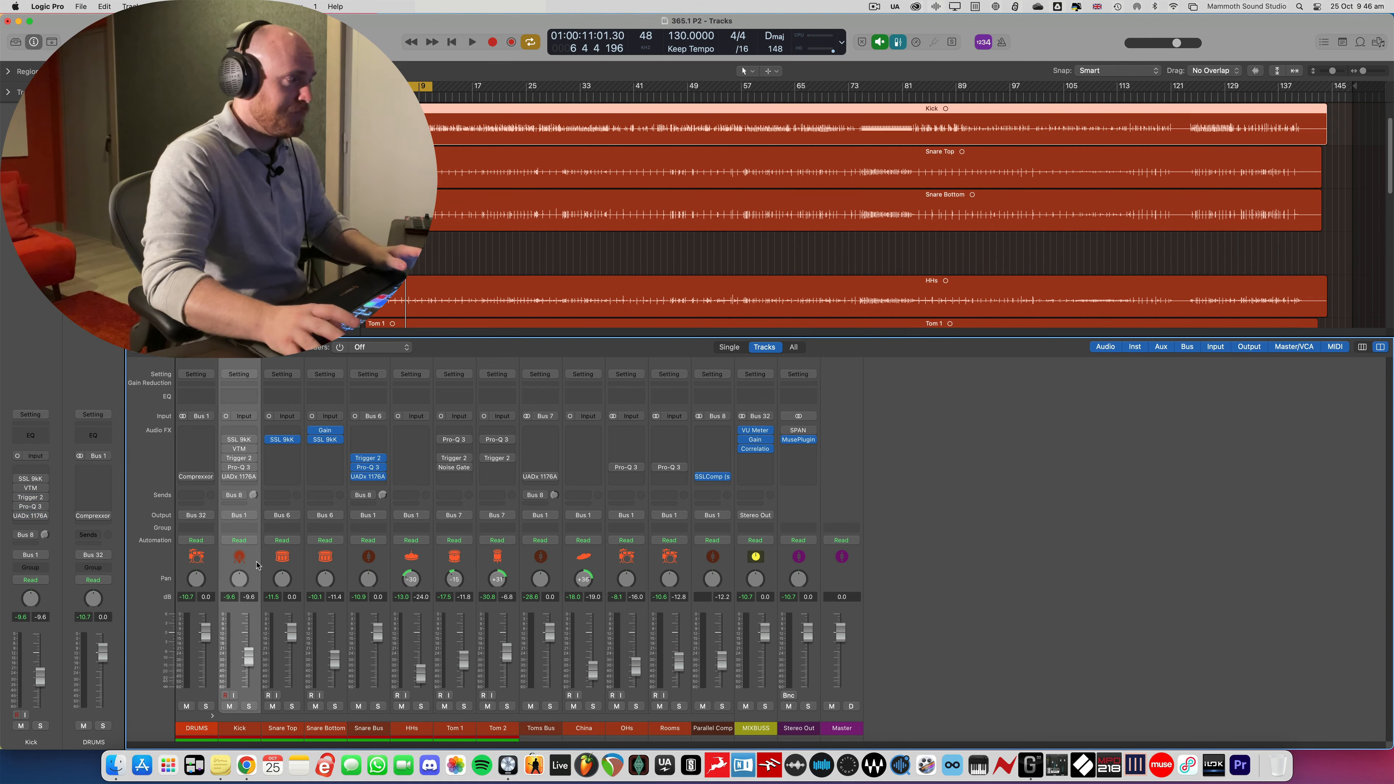
click(241, 441)
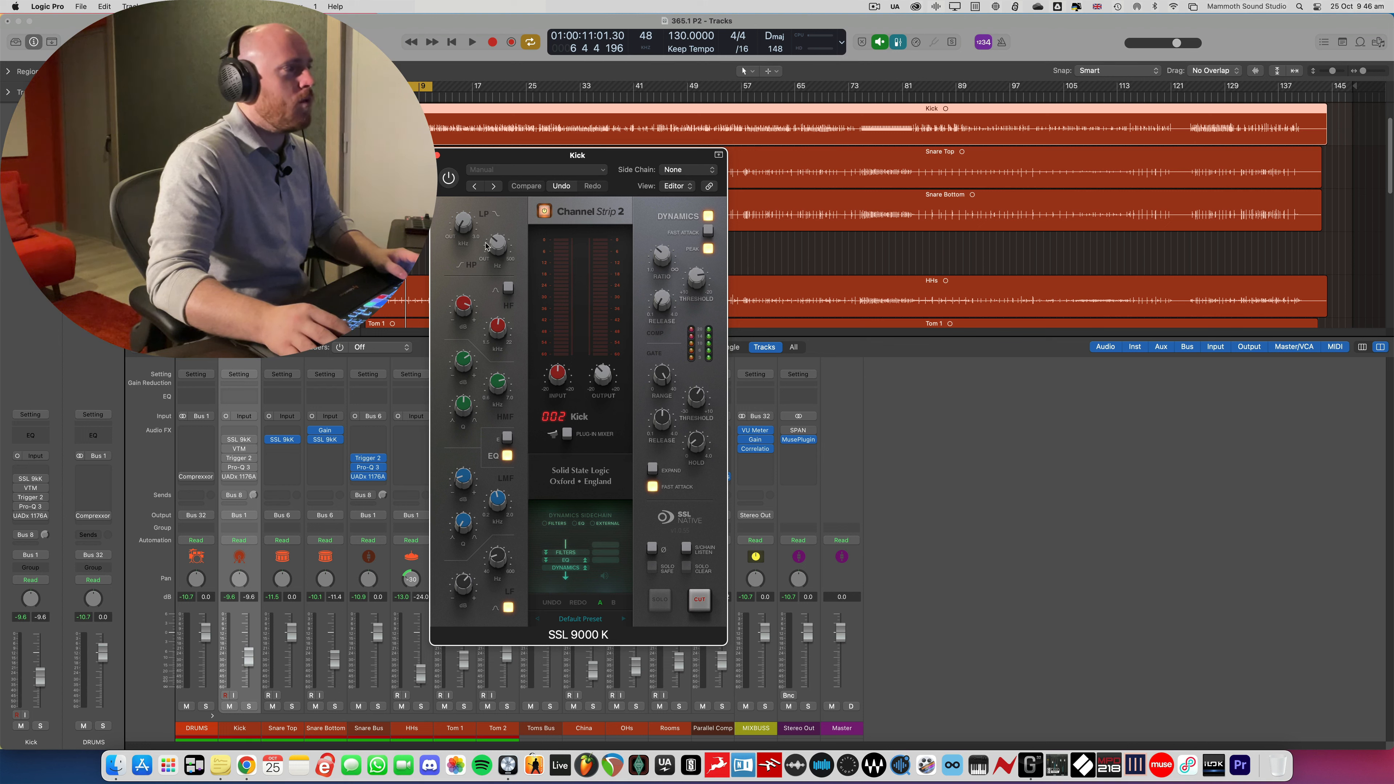
mouse_move(493, 247)
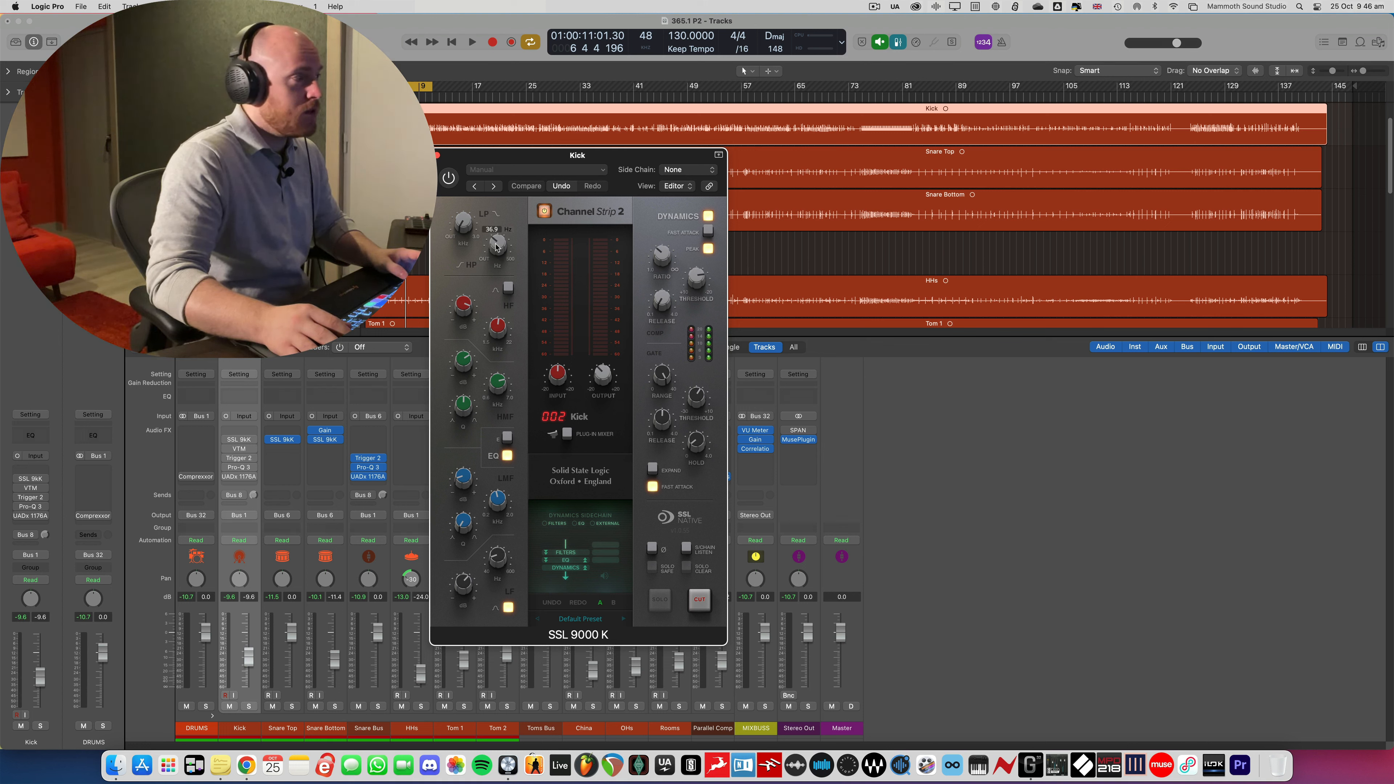
mouse_move(499, 339)
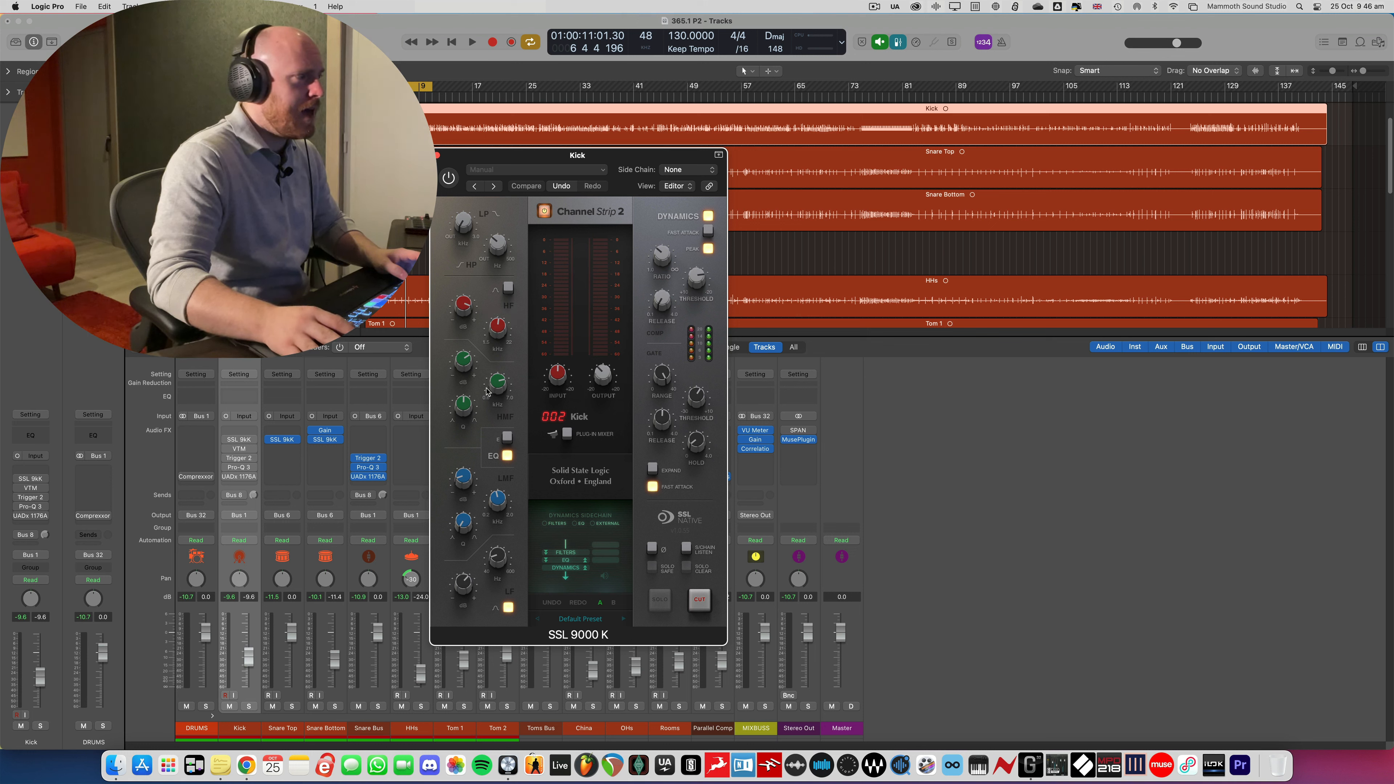
mouse_move(491, 390)
mouse_move(466, 371)
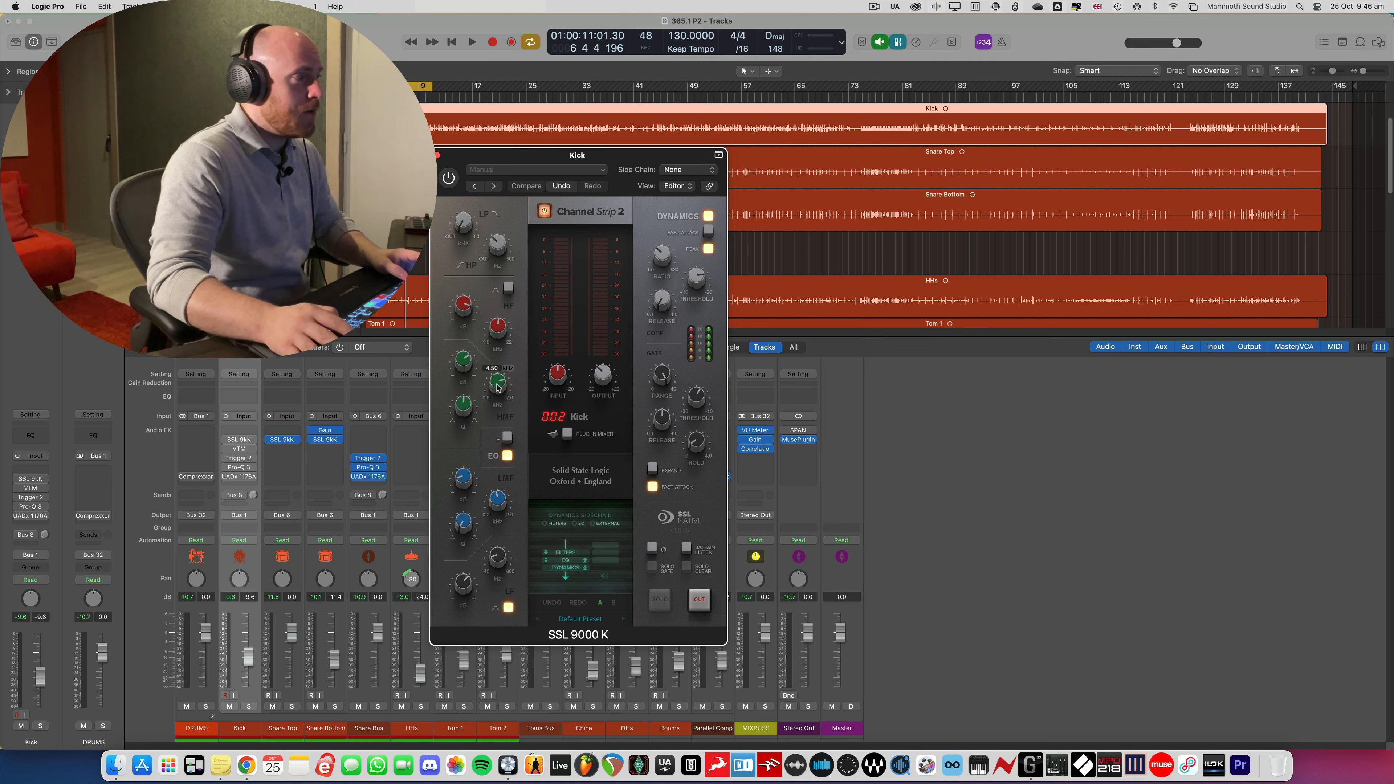
mouse_move(500, 498)
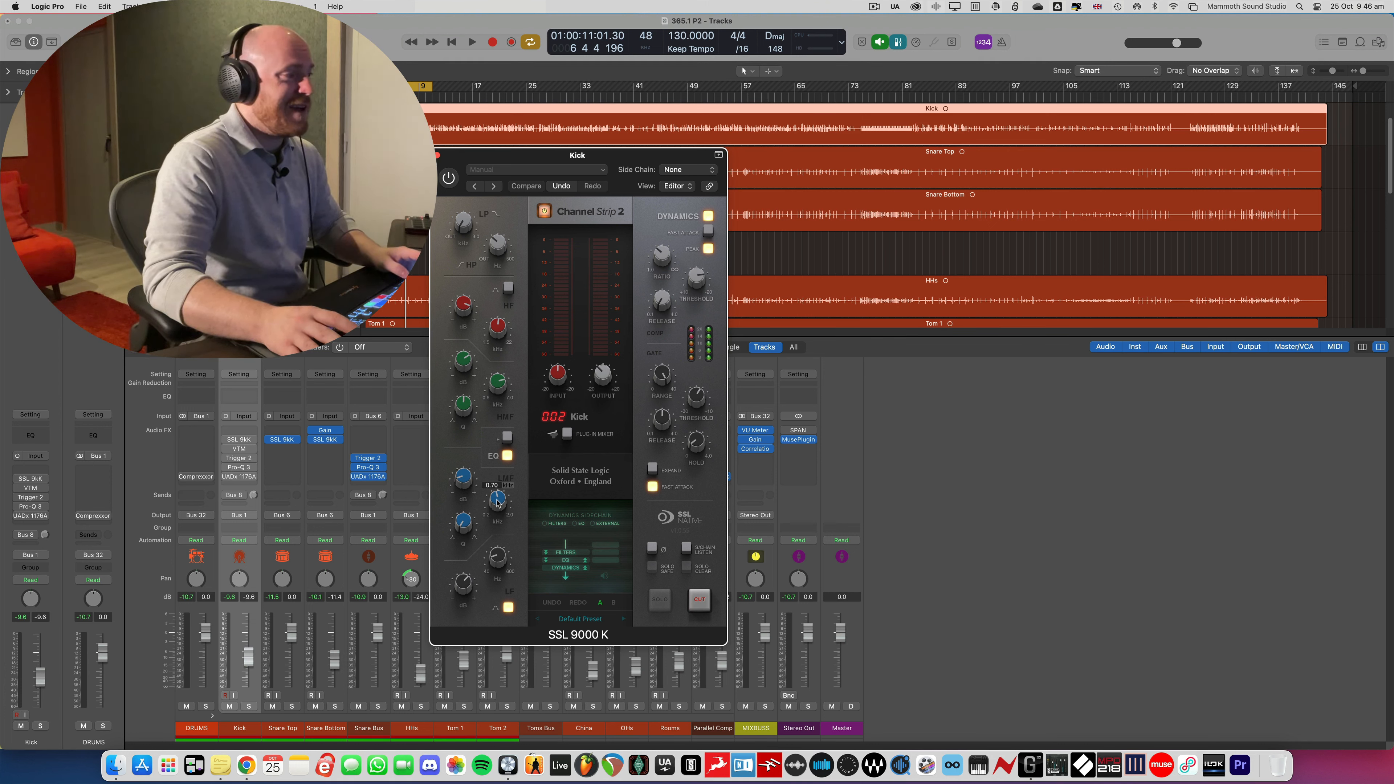
mouse_move(499, 558)
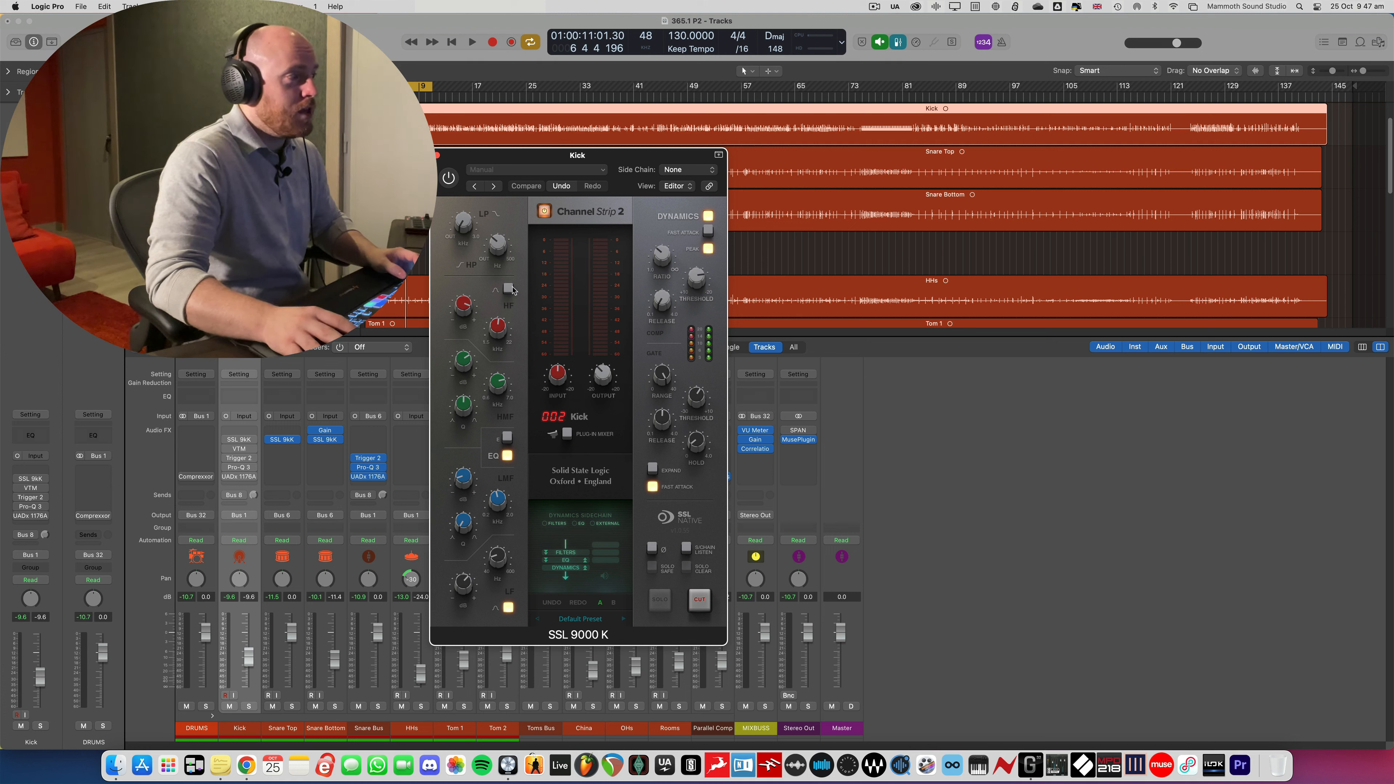
mouse_move(469, 318)
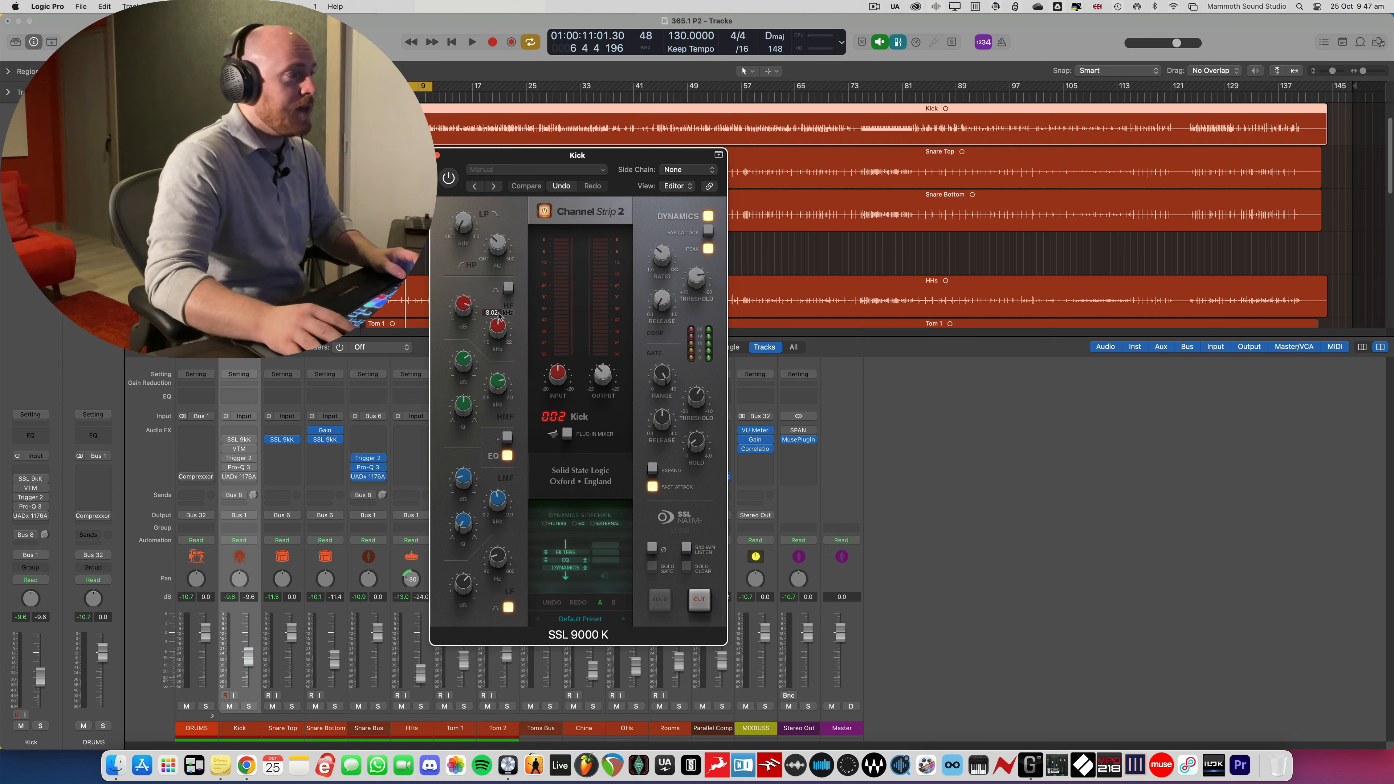
mouse_move(670, 252)
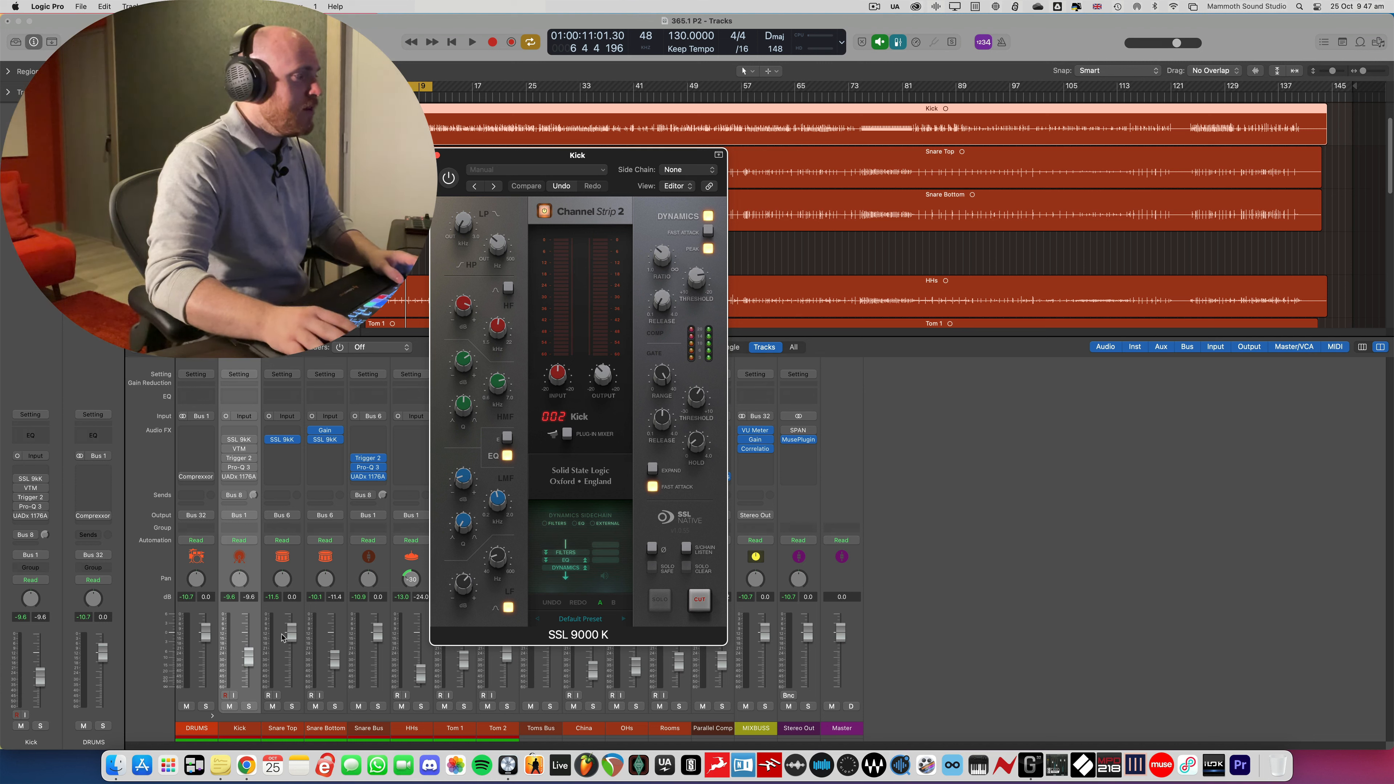
Solo the Kick and enable its SSL 9000 K during playback, comparing it bypassed and enabled before closing its window
click(248, 706)
key(space)
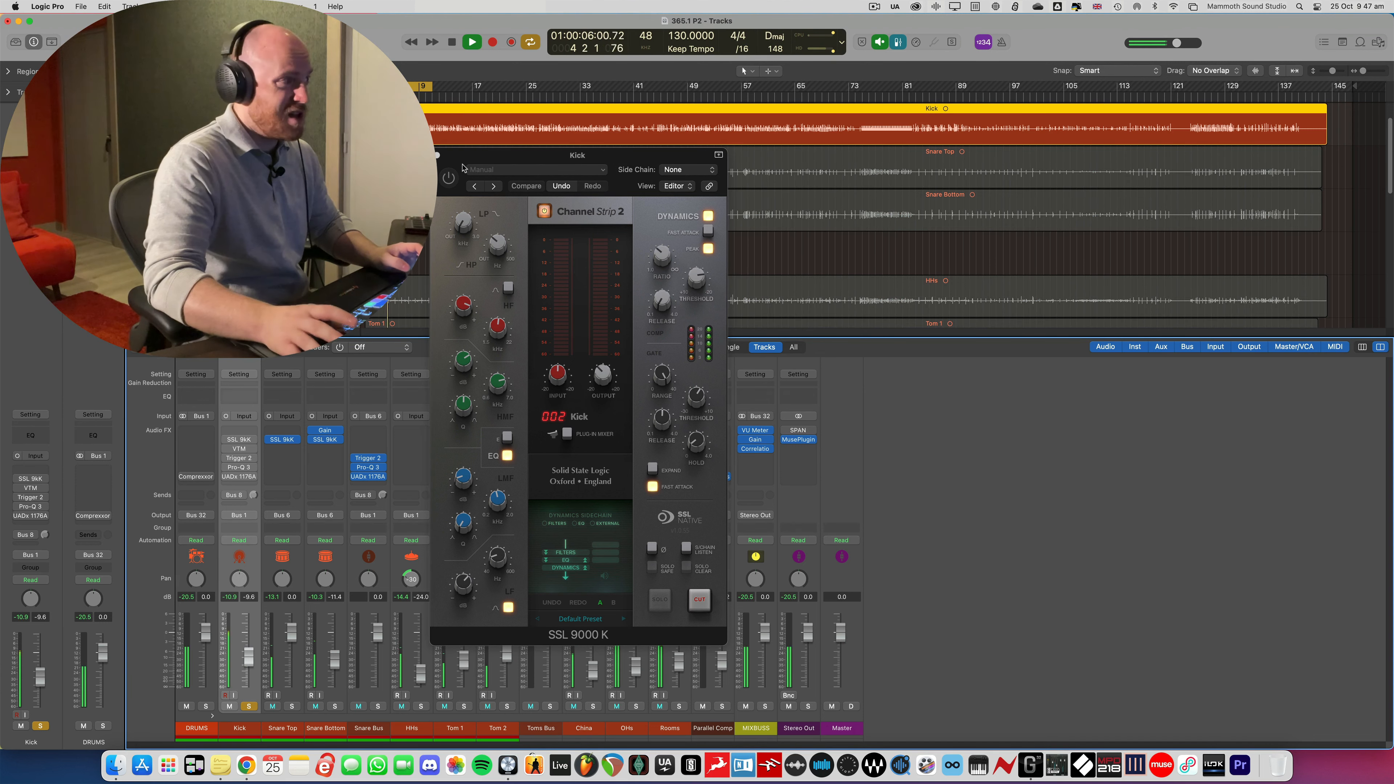
click(449, 179)
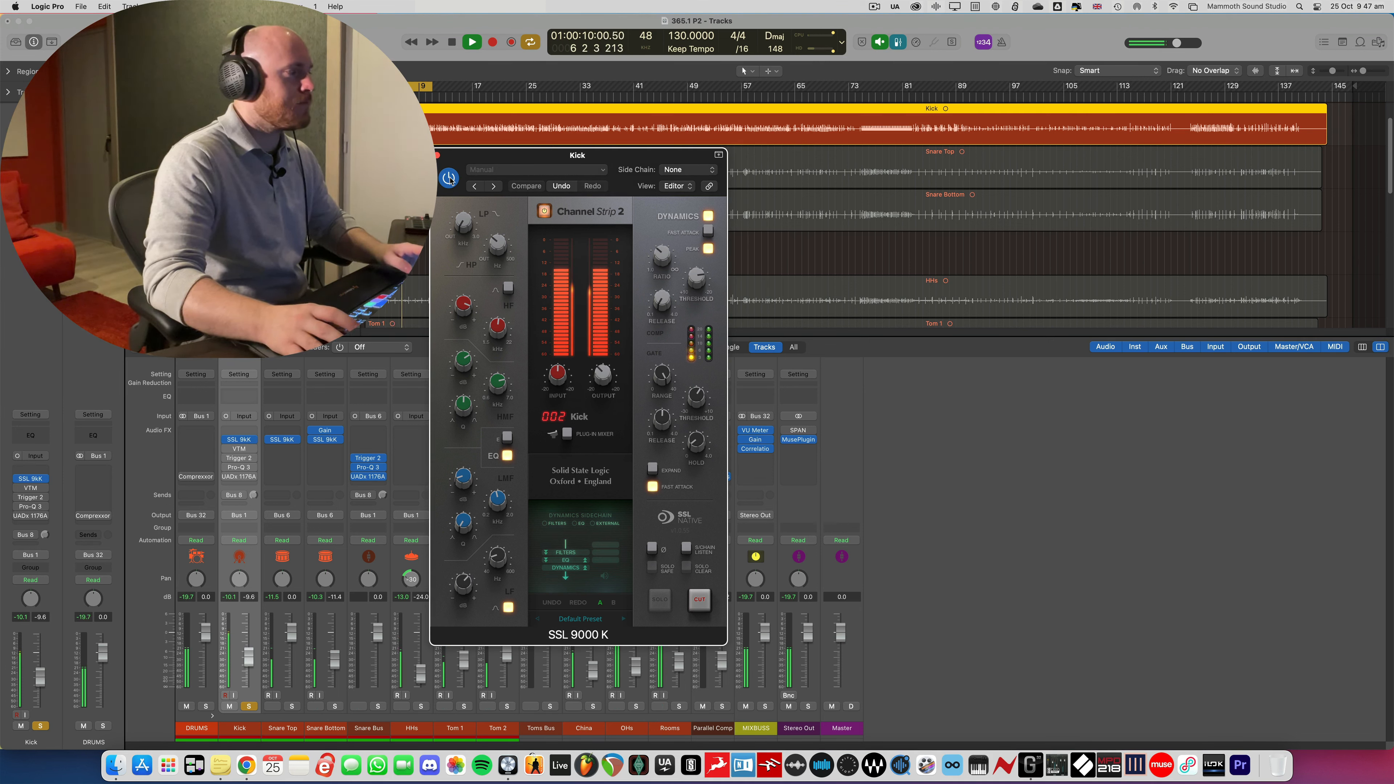
click(449, 178)
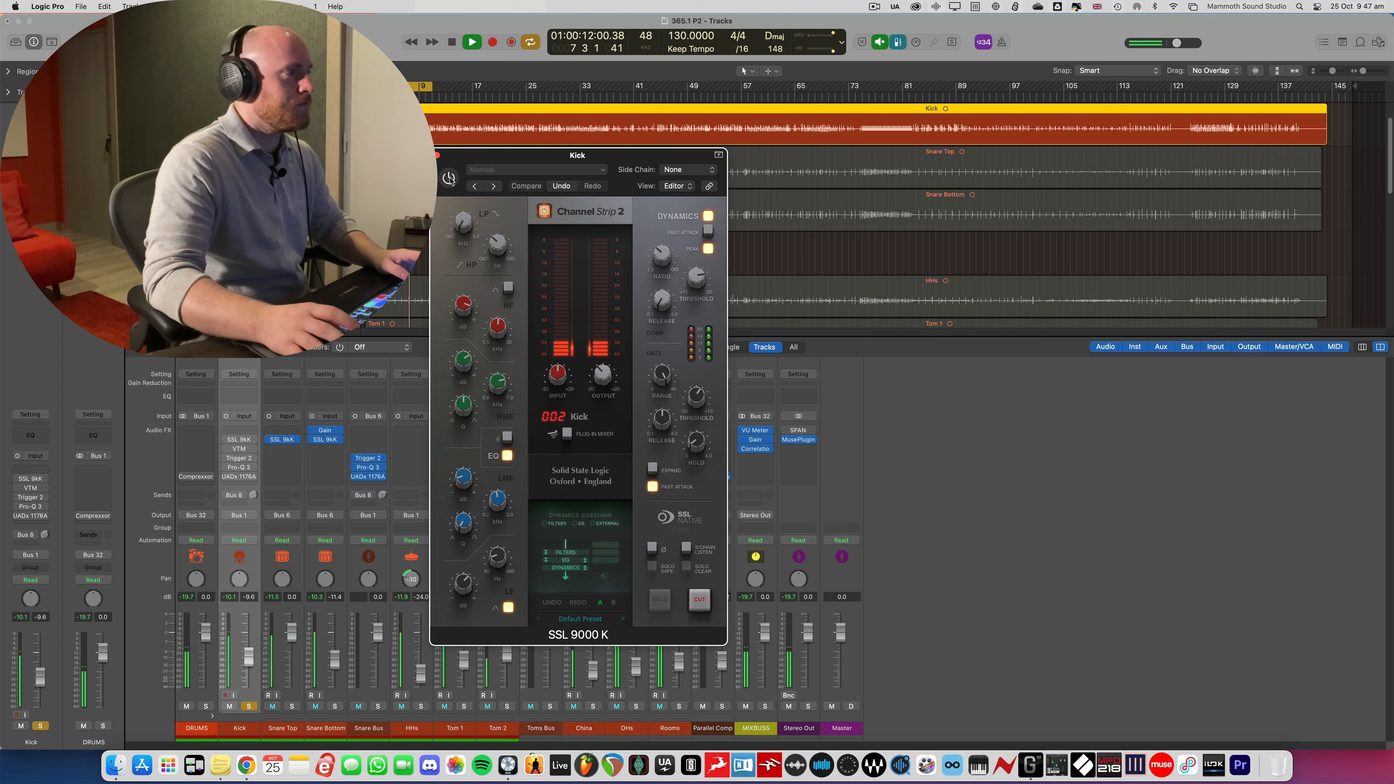
click(449, 178)
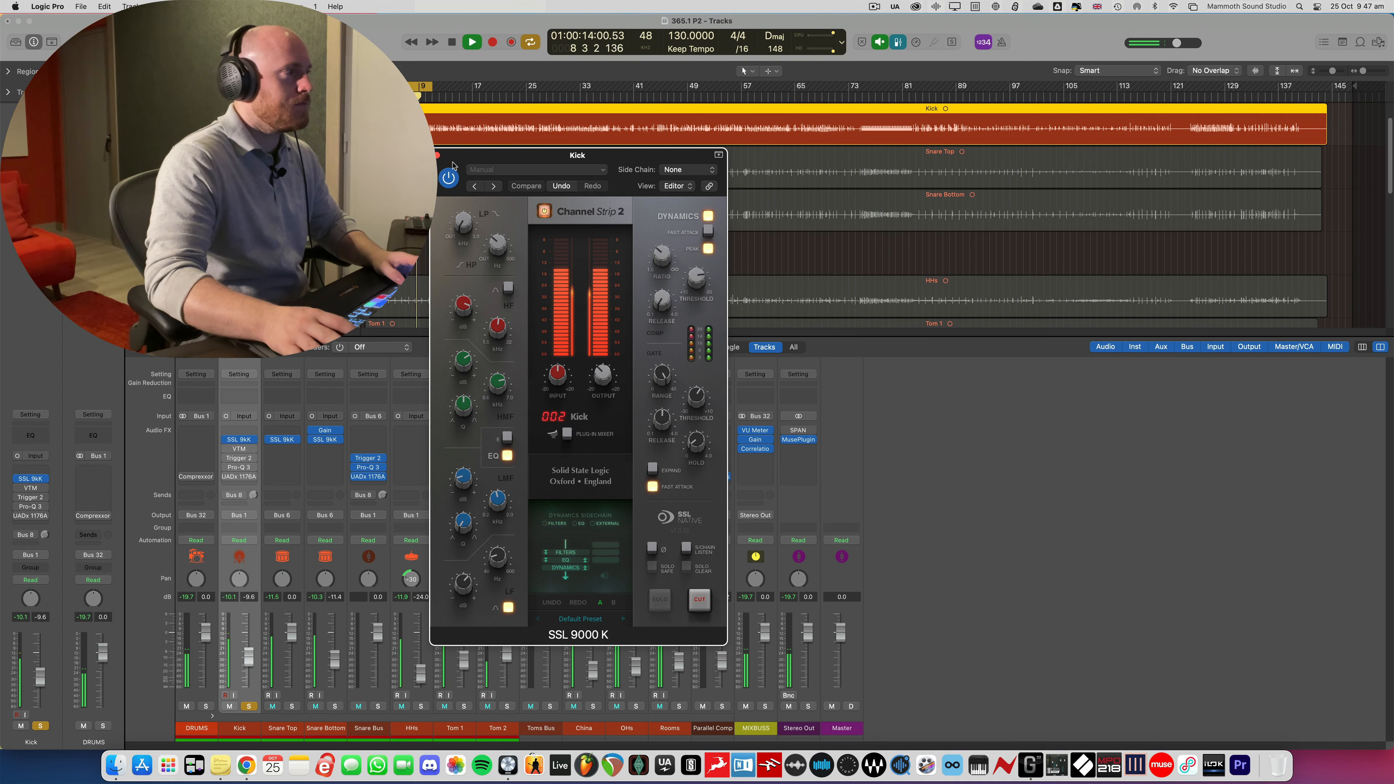
key(space)
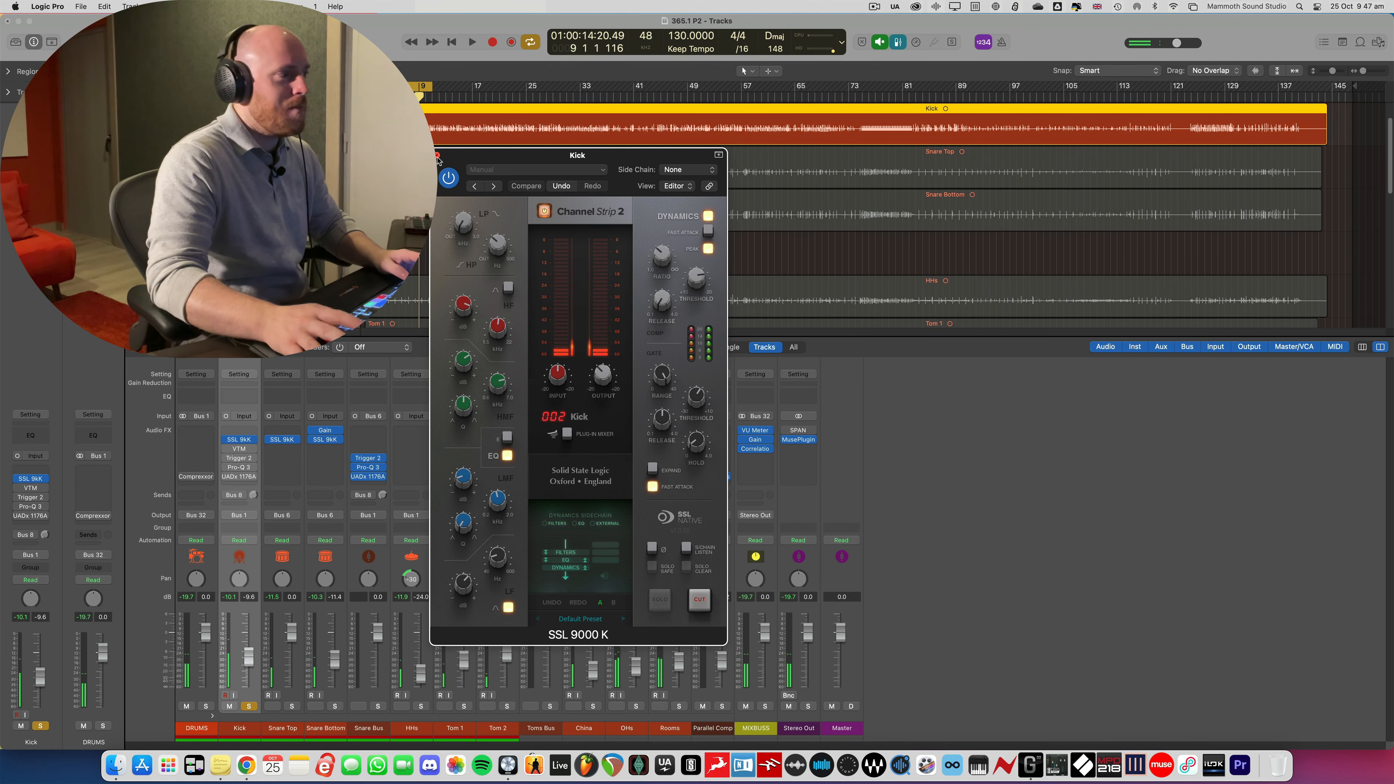
click(438, 155)
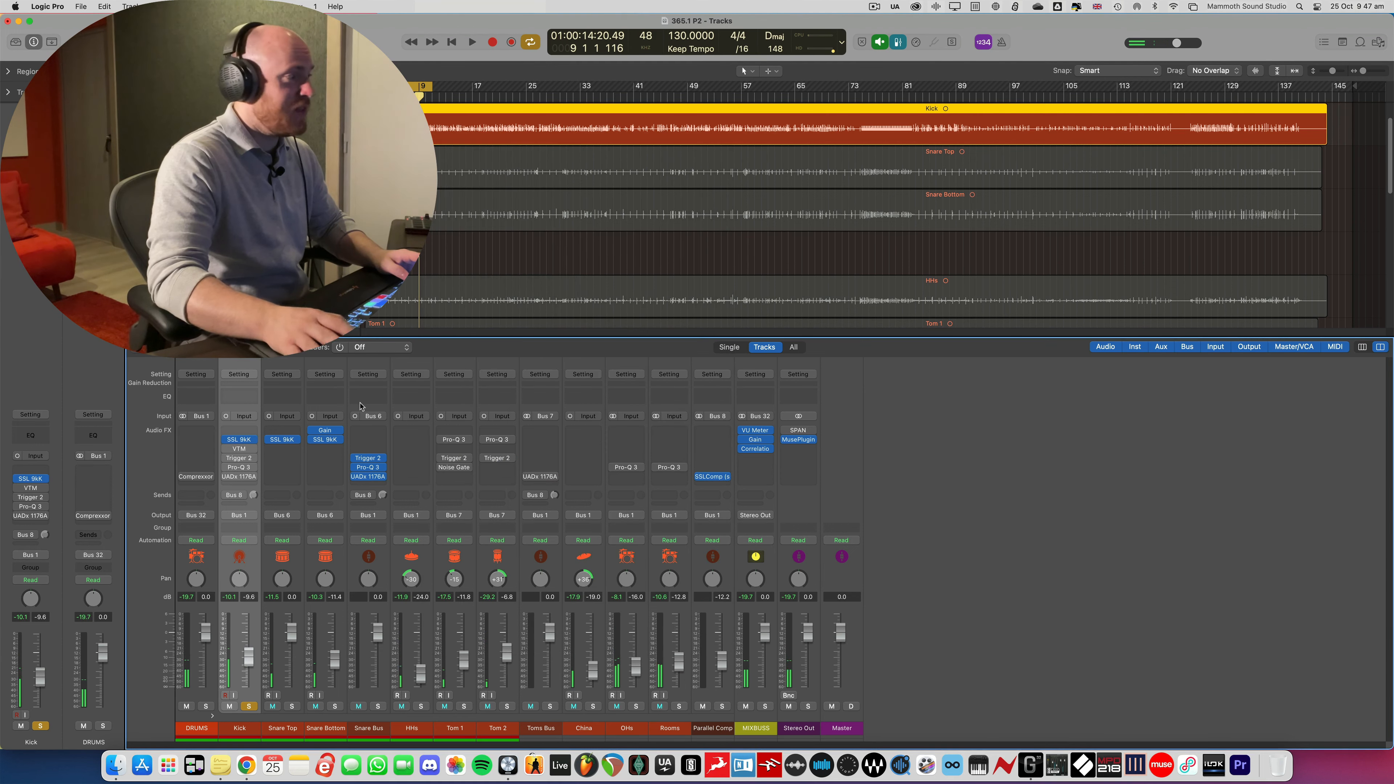
Enable the Kick's Virtual Tape Machines during soloed playback and compare its bypass and process modes, leaving it on process
click(240, 450)
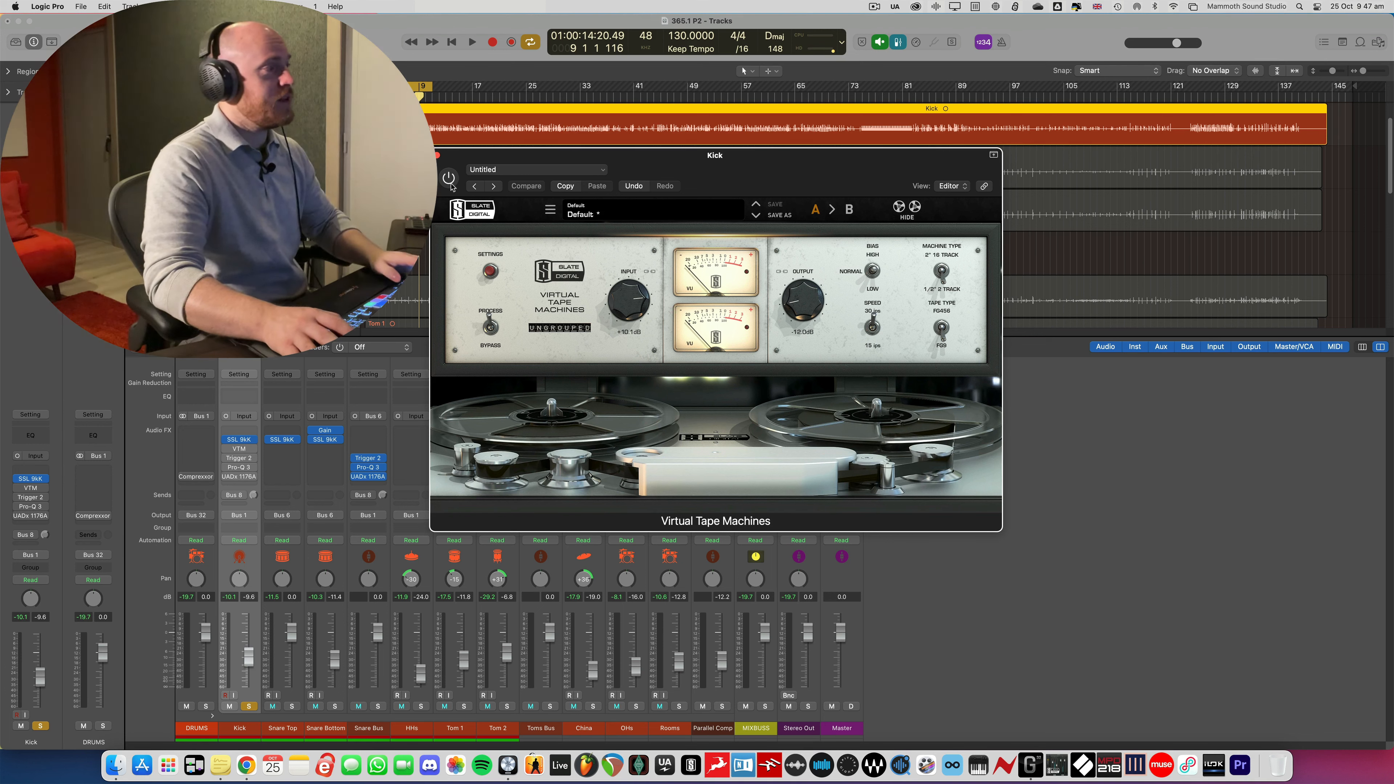
key(space)
click(448, 177)
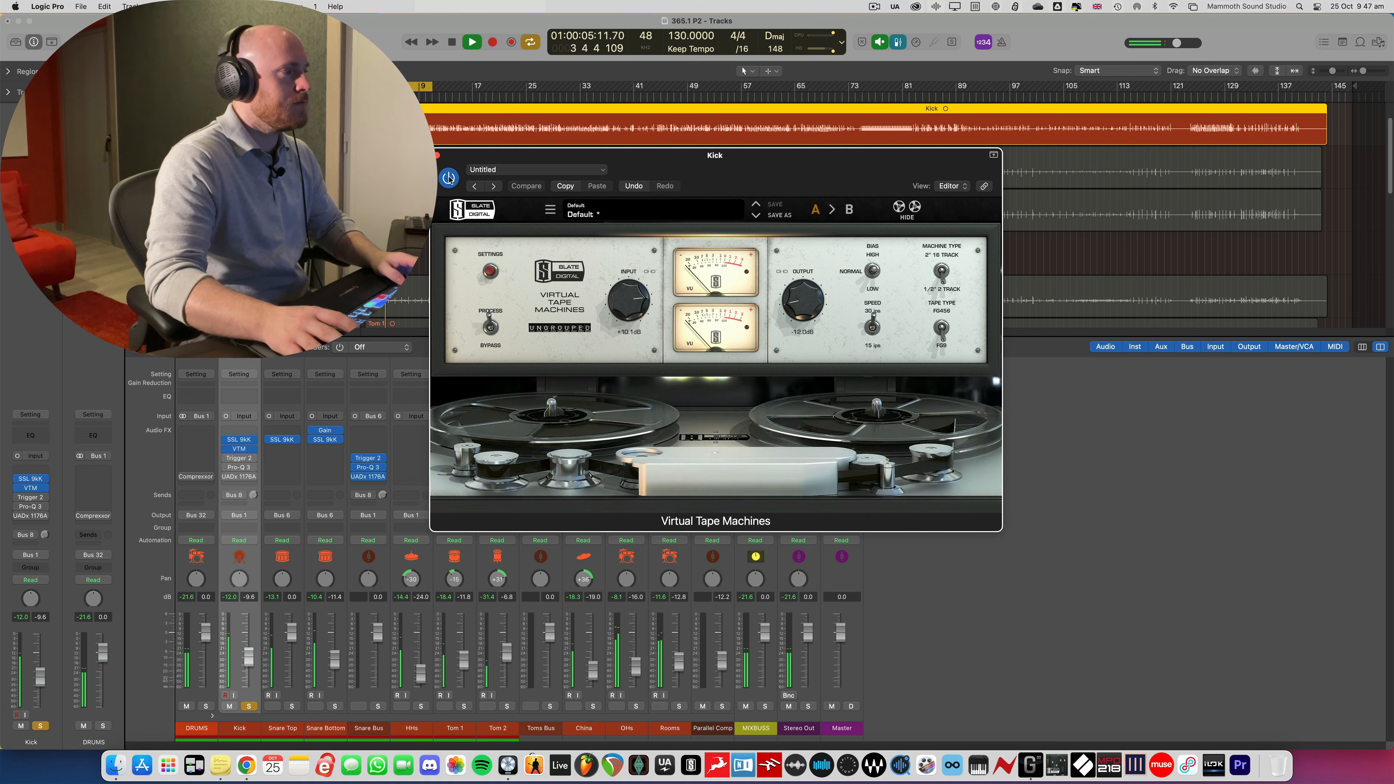
click(490, 328)
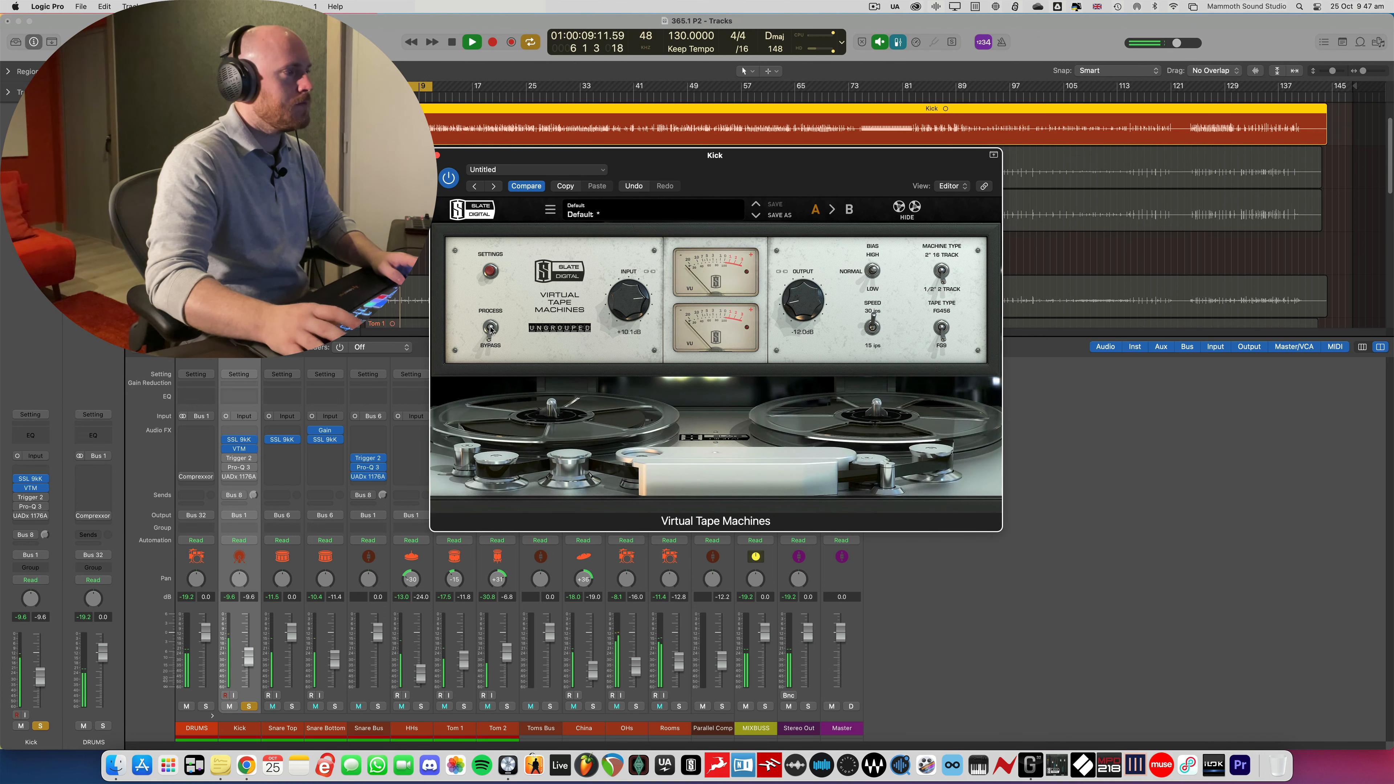
click(491, 330)
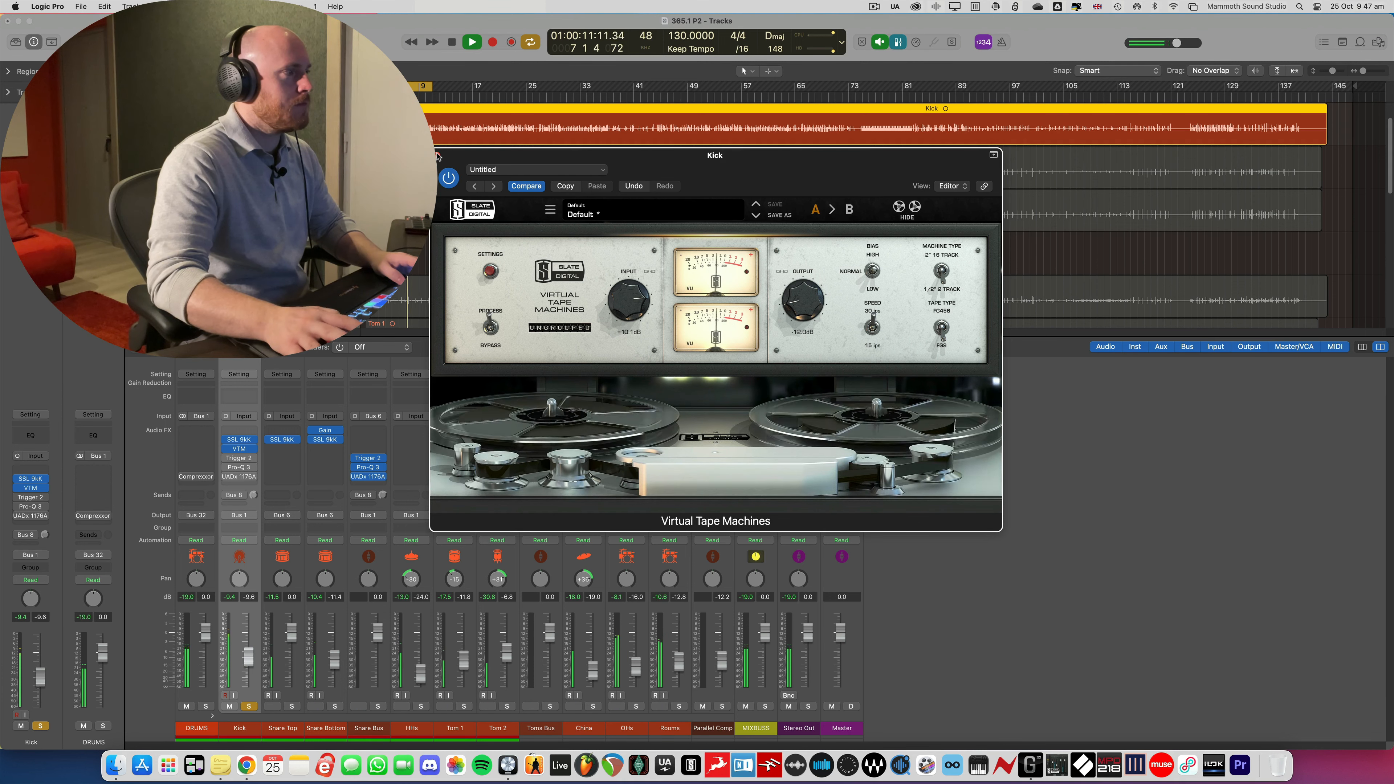
click(437, 155)
key(space)
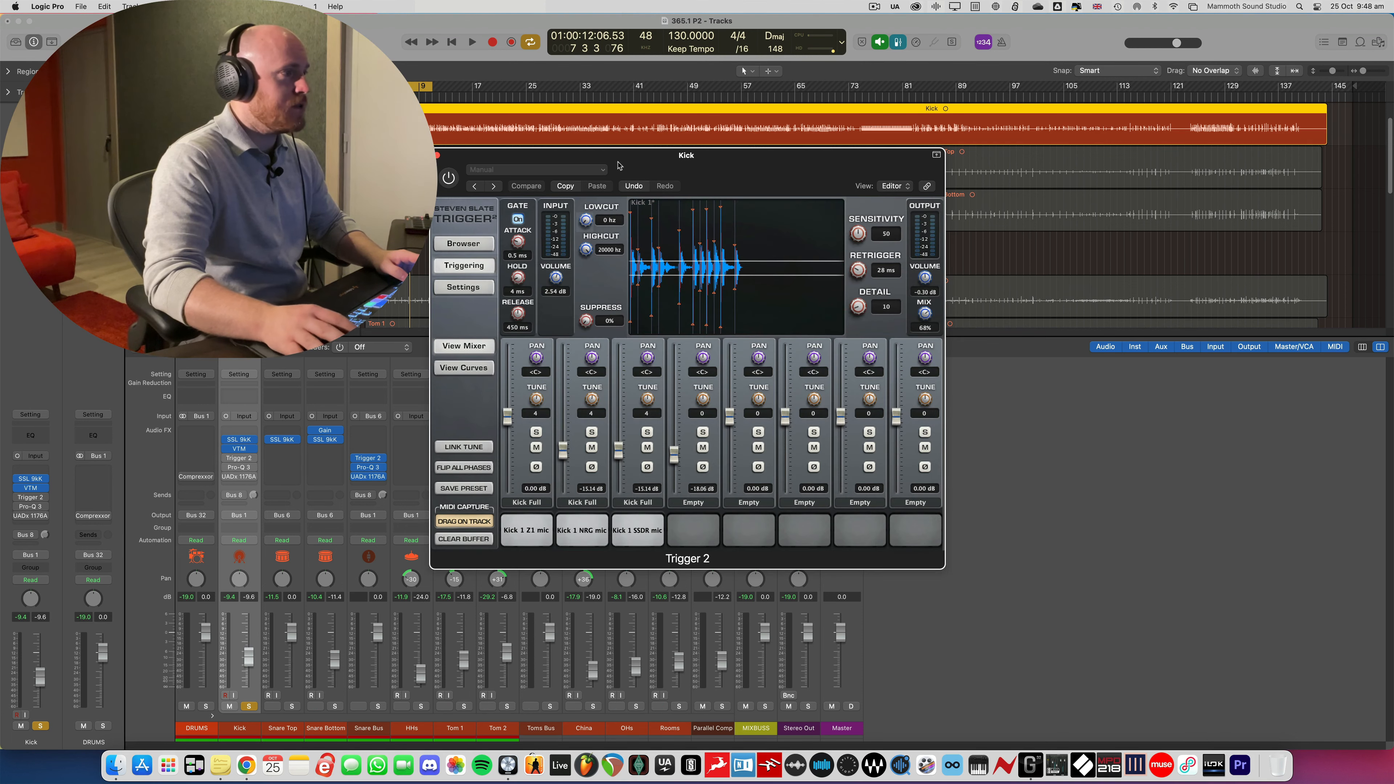
Enable the Kick's Trigger 2 during soloed playback, comparing it bypassed and enabled before closing its window
drag(618, 161, 627, 164)
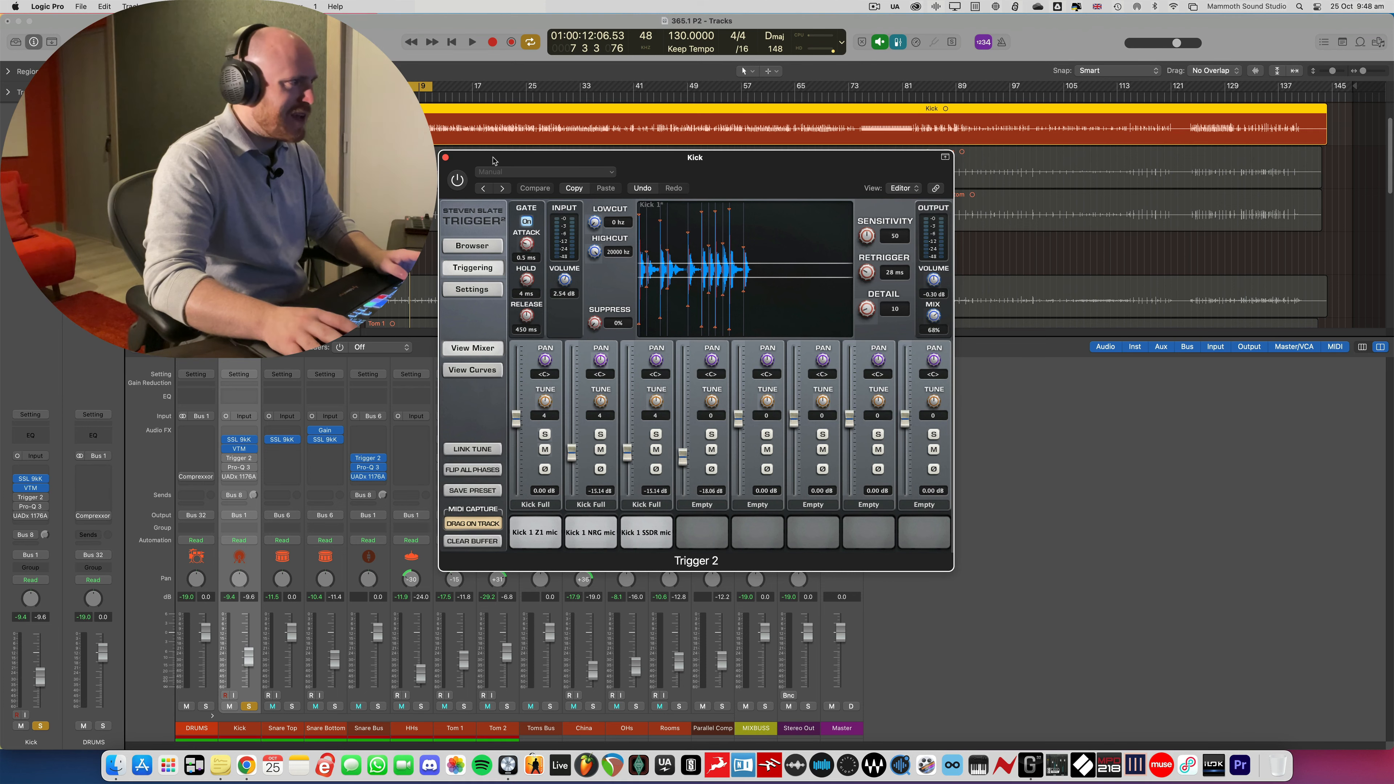
drag(496, 164, 490, 167)
key(space)
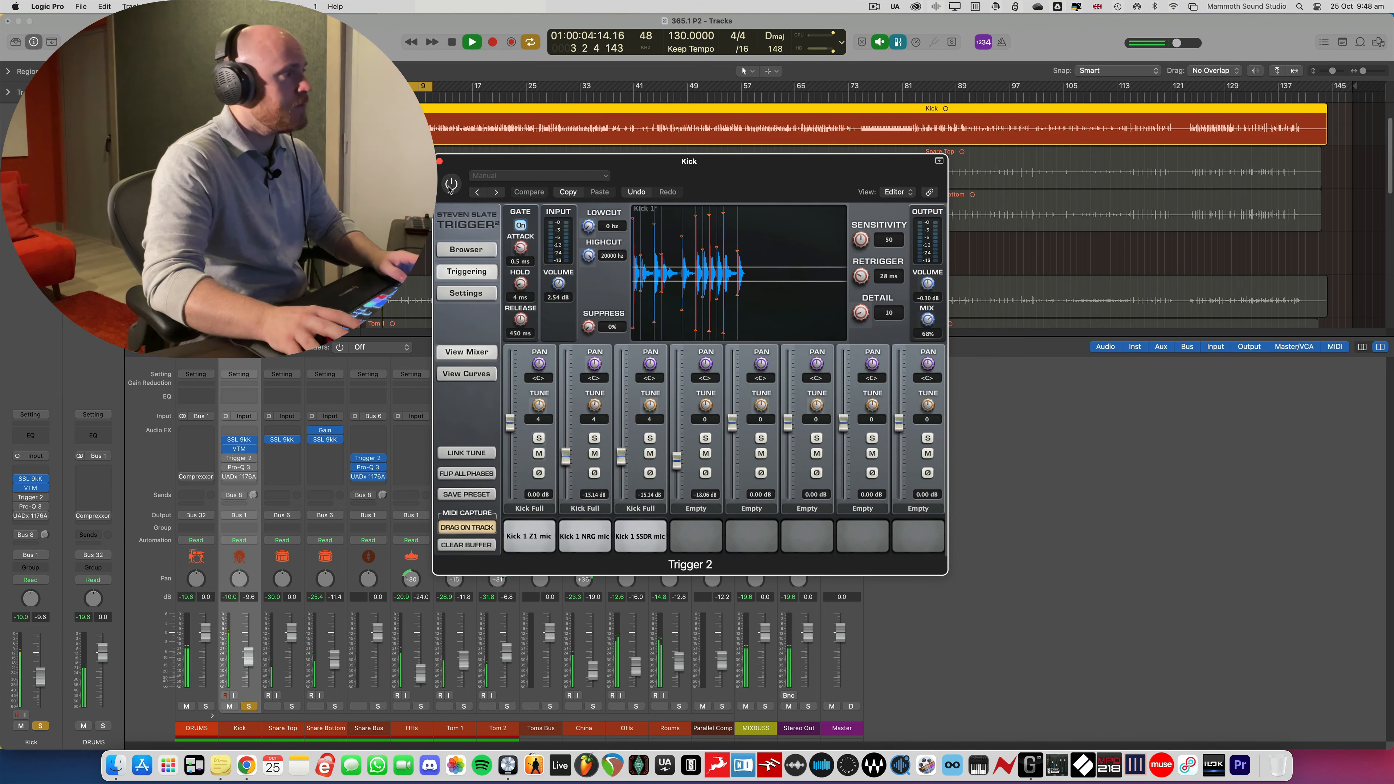
click(450, 186)
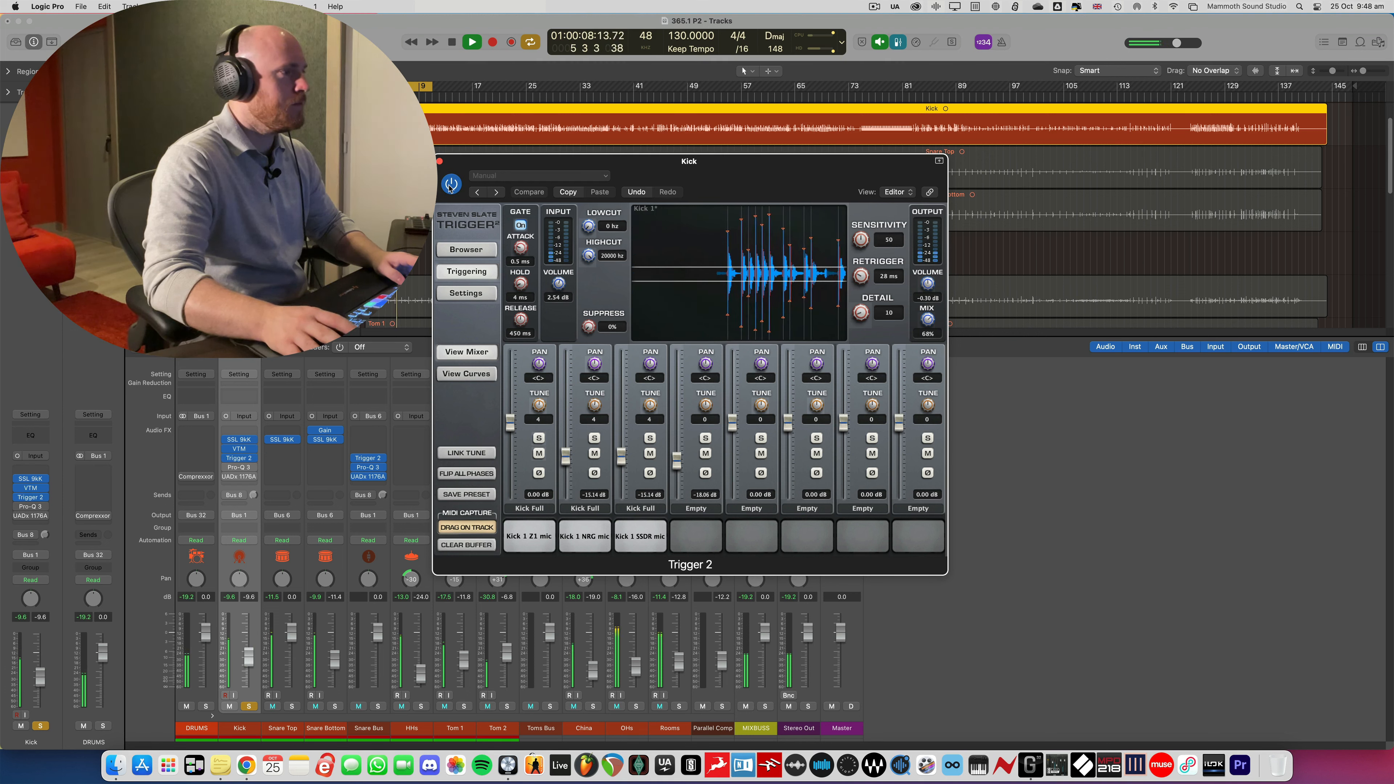
click(450, 185)
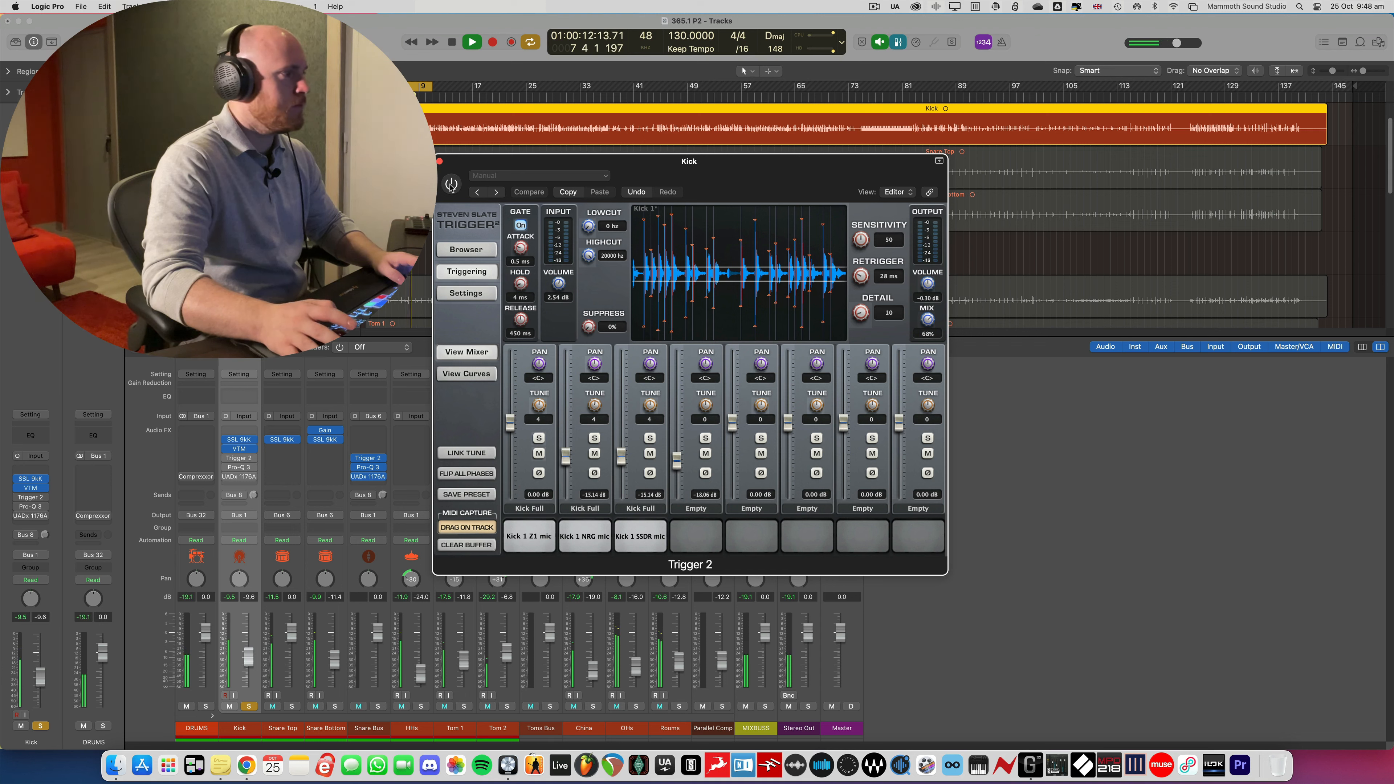
click(450, 185)
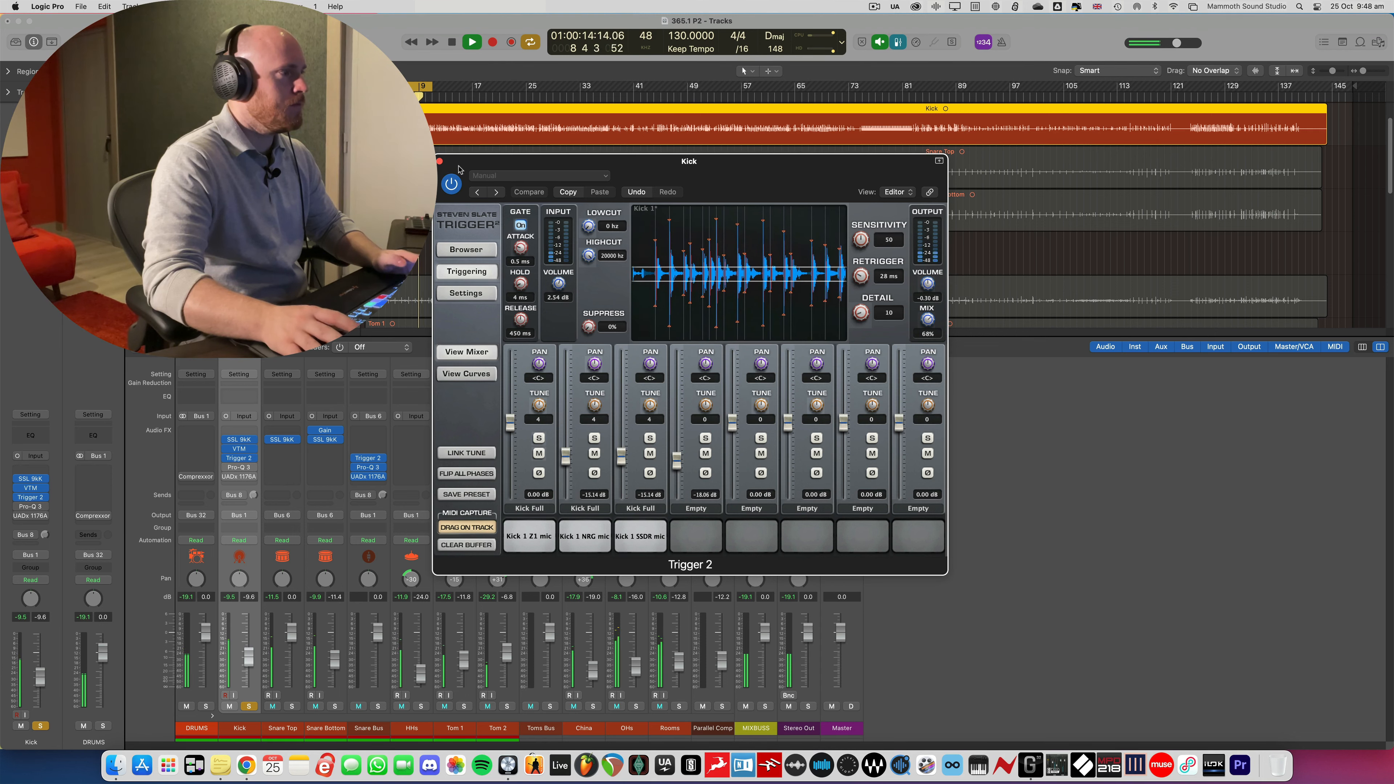
key(space)
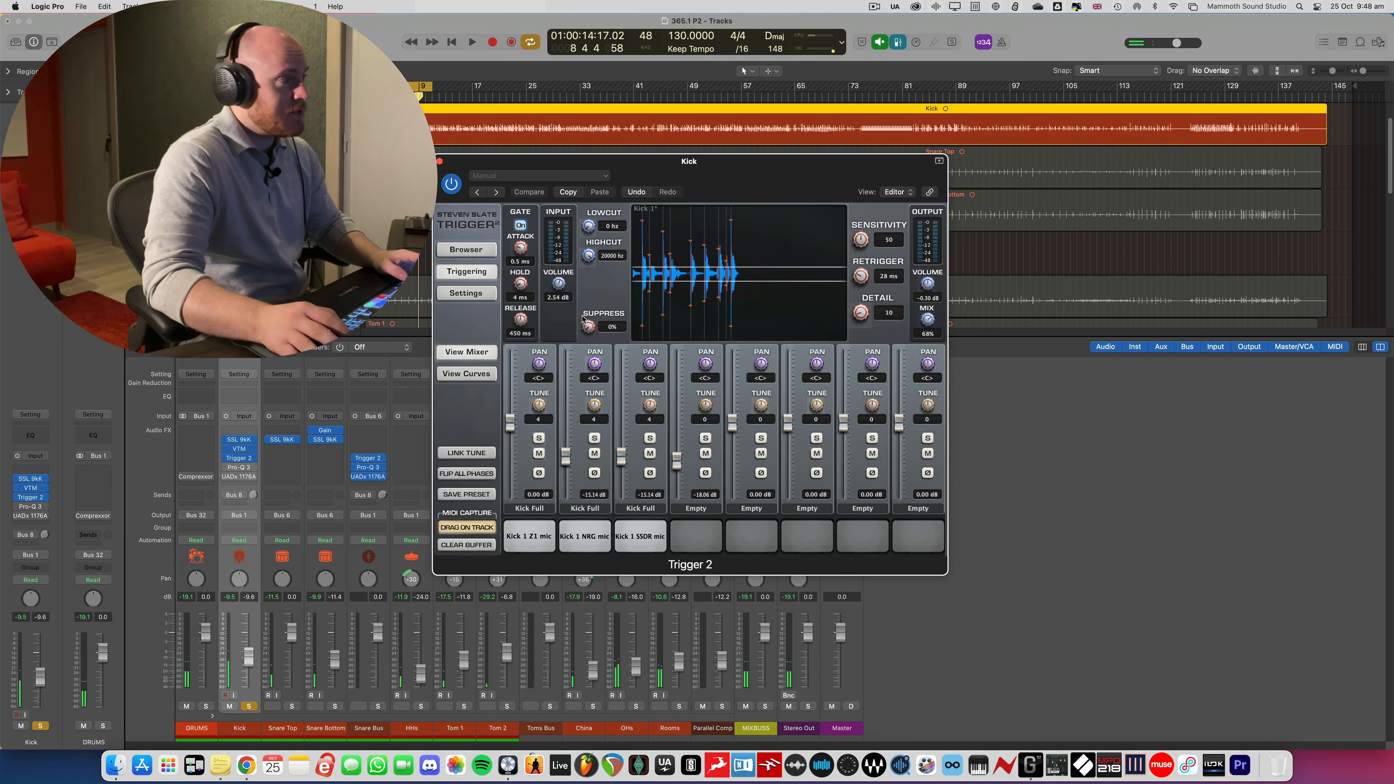
click(440, 161)
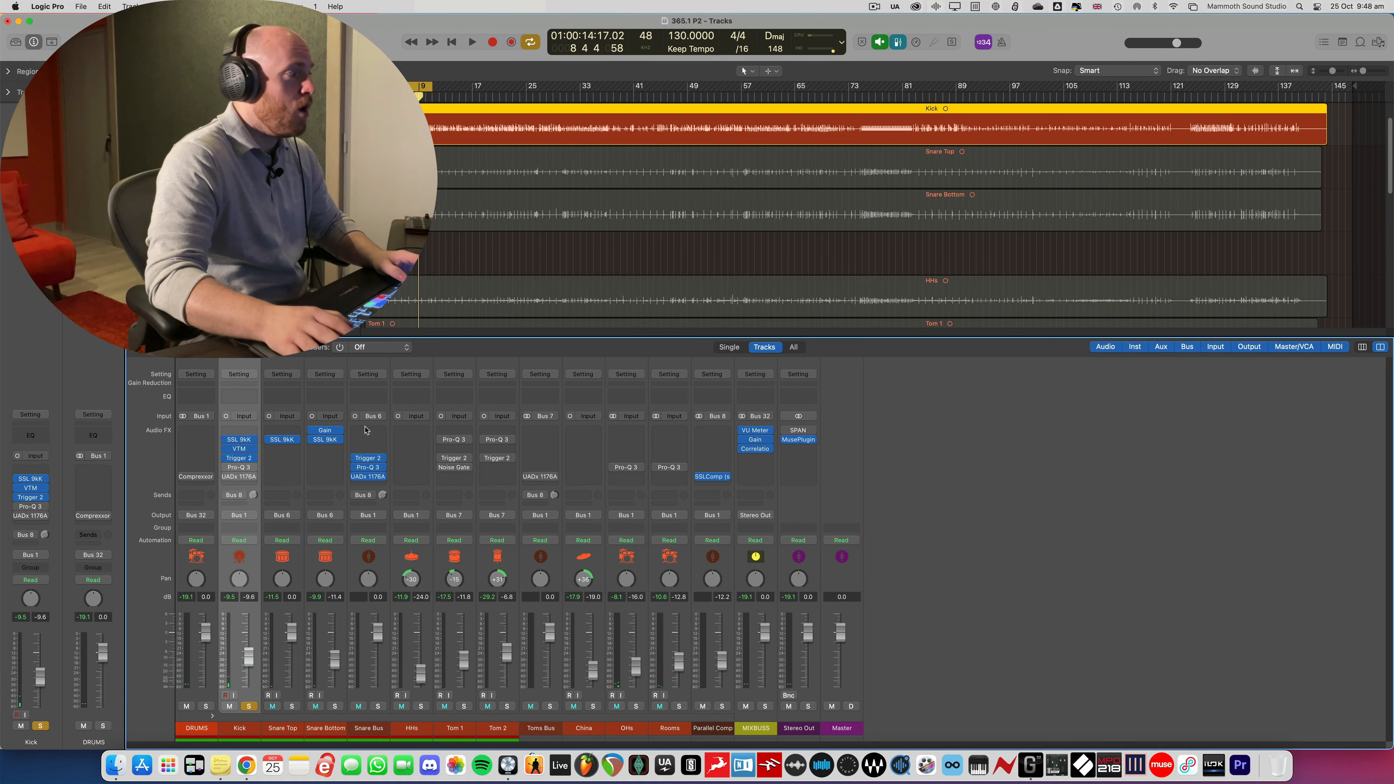
Unsolo the Kick and compare its SSL 9000 K, VTM and Trigger 2 bypassed and enabled within the full drum kit
click(248, 707)
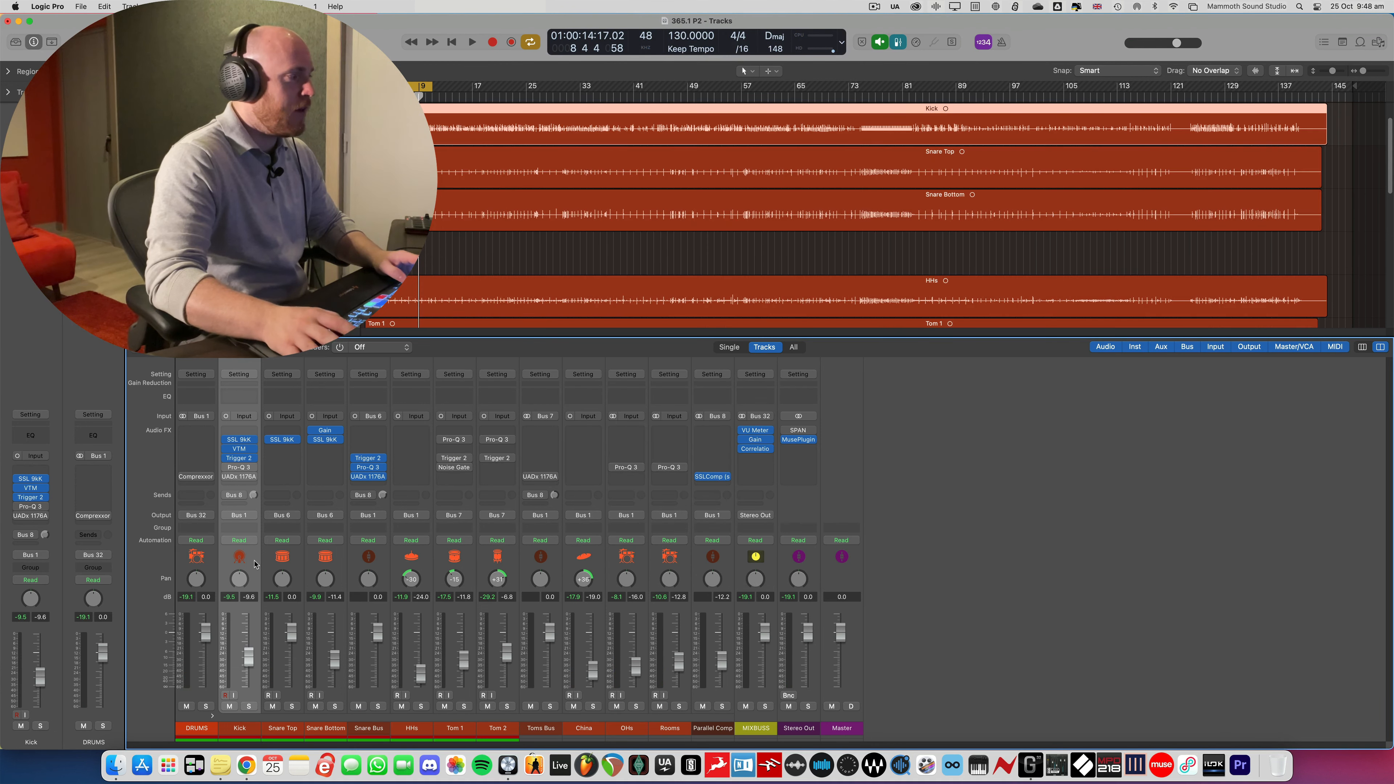
drag(226, 459, 226, 440)
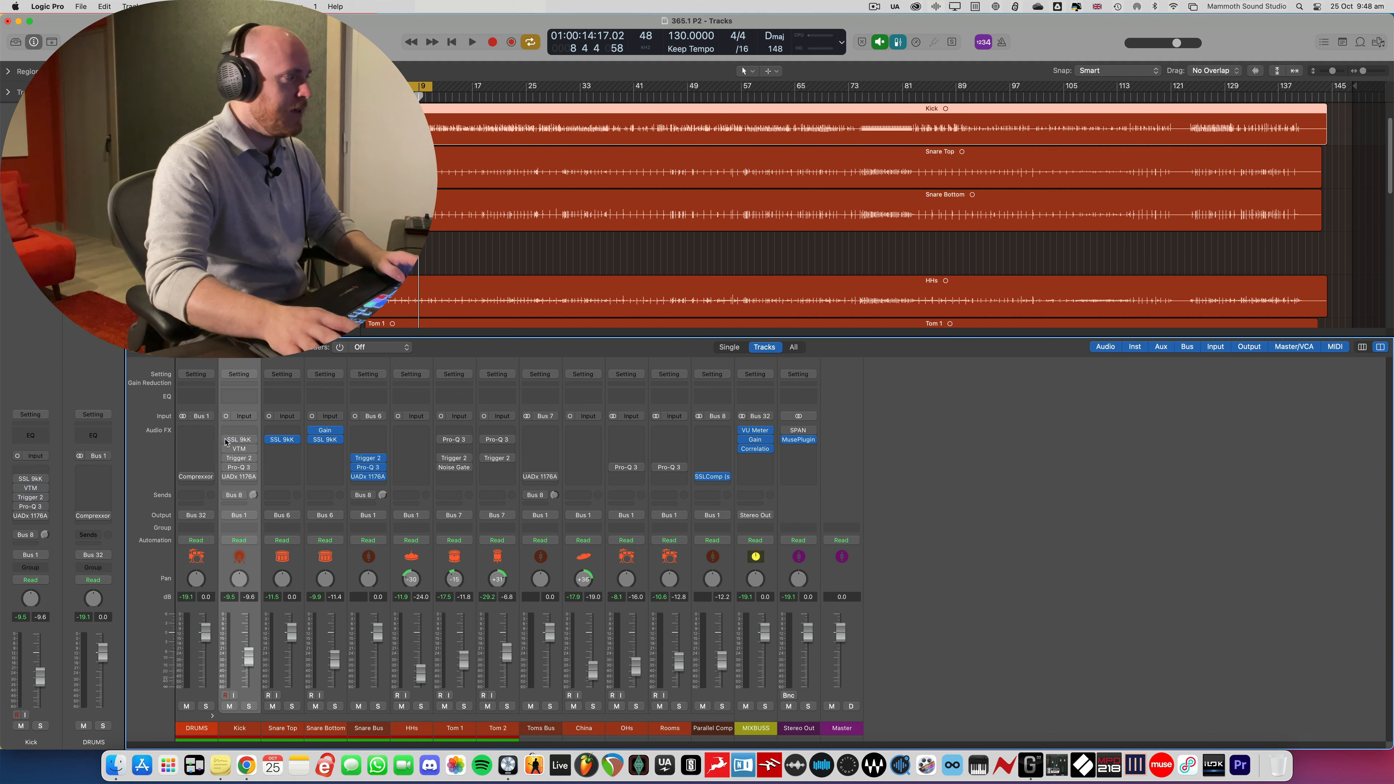
key(space)
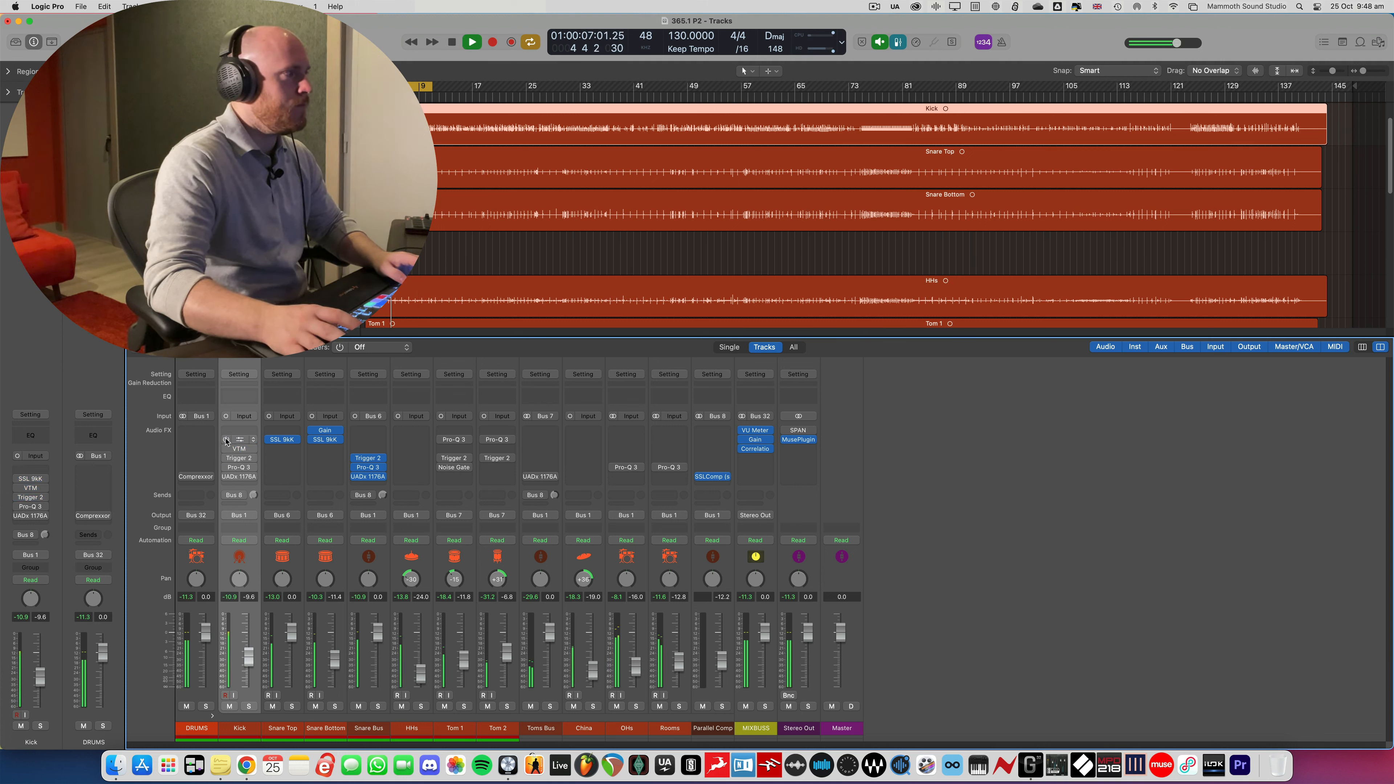
click(225, 440)
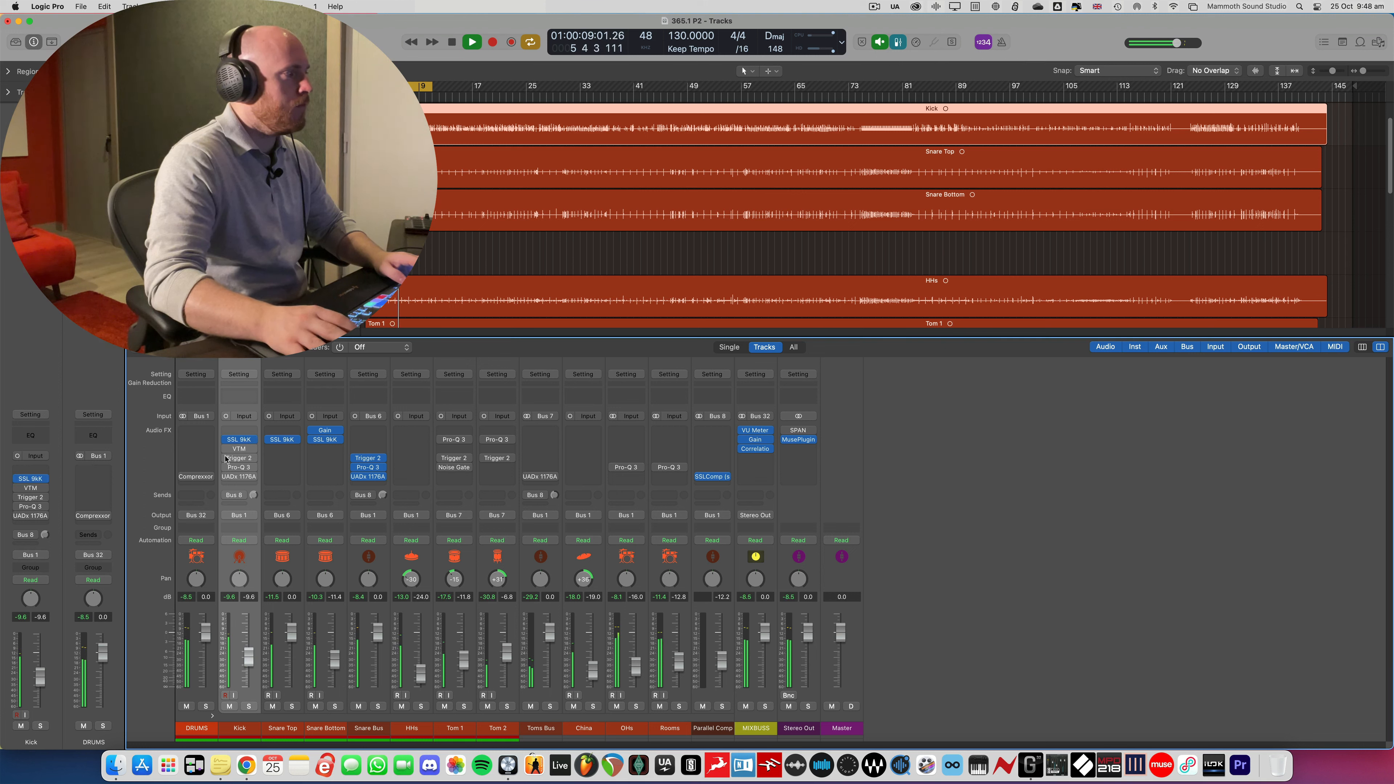
click(225, 449)
mouse_move(226, 460)
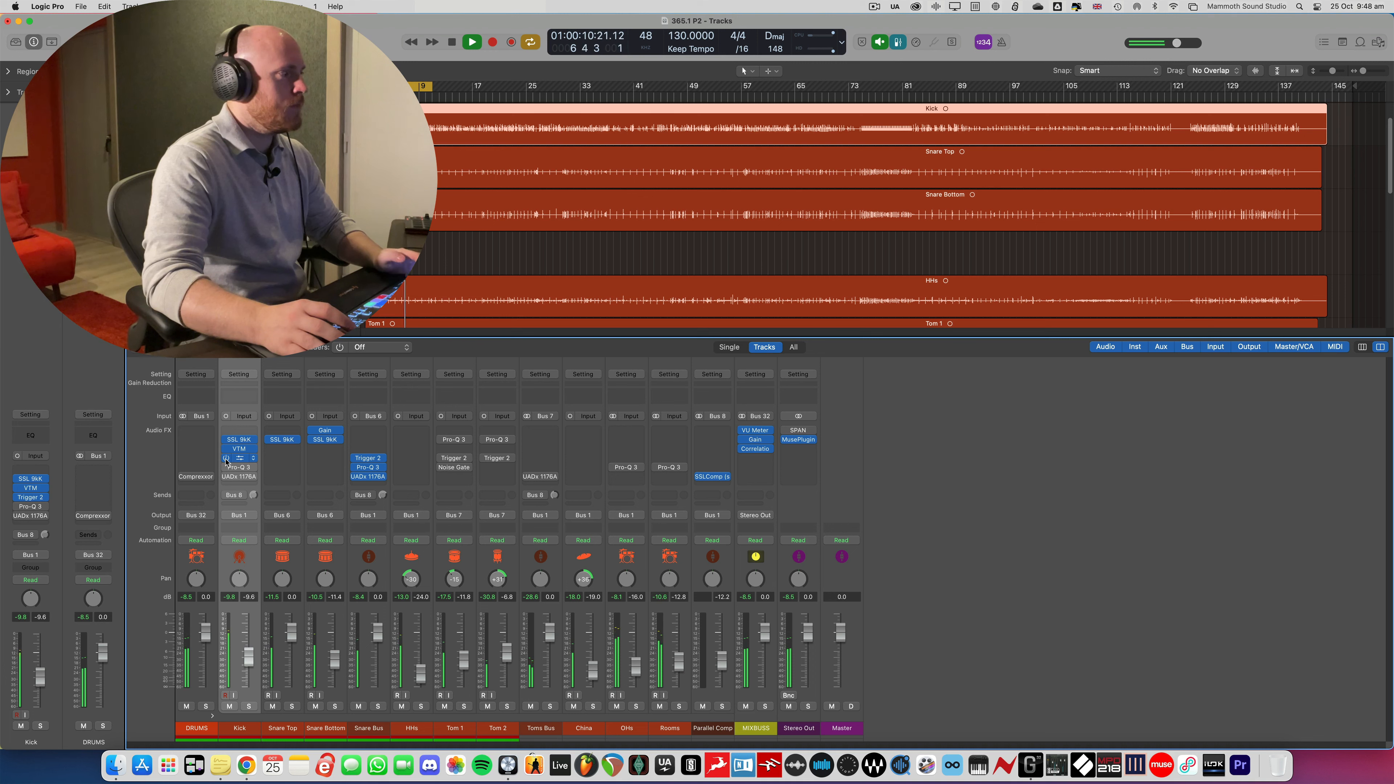
key(space)
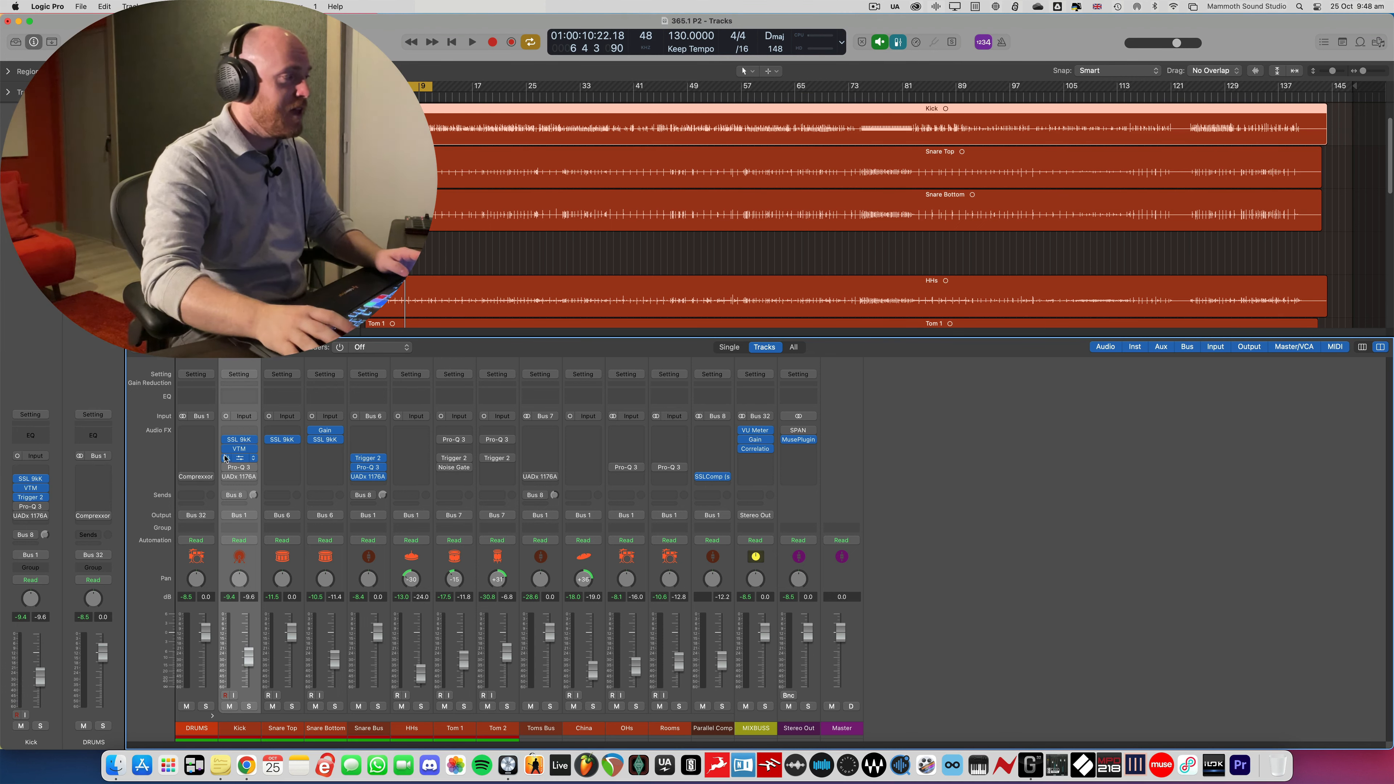
Repeat the bypassed-versus-enabled comparison of the Kick's SSL 9000 K, VTM and Trigger 2 in the full kit
drag(225, 459, 225, 445)
key(space)
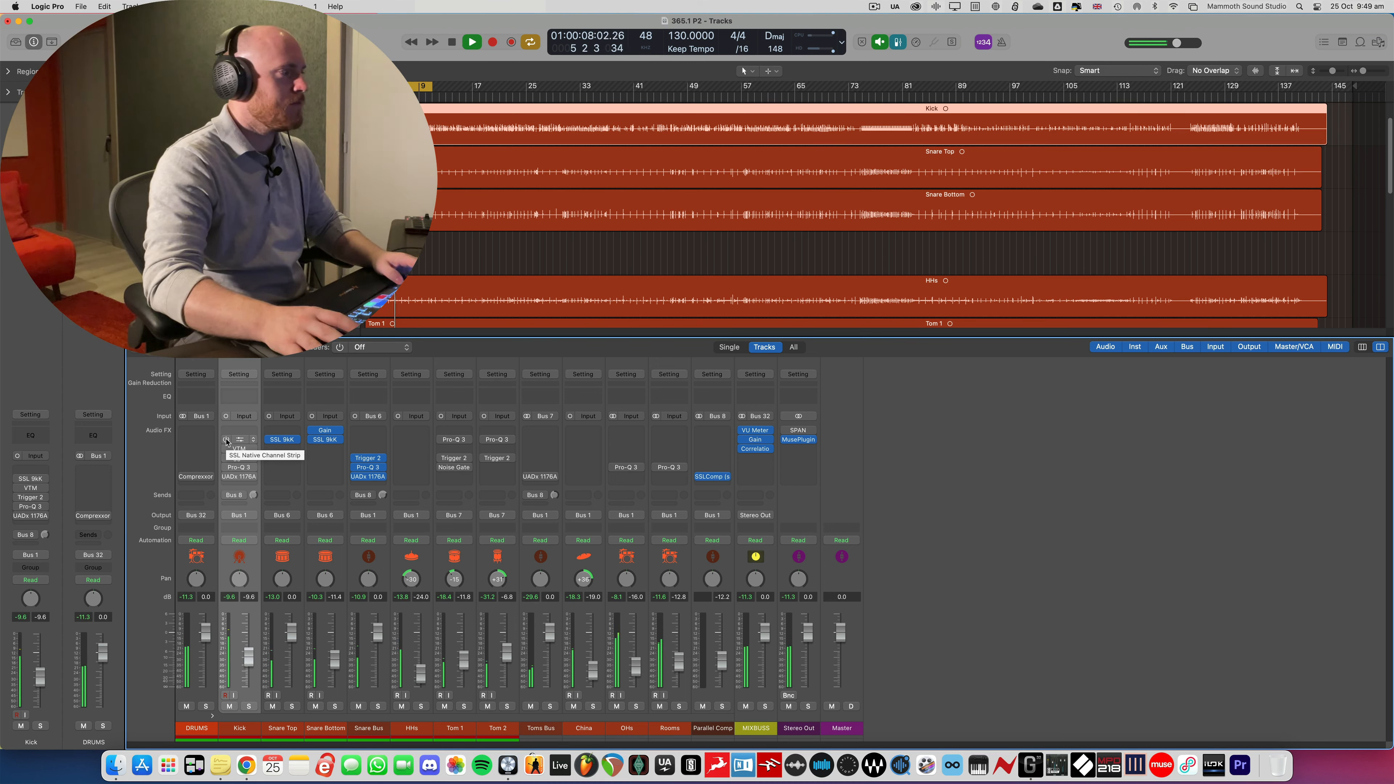
drag(226, 441, 225, 457)
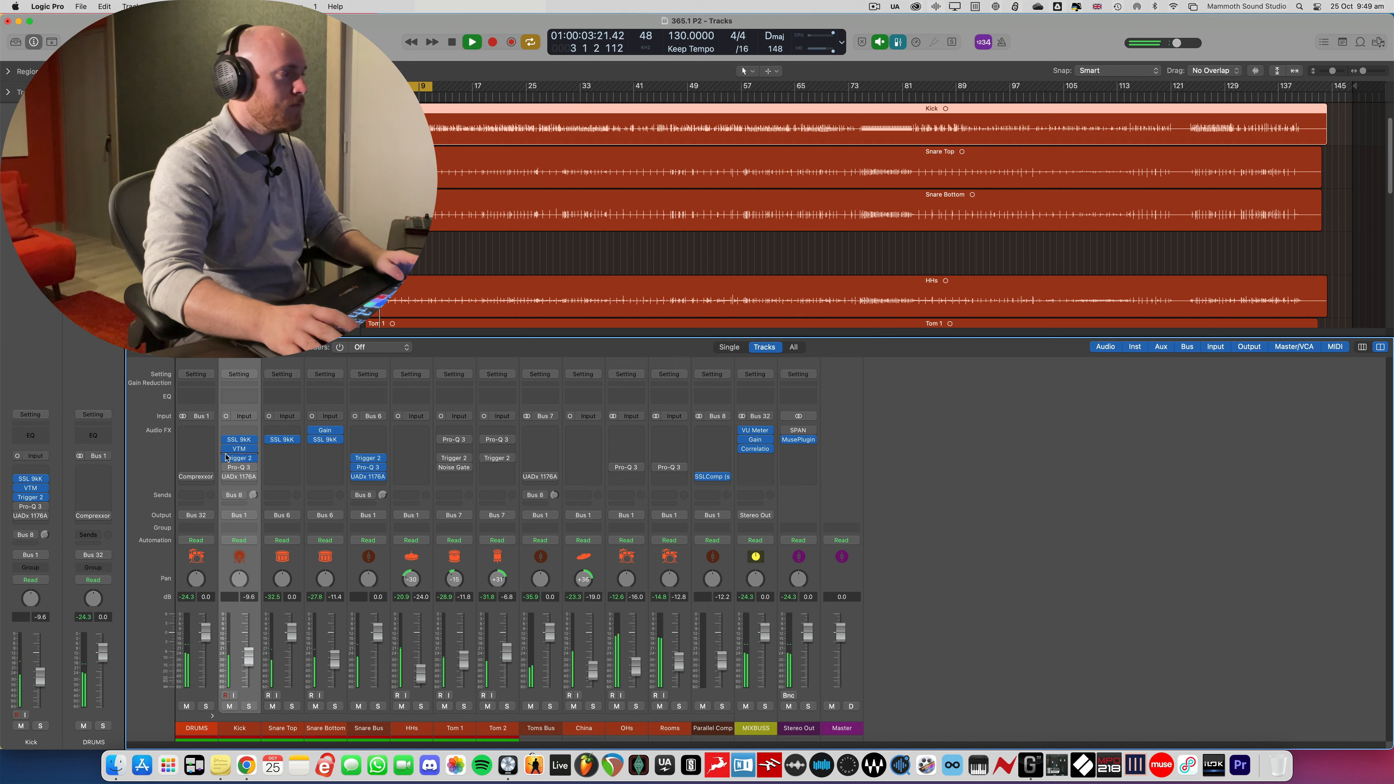
Solo the Kick, open its Pro-Q 3 and enable the EQ during playback
mouse_move(226, 460)
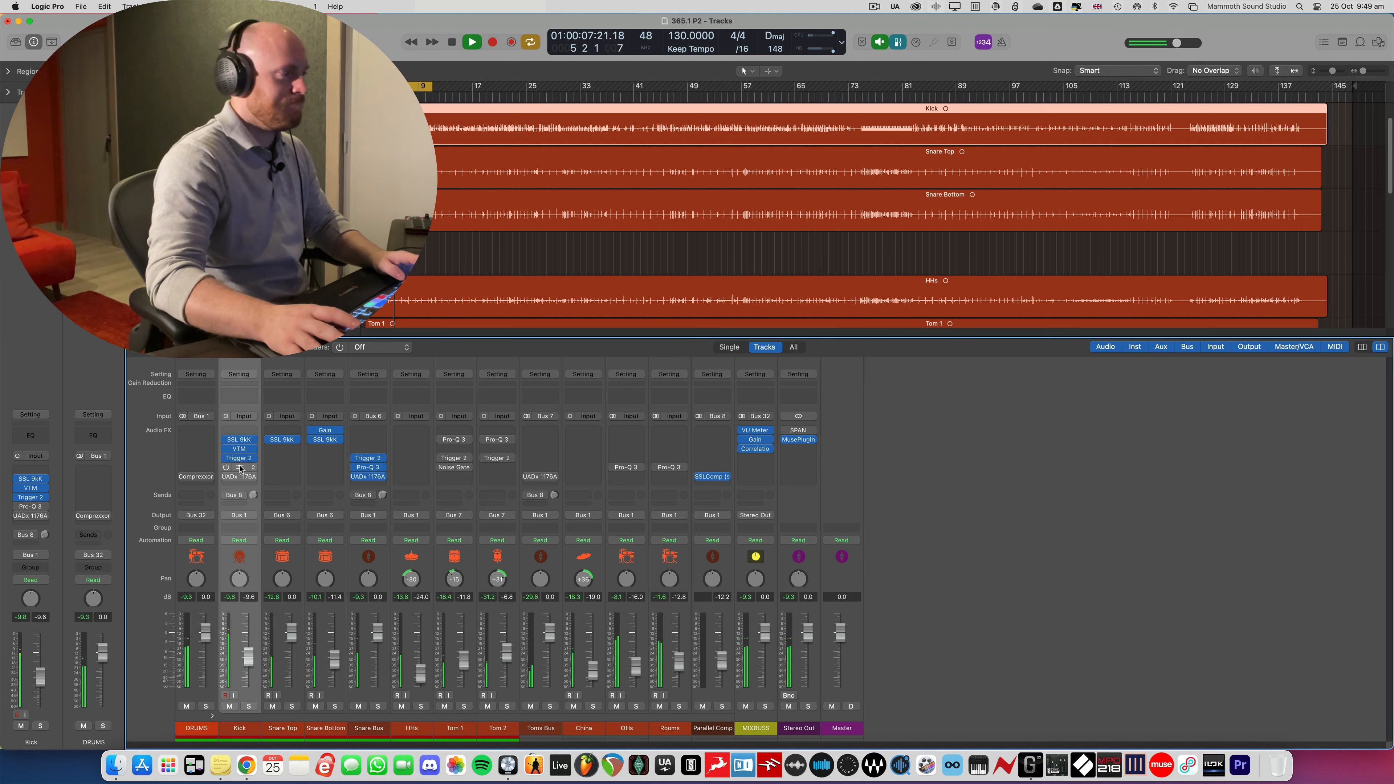
click(248, 707)
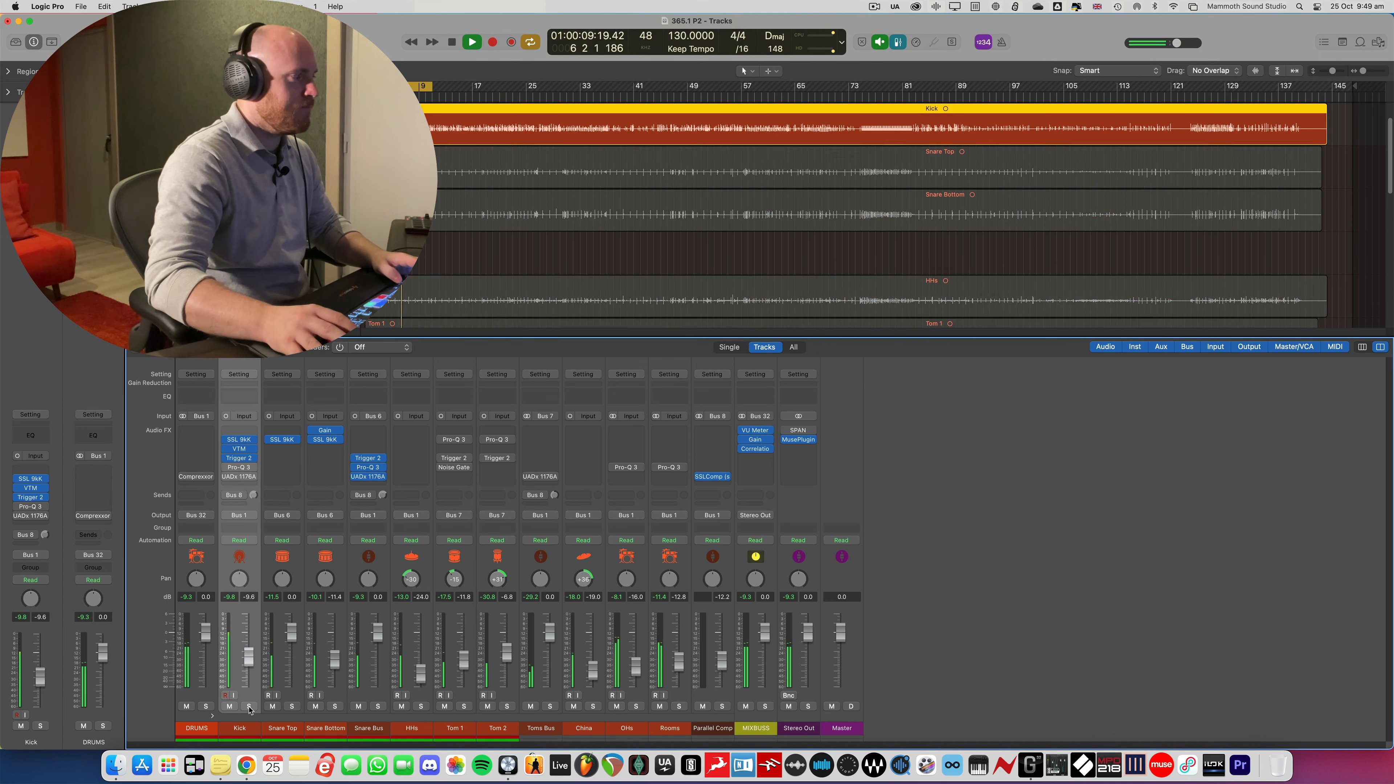
click(249, 707)
key(space)
click(241, 468)
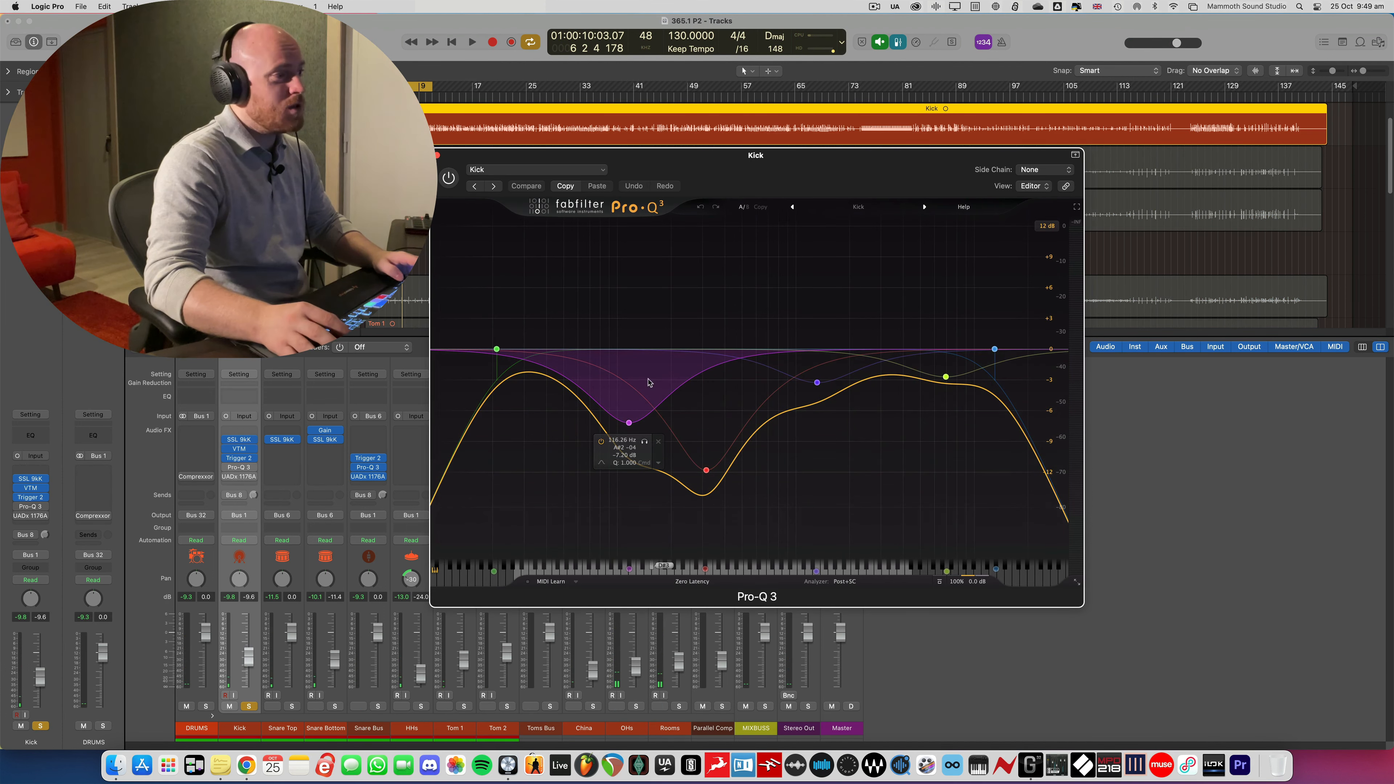
mouse_move(724, 473)
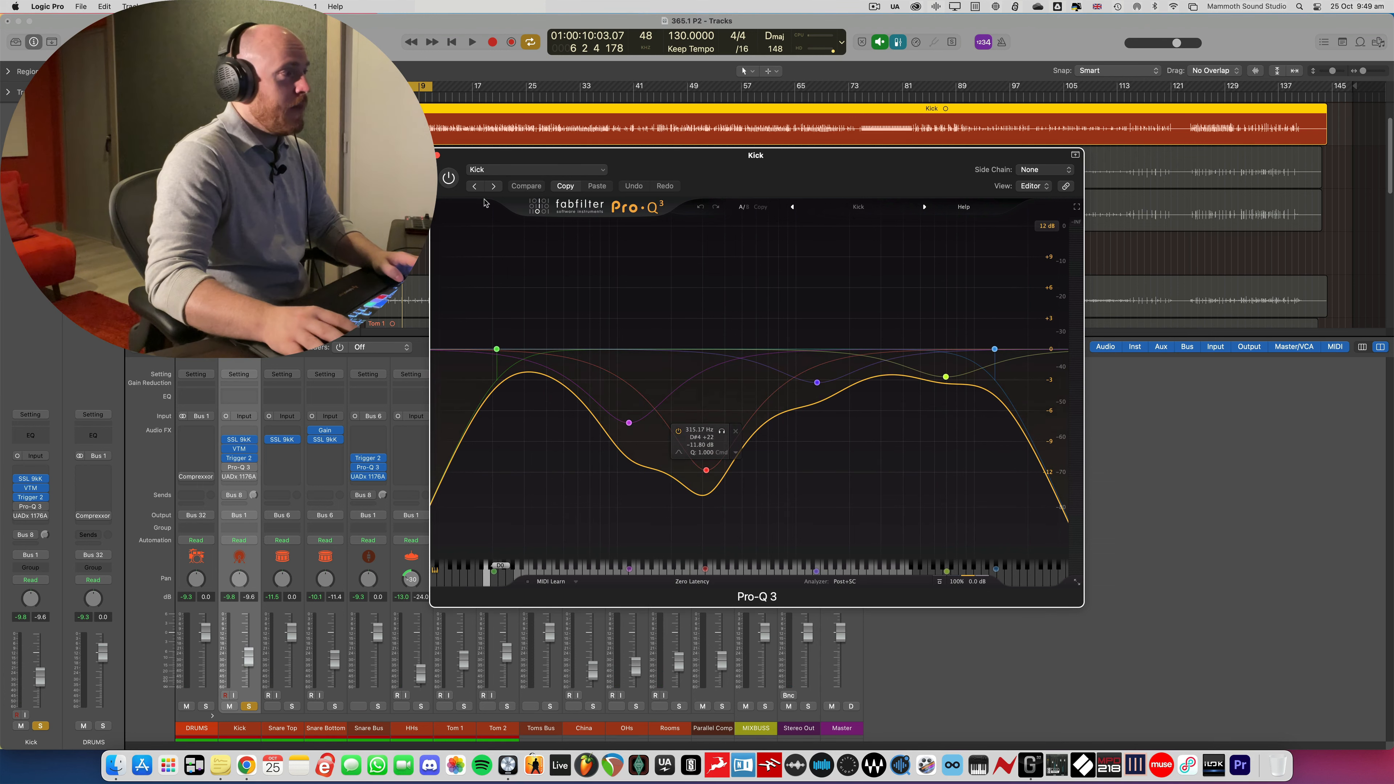
key(space)
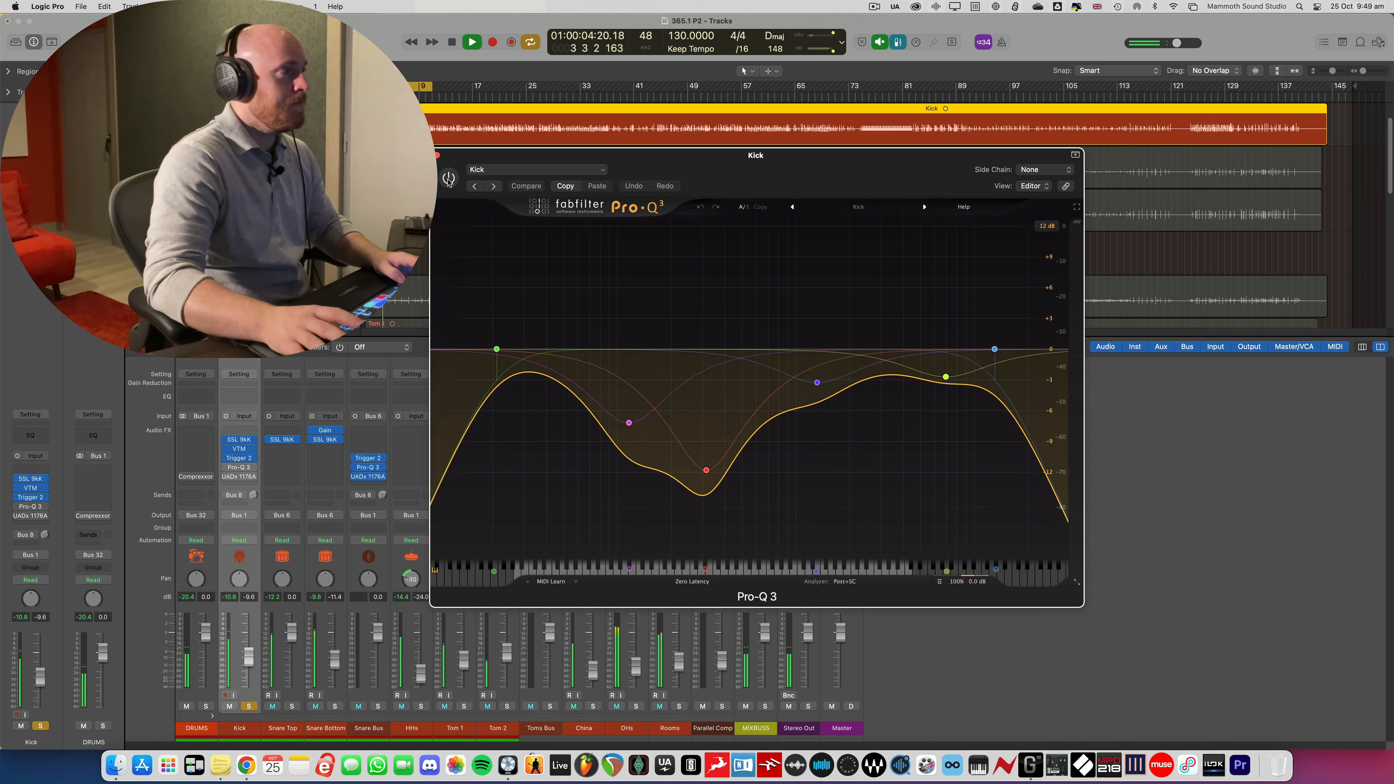
click(448, 181)
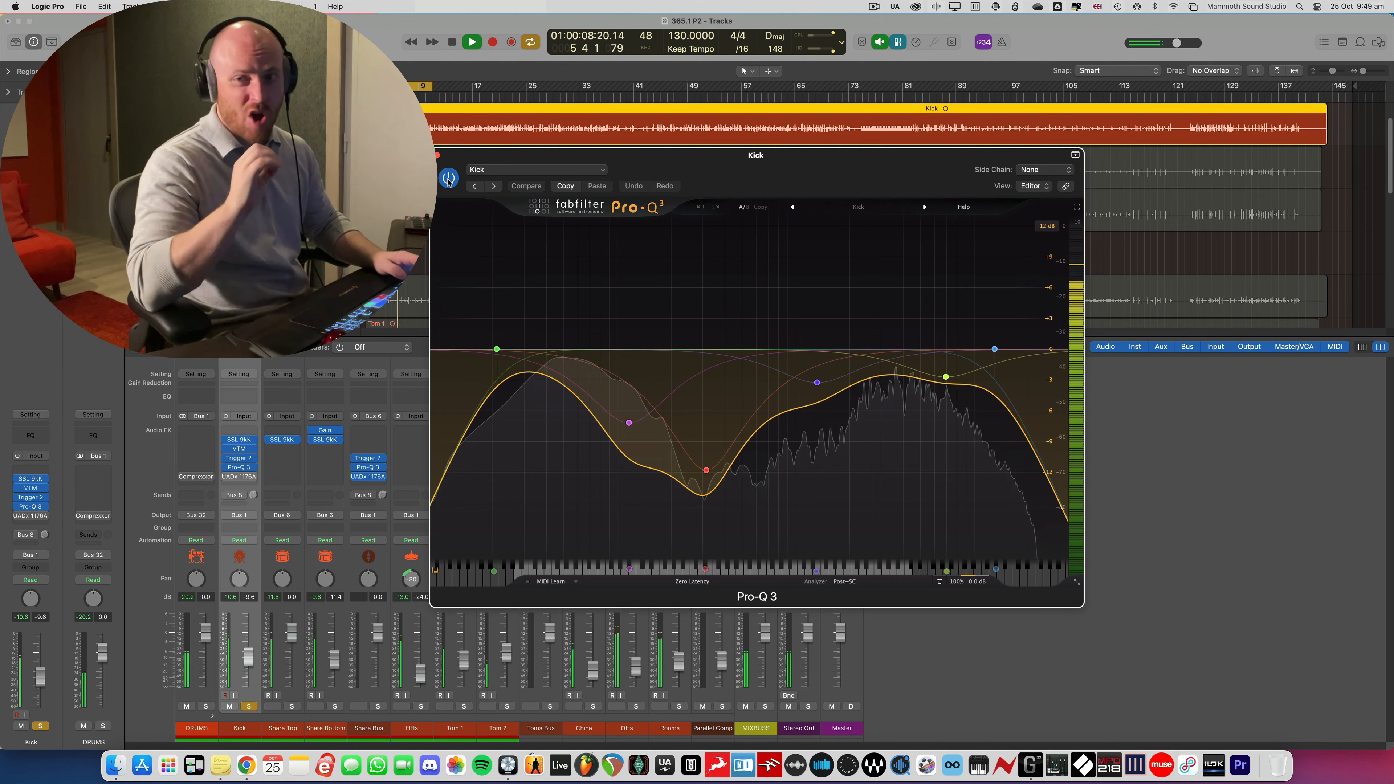
key(space)
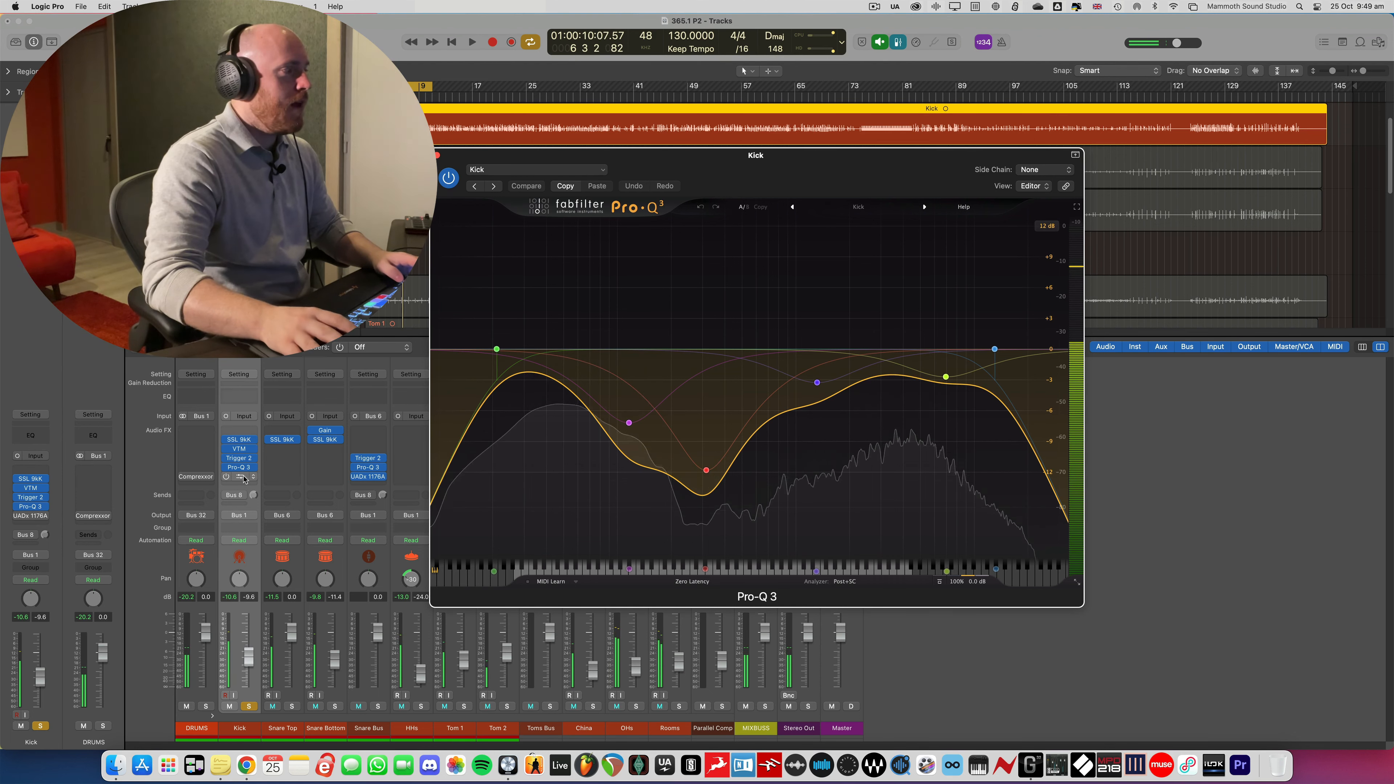
Open the Kick's UADx 1176AE Compressor, enable it and compare it bypassed and enabled during soloed playback
click(240, 477)
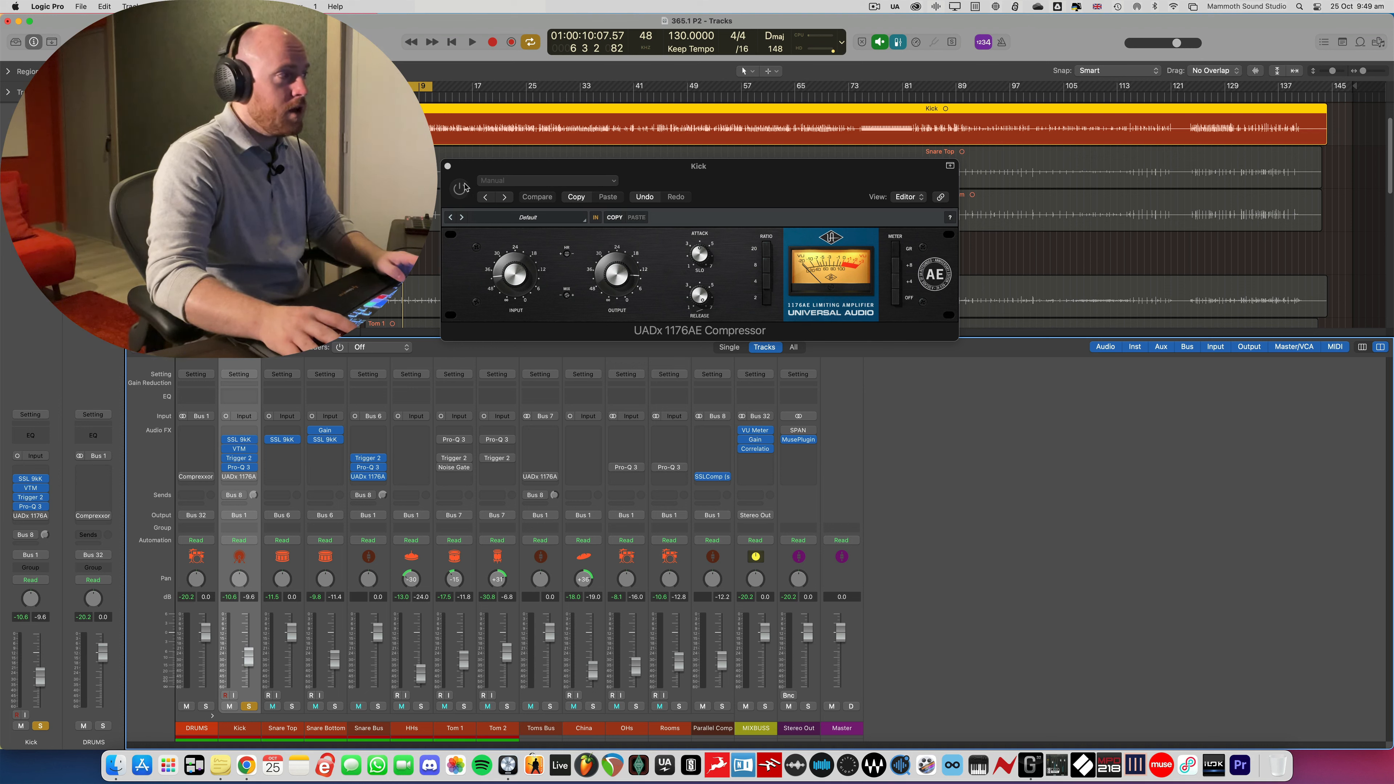
click(460, 189)
key(space)
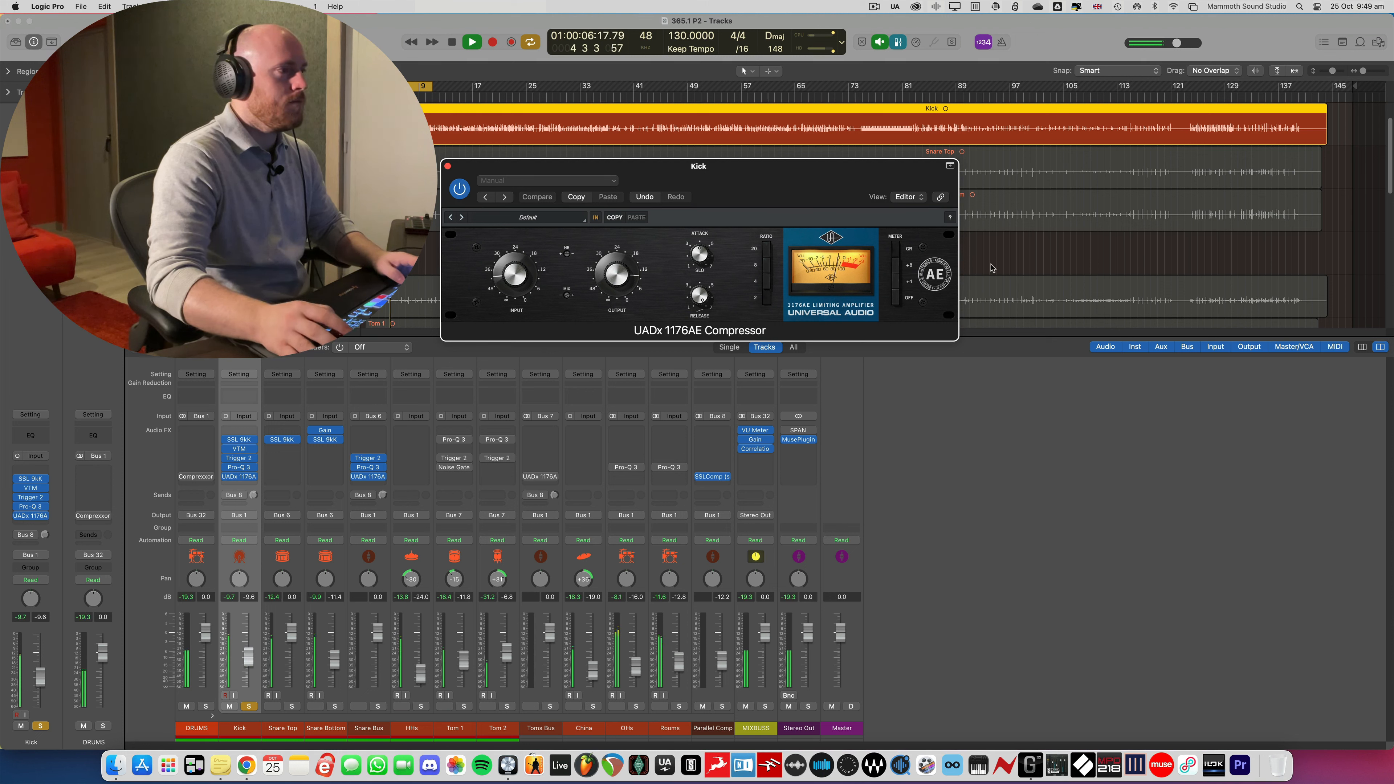
key(space)
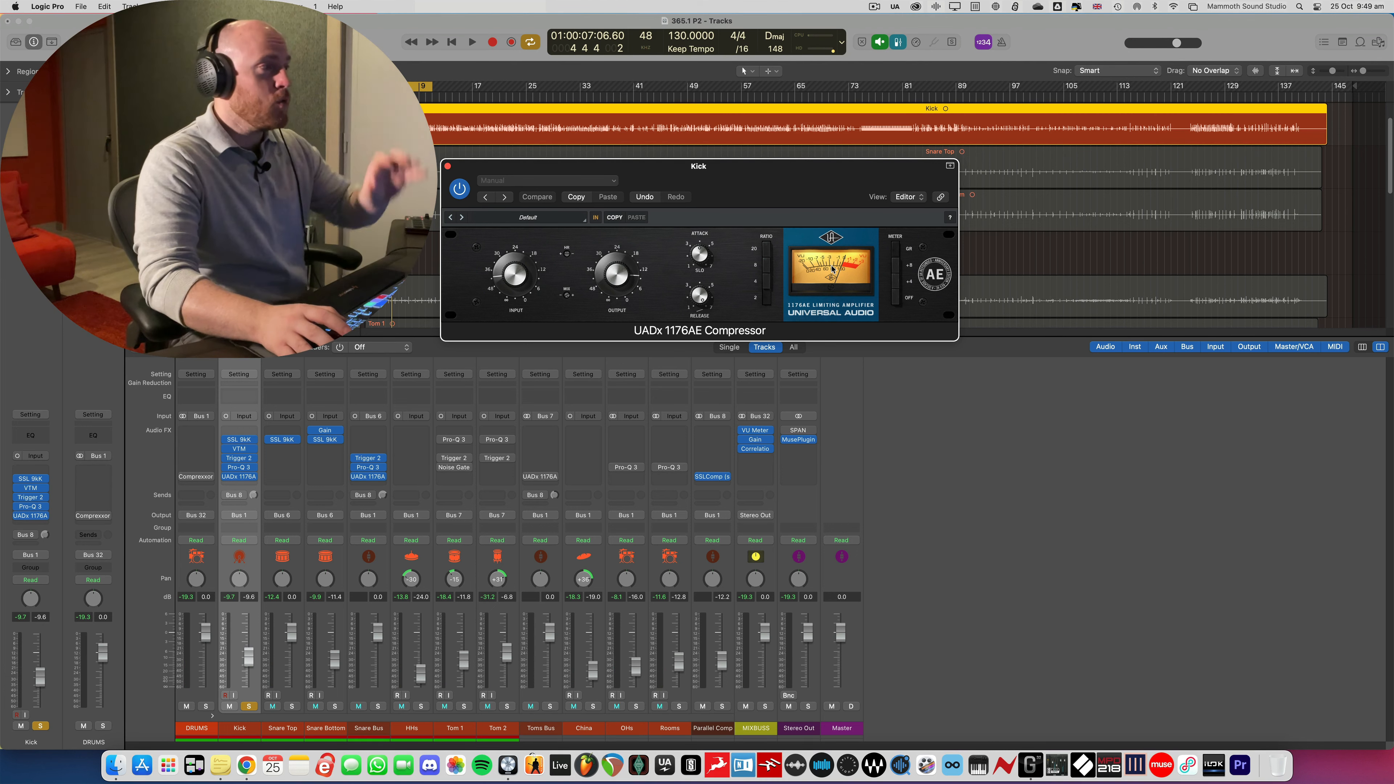
key(space)
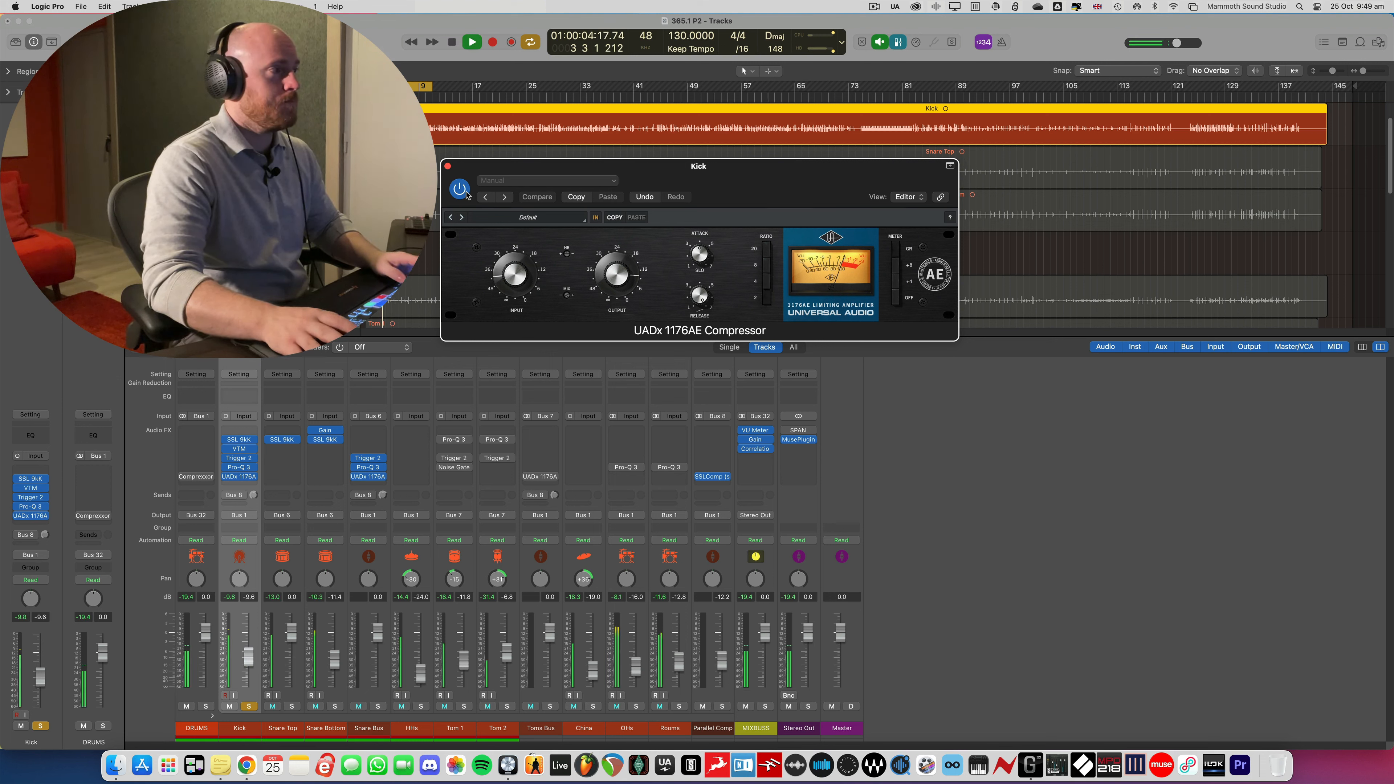
click(461, 190)
click(461, 190)
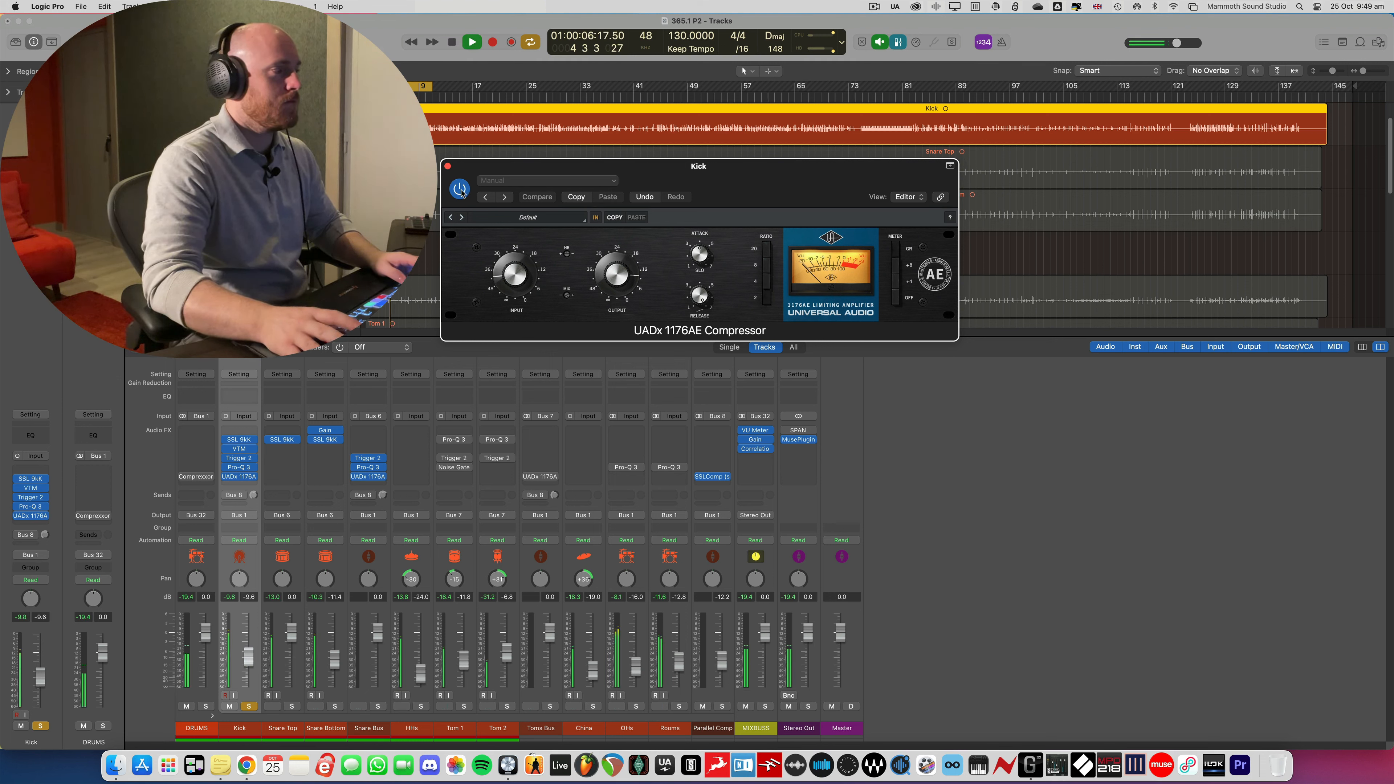
Unsolo the Kick, bypass the plugins on the Kick through Snare Bus channels together and play the full kit
click(250, 706)
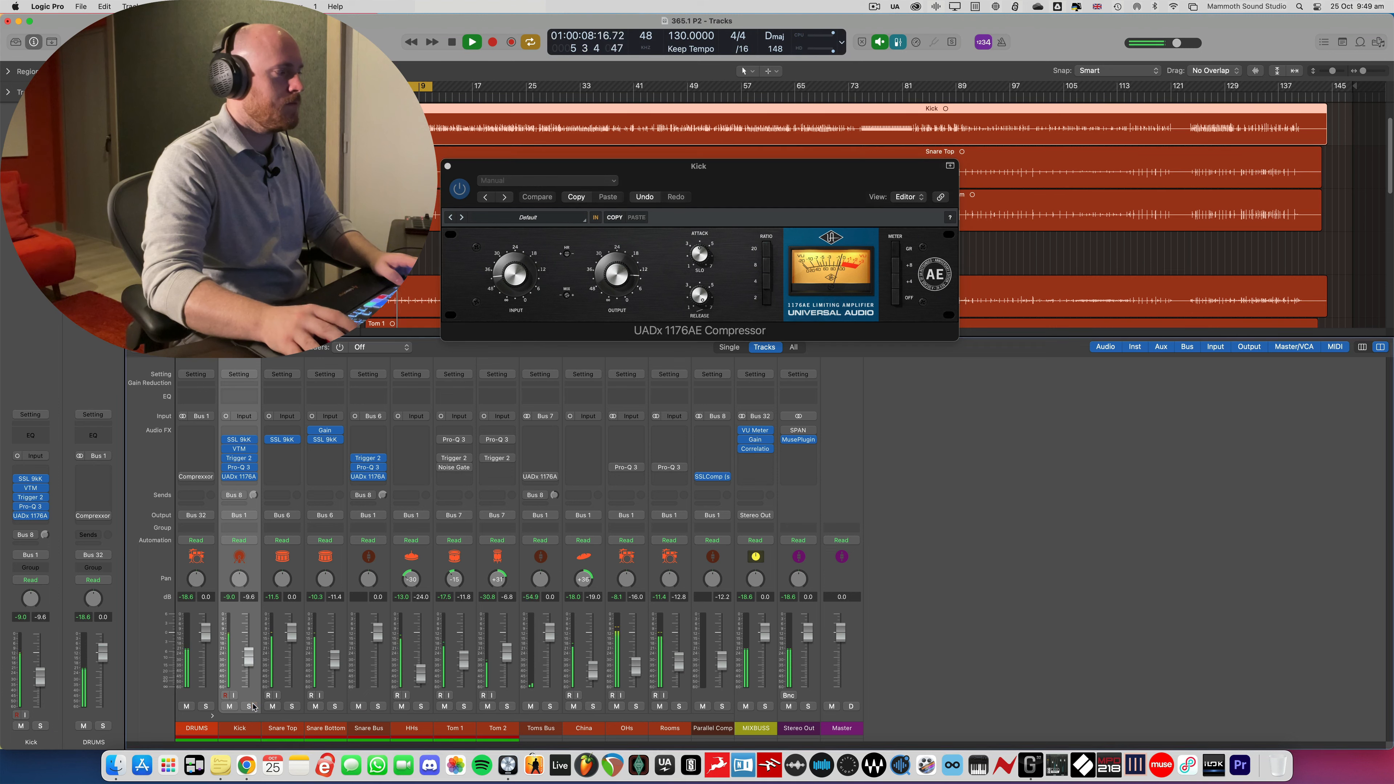
key(space)
shift+click(344, 531)
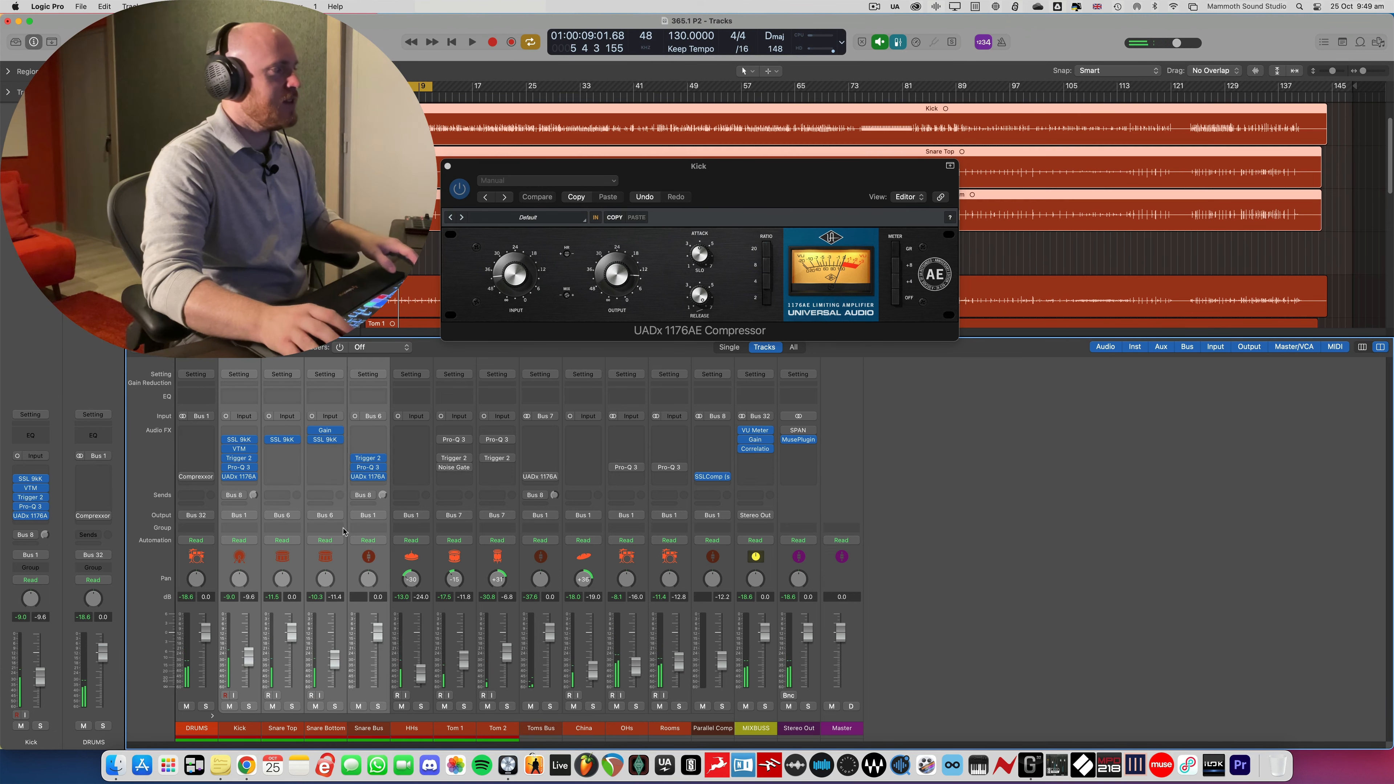
drag(225, 439, 224, 479)
key(space)
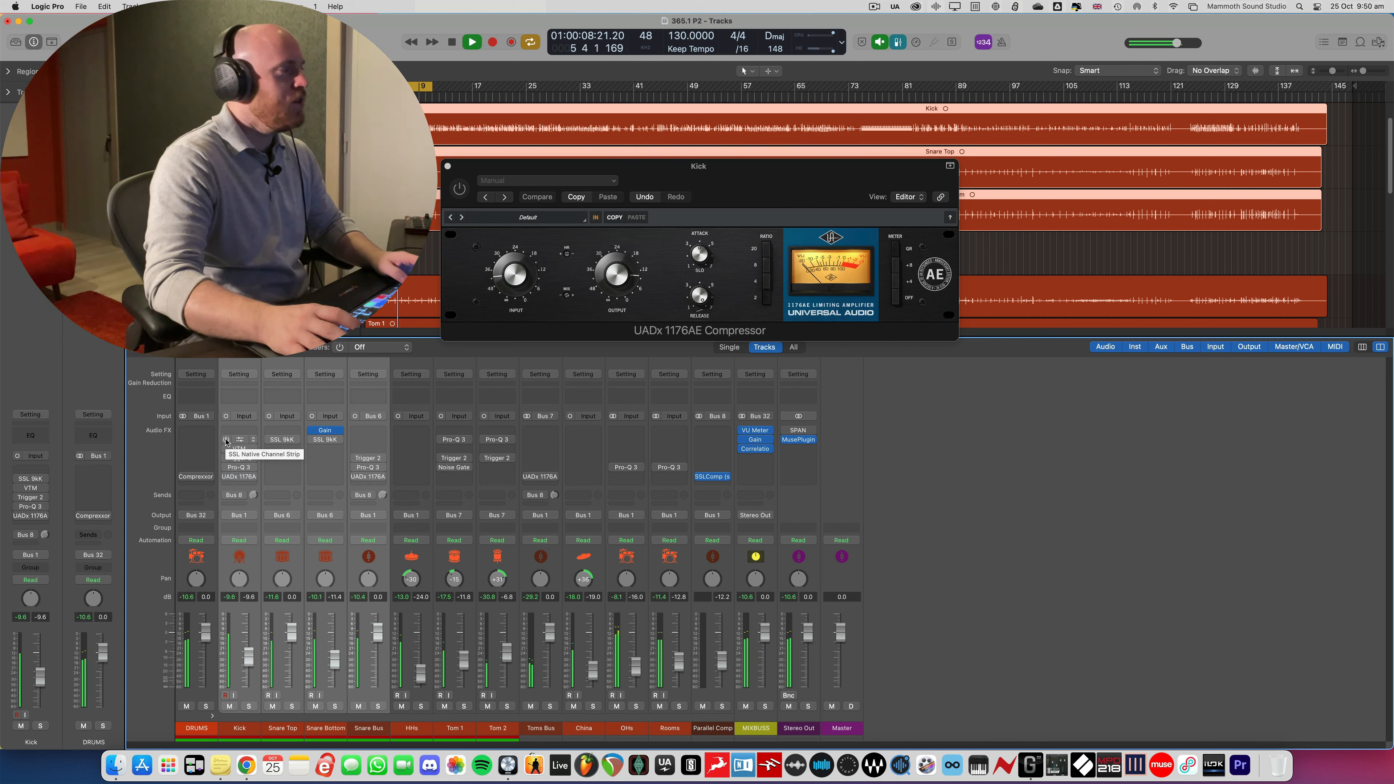
Compare the SSL 9000 K on the selected kick and snare channels enabled and bypassed, leaving it enabled
click(226, 440)
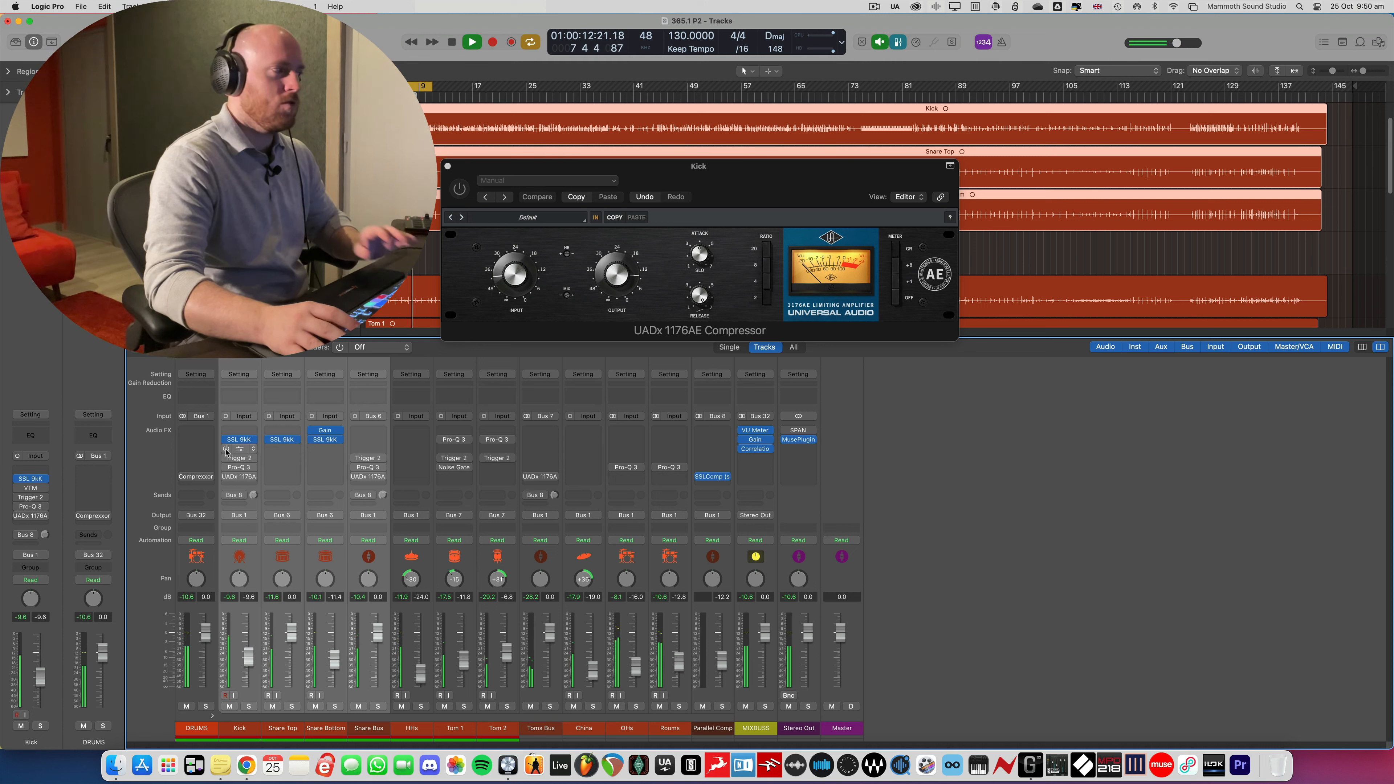
click(226, 440)
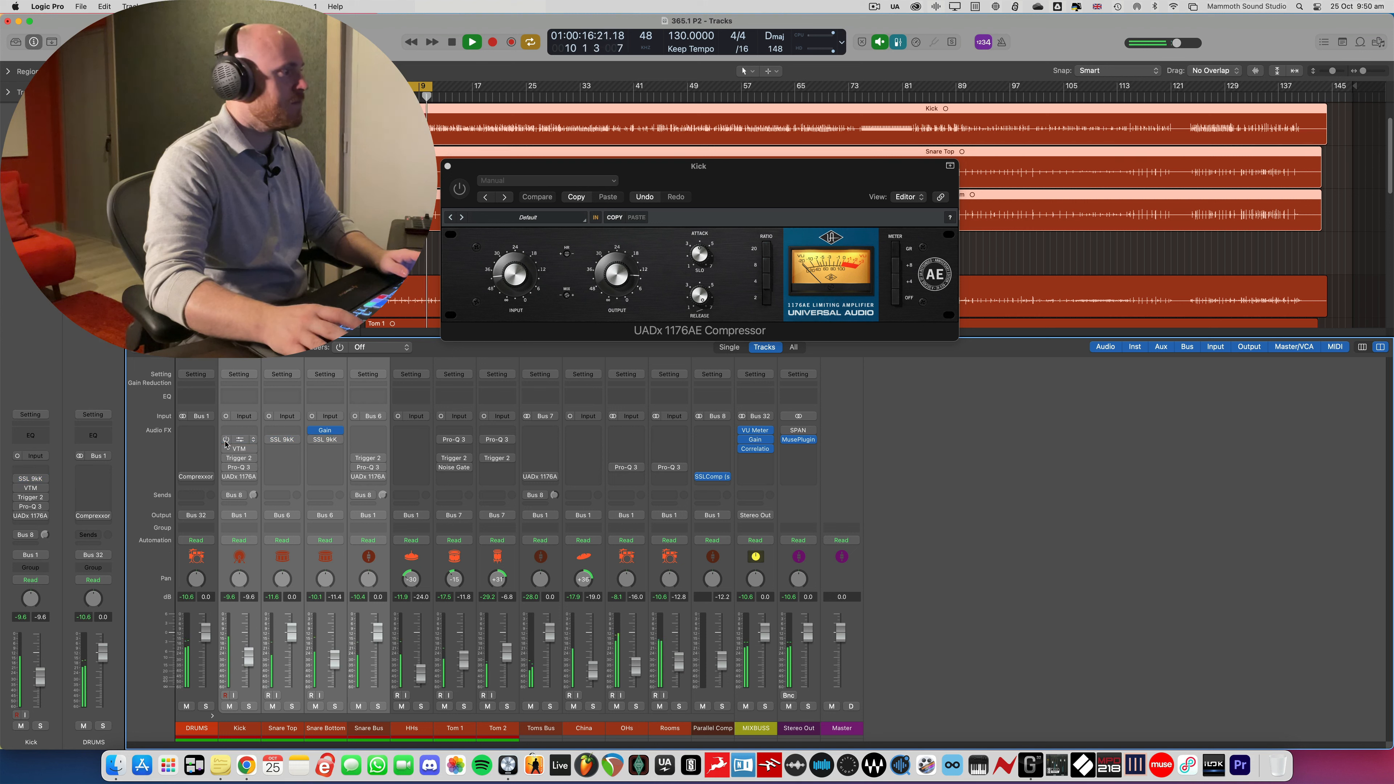
click(225, 440)
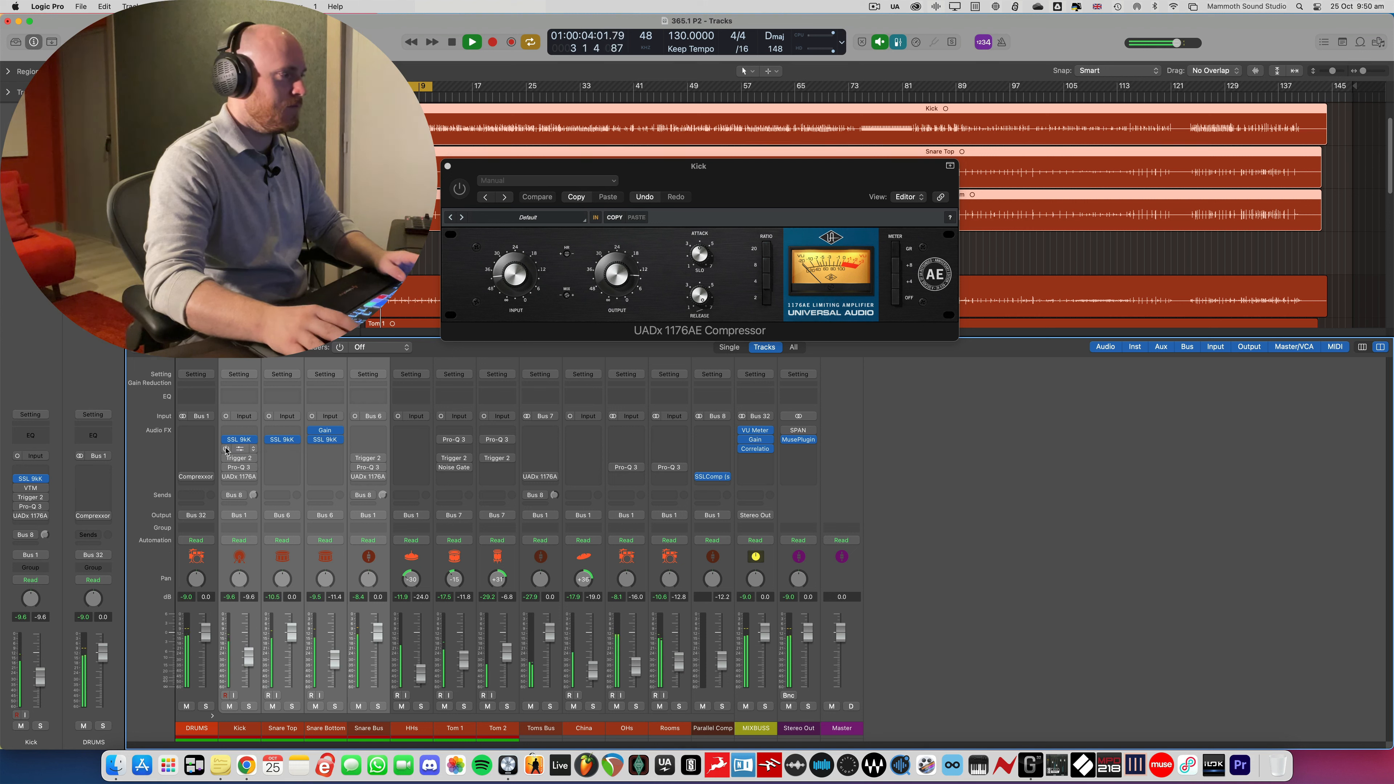
Re-enable VTM, Trigger 2, Pro-Q 3 and UADx 1176AE progressively on the selected kick and snare channels during full-kit playback
click(226, 450)
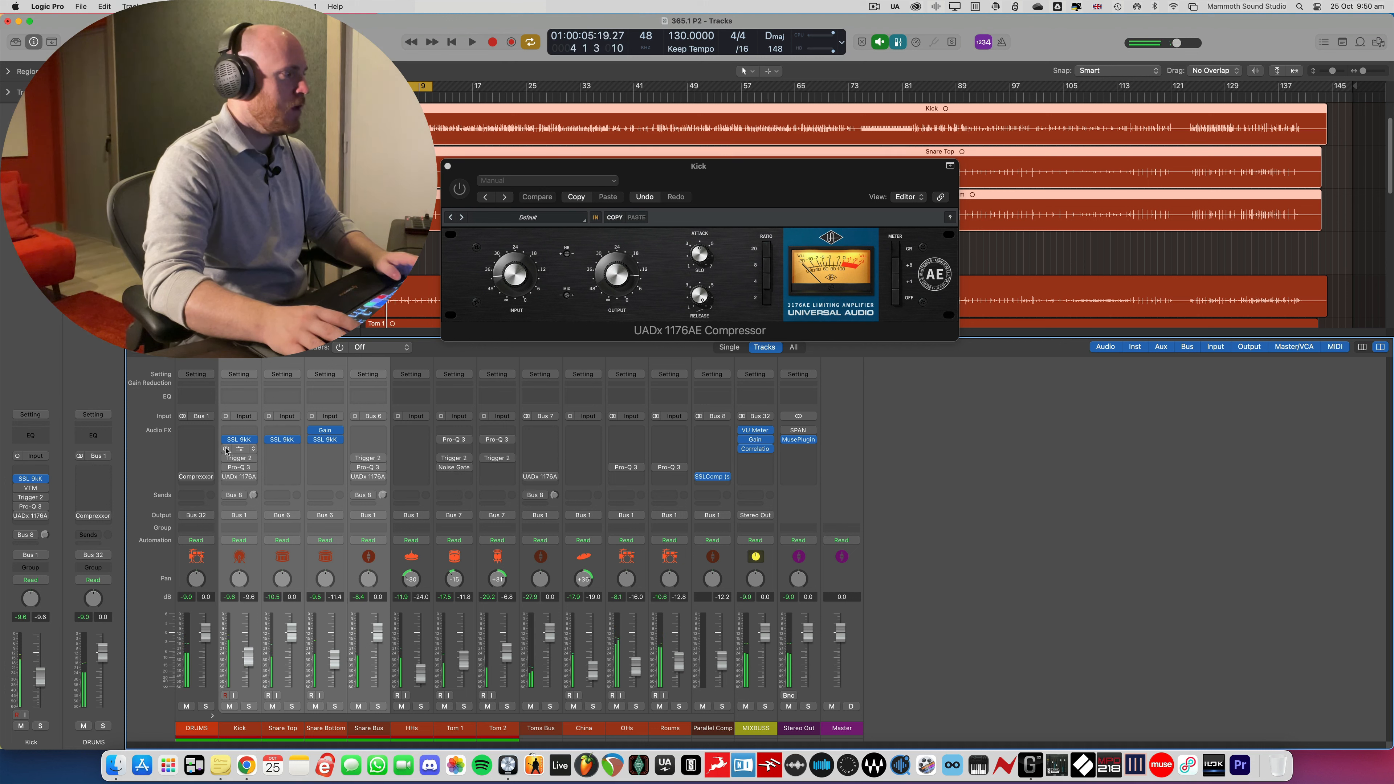
click(226, 459)
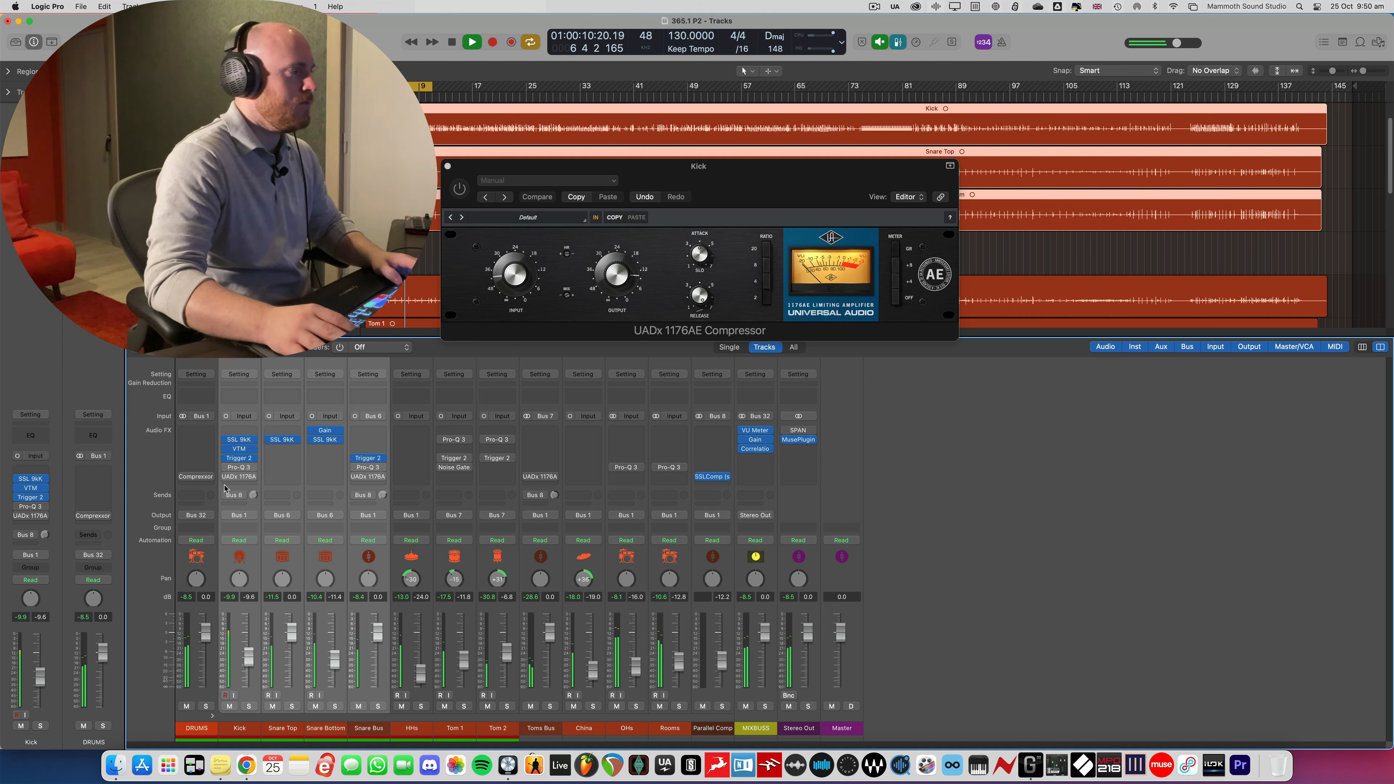
key(space)
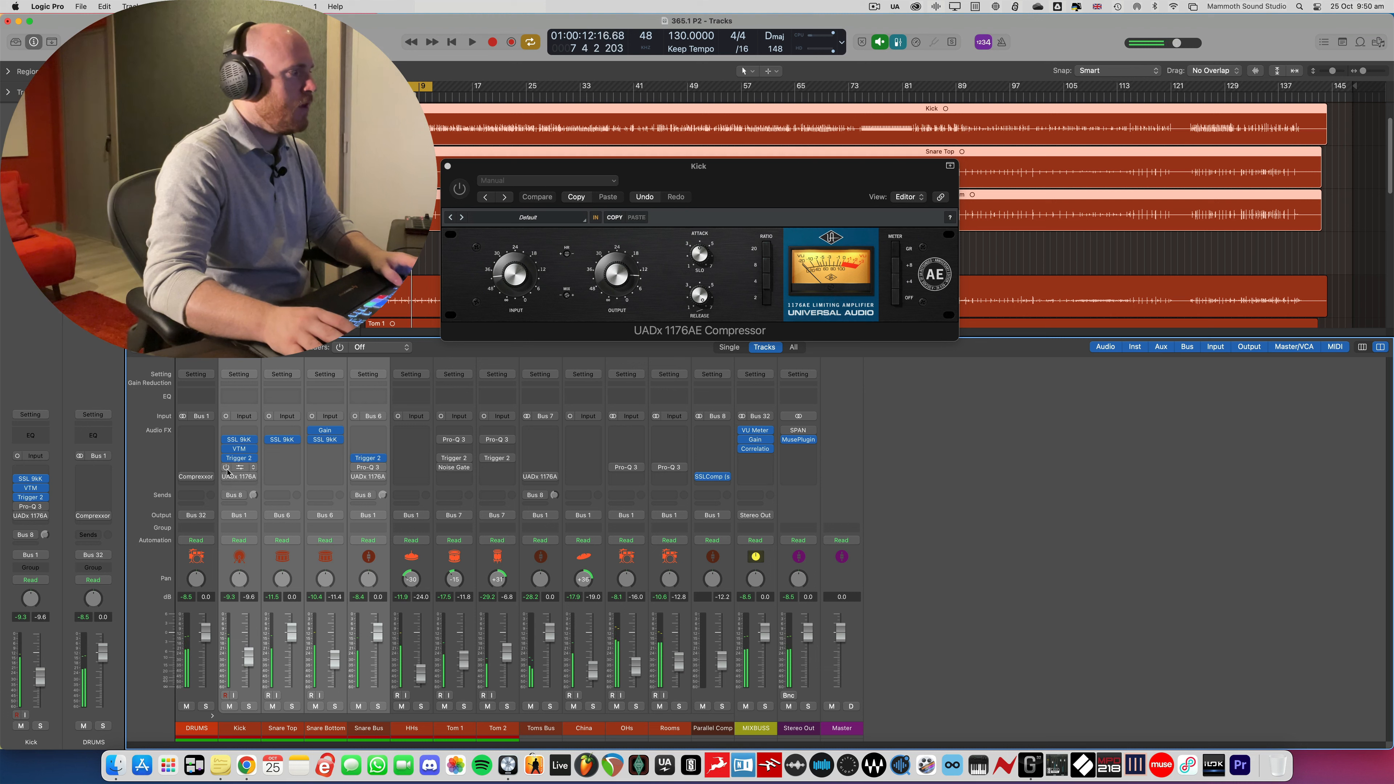
click(227, 477)
key(space)
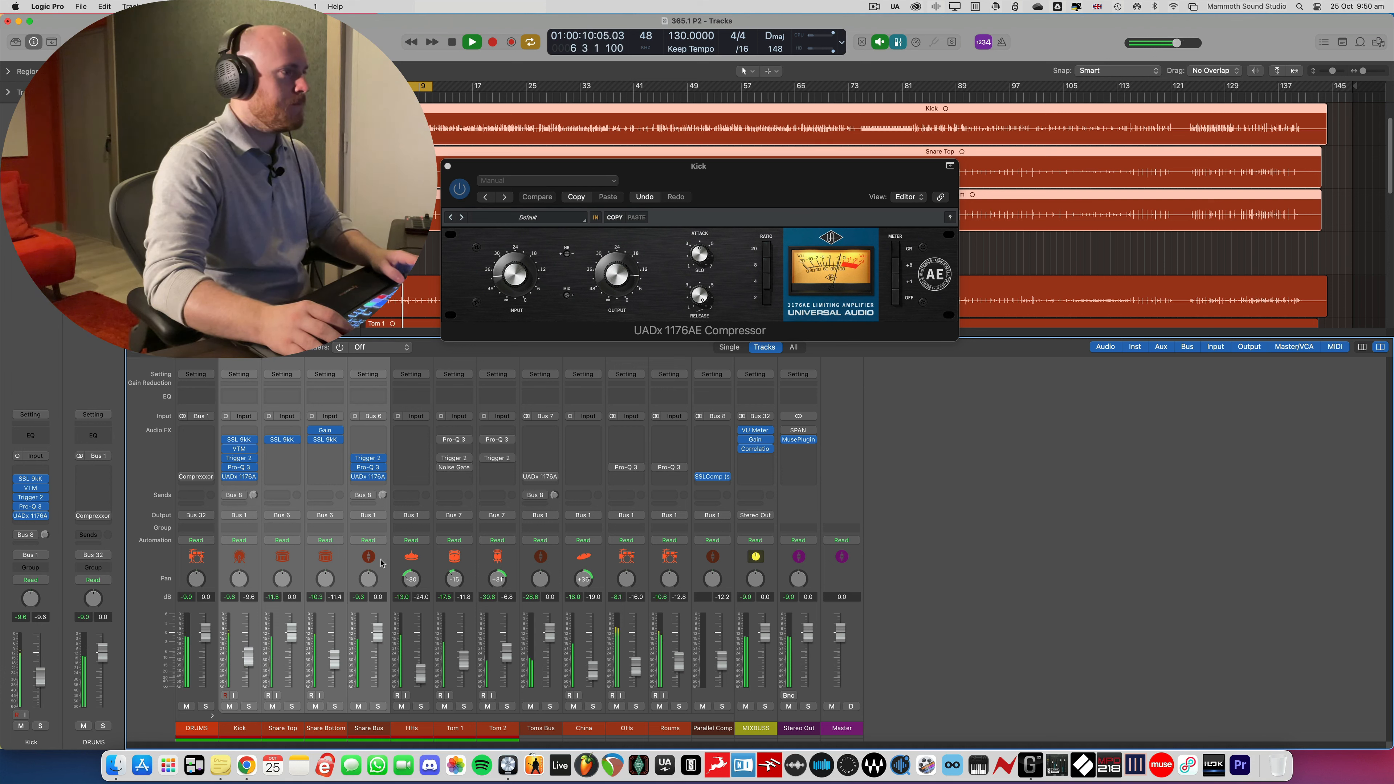
key(space)
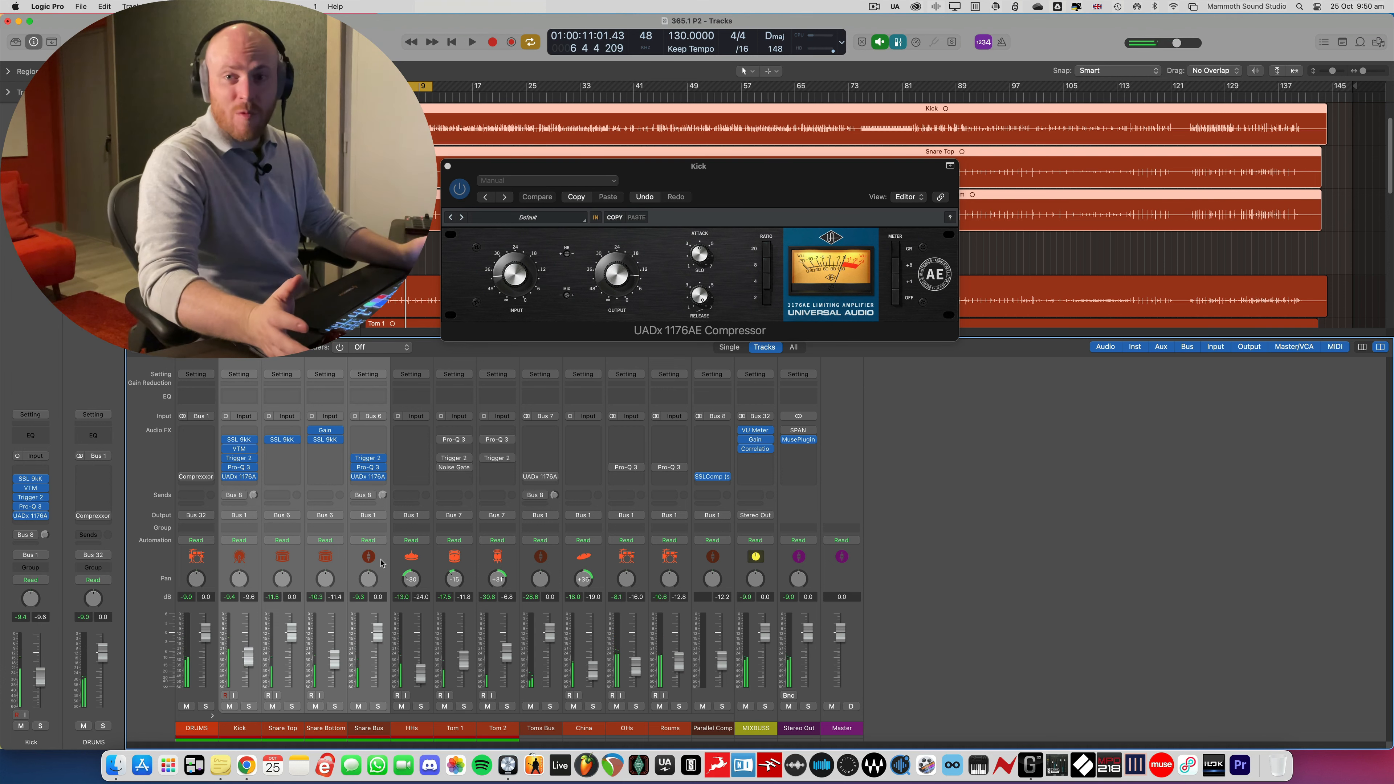
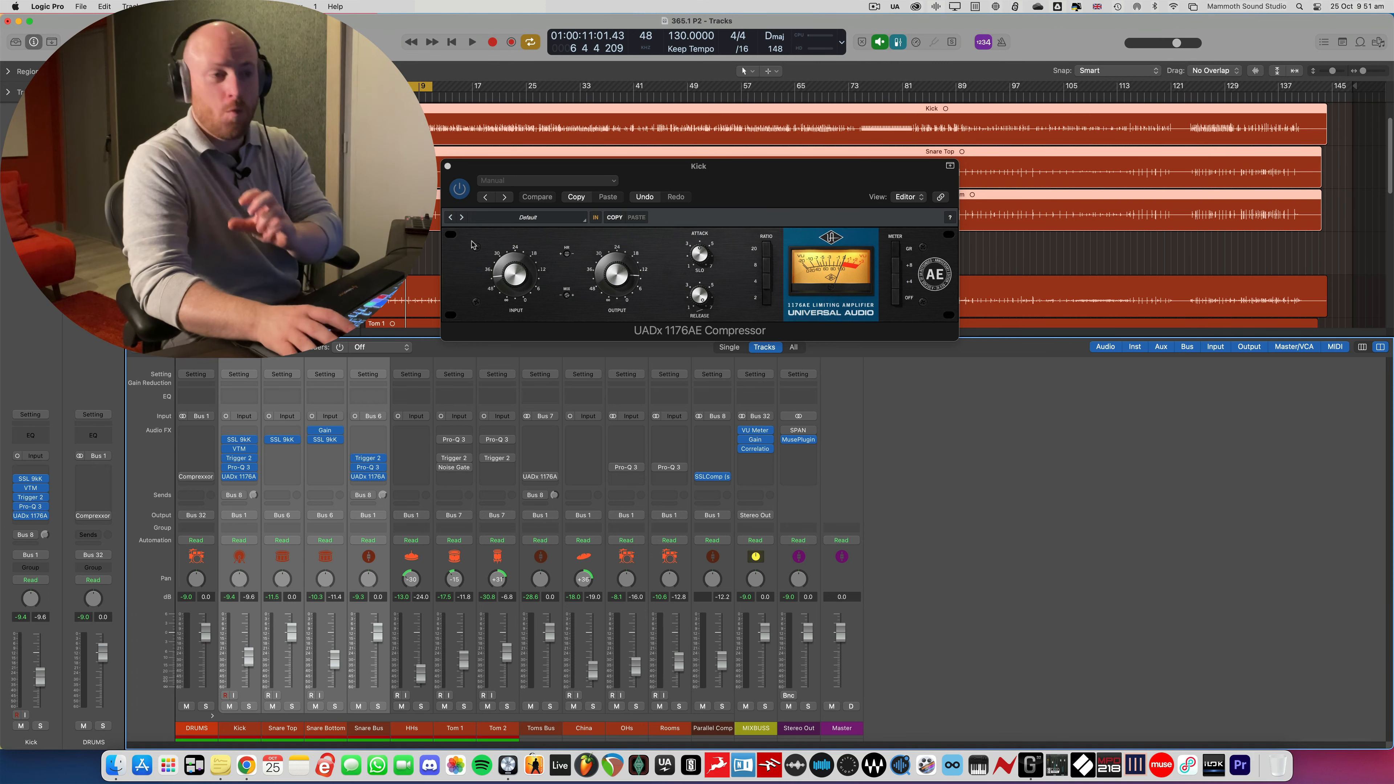
Close the Kick compressor window, hide the mixer, turn off cycling and play the arrangement from about bar 78
click(449, 167)
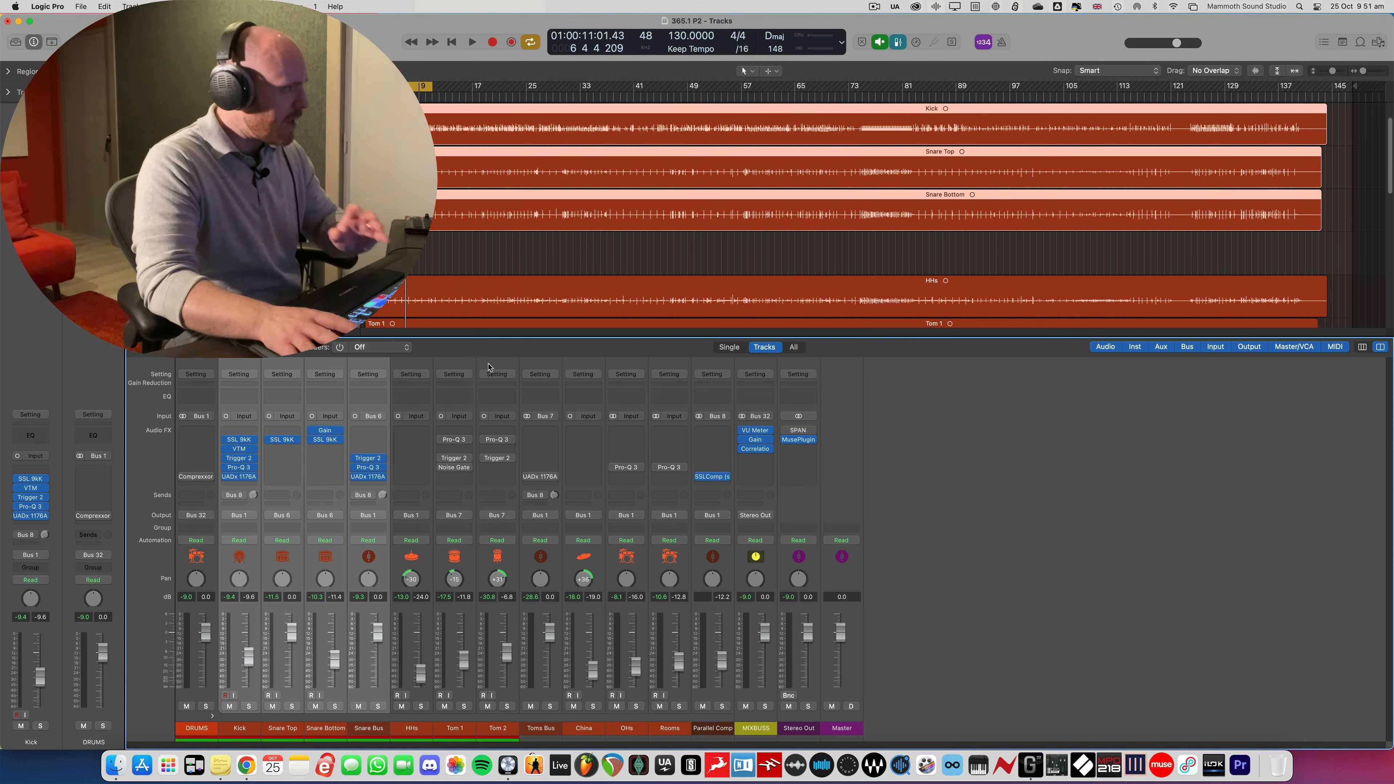
key(x)
key(c)
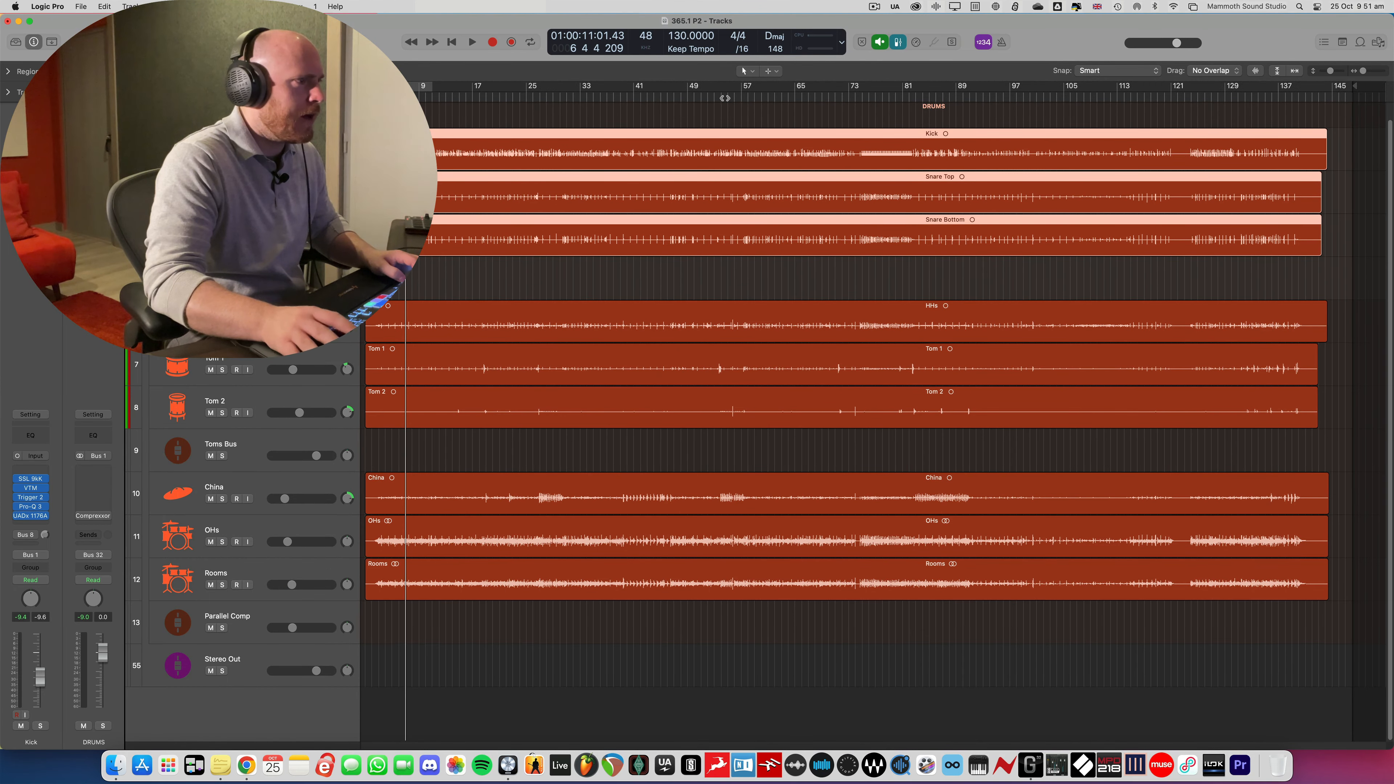
click(886, 96)
key(space)
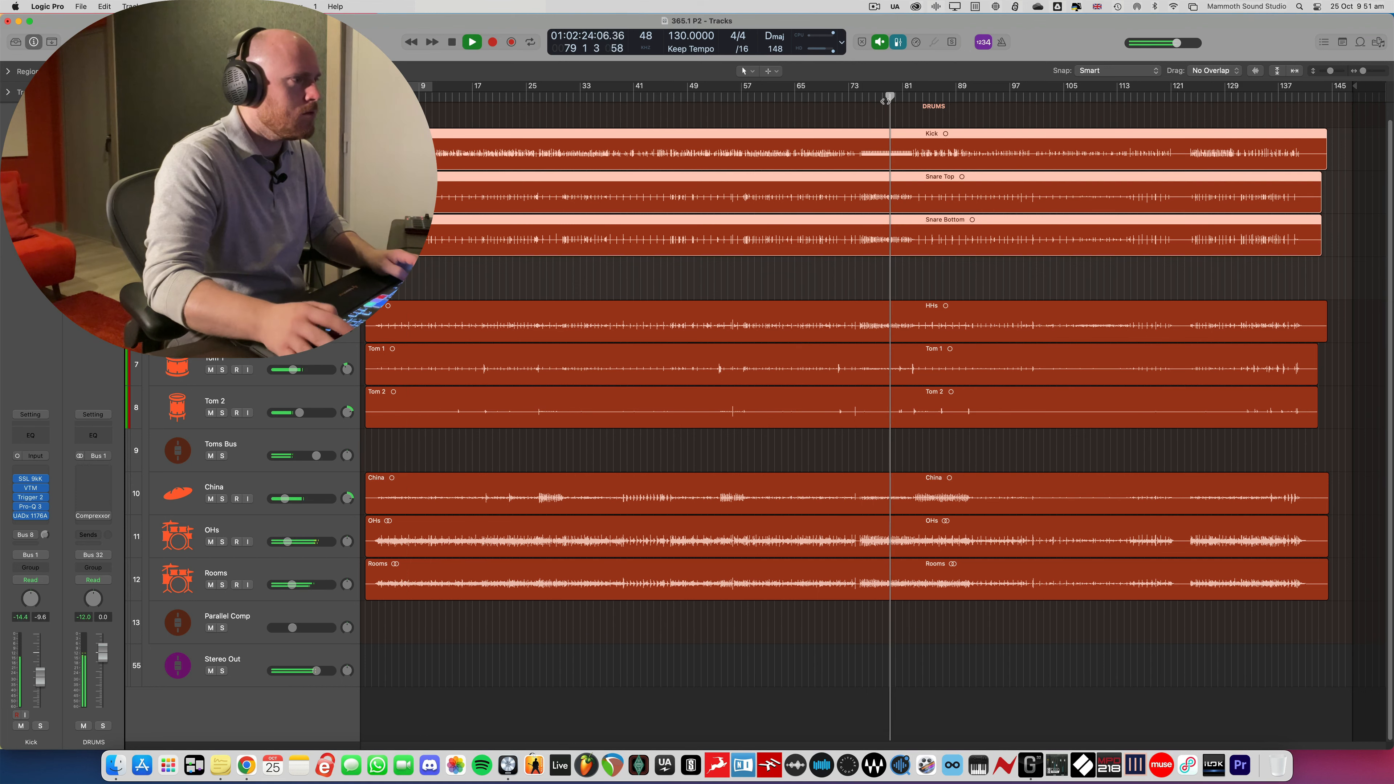
Set the cycle range over the tom fill, from about bar 80 to bar 83
key(super+Right)
key(super+Right)
key(super+Down)
key(super+Down)
key(super+Down)
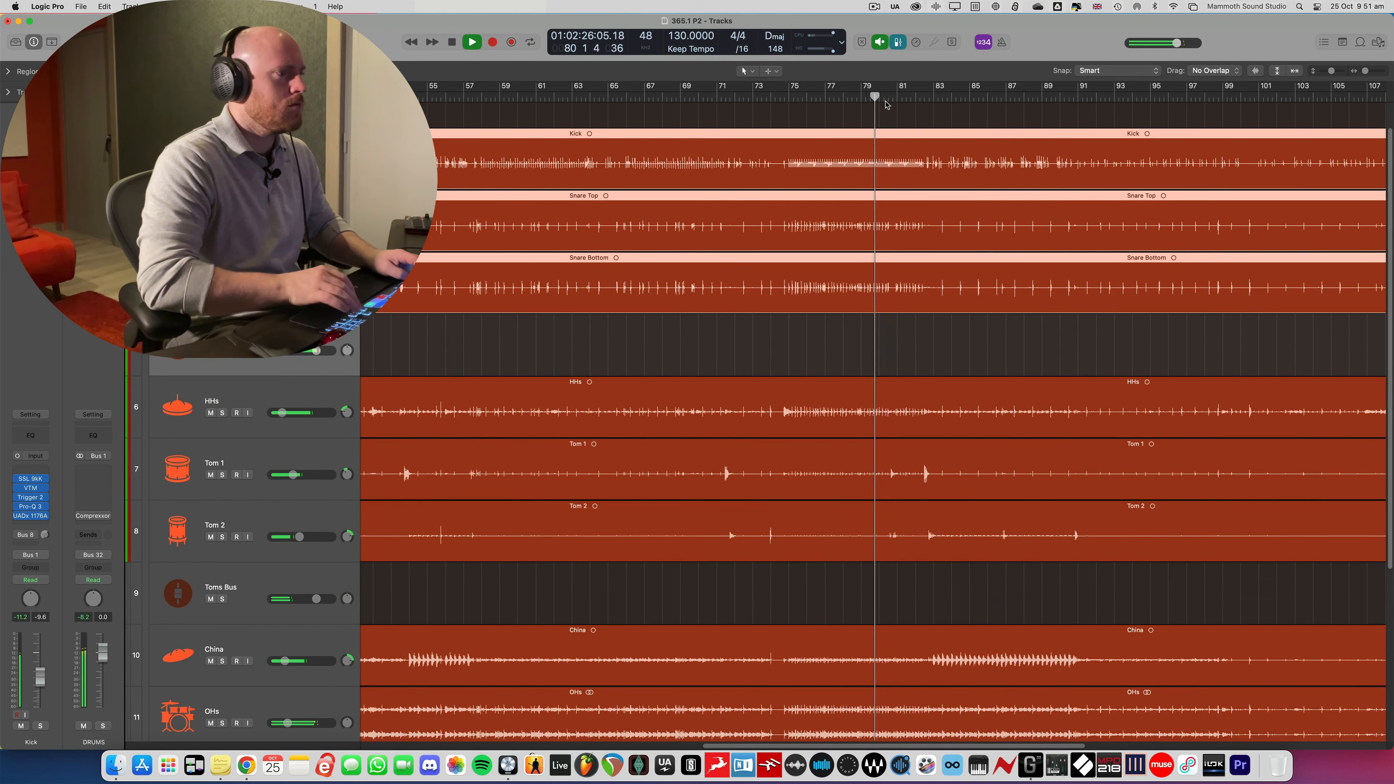
key(super+Right)
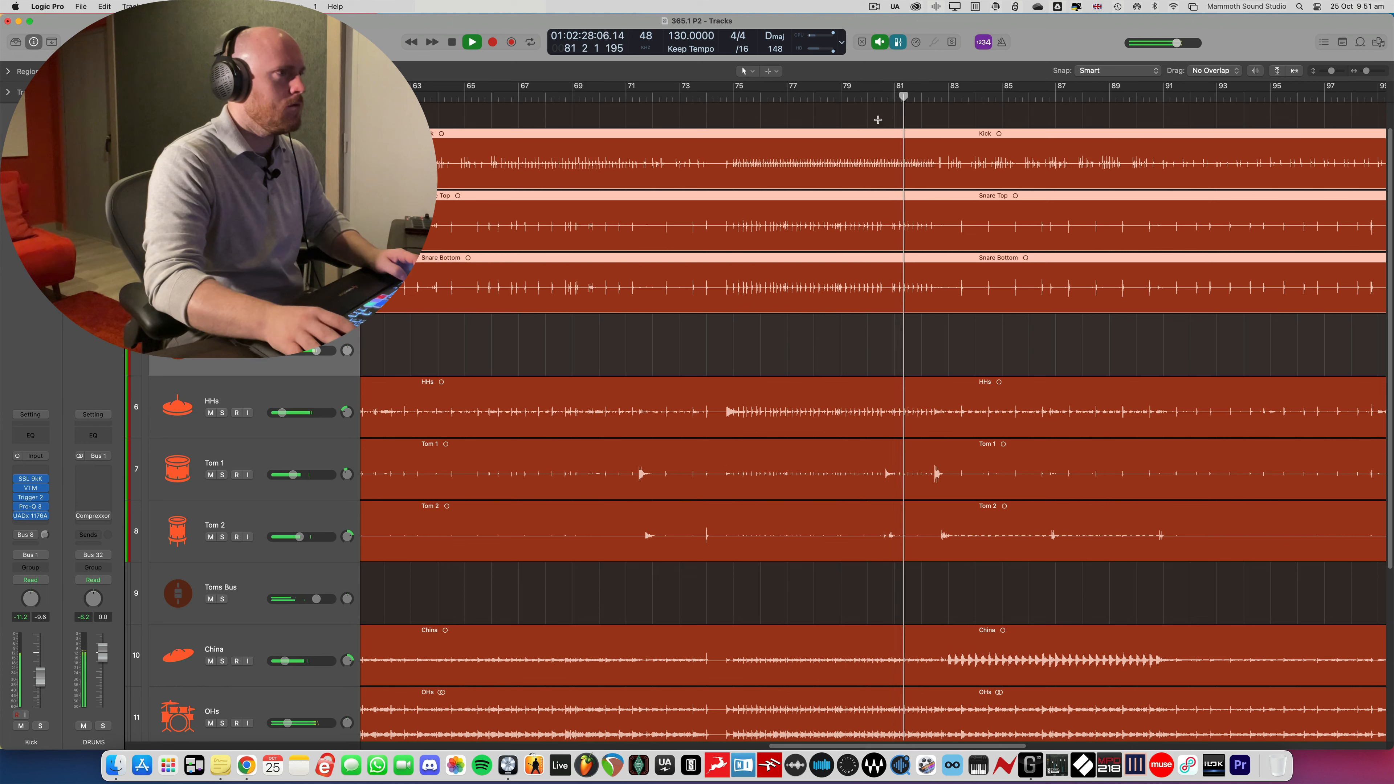
drag(875, 95, 952, 86)
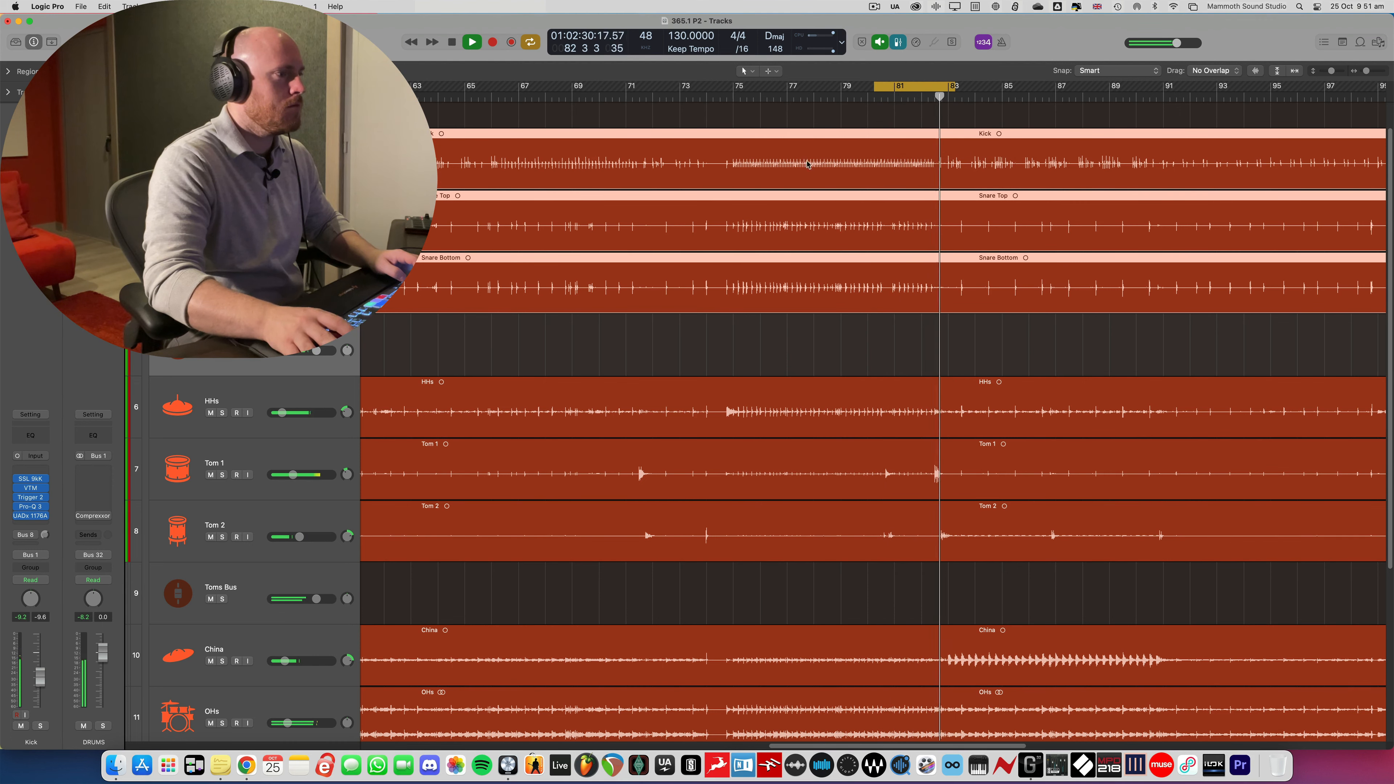
Show the mixer, select Tom 1, Tom 2 and Toms Bus, enable their plugins together and audition the looped tom fill
click(493, 557)
key(x)
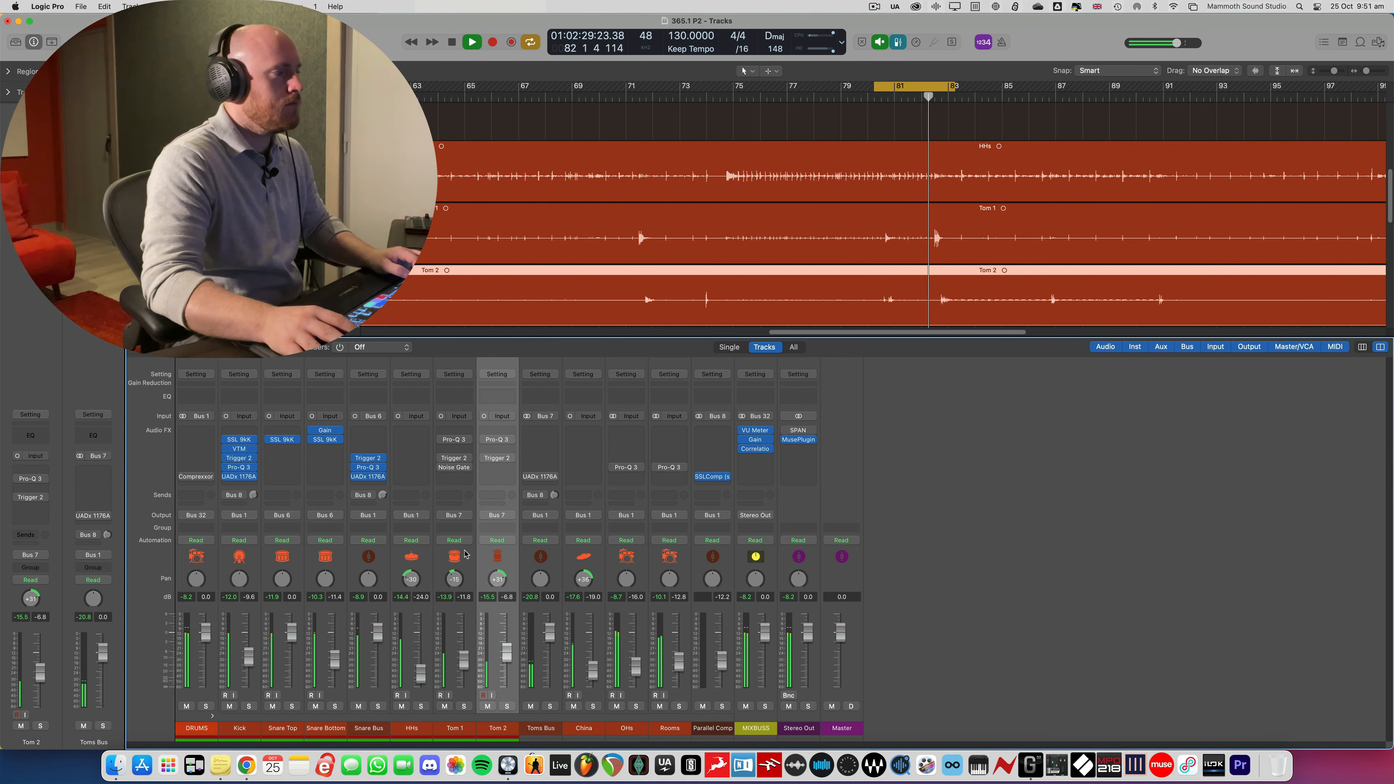
key(space)
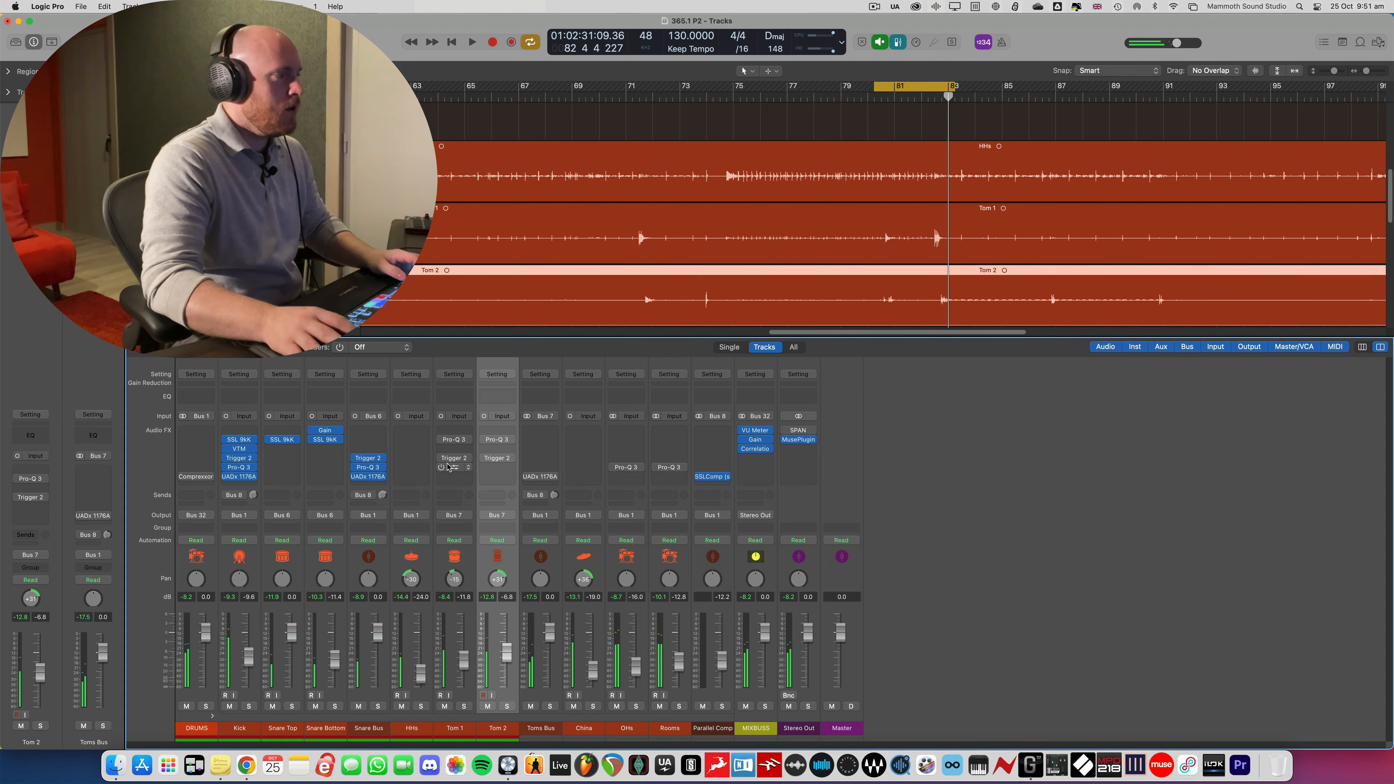
click(466, 544)
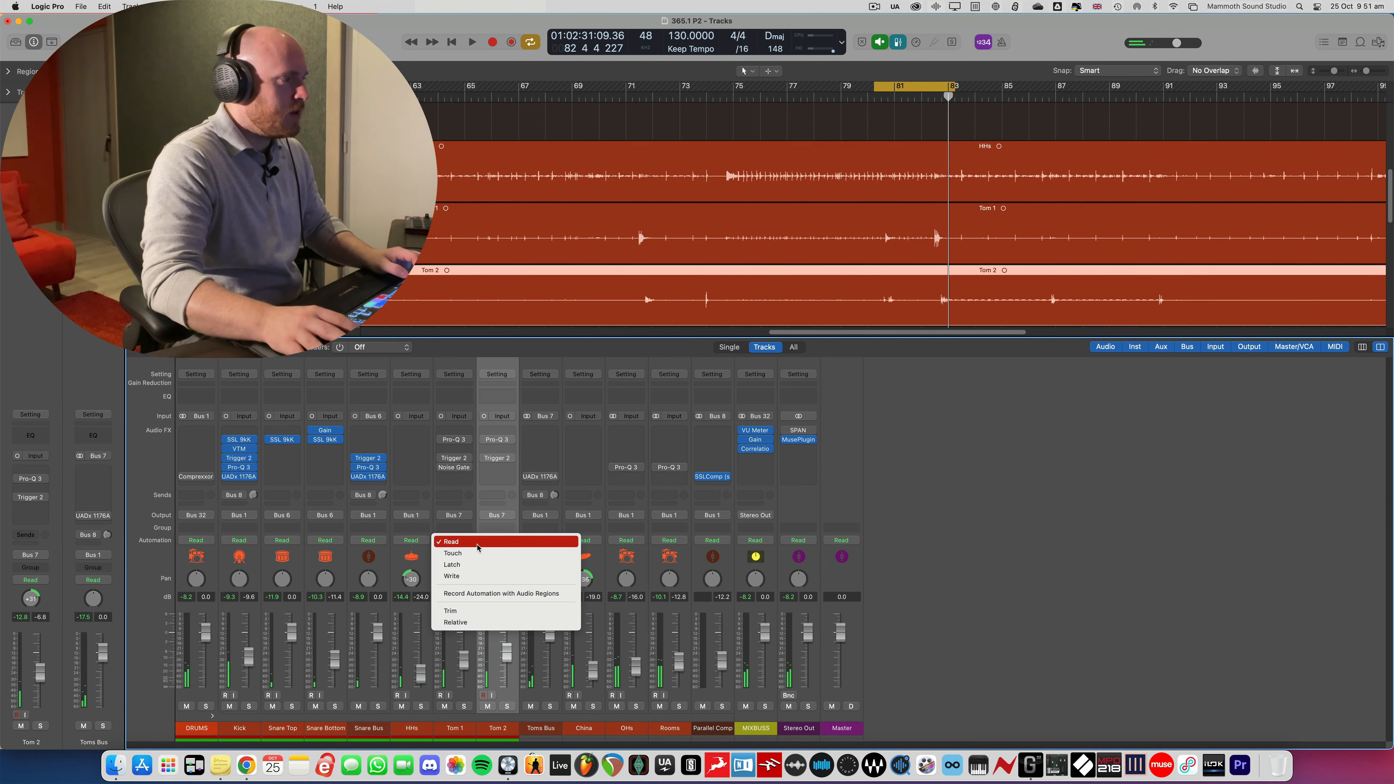
click(440, 529)
drag(448, 552, 527, 553)
drag(440, 440, 525, 477)
key(space)
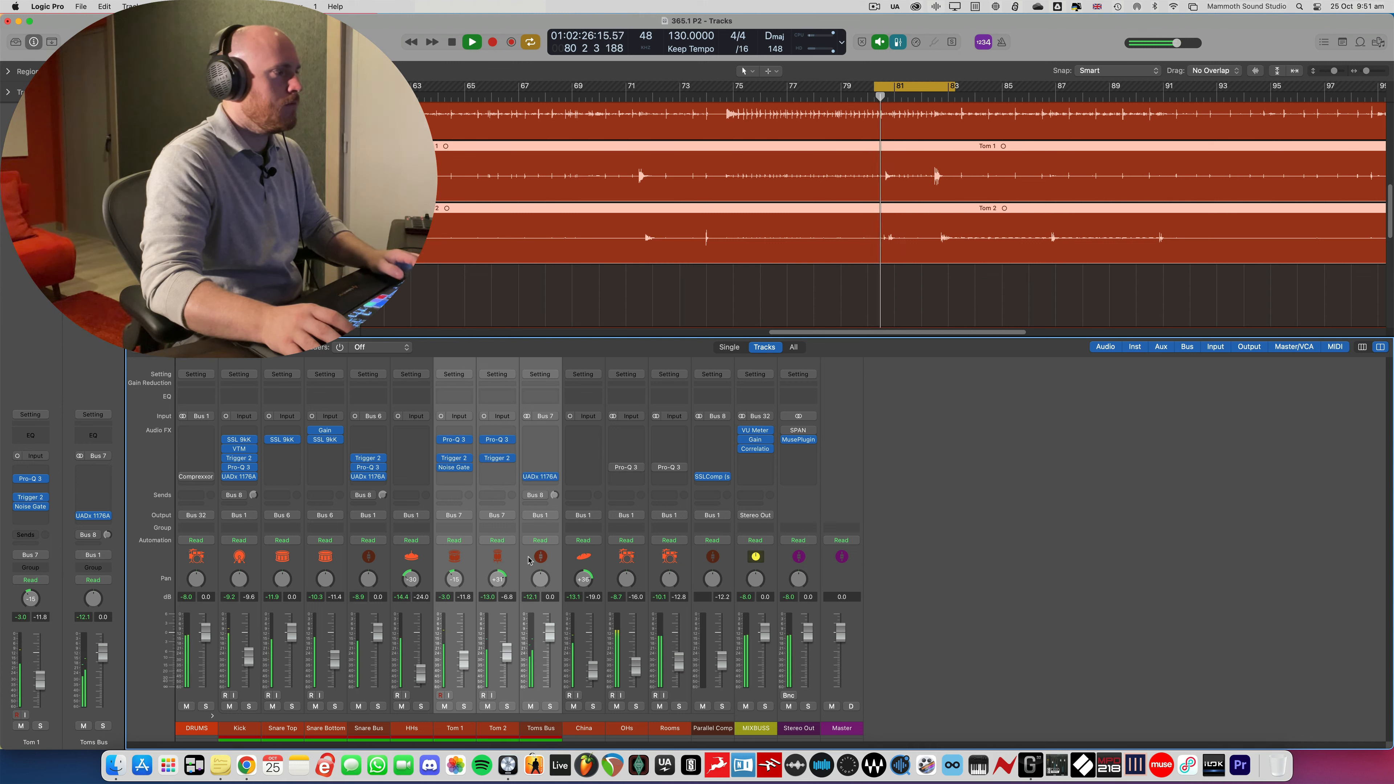
key(space)
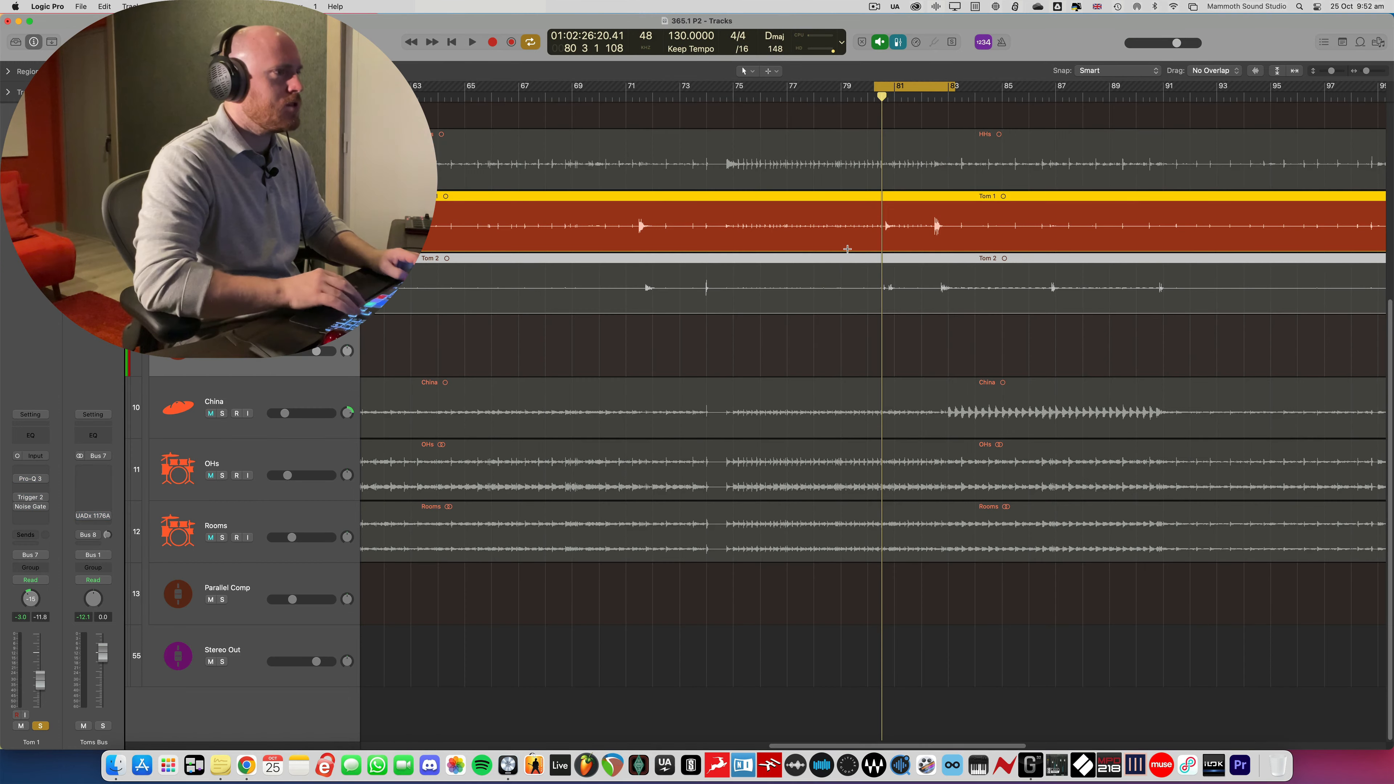
Set the cycle range around the single tom hit just before bar 81 and audition the loop with the mixer shown
key(super+Right)
key(super+Right)
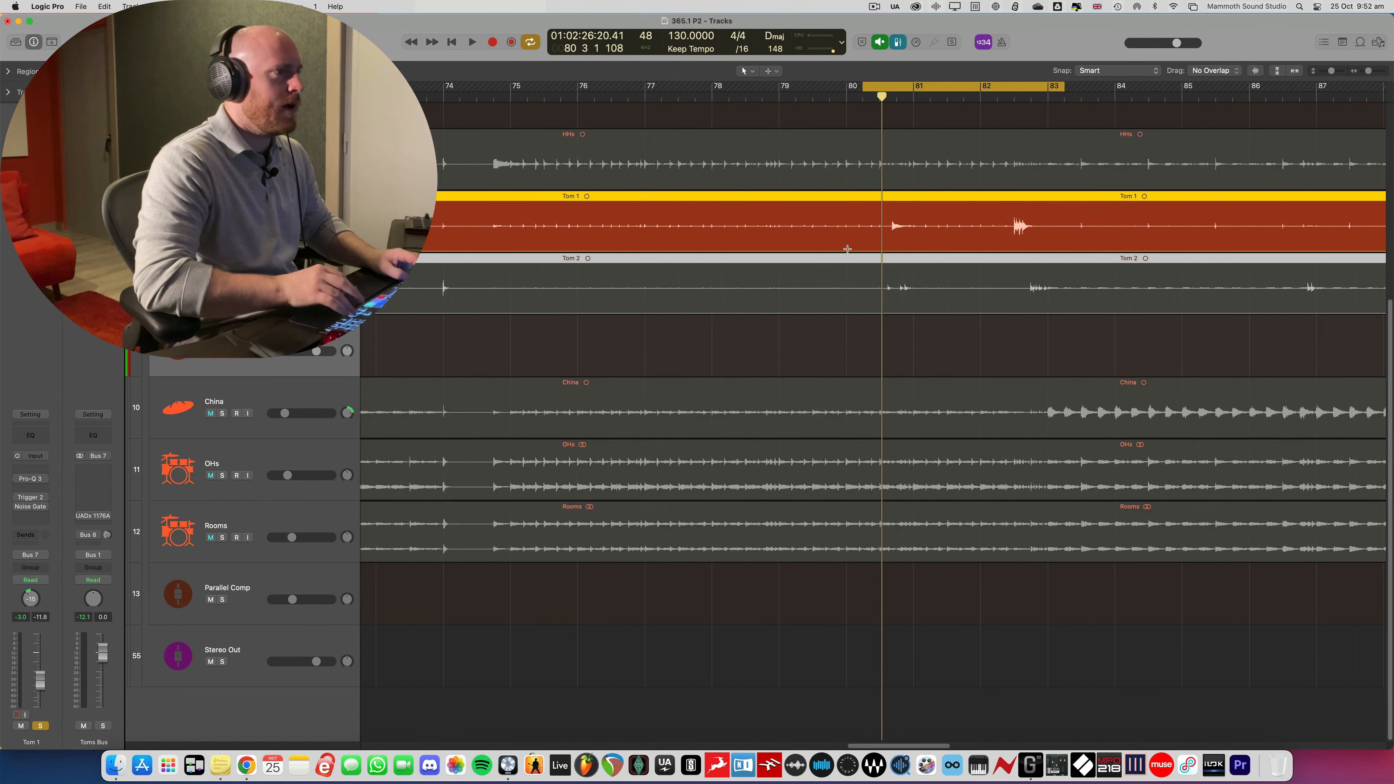
click(926, 89)
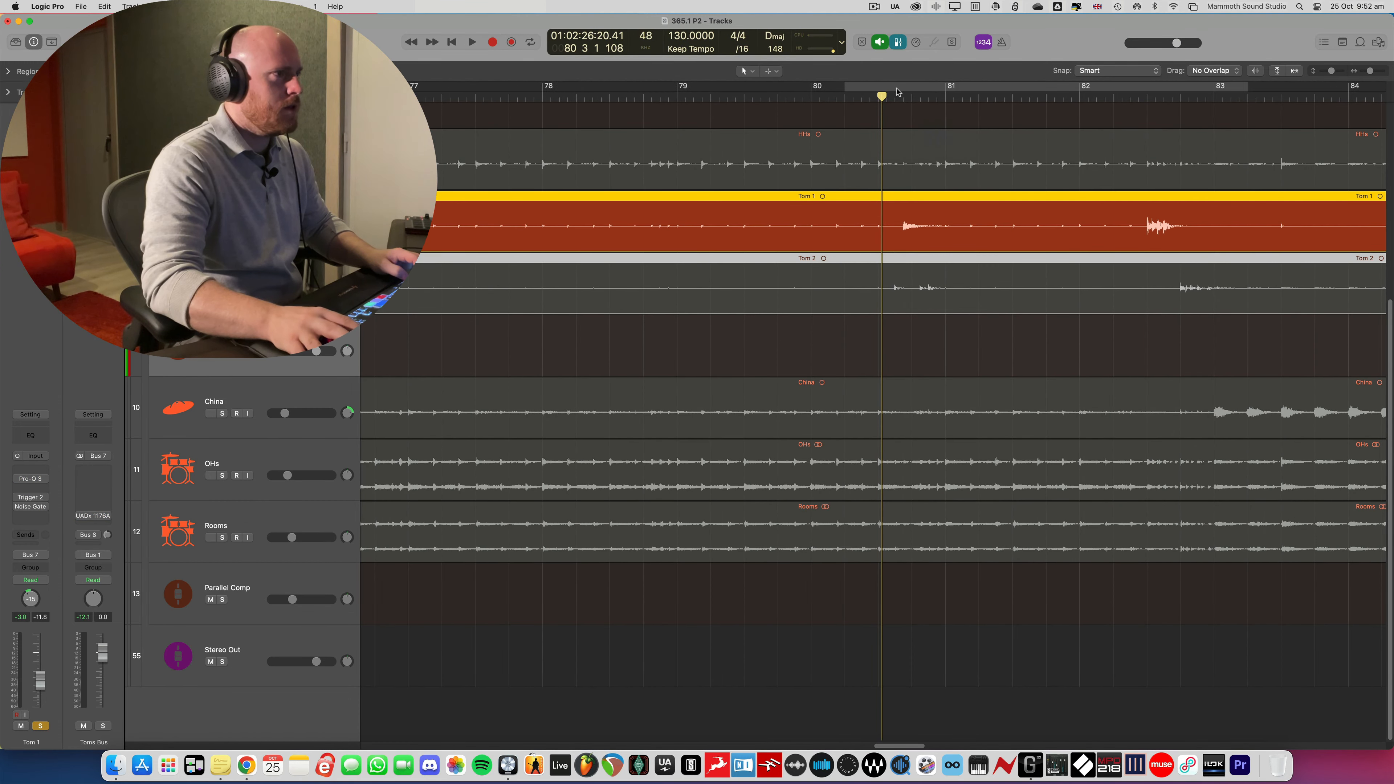
drag(897, 92, 941, 93)
key(space)
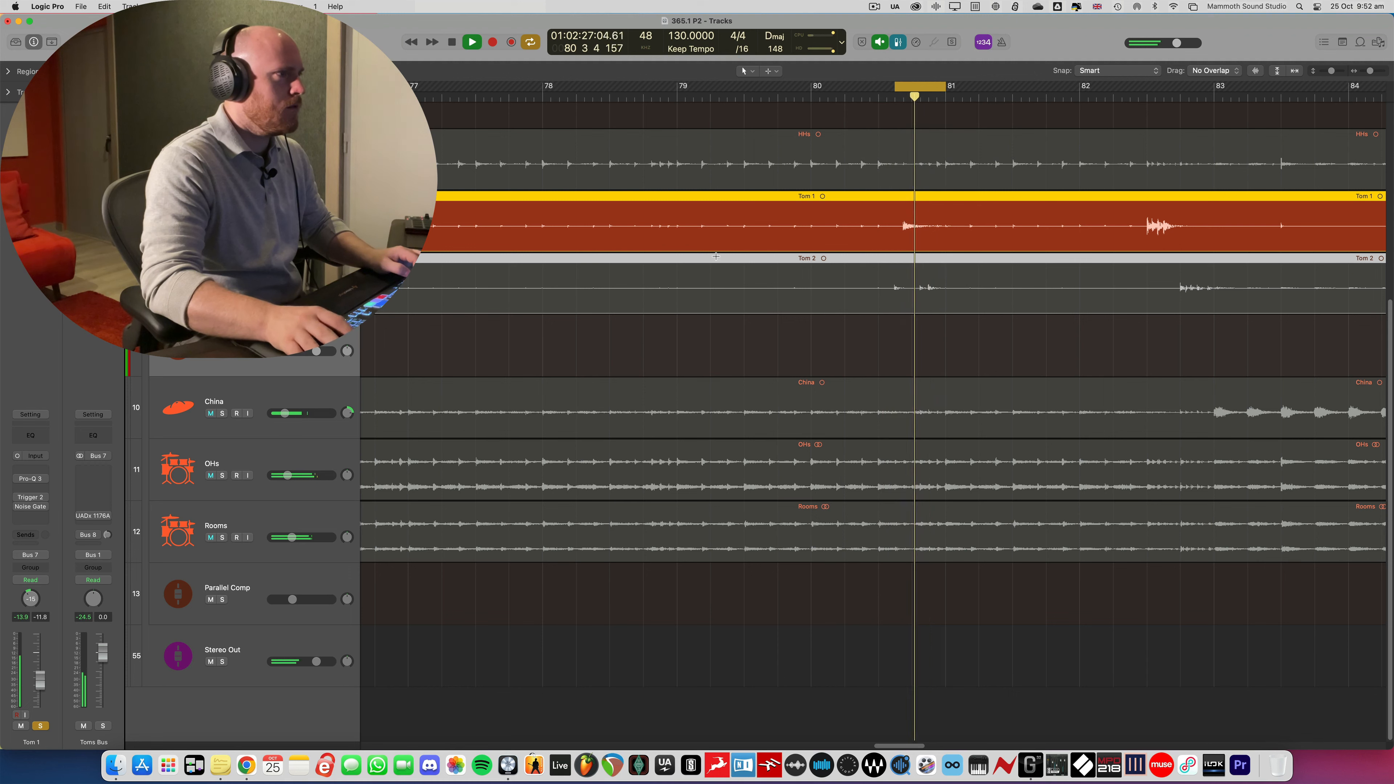
key(x)
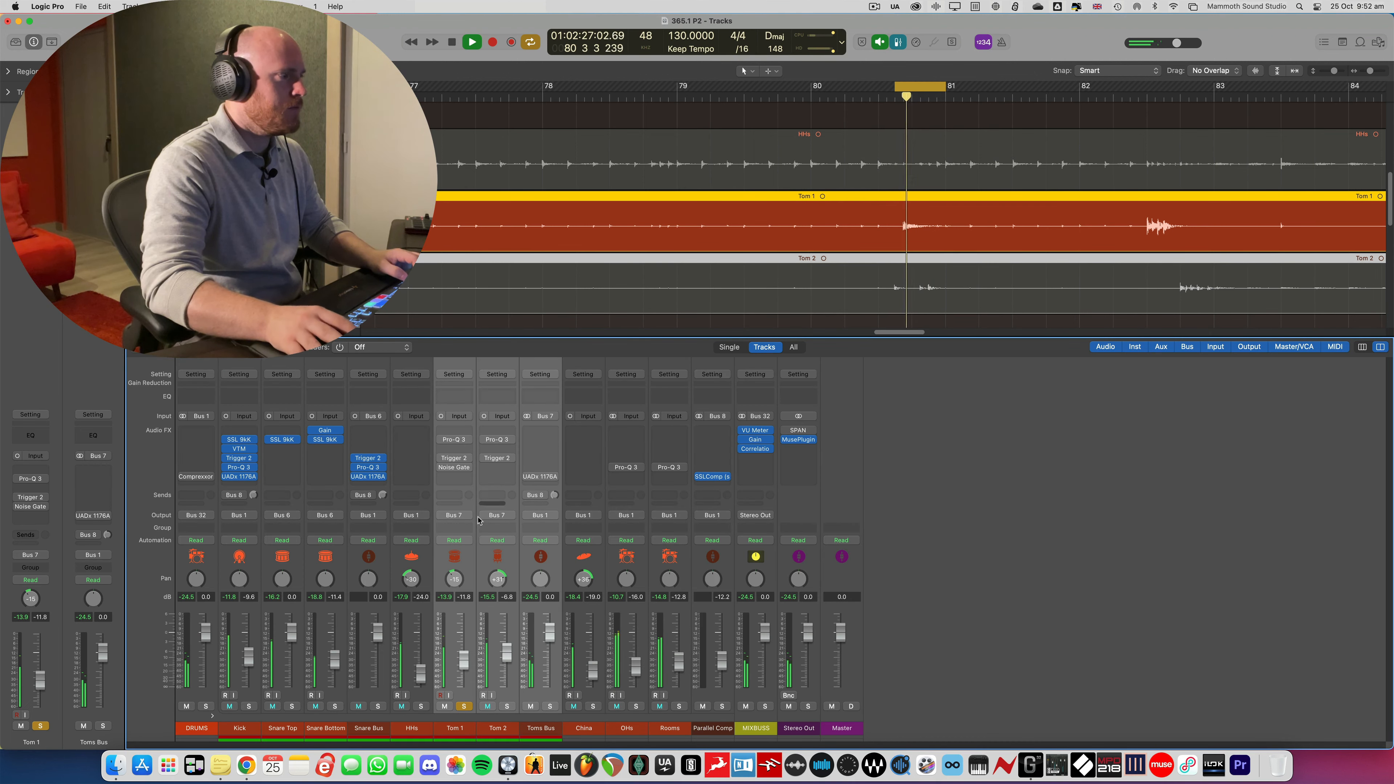
key(space)
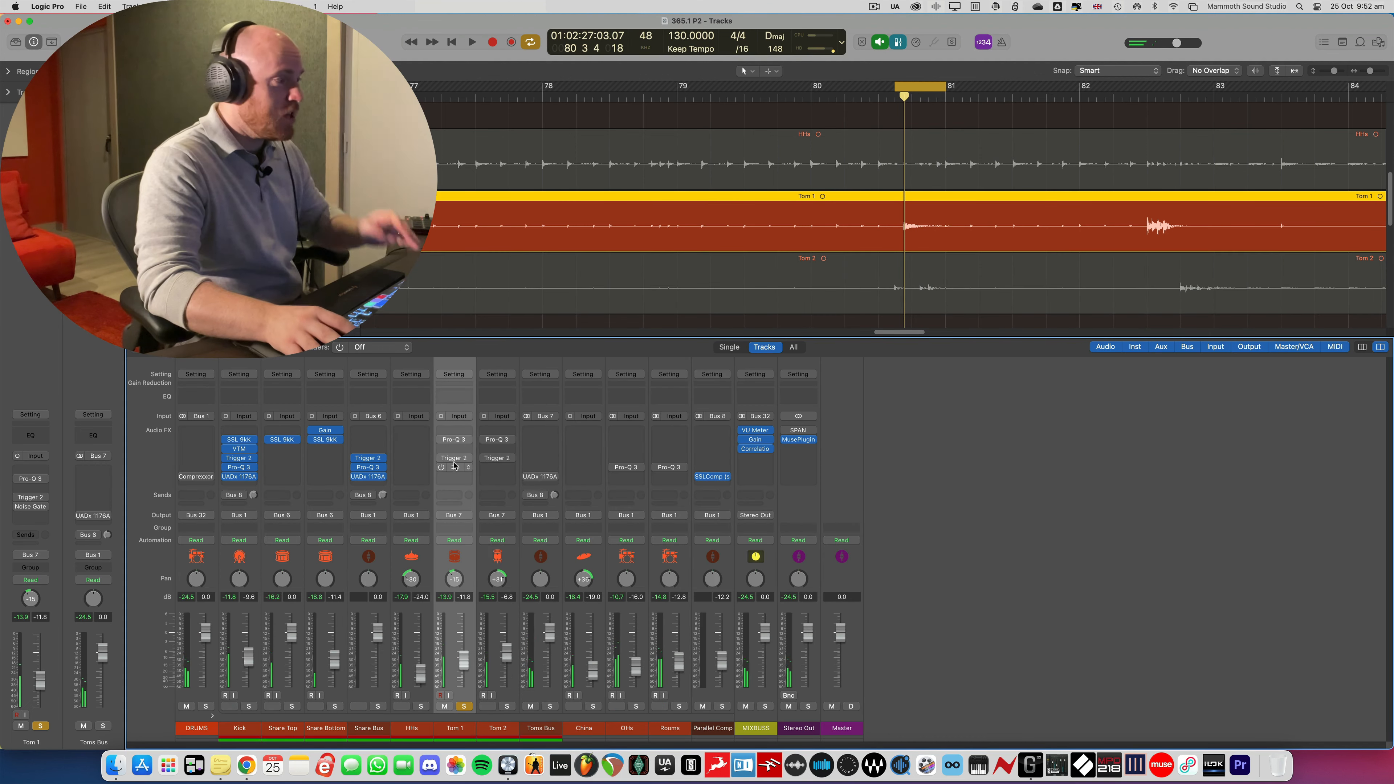
Insert a new Pro-Q 3 on the Tom 1 channel and position its window
key(ctrl+space)
text(pro)
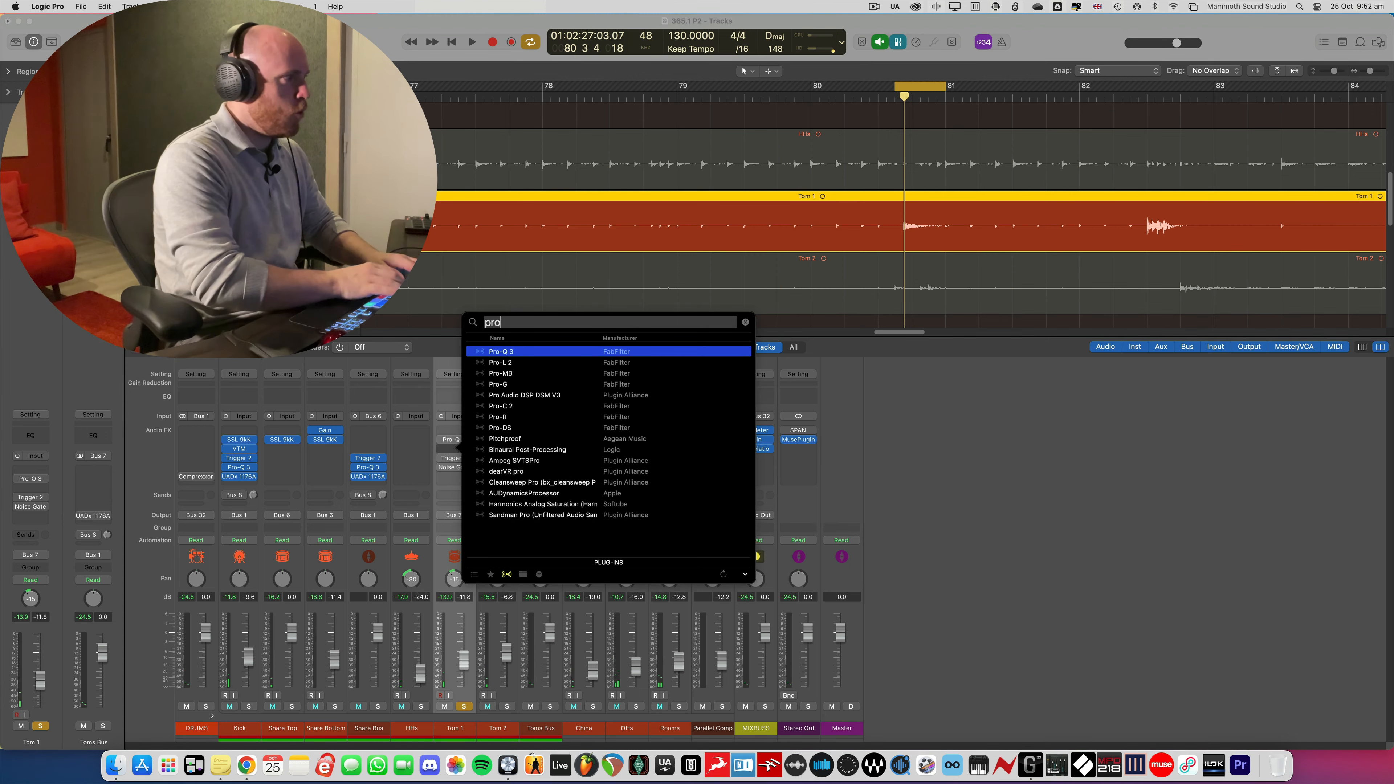
key(Return)
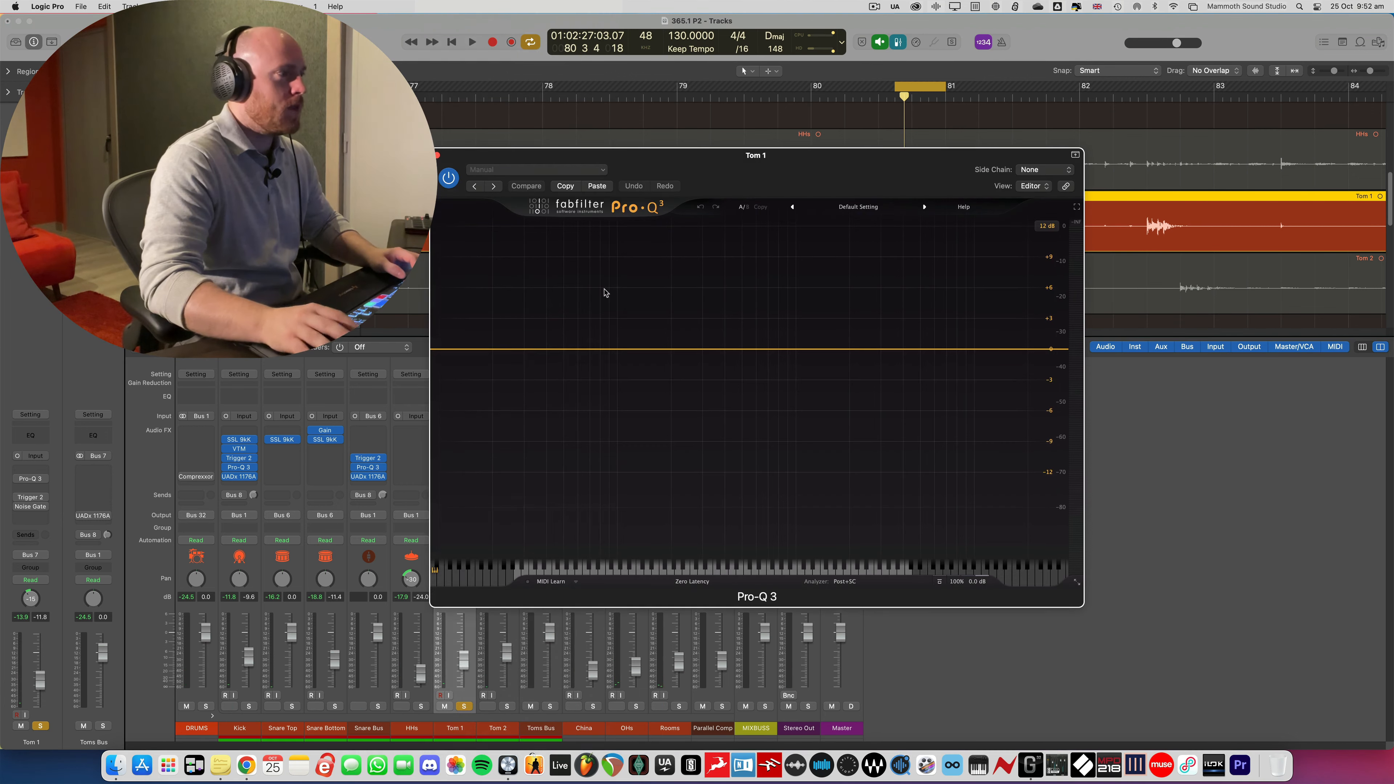
drag(664, 175, 650, 182)
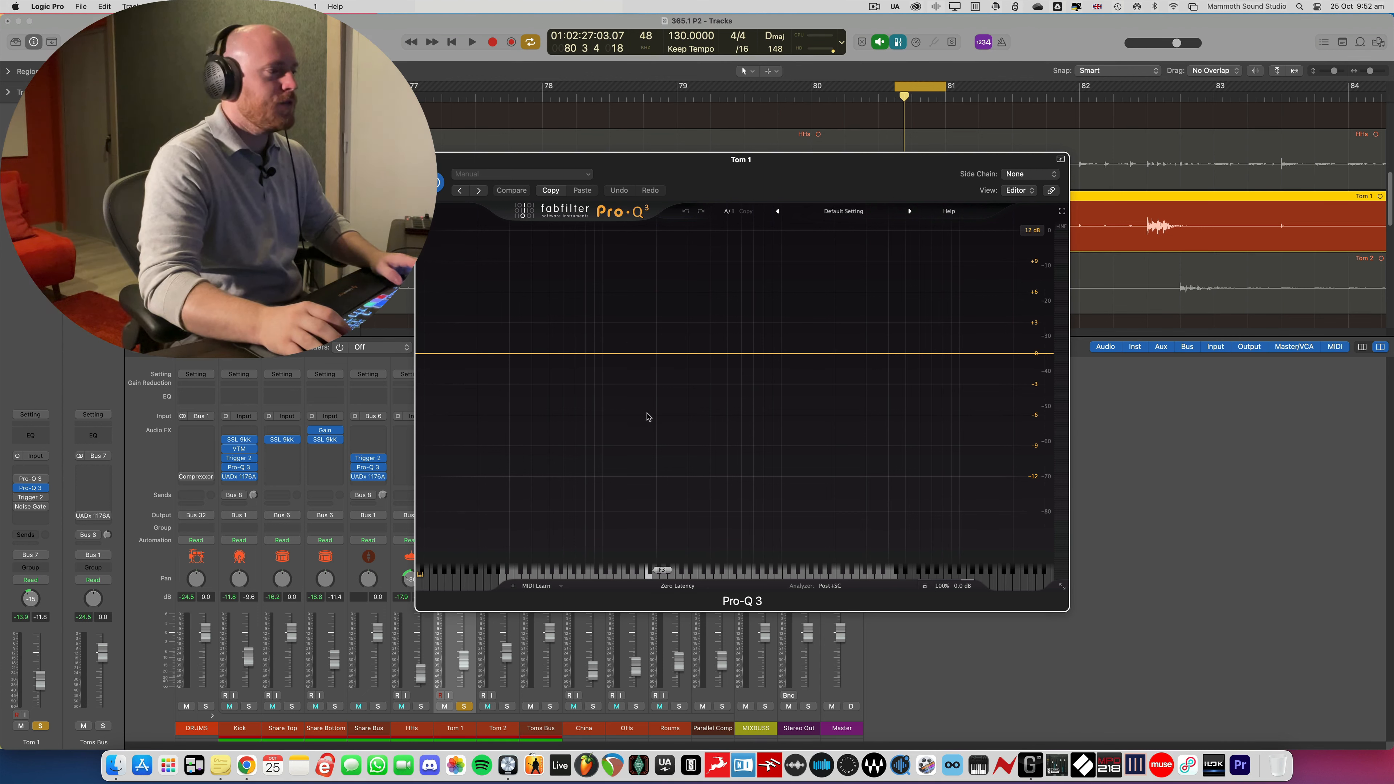
Add a bell boost of about 3 dB near 108 Hz to Tom 1 during loop playback, with a Q of about 1.6
key(space)
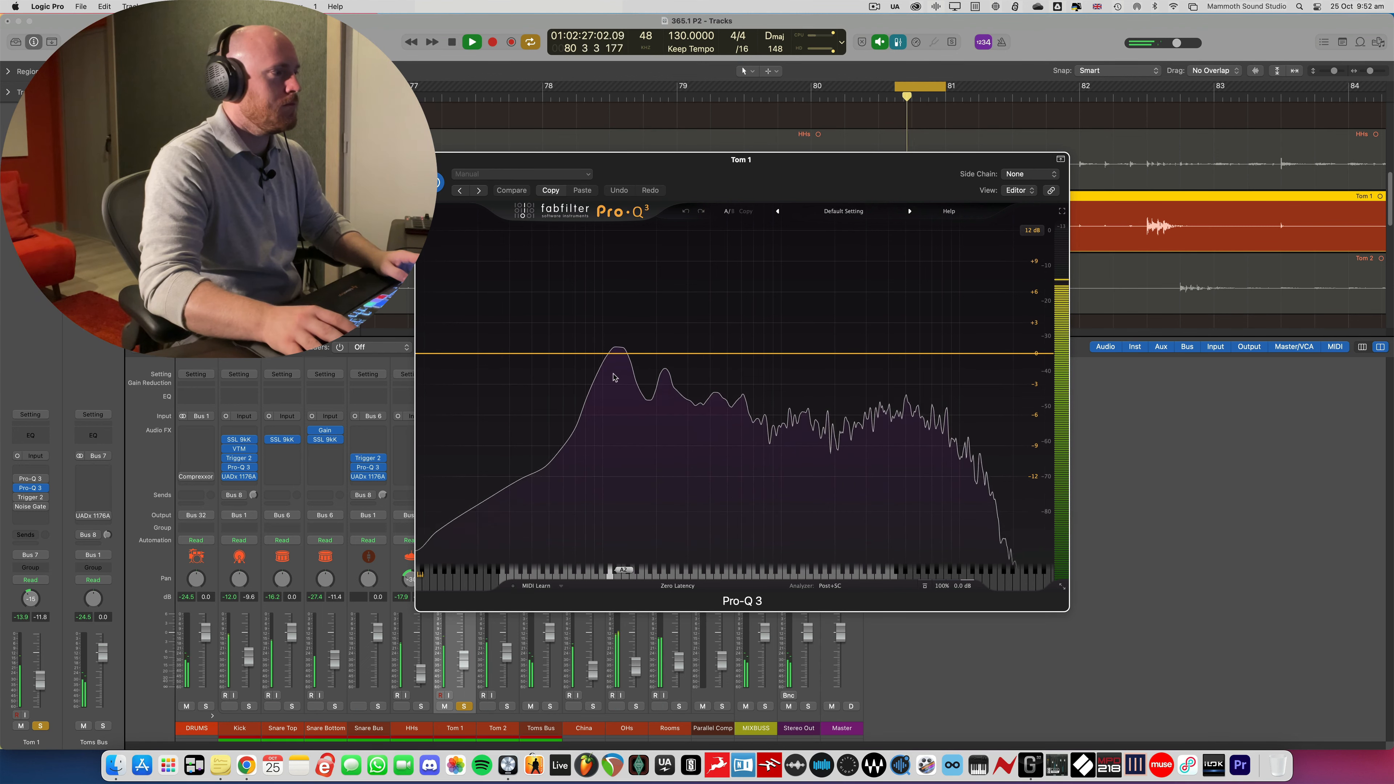
click(614, 346)
drag(614, 346, 609, 322)
scroll(611, 327, up, 4)
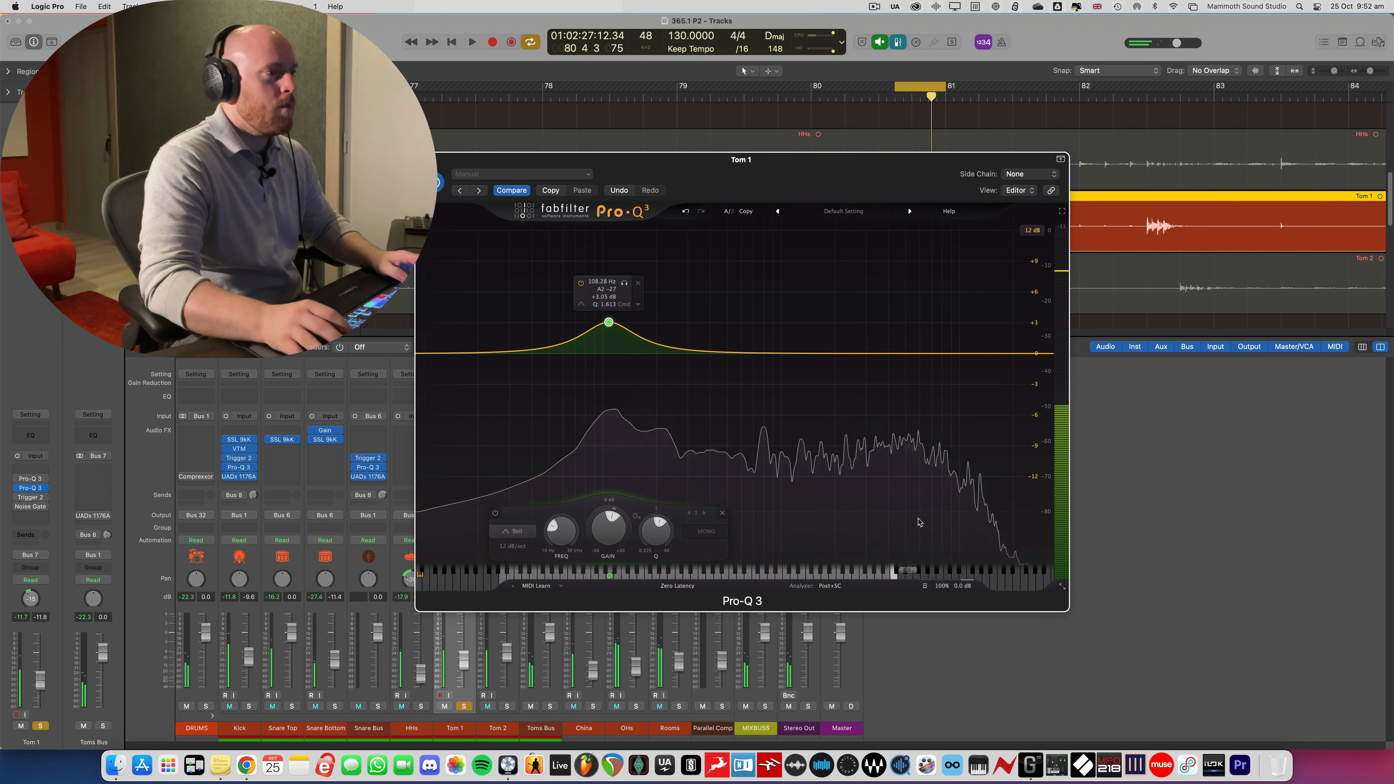
Add a high bell boost of about 2.9 dB near 7.6 kHz to Tom 1 from a spectrum peak, with a Q of about 2.8
key(space)
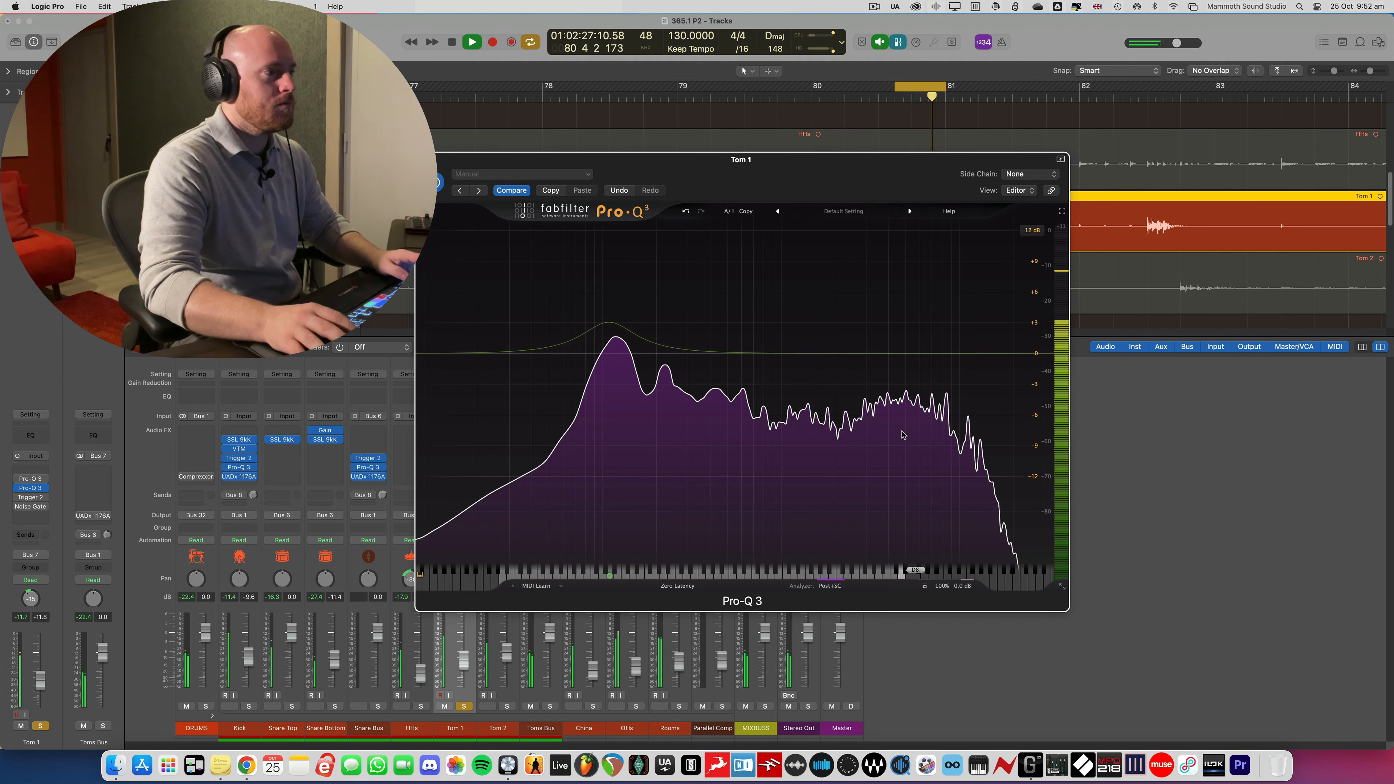
key(space)
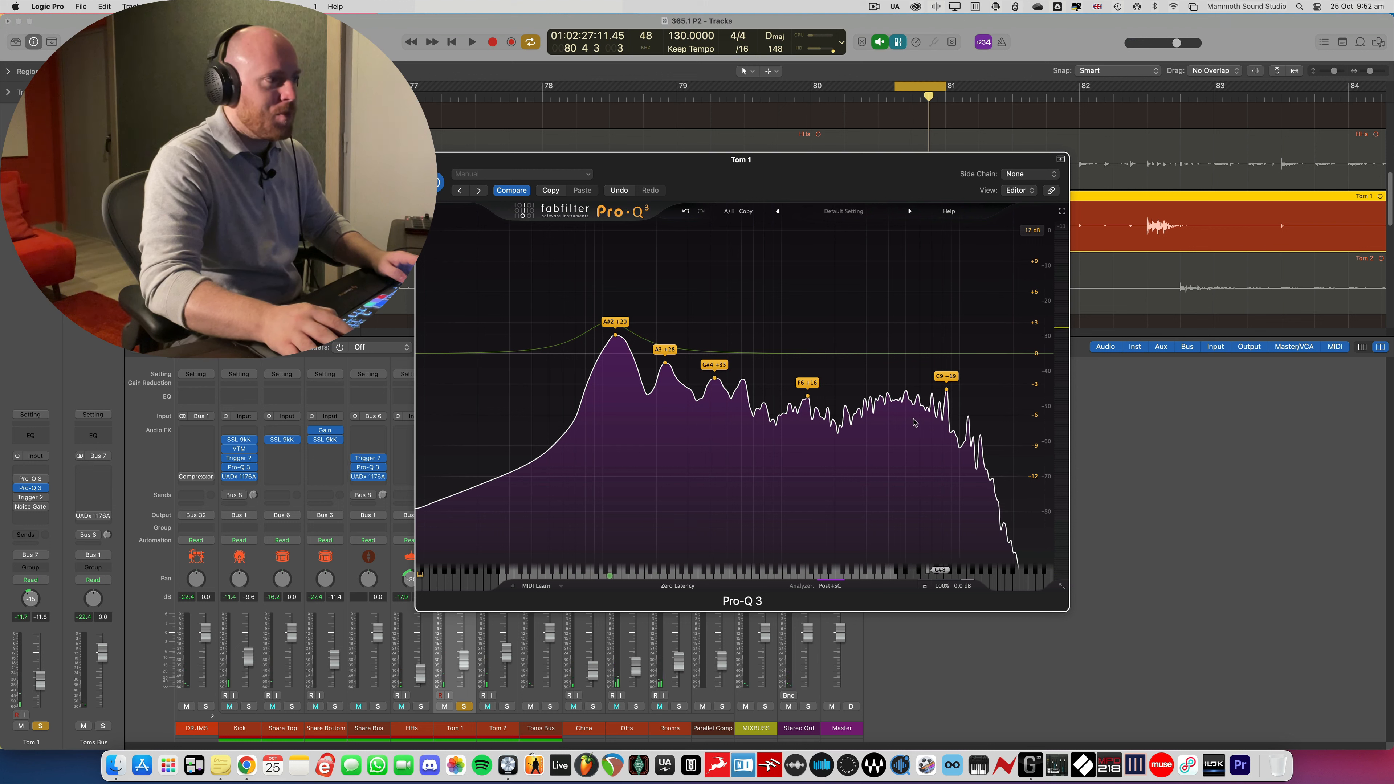
key(space)
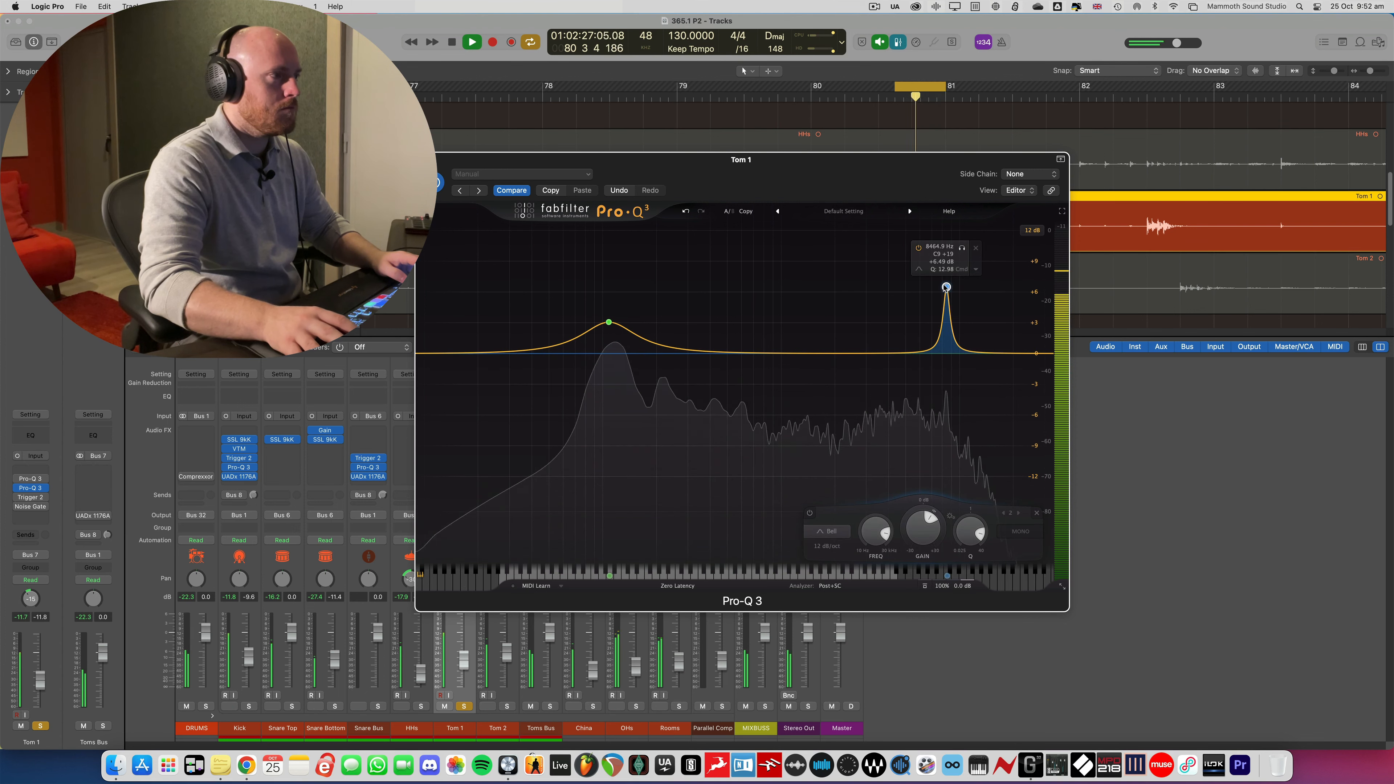
drag(945, 288, 942, 293)
scroll(941, 295, up, 3)
scroll(941, 296, down, 5)
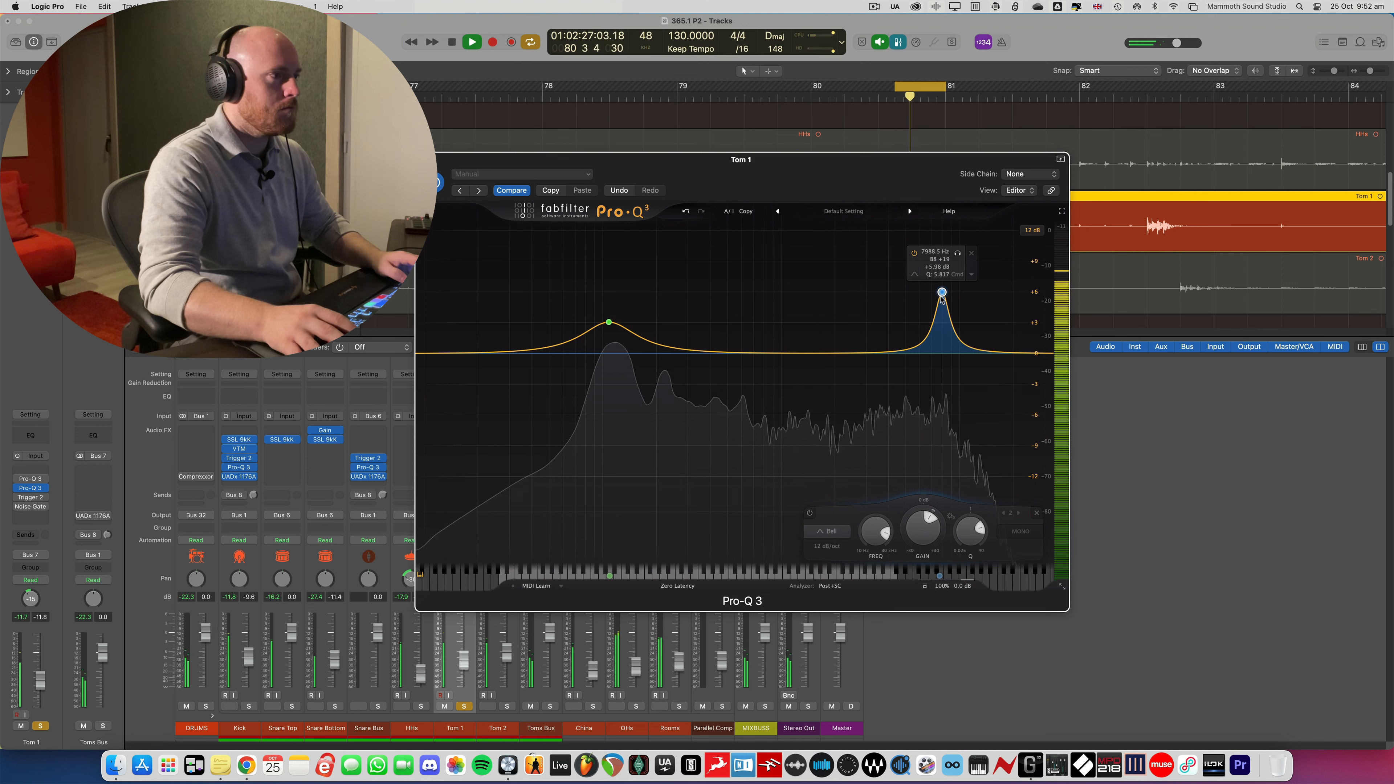
scroll(941, 296, down, 3)
drag(941, 294, 939, 323)
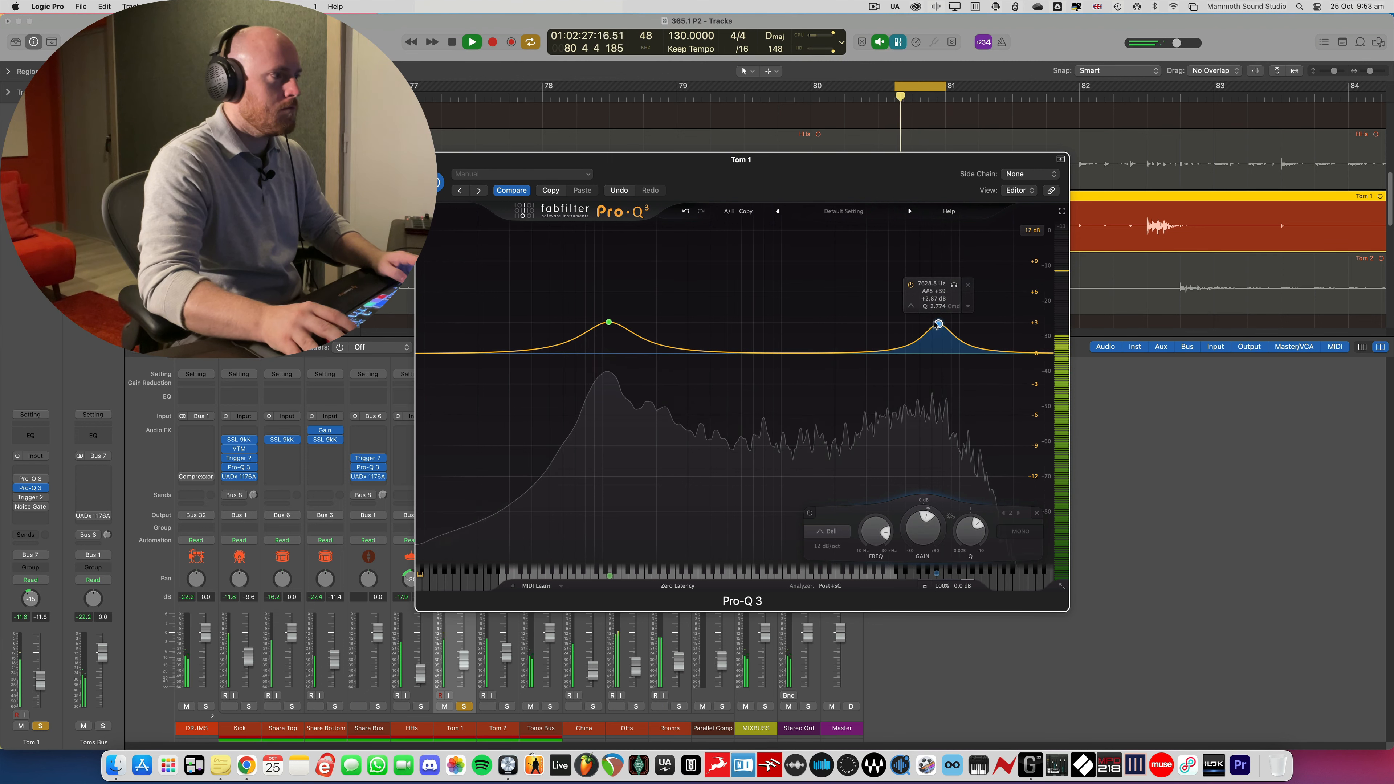
key(space)
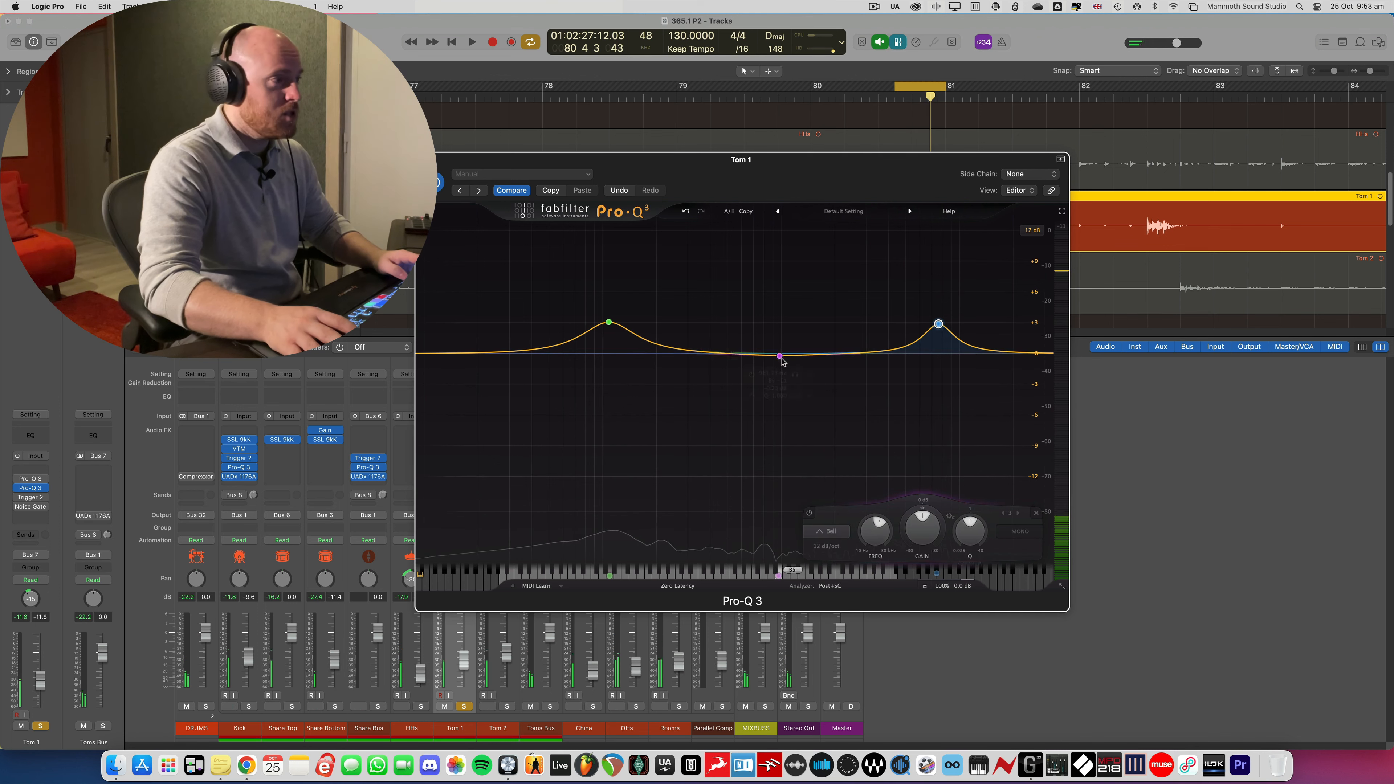
Cut Tom 1's midrange by about 6 dB near 870 Hz with a wide bell while the loop plays
drag(779, 354, 770, 414)
key(space)
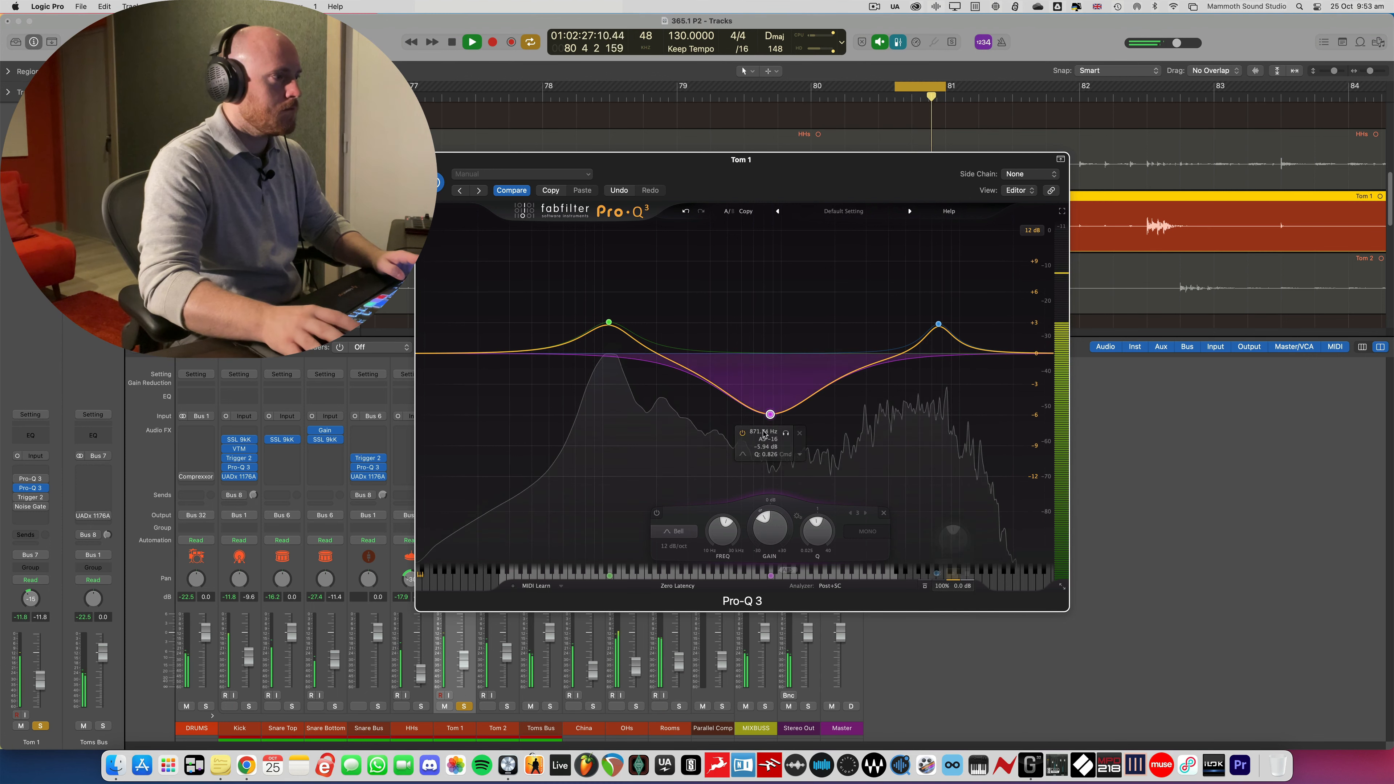
drag(770, 416, 776, 423)
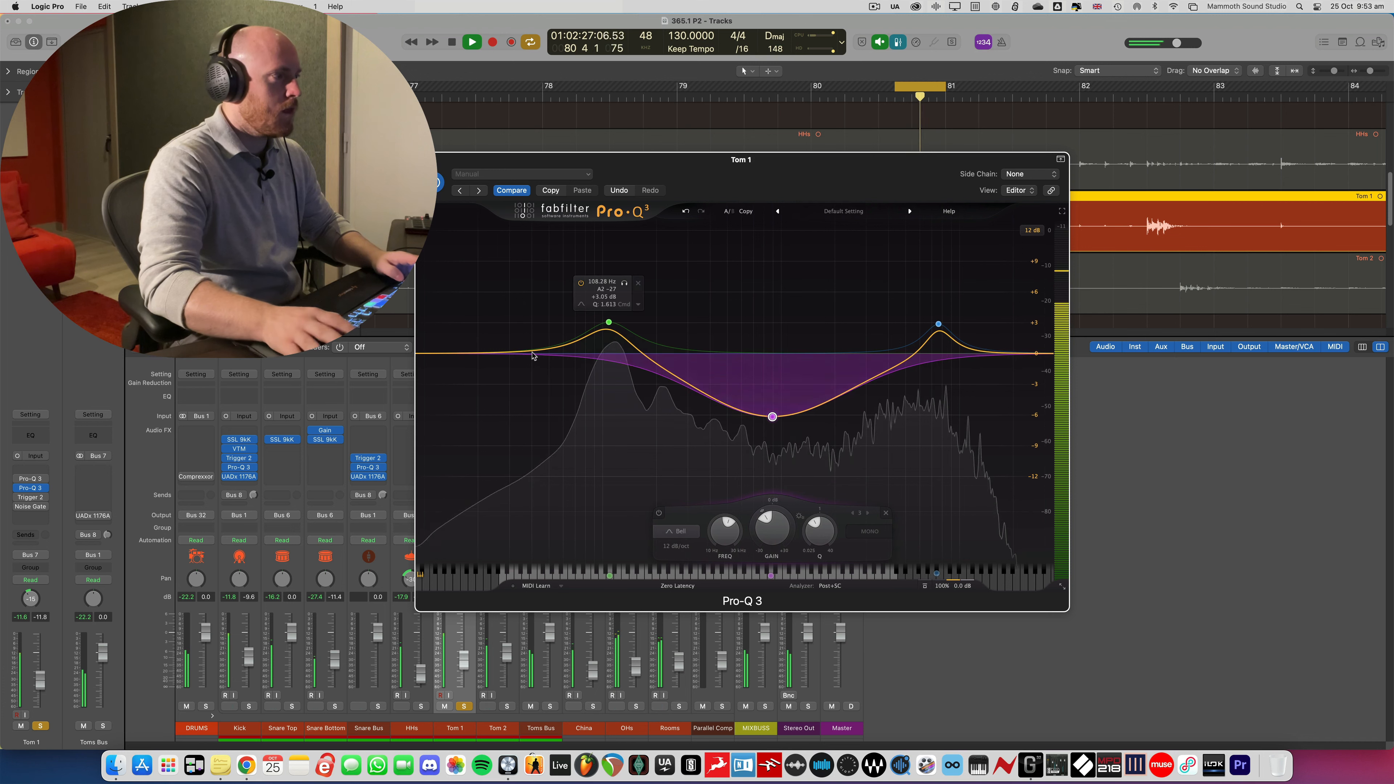
Add an 18 dB/oct low cut to Tom 1 and raise its frequency to just below the low-end boost during playback
key(space)
click(451, 353)
click(444, 333)
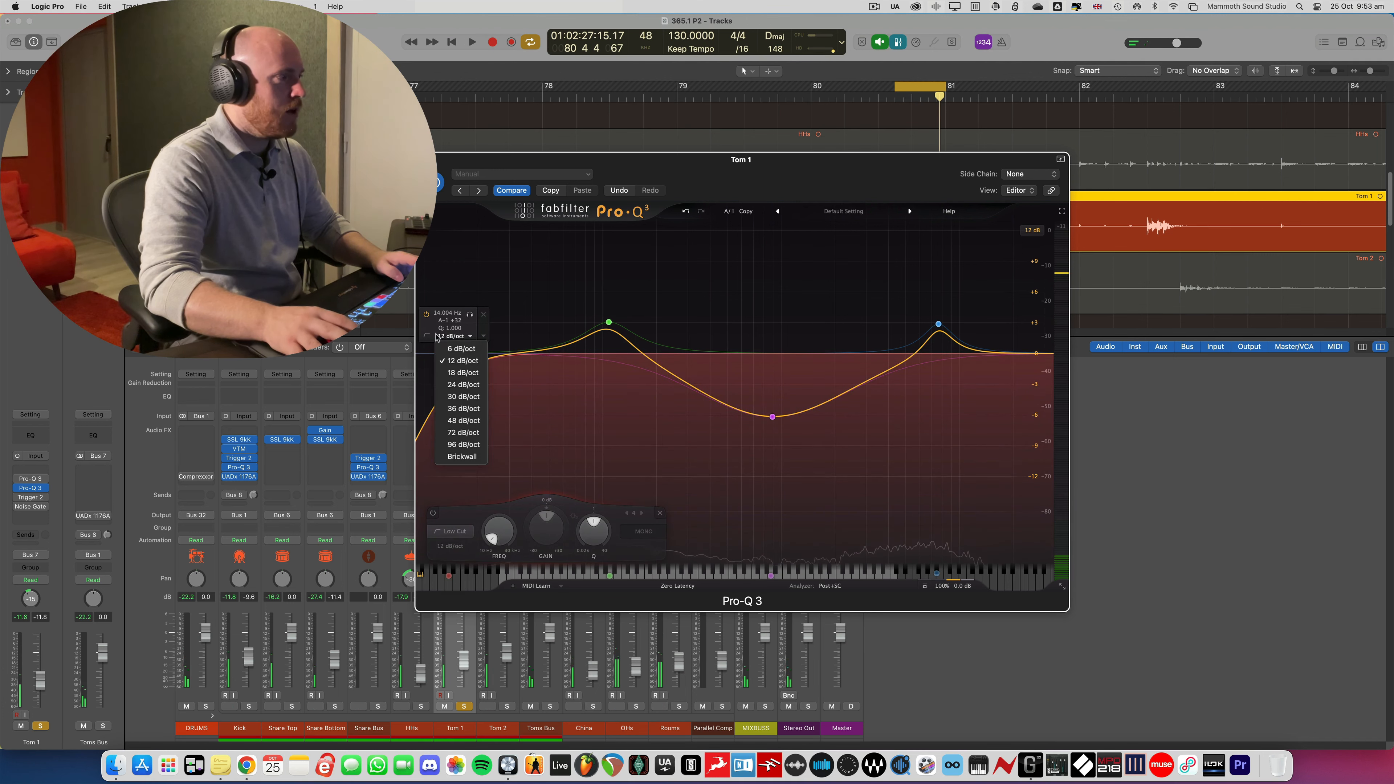
click(445, 373)
key(space)
drag(445, 353, 567, 308)
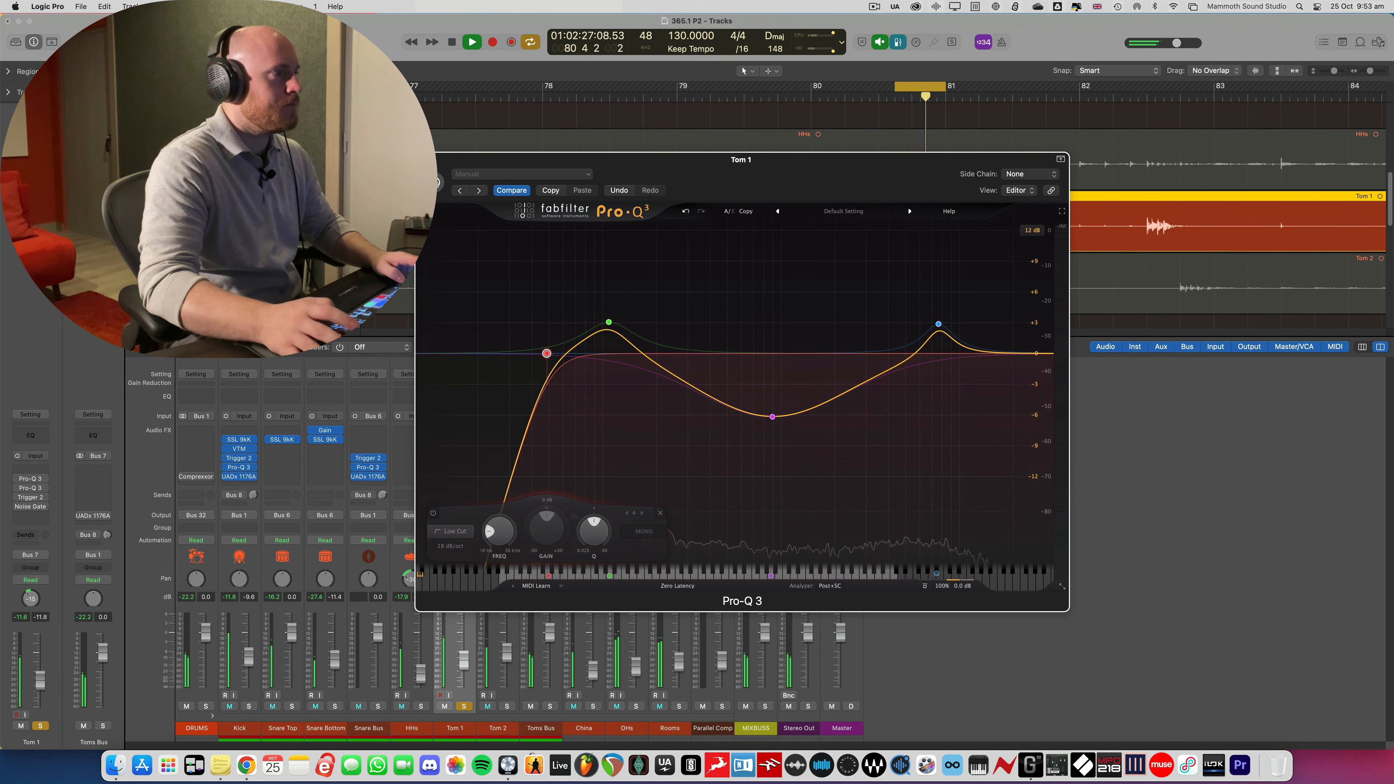
key(space)
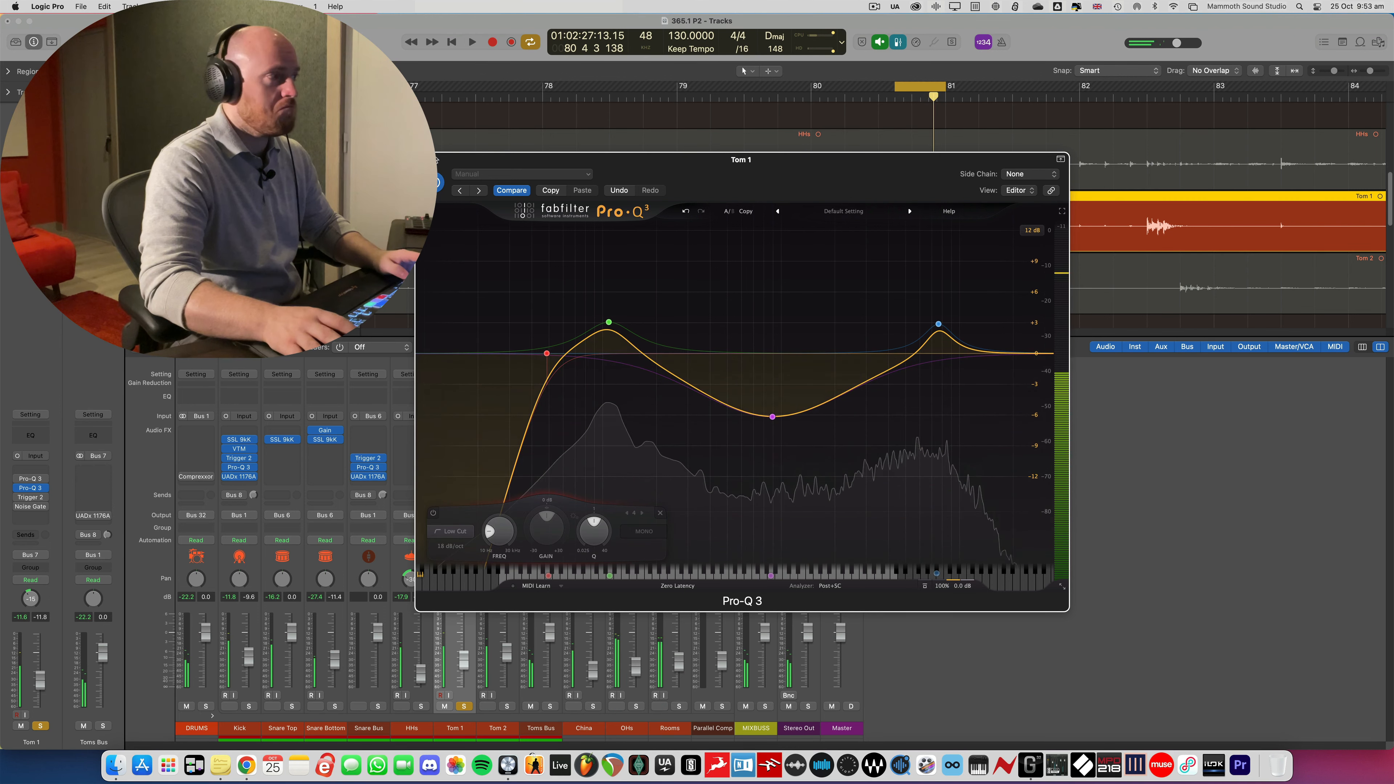
Open Tom 1's original Pro-Q 3 and place it beside the new EQ to compare the two curves
drag(444, 156, 588, 167)
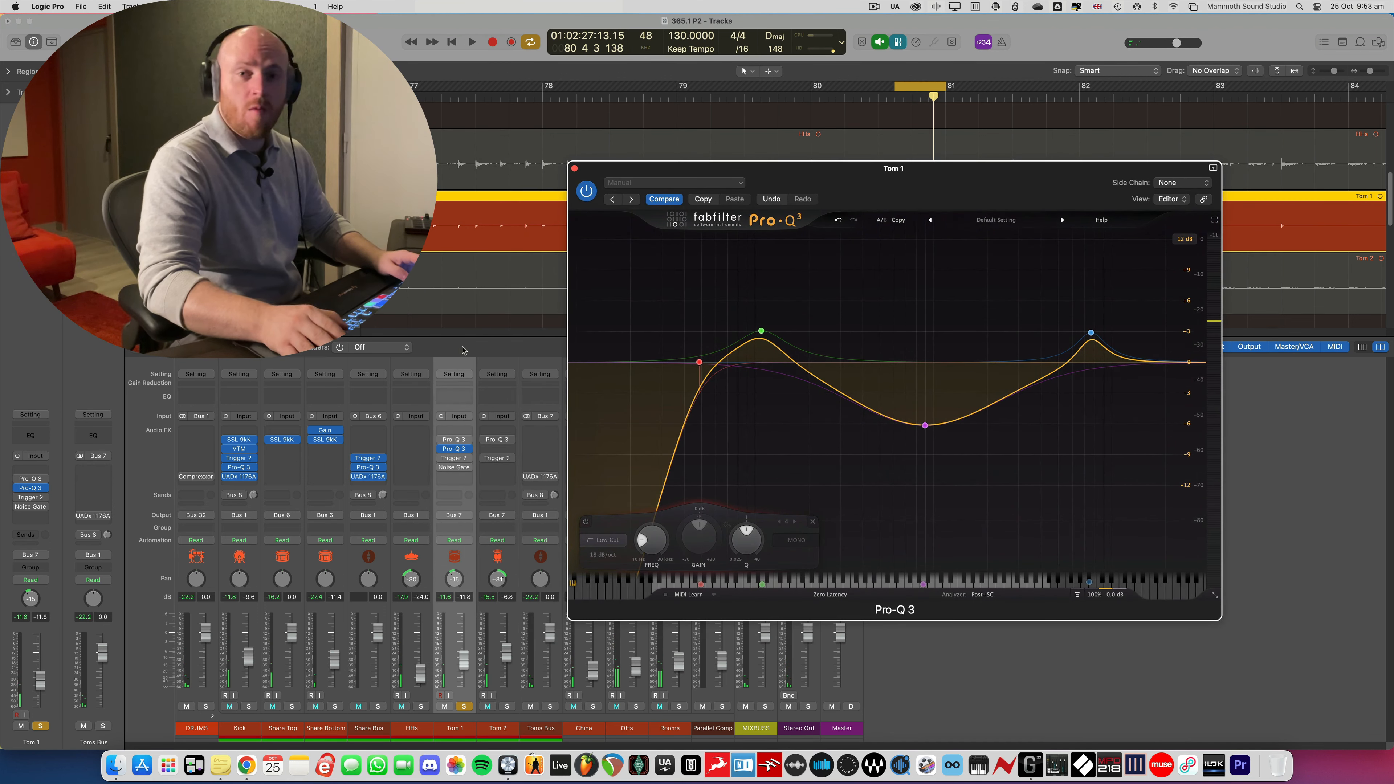
click(454, 440)
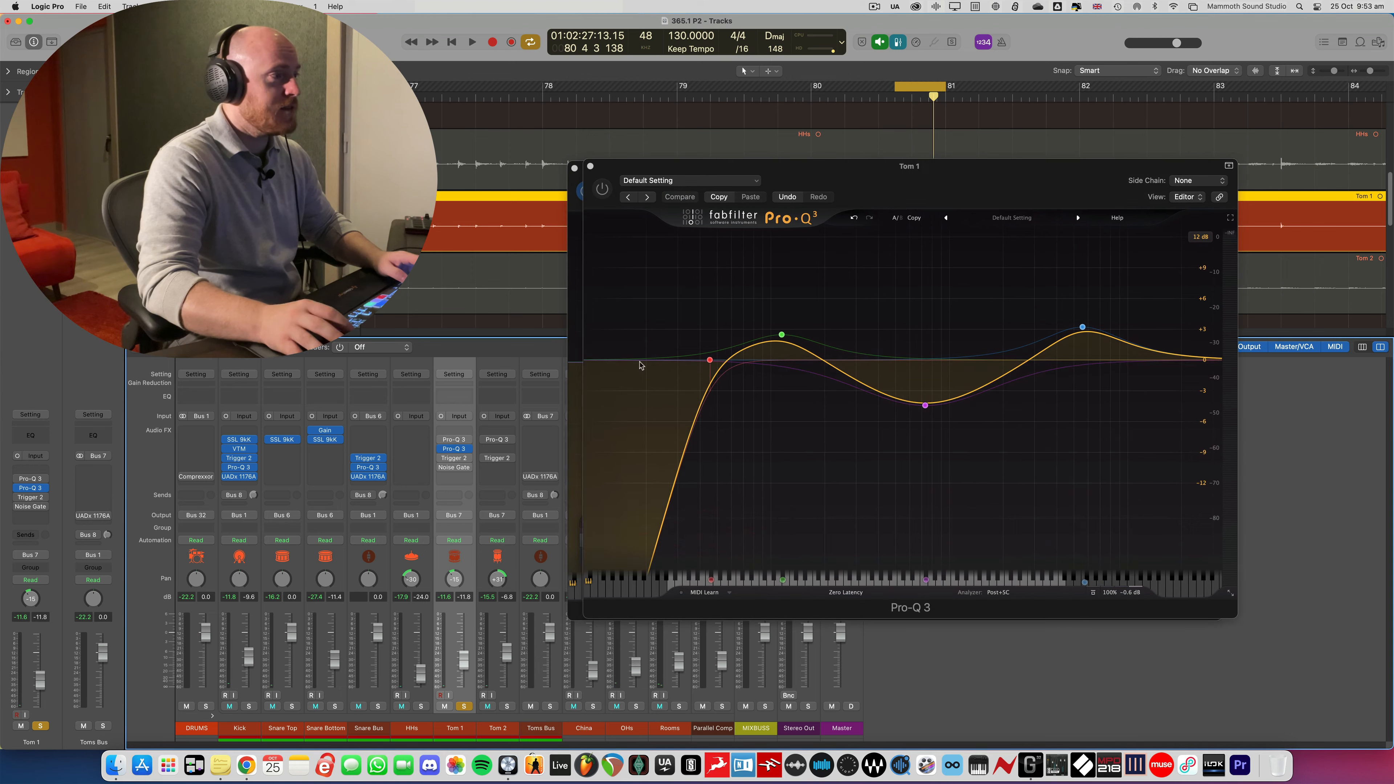
drag(776, 175, 373, 219)
mouse_move(882, 226)
mouse_down()
mouse_move(1013, 188)
mouse_move(872, 226)
mouse_up()
Close the EQ windows and remove the second Pro-Q 3 from Tom 1
alt+click(673, 212)
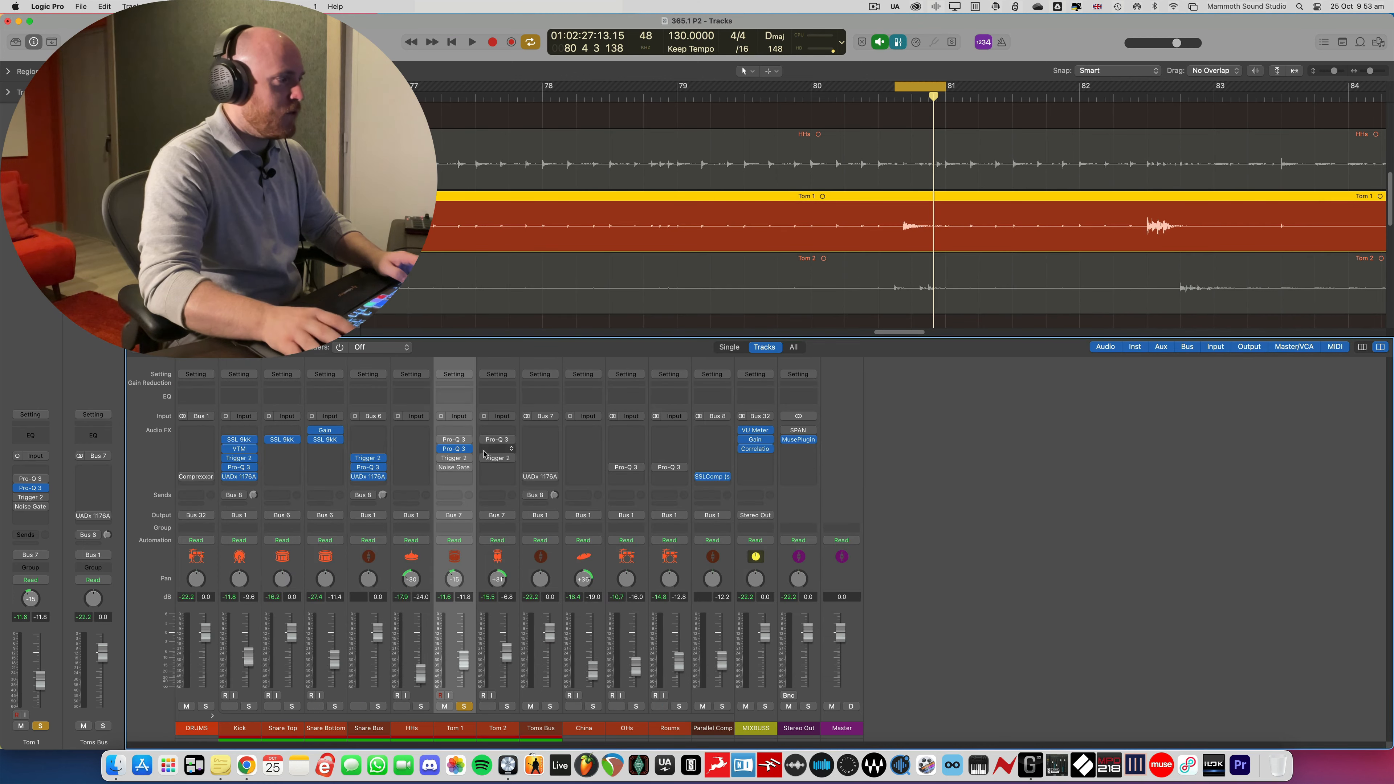
click(470, 449)
click(489, 467)
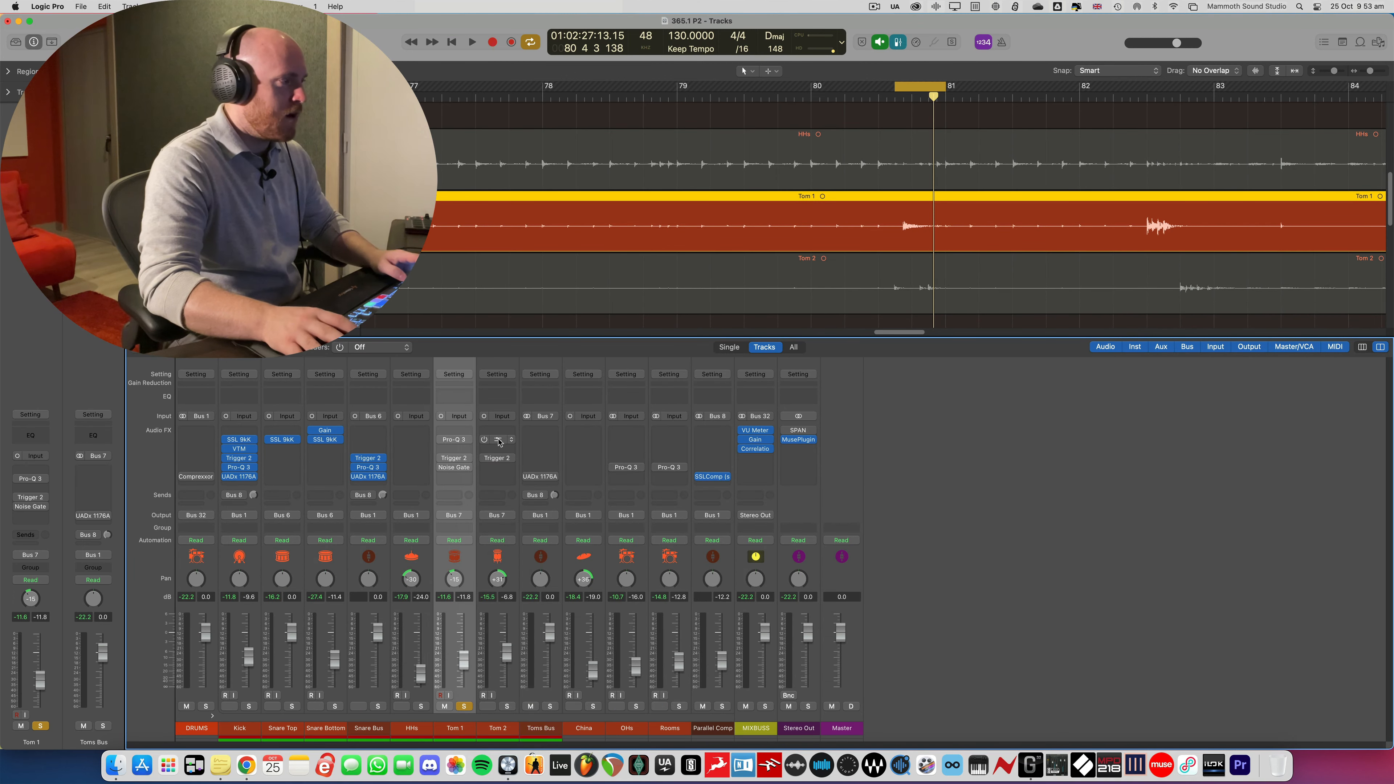
Inspect the Pro-Q 3 curve on Tom 2, close it and select Tom 2 together with Tom 1
click(499, 441)
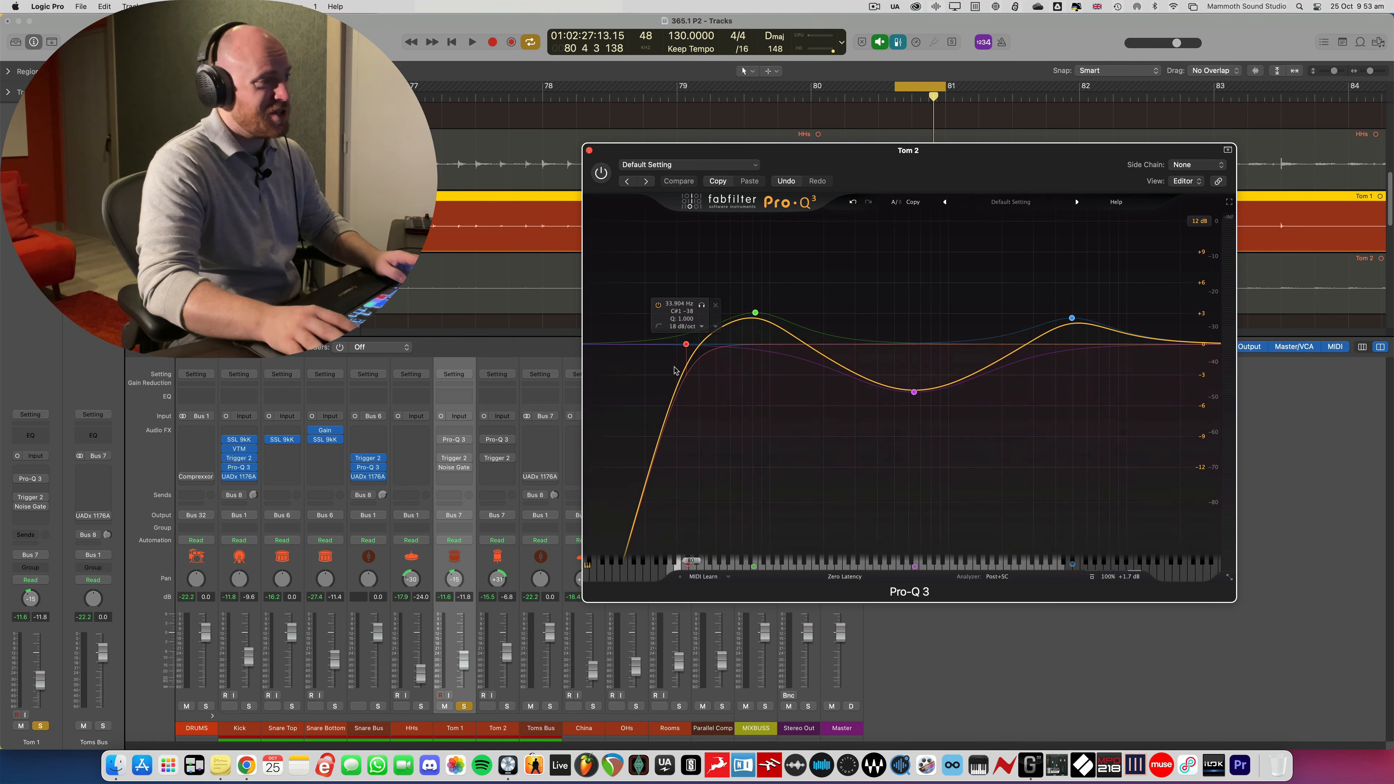
click(589, 150)
click(510, 562)
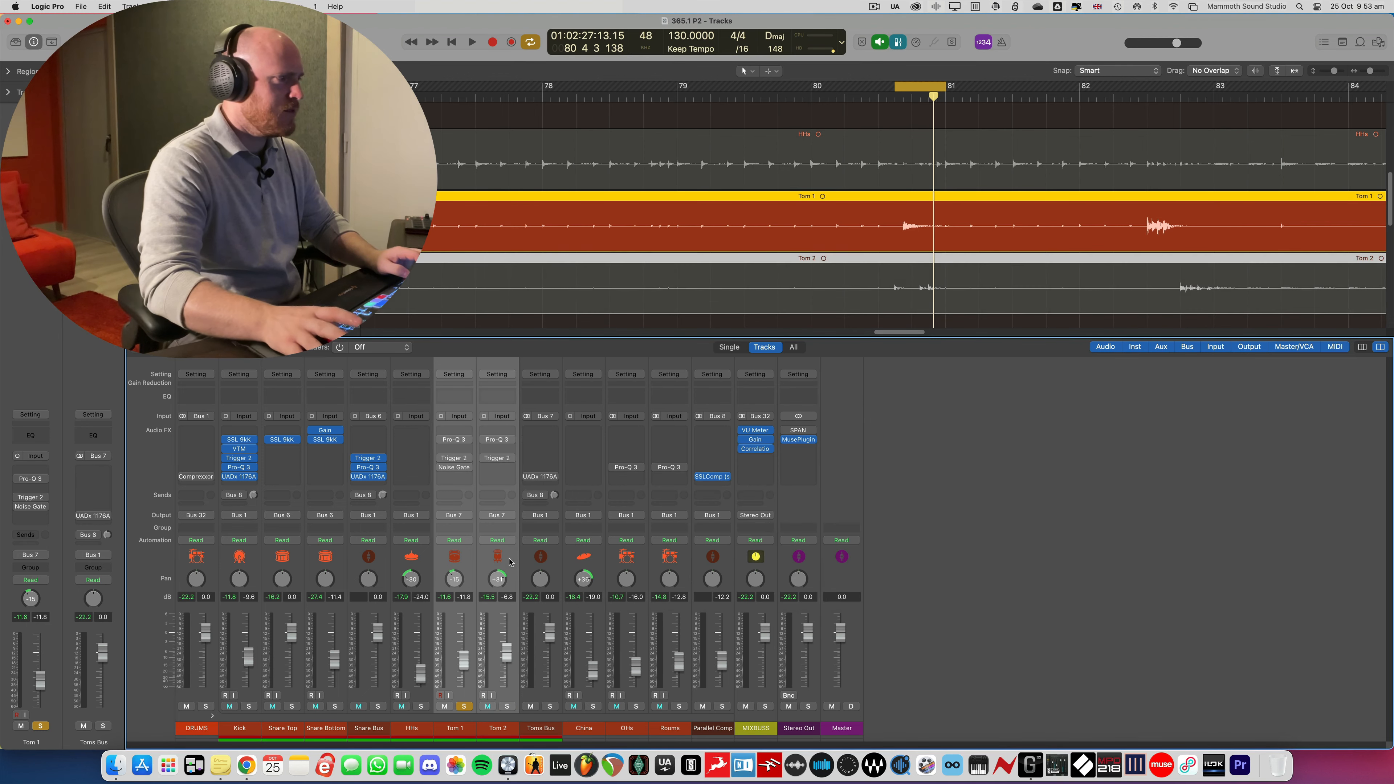
Move the cycle range over the tom fill from just after bar 82 to just after bar 83 and play it
scroll(776, 270, down, 2)
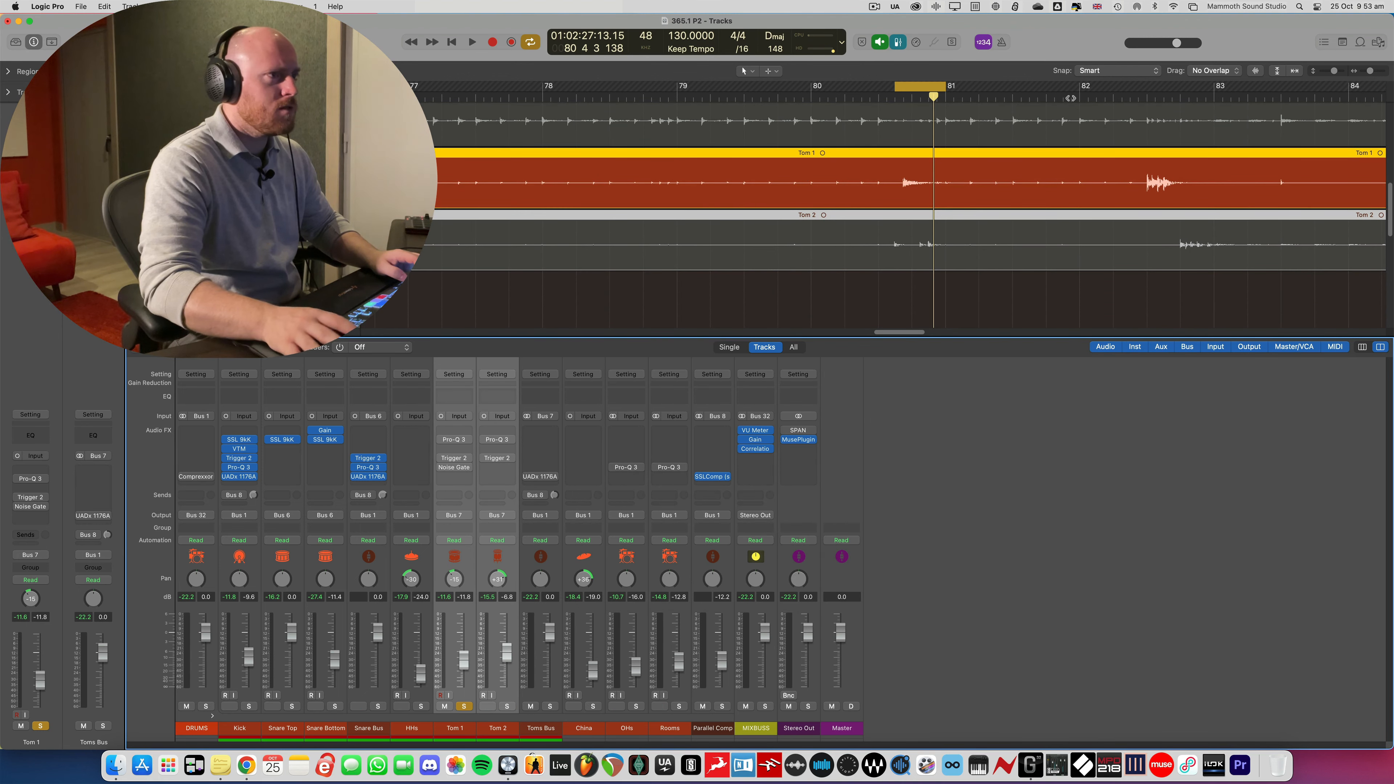
drag(1119, 90, 1255, 89)
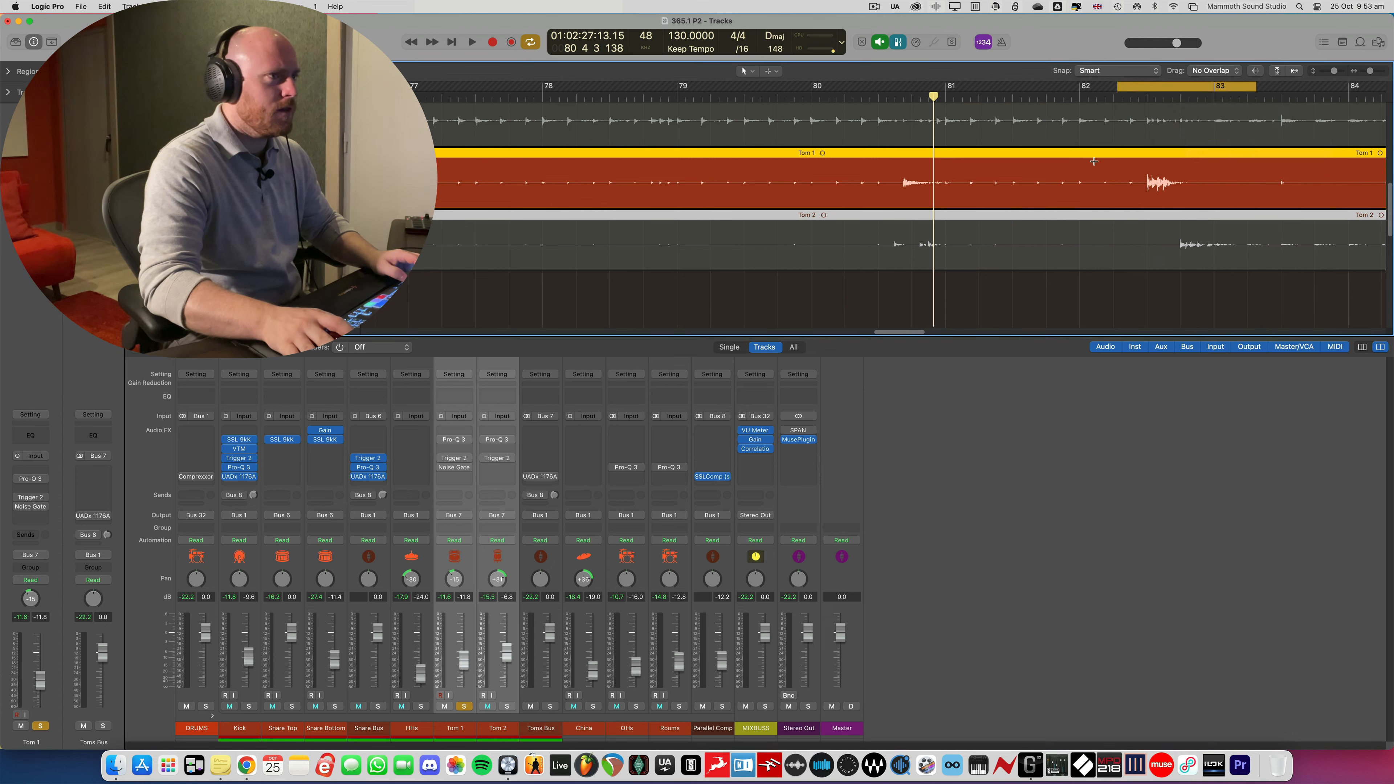
key(space)
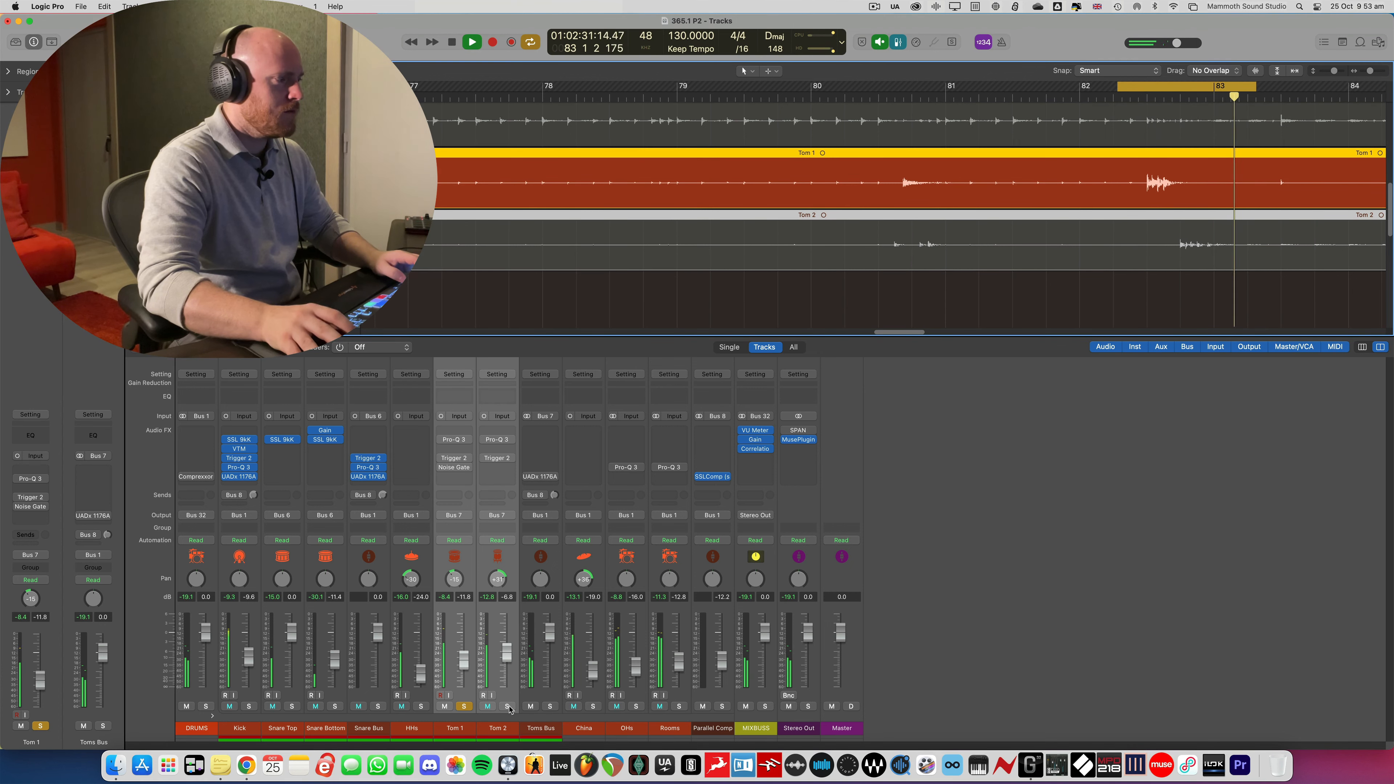
Solo Tom 2 alongside Tom 1 and enable Pro-Q 3 on both tom channels while the fill loops
key(s)
click(511, 622)
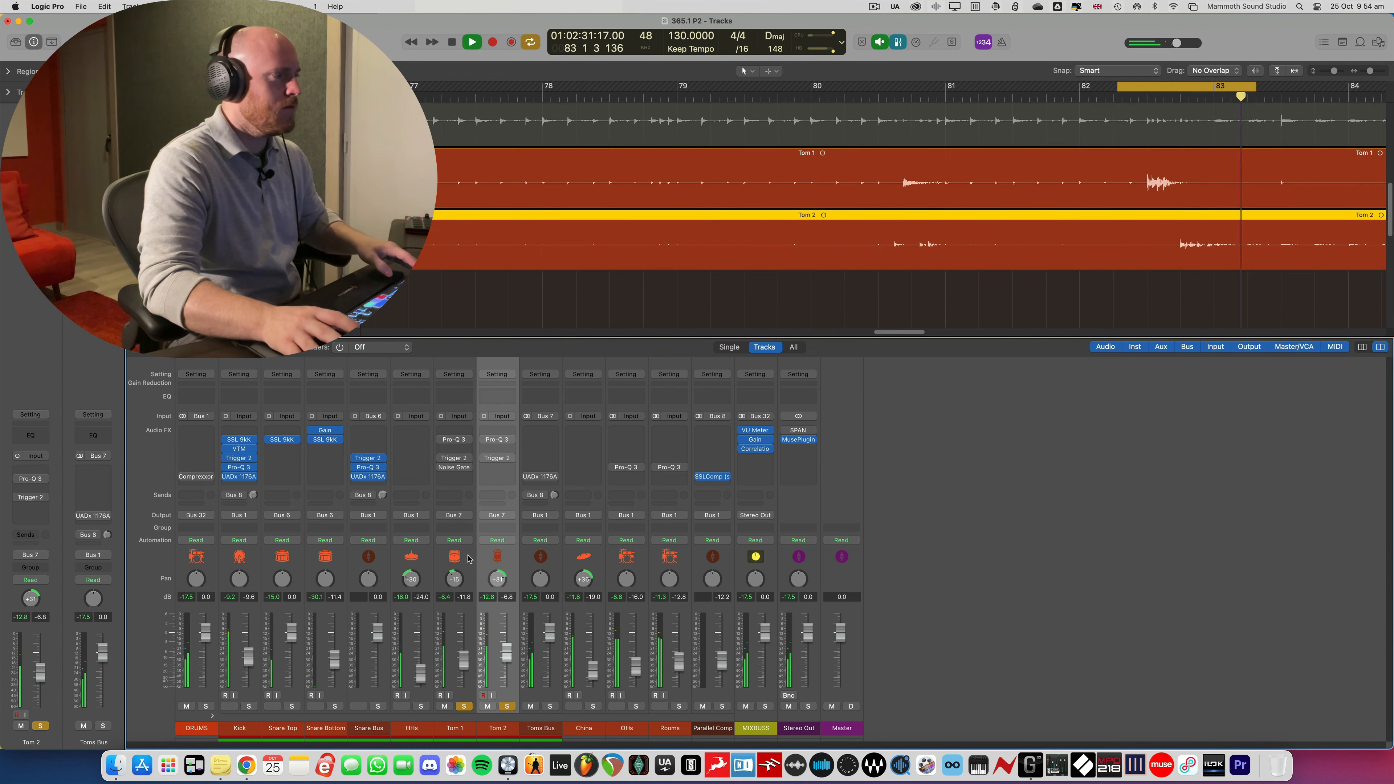
shift+click(466, 618)
click(441, 440)
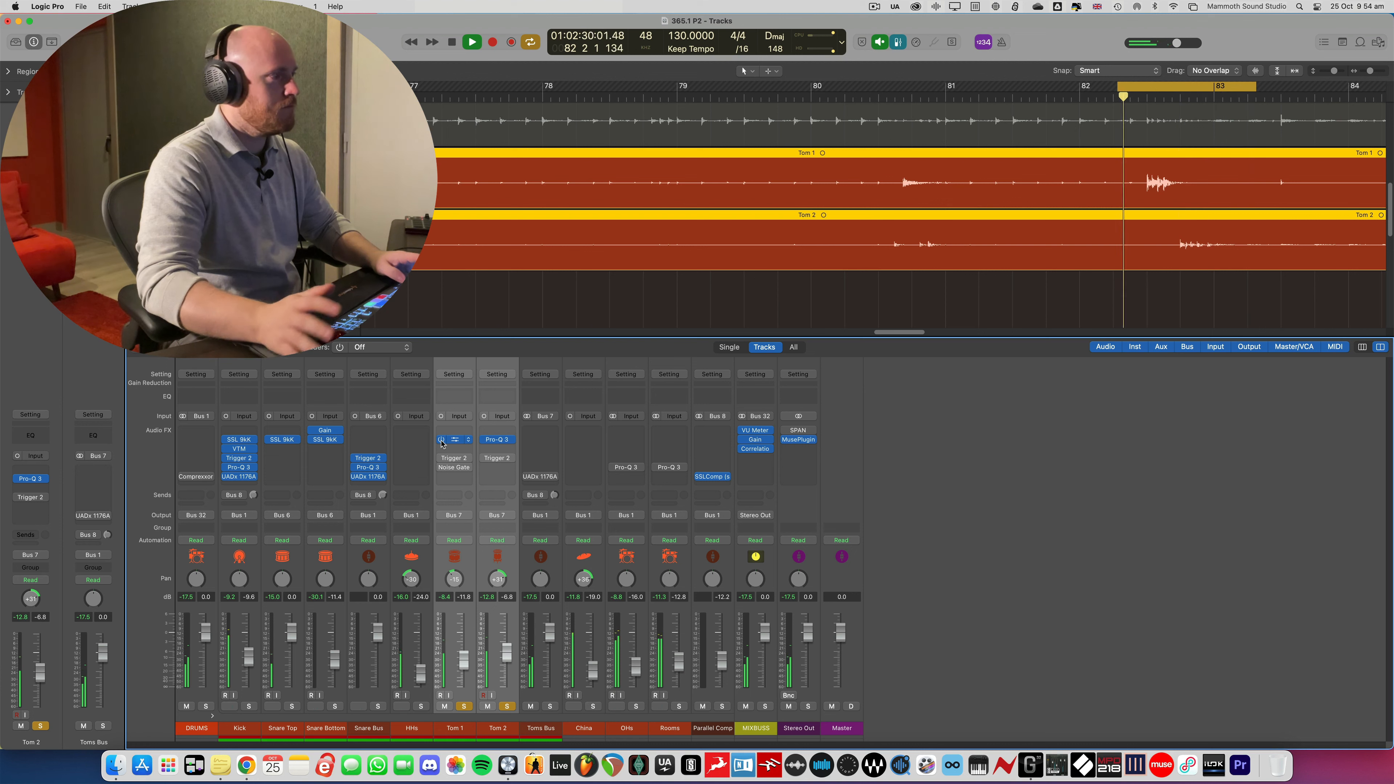
key(space)
Select only the Tom 1 channel and open its Trigger 2 plugin
click(460, 558)
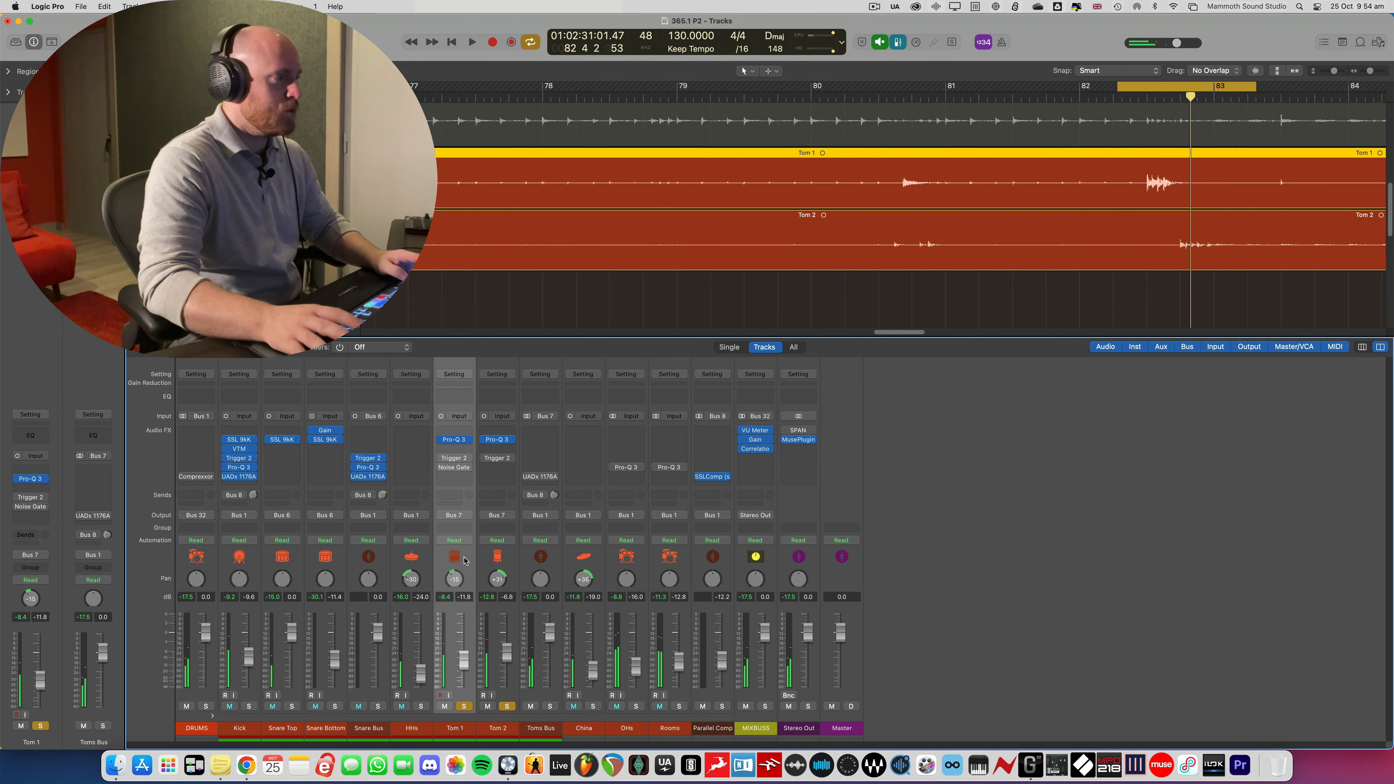
click(481, 559)
click(465, 560)
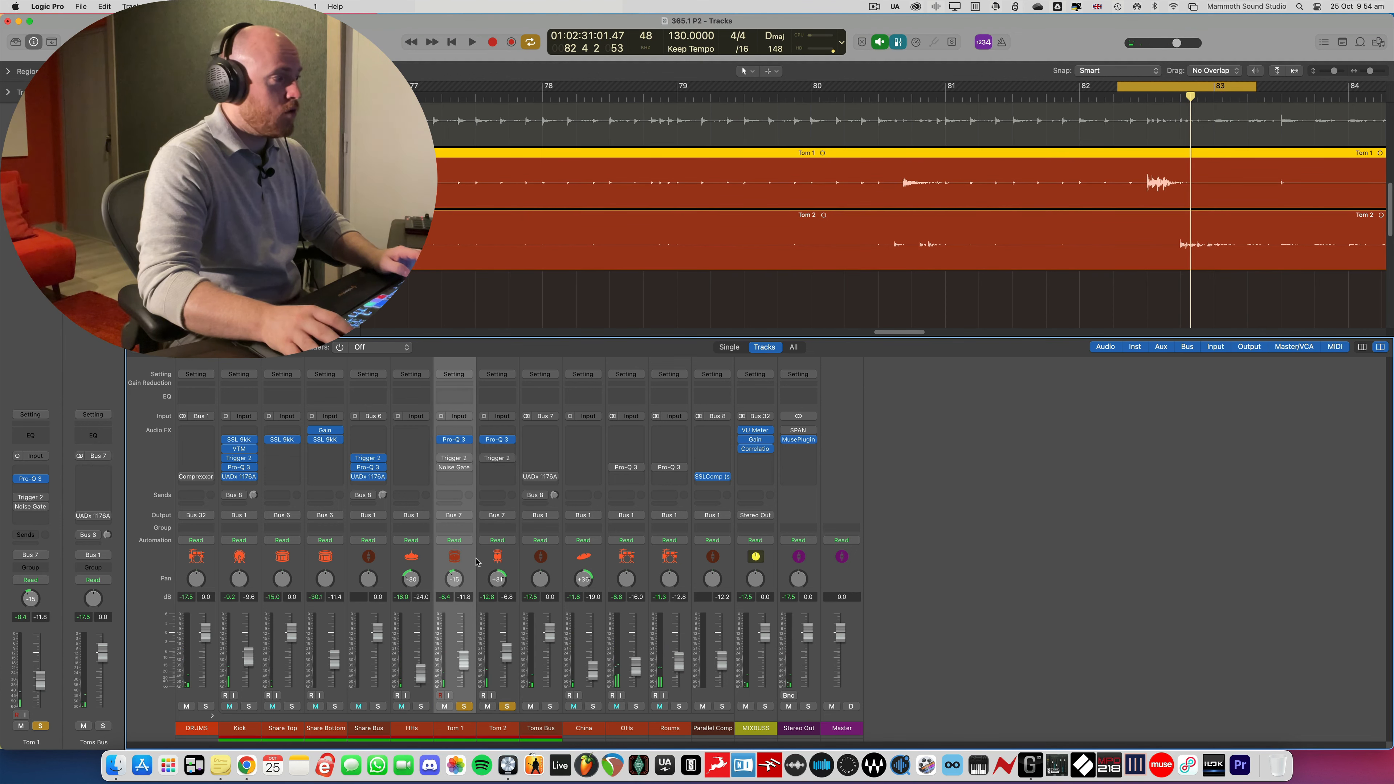
click(454, 458)
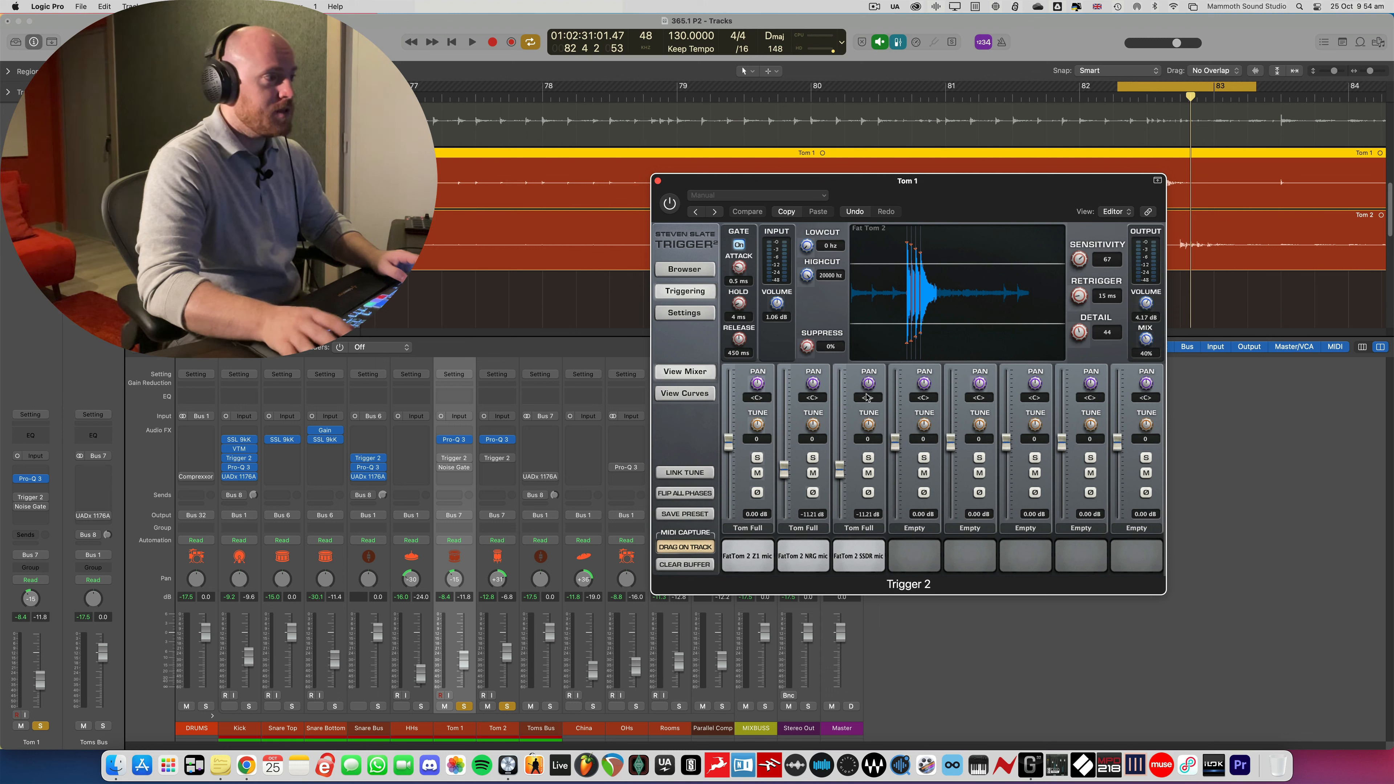
Review Trigger 2's settings on Tom 2, then close the Trigger 2 windows of both toms
click(499, 461)
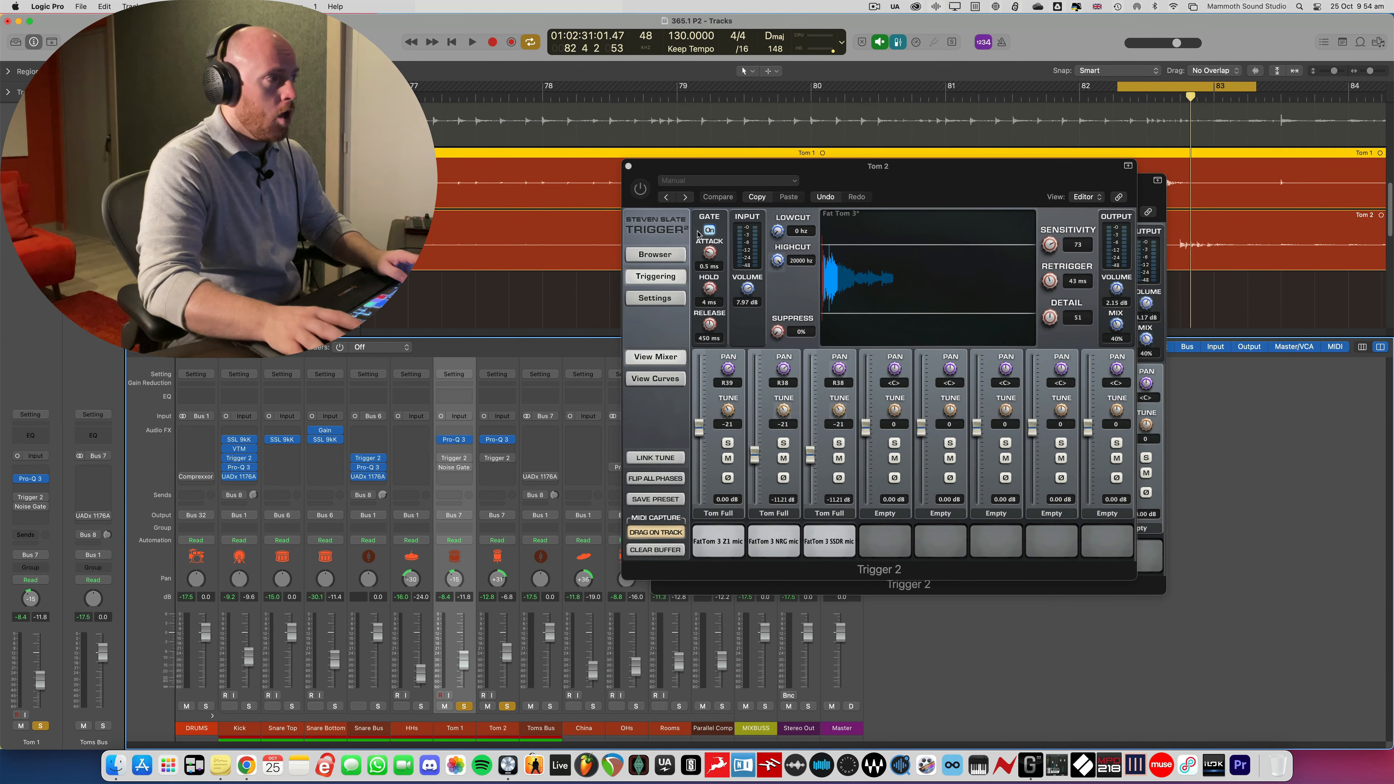
click(629, 166)
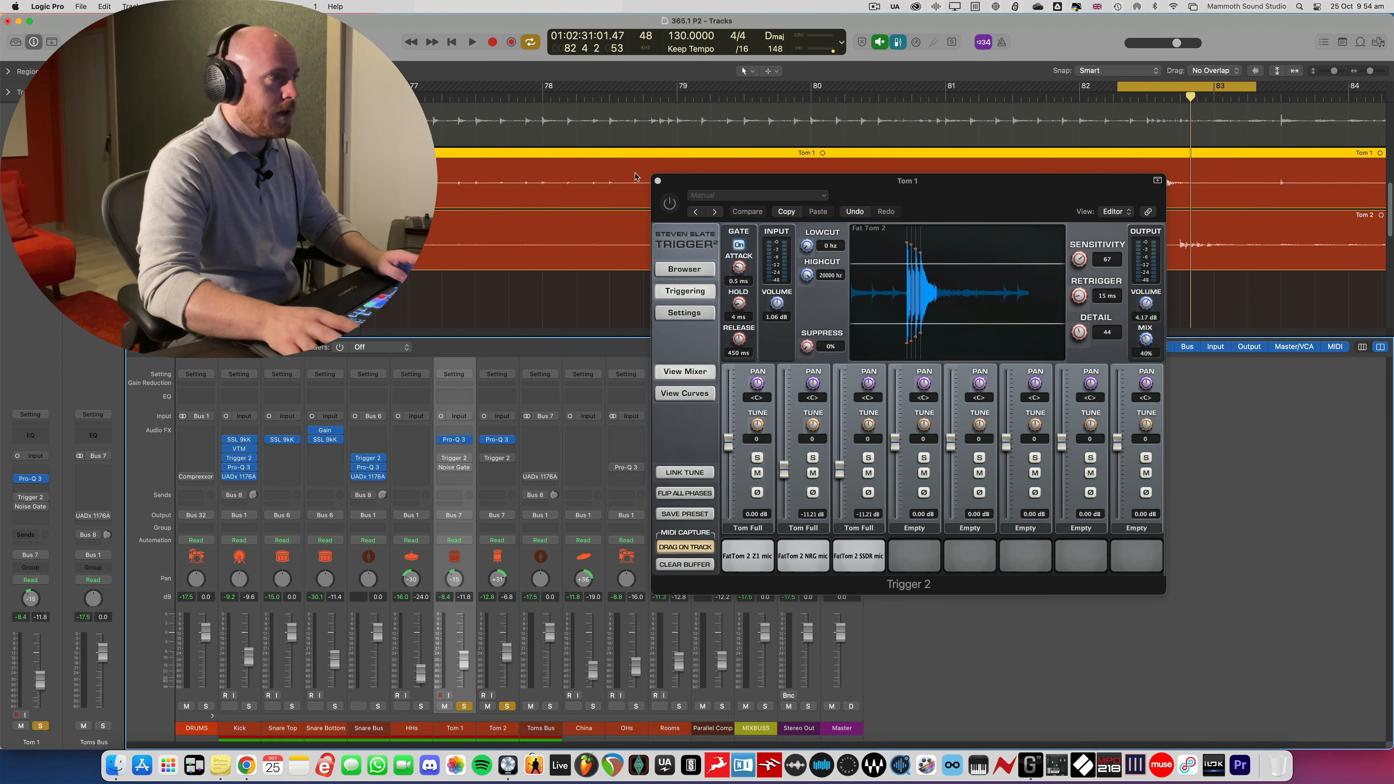
click(659, 182)
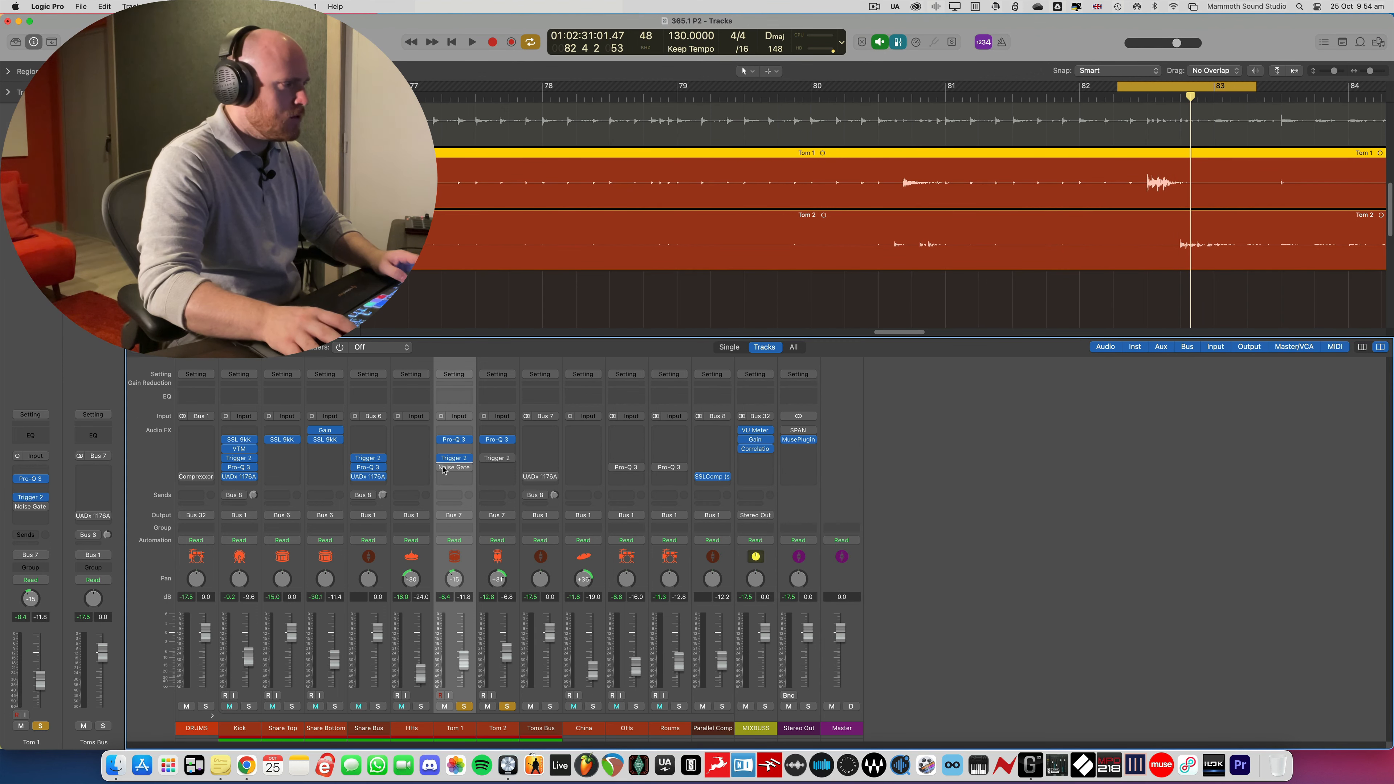
Unsolo Tom 2 and compare the looped Tom 1 fill with Trigger 2 bypassed and enabled
click(506, 706)
key(space)
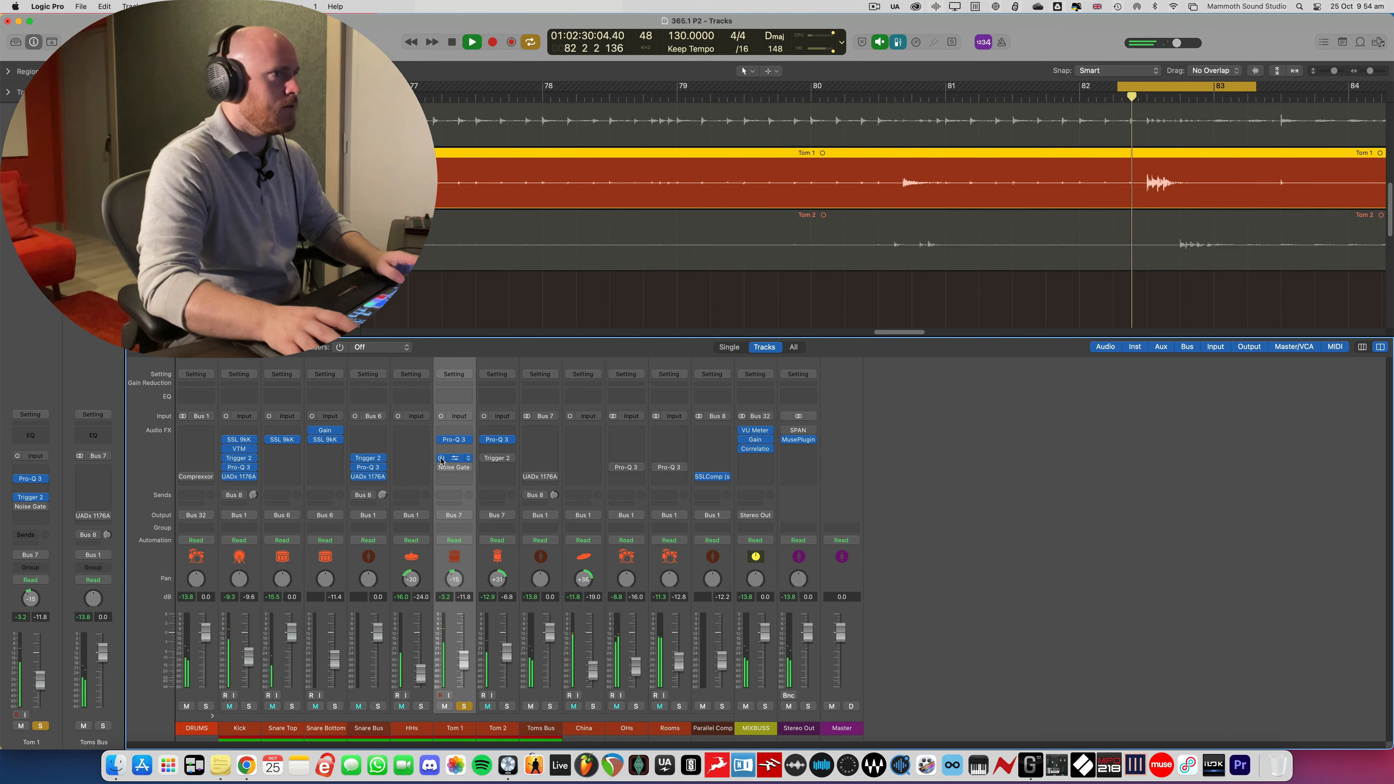
key(space)
key(space)
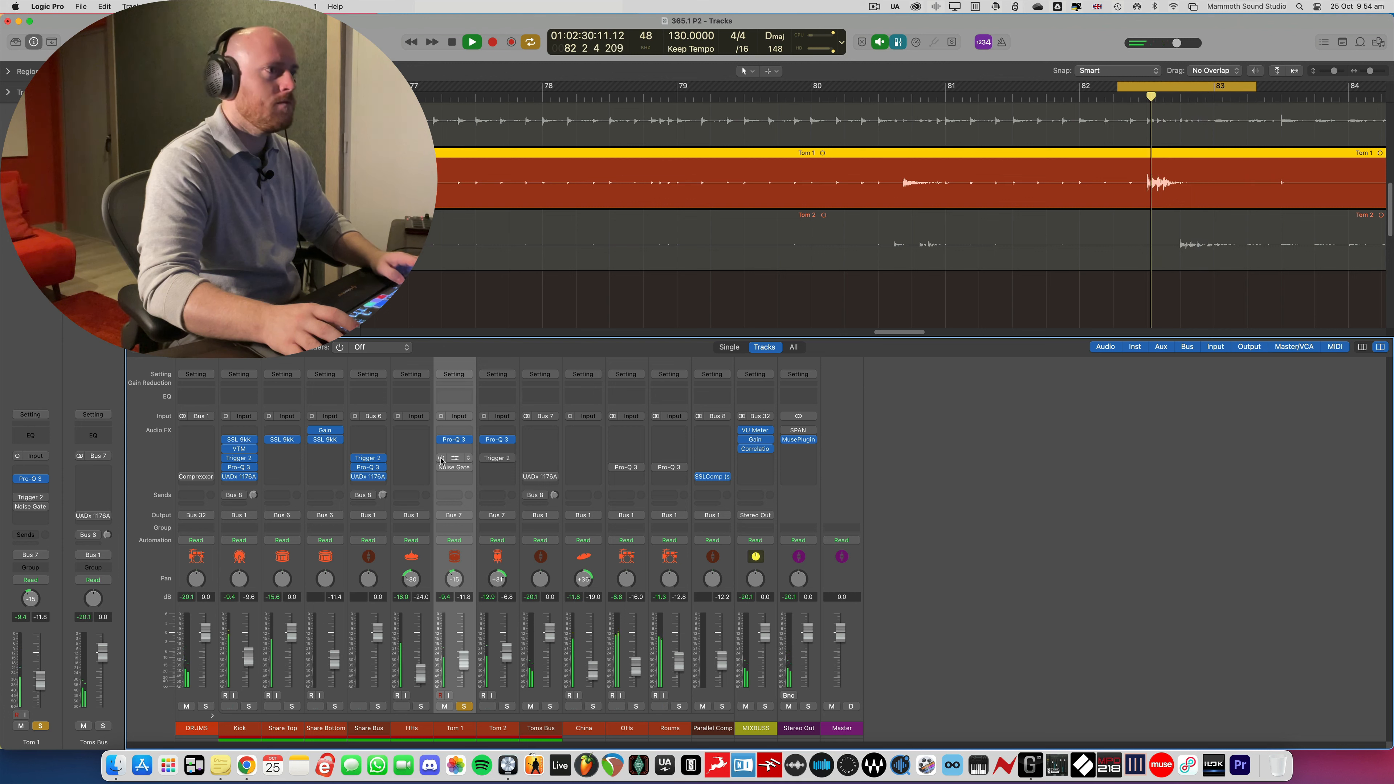
click(441, 458)
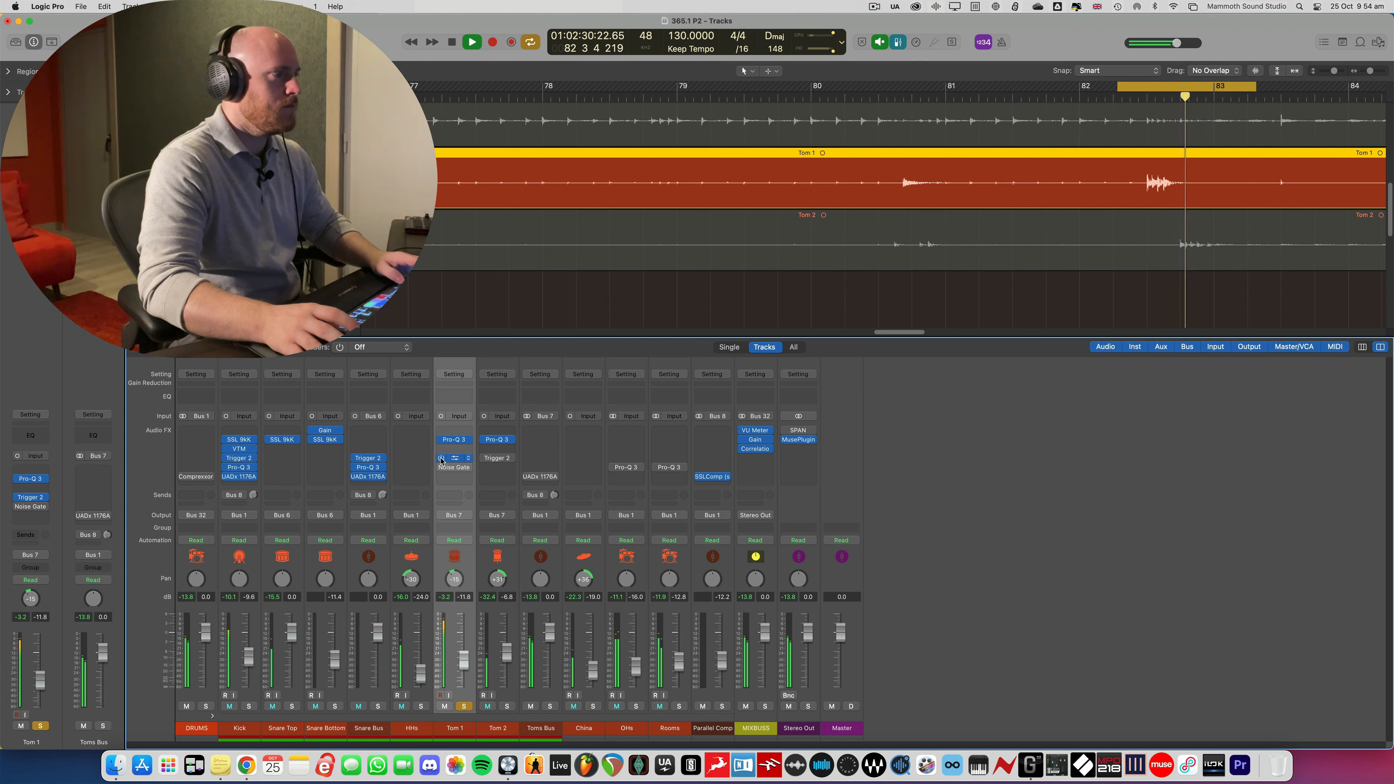
key(space)
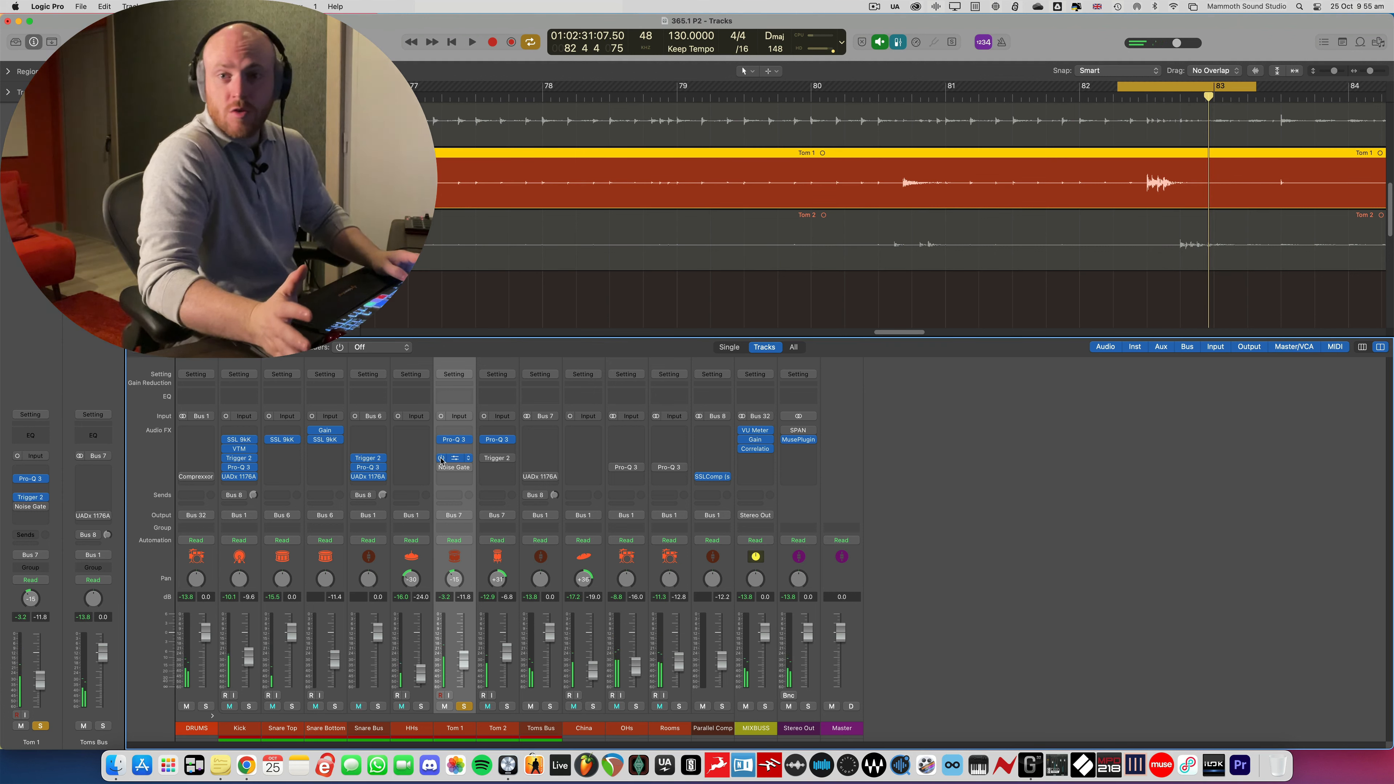
key(space)
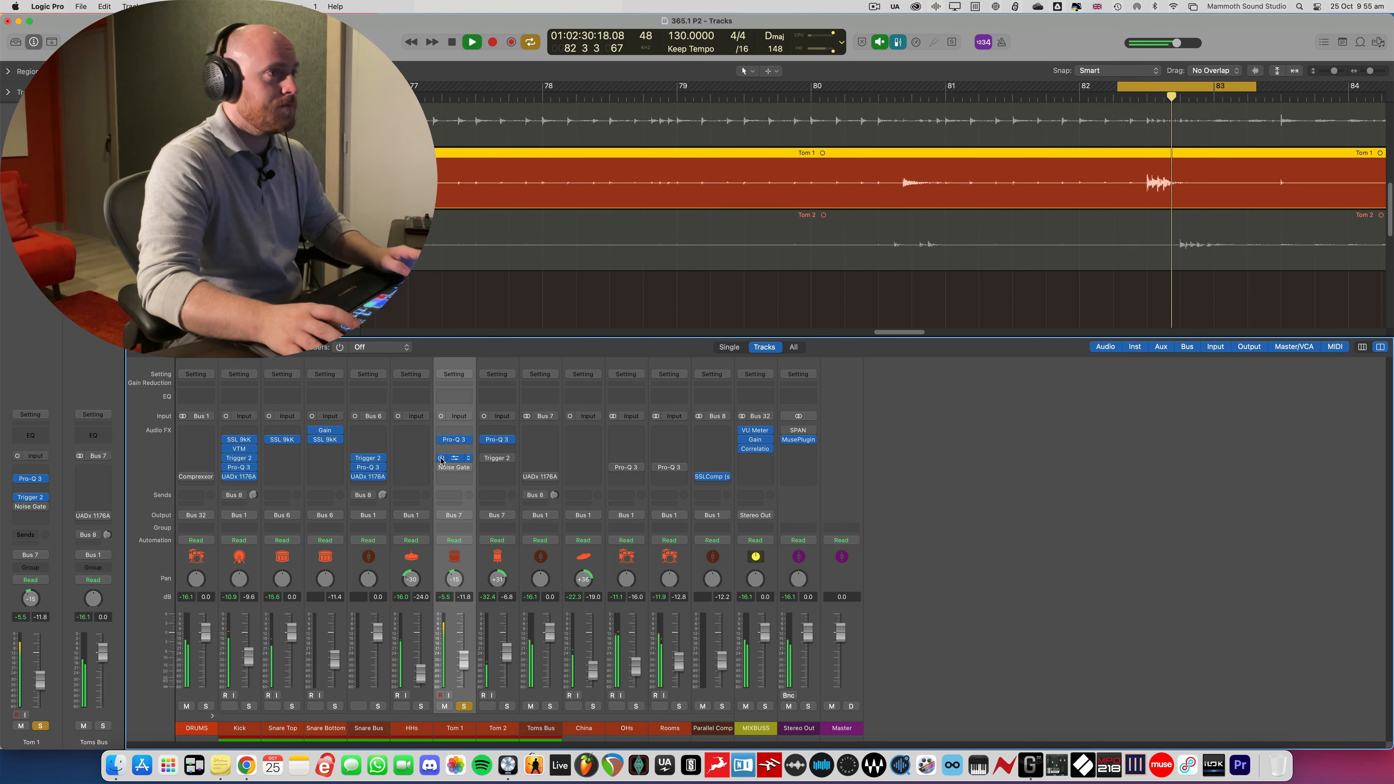
click(441, 458)
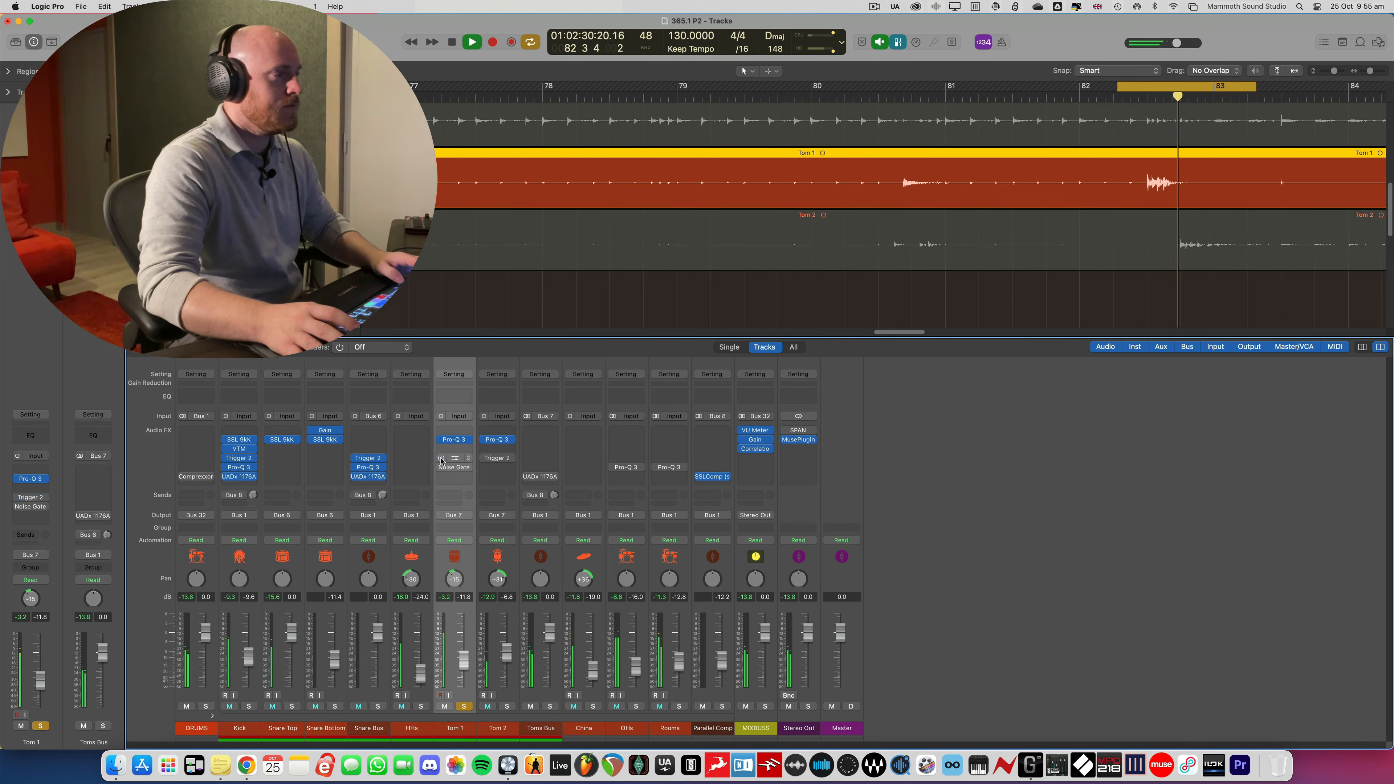
Keep Trigger 2 on and enable the Noise Gate on Tom 1, then check the gate's settings during playback
key(space)
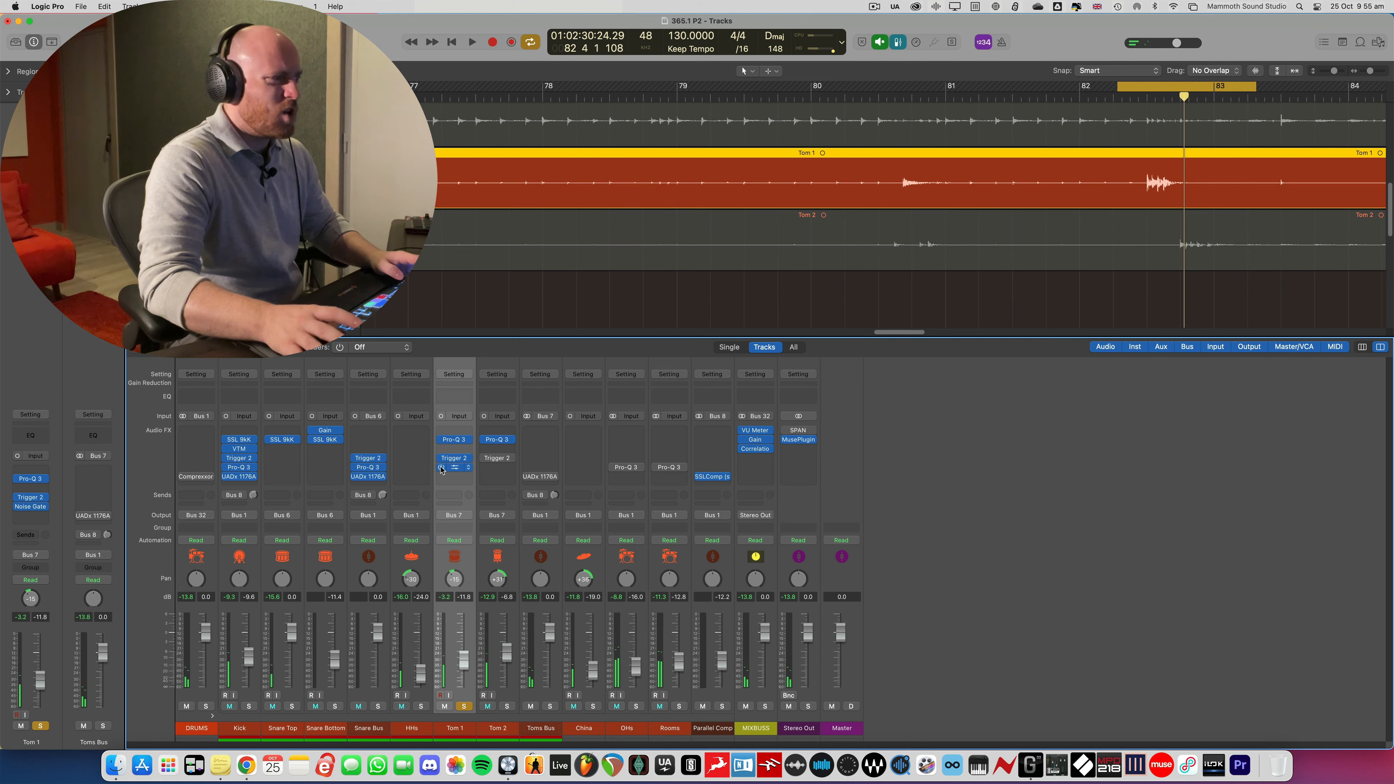
key(space)
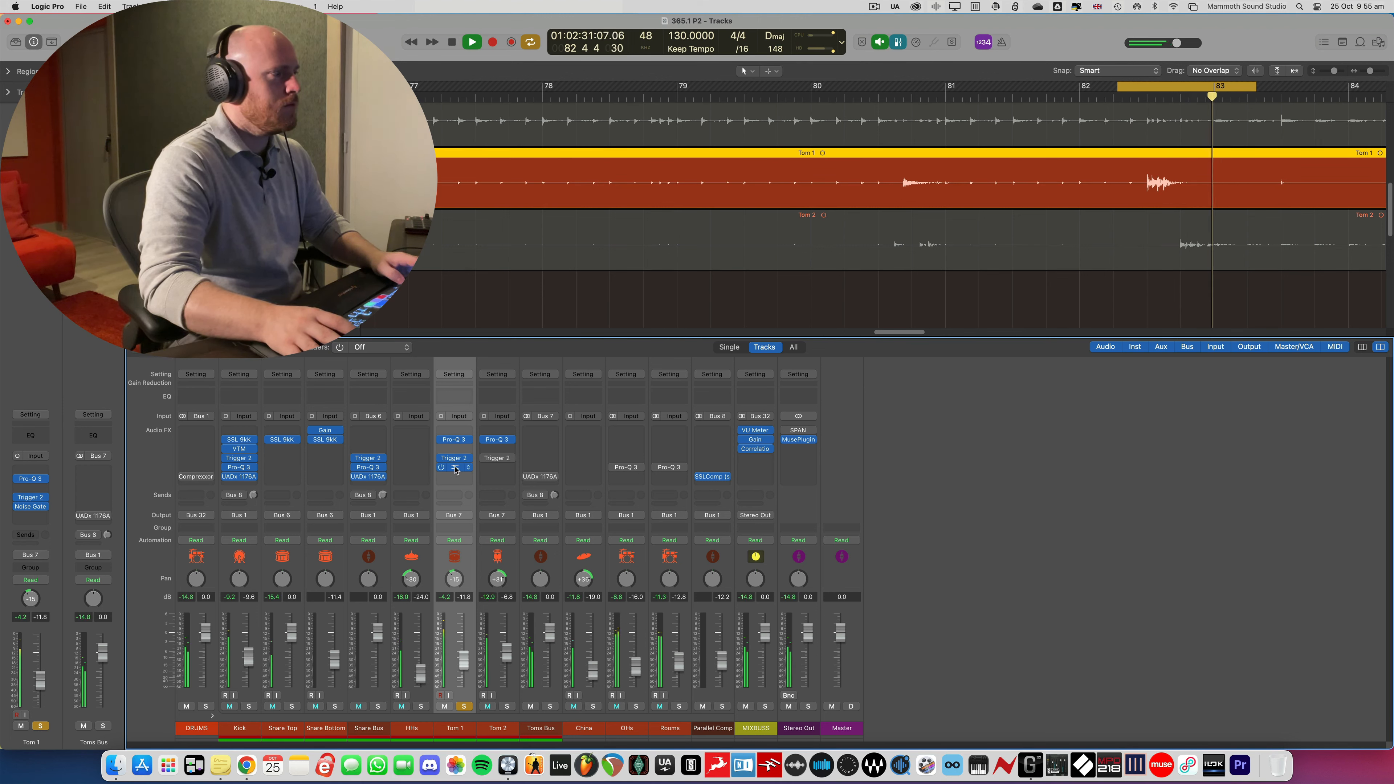
click(455, 469)
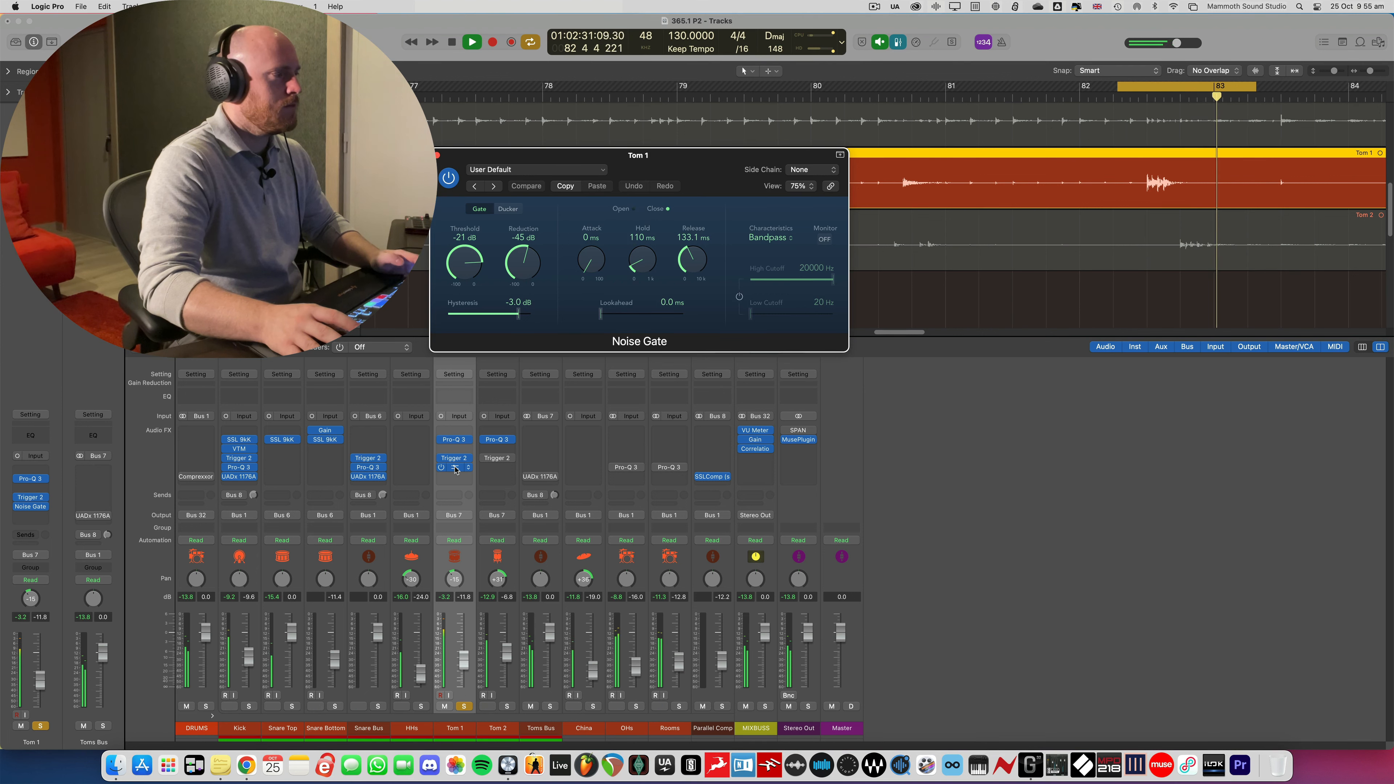
key(space)
key(super+w)
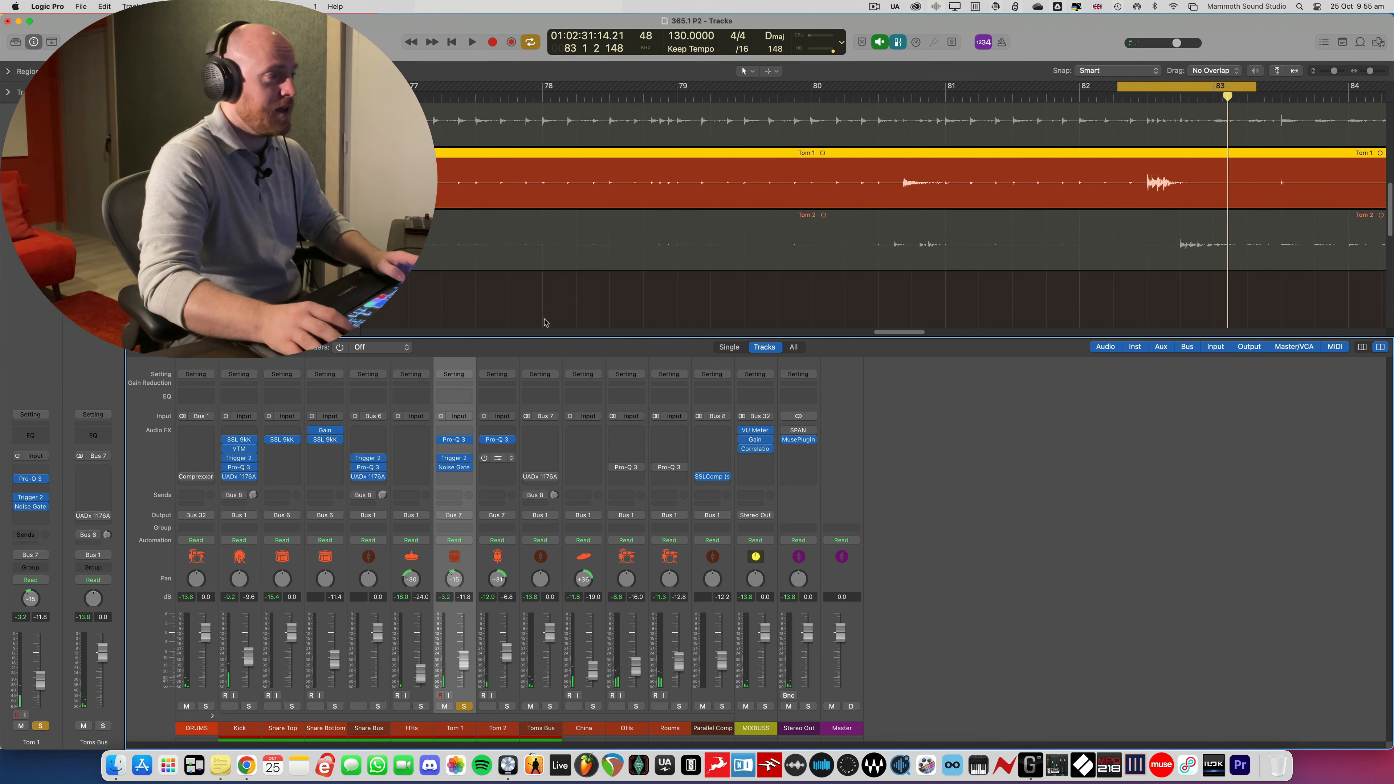
Open Trigger 2 on Tom 2, switch the solo from Tom 1 to Tom 2 and enable the plugin while the fill loops
click(497, 458)
drag(693, 170, 729, 174)
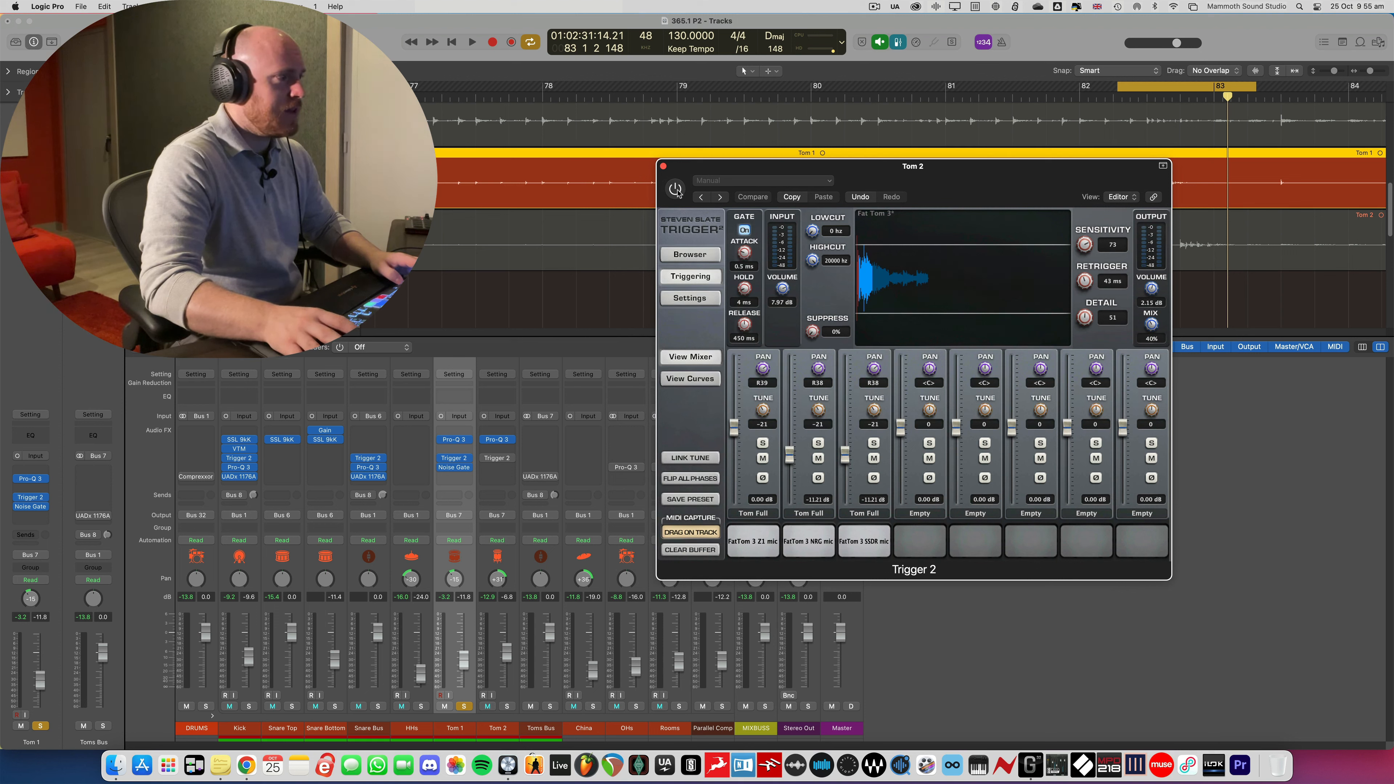
key(space)
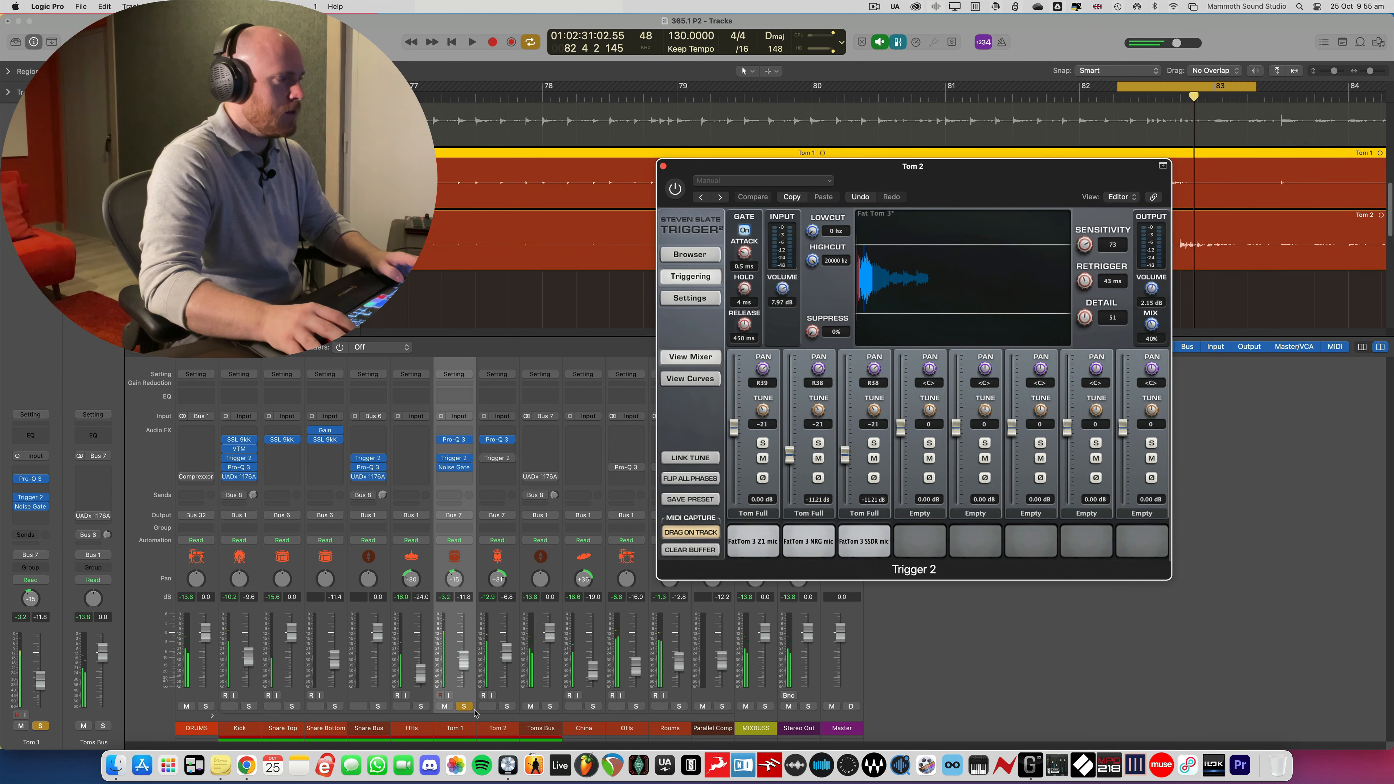
click(463, 707)
click(506, 707)
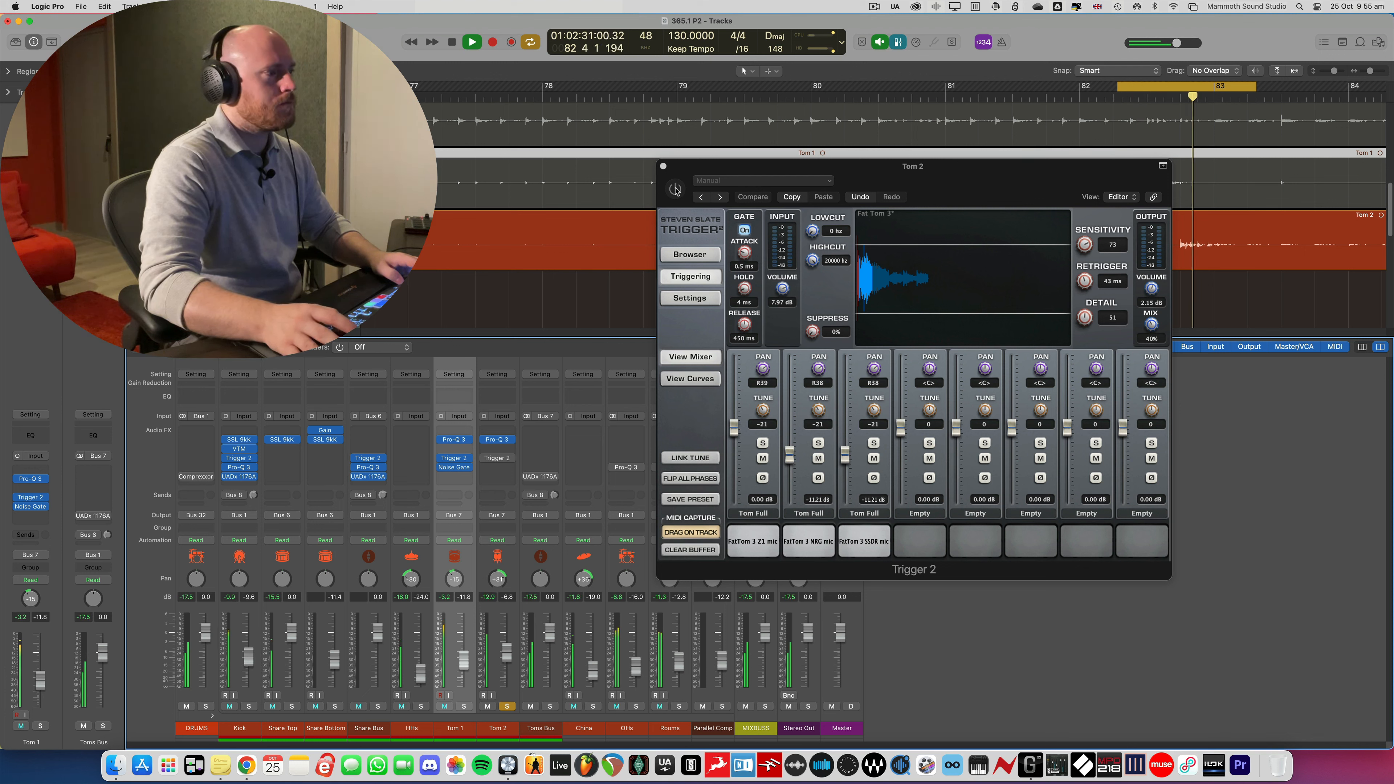
click(675, 189)
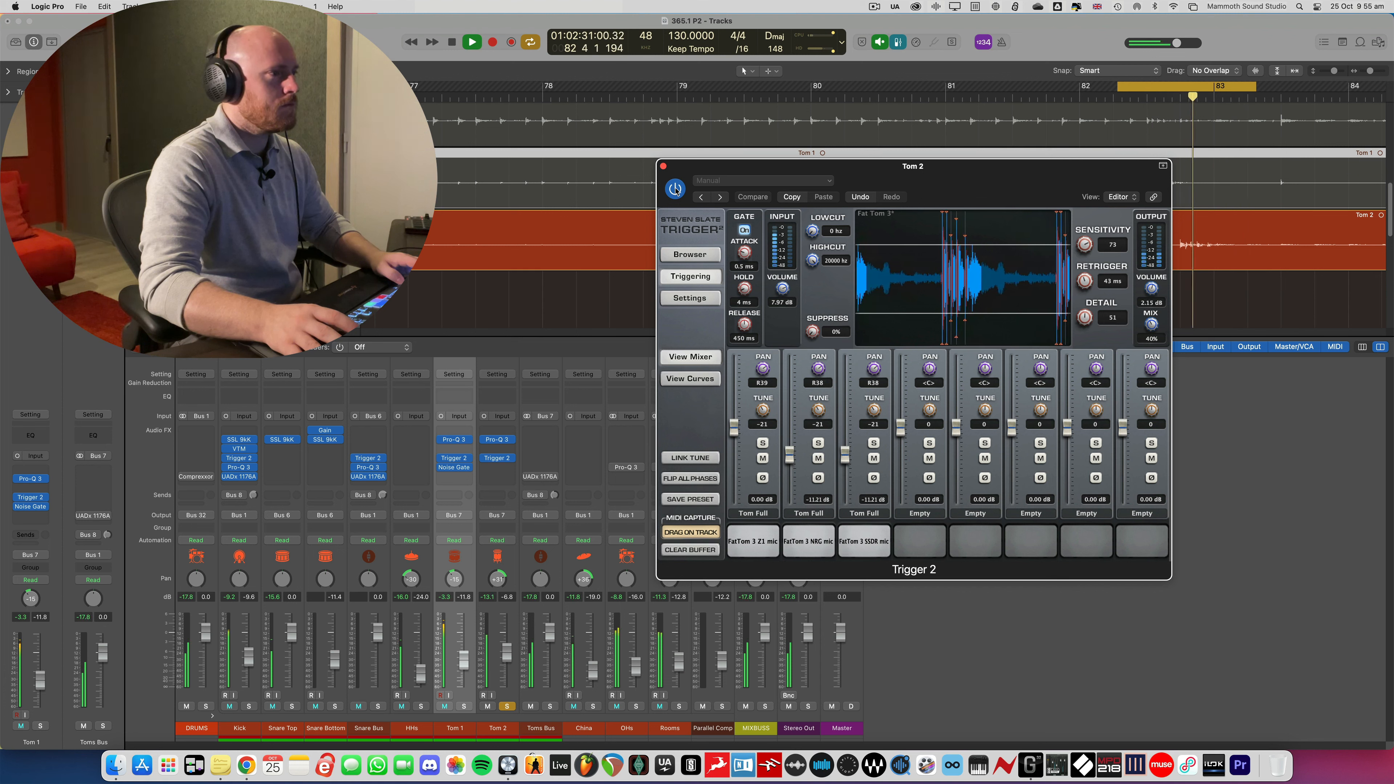
key(space)
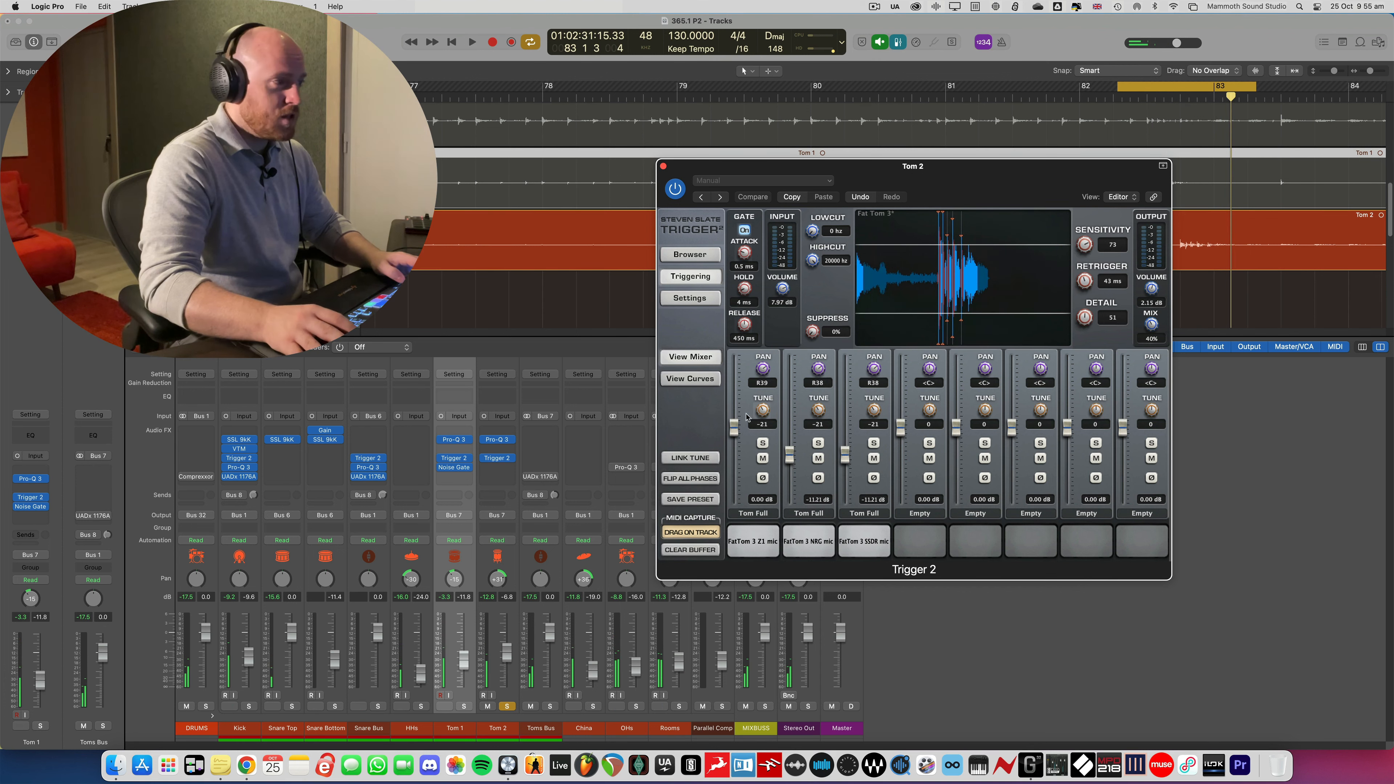
Reset the tuning of Tom 2's three Trigger 2 samples to 0 and compare the fill with the plugin on and bypassed
alt+click(763, 411)
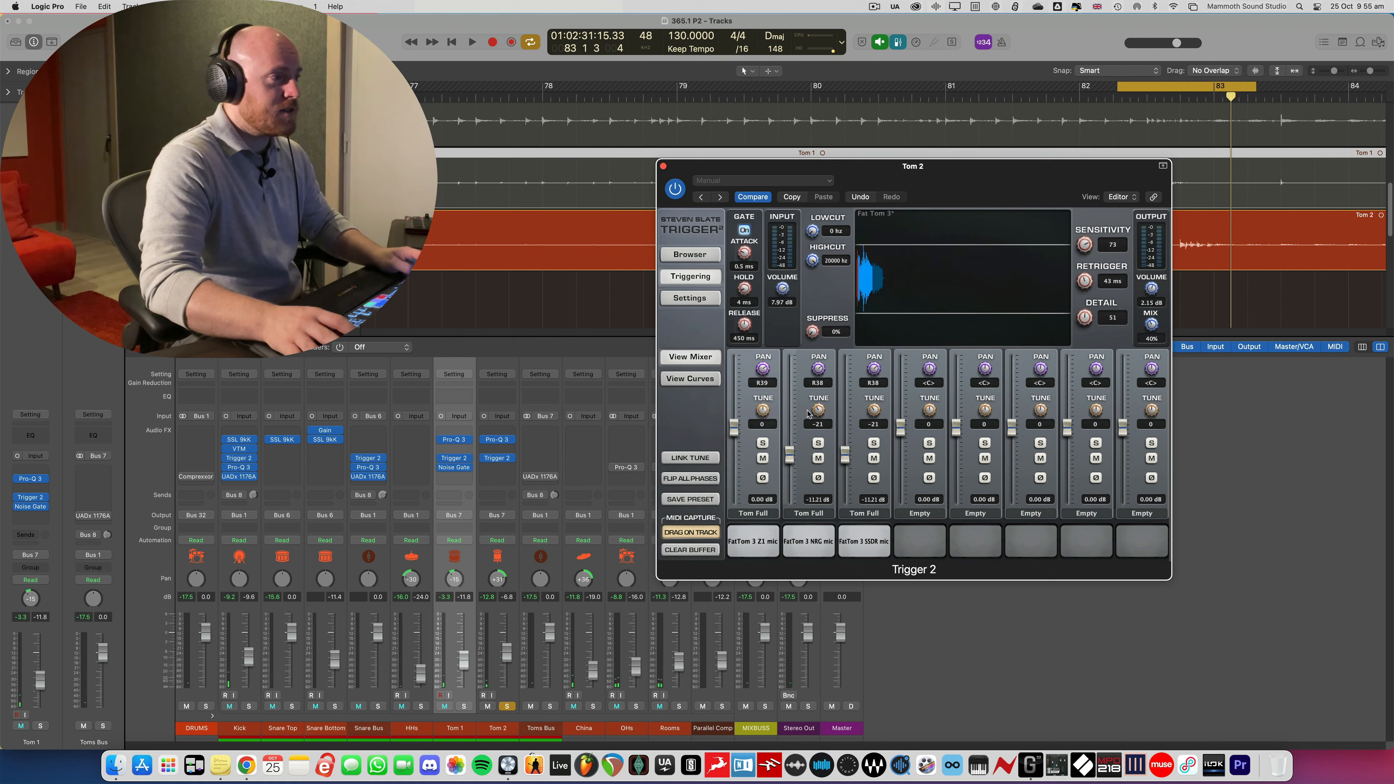
alt+click(818, 410)
alt+click(873, 410)
key(space)
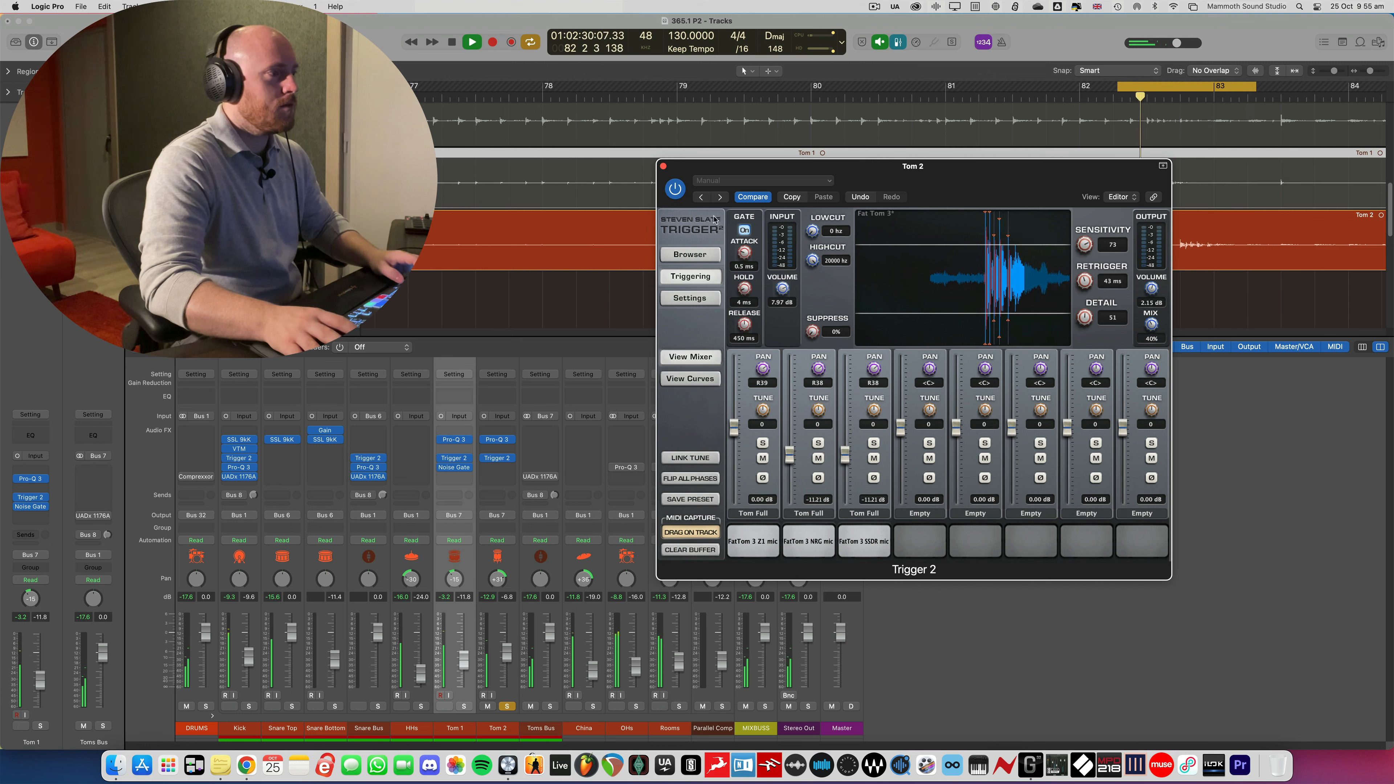
click(681, 195)
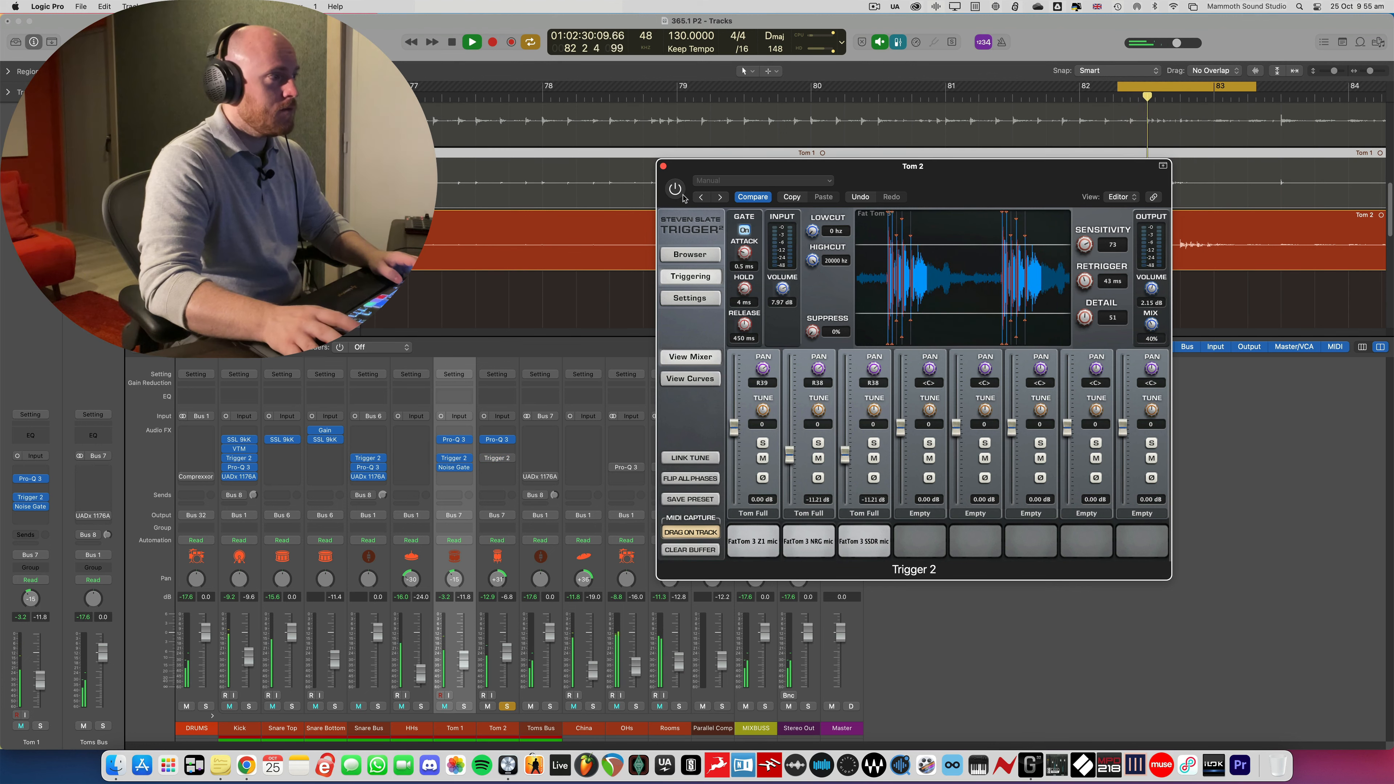
key(space)
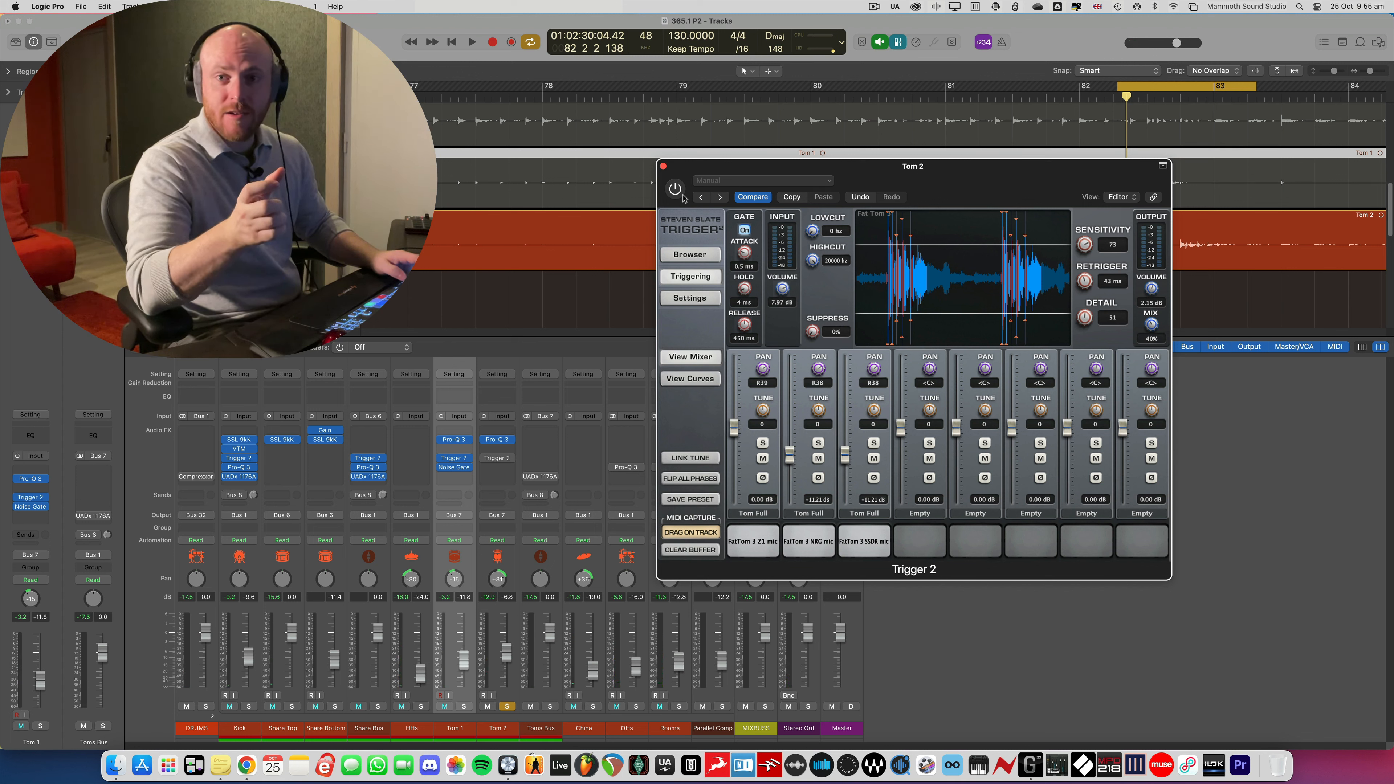
key(space)
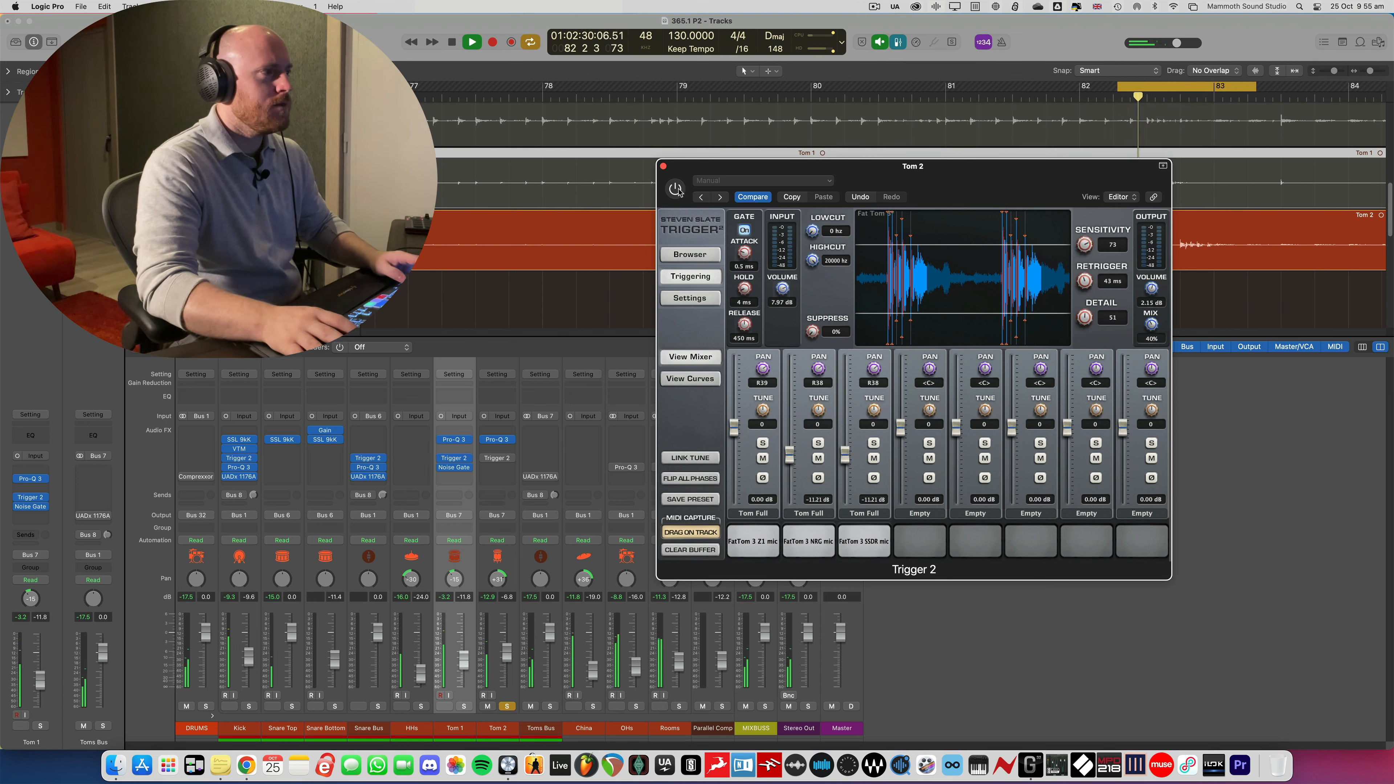
key(space)
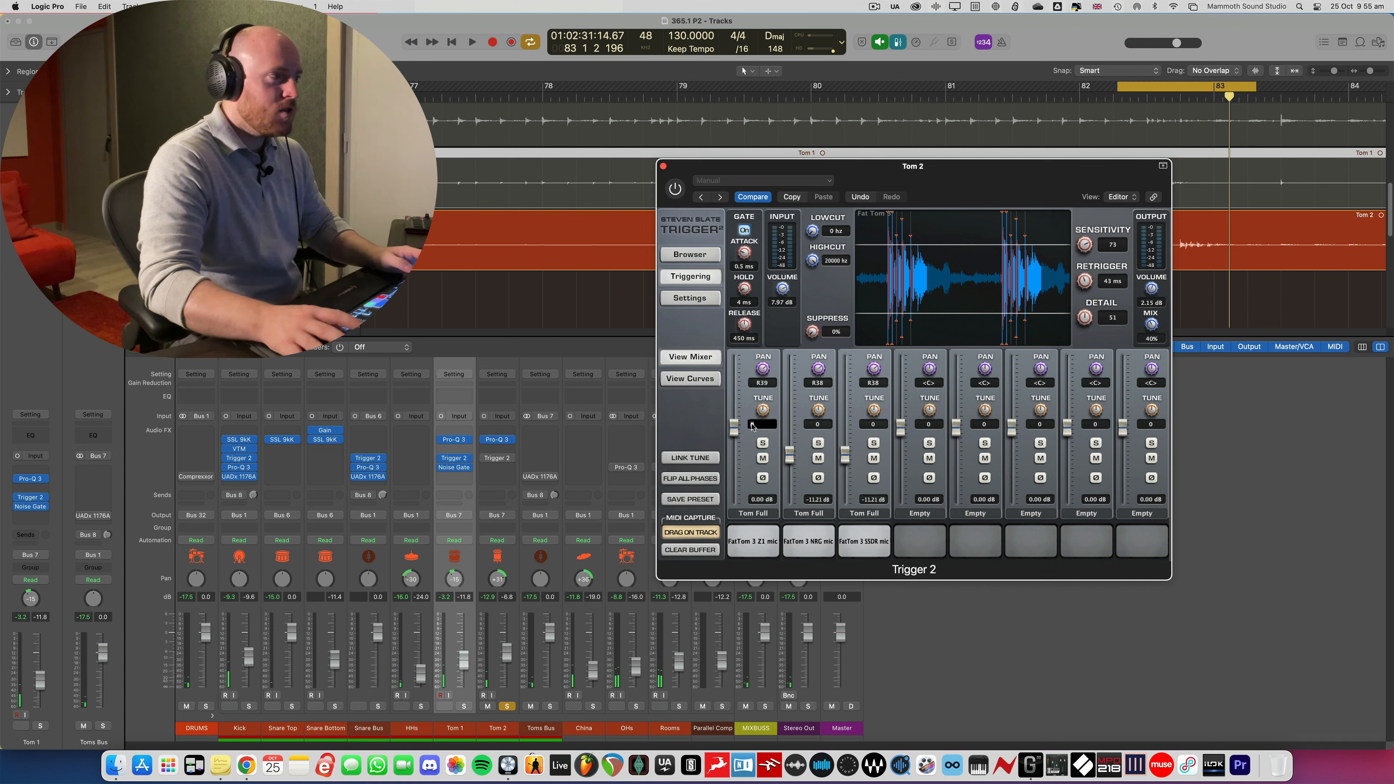
Set the tuning of all three Tom 2 samples to -21 and audition the fill with Trigger 2 bypassed and enabled
key(Return)
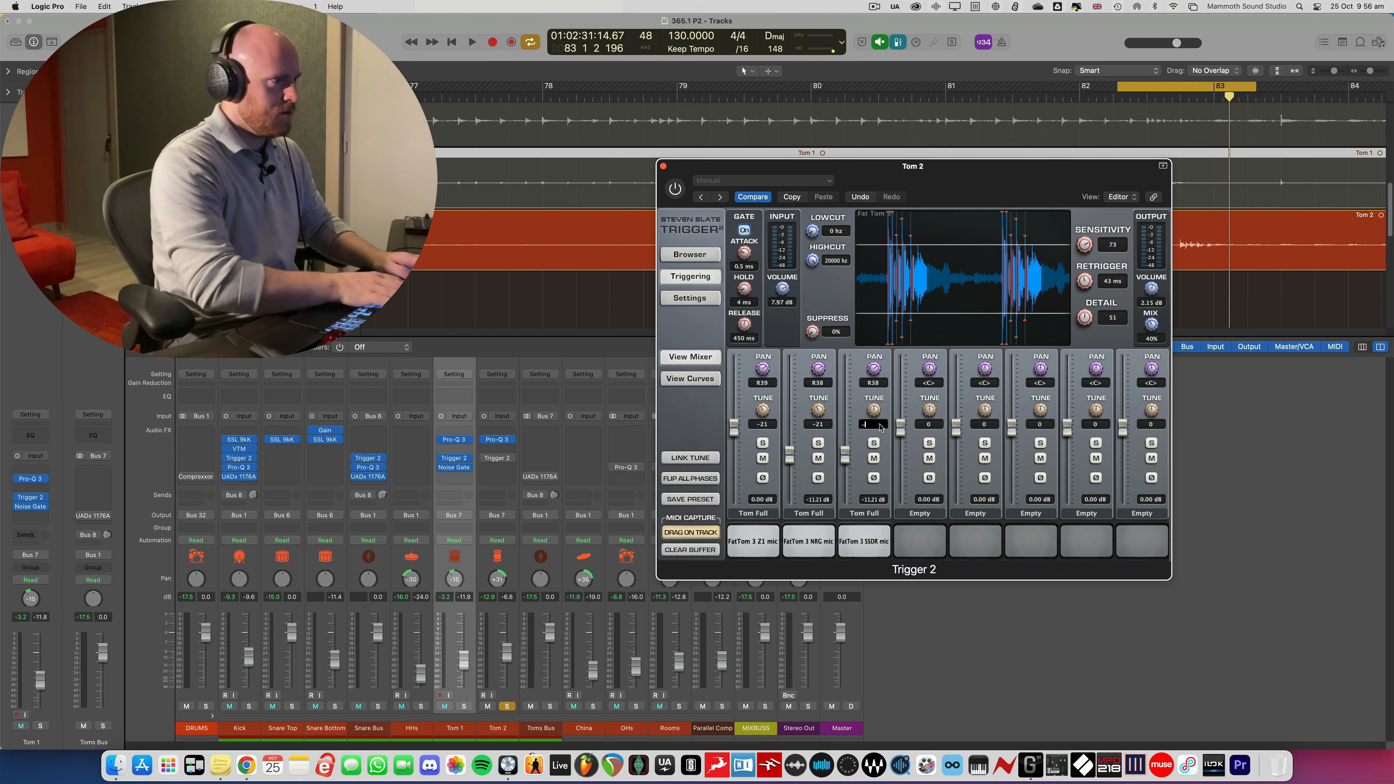
key(space)
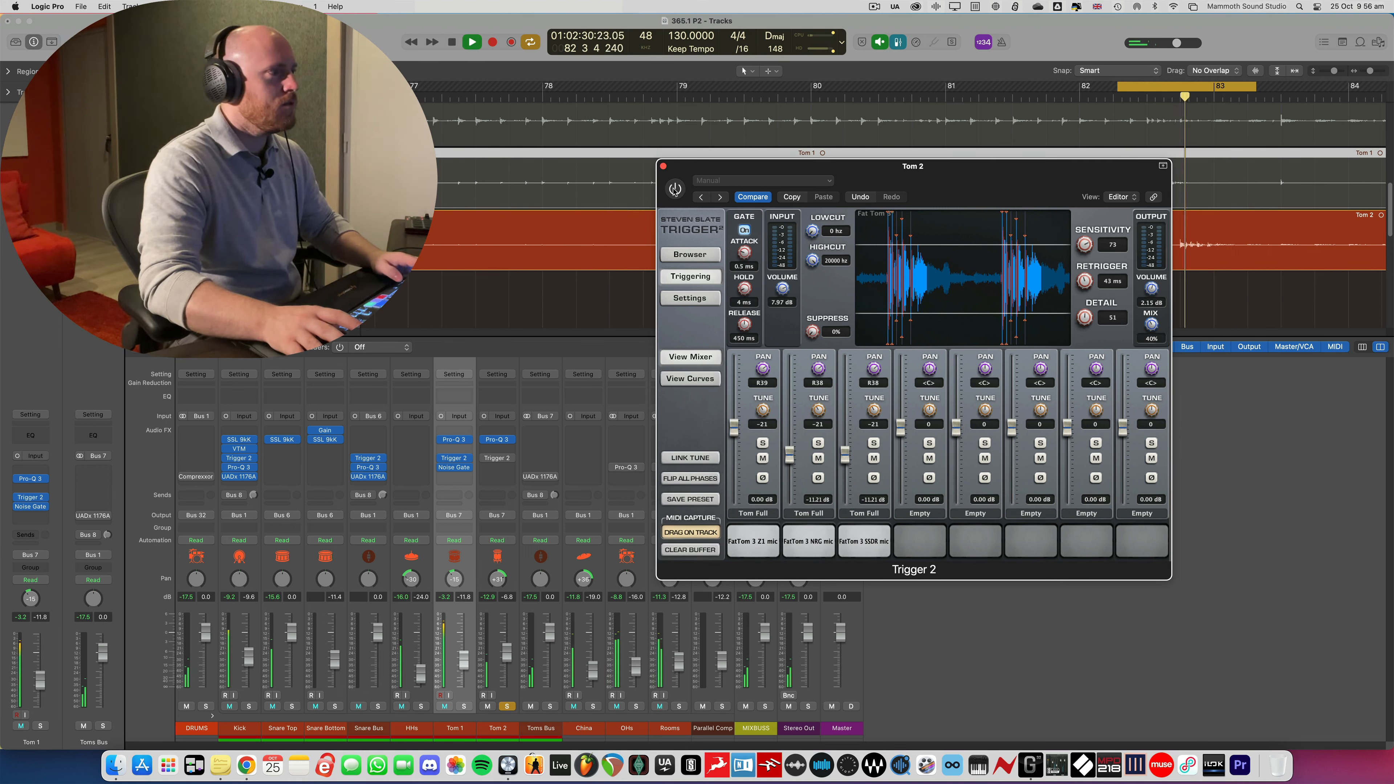
key(space)
key(space)
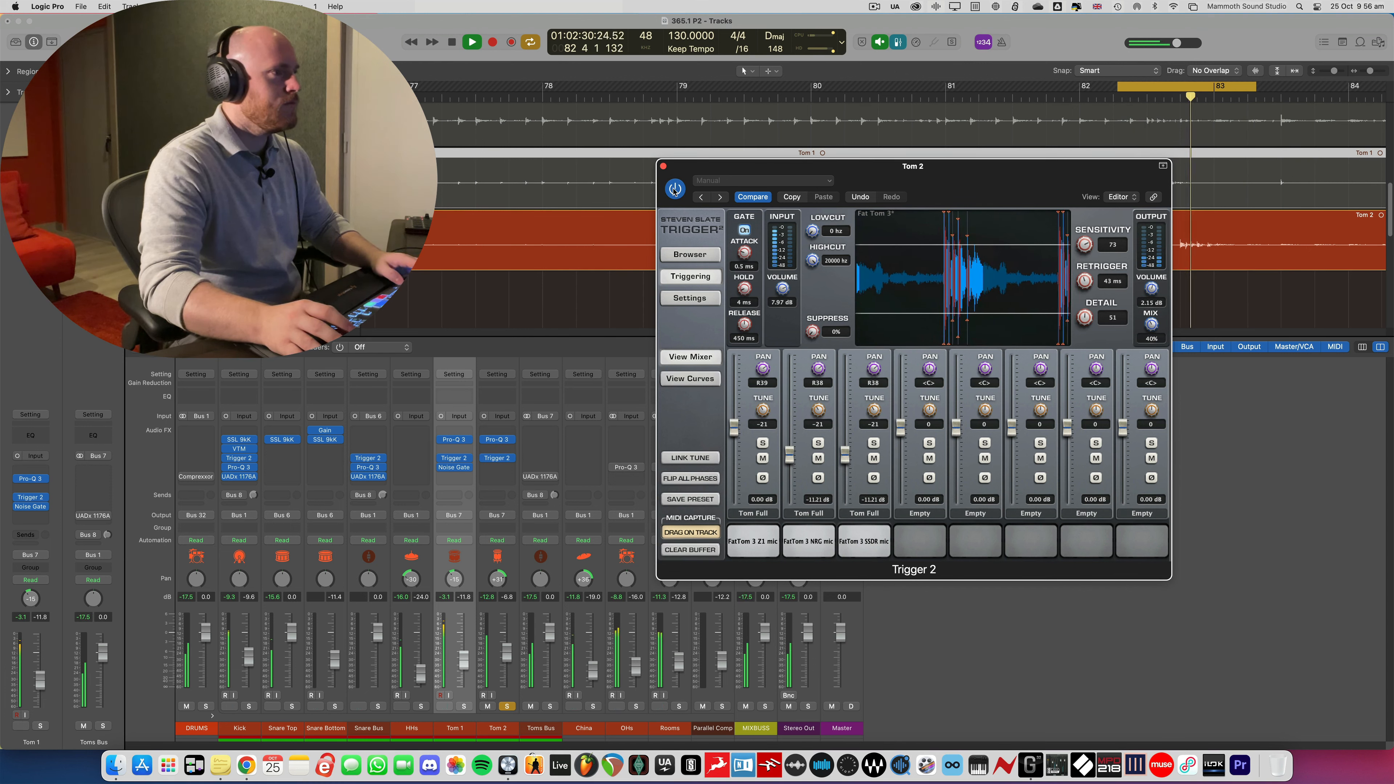
key(space)
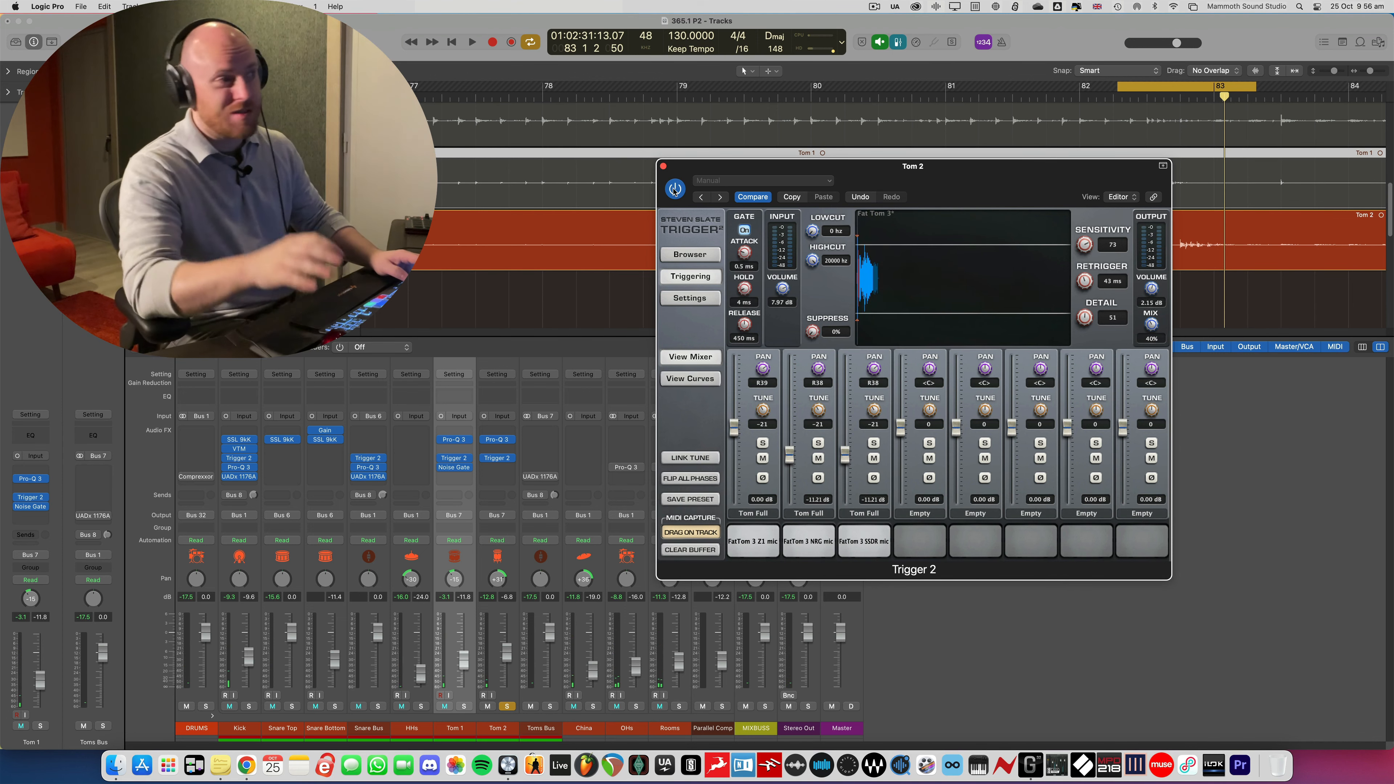
Close Trigger 2, solo the Toms Bus instead of Tom 2 and enable its UADx 1176A compressor during playback
click(663, 166)
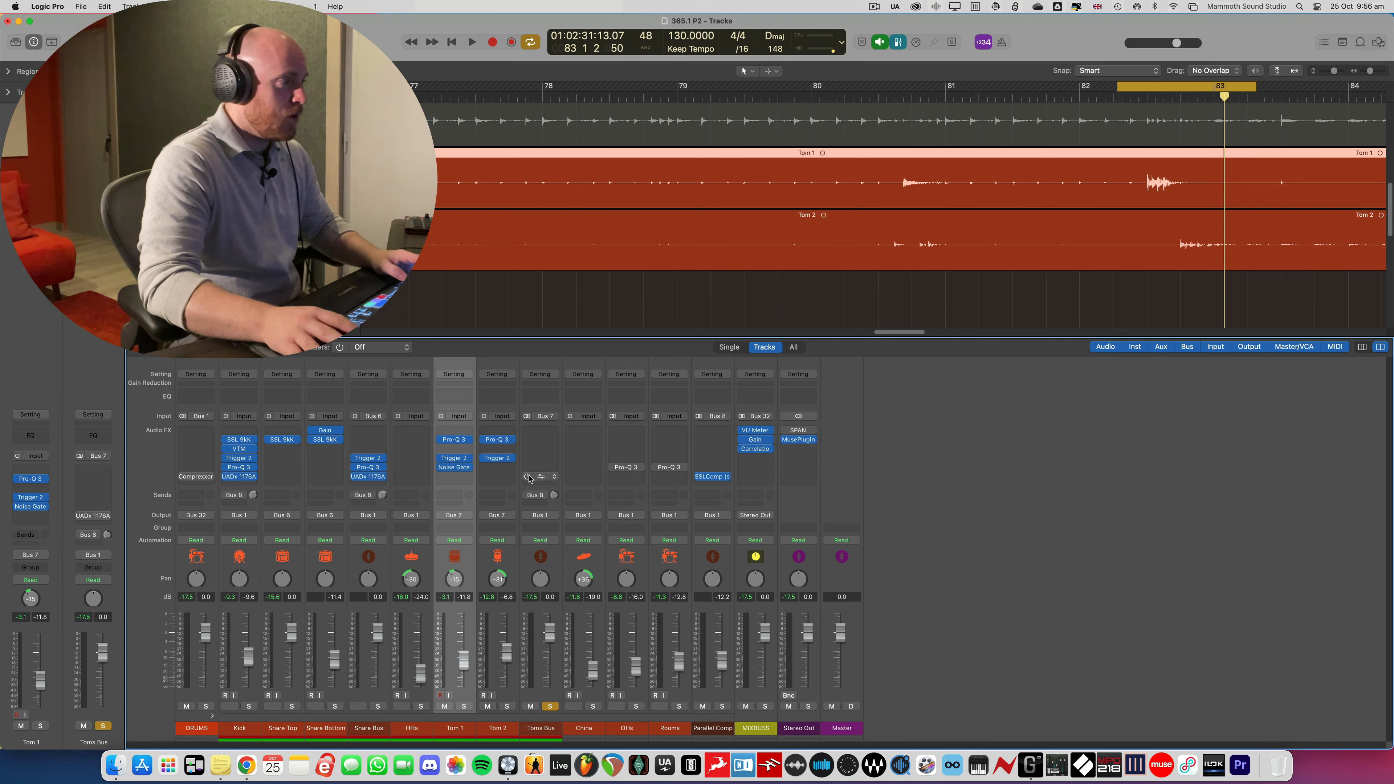
key(space)
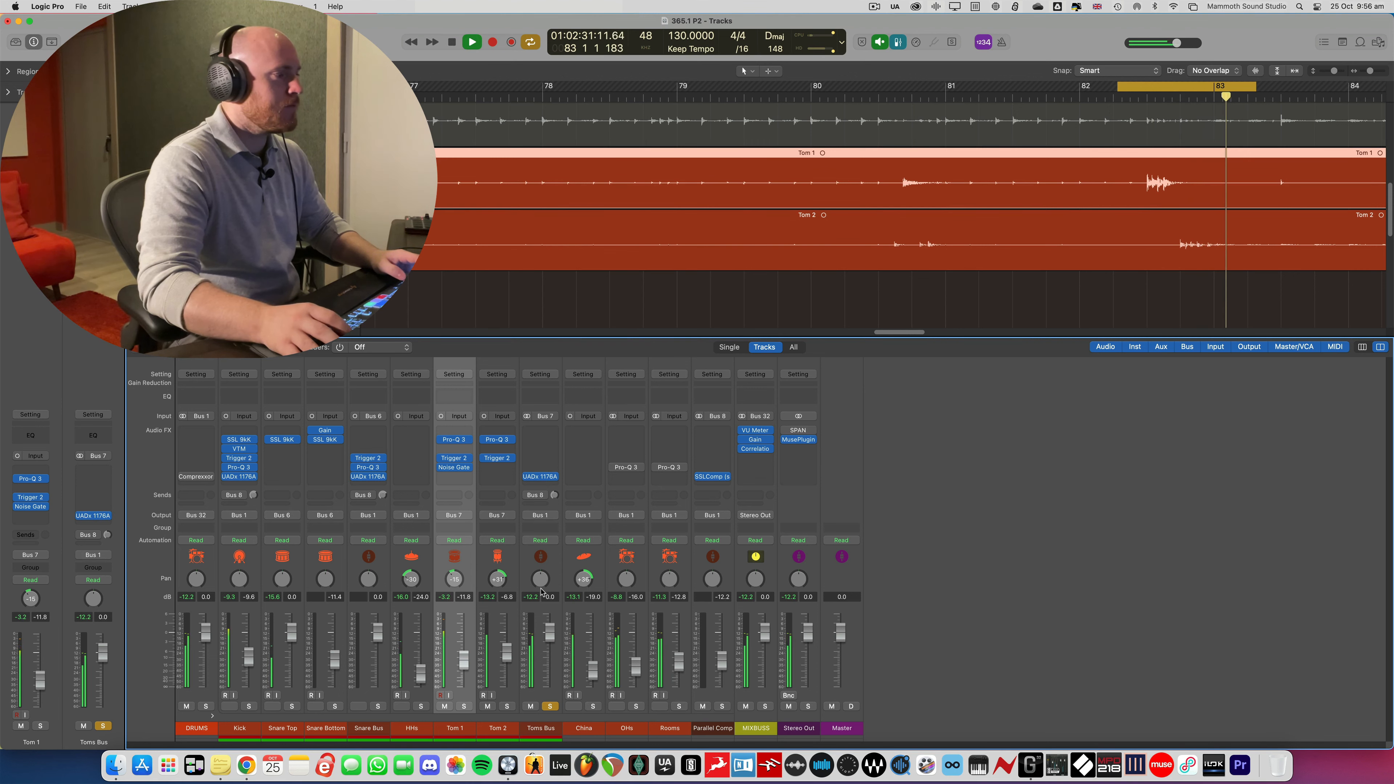
Unsolo the Toms Bus, turn off the cycle and play the full drum mix from the middle of bar 79
click(549, 706)
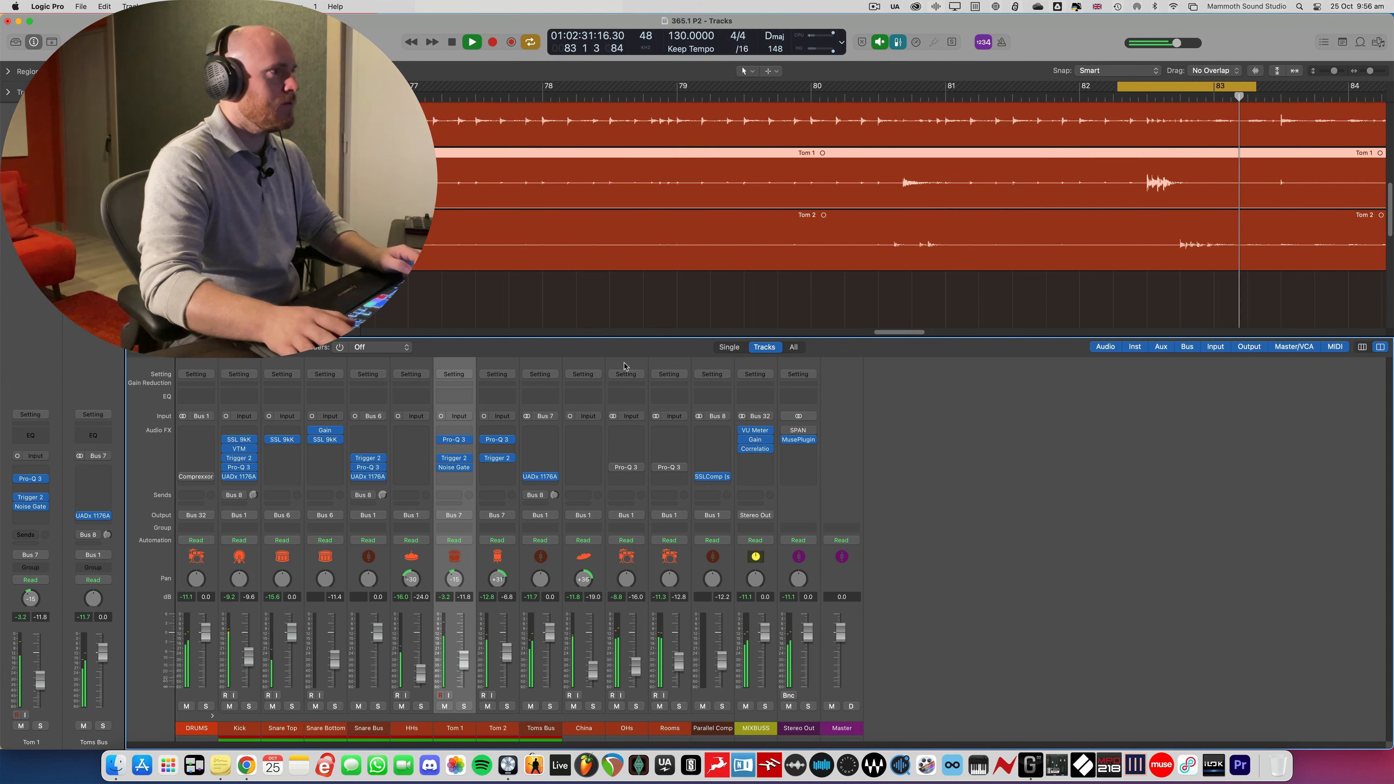
click(763, 94)
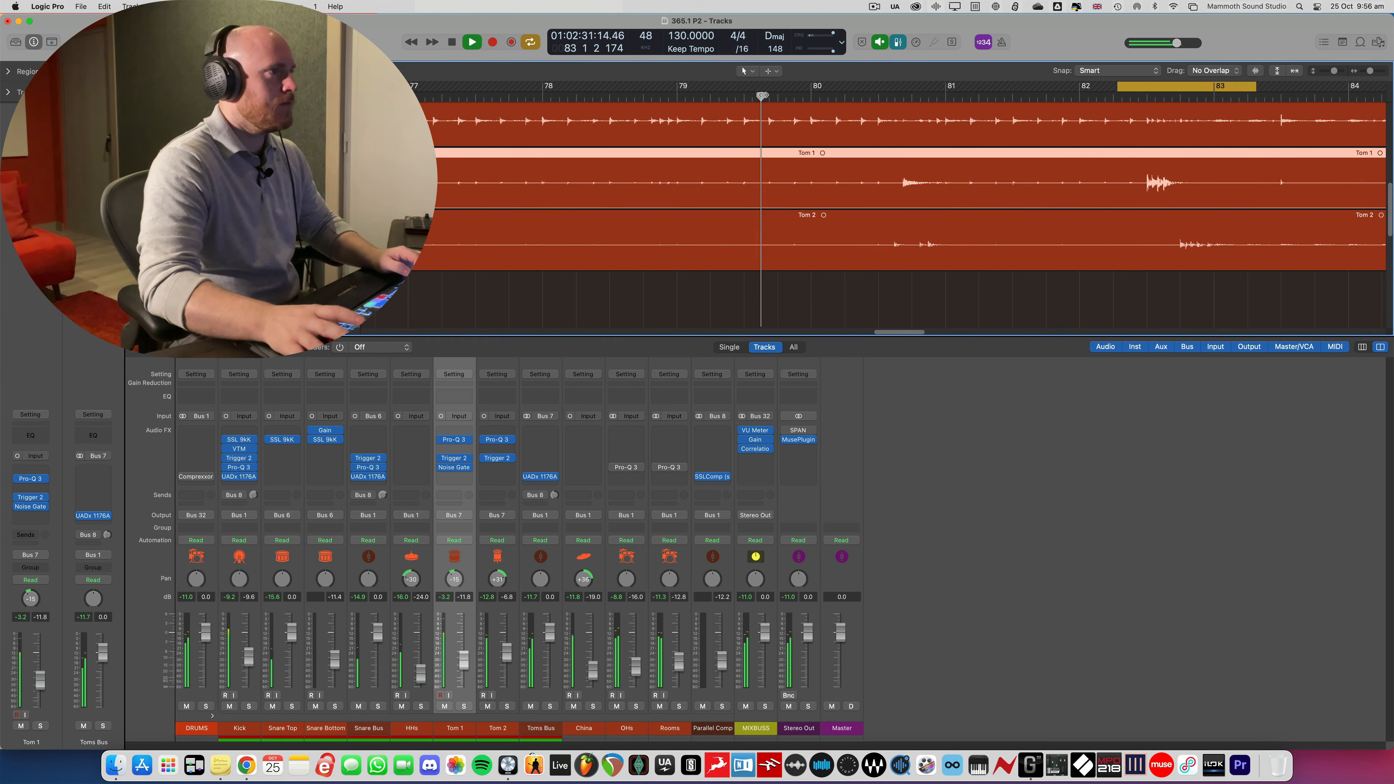
key(c)
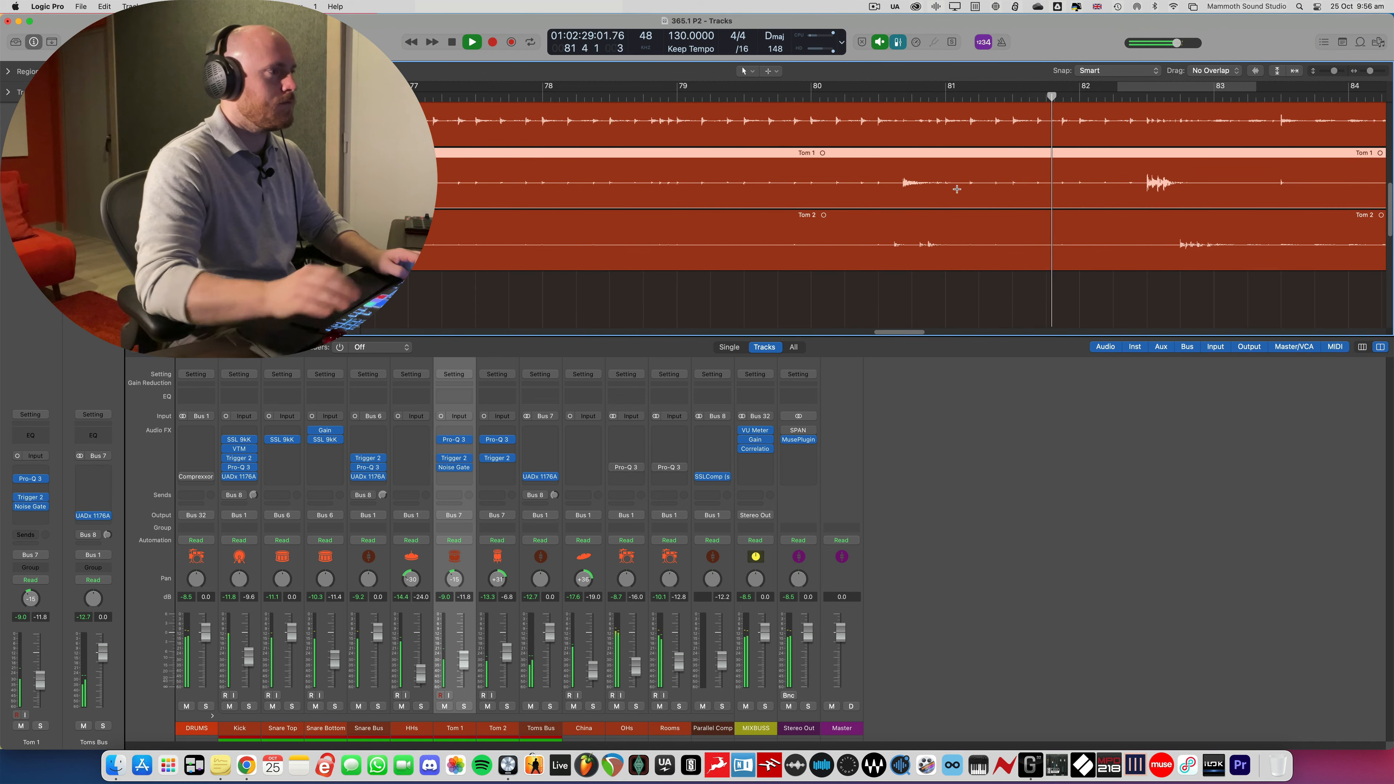
Zoom the arrangement out and hide the mixer to show the full set of drum tracks
key(super+Left)
key(super+Left)
key(super+Left)
key(super+Left)
key(super+Up)
key(super+Up)
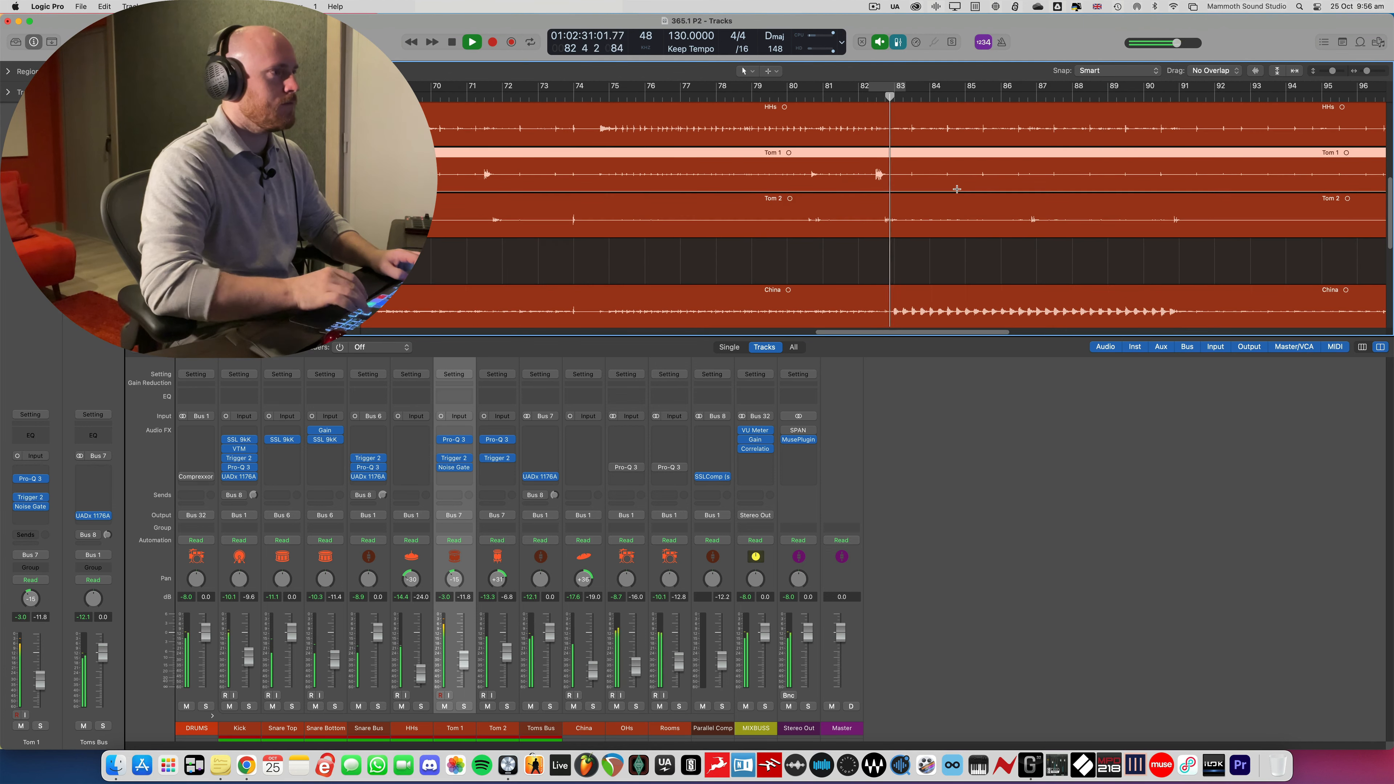
key(x)
key(super+Left)
key(super+Left)
key(super+Left)
key(super+Left)
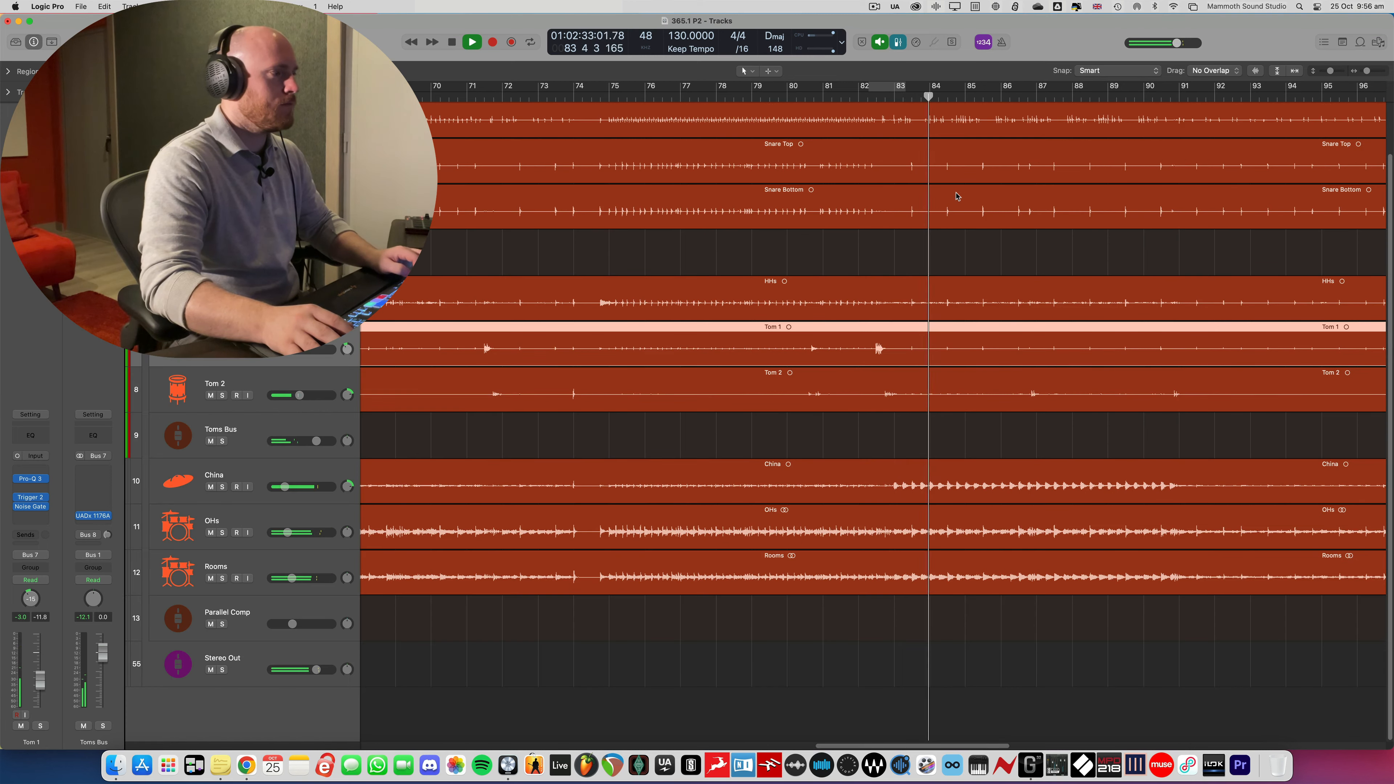
Fit the whole arrangement in view, stop playback and show the mixer again
key(super+Up)
key(super+Up)
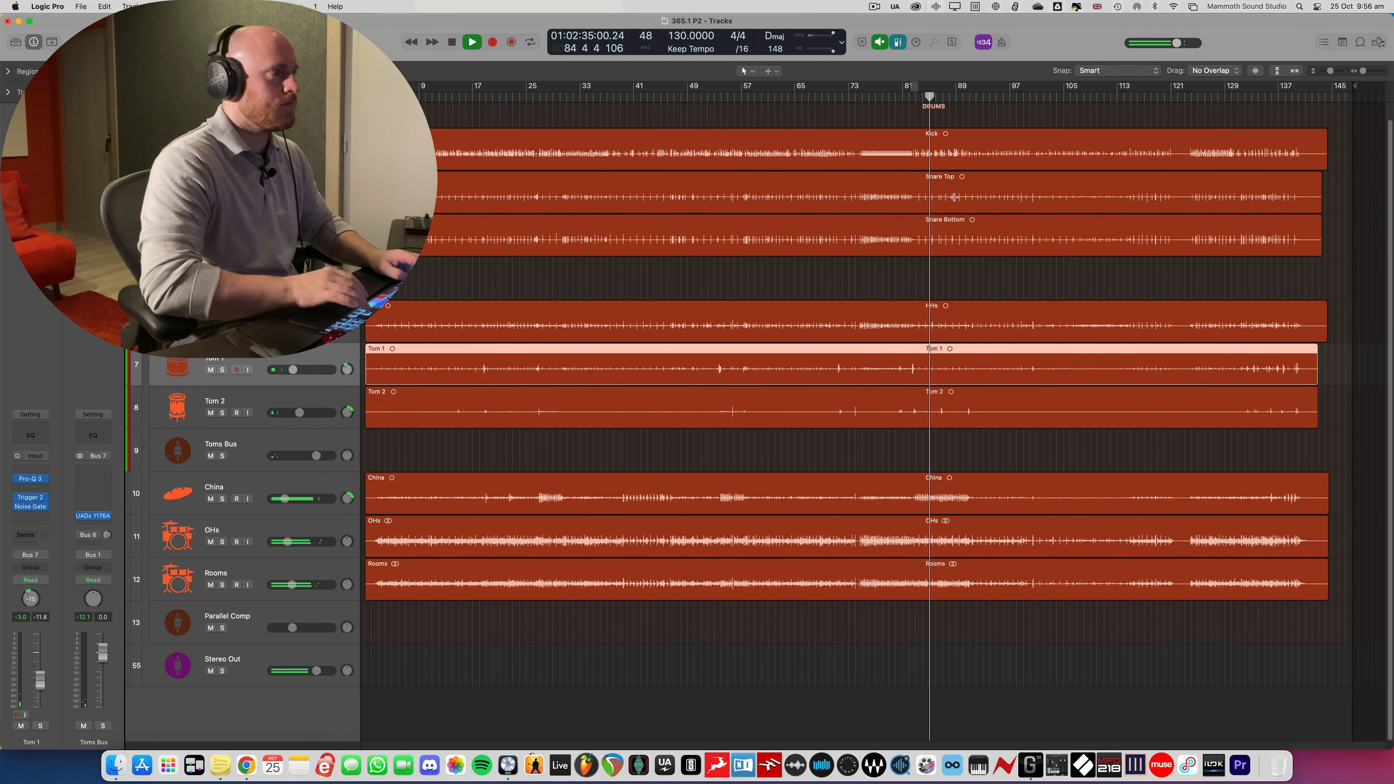
key(space)
key(x)
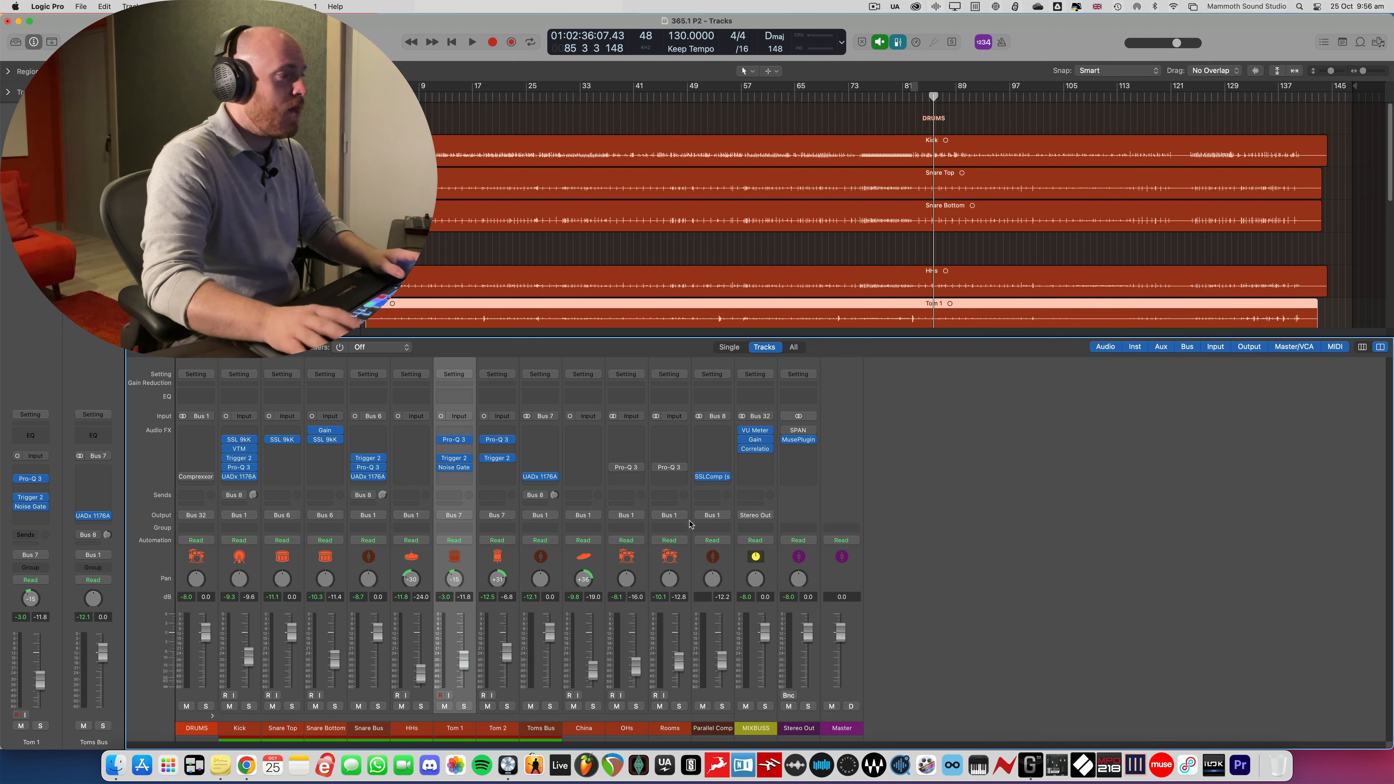
Enable Pro-Q 3 on the OHs and Rooms channels together and compare it bypassed and active during playback
click(638, 566)
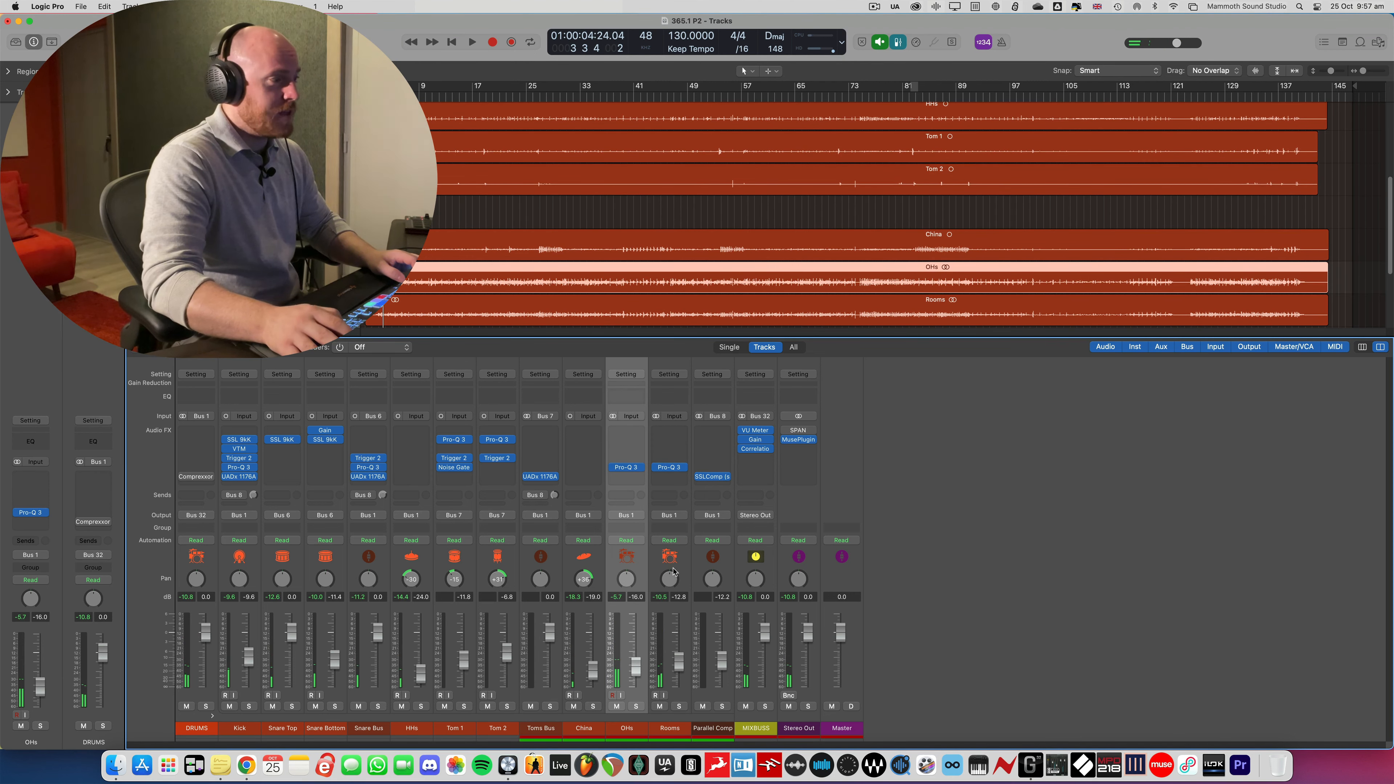
shift+click(655, 563)
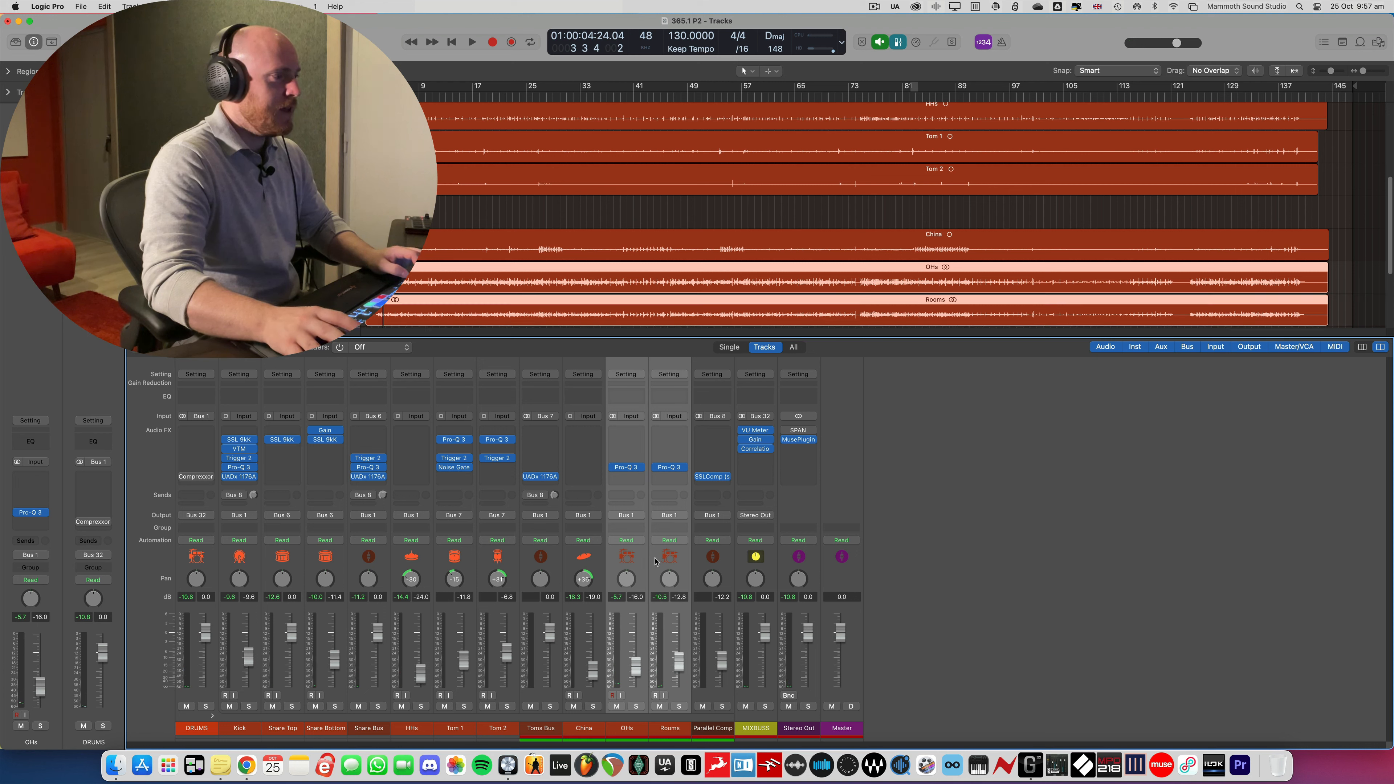
click(613, 468)
key(space)
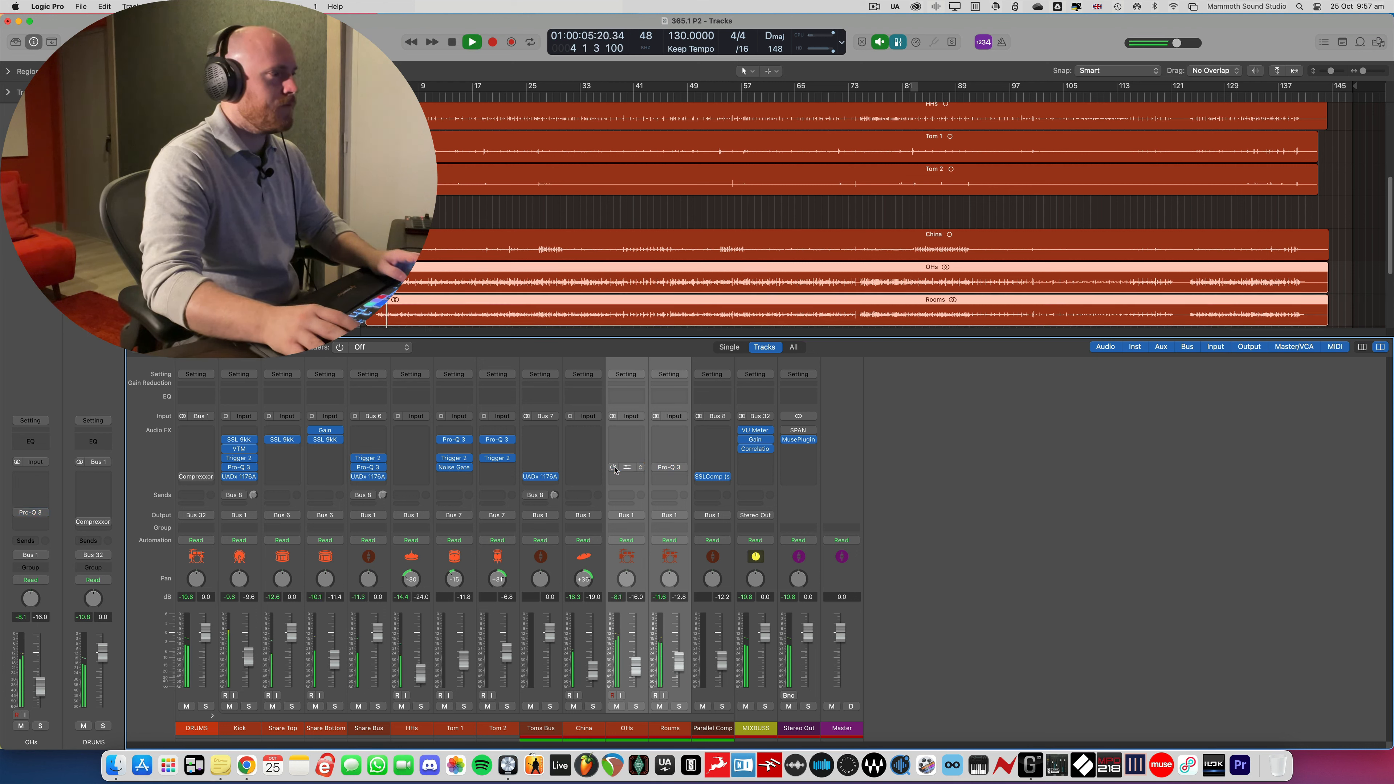
click(613, 468)
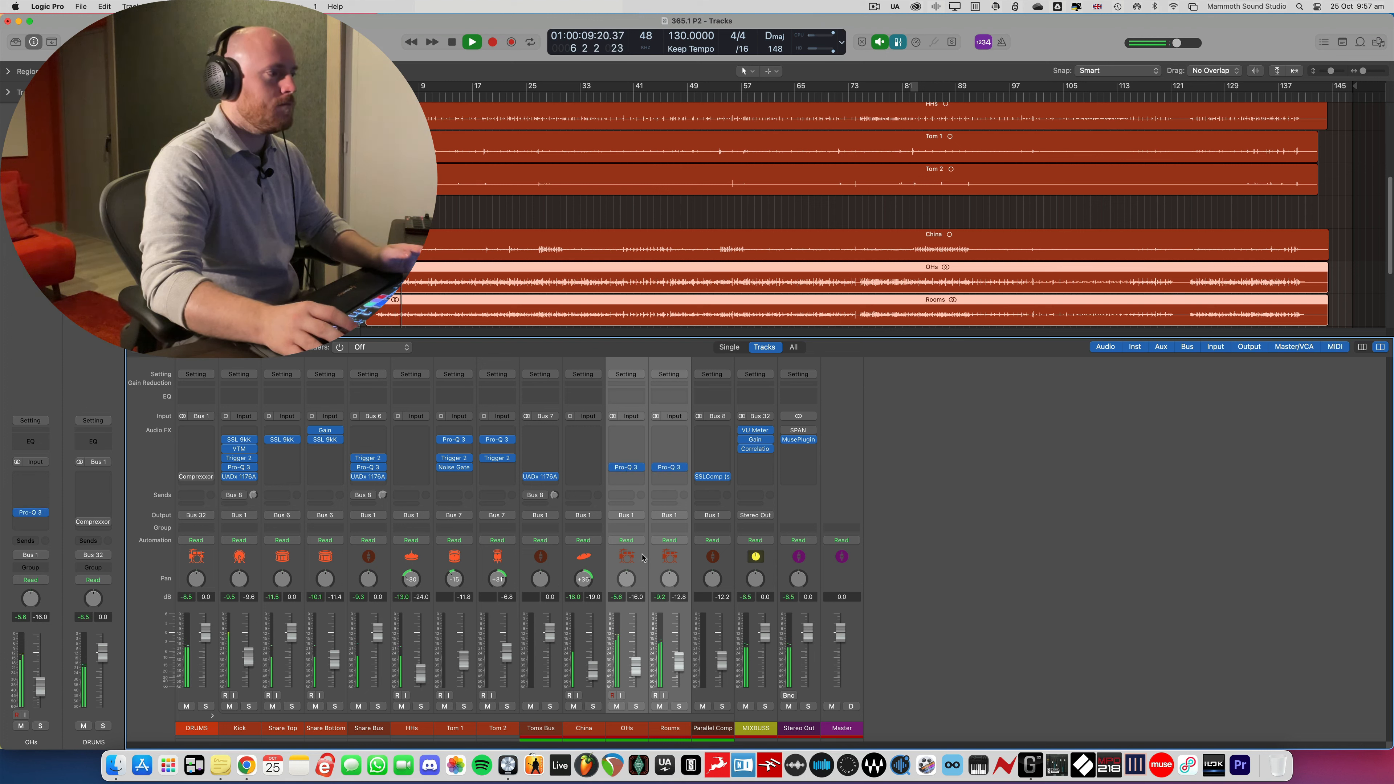
key(space)
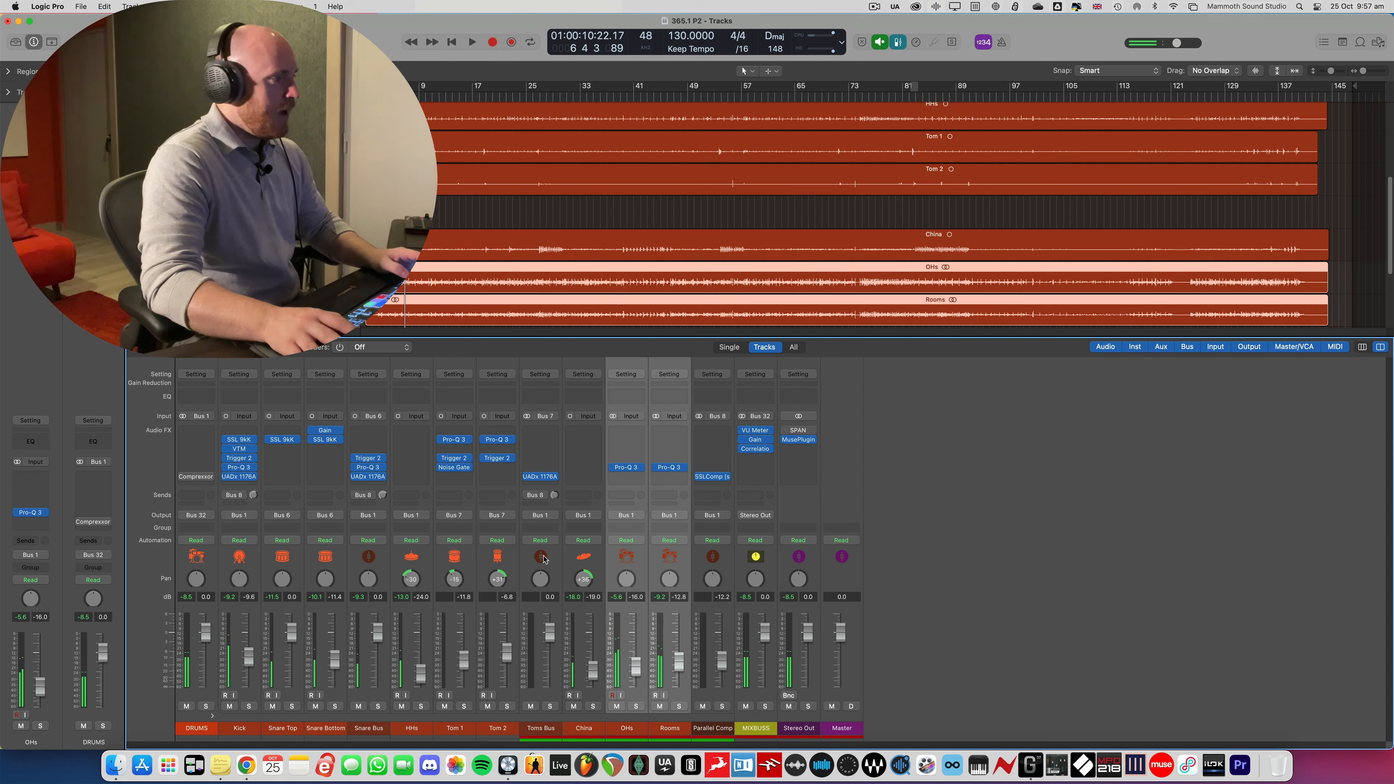
Go through the Toms Bus, Snare Bus and Kick channels and open SSLComp on the Parallel Comp channel
click(543, 558)
click(383, 561)
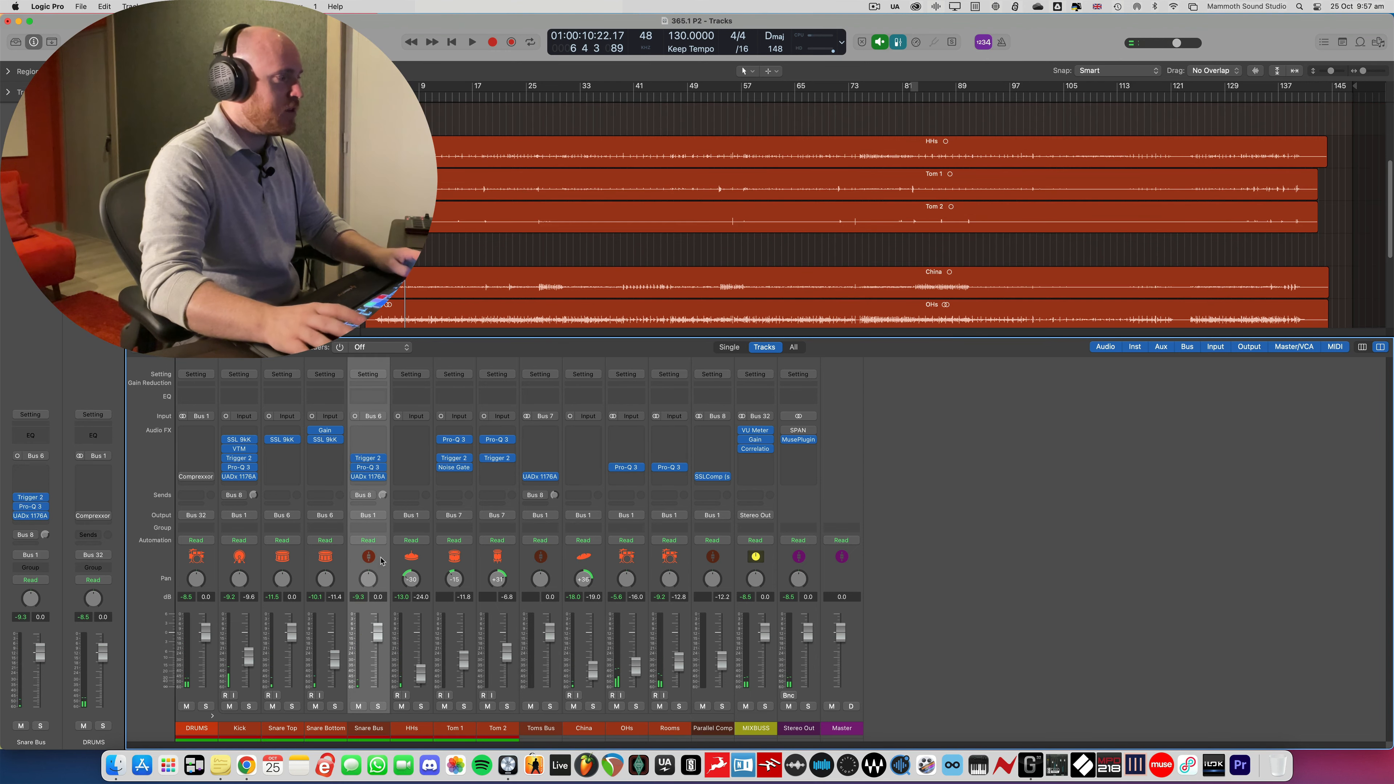
click(251, 565)
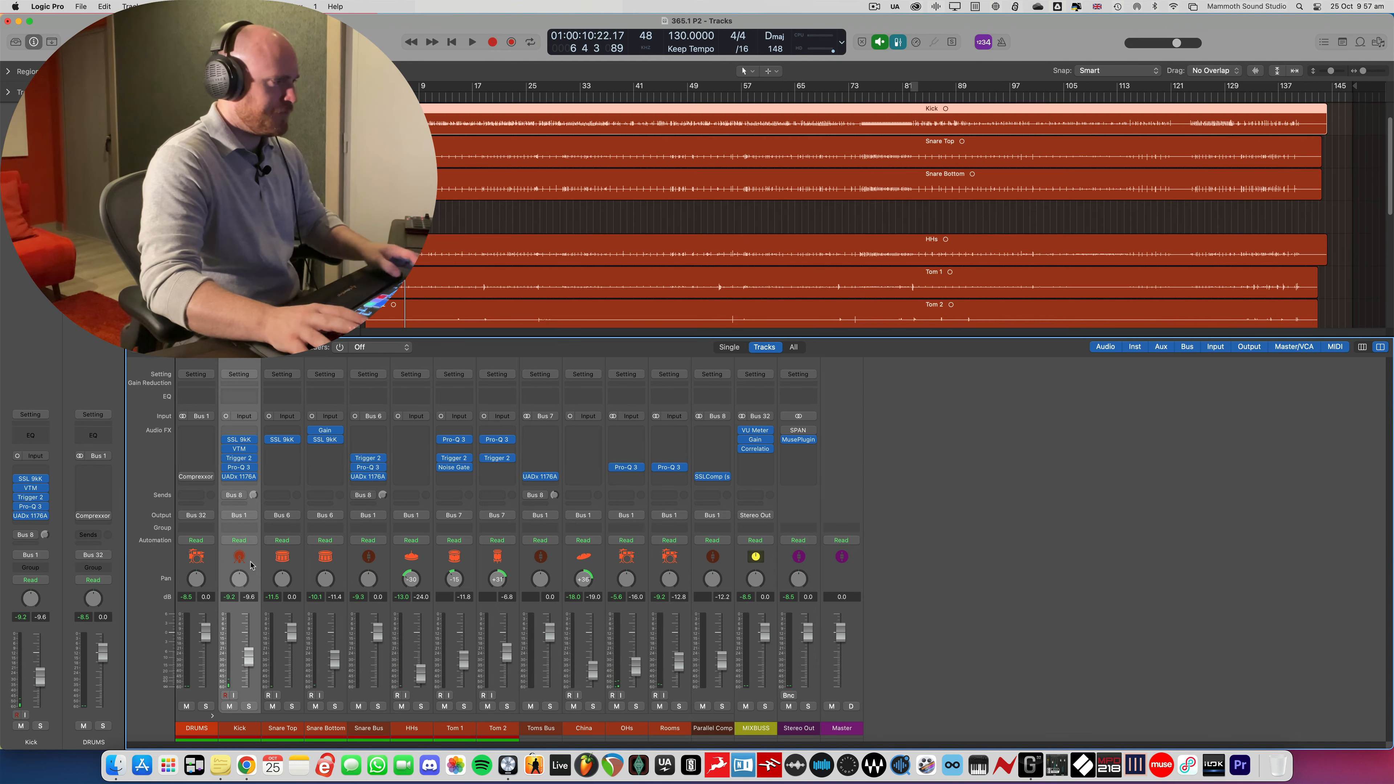
click(716, 480)
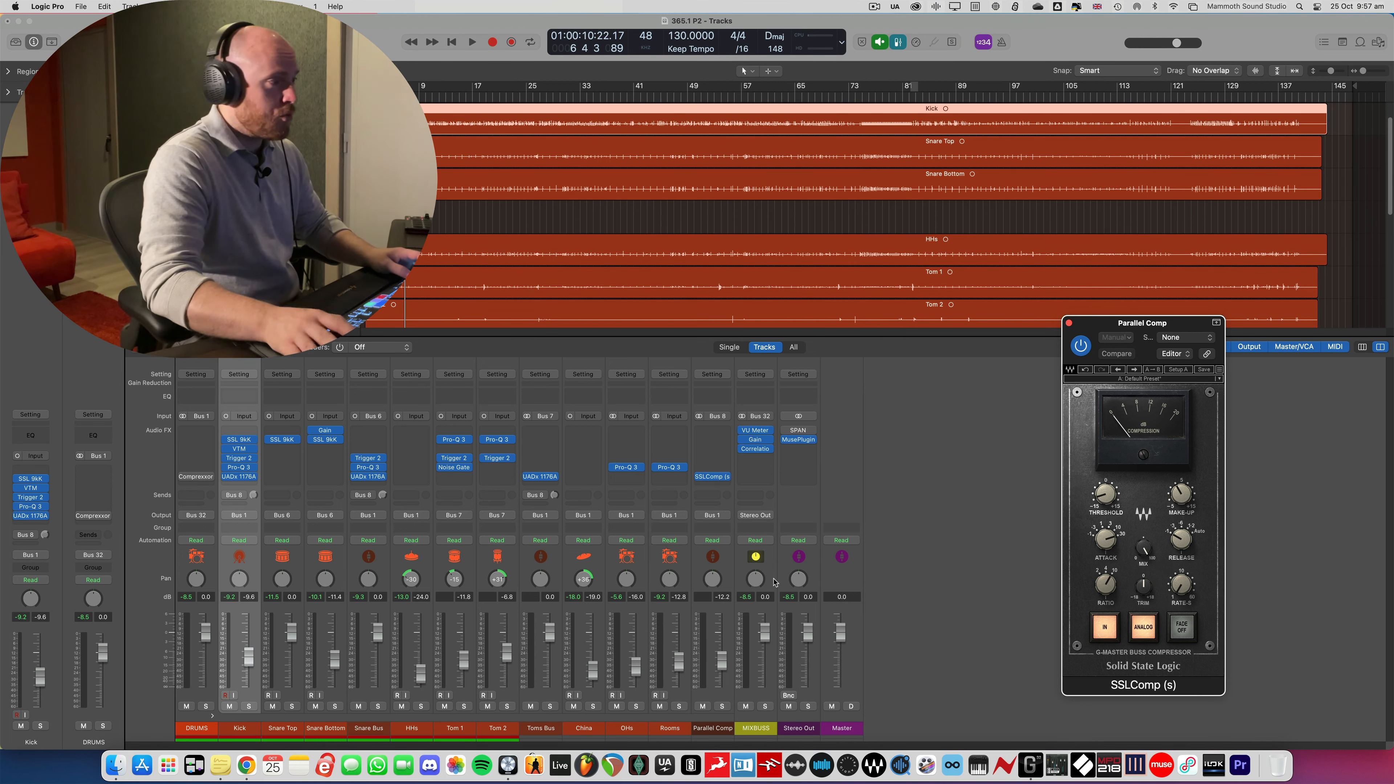
Select the Toms Bus, Snare Bus and Kick channels together and enable their Bus 8 sends
click(527, 563)
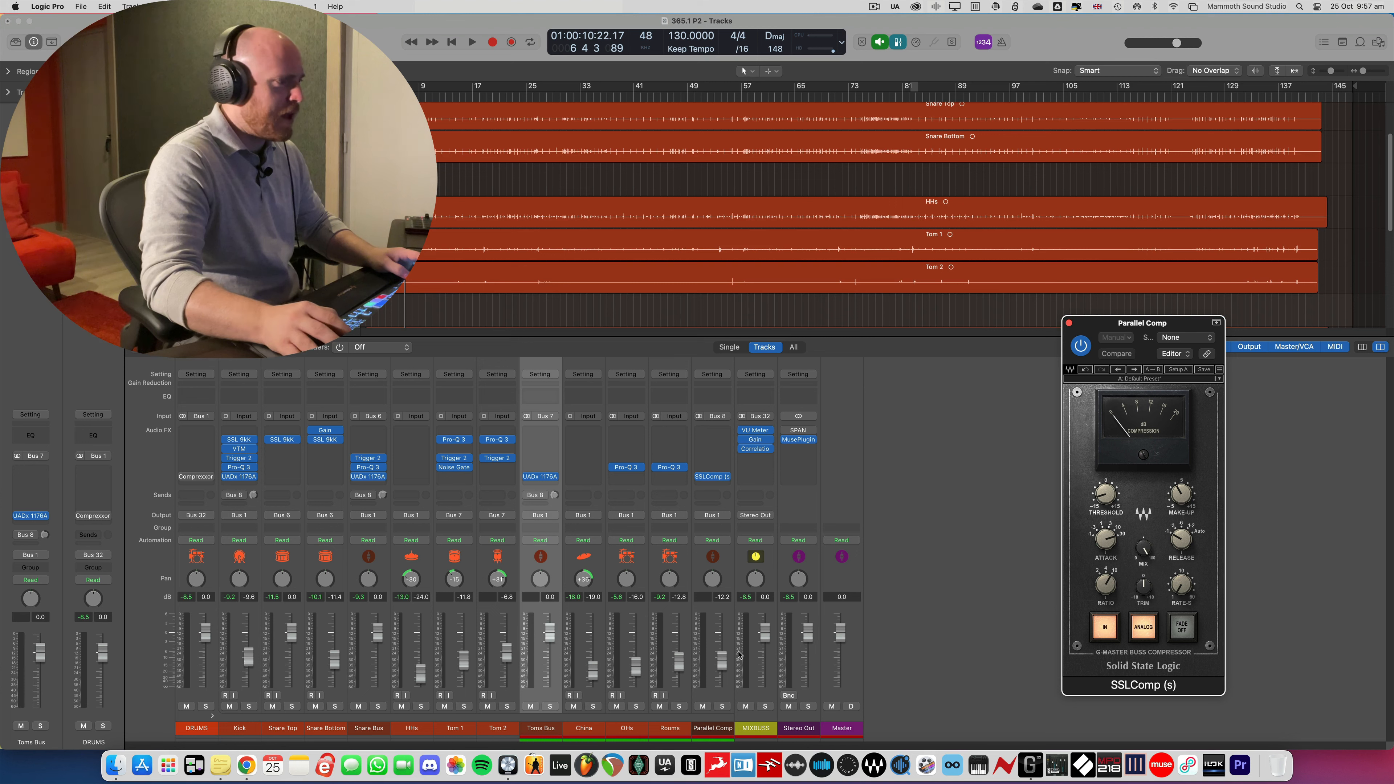
shift+click(349, 563)
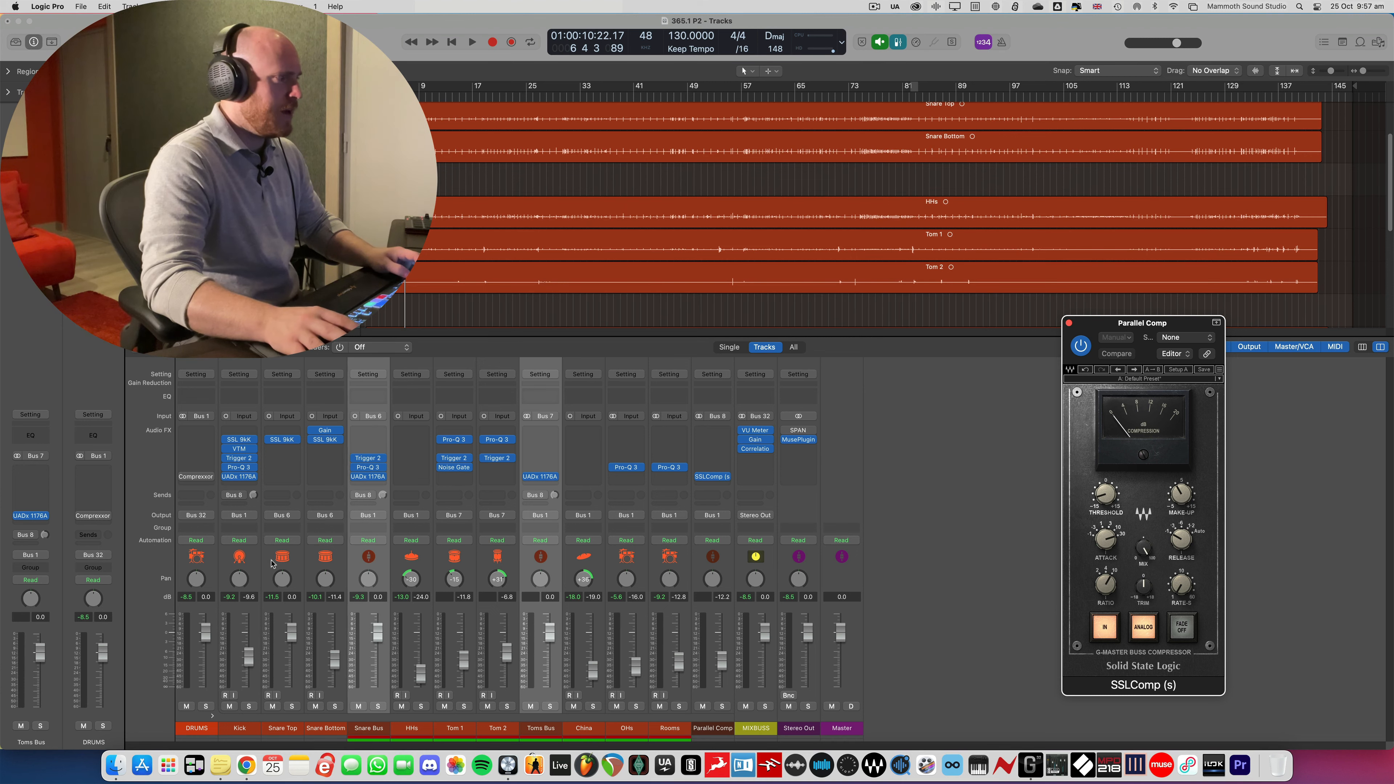
shift+click(250, 558)
click(229, 498)
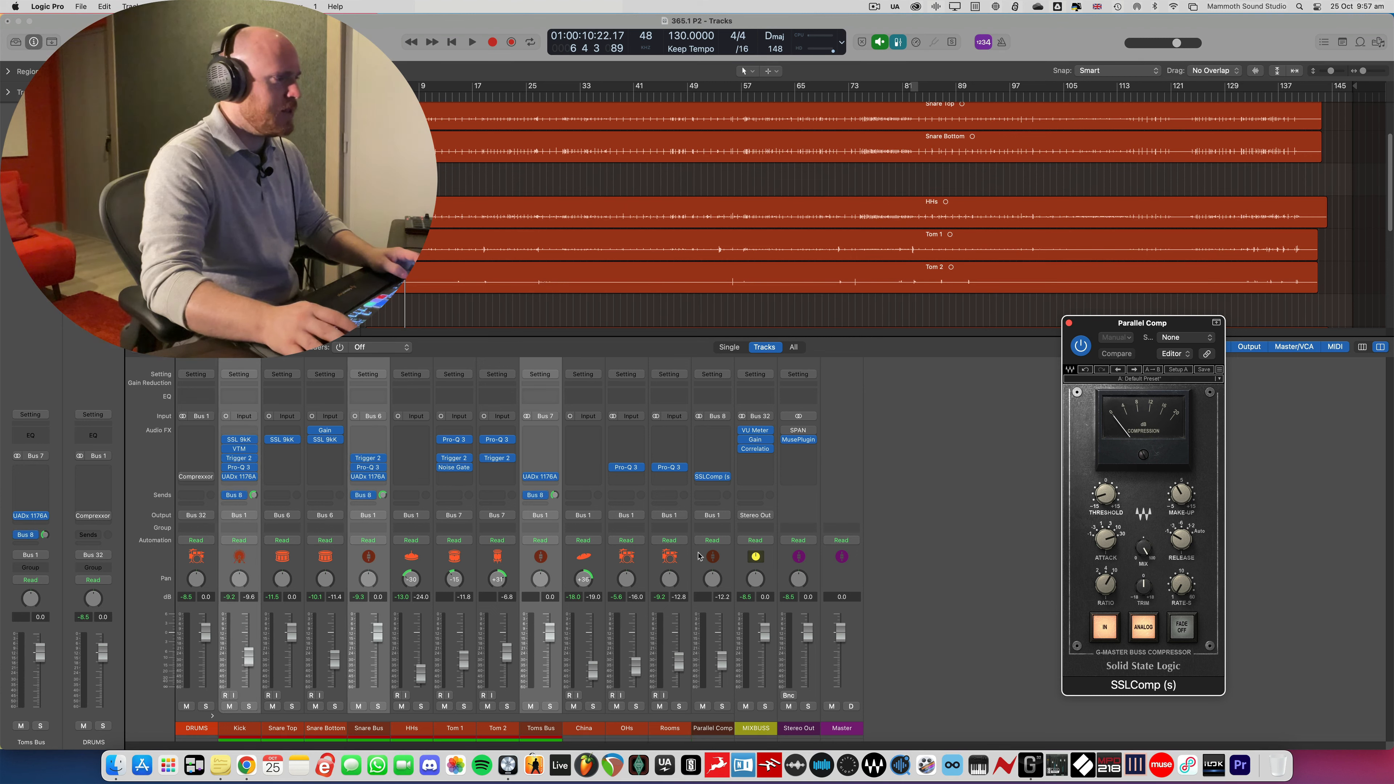
Play the drum mix and compare it with the Parallel Comp channel muted and unmuted, leaving it unmuted
click(727, 574)
key(space)
click(703, 706)
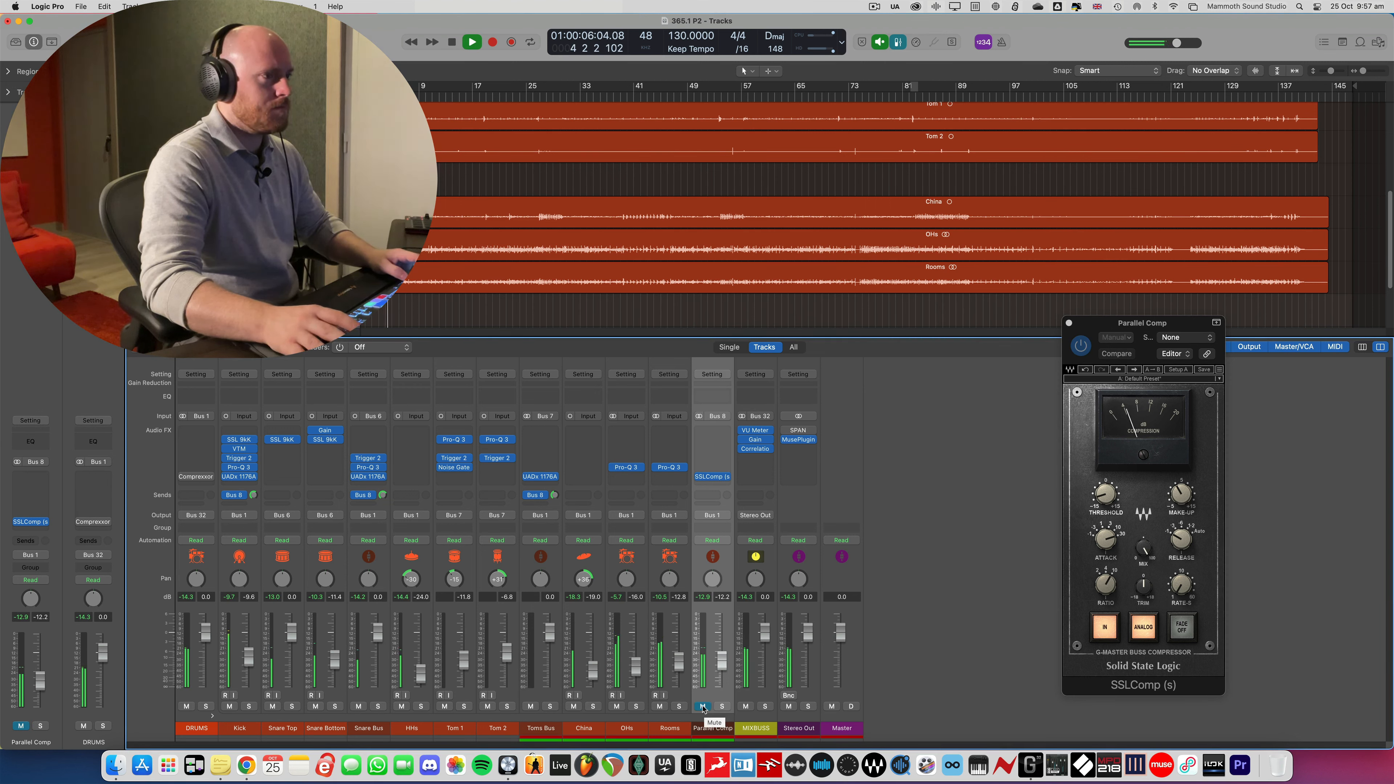
click(703, 706)
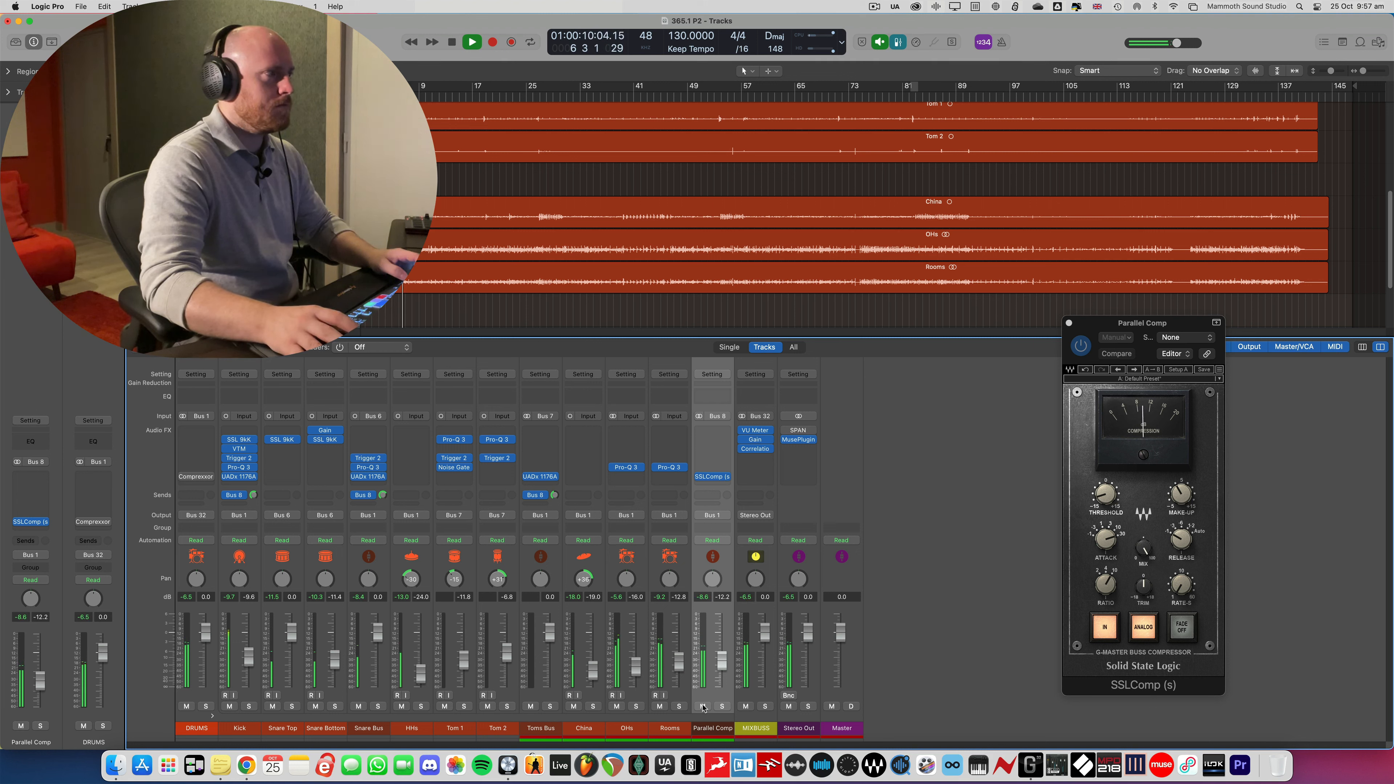
click(703, 706)
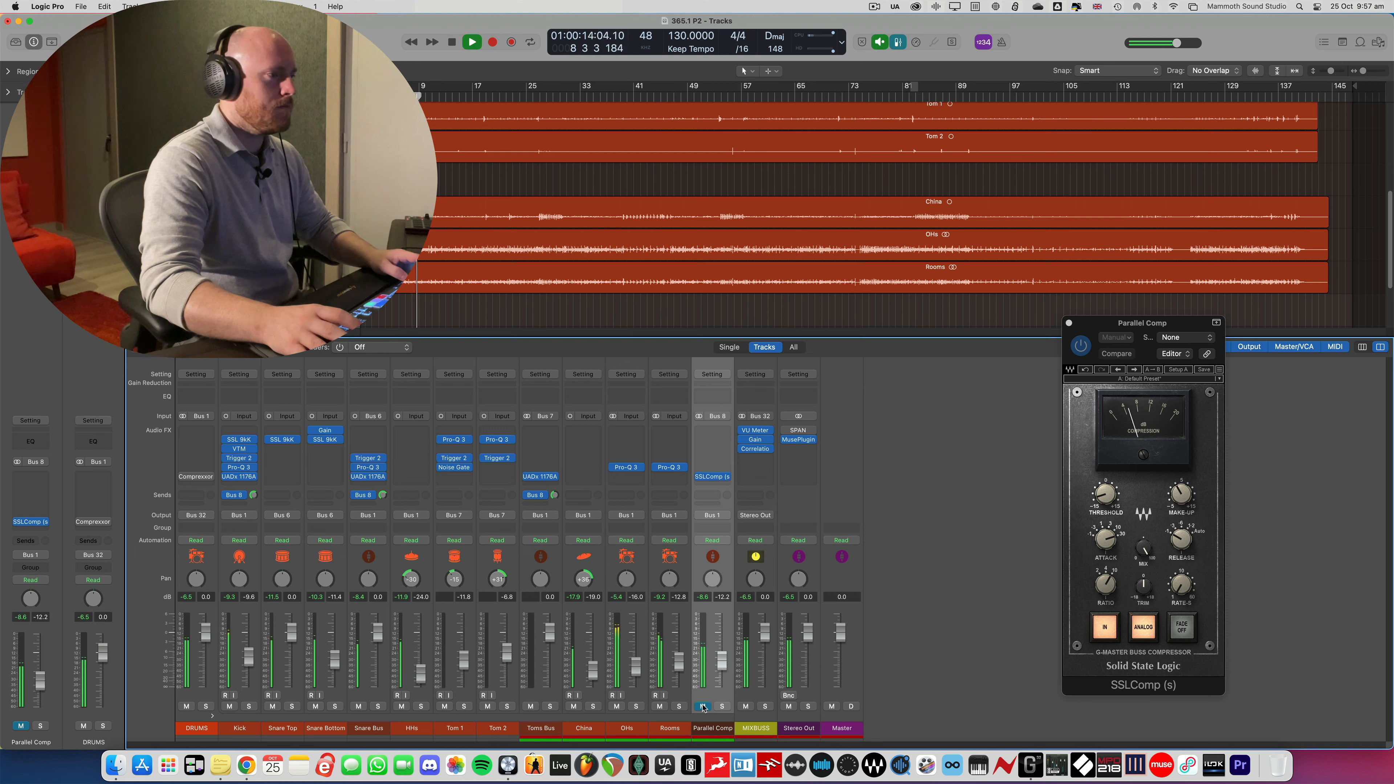
click(704, 706)
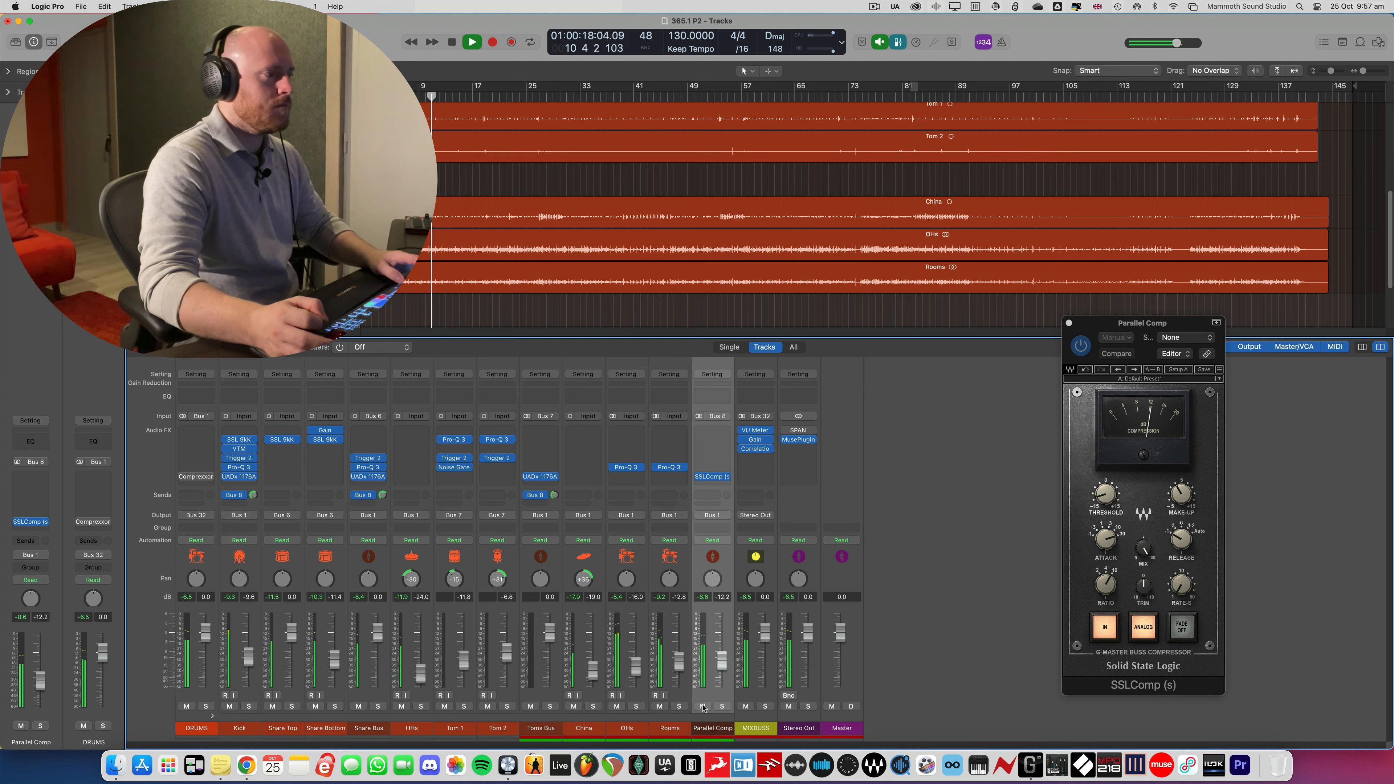
key(space)
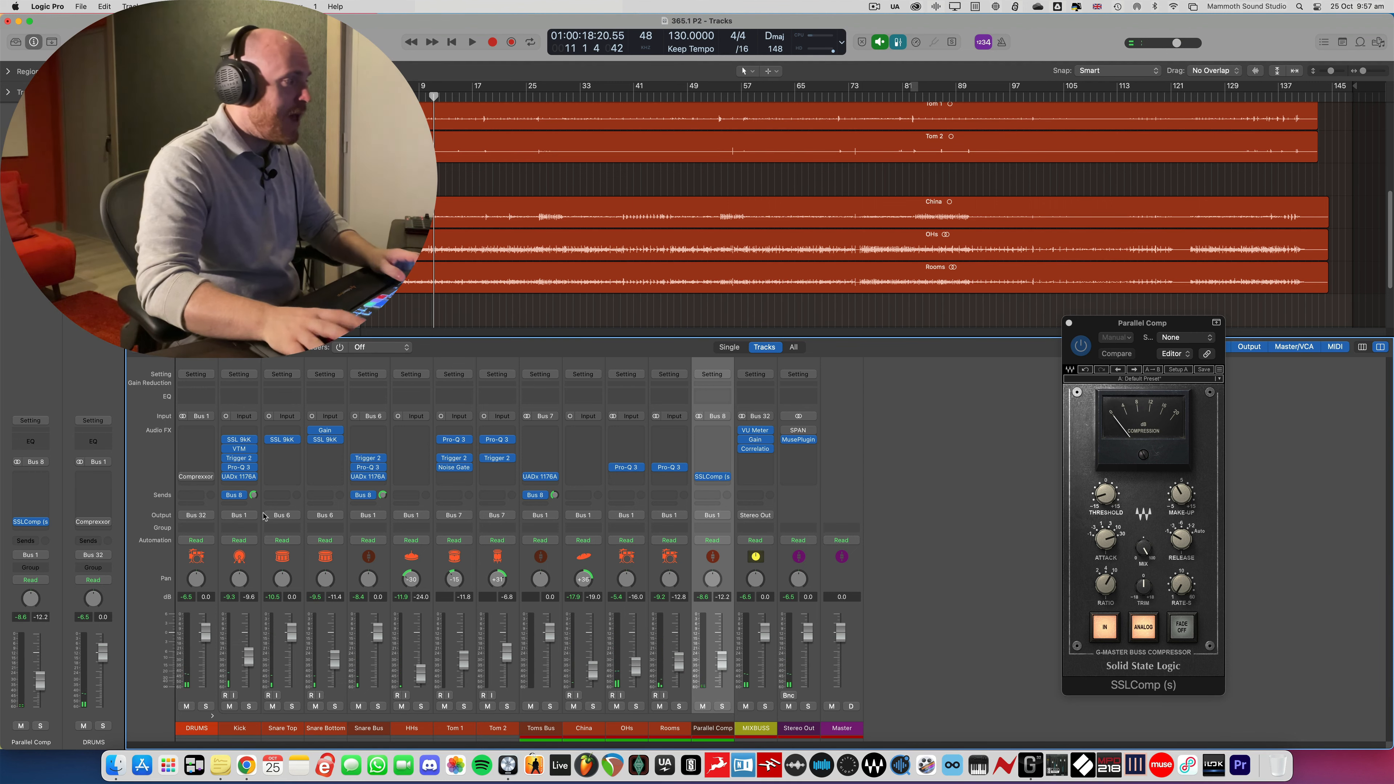
Open TR5 Comprexxor on the DRUMS channel and close the Parallel Comp's SSLComp window
click(198, 478)
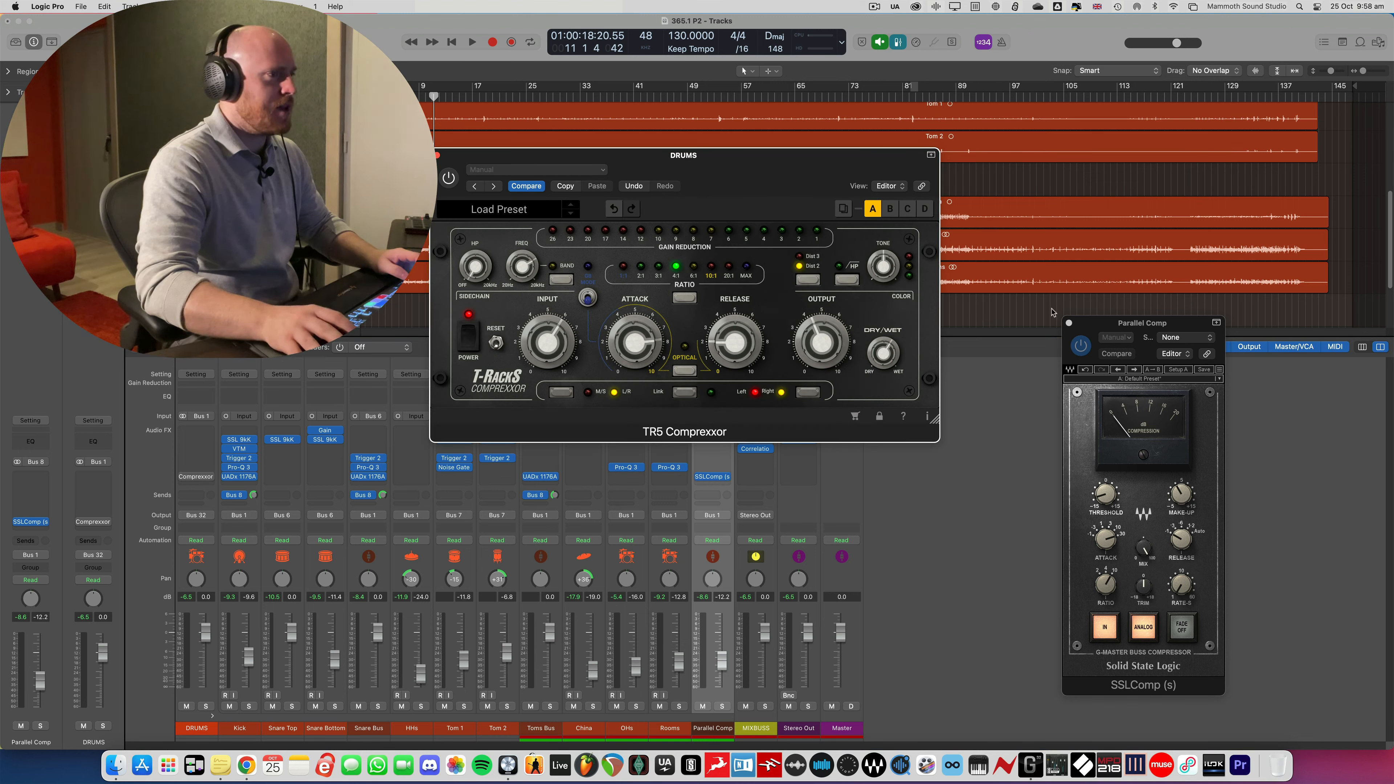
click(1069, 324)
drag(841, 172, 845, 172)
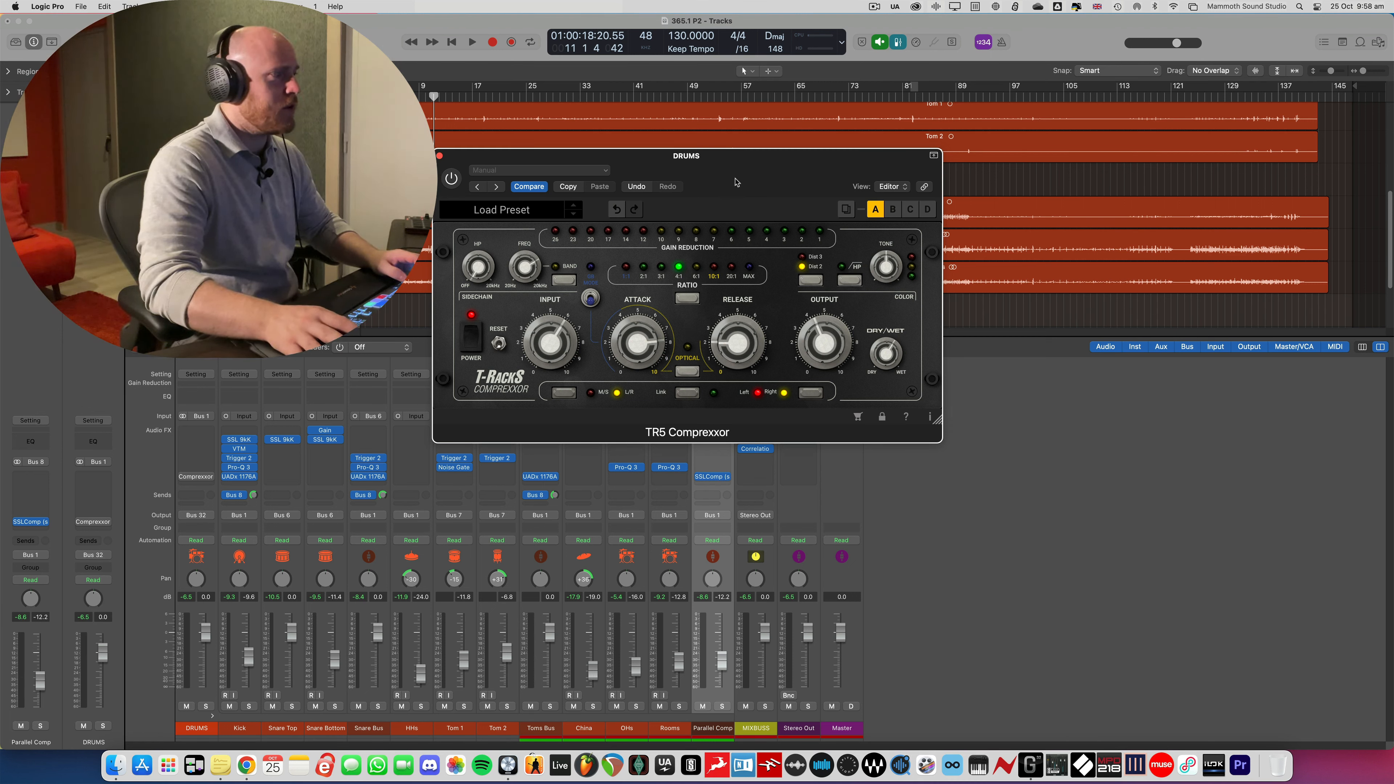
drag(735, 182, 739, 186)
Play the drum mix and compare Comprexxor on the DRUMS channel bypassed and active, leaving it enabled
key(space)
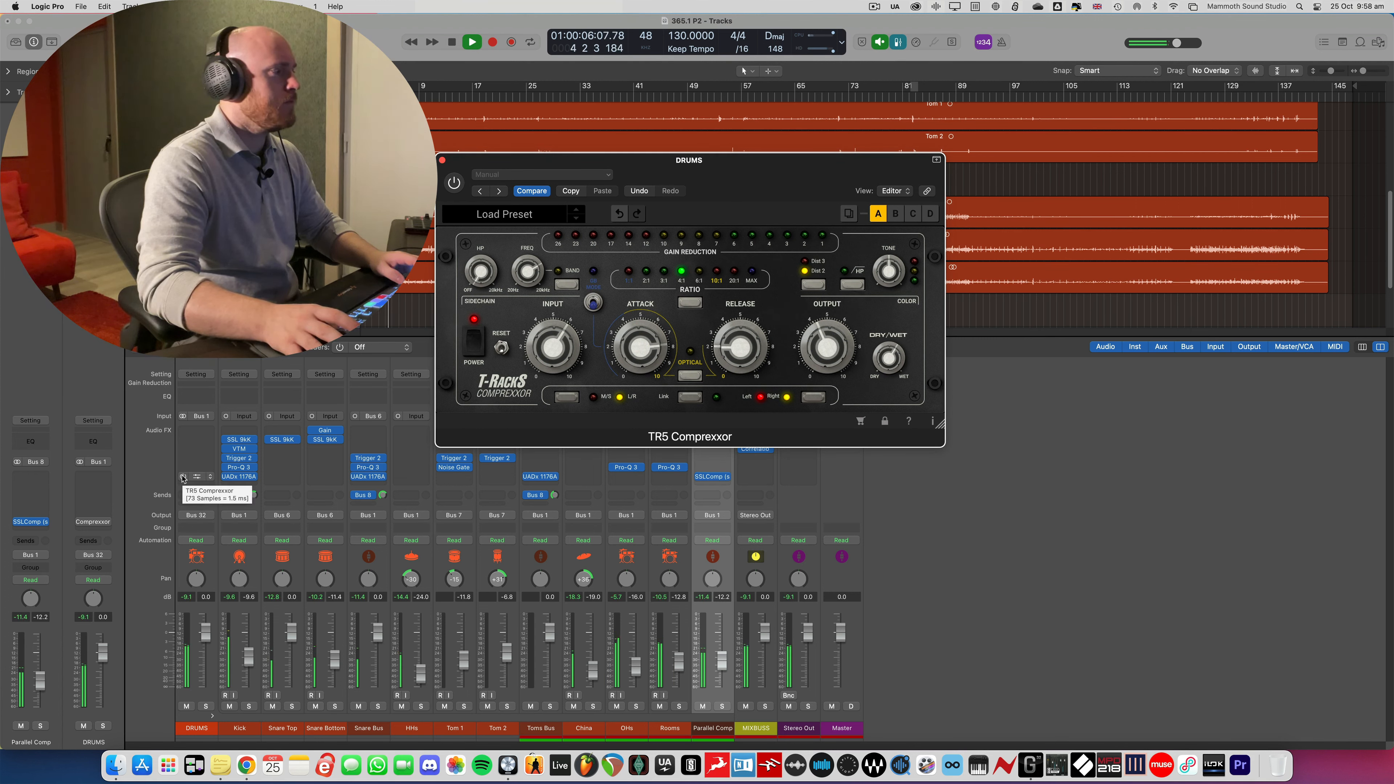
click(183, 477)
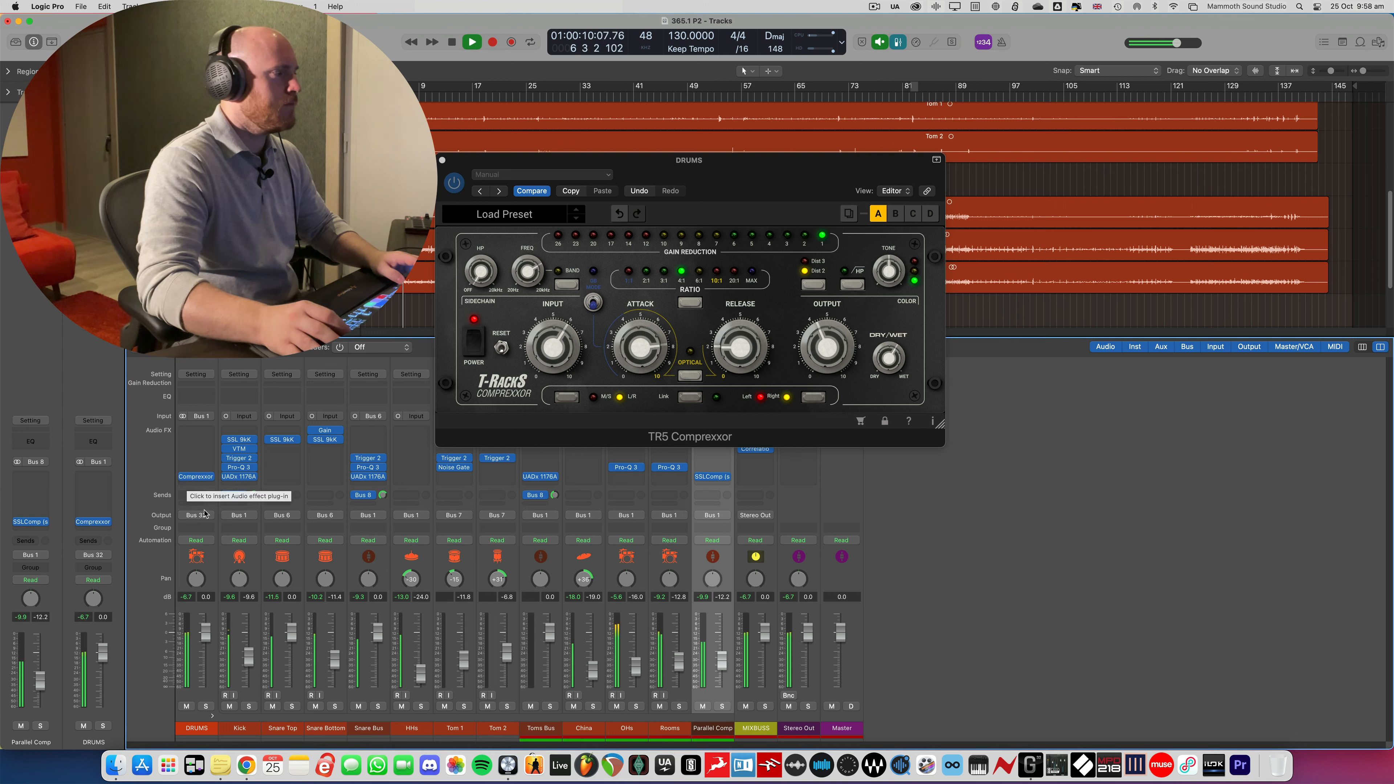
click(182, 477)
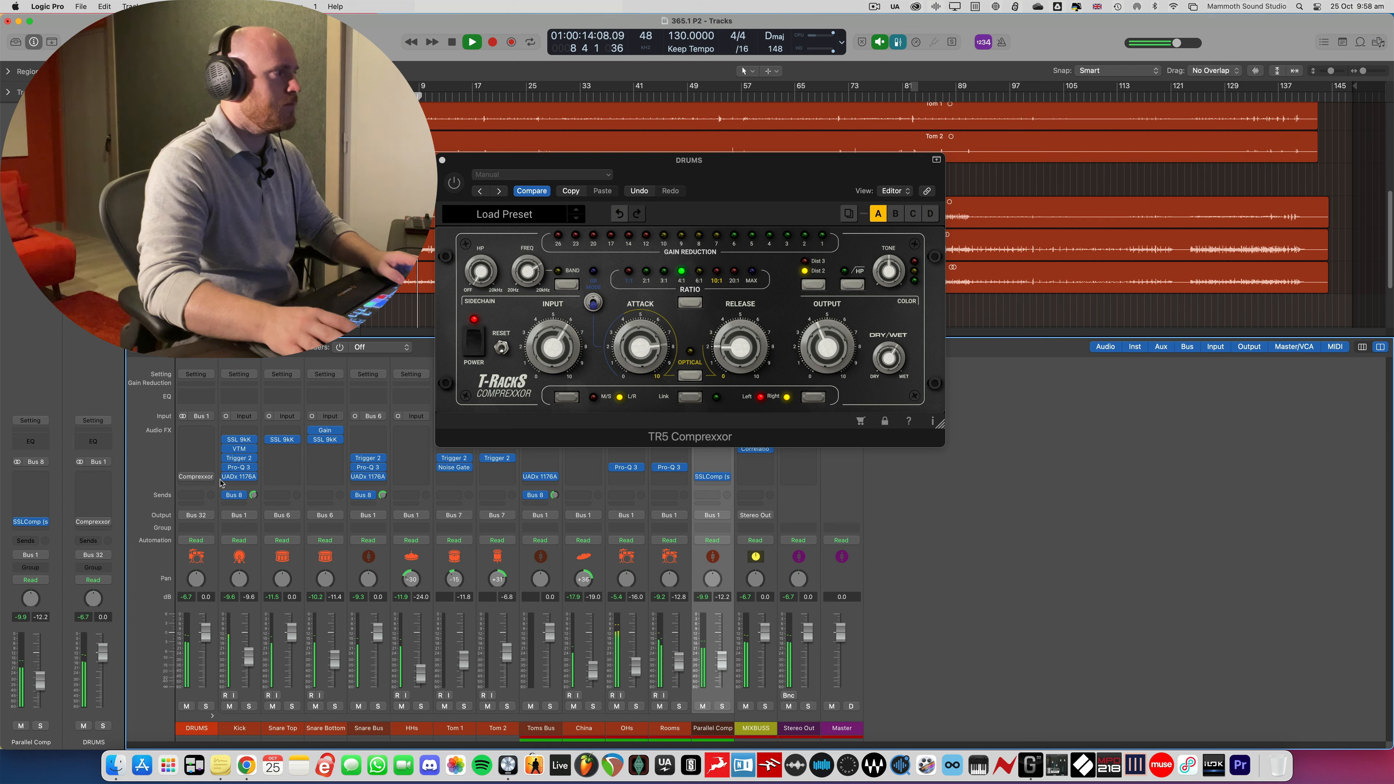
click(457, 187)
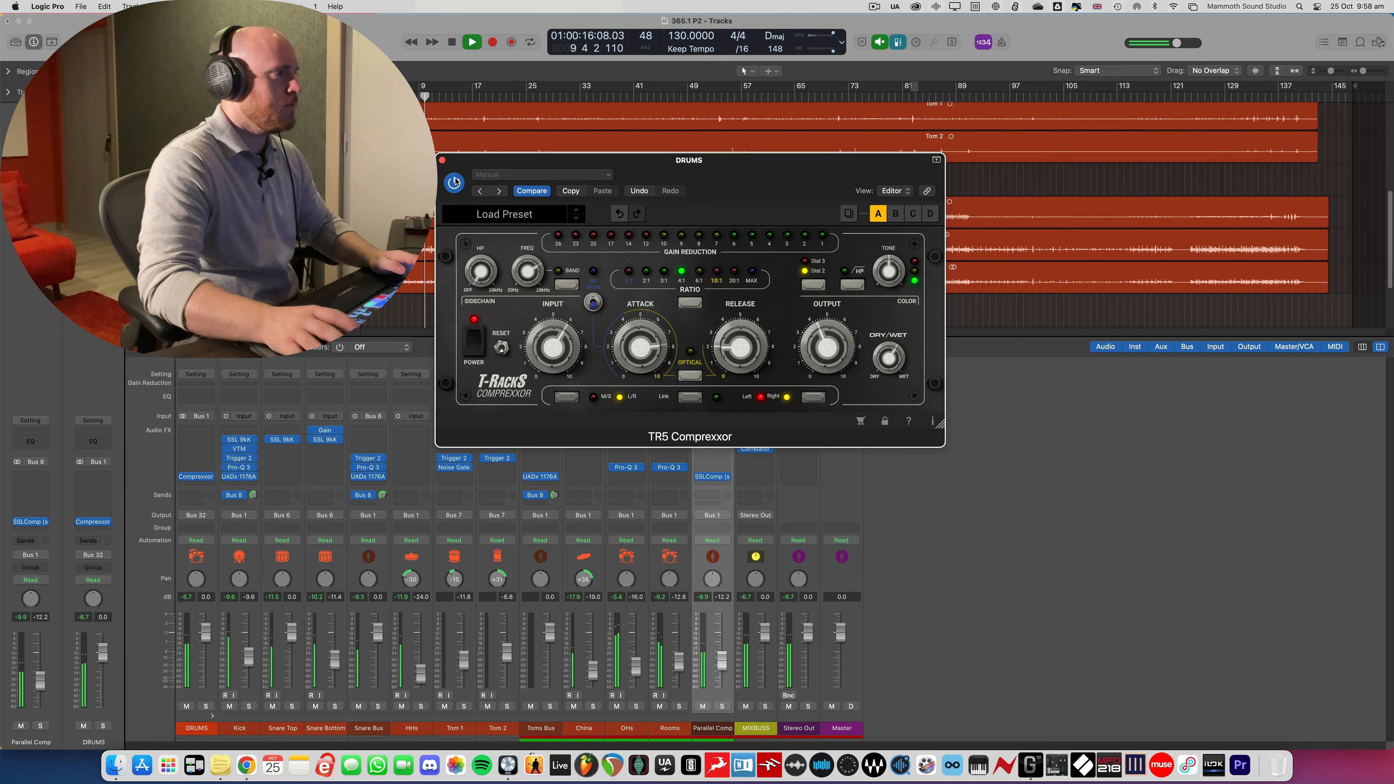
drag(459, 171, 470, 190)
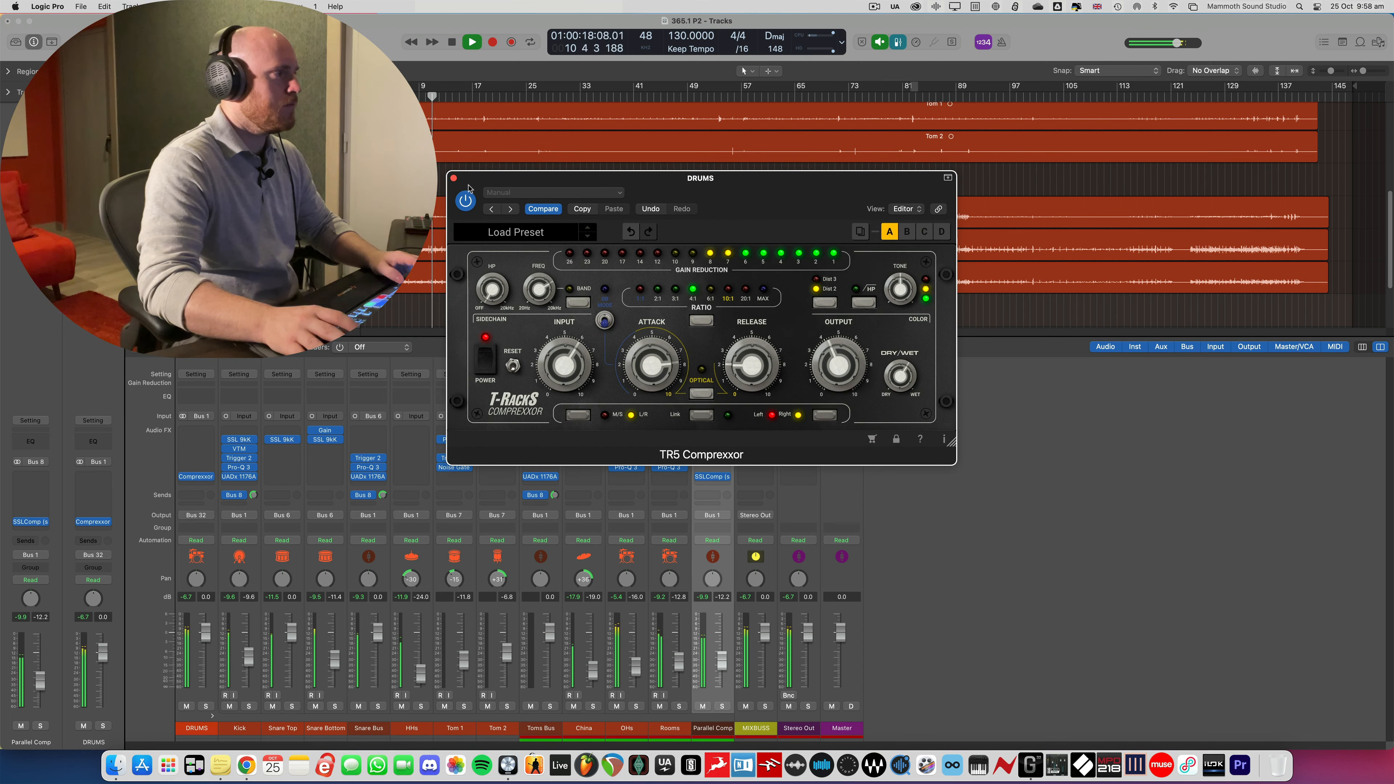
key(space)
Turn on the cycle, select the DRUMS channel and compare its peak level with Comprexxor bypassed and enabled during playback
key(c)
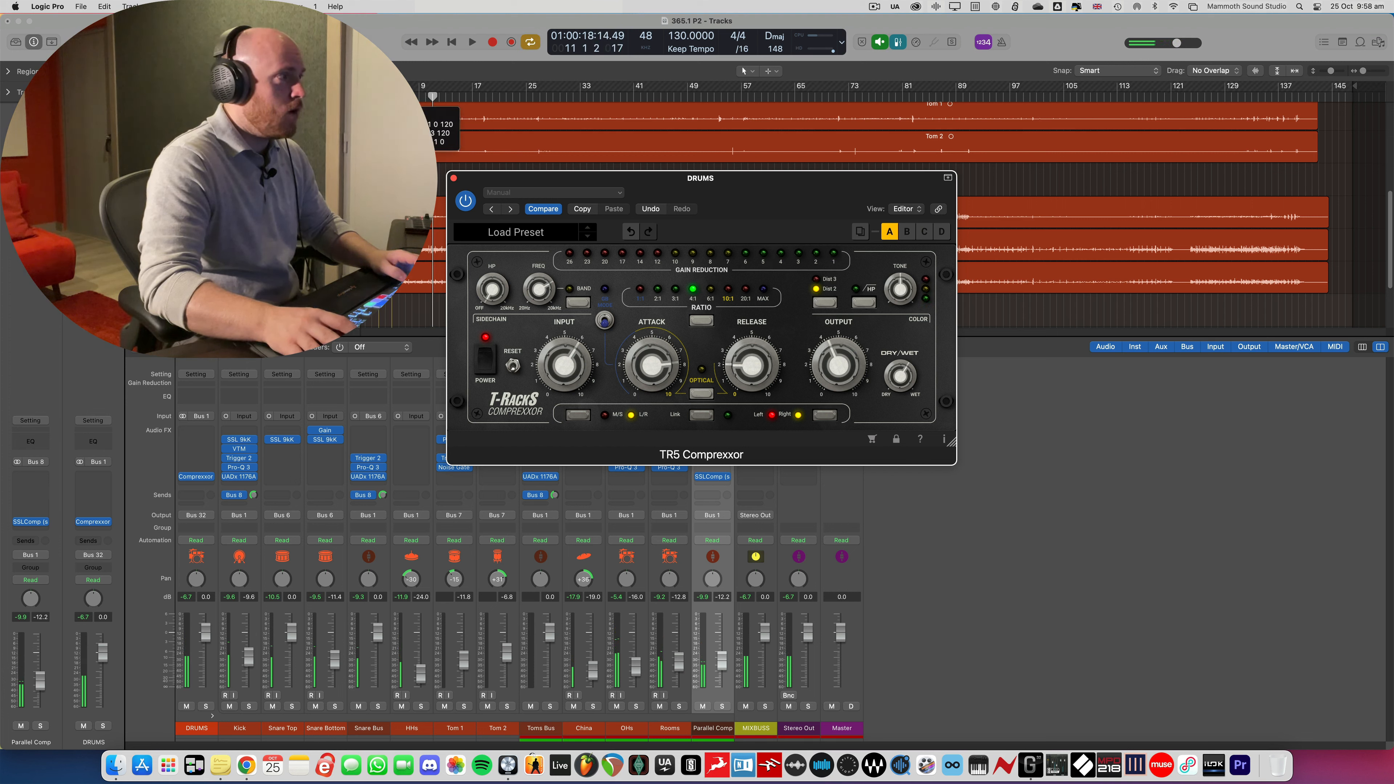
click(466, 201)
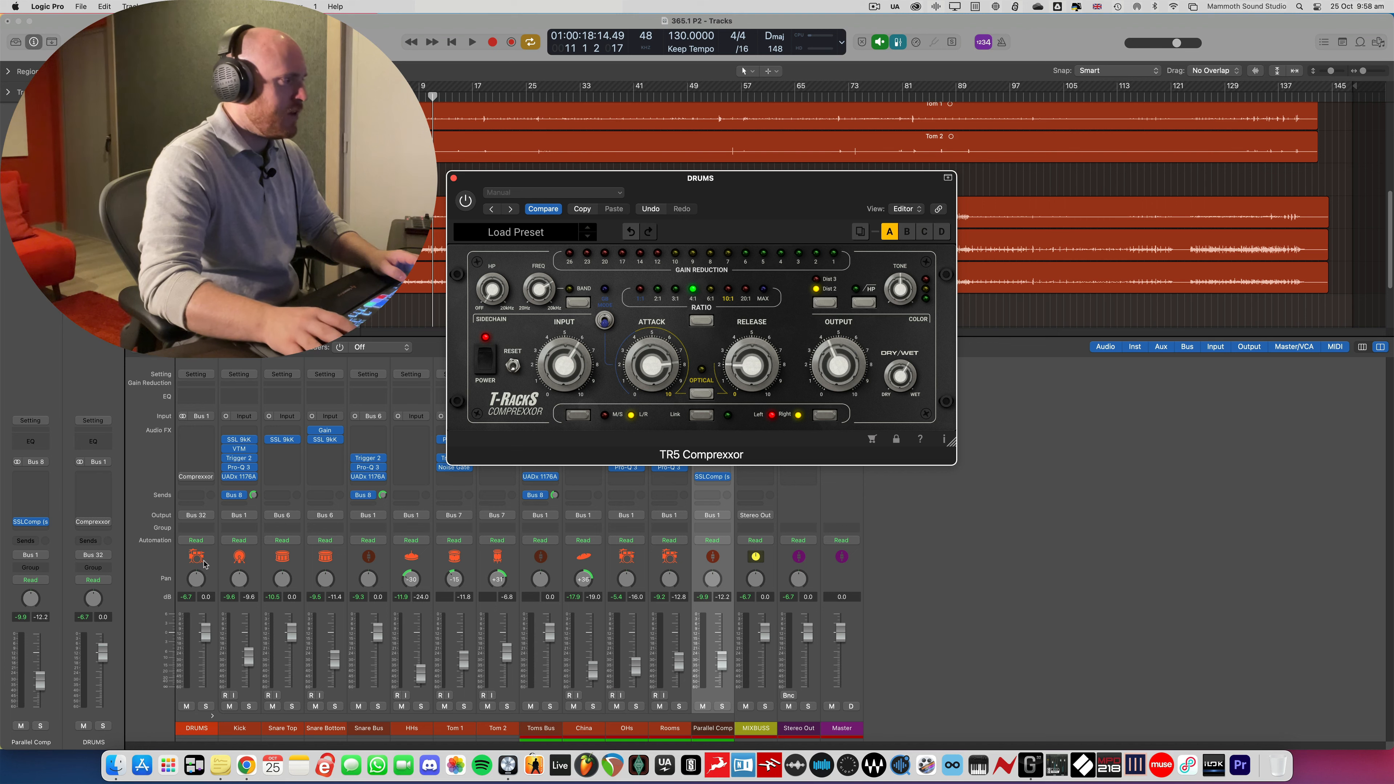
click(188, 601)
key(space)
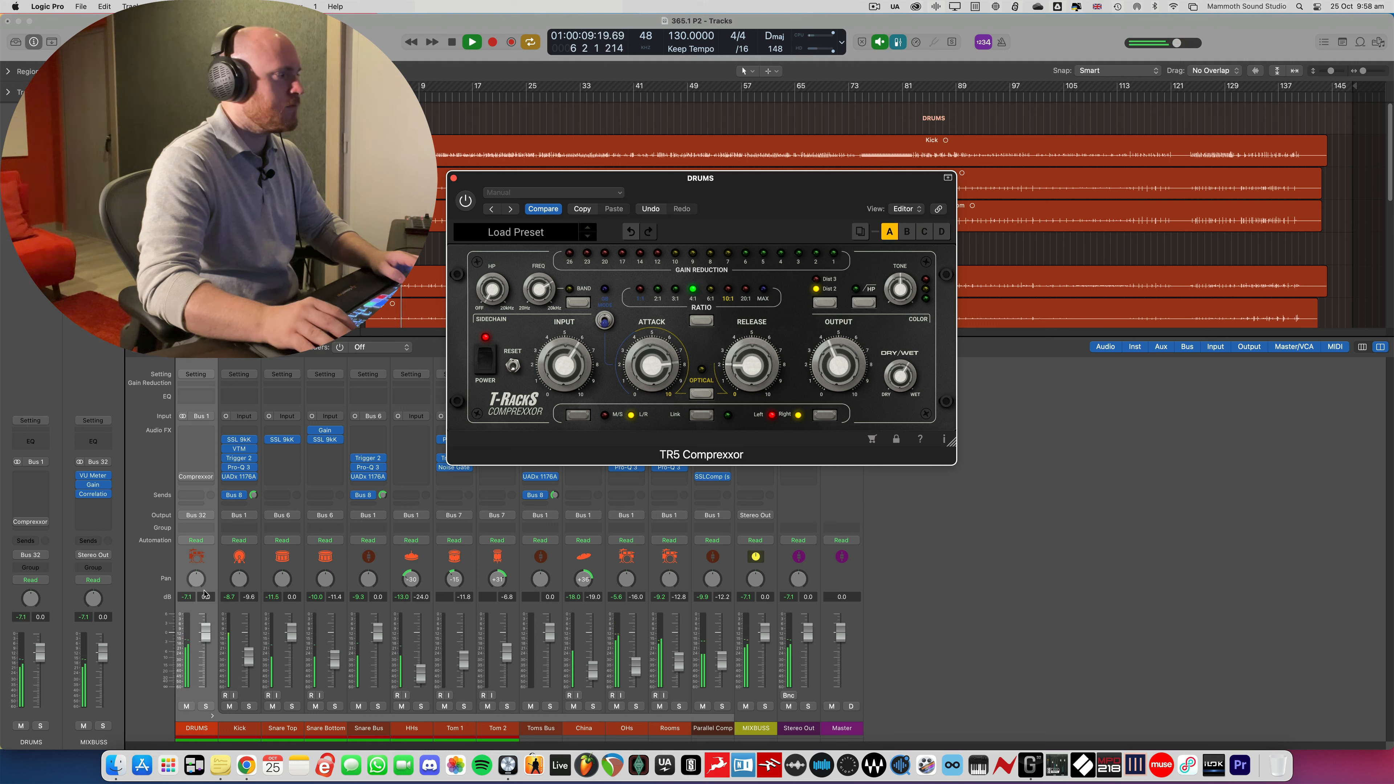
click(466, 200)
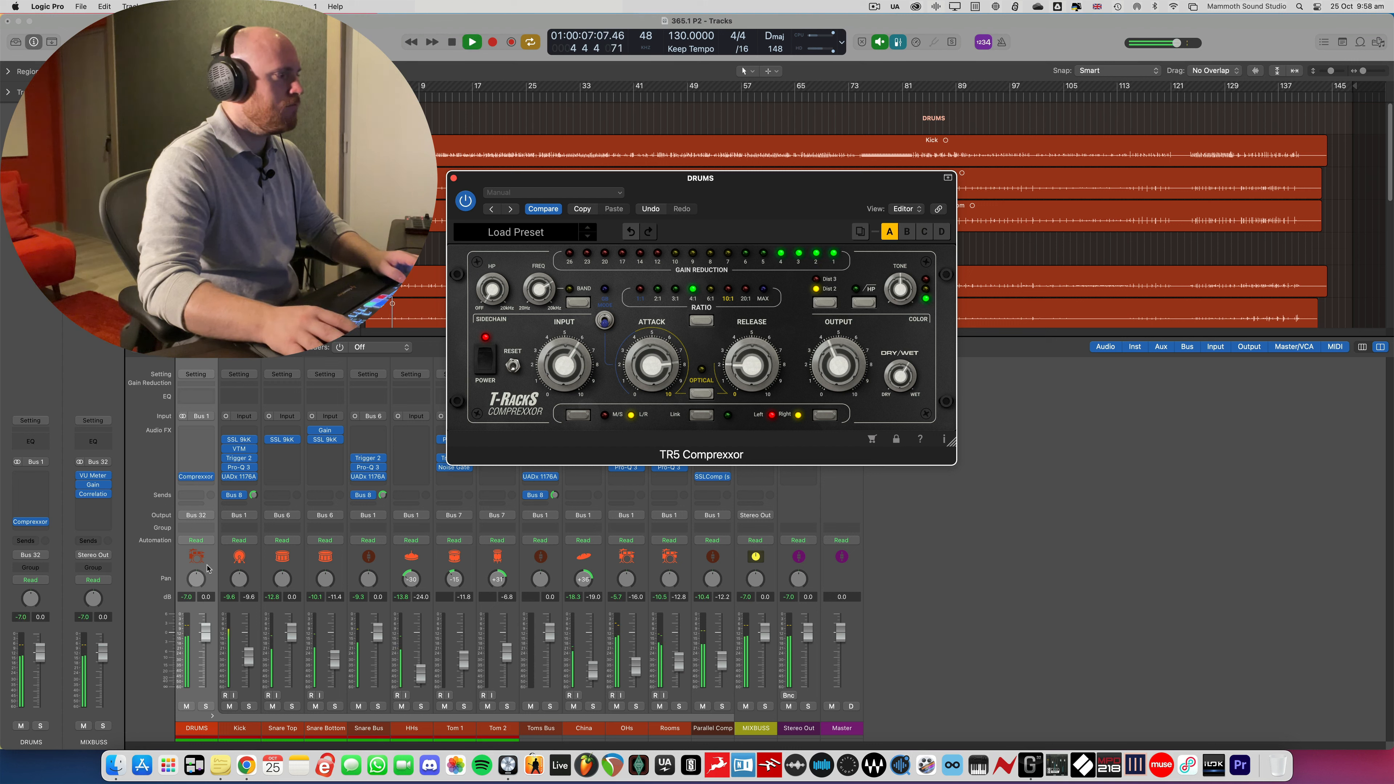
key(space)
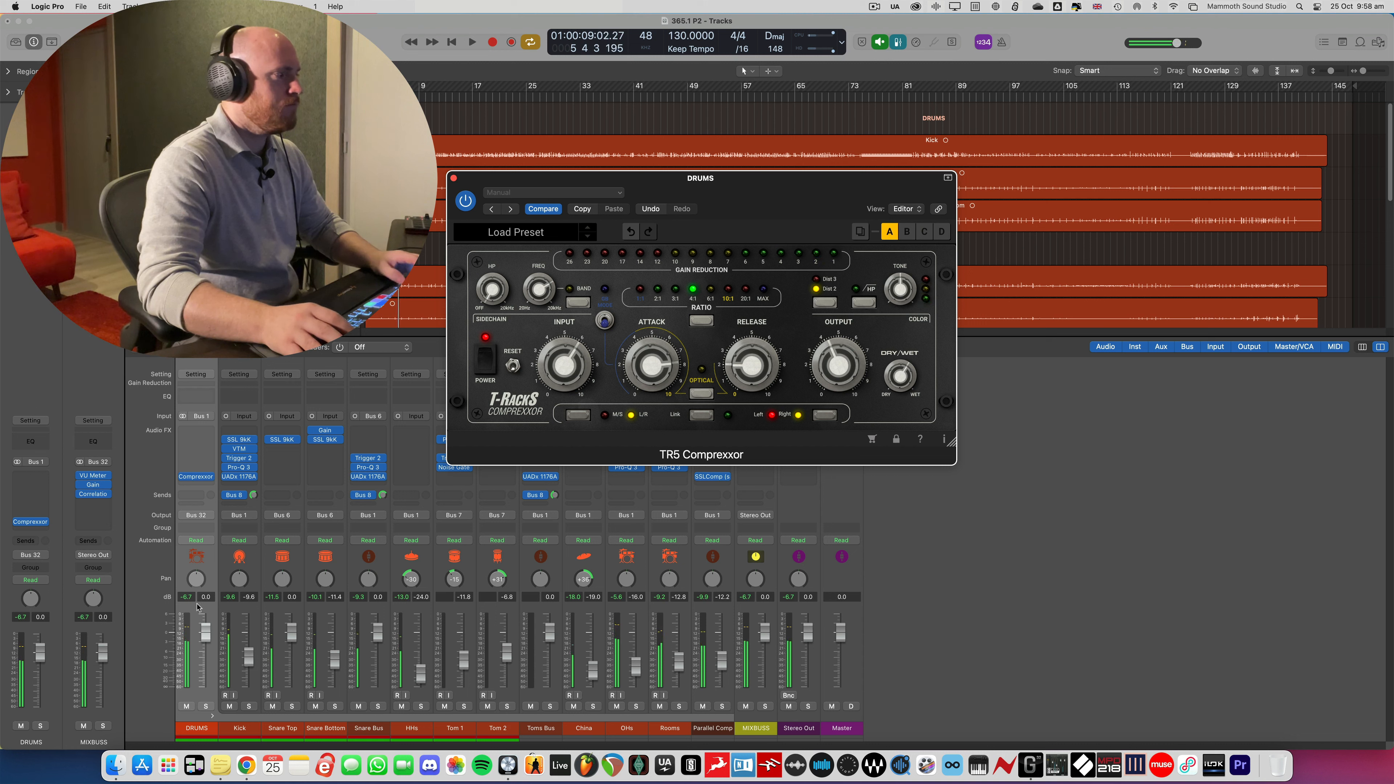
Check Comprexxor's output setting, audition it bypassed and enabled once more, and close its window with it left on
mouse_move(836, 368)
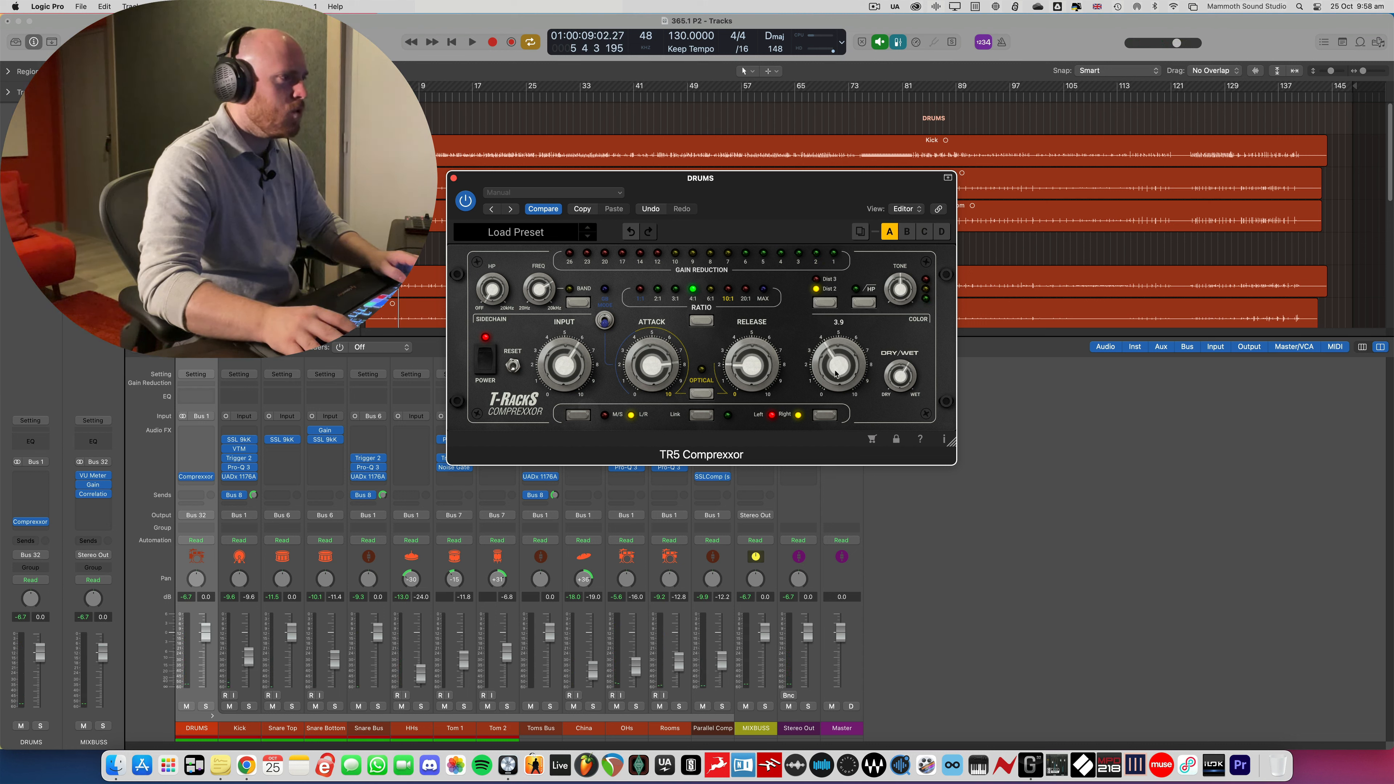
key(space)
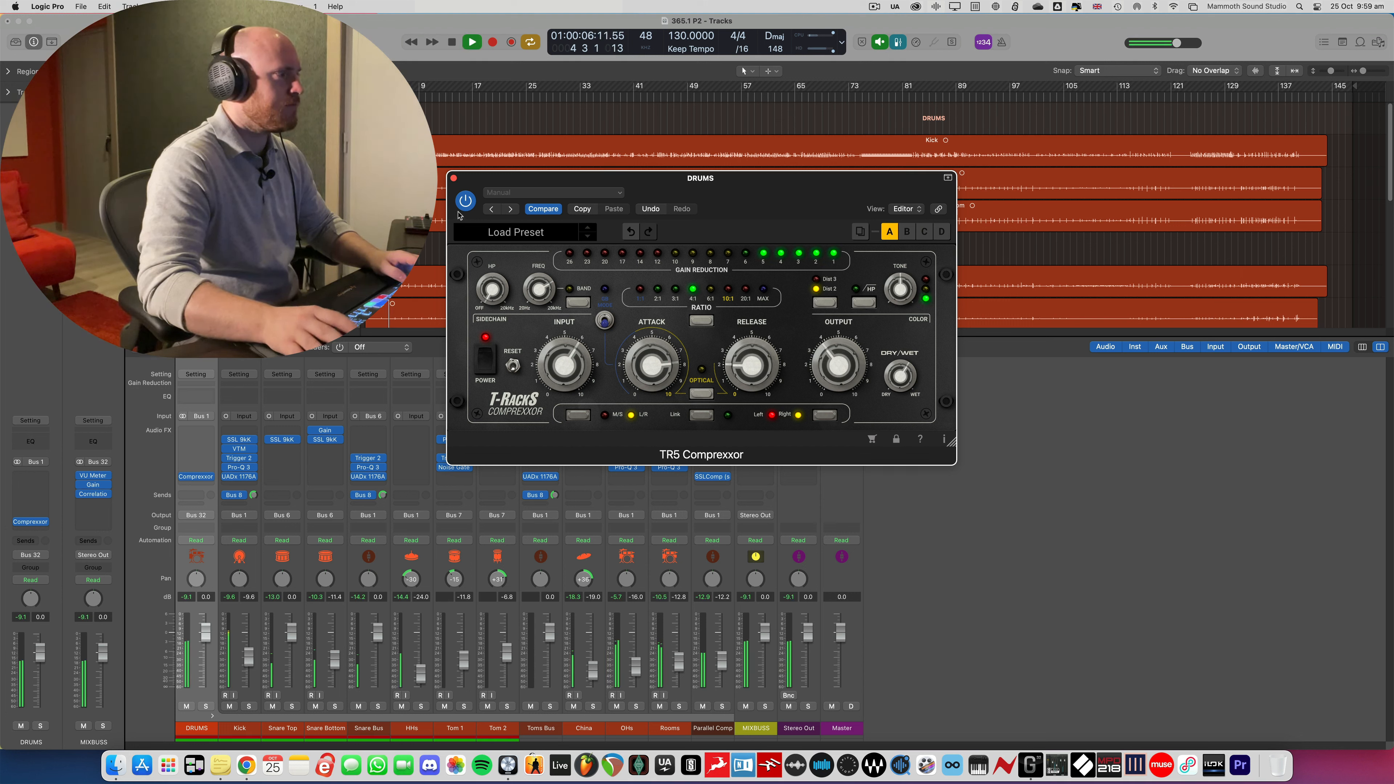
click(466, 201)
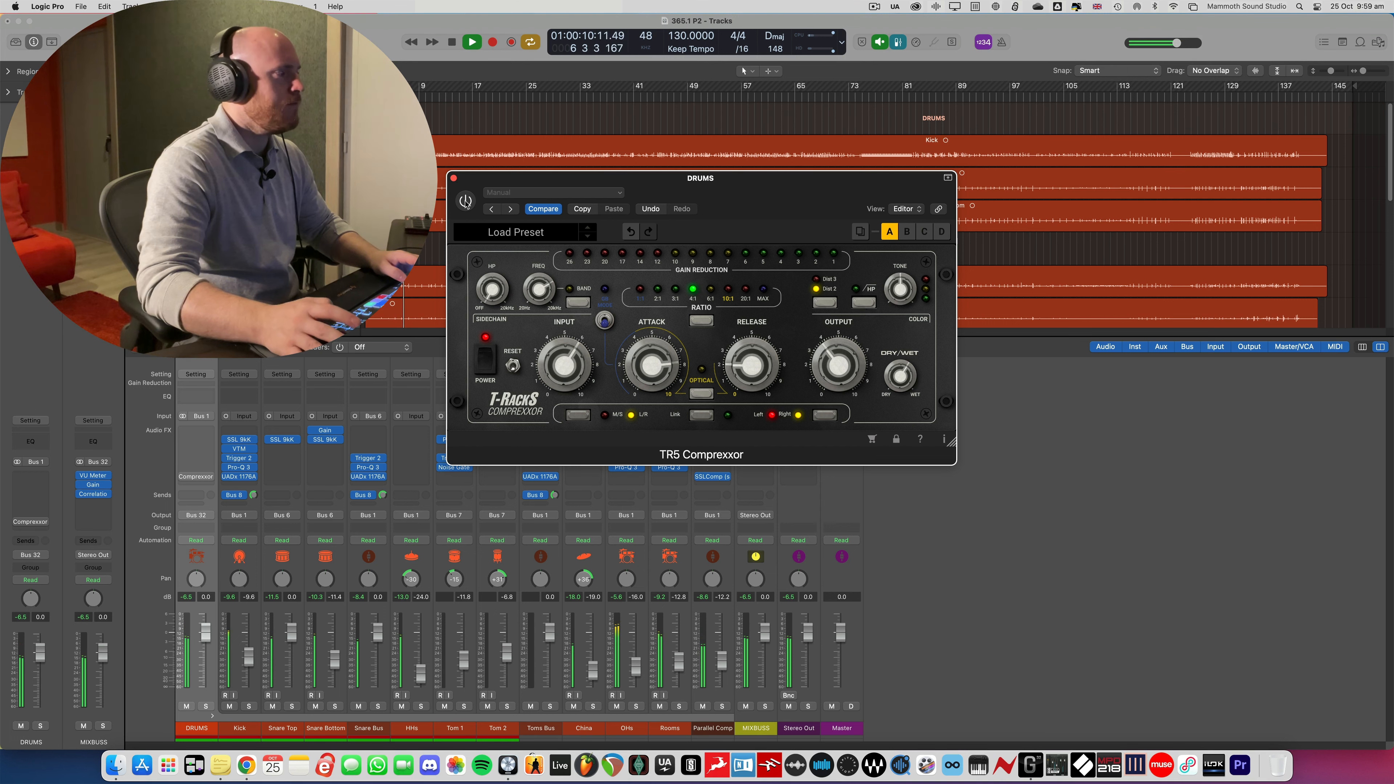
click(465, 201)
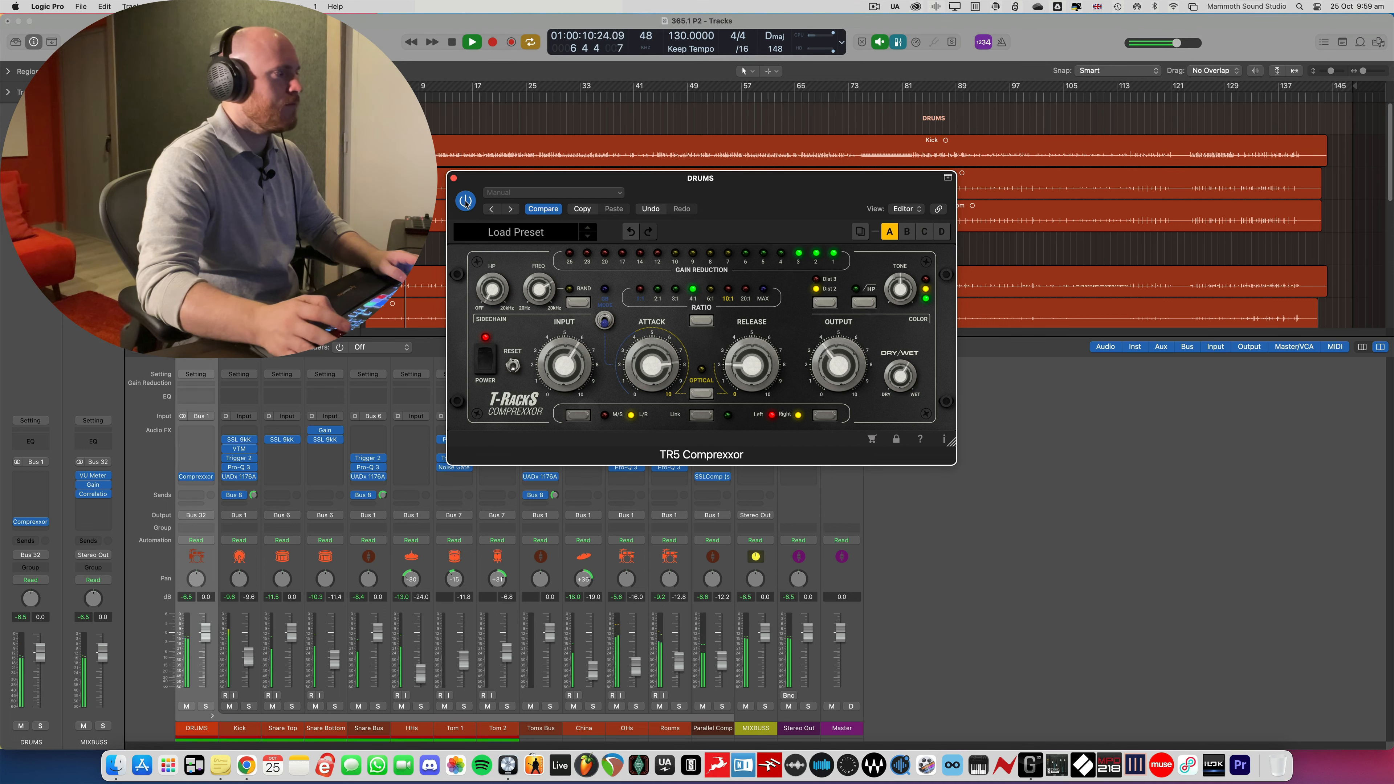
key(space)
click(454, 178)
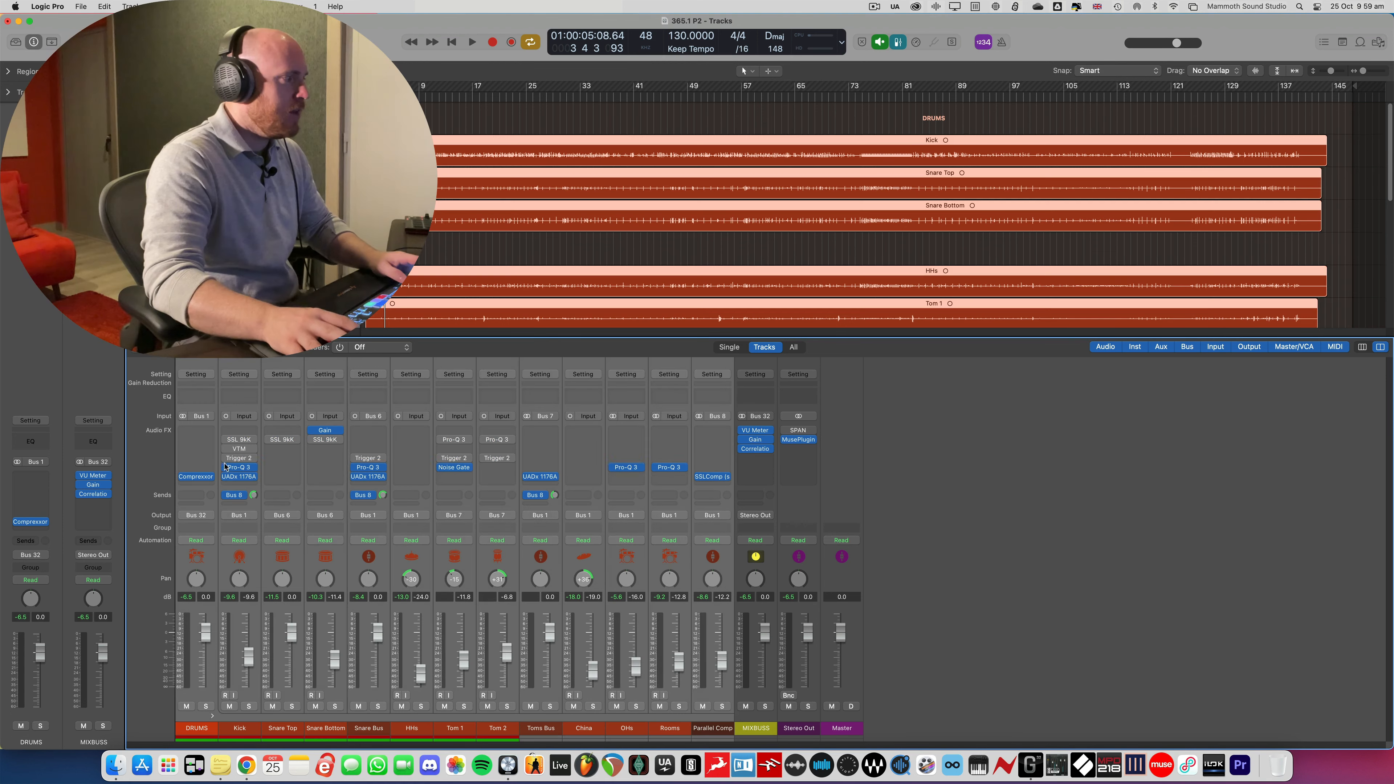
Bypass all the plugins and sends across the selected drum channels and play the unprocessed drum mix
click(225, 467)
click(226, 477)
click(227, 495)
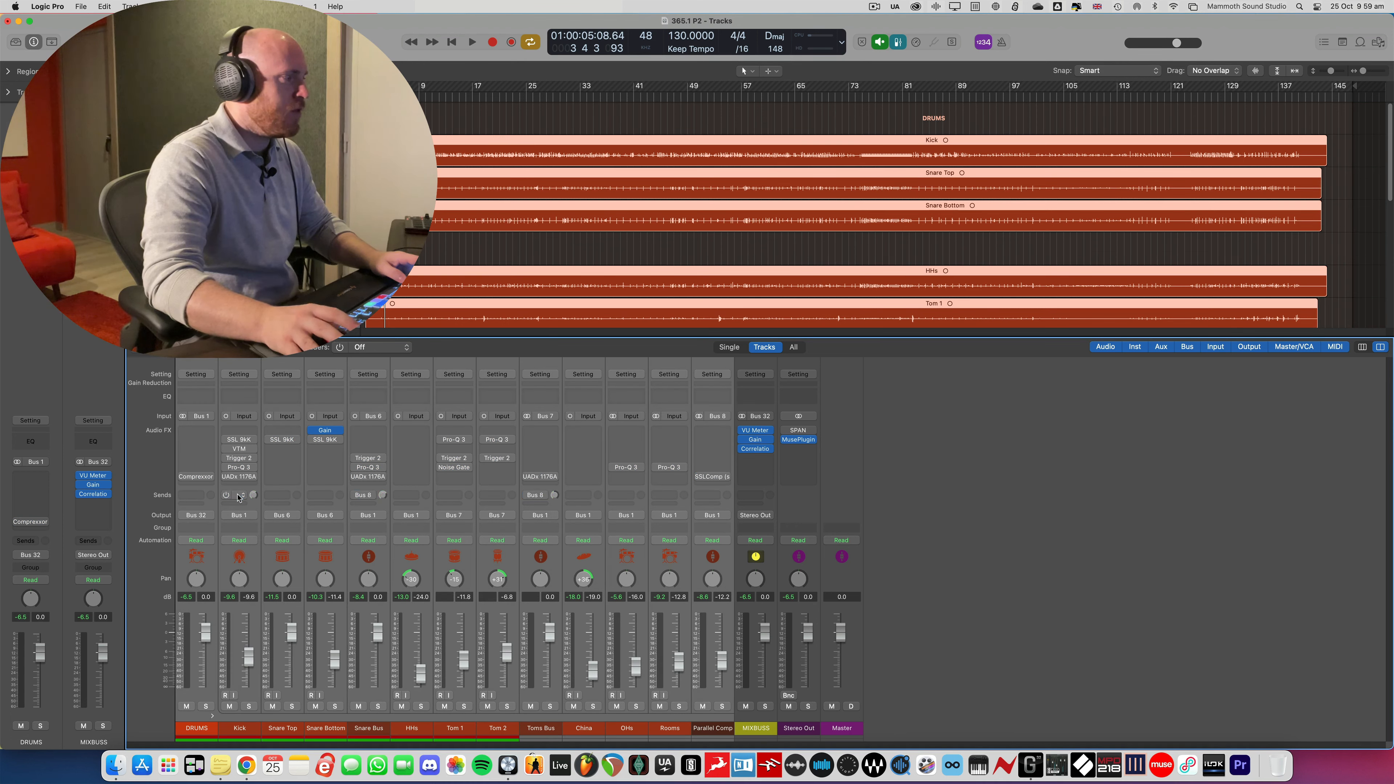
key(space)
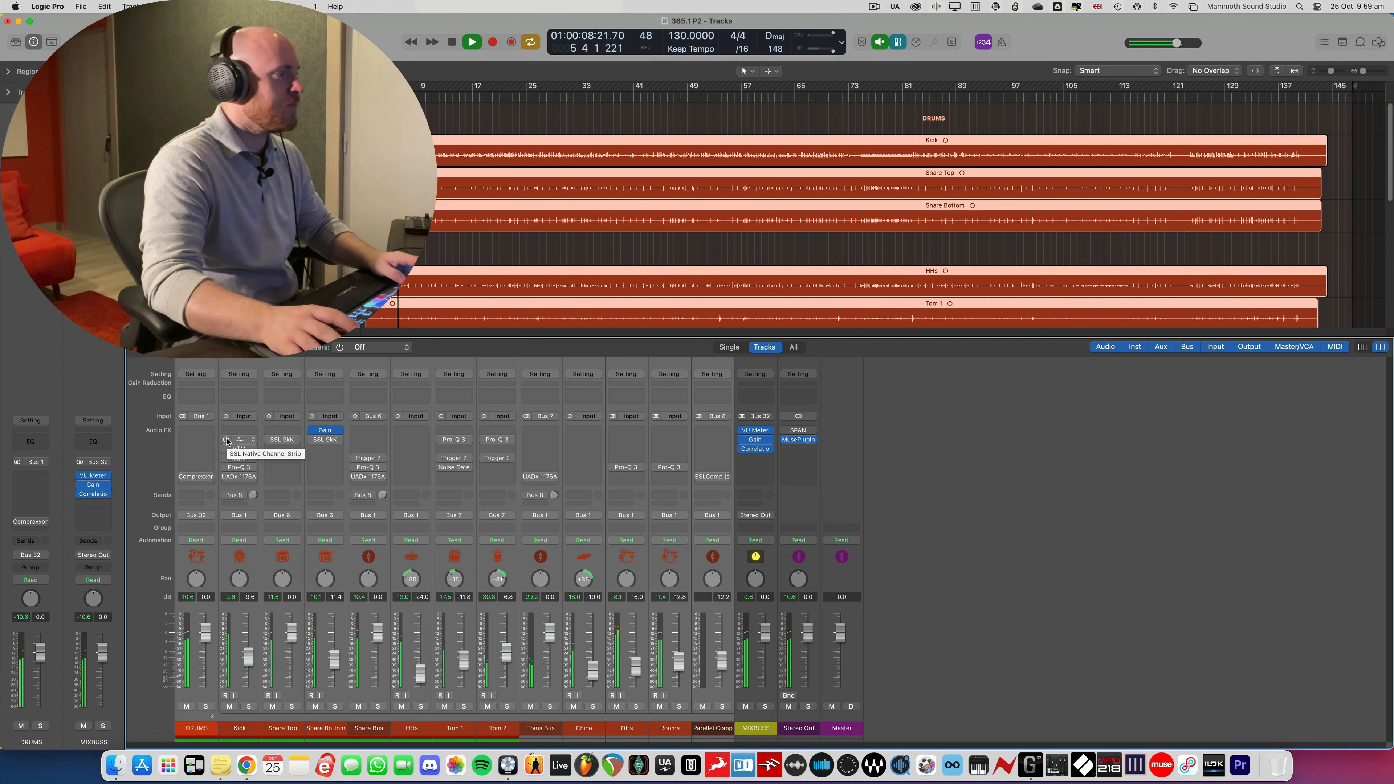
key(space)
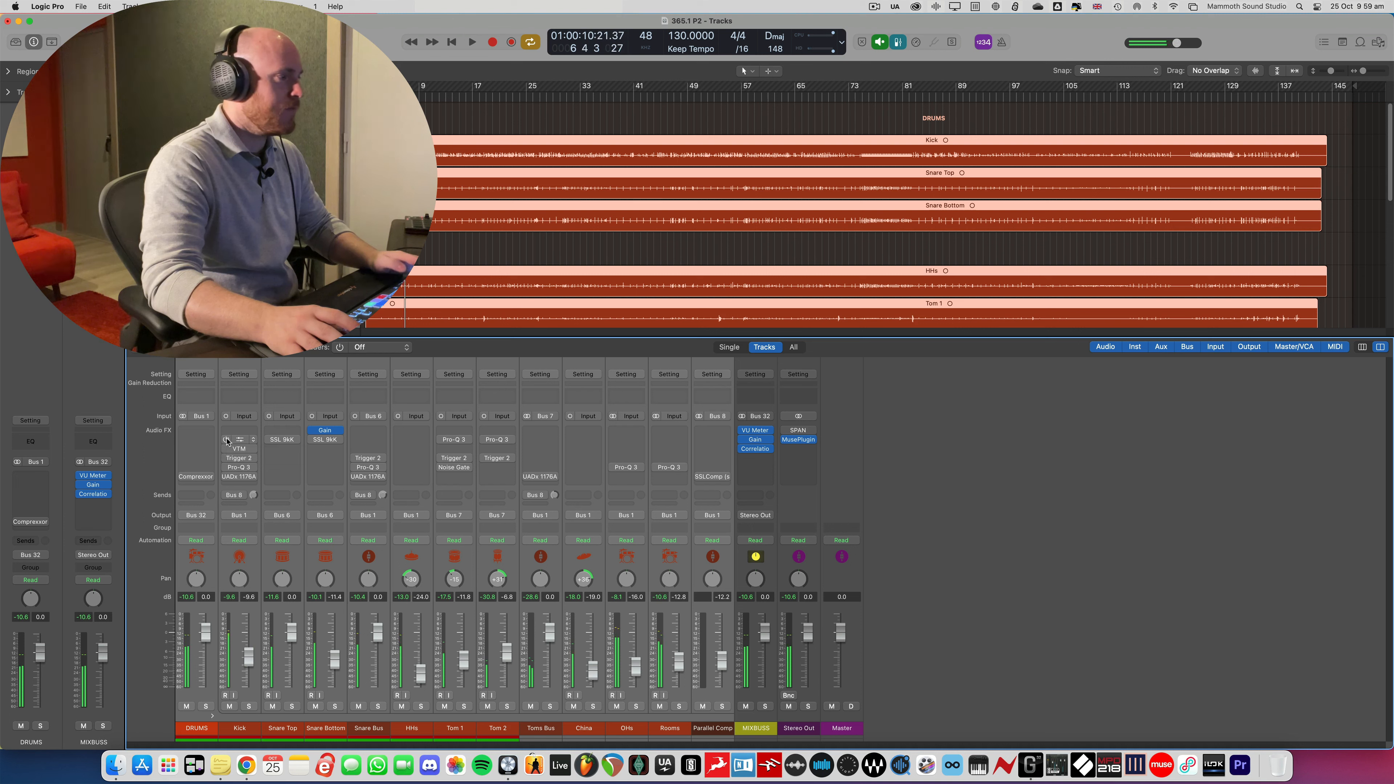
Re-enable the drum channels' plugins and sends, play the processed drum mix for comparison, and select only the Kick channel
drag(227, 440, 227, 497)
key(space)
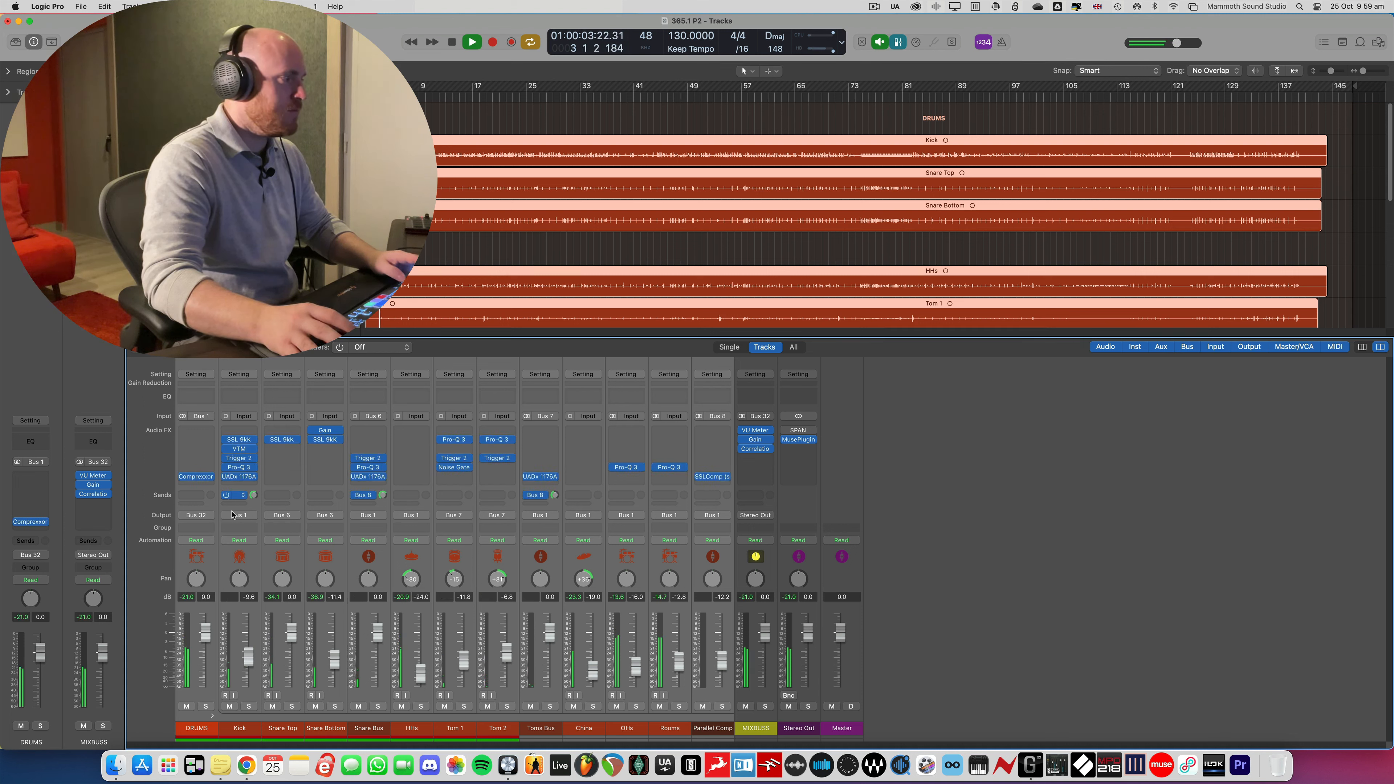
click(254, 559)
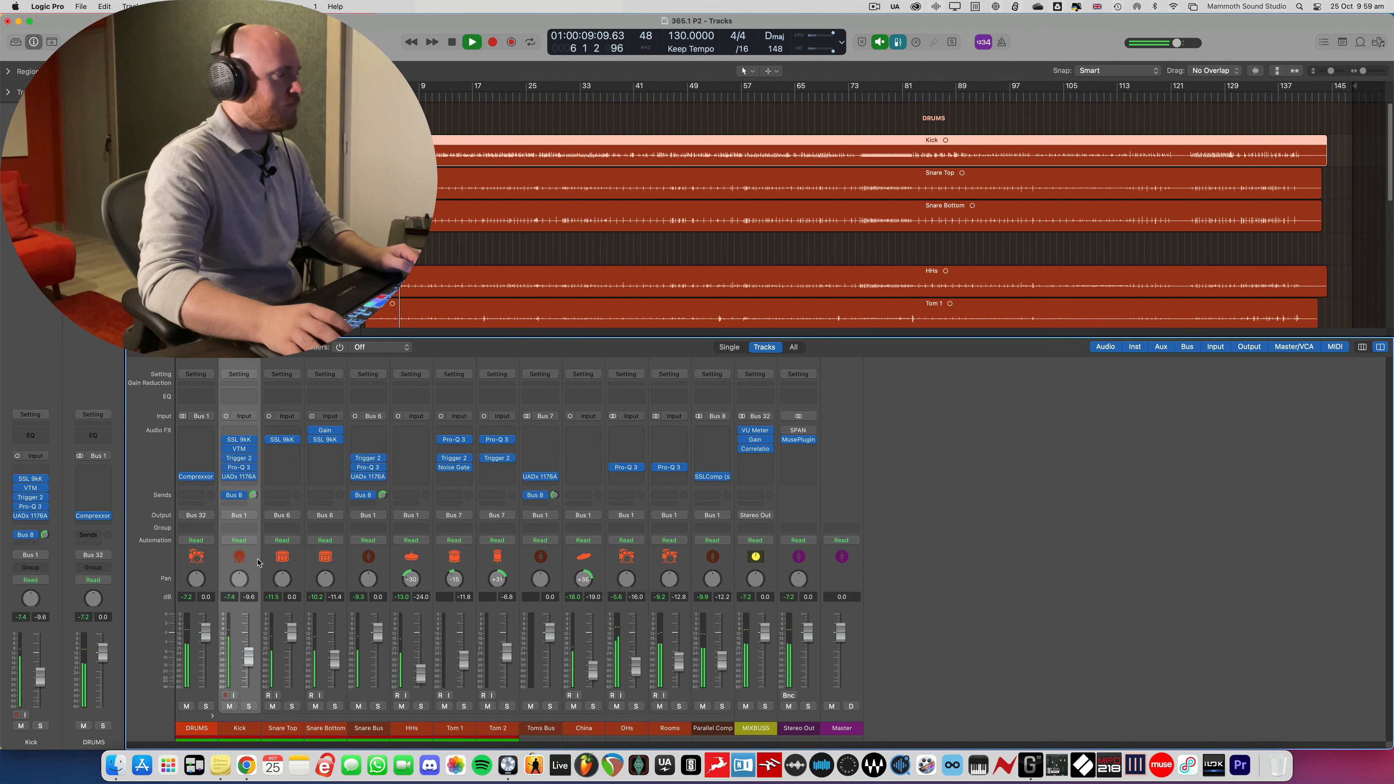
key(space)
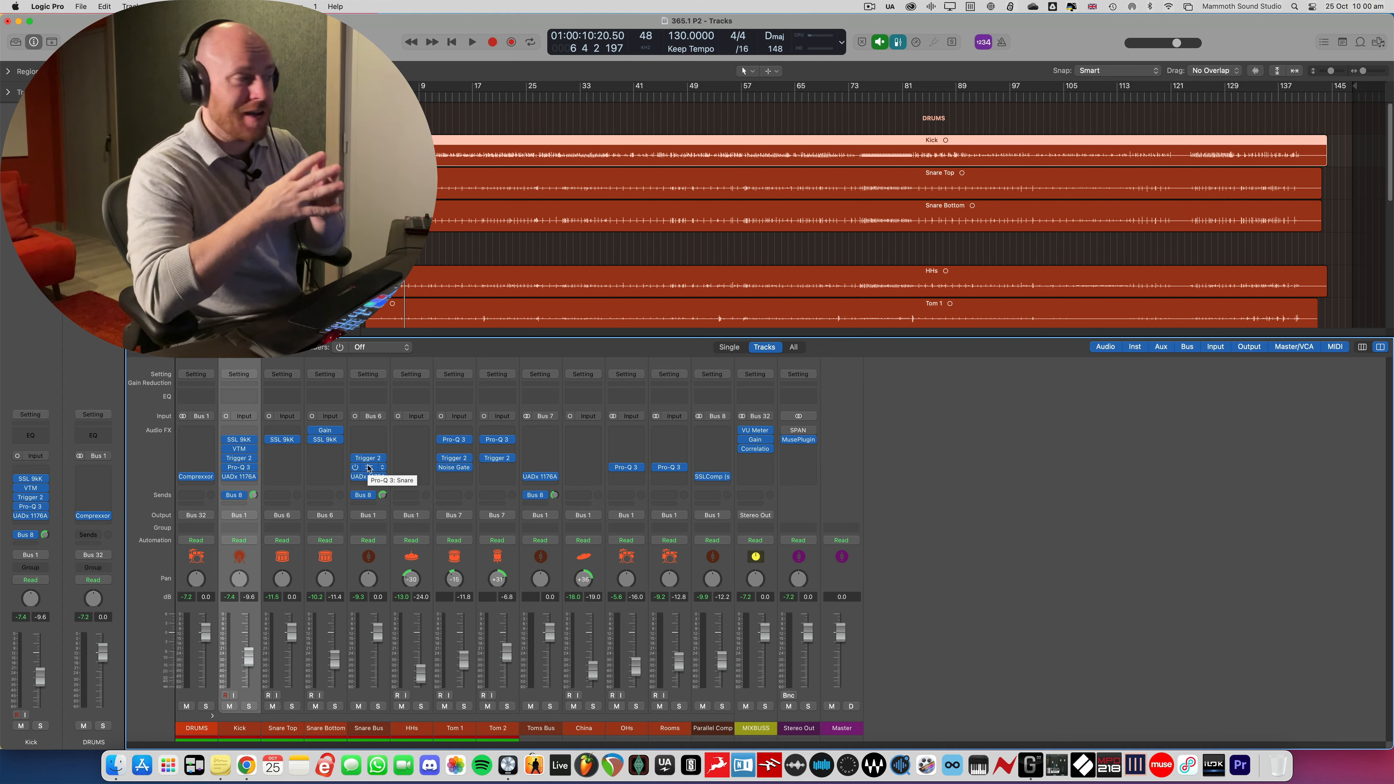
Select the DRUMS channel and open Trigger 2 on the Snare Bus to view its sample settings
click(212, 566)
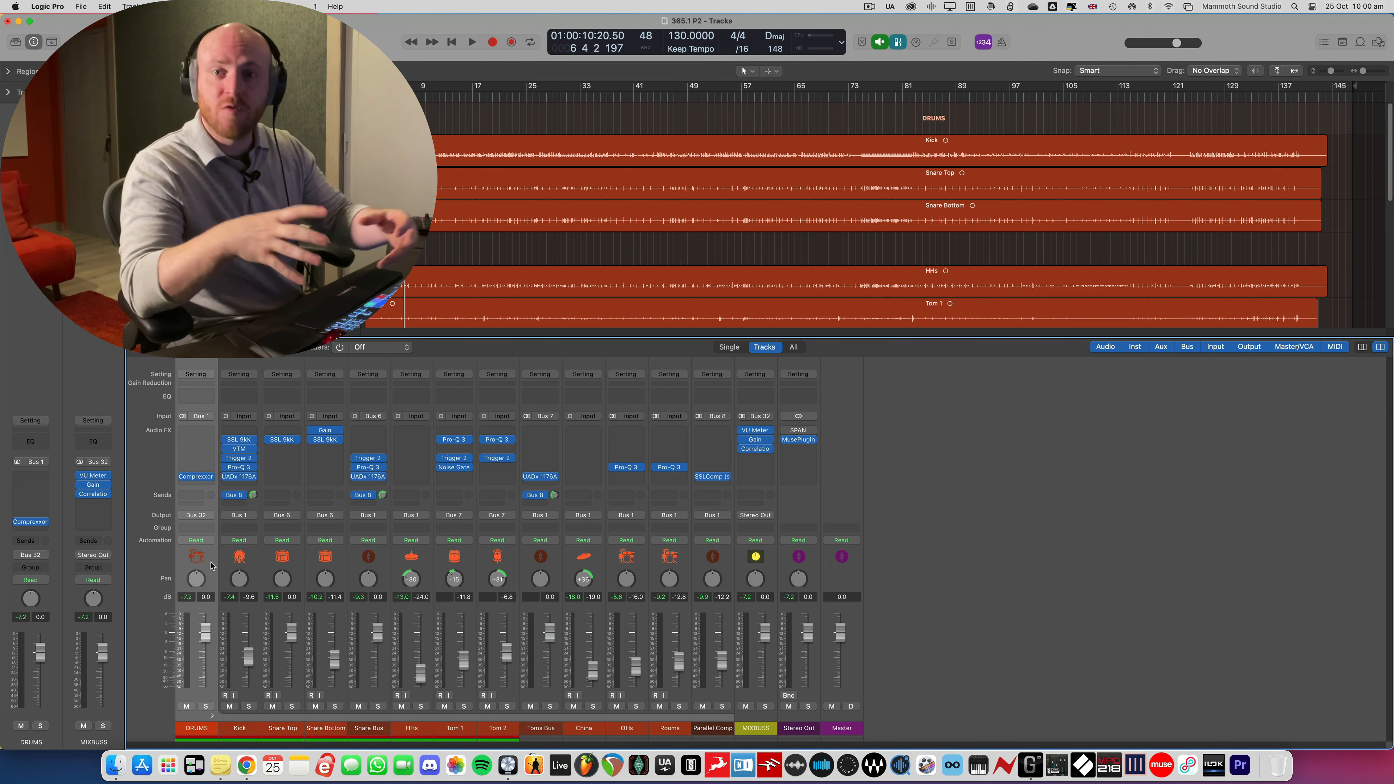
mouse_move(369, 461)
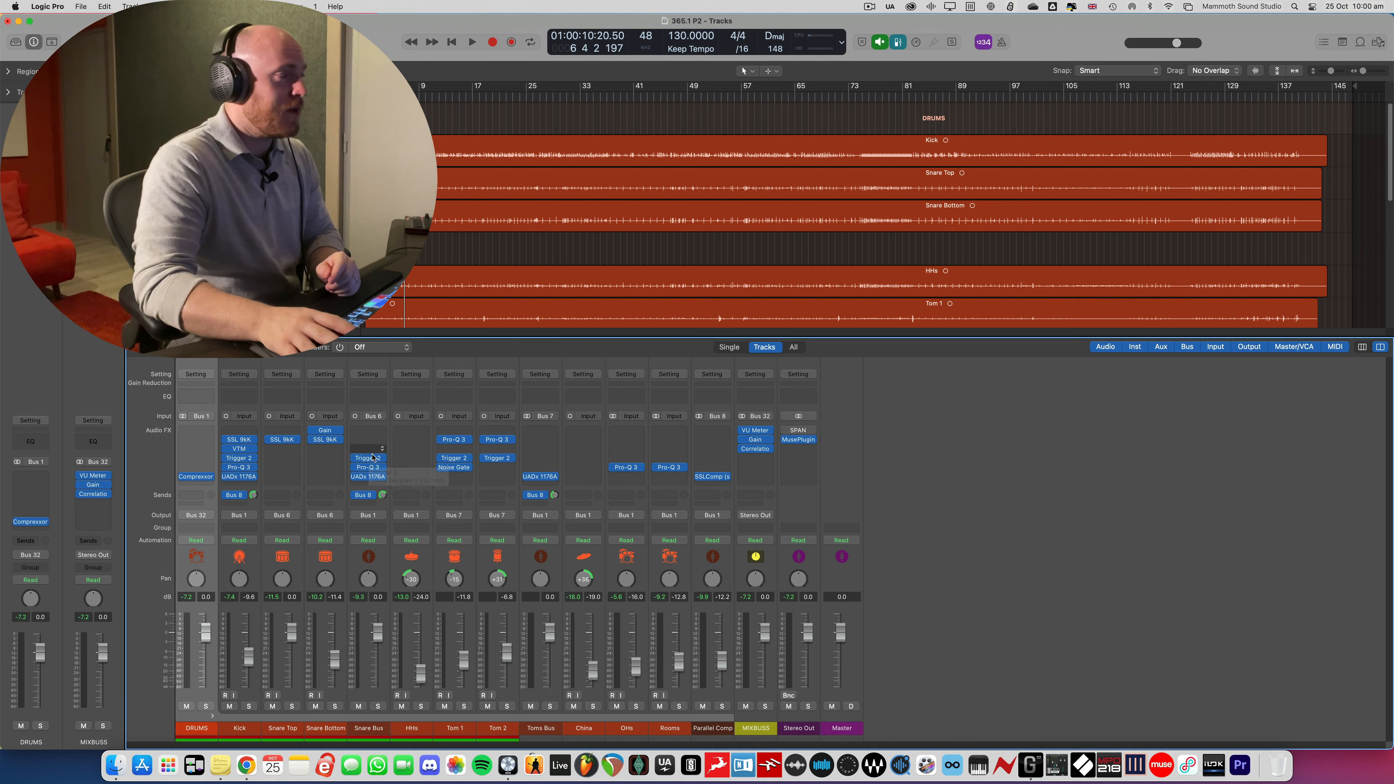
click(369, 461)
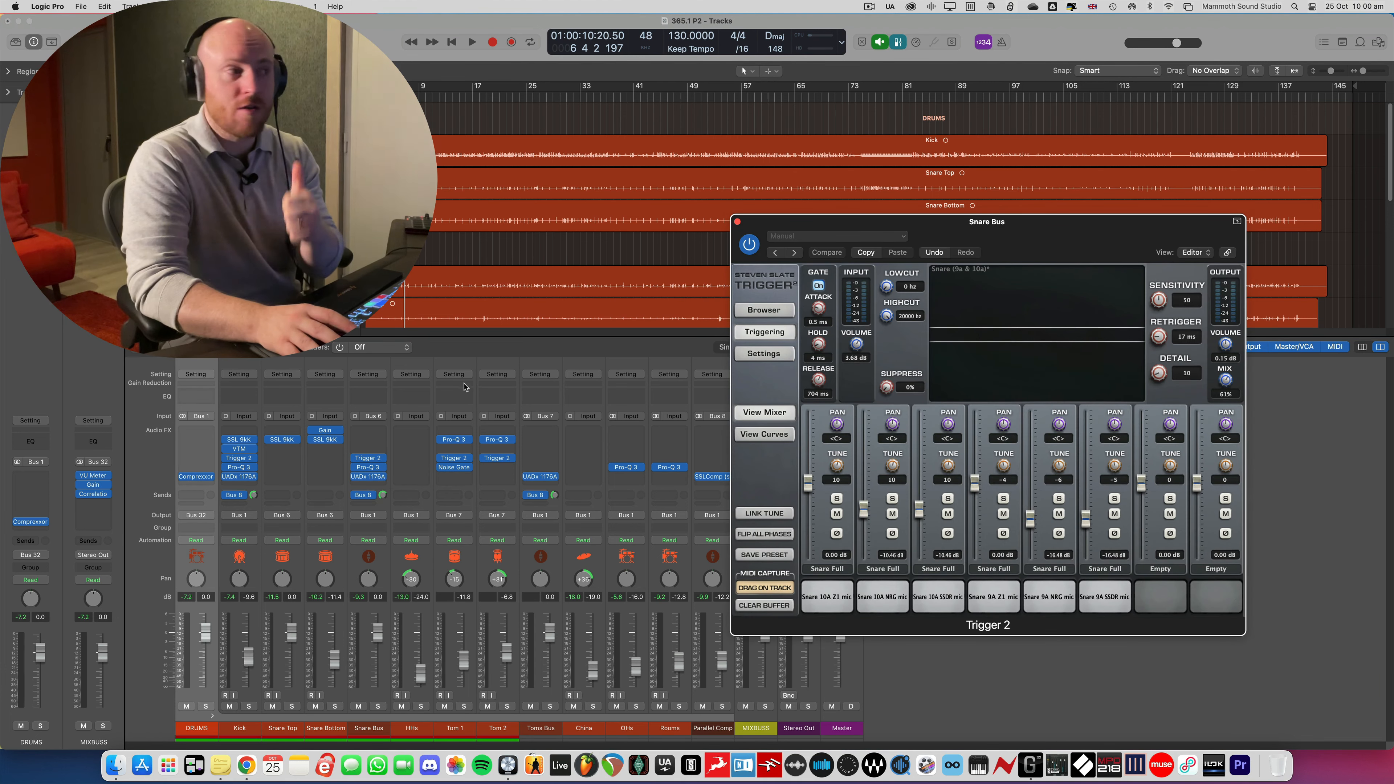